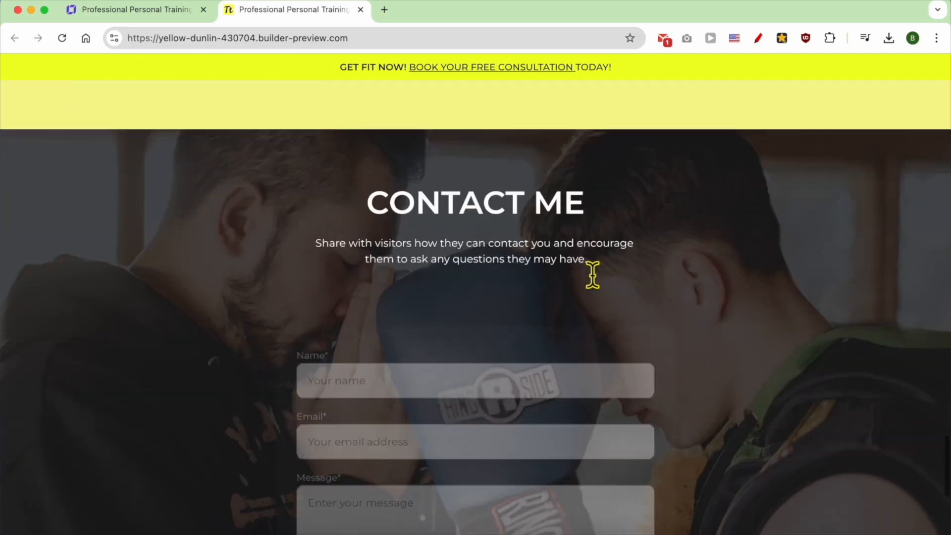
scroll(593, 277, "down", 5)
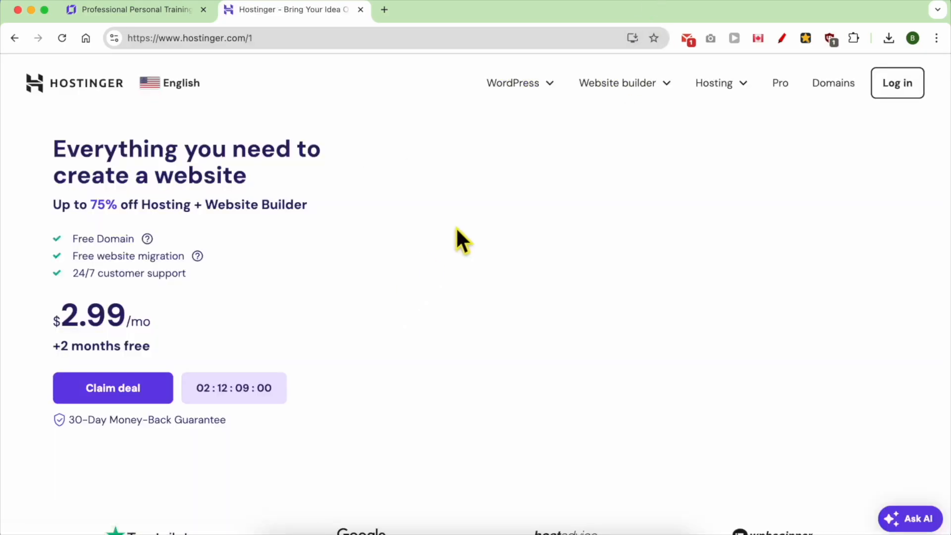
Step: Generate a builder site from the description 'Create a personal training website'
mouse_move(637, 95)
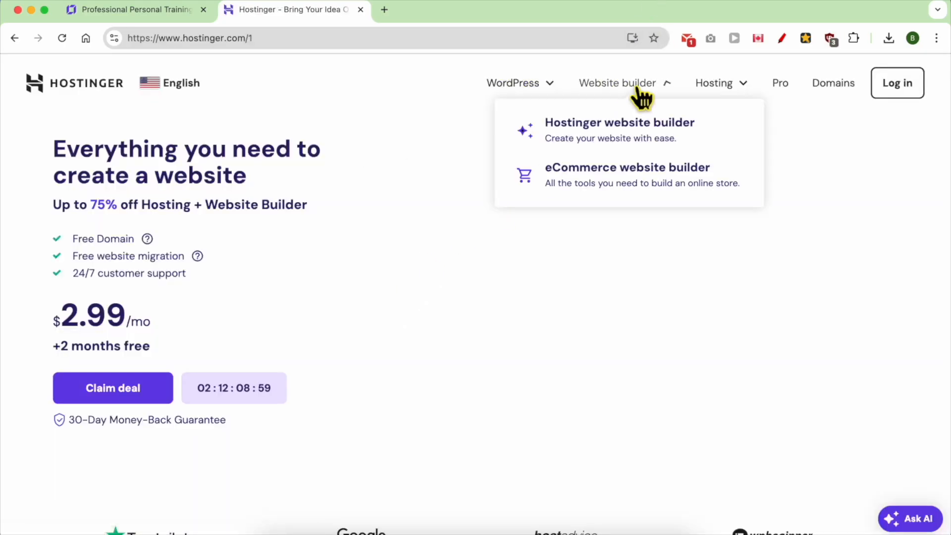
left_click(629, 140)
scroll(626, 135, "down", 10)
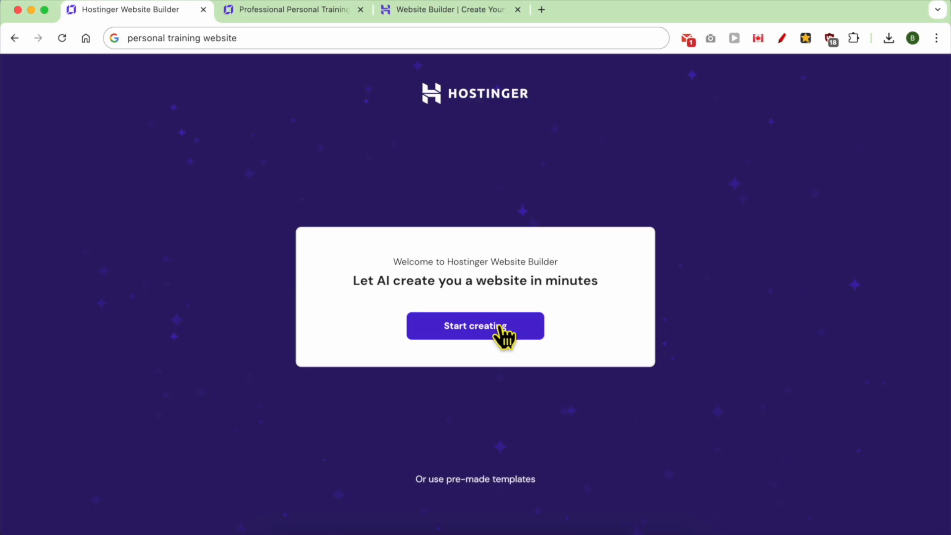
left_click(500, 330)
type("Create a personal training we")
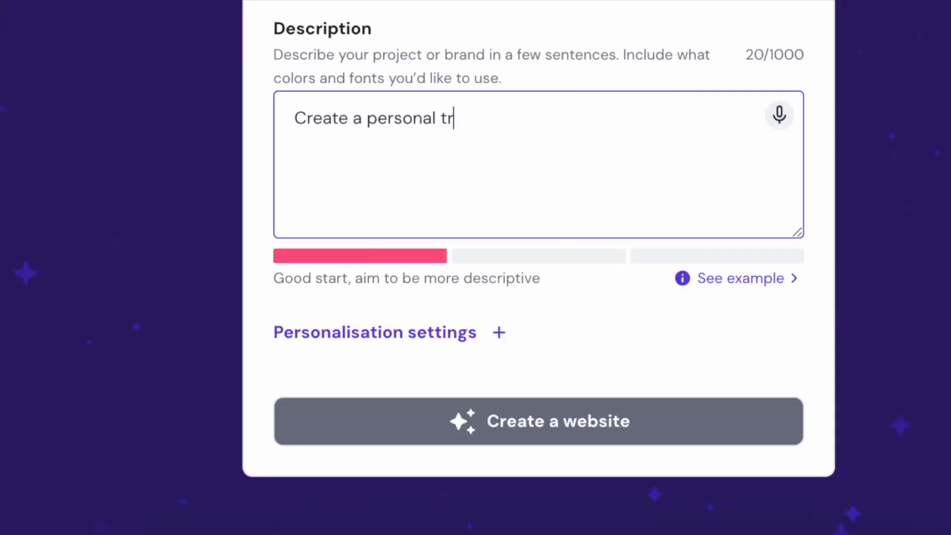
type("bsite")
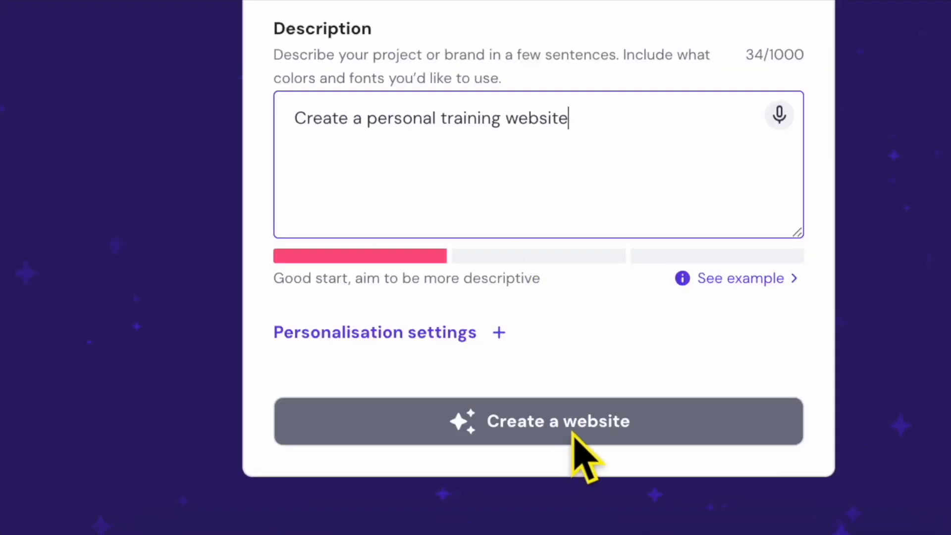
left_click(577, 456)
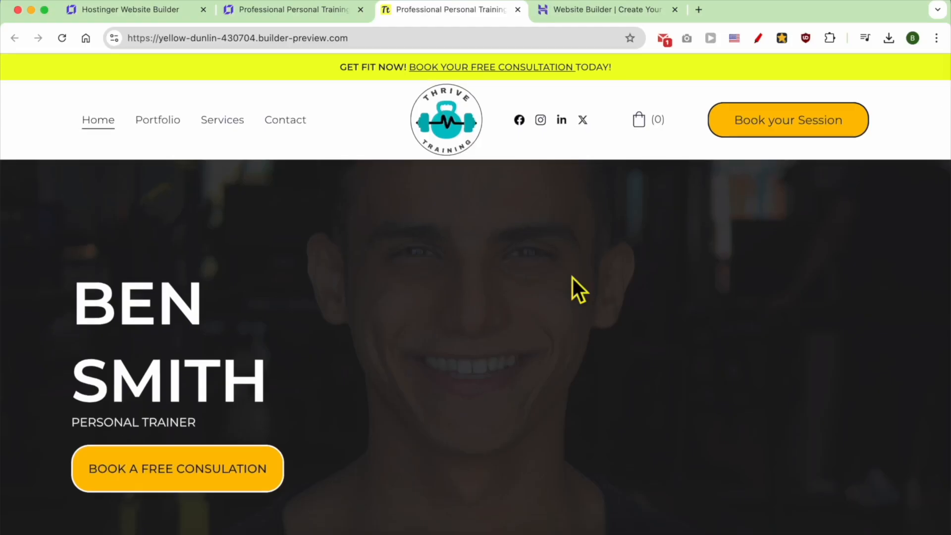
Step: Increase the header spacing and centre the dumbbell image and consultation button in the hero
scroll(573, 278, "down", 3)
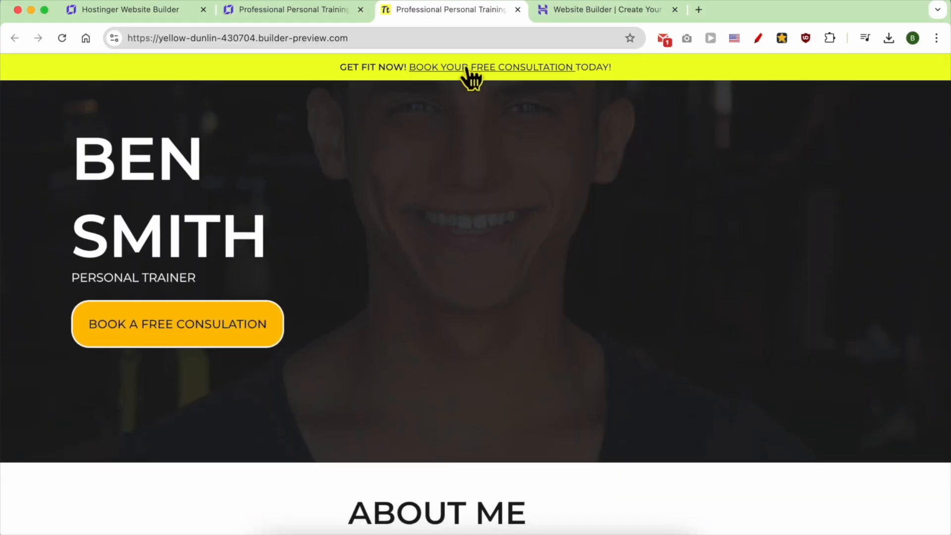
triple_click(373, 75)
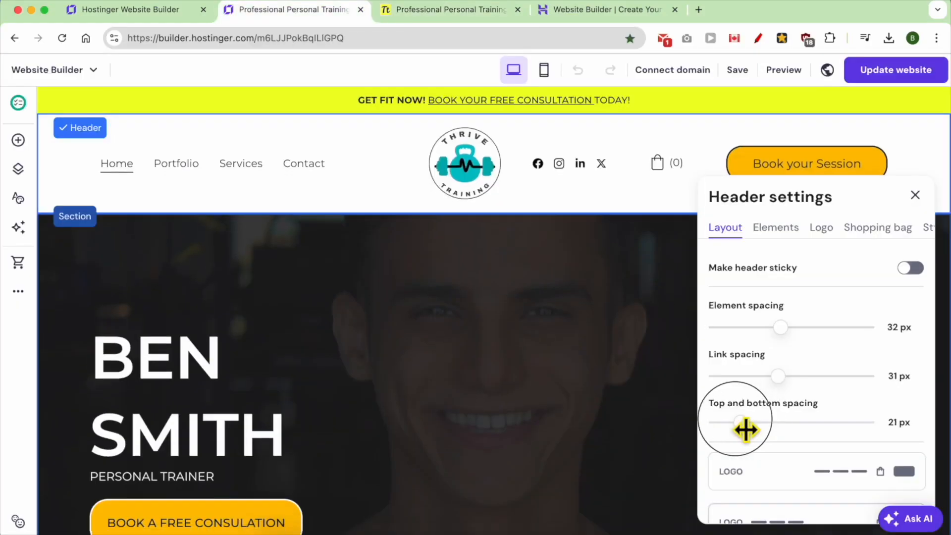
left_click_drag(745, 427, 824, 433)
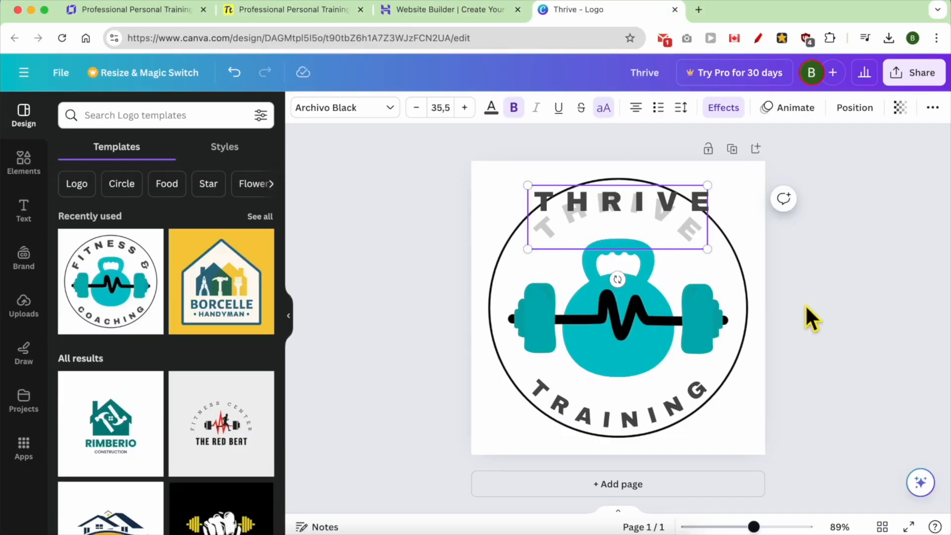
left_click(805, 304)
mouse_move(635, 325)
left_mouse_down()
mouse_move(637, 312)
mouse_move(629, 335)
mouse_move(638, 328)
left_mouse_up()
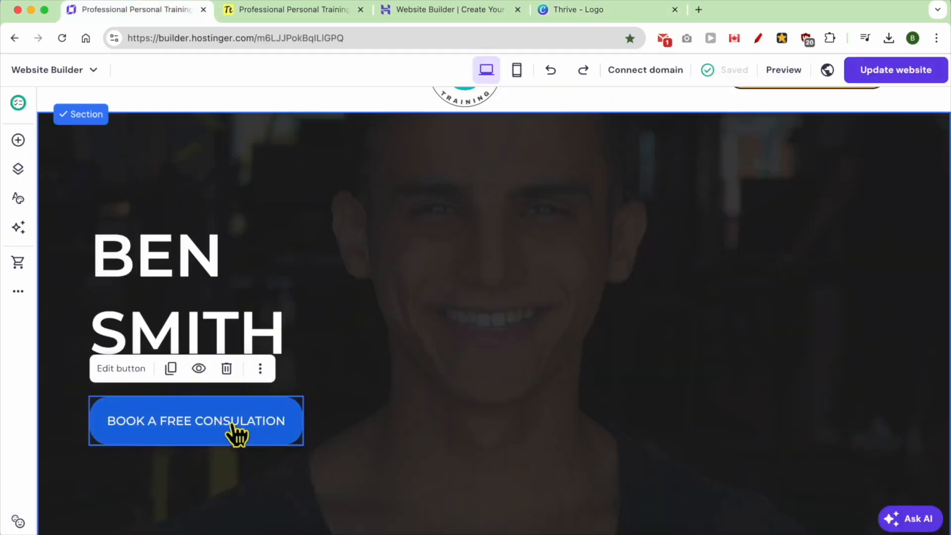
left_click_drag(237, 434, 560, 479)
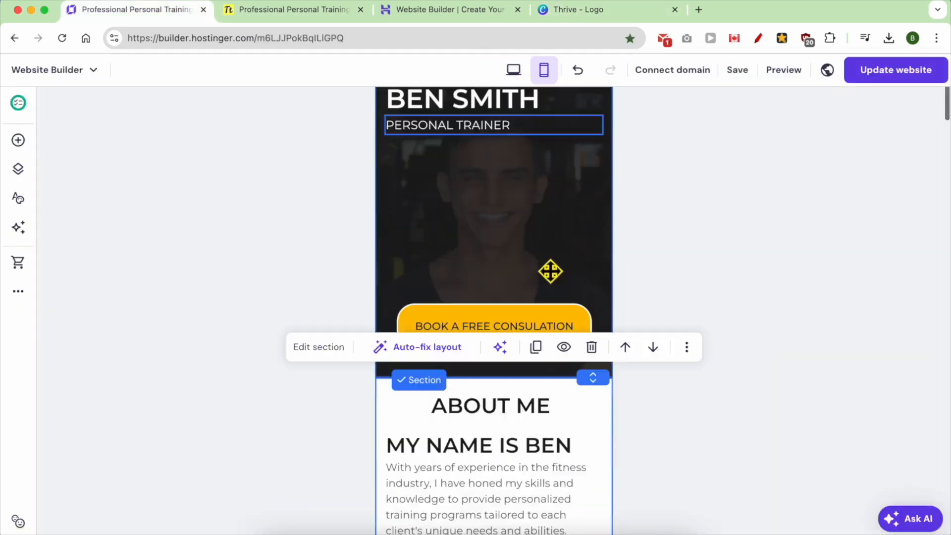
Step: Review the privacy policy page, the site icon file and the 97 Pingdom speed result
scroll(550, 269, "down", 15)
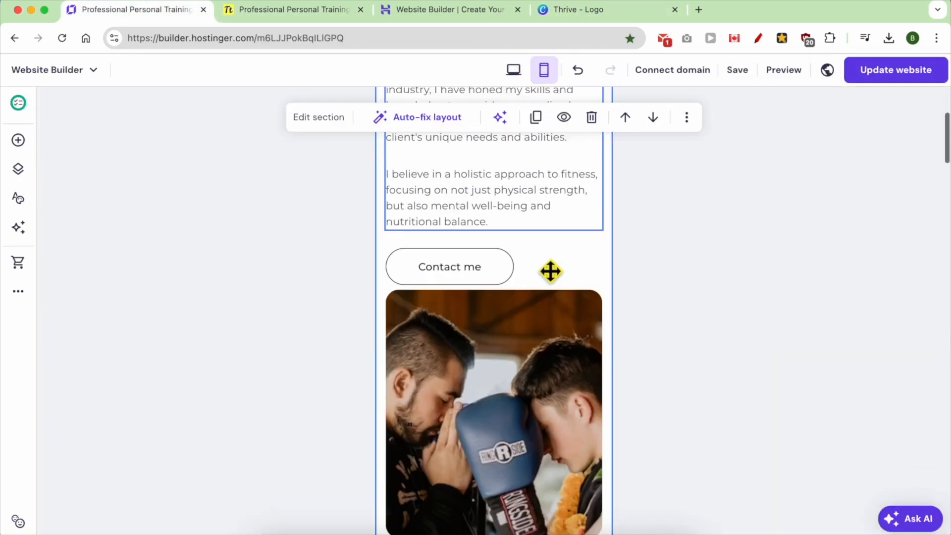
scroll(551, 272, "down", 20)
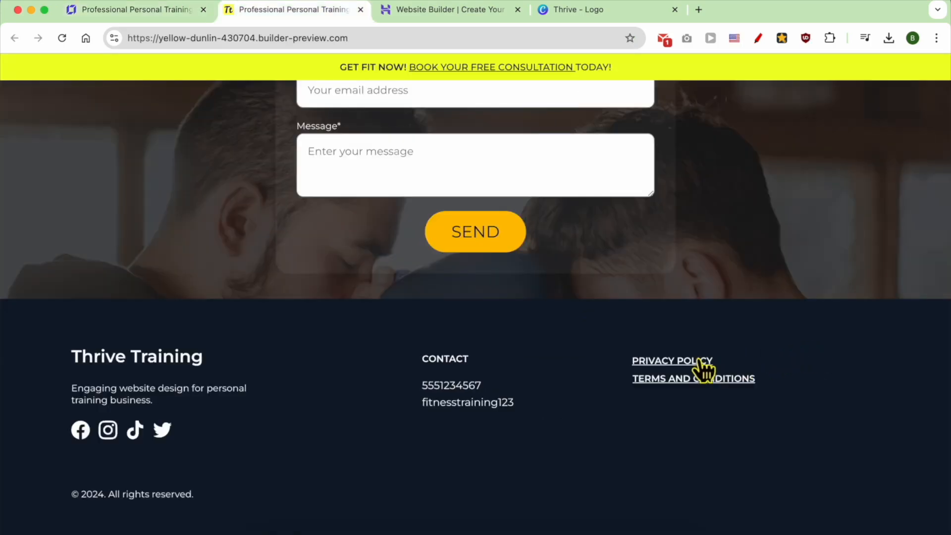
left_click(699, 362)
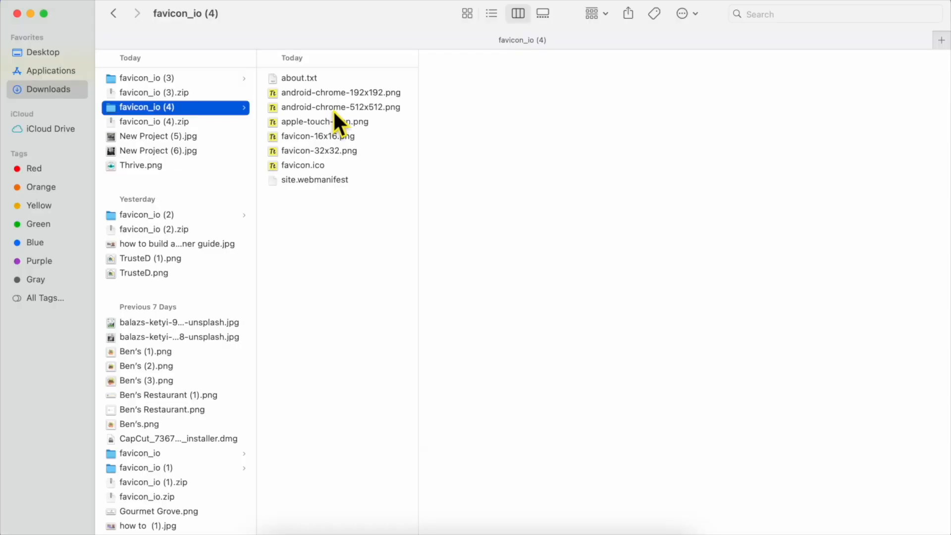
left_click(337, 108)
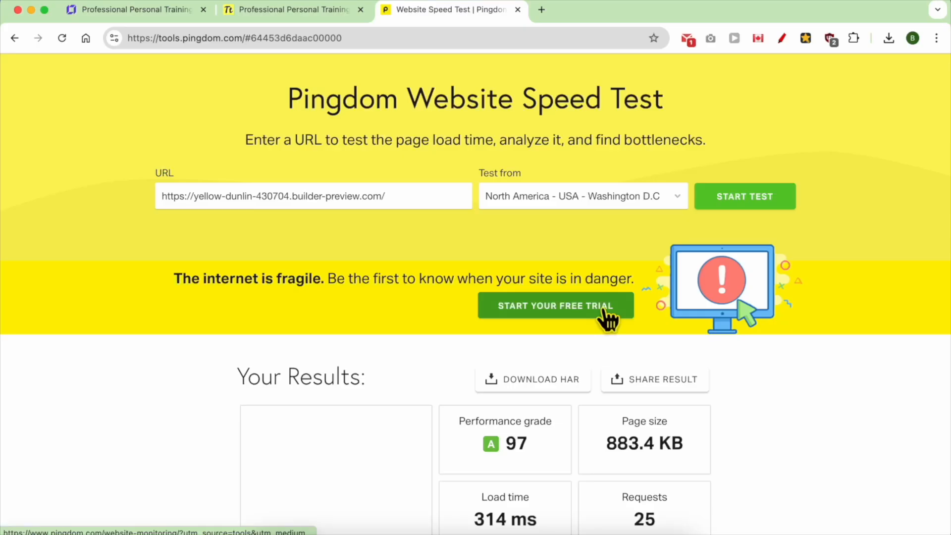
scroll(604, 311, "down", 3)
left_click_drag(533, 303, 452, 272)
left_click_drag(557, 370, 469, 349)
left_click(472, 395)
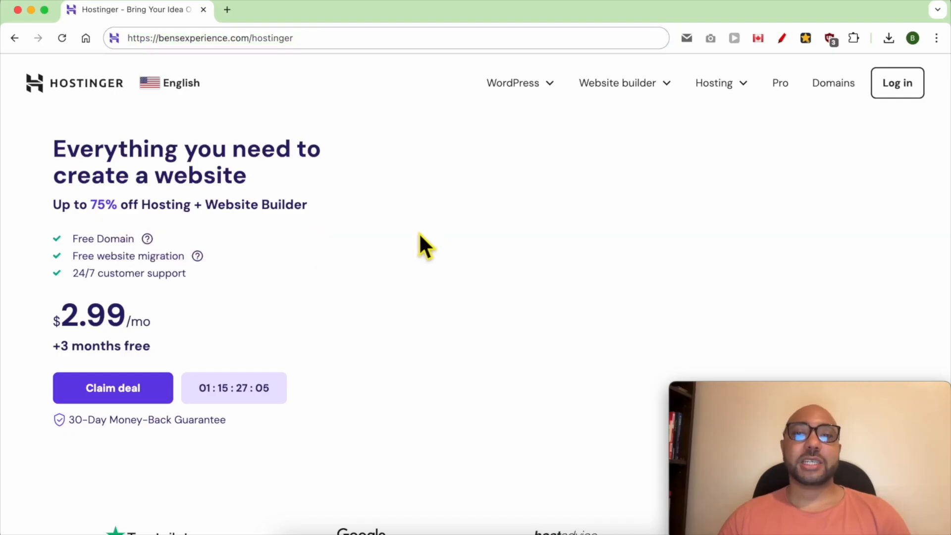
Step: Go to the Hostinger website builder page and compare the Premium, Business and Commerce plan names
left_click(604, 89)
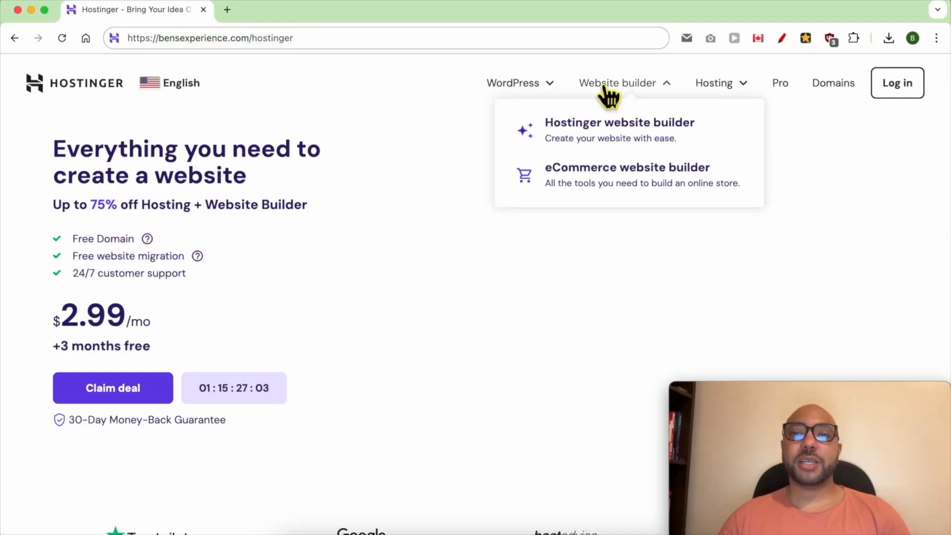
left_click(593, 138)
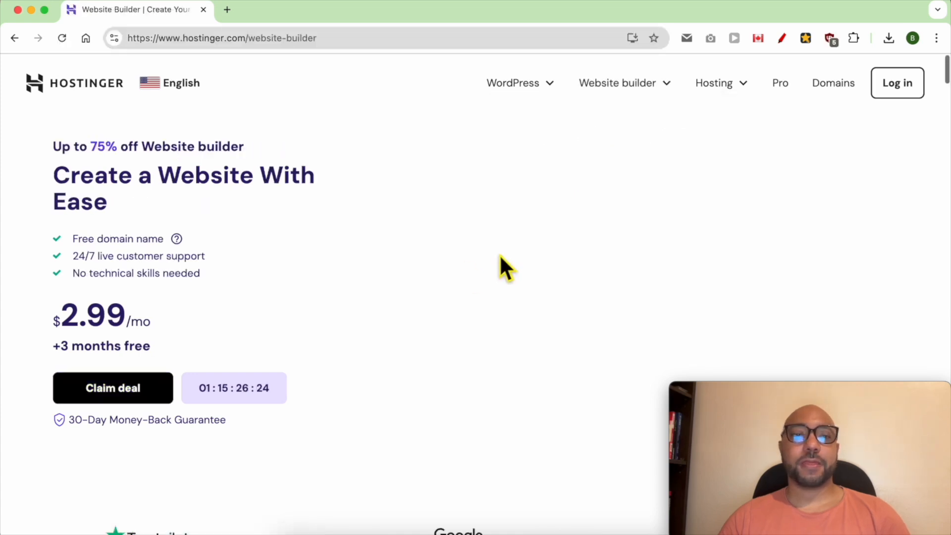
scroll(499, 258, "down", 3)
scroll(498, 257, "down", 10)
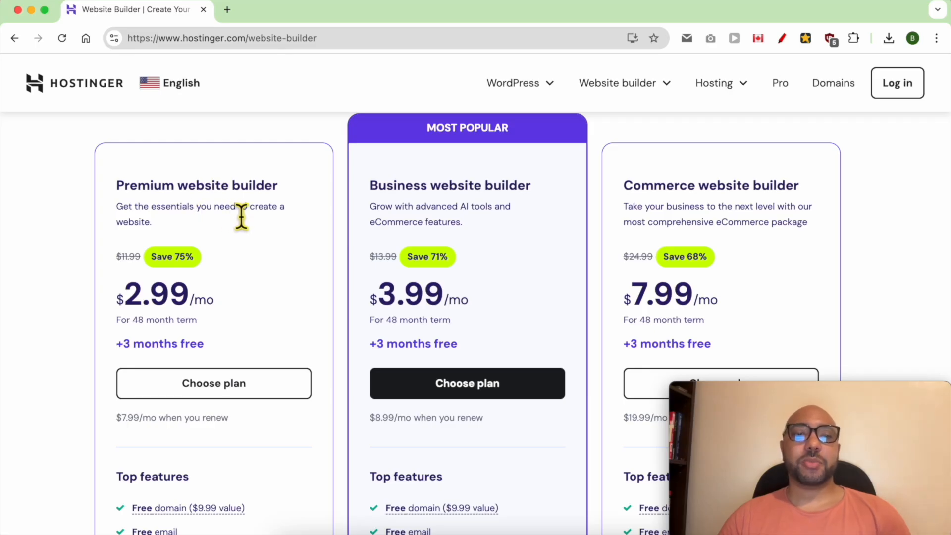
double_click(155, 186)
left_click(398, 187)
double_click(399, 187)
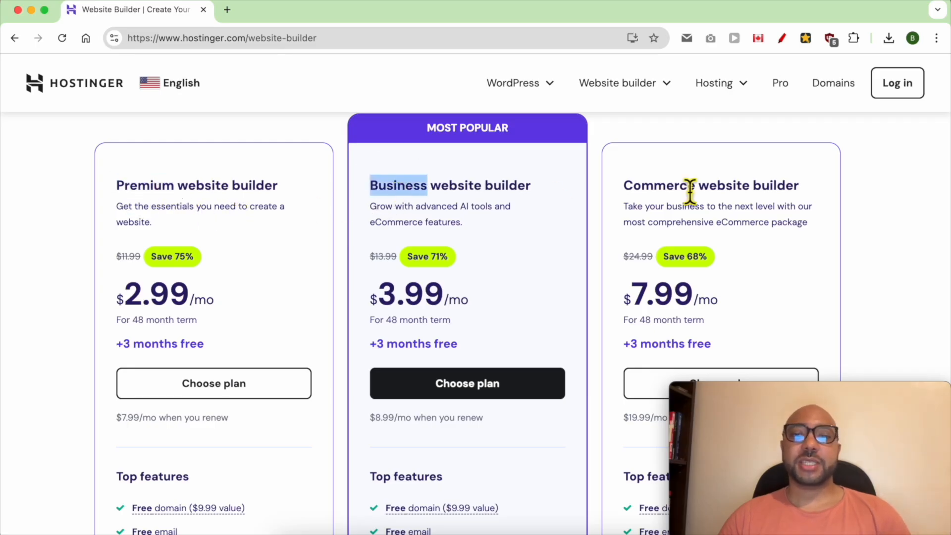
triple_click(666, 188)
left_click(537, 298)
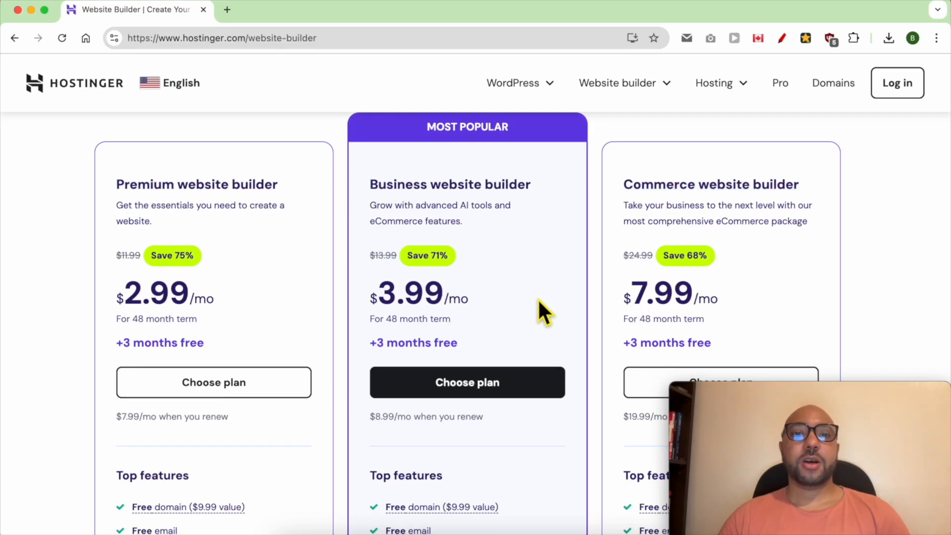
Step: Highlight Business plan features: free domain, free email, 150 templates, marketing integrations, 30-day guarantee
scroll(531, 320, "down", 4)
triple_click(515, 327)
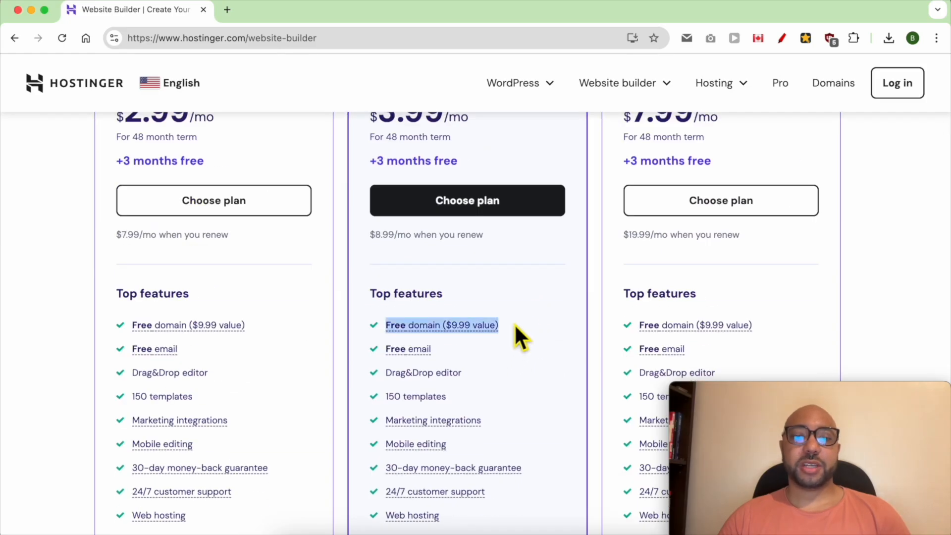
triple_click(484, 350)
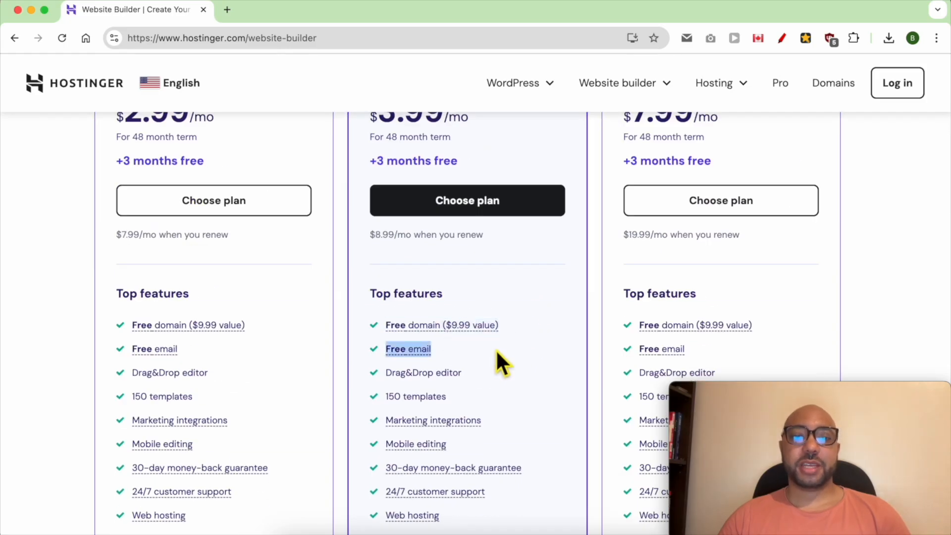
scroll(511, 342, "down", 2)
triple_click(505, 296)
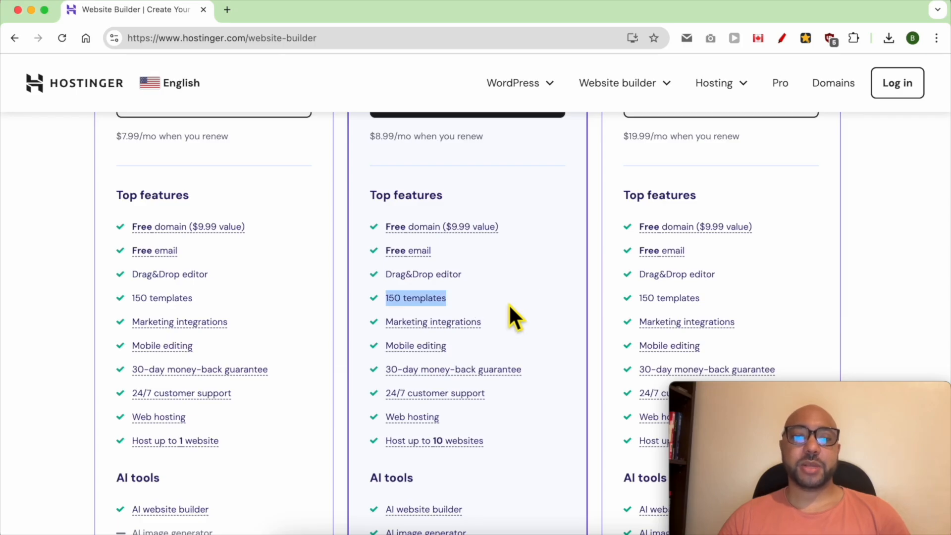
triple_click(521, 322)
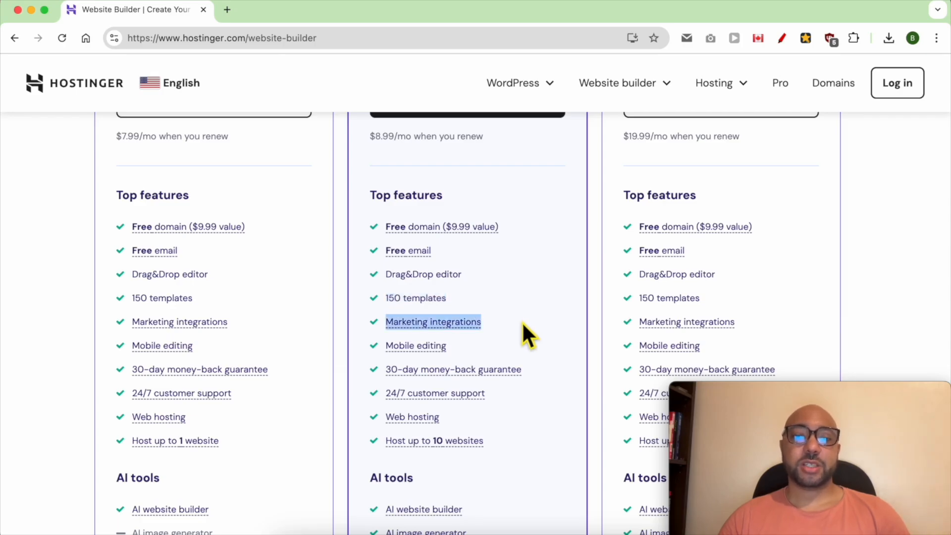
triple_click(542, 369)
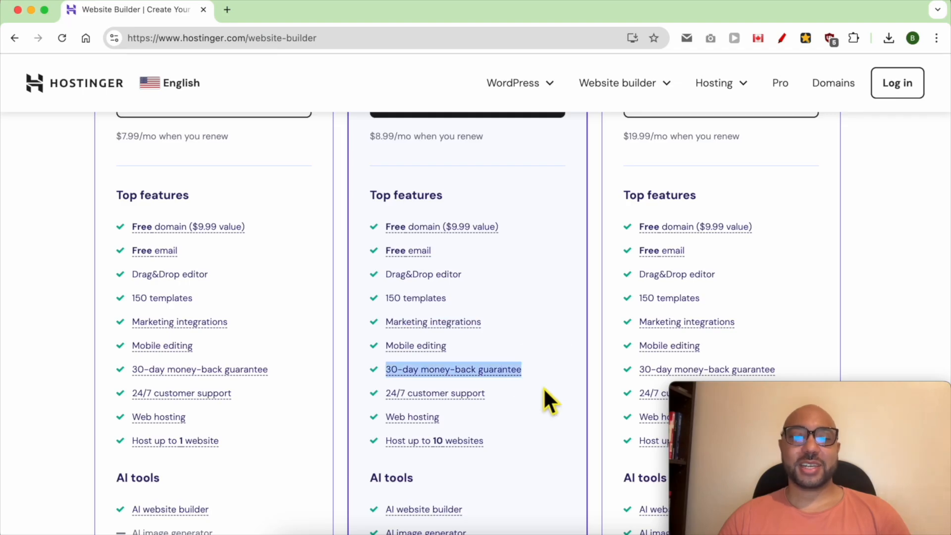
Step: Compare website limits: up to 10 websites on Business versus 1 on Premium
left_click(529, 392)
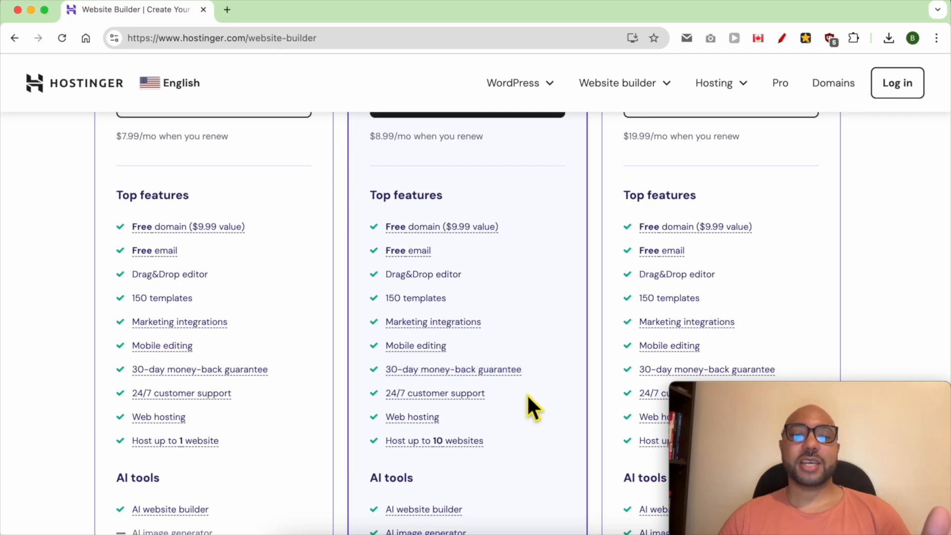
scroll(514, 435, "down", 1)
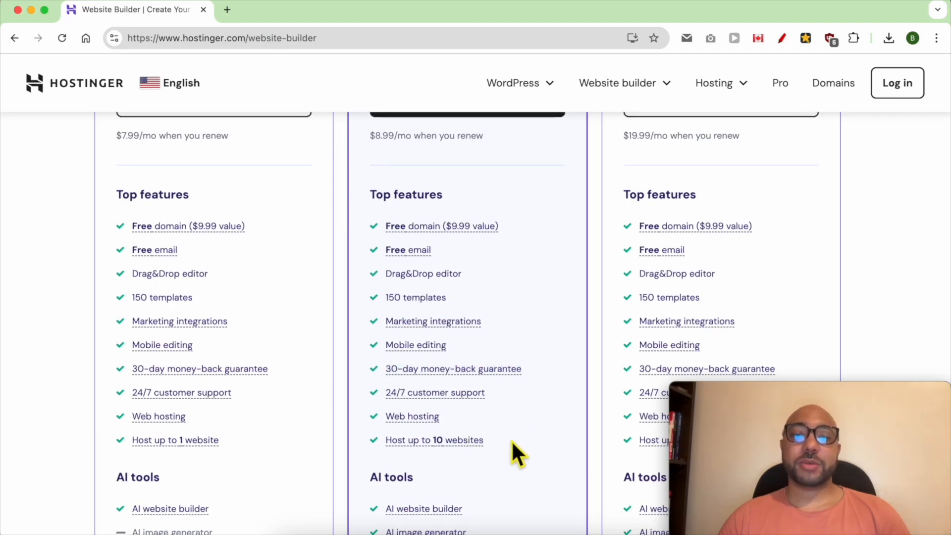
triple_click(512, 441)
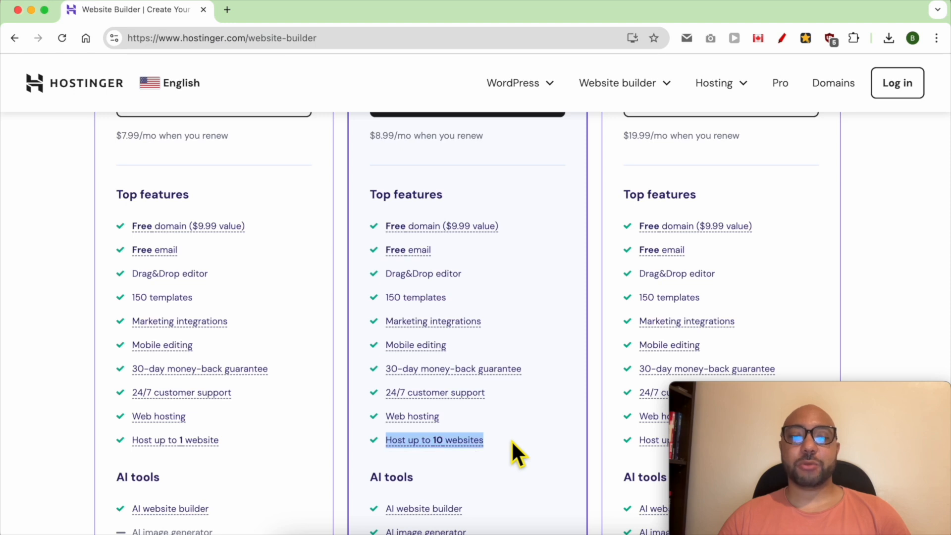
triple_click(254, 442)
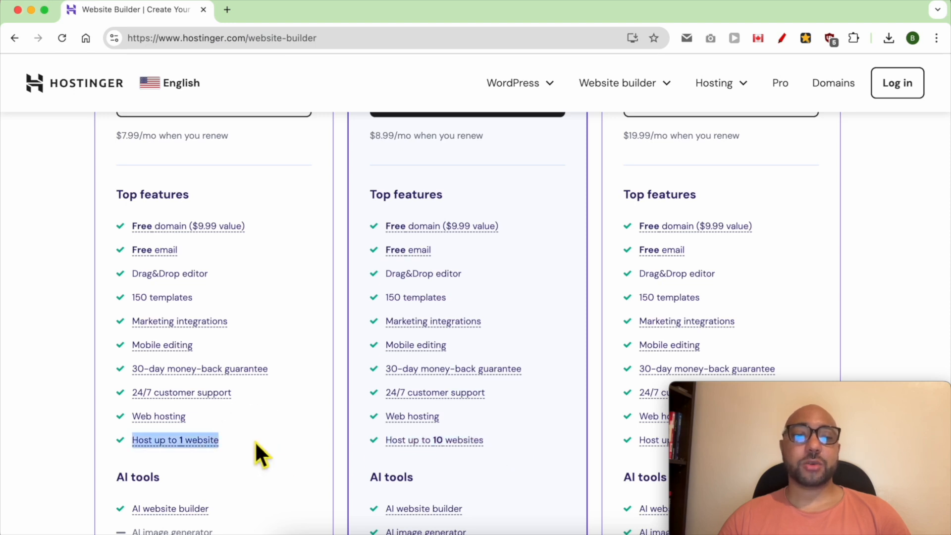
Step: Highlight the AI image generator and AI writer lines in the Premium plan's card
scroll(250, 417, "up", 4)
scroll(145, 194, "up", 2)
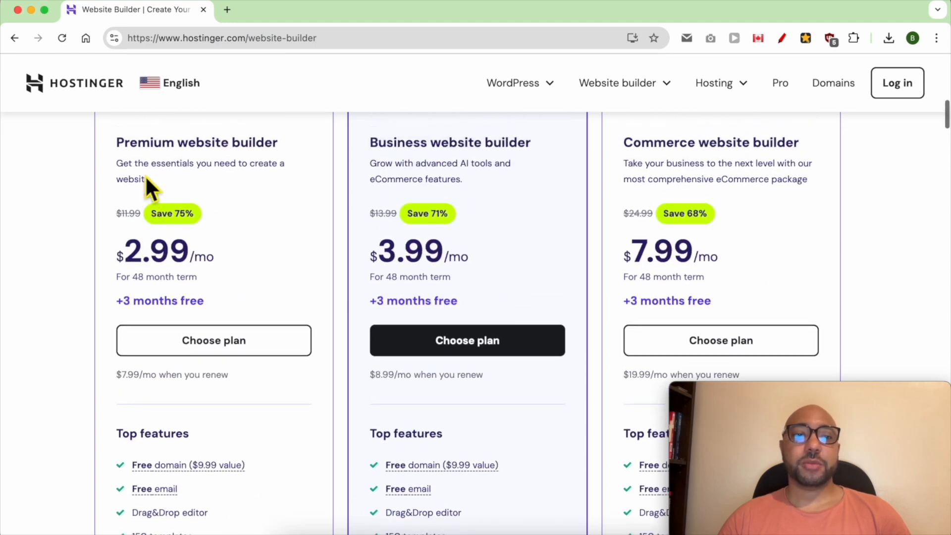
scroll(228, 270, "down", 2)
scroll(250, 293, "down", 8)
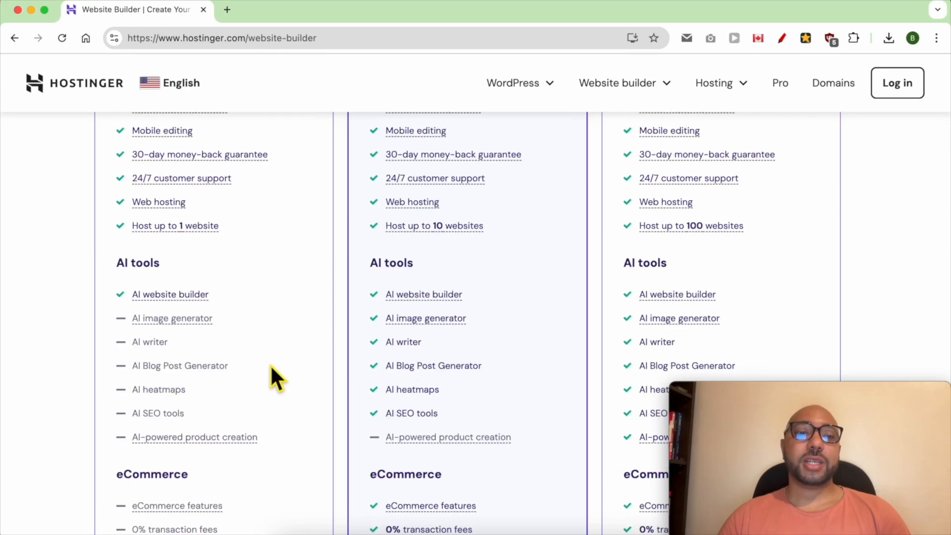
triple_click(248, 435)
triple_click(230, 313)
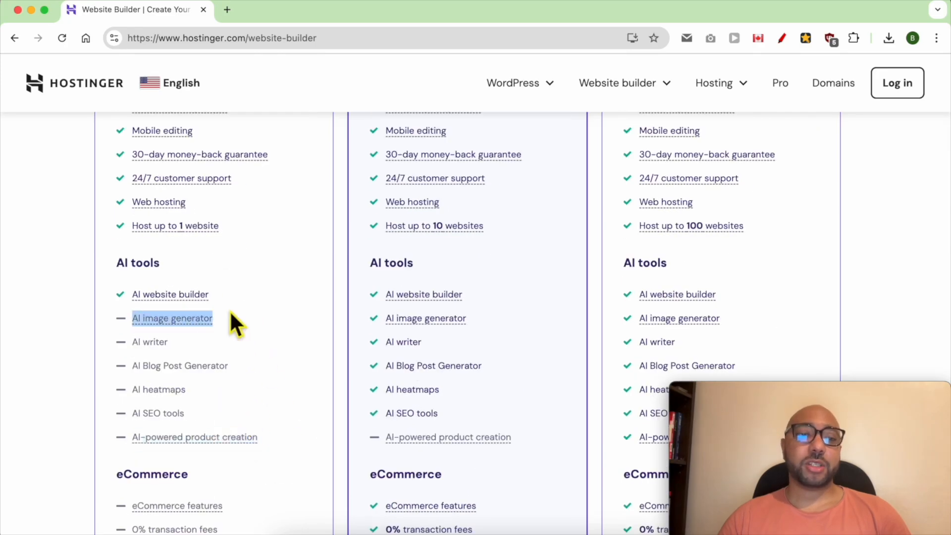
triple_click(230, 344)
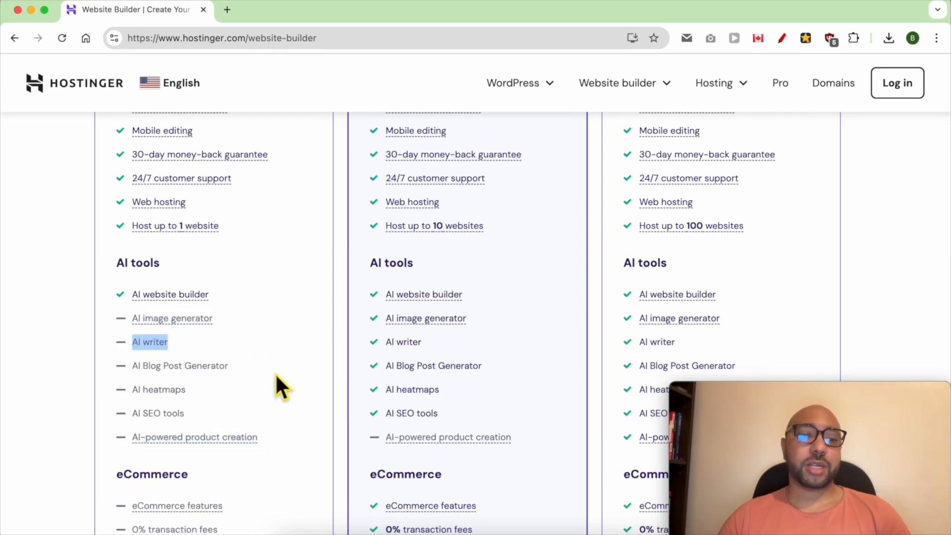
left_click(246, 373)
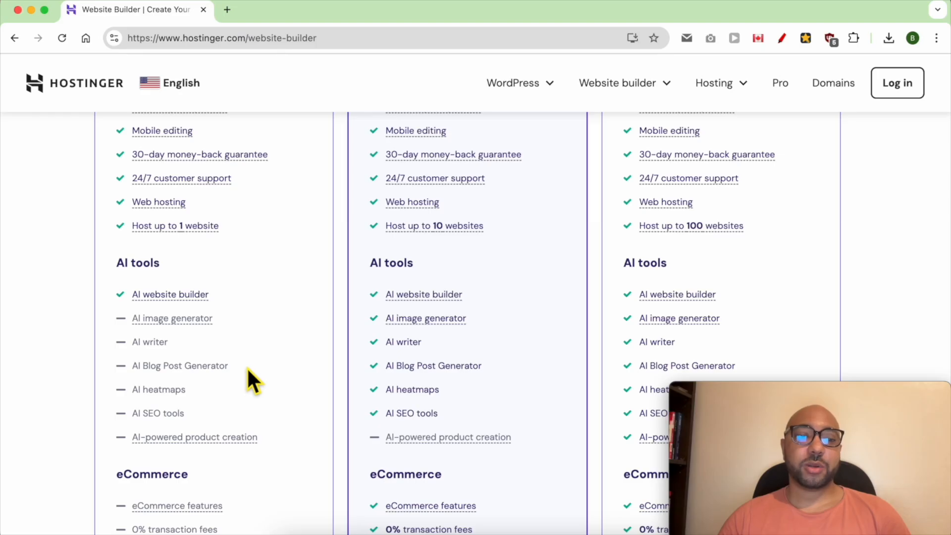
Step: Select the Premium and Business AI tools lists, then return to the plan prices
left_click_drag(271, 438, 214, 275)
left_click(311, 288)
left_click_drag(540, 443, 365, 272)
scroll(457, 293, "up", 5)
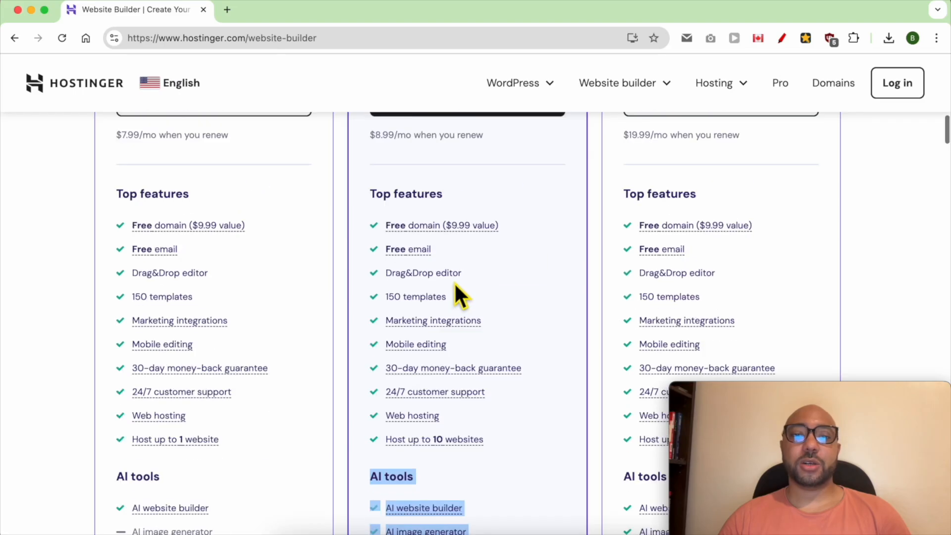
scroll(453, 281, "up", 5)
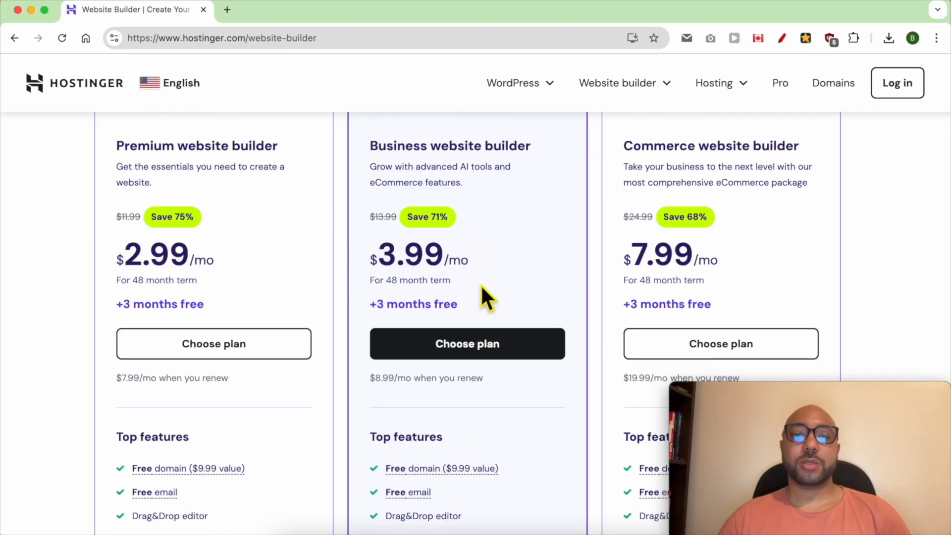
Step: Choose the Business plan and review the 12-month cart totalling $47.88
left_click(466, 350)
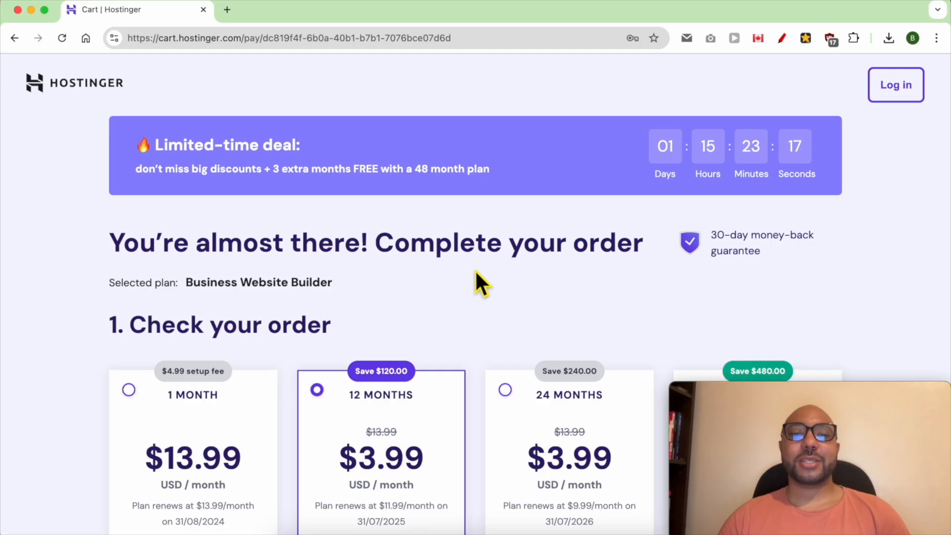
scroll(432, 305, "down", 4)
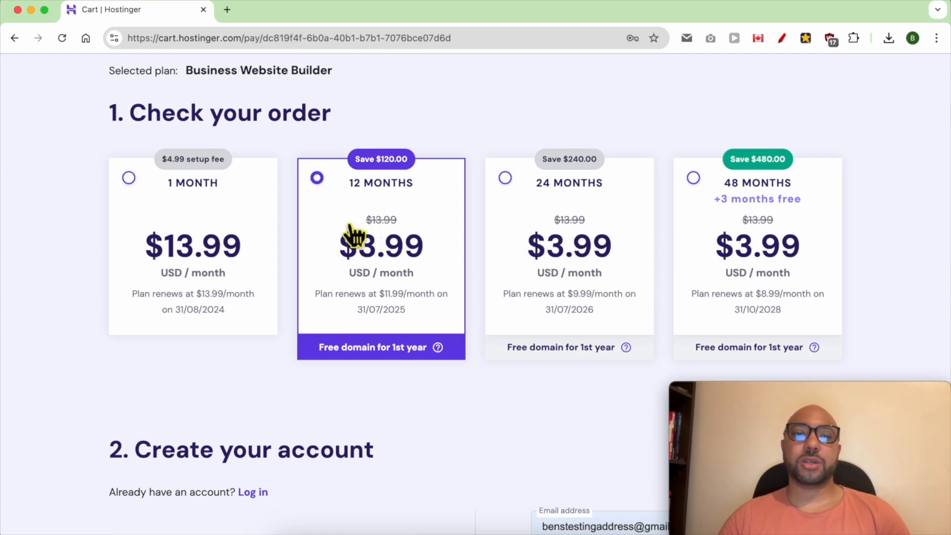
scroll(376, 268, "down", 5)
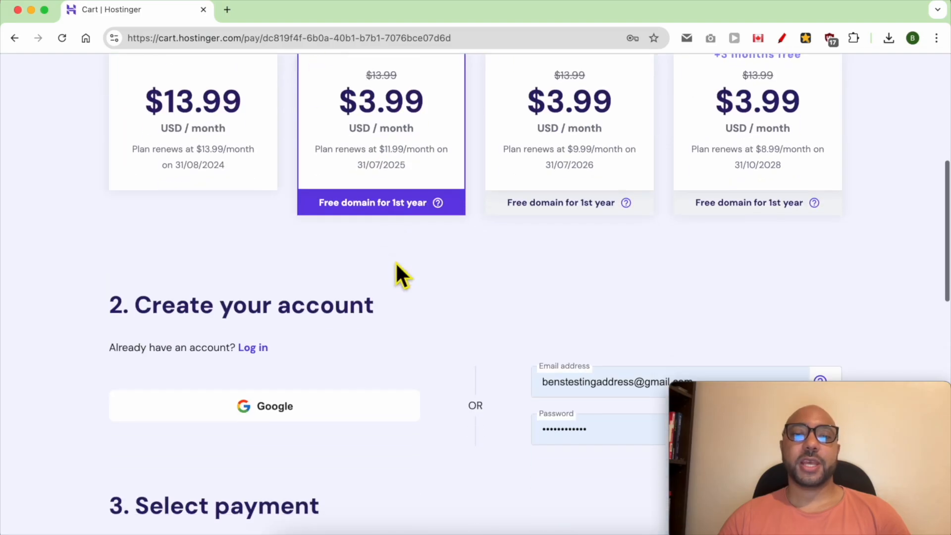
scroll(462, 278, "down", 3)
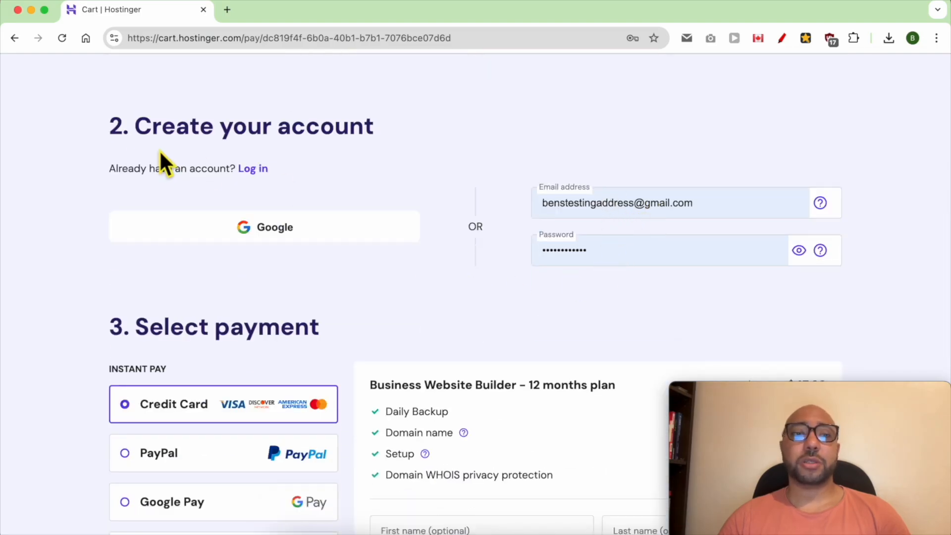
scroll(516, 242, "down", 5)
scroll(516, 243, "down", 5)
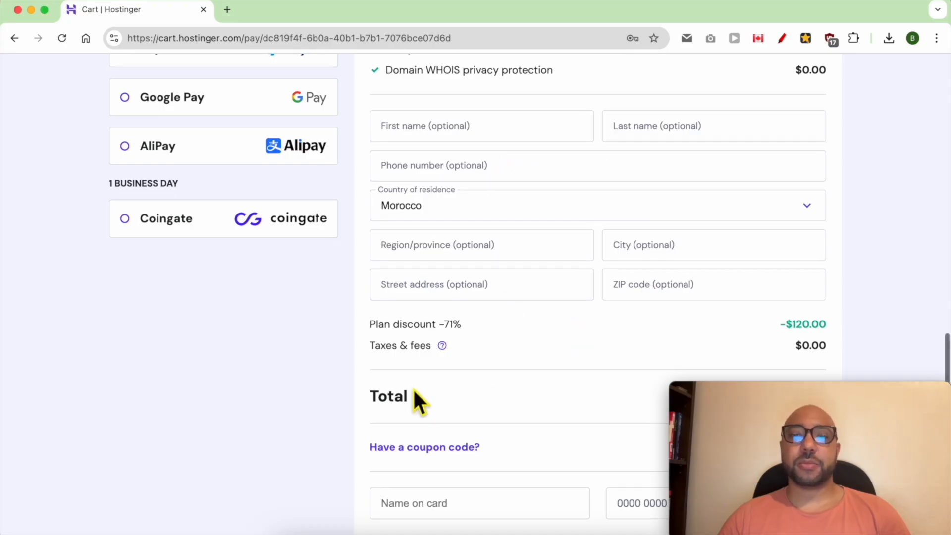
scroll(412, 388, "down", 2)
double_click(404, 297)
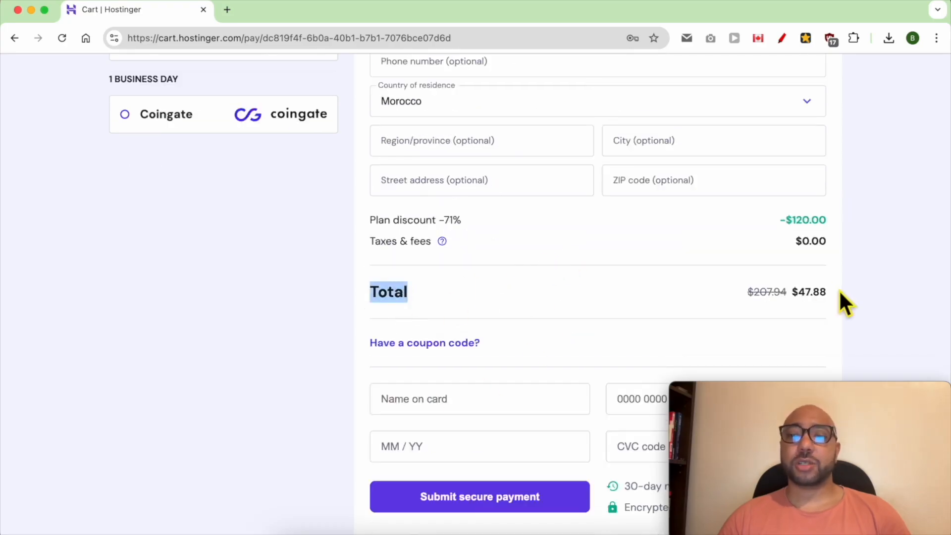
left_click_drag(833, 290, 782, 293)
Step: Look over the payment section, then go to the Websites list in hPanel
scroll(563, 325, "down", 2)
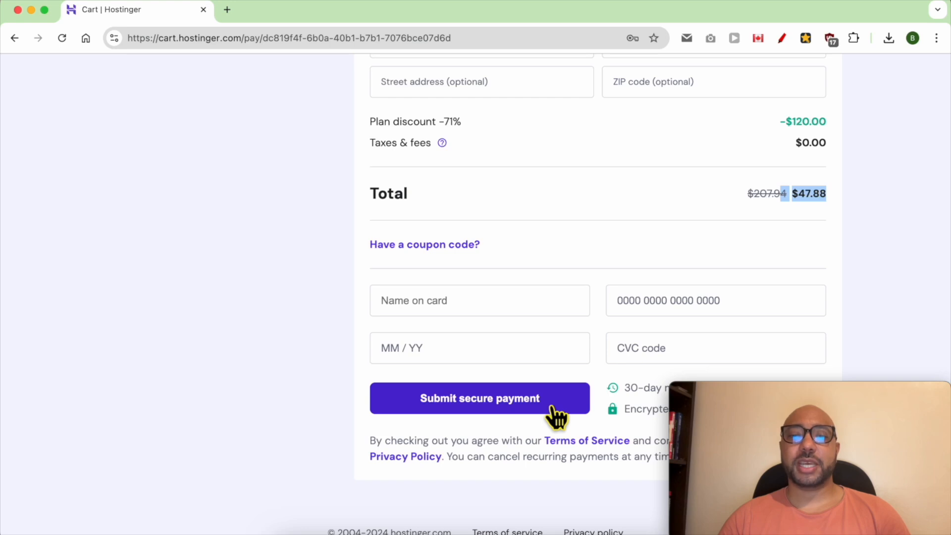
scroll(478, 414, "up", 7)
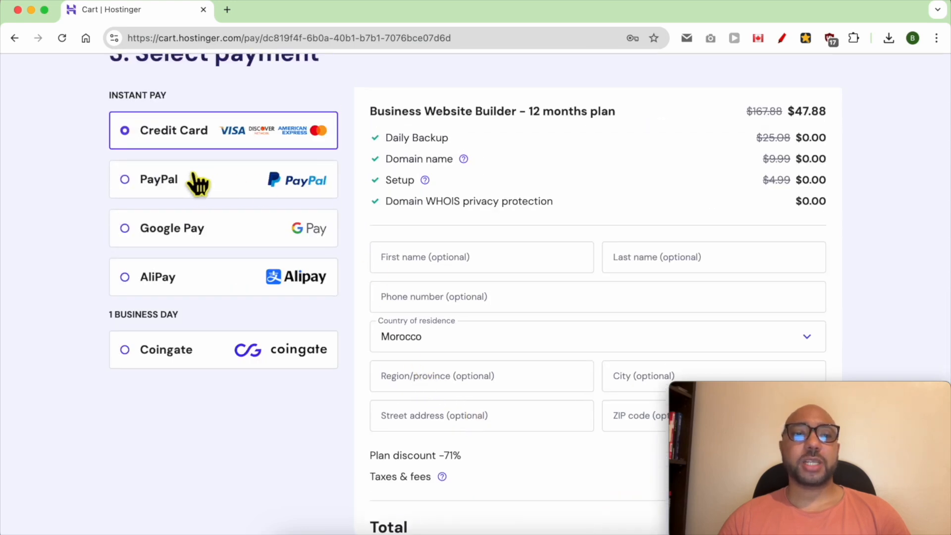
scroll(392, 260, "down", 5)
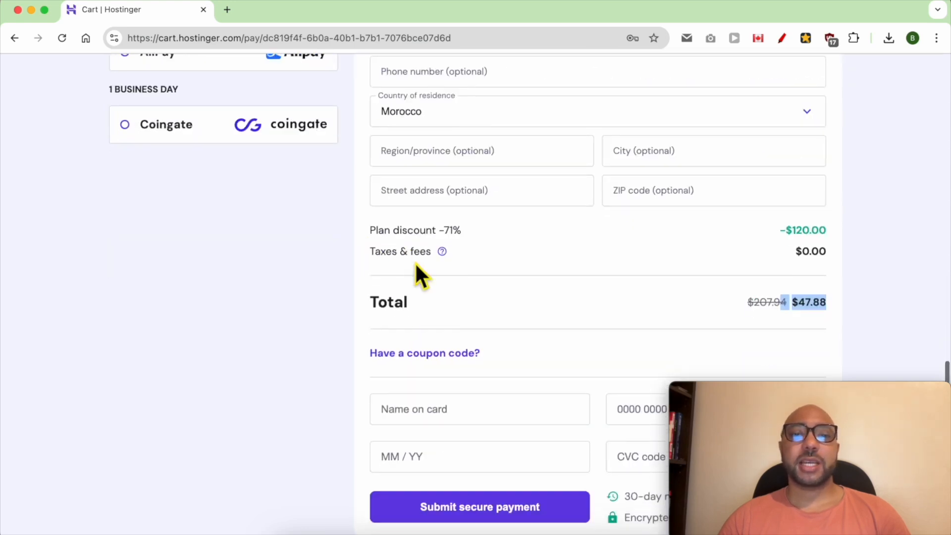
scroll(416, 266, "down", 3)
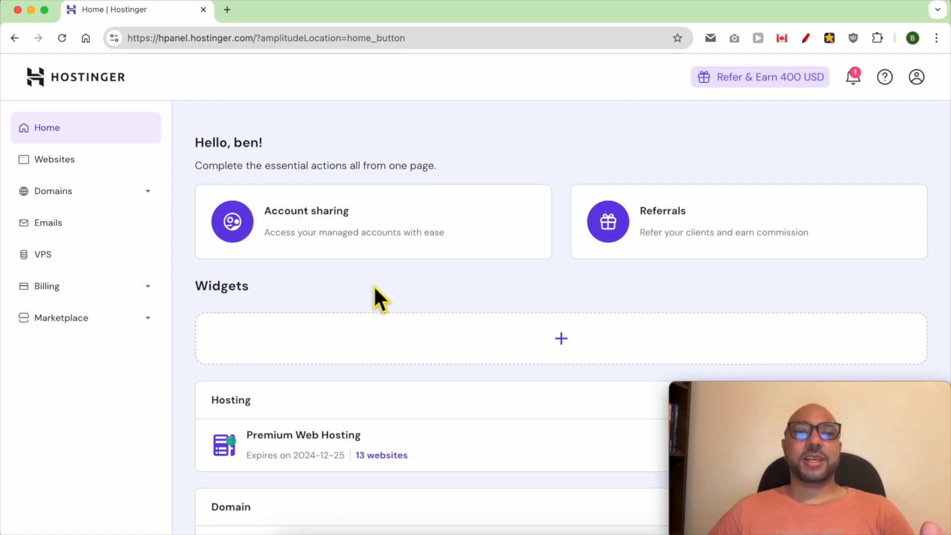
left_click(85, 169)
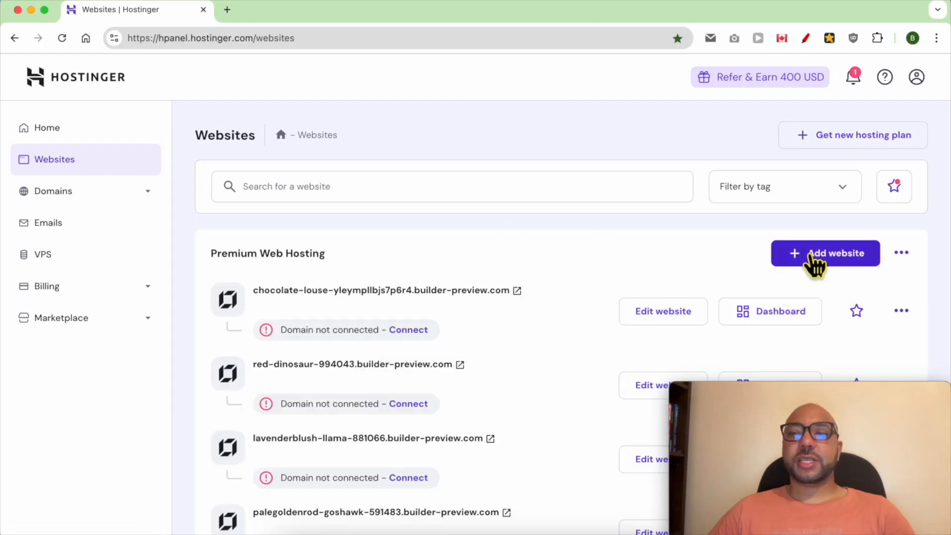
Step: Add a new website, choosing Hostinger Website Builder as the way to build it
left_click(813, 257)
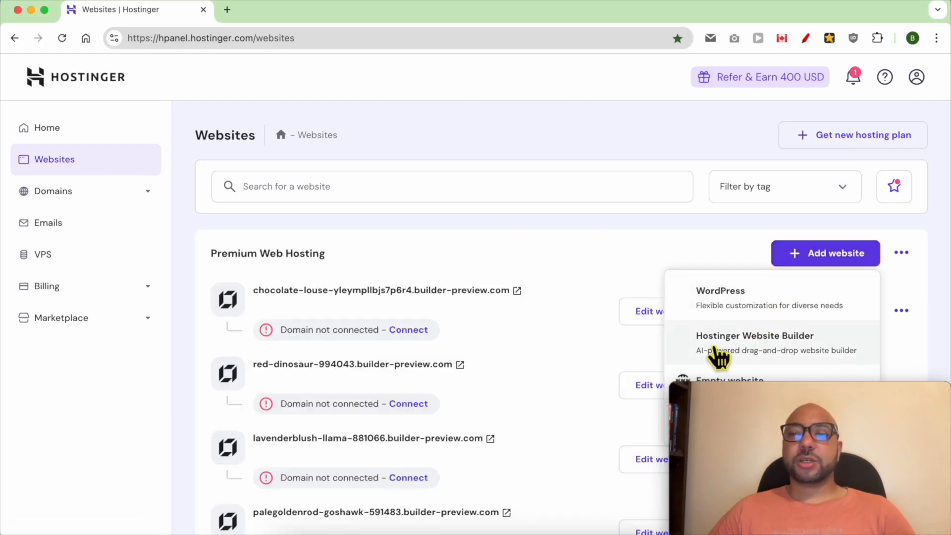
left_click(813, 349)
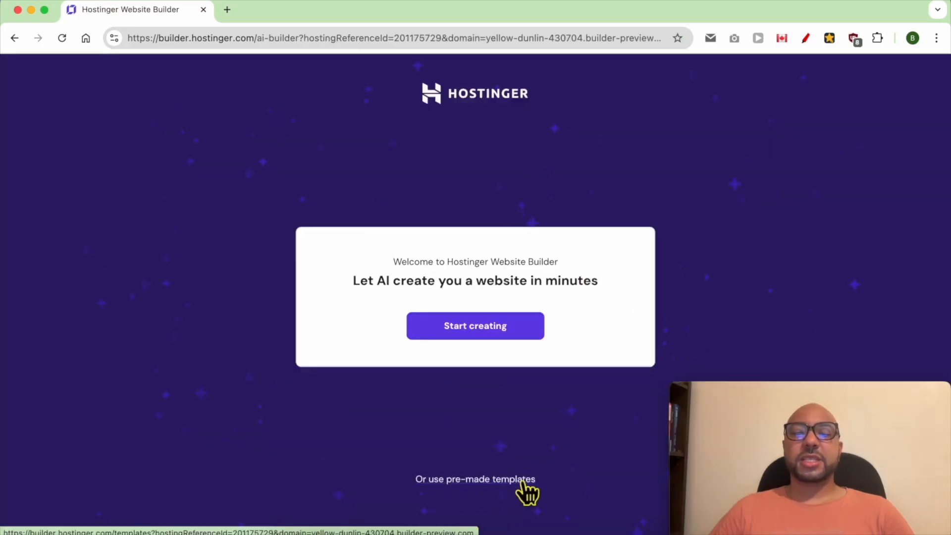
Step: Set website type to Portfolio, brand name to 'Thrive Training', and paste the business description
left_click(485, 335)
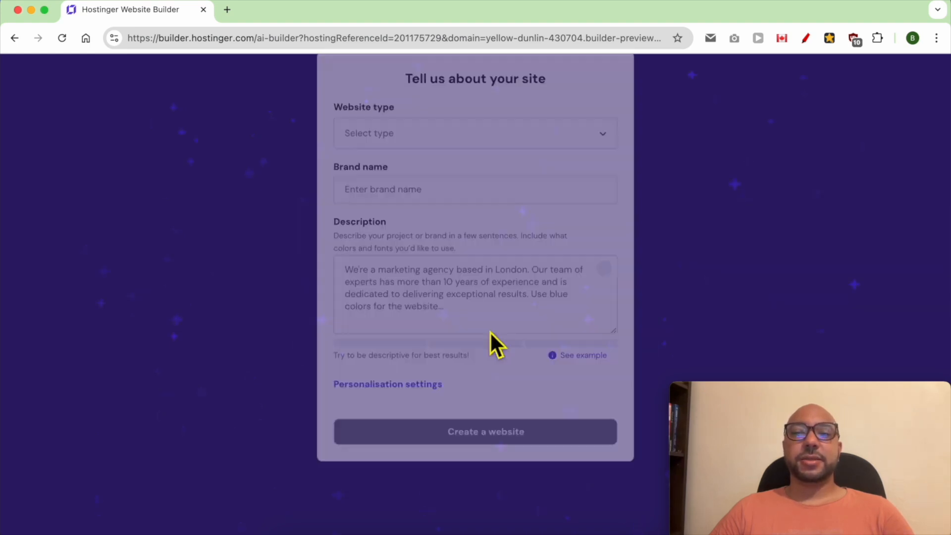
left_click(408, 188)
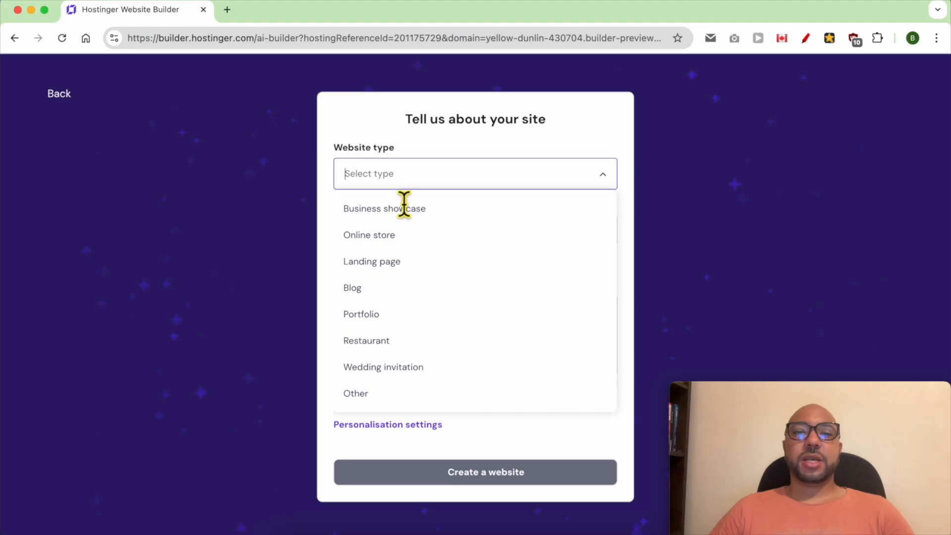
left_click(402, 321)
left_click(412, 234)
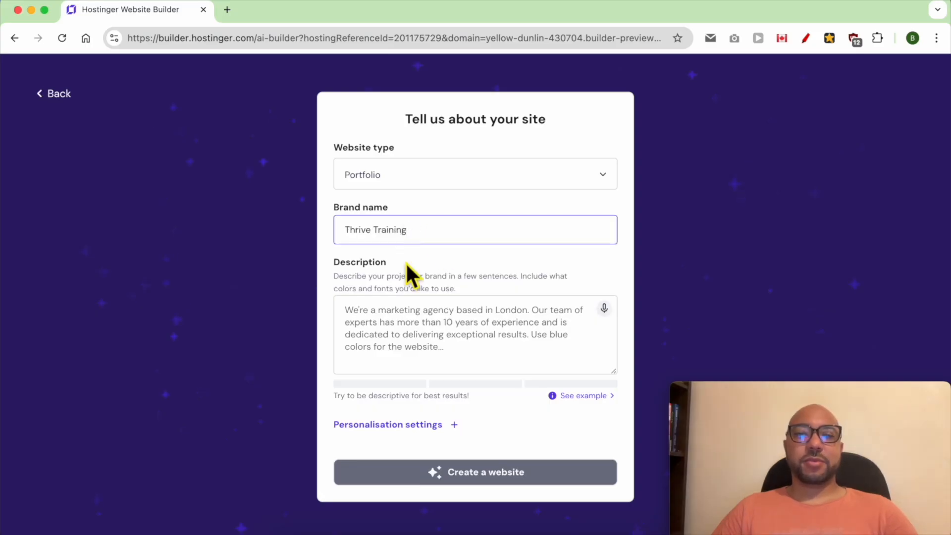
type("Thrive Training")
left_click(390, 314)
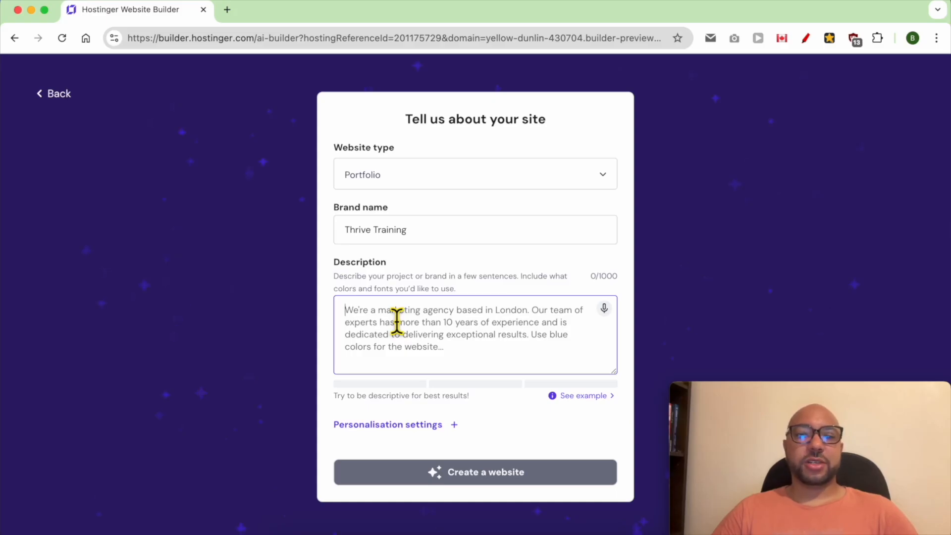
type("Create a professional and engaging website for my personal training business. The website should have a clean and modern design. My address is 123 Fitness Lane, Wellness City, CA 90210 and my Phone: (555) 123-4567")
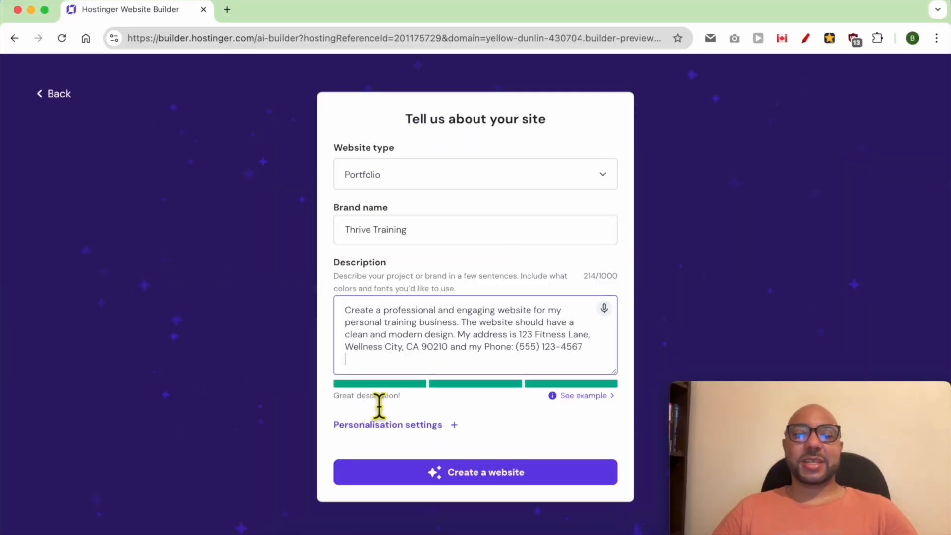
Step: Check the description's rating and look at the example restaurant description
triple_click(380, 399)
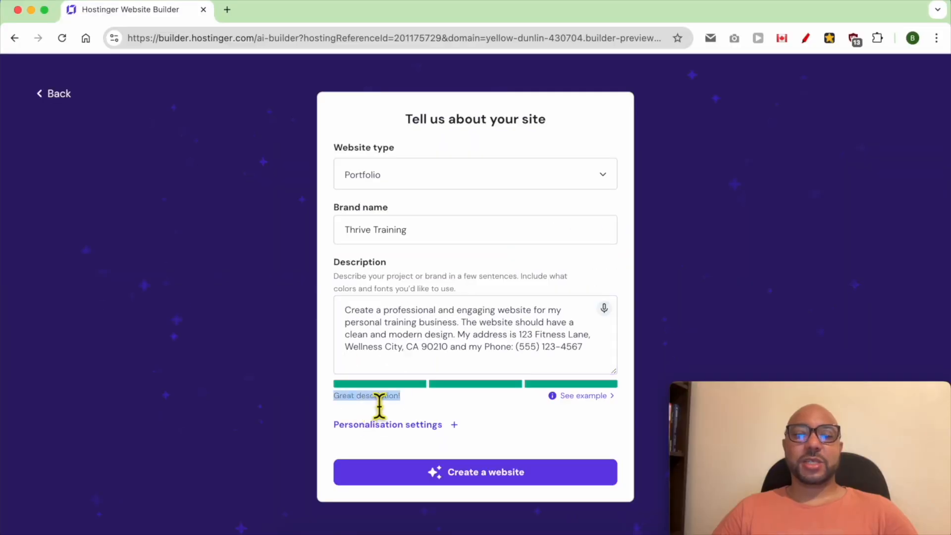
left_click(563, 396)
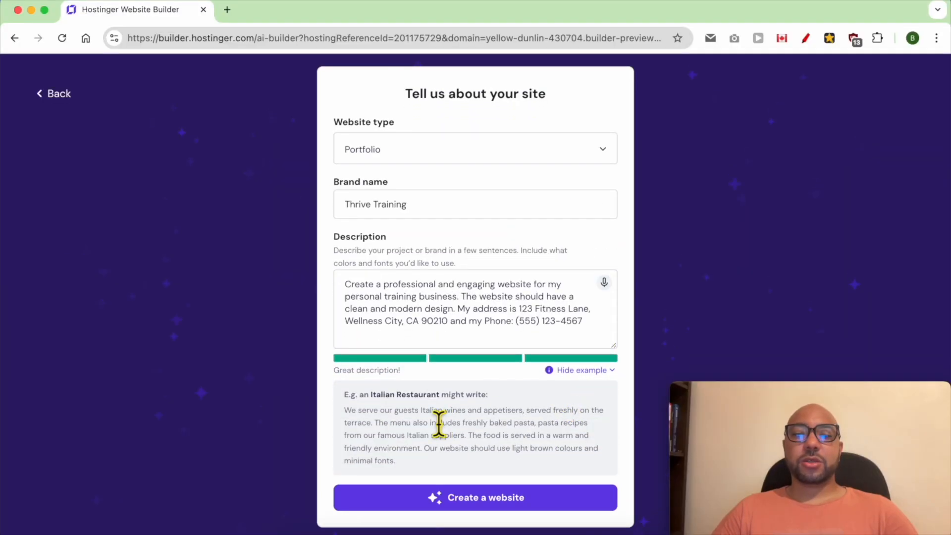
scroll(439, 424, "down", 2)
triple_click(434, 394)
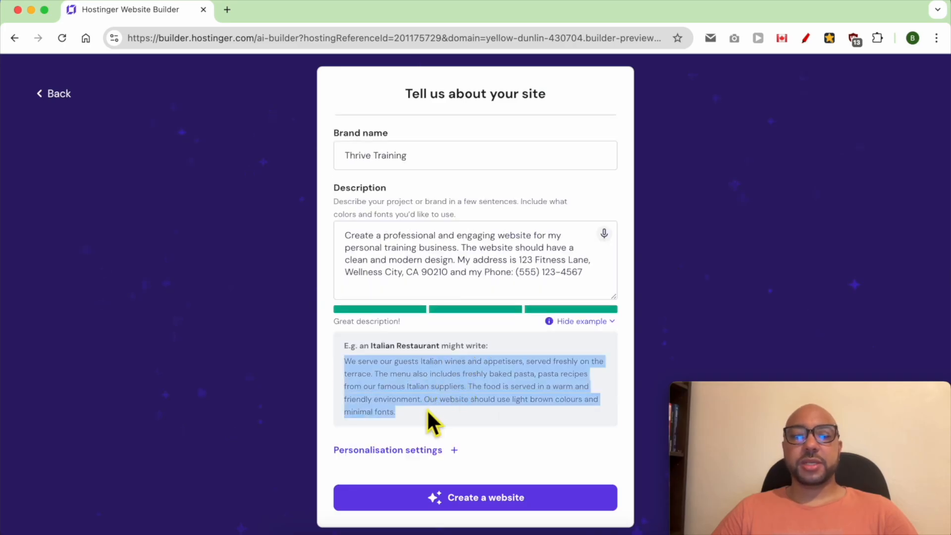
Step: Apply the grey, navy and blue palette in Personalisation settings and generate the website
left_click(407, 450)
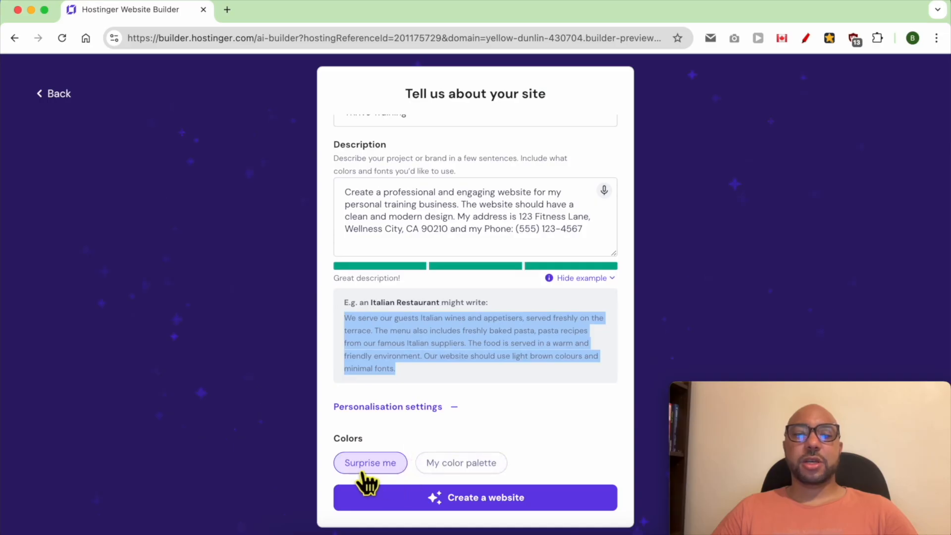
left_click(473, 464)
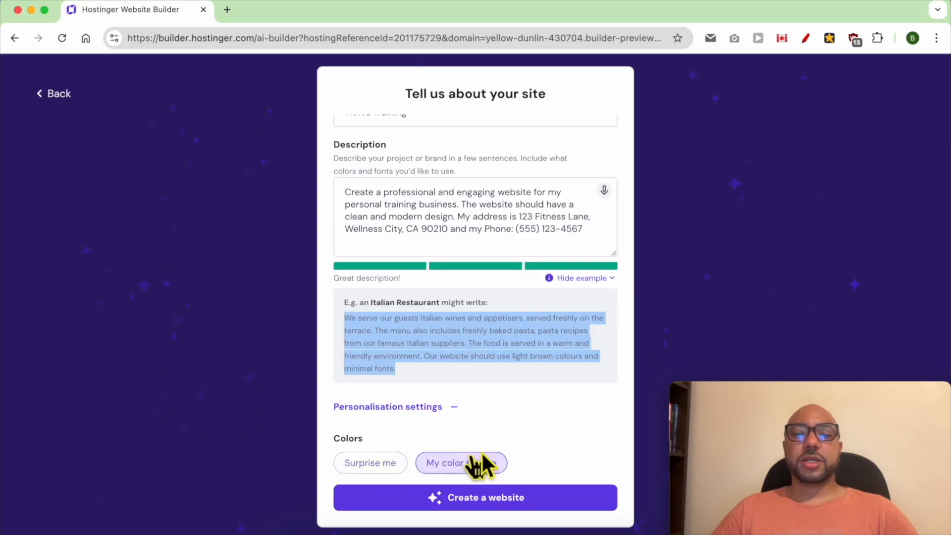
left_click(554, 419)
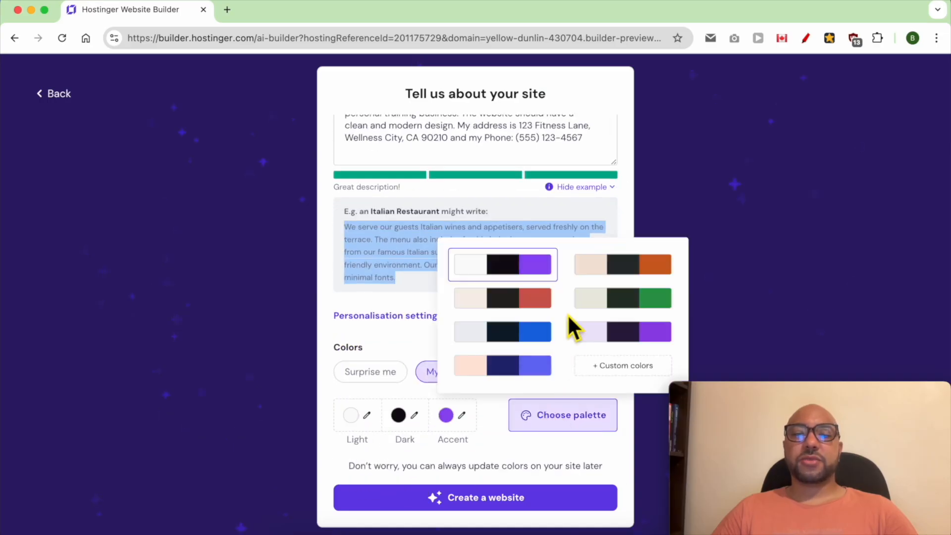
left_click(528, 334)
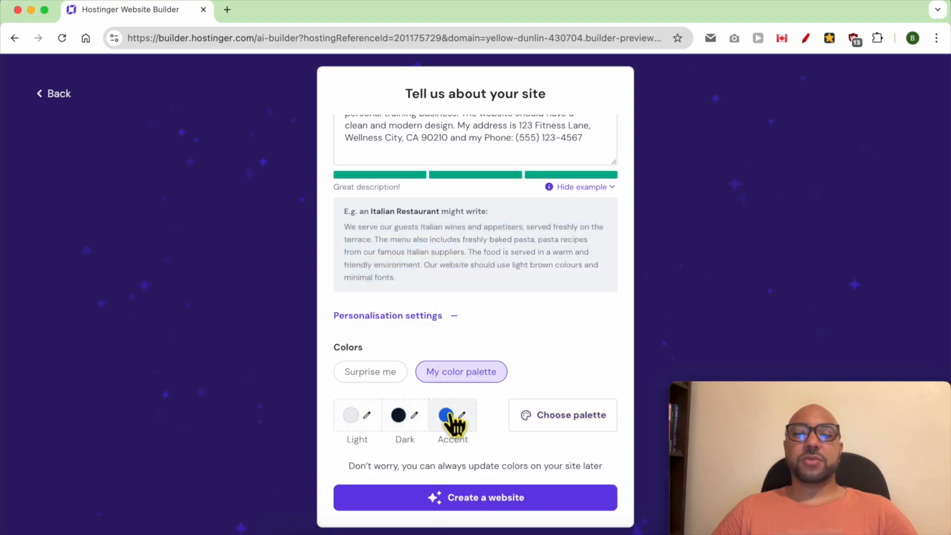
left_click(491, 499)
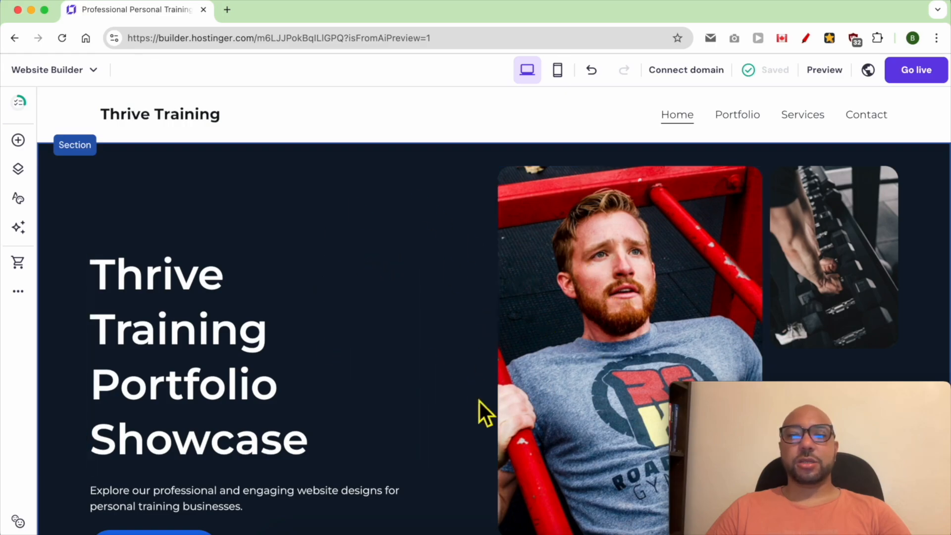
scroll(699, 334, "down", 3)
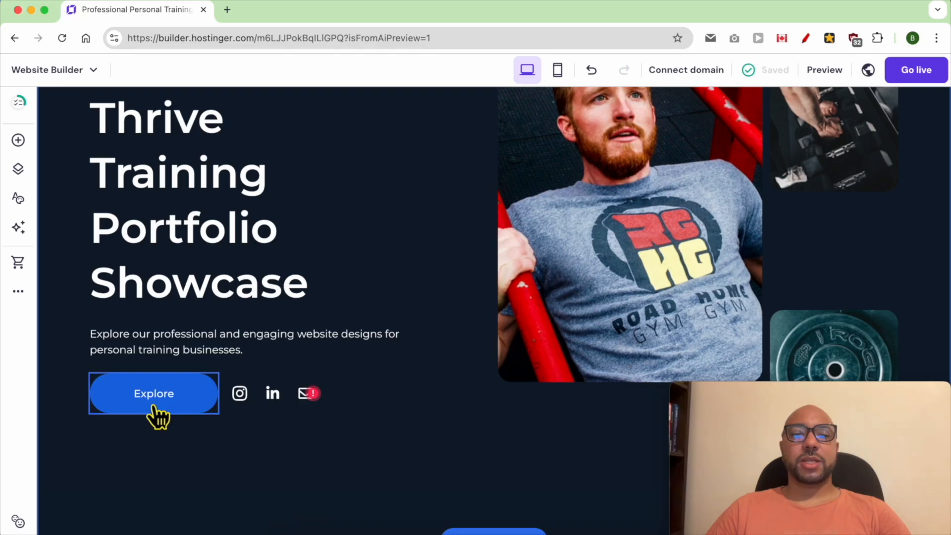
scroll(447, 387, "down", 3)
scroll(448, 387, "down", 6)
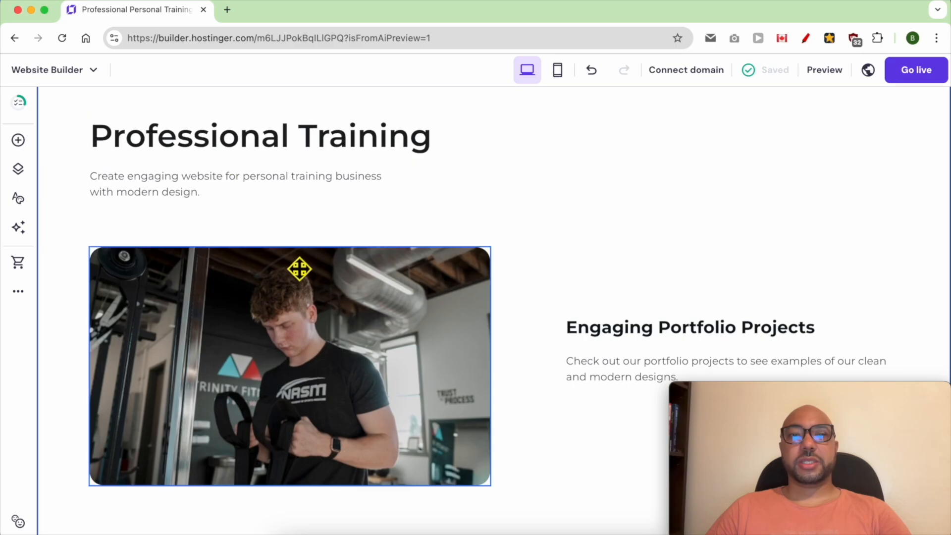
scroll(352, 335, "down", 5)
scroll(377, 344, "down", 8)
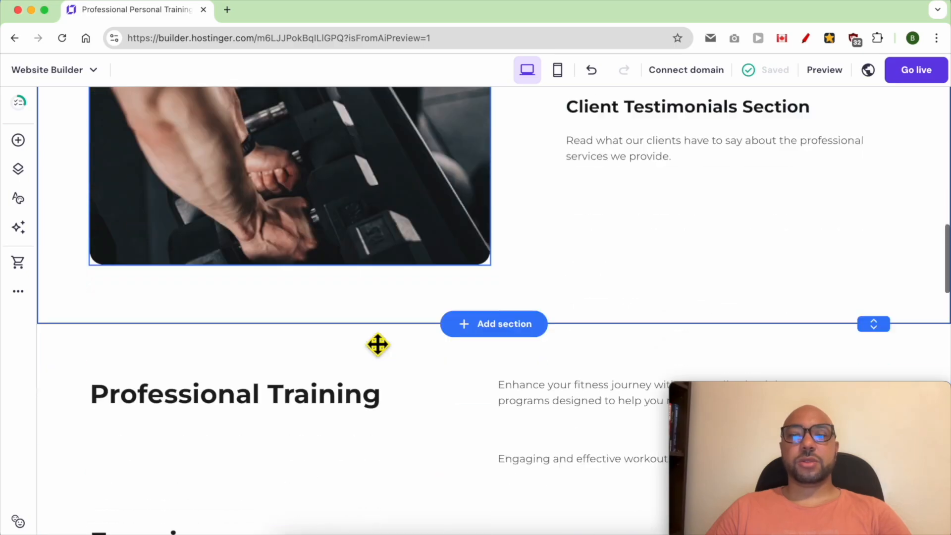
scroll(373, 339, "down", 1)
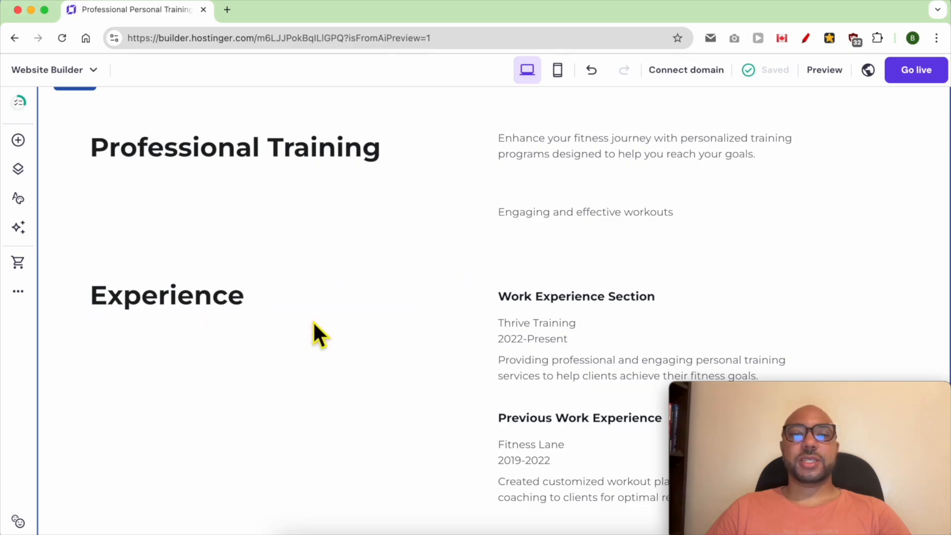
scroll(356, 340, "down", 13)
scroll(510, 323, "down", 4)
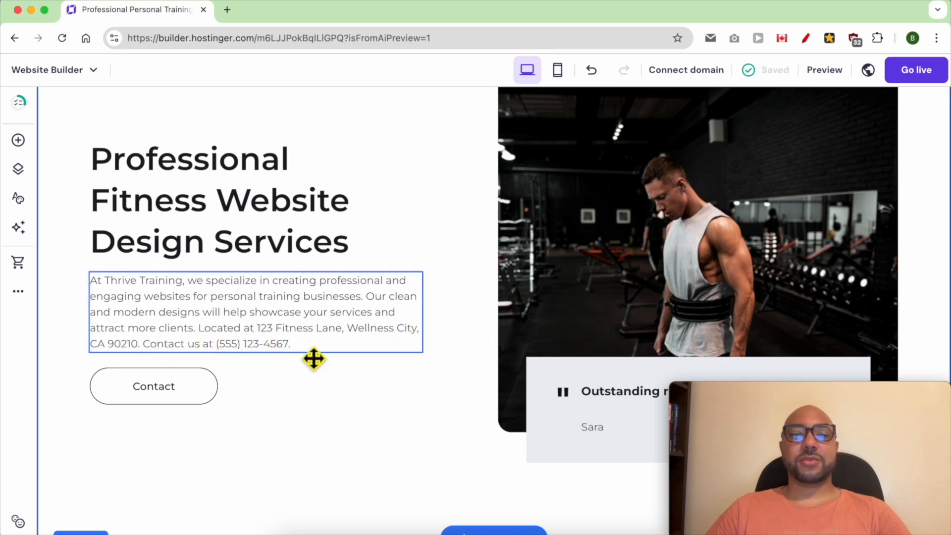
scroll(490, 397, "down", 8)
left_click(505, 378)
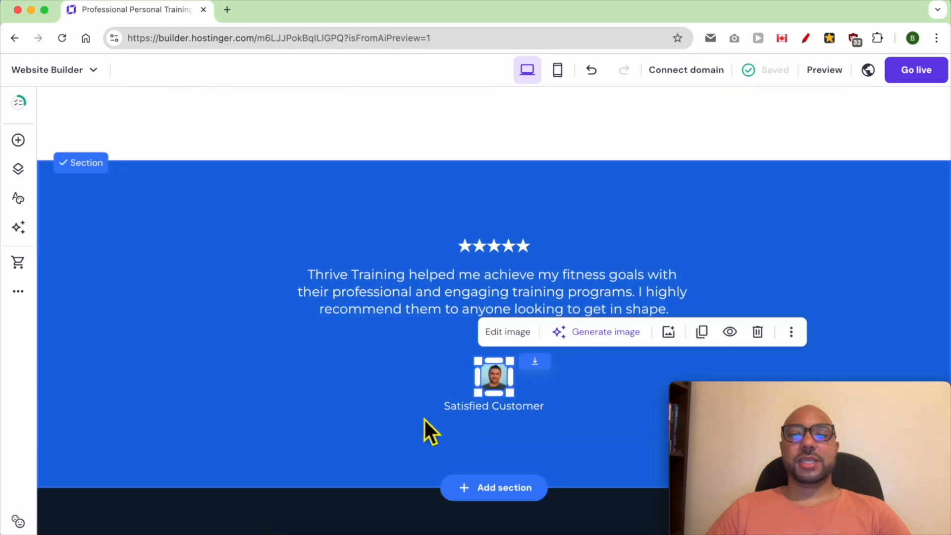
scroll(563, 314, "down", 4)
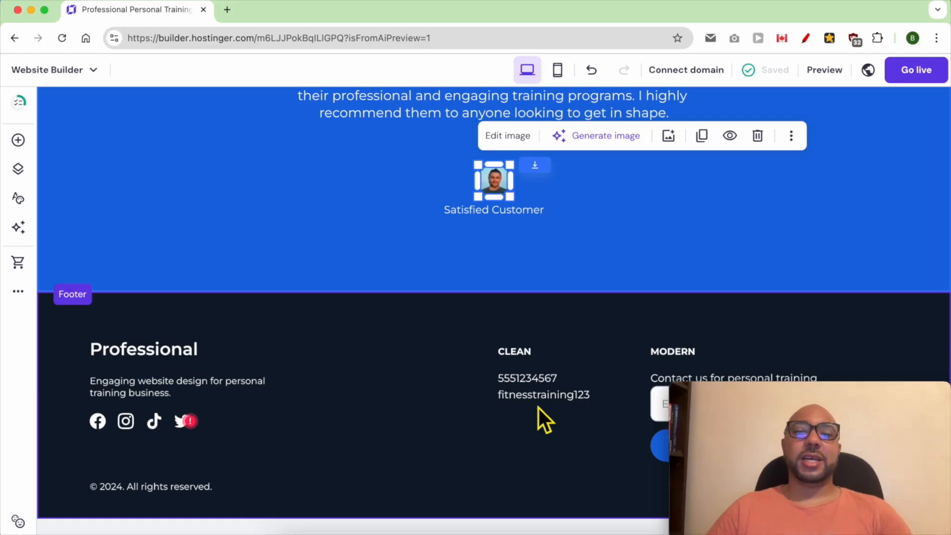
scroll(539, 428, "up", 10)
scroll(539, 426, "up", 10)
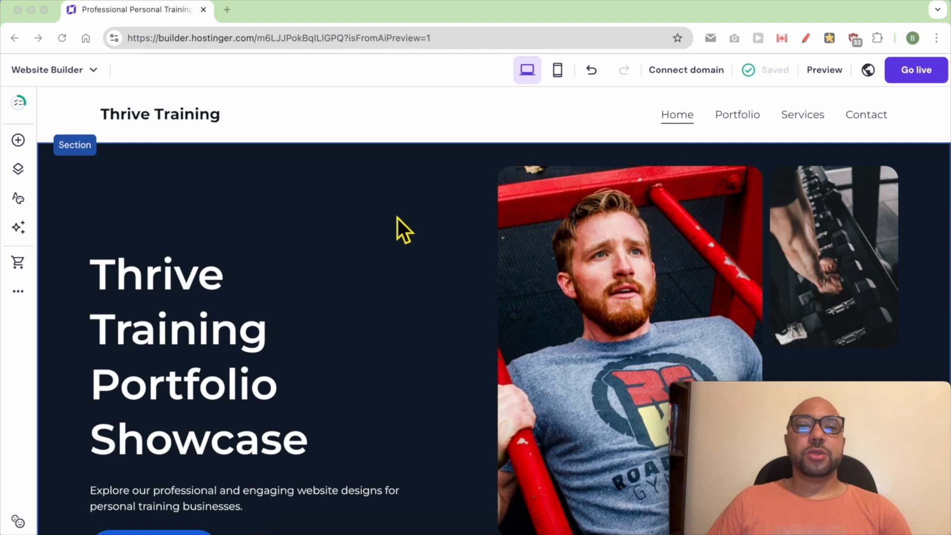
Step: Add a sticky bar above the header reading GET FIT NOW! BOOK YOUR FREE CONSULTATION TODAY!
left_click(384, 177)
mouse_move(383, 118)
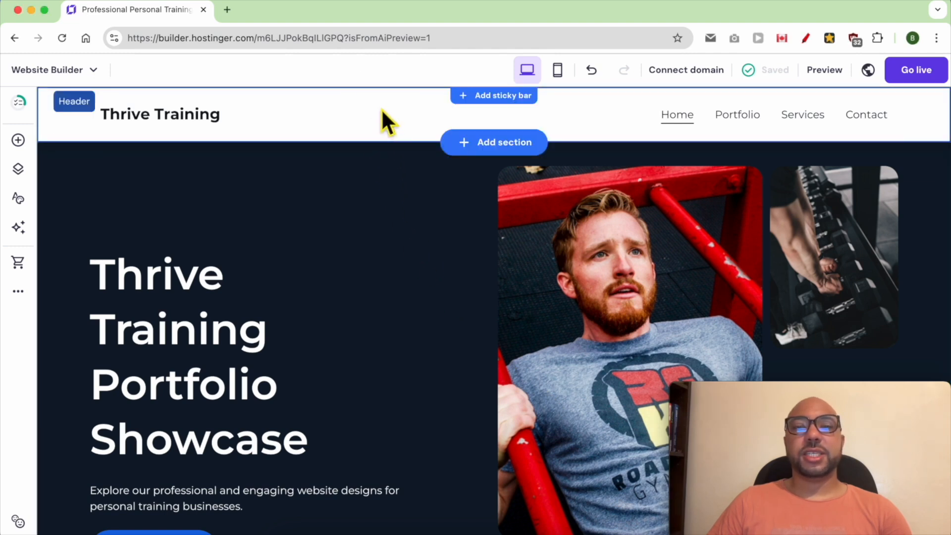
left_click(382, 110)
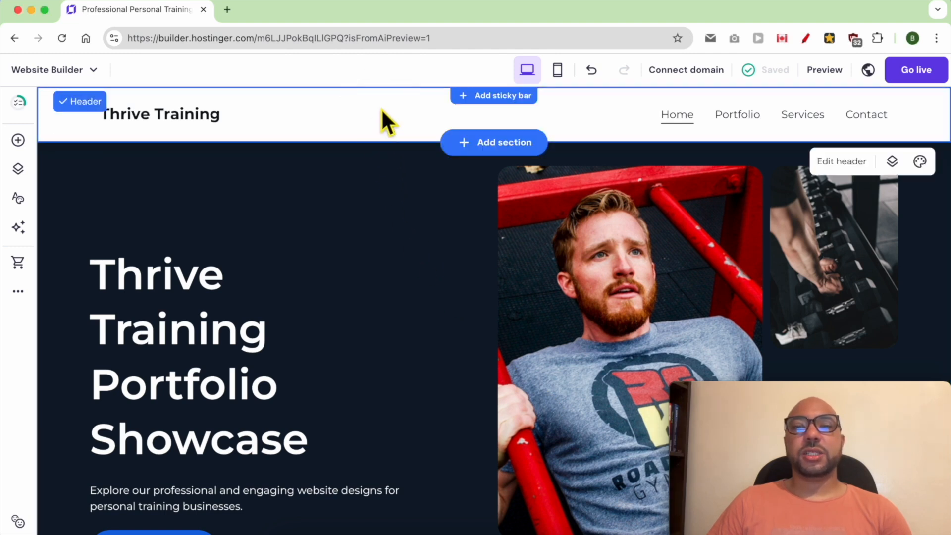
left_click(492, 97)
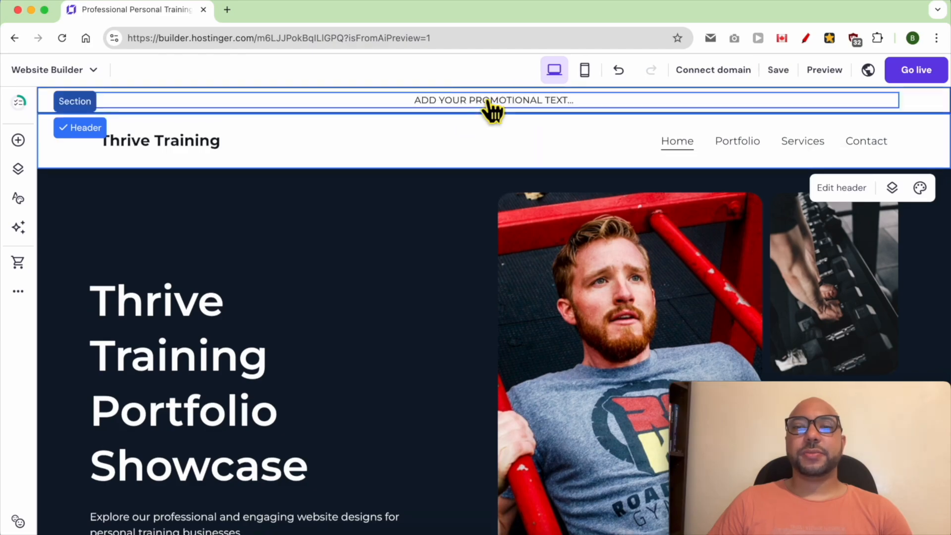
triple_click(419, 104)
type("GET FIT NOW! BOOK YOUR FREE CONSULTATION TODAY!")
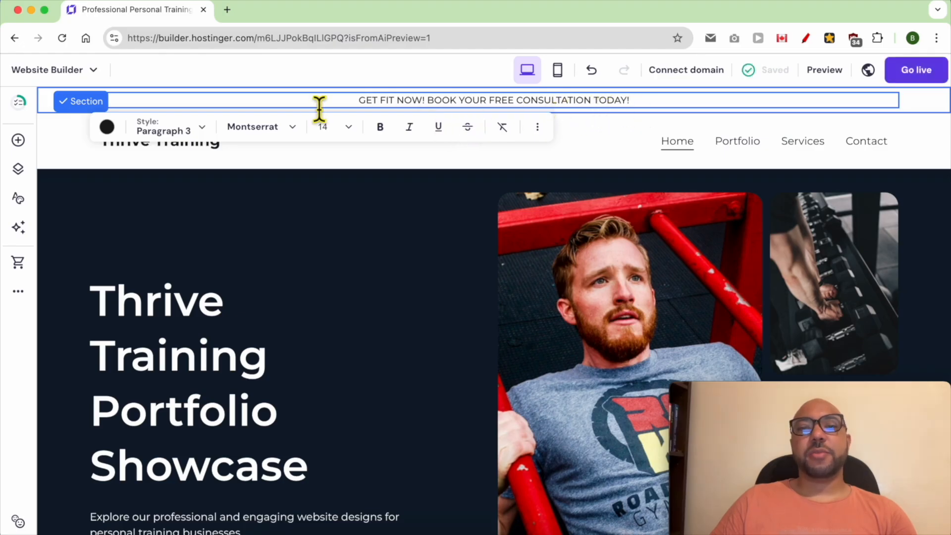
Step: Make GET FIT NOW! bold and select BOOK YOUR FREE CONSULTATION for linking
left_click_drag(320, 108, 432, 108)
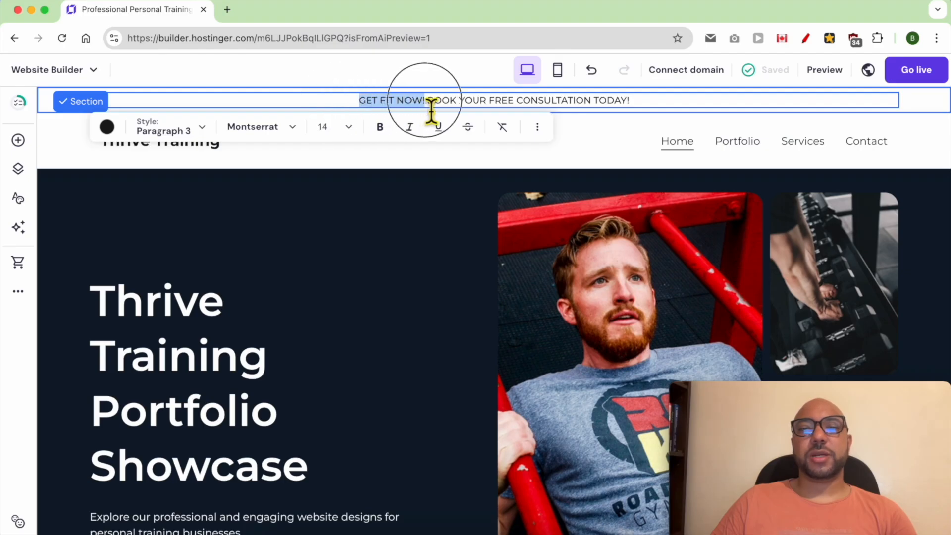
left_click(381, 130)
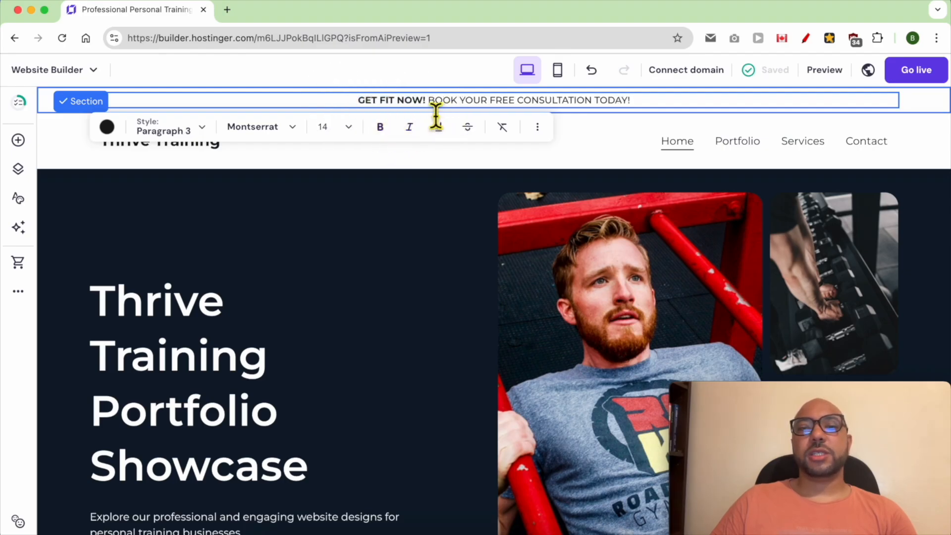
left_click_drag(429, 101, 600, 105)
left_click(237, 45)
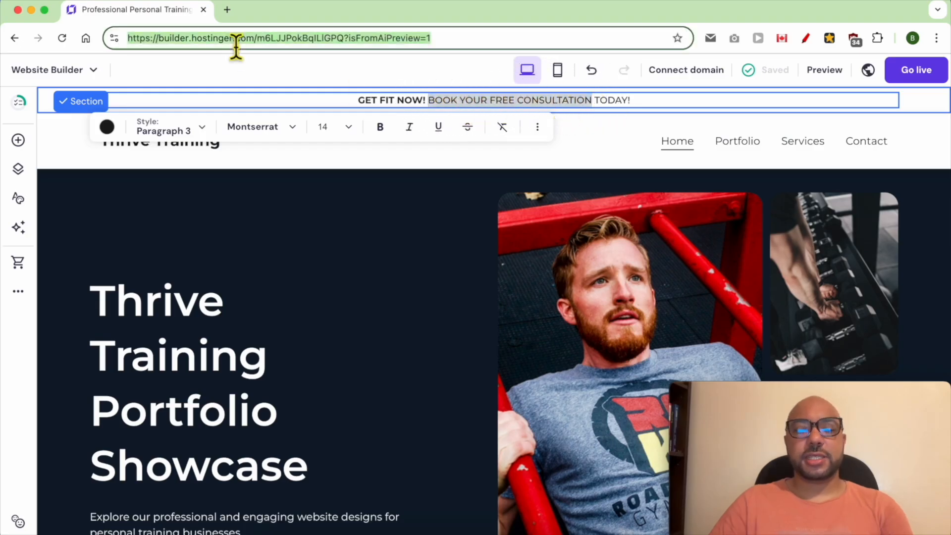
type("www.thrive")
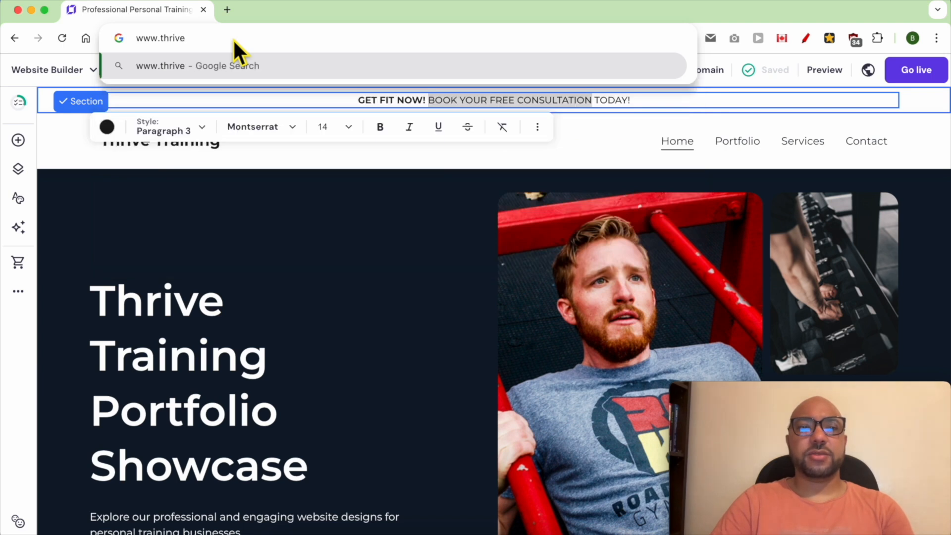
type("training.com")
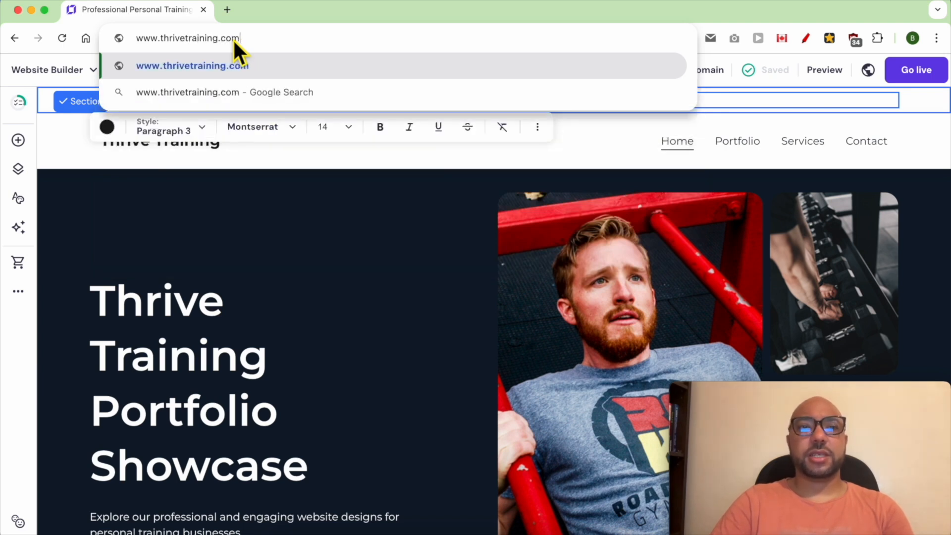
type("/booking")
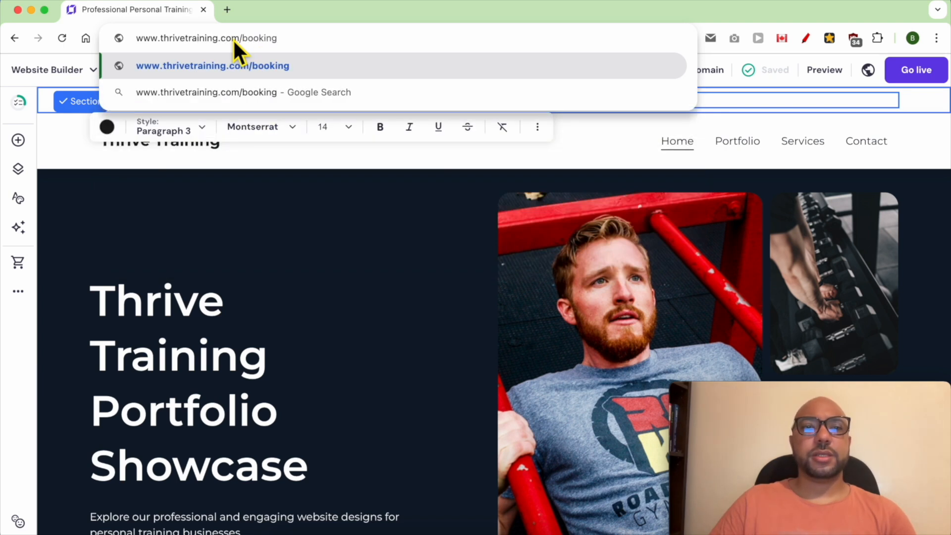
key("super+a")
right_click(236, 39)
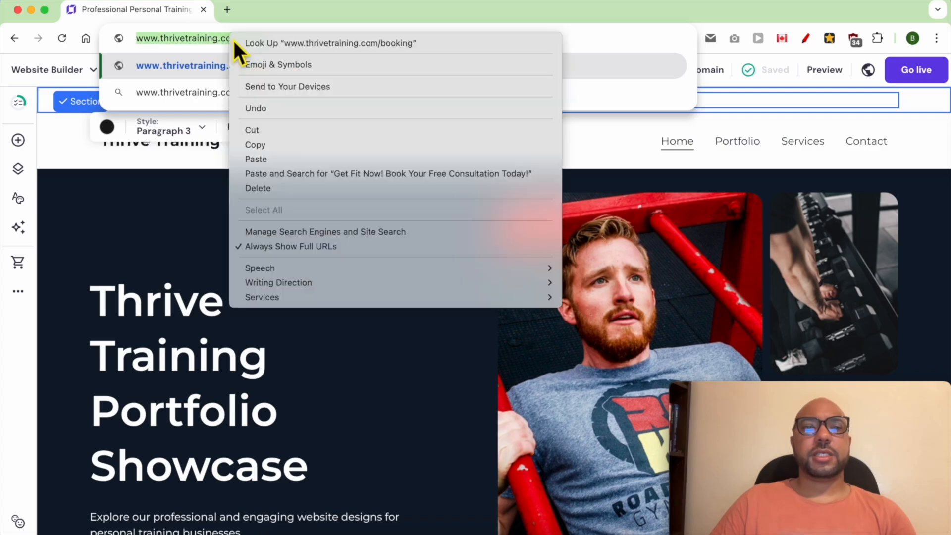
left_click(258, 145)
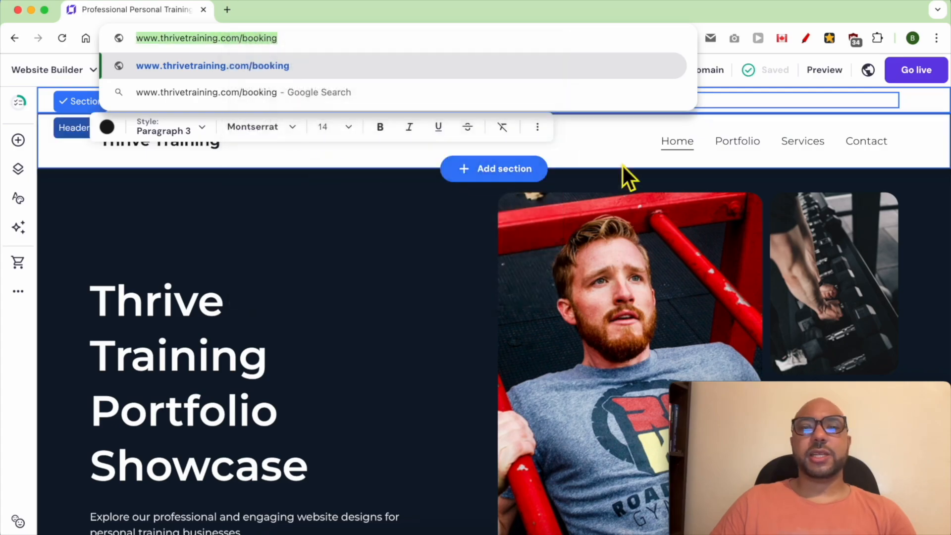
left_click(733, 113)
left_click_drag(596, 102, 438, 113)
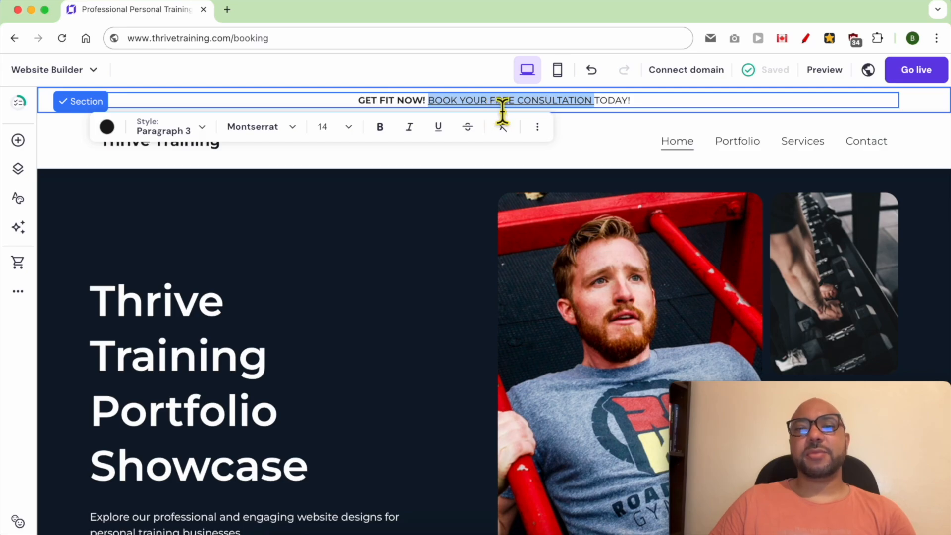
left_click(601, 105)
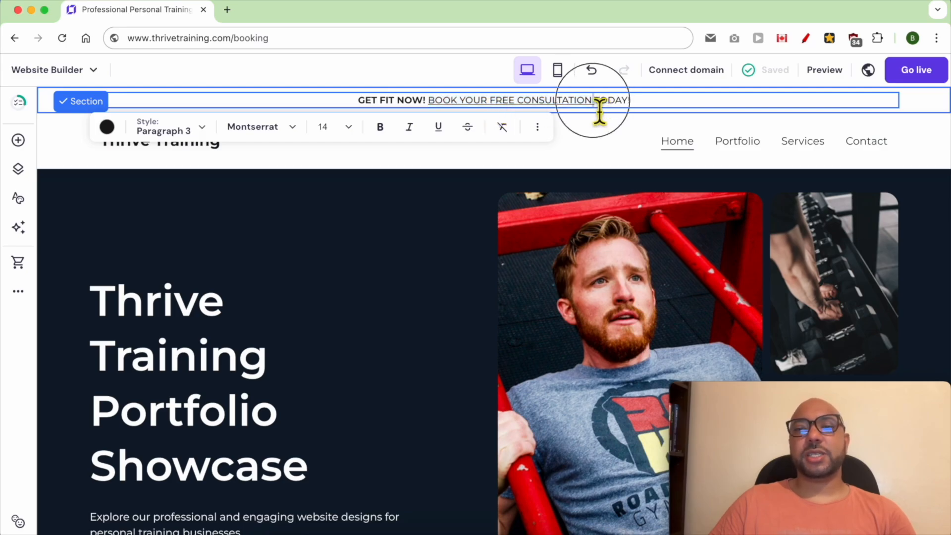
left_click(658, 93)
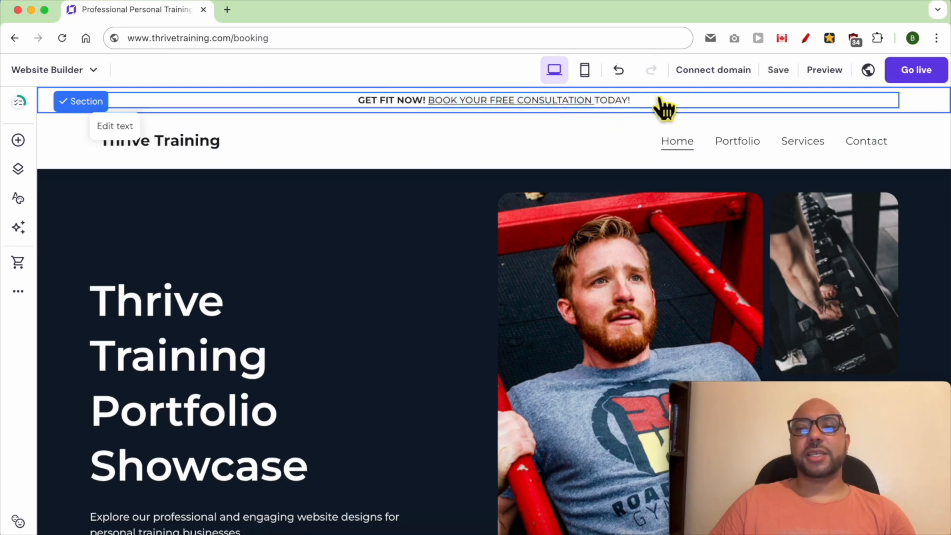
left_click(825, 74)
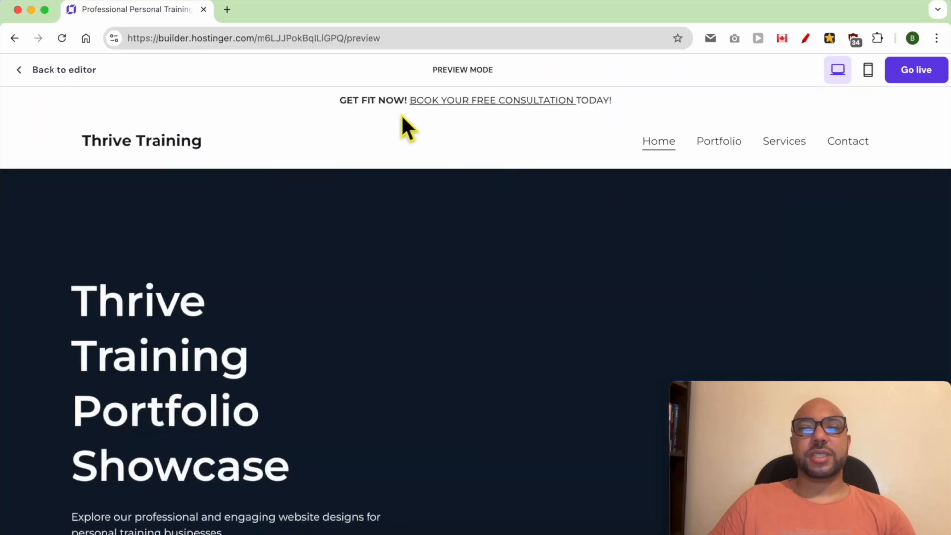
left_click_drag(332, 100, 414, 102)
left_click(441, 117)
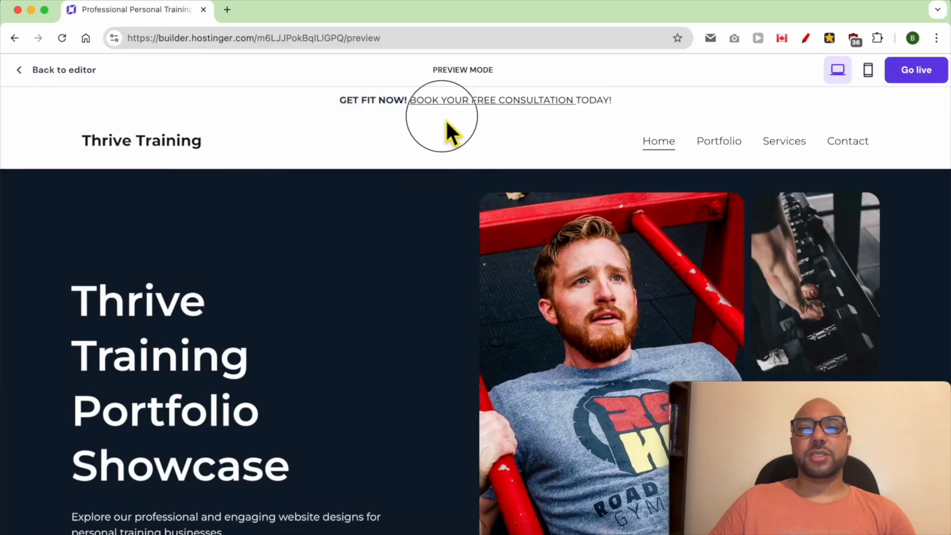
left_click(452, 102)
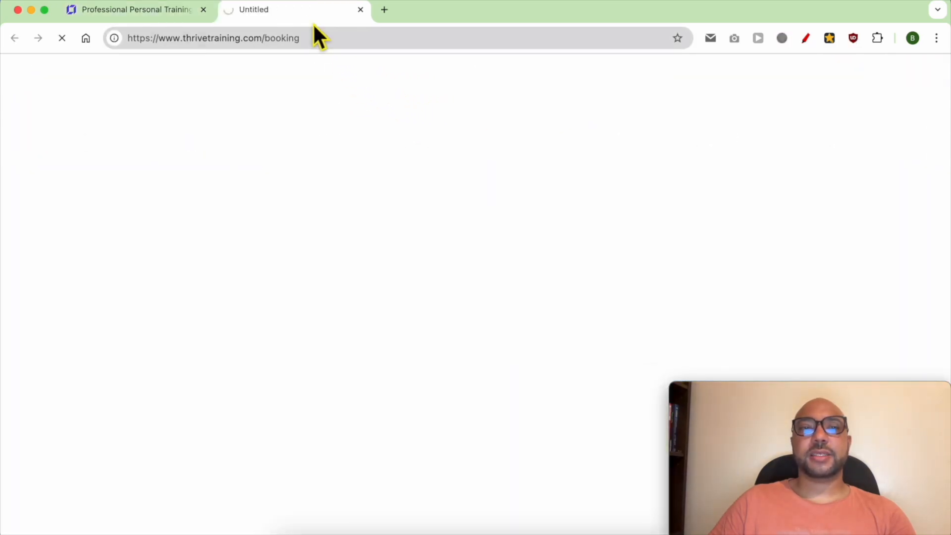
middle_click(306, 11)
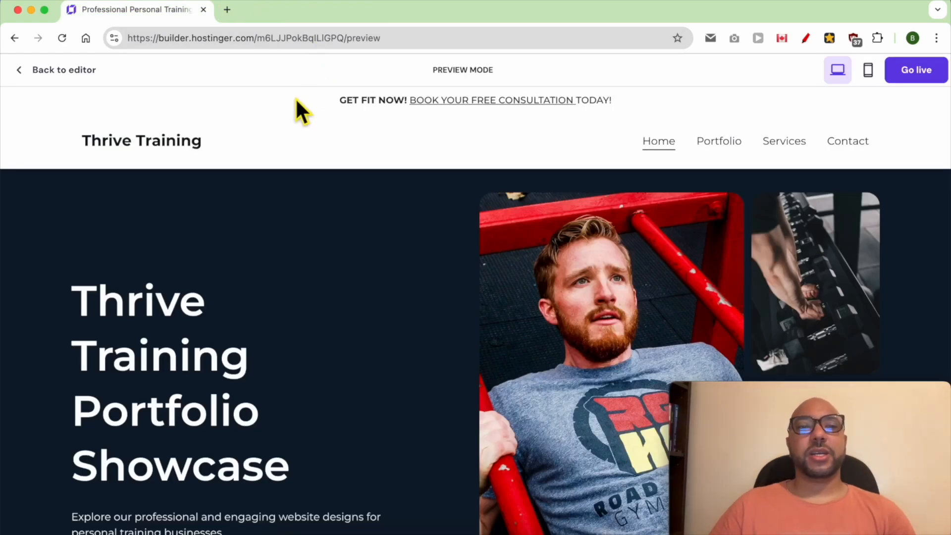
Step: Change the GET FIT NOW announcement bar background to bright yellow #f0ff24 and preview the site
left_click(72, 80)
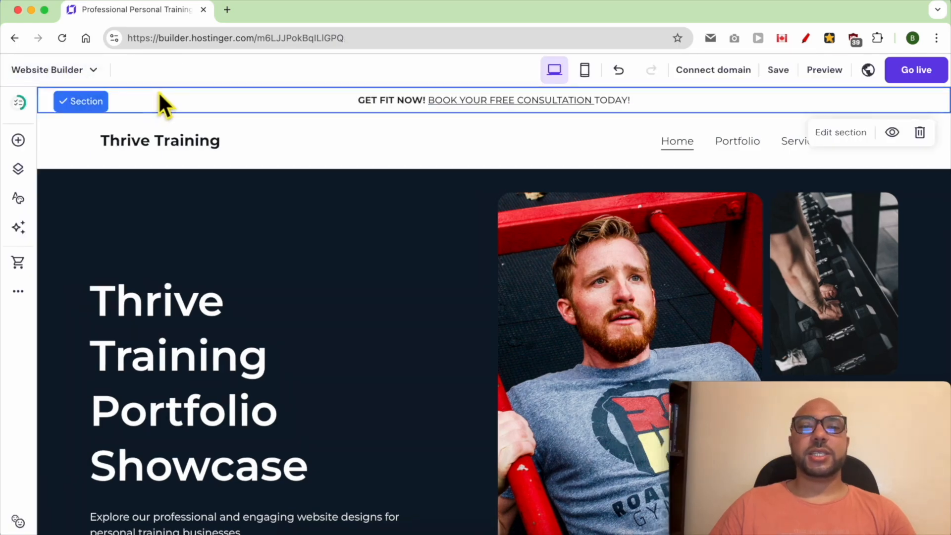
left_click(846, 136)
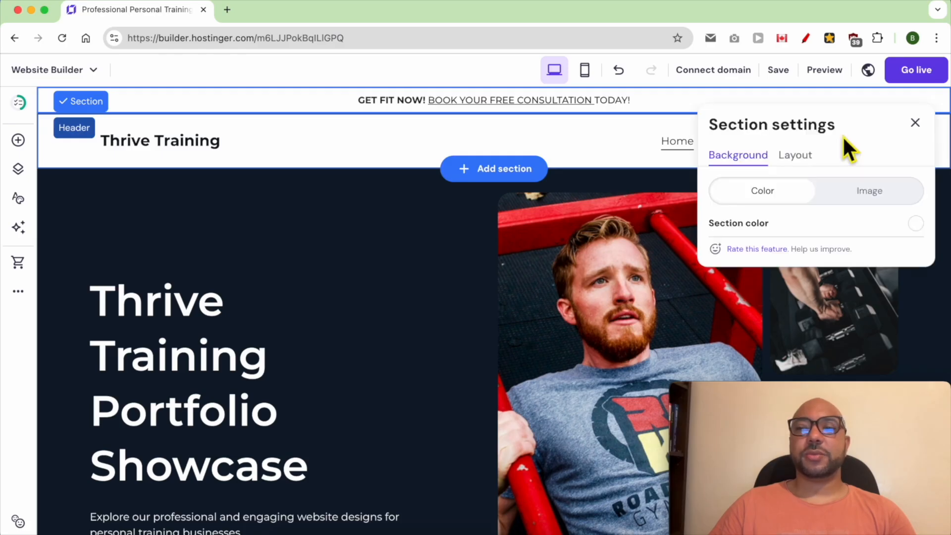
left_click(917, 224)
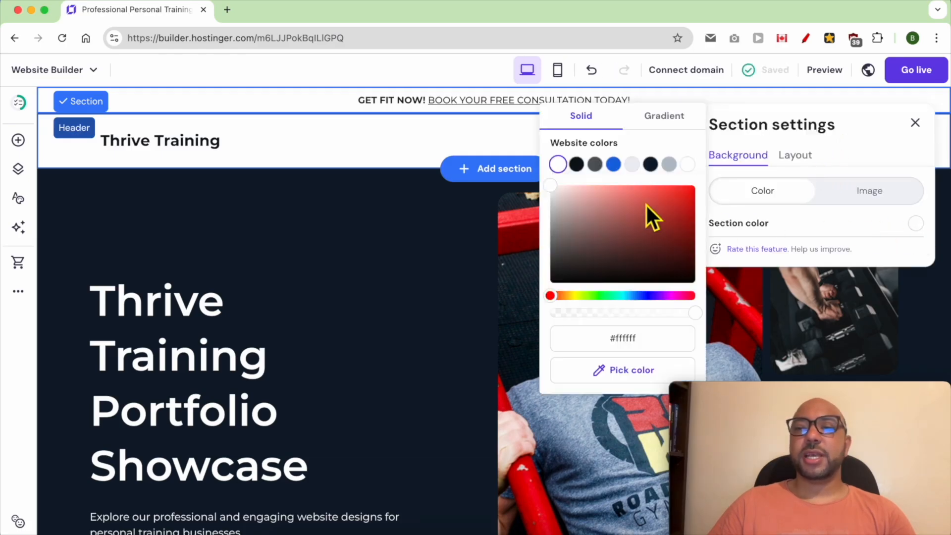
left_click_drag(608, 195, 572, 194)
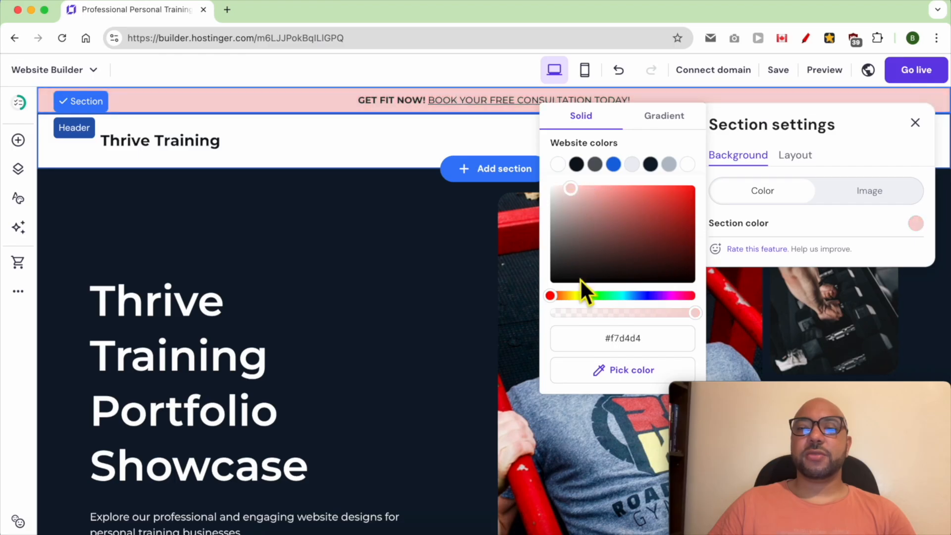
left_click(578, 296)
left_click(677, 187)
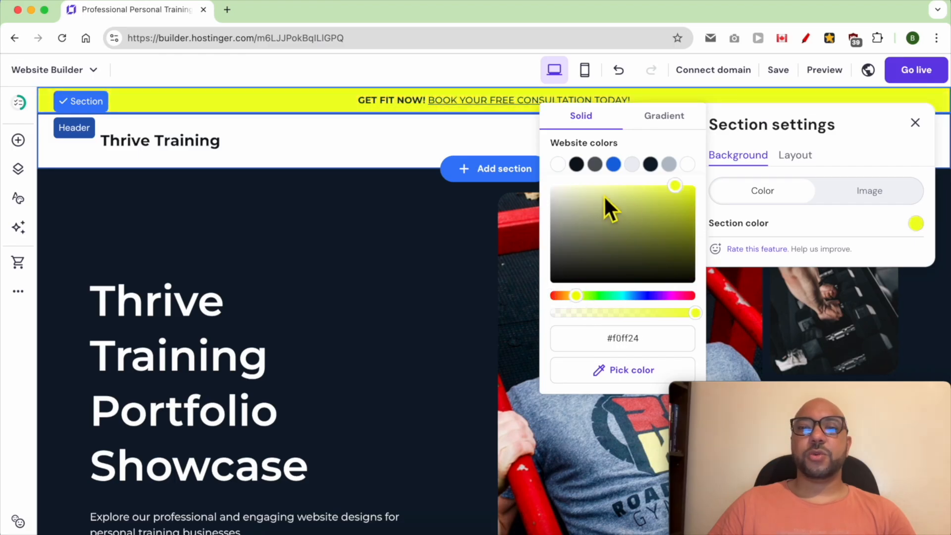
left_click(504, 131)
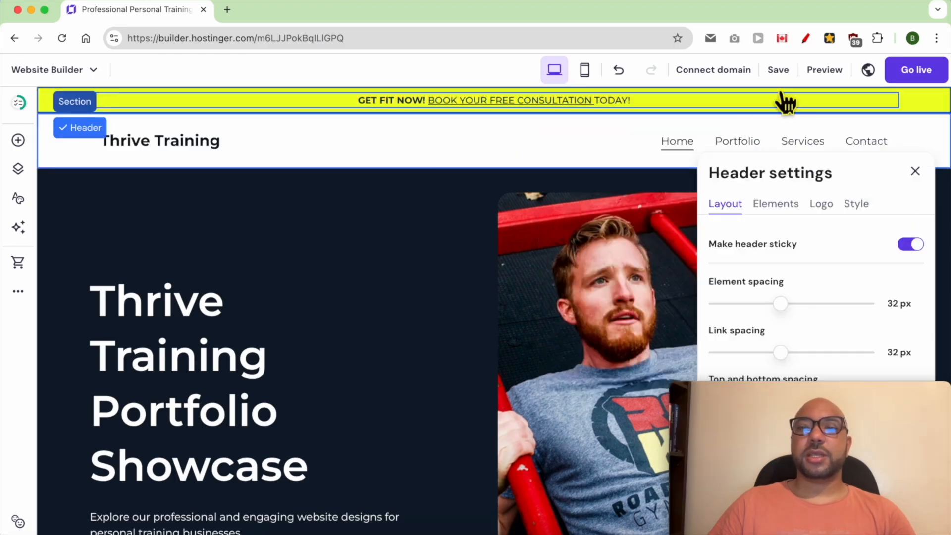
left_click(821, 71)
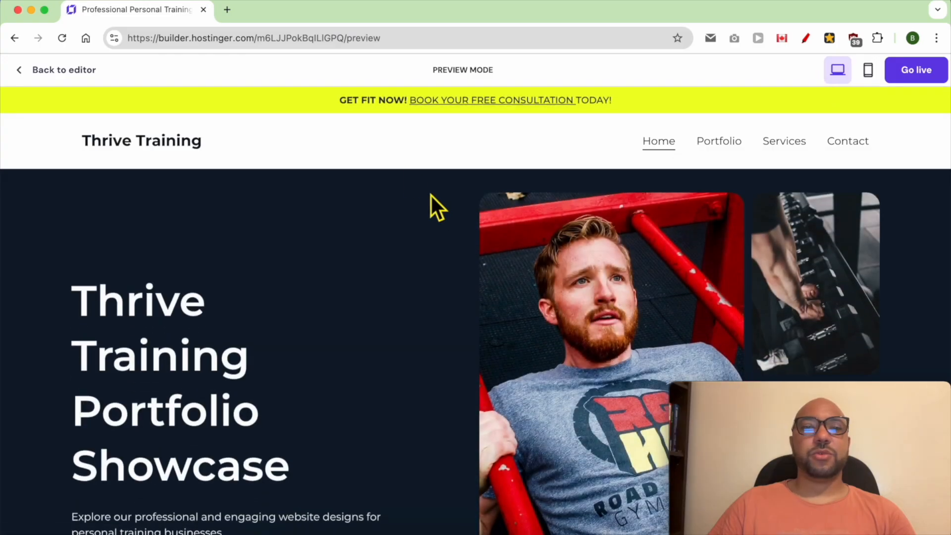
scroll(369, 191, "down", 3)
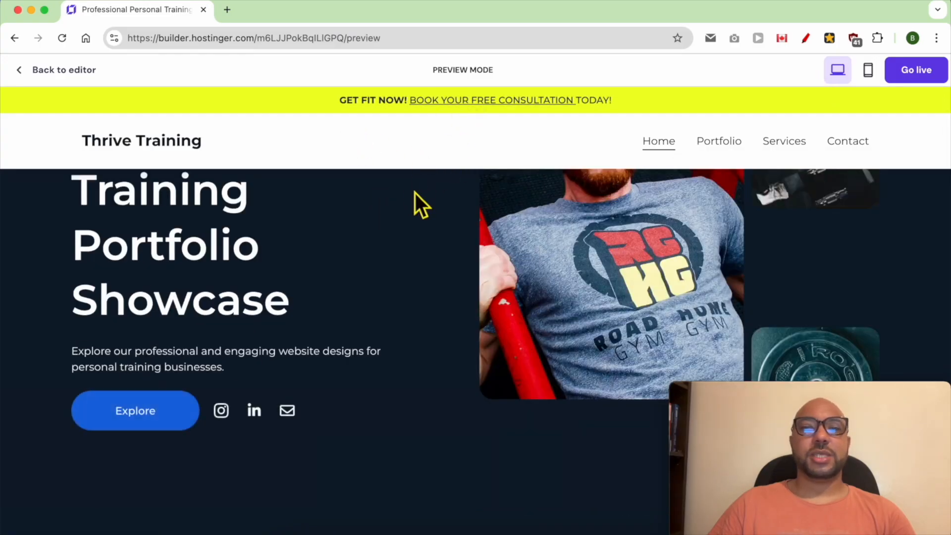
scroll(277, 170, "up", 3)
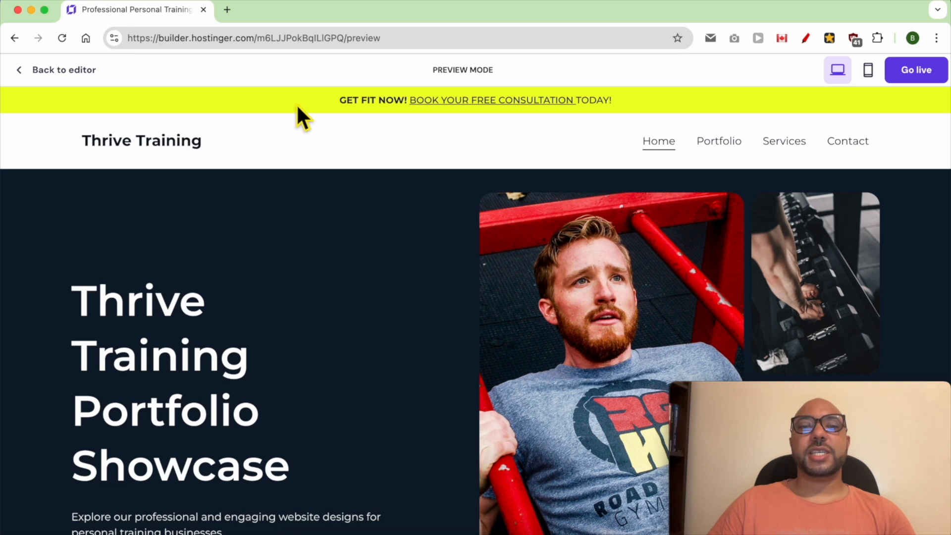
scroll(289, 185, "down", 5)
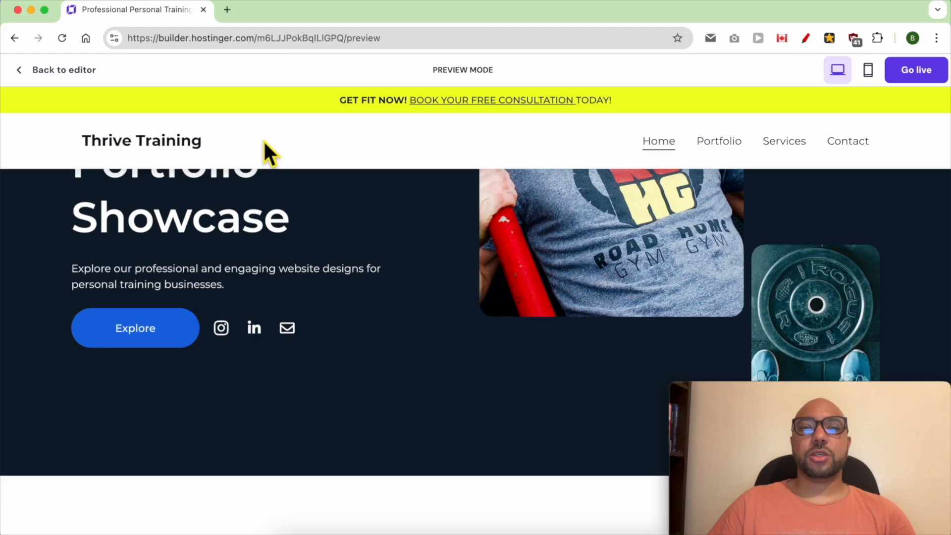
left_click(67, 70)
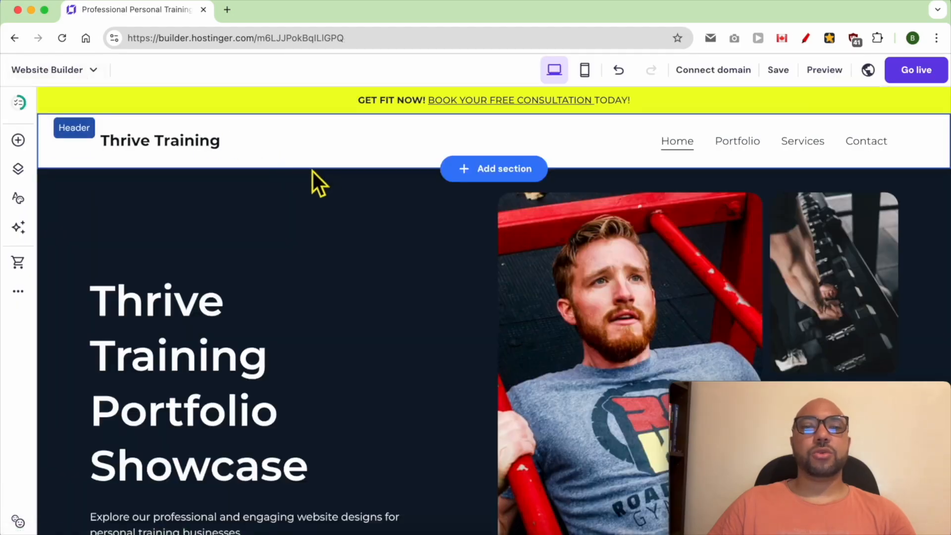
left_click(296, 149)
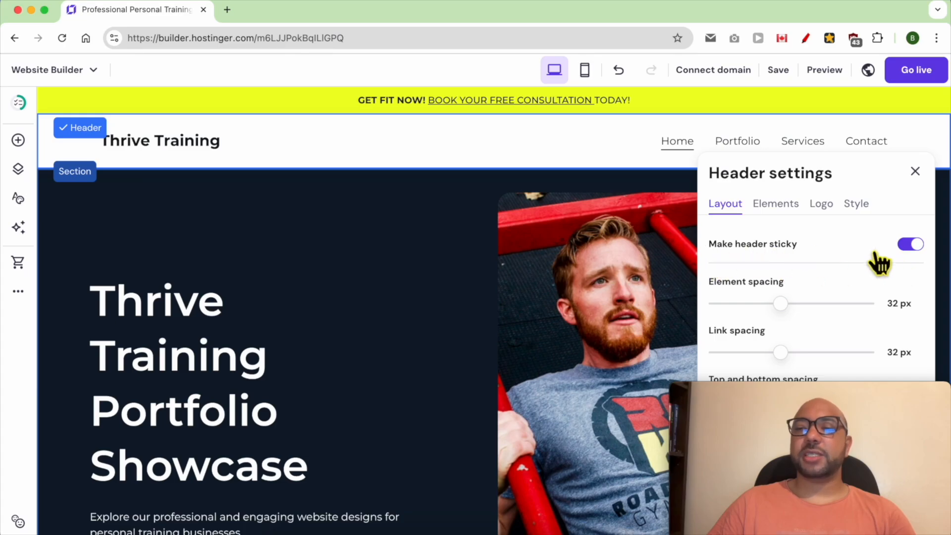
left_click(914, 173)
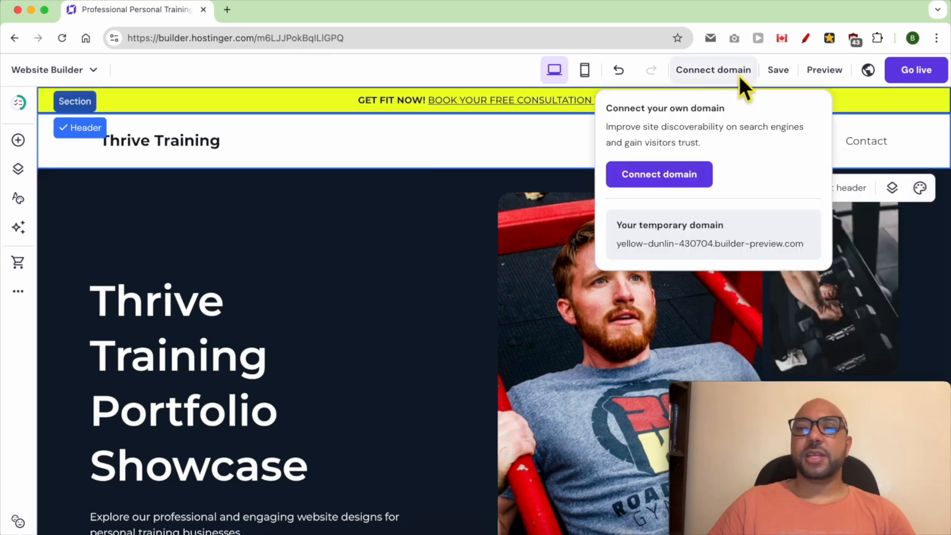
left_click(824, 70)
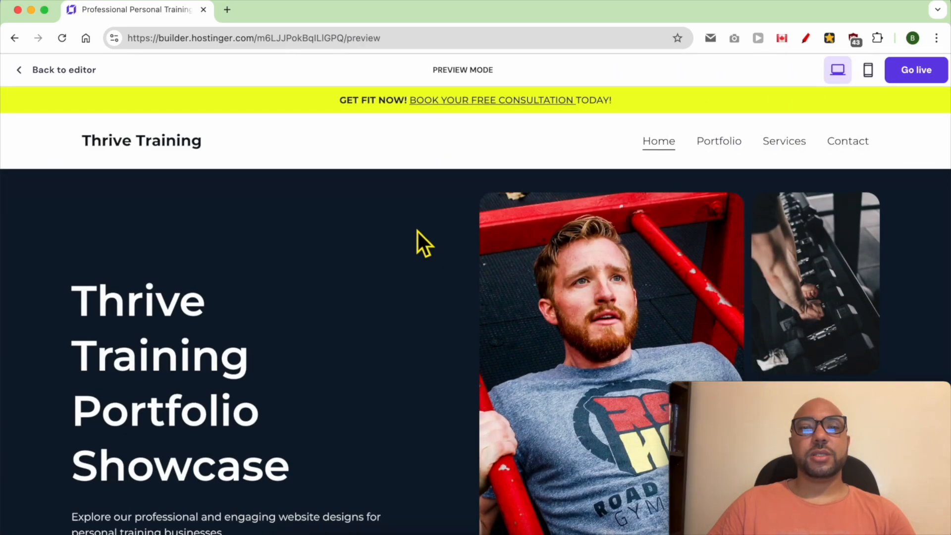
scroll(417, 231, "down", 10)
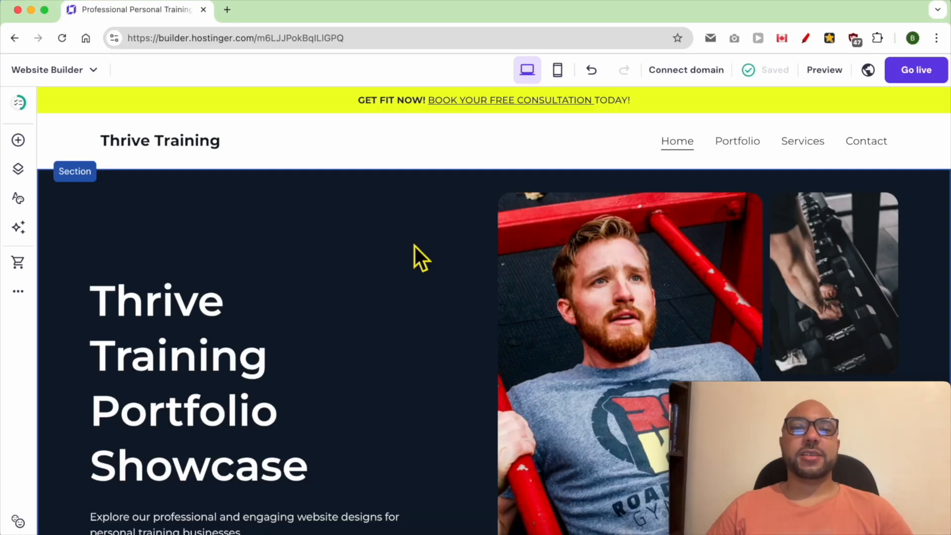
left_click(339, 146)
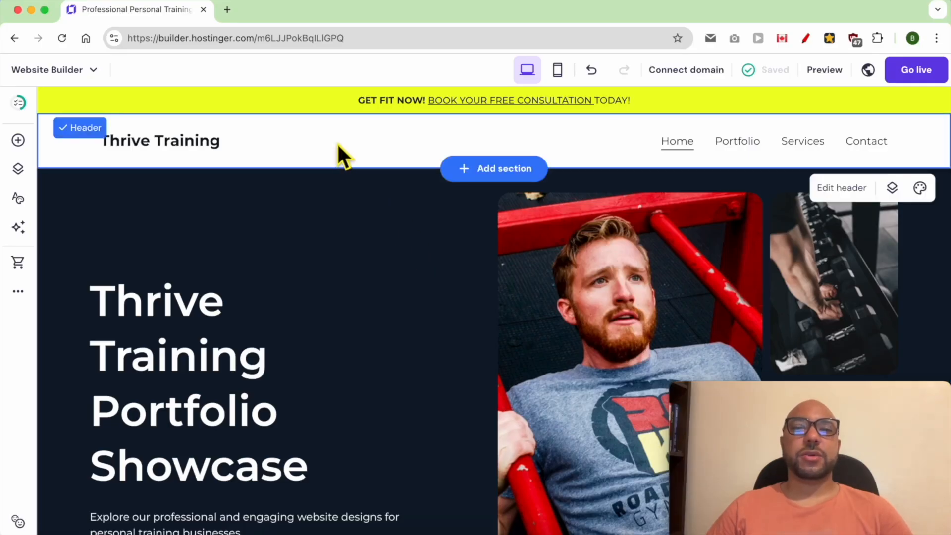
left_click(842, 188)
Step: Keep the header non-sticky, tweak link spacing and padding, and choose the centred-logo layout with links on the left
left_click_drag(739, 394, 72, 400)
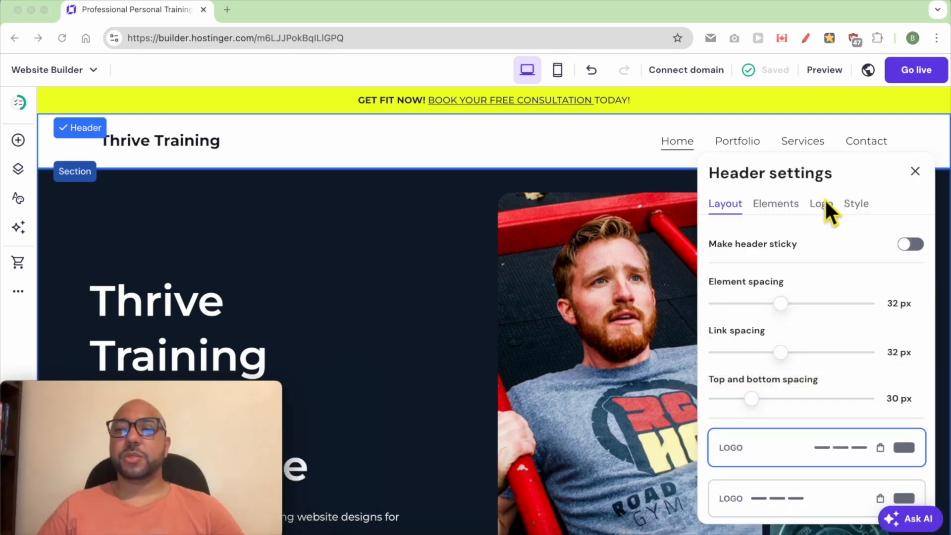
left_click(732, 207)
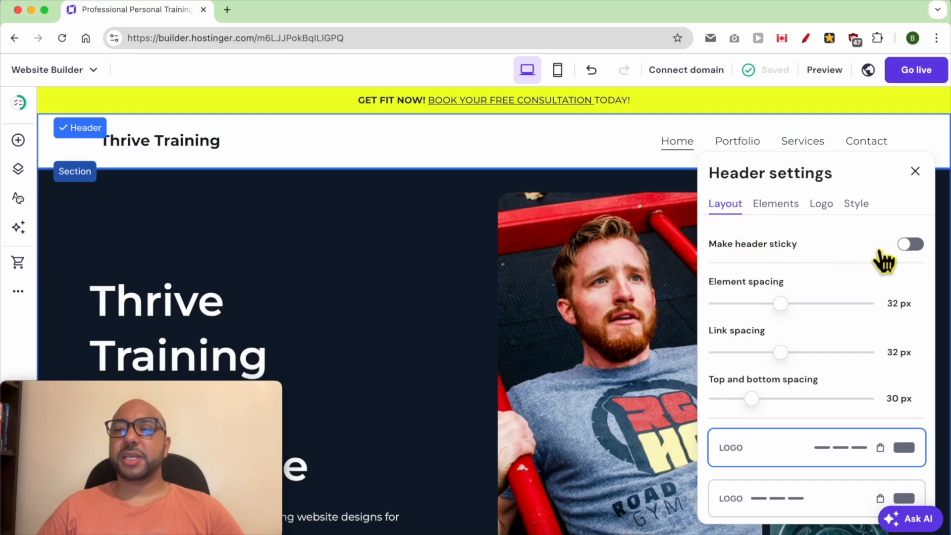
left_click(912, 244)
left_click(912, 244)
mouse_move(791, 367)
left_mouse_down()
mouse_move(820, 363)
mouse_move(777, 363)
mouse_move(807, 363)
mouse_move(786, 366)
left_mouse_up()
mouse_move(765, 410)
left_mouse_down()
mouse_move(841, 409)
mouse_move(741, 410)
mouse_move(820, 410)
mouse_move(758, 410)
left_mouse_up()
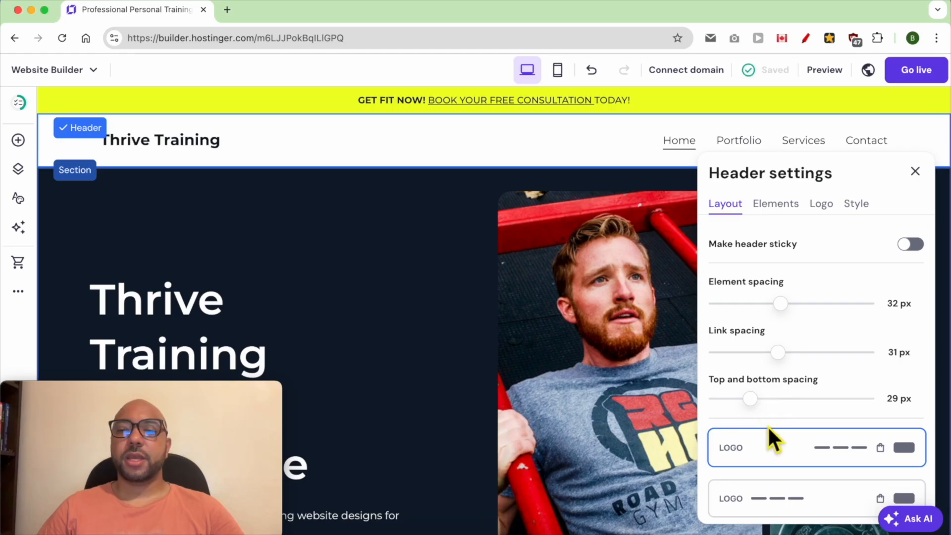
scroll(770, 429, "down", 5)
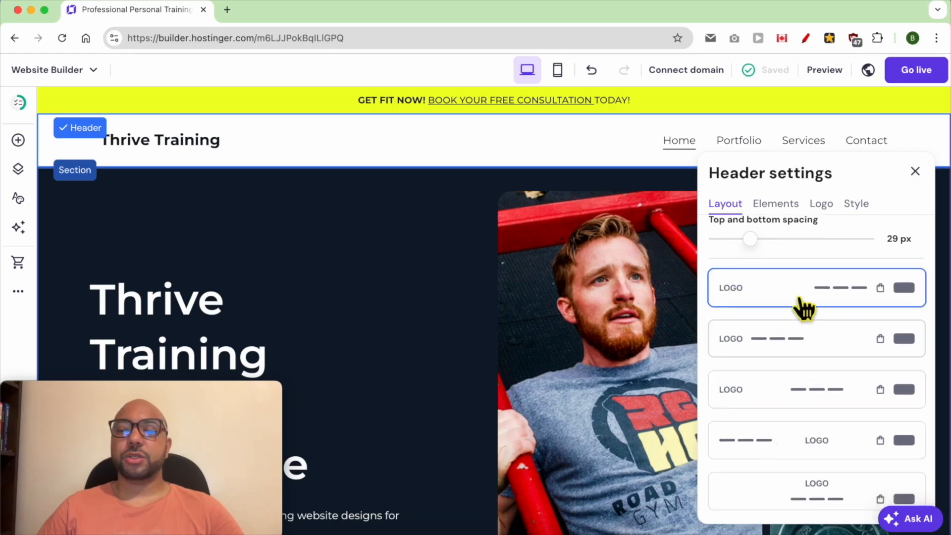
left_click(823, 439)
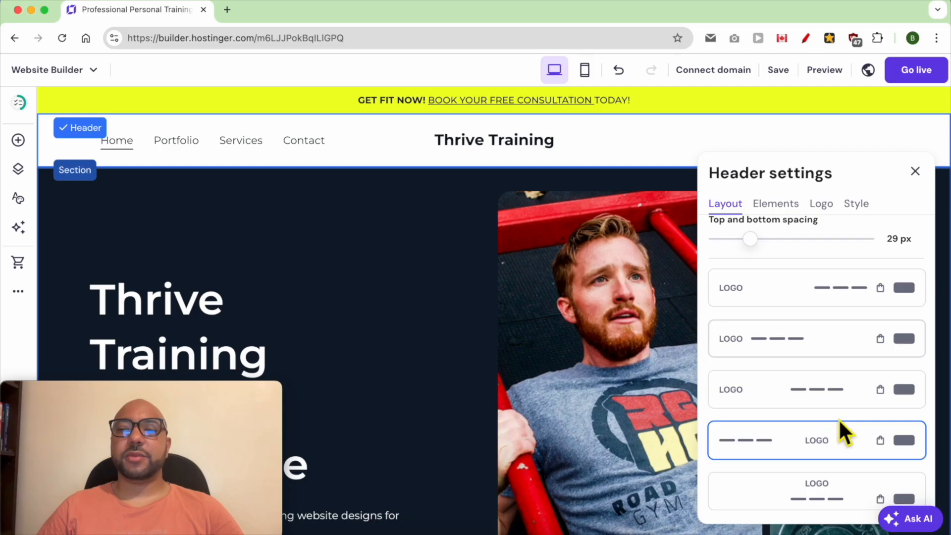
Step: Keep the logo visible and turn on social icons and a button in the header's Elements
left_click(782, 207)
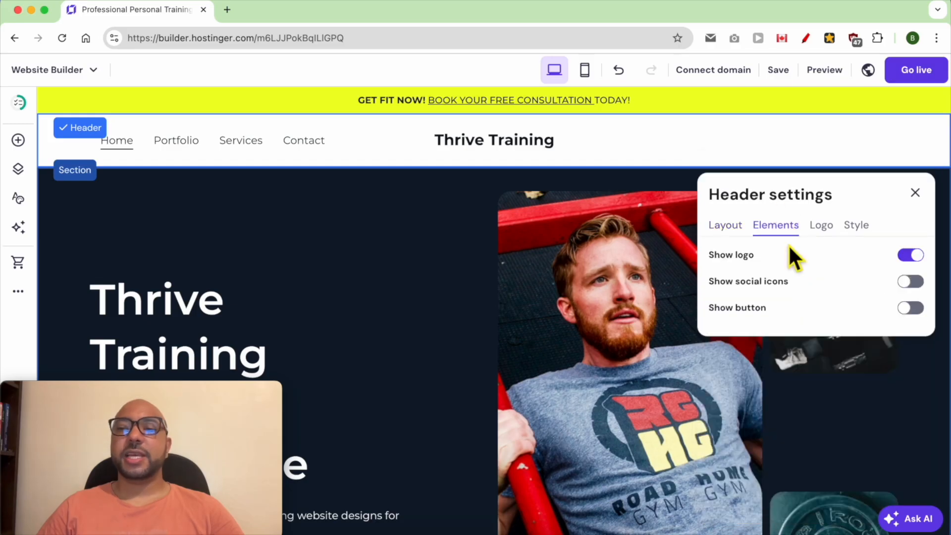
left_click(912, 257)
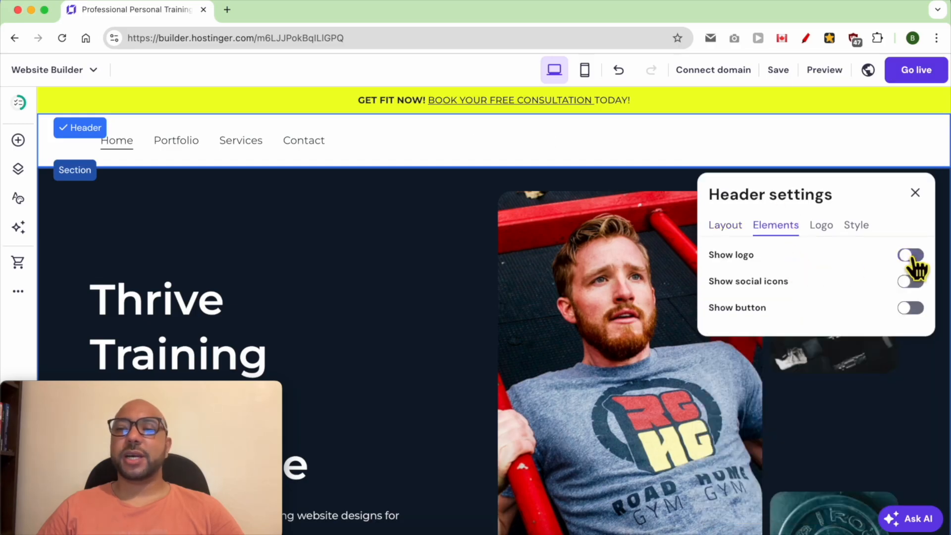
left_click(911, 256)
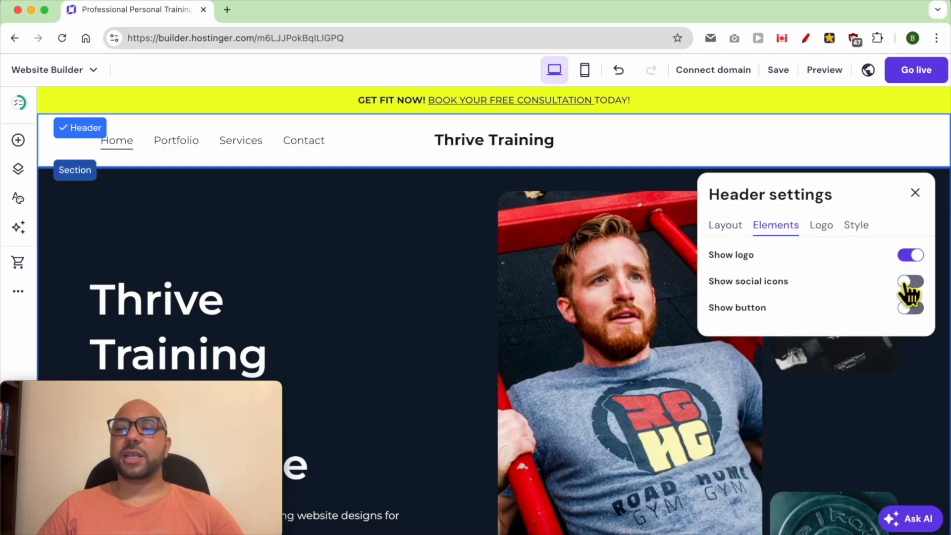
left_click(911, 283)
left_click(911, 308)
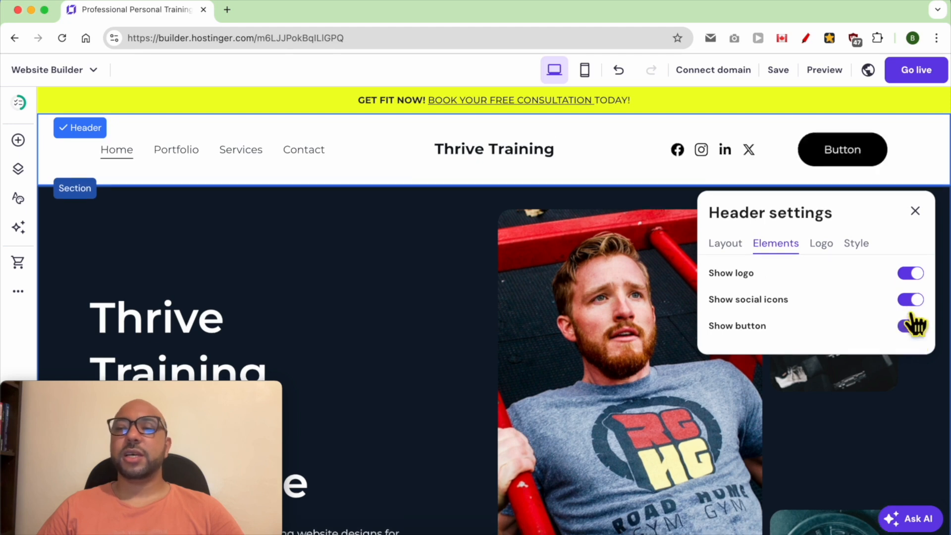
left_click(824, 244)
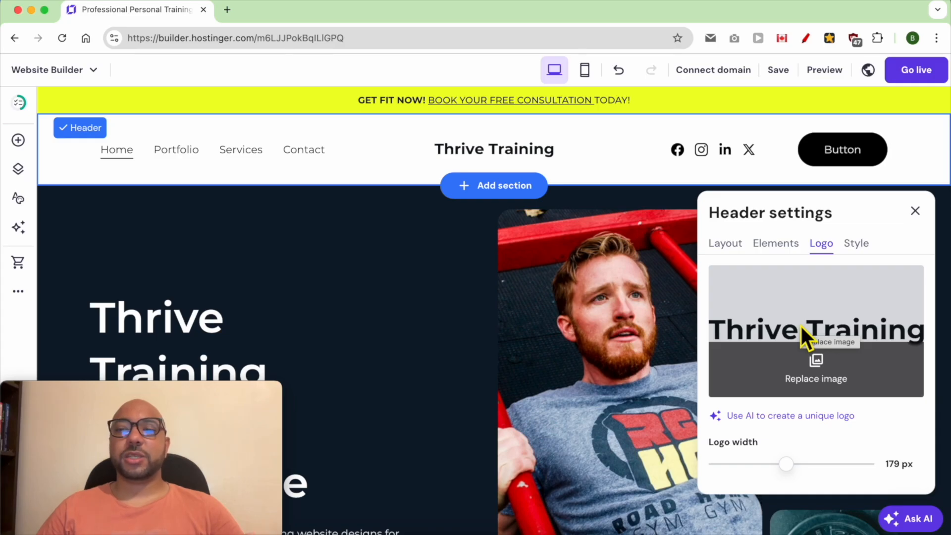
Step: Style the header itself, leaving it non-transparent with a white background
left_click(857, 244)
left_click(823, 282)
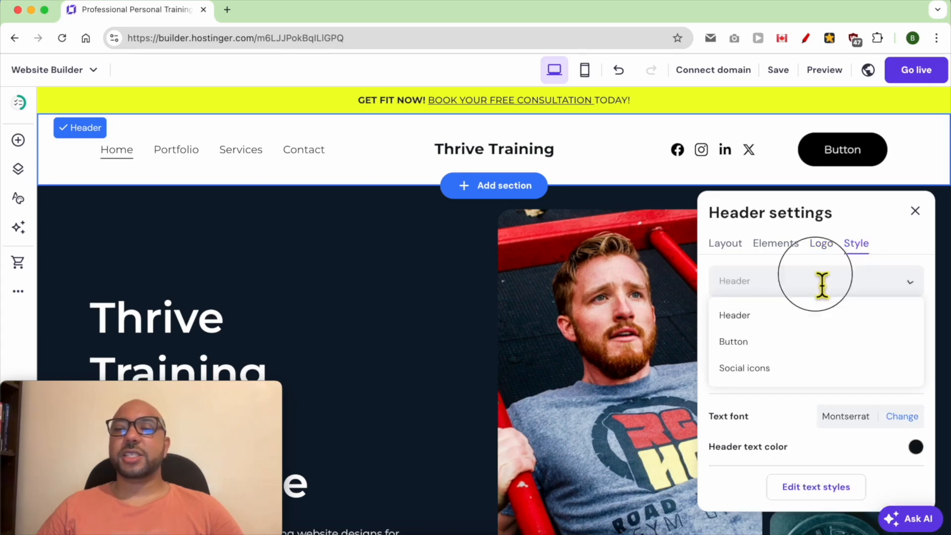
left_click(763, 317)
left_click(910, 376)
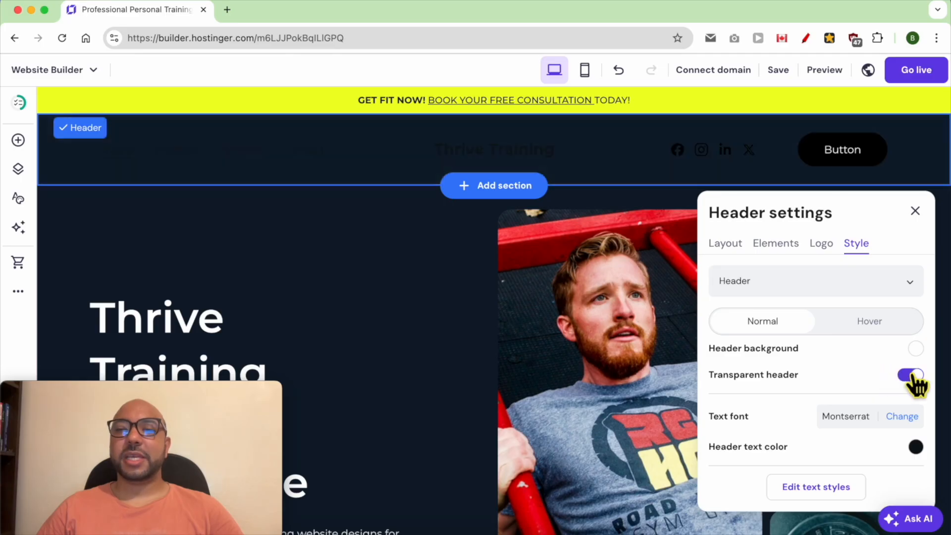
left_click(911, 376)
left_click(915, 349)
left_click_drag(640, 334, 509, 317)
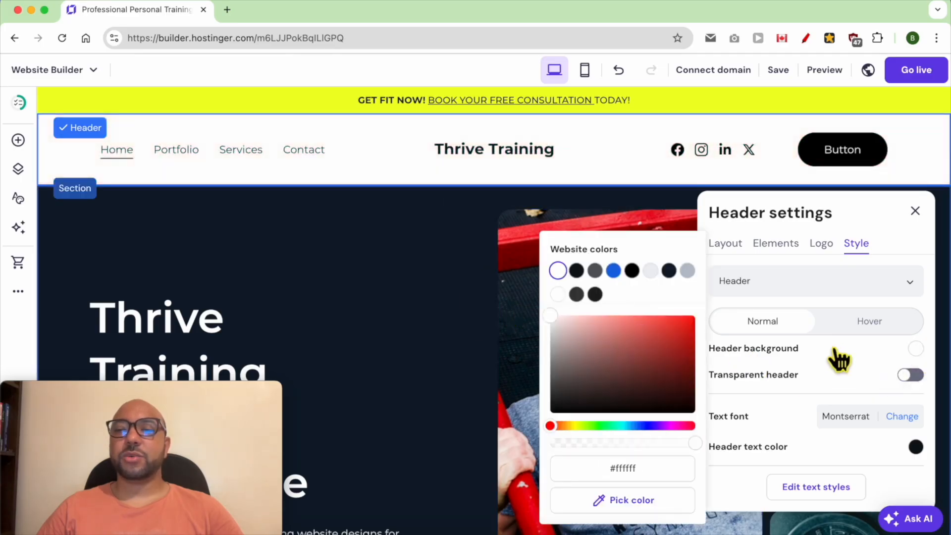
left_click(828, 388)
Step: Set the header text colour to dark navy #1a232e, then switch styling to the Button
scroll(793, 410, "down", 1)
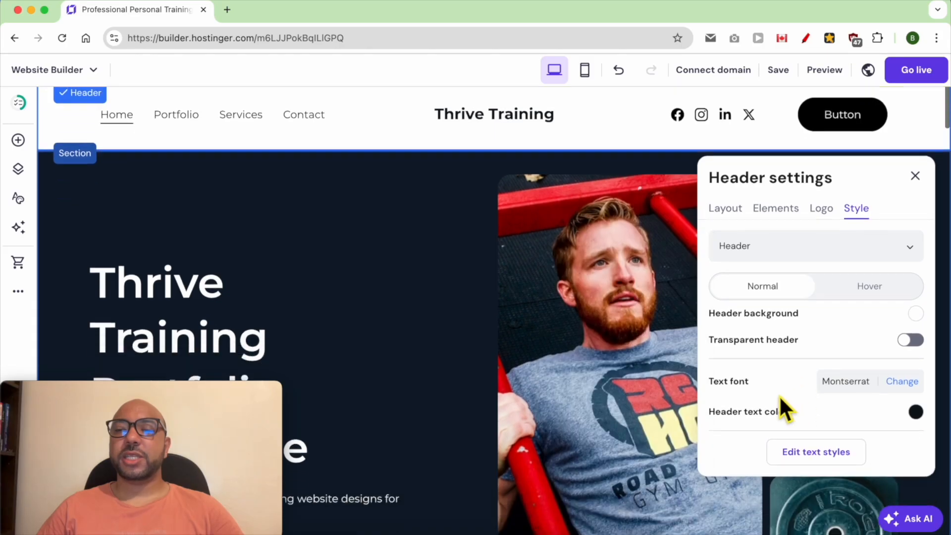
scroll(787, 396, "up", 1)
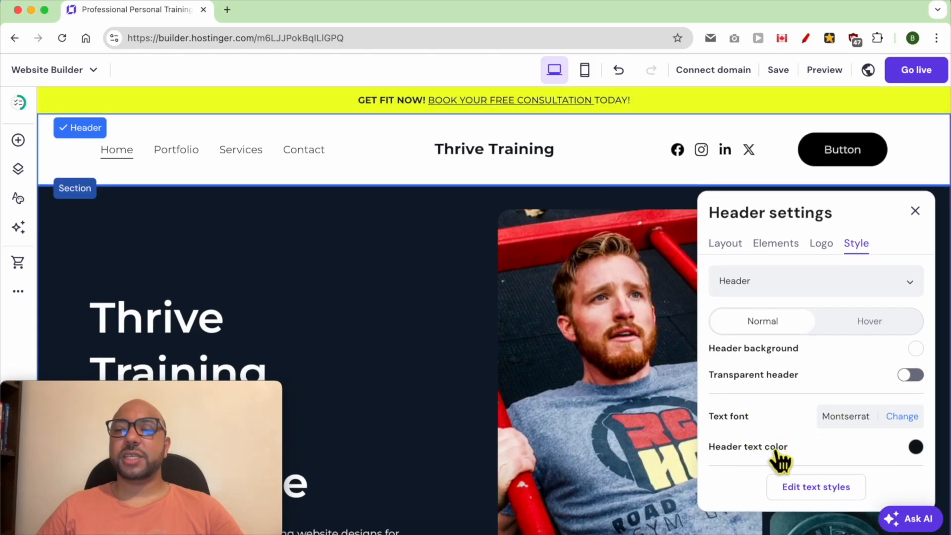
left_click(915, 448)
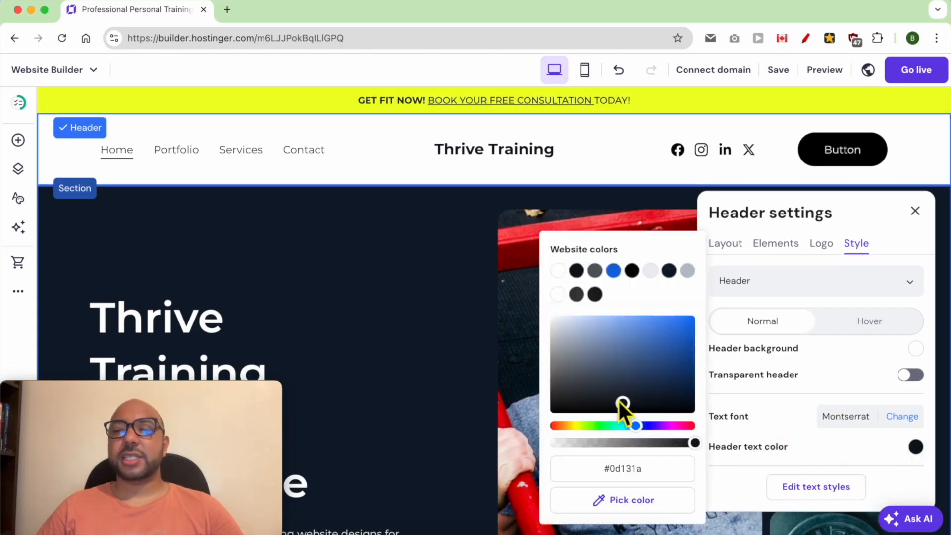
left_click(622, 348)
left_click_drag(644, 382, 614, 397)
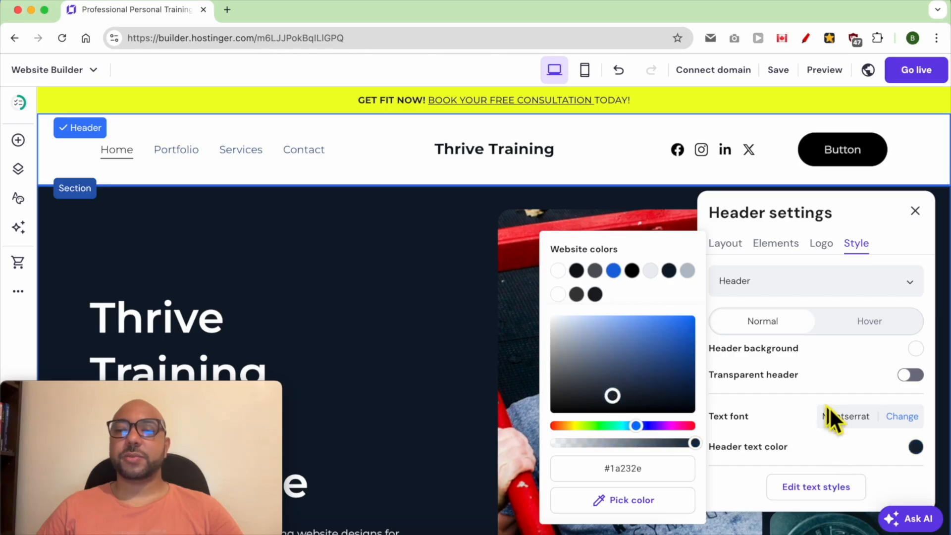
left_click(817, 330)
left_click(813, 290)
left_click(760, 342)
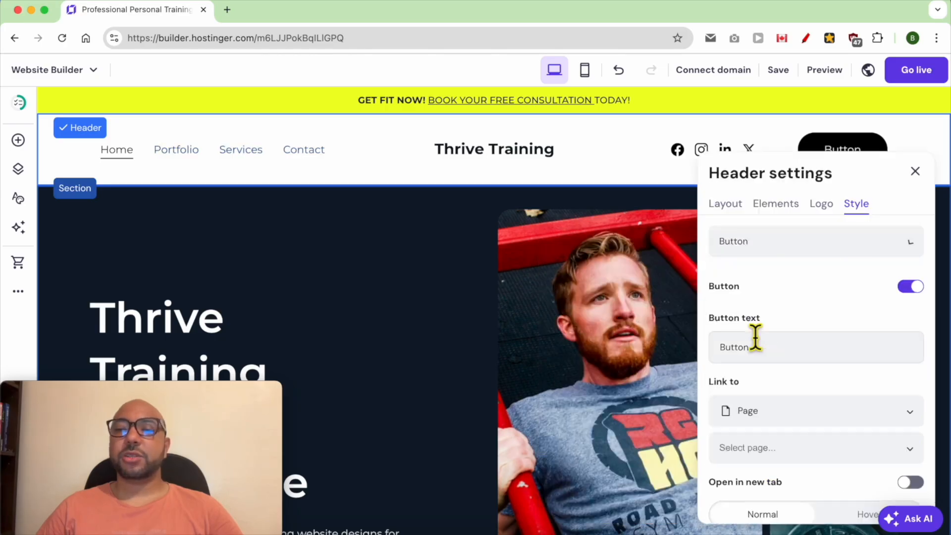
Step: Relabel the header button 'Book your Session' and set its Link to option to Section
double_click(811, 358)
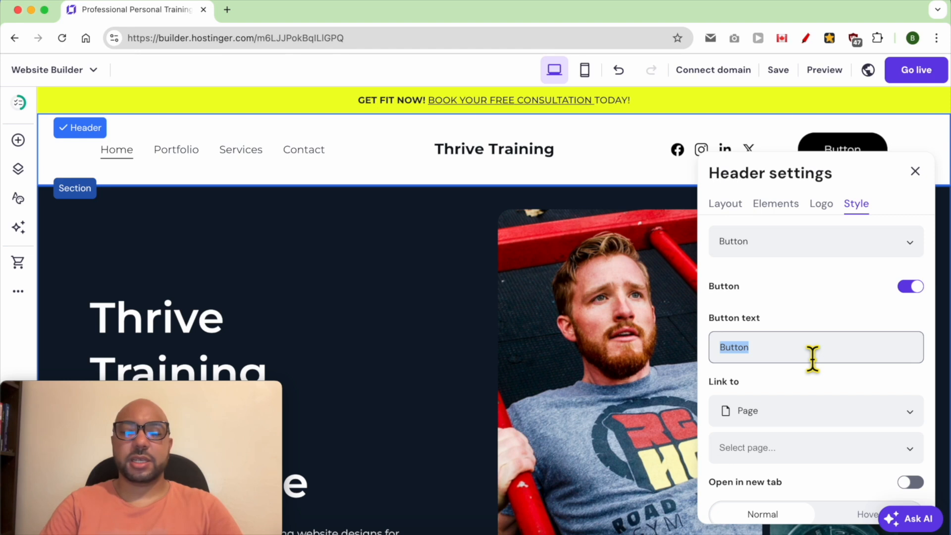
type("Book")
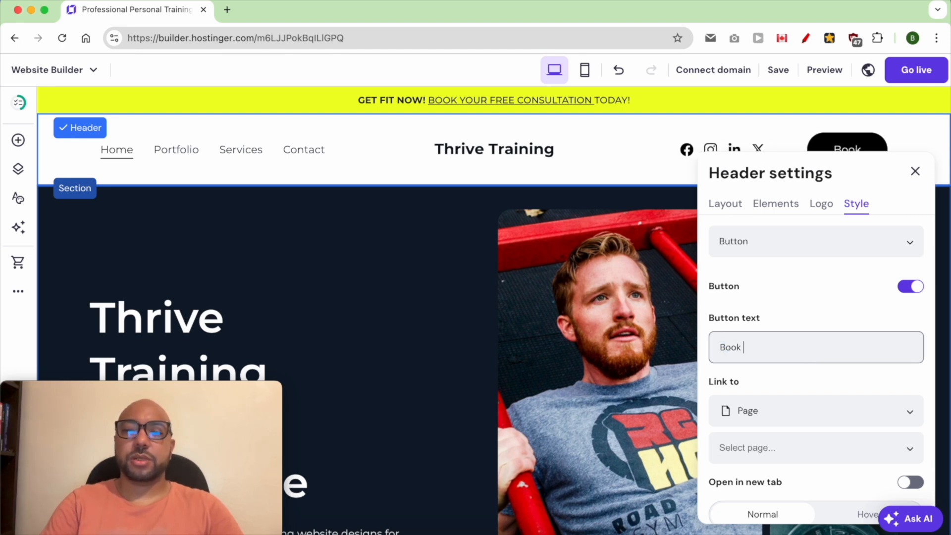
type(" your S")
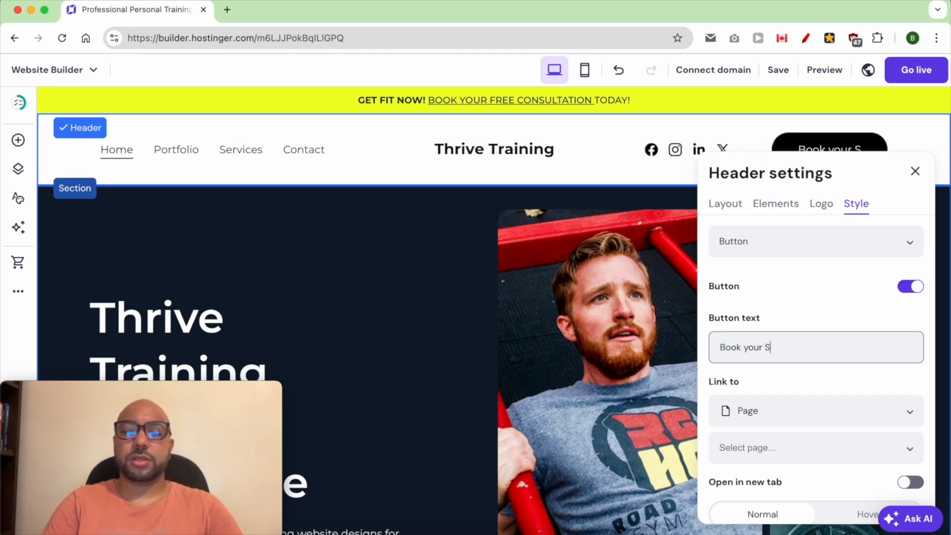
type("ession")
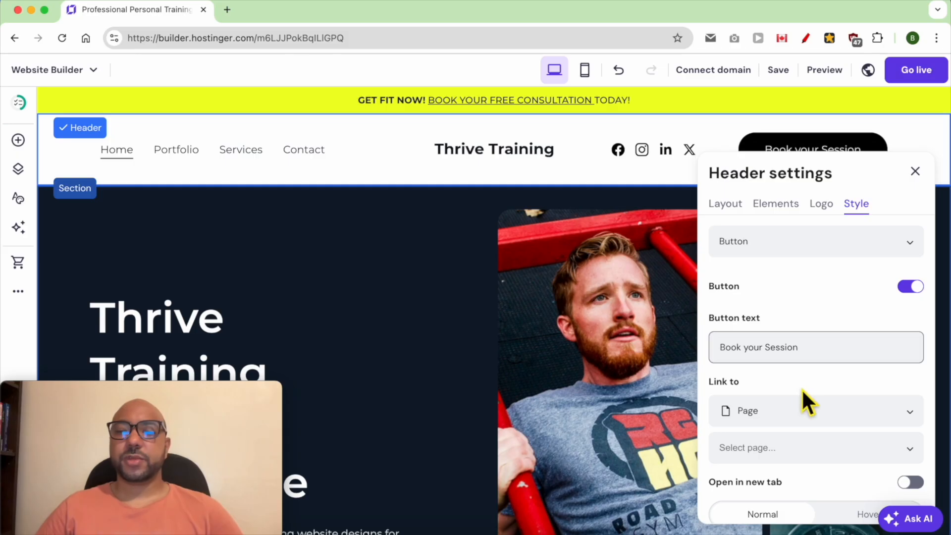
left_click(769, 410)
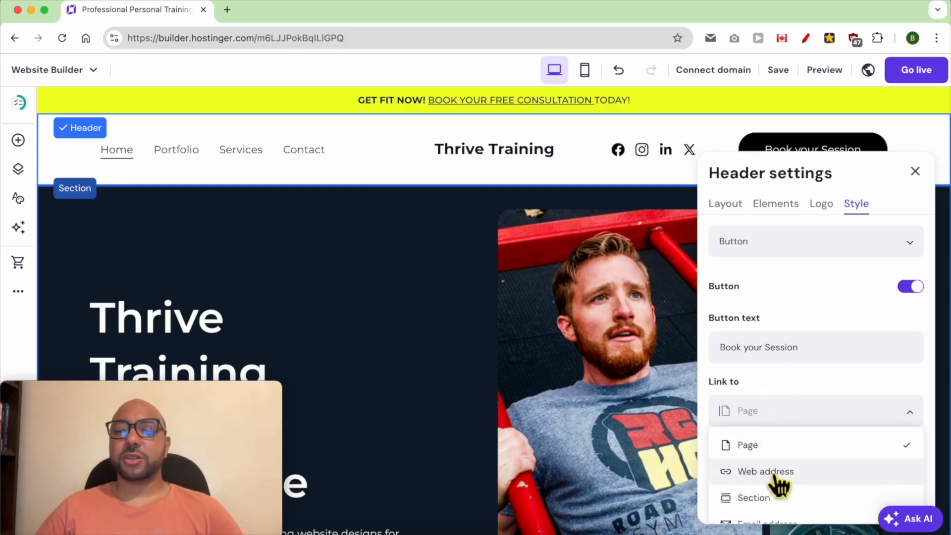
left_click(756, 500)
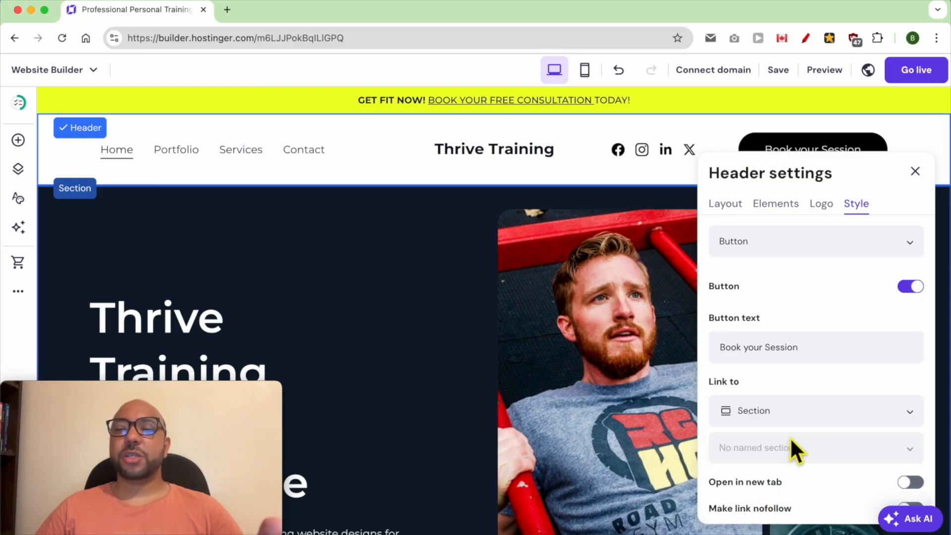
scroll(804, 445, "down", 1)
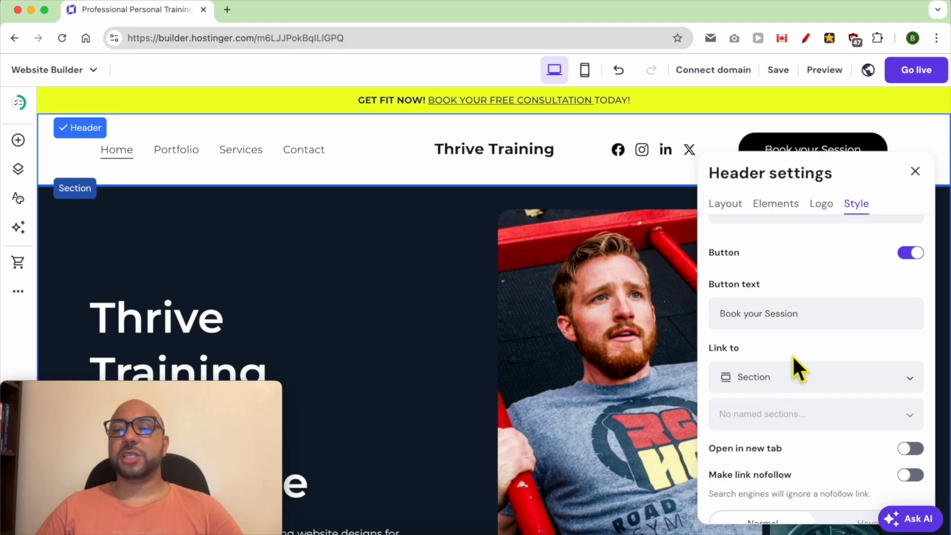
scroll(833, 433, "down", 1)
scroll(845, 348, "up", 2)
scroll(788, 378, "down", 5)
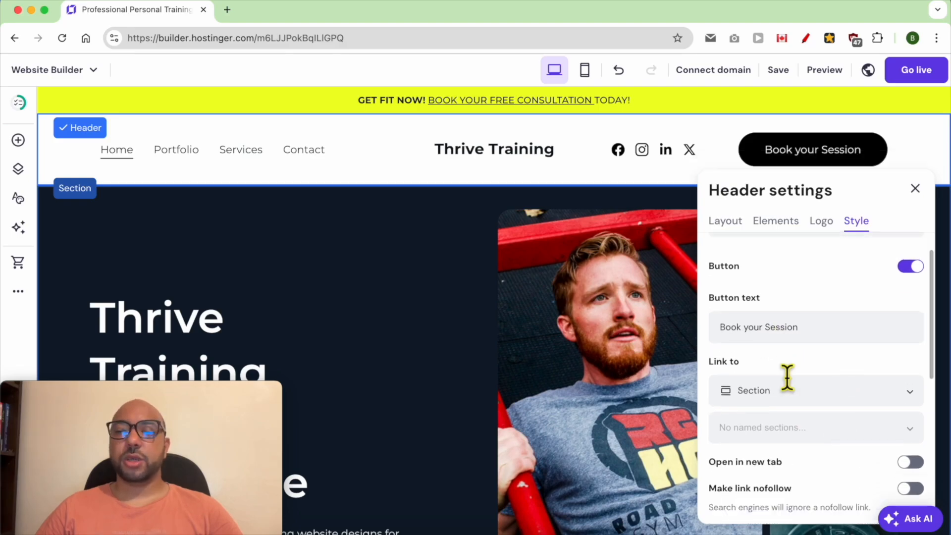
scroll(788, 378, "down", 1)
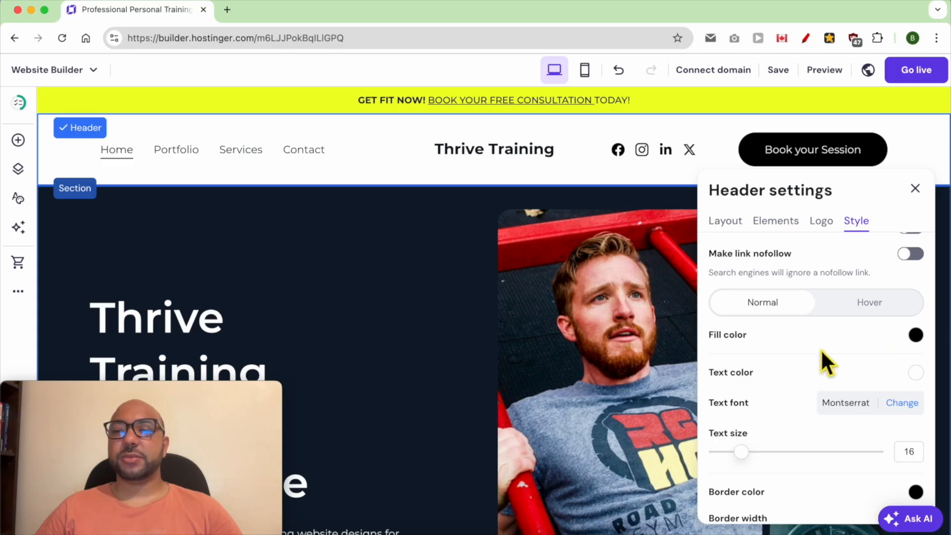
Step: Set the button fill to yellow #ffc002 and its text colour to black
left_click(916, 335)
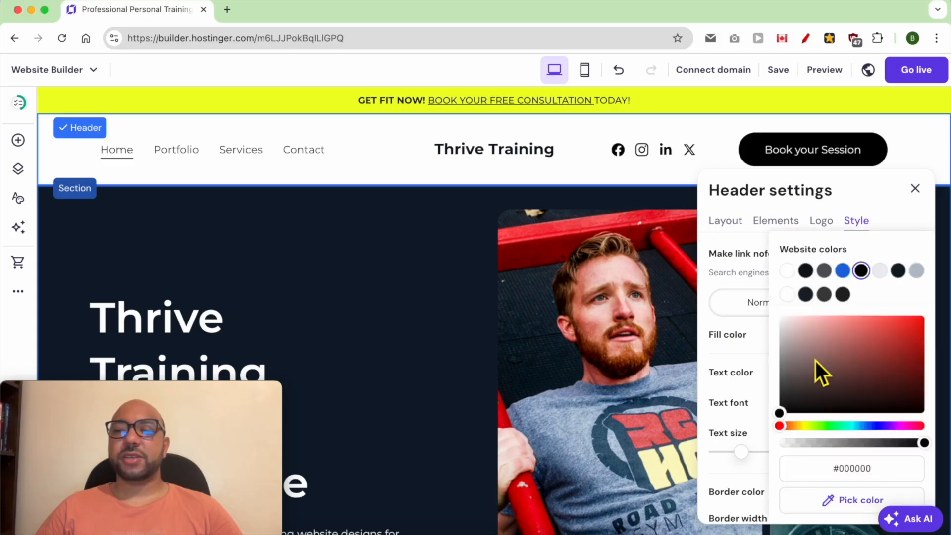
left_click_drag(848, 325, 924, 317)
left_click(798, 426)
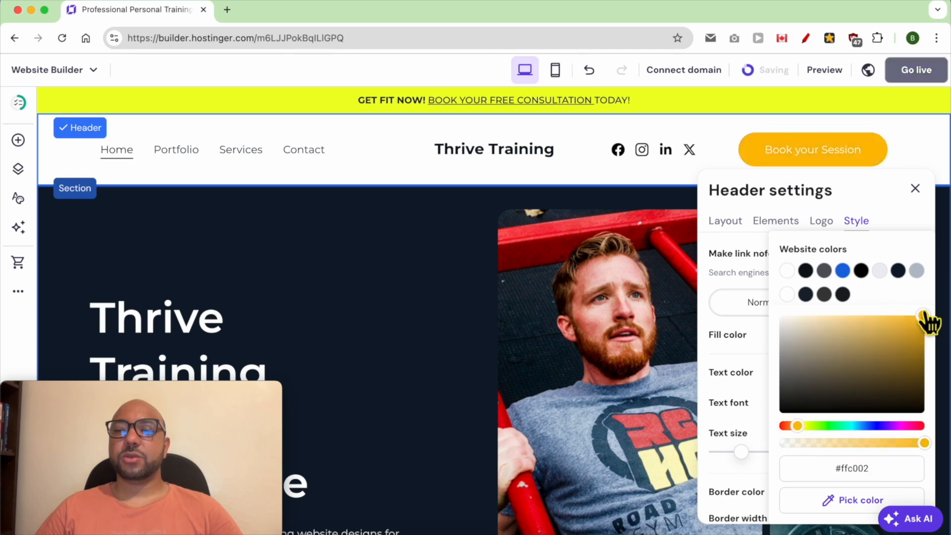
left_click(765, 392)
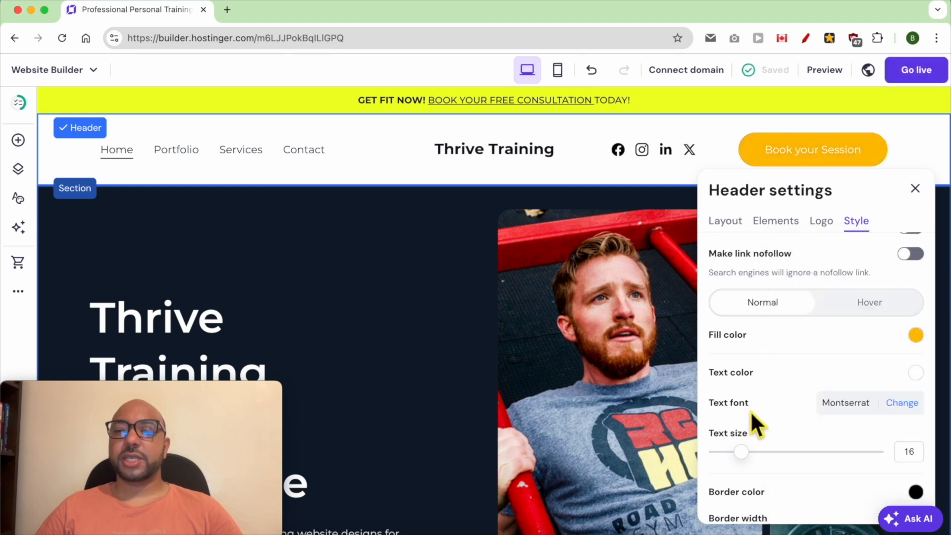
left_click(916, 373)
left_click_drag(849, 389, 770, 436)
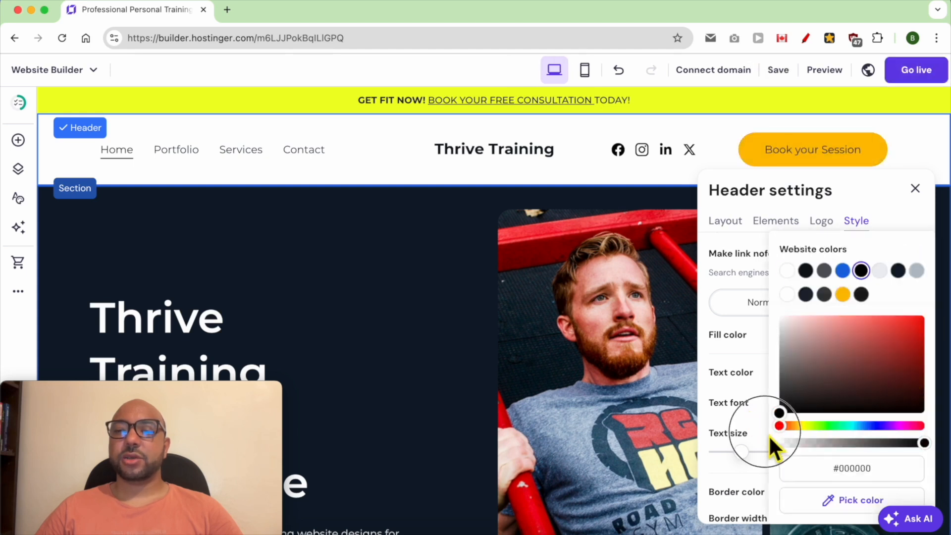
left_click(759, 367)
Step: Give the button text size 18, border width 2 and corner radius 24
scroll(782, 419, "down", 3)
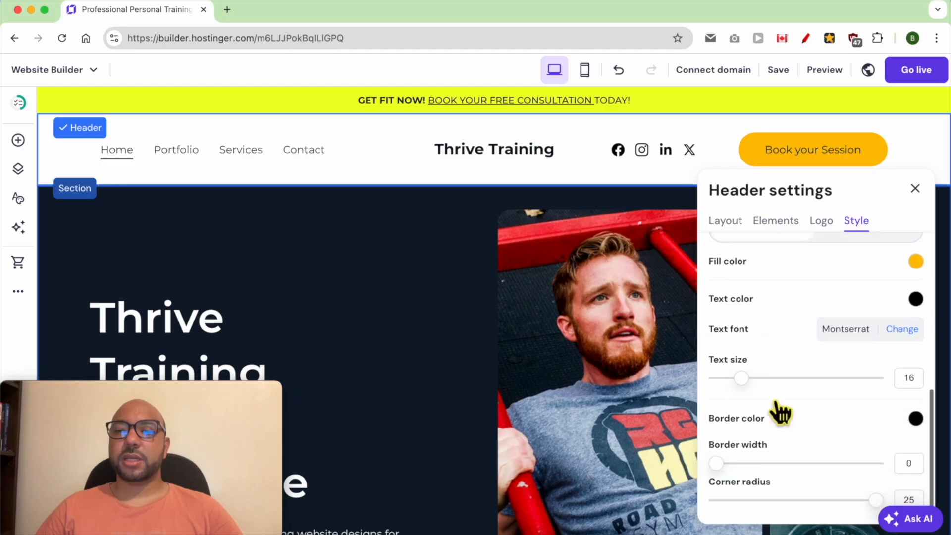
mouse_move(752, 385)
left_mouse_down()
mouse_move(773, 385)
mouse_move(763, 386)
left_mouse_up()
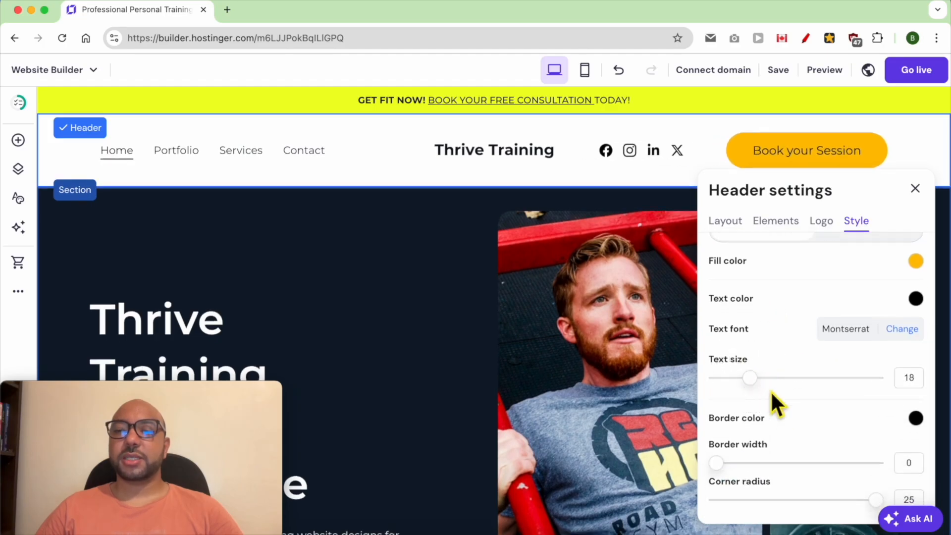
scroll(771, 391, "down", 1)
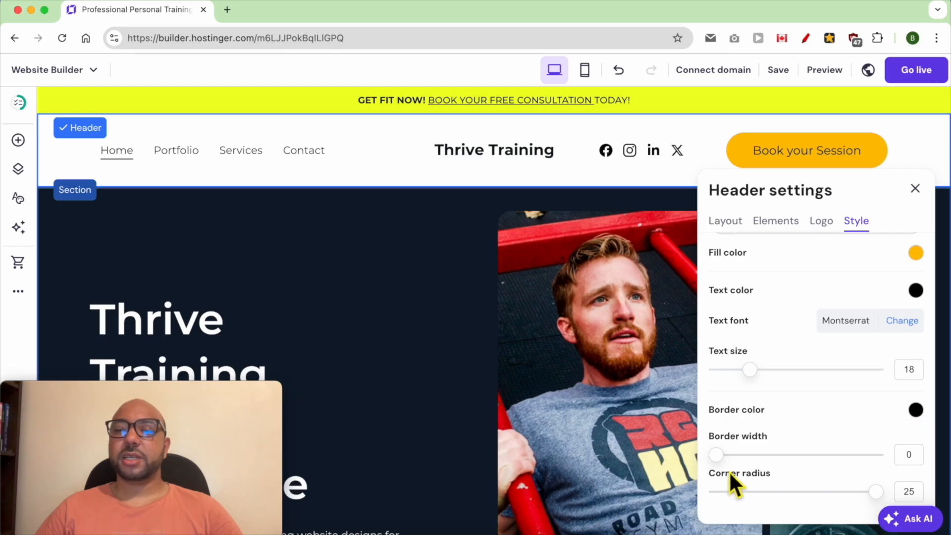
left_click_drag(719, 455, 746, 457)
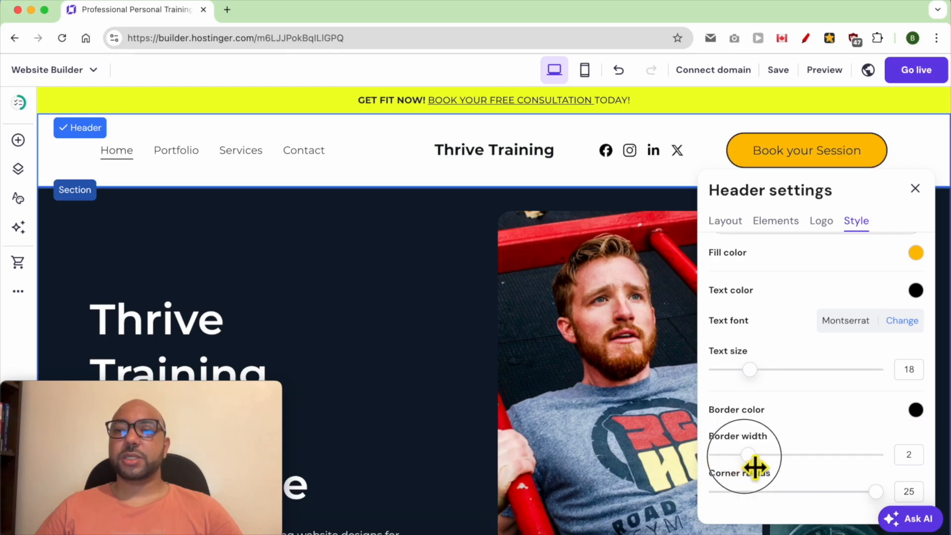
mouse_move(882, 499)
left_mouse_down()
mouse_move(803, 505)
mouse_move(879, 507)
left_mouse_up()
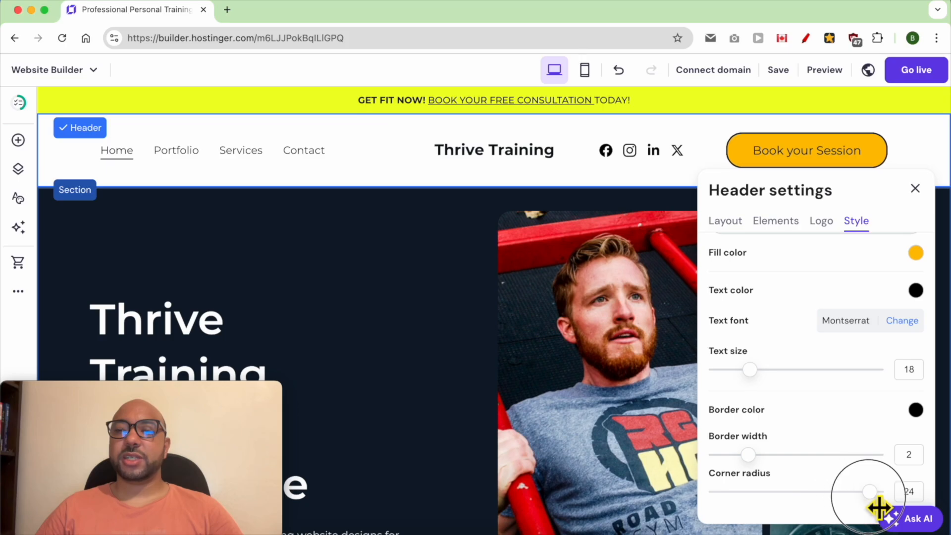
Step: Keep the button border black, switch styling to the social icons, and leave the Facebook link unchanged
left_click(807, 412)
left_click(852, 189)
left_click(828, 263)
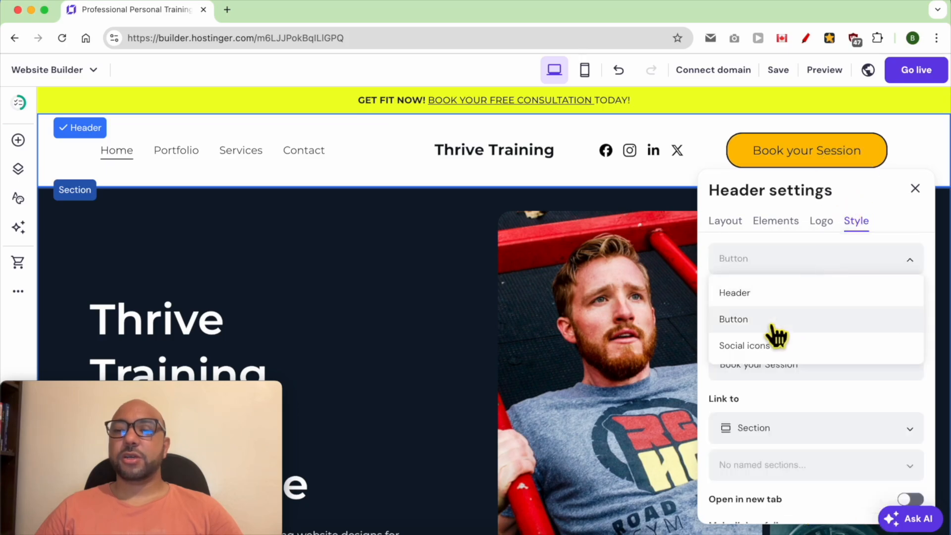
left_click(762, 353)
scroll(842, 357, "down", 4)
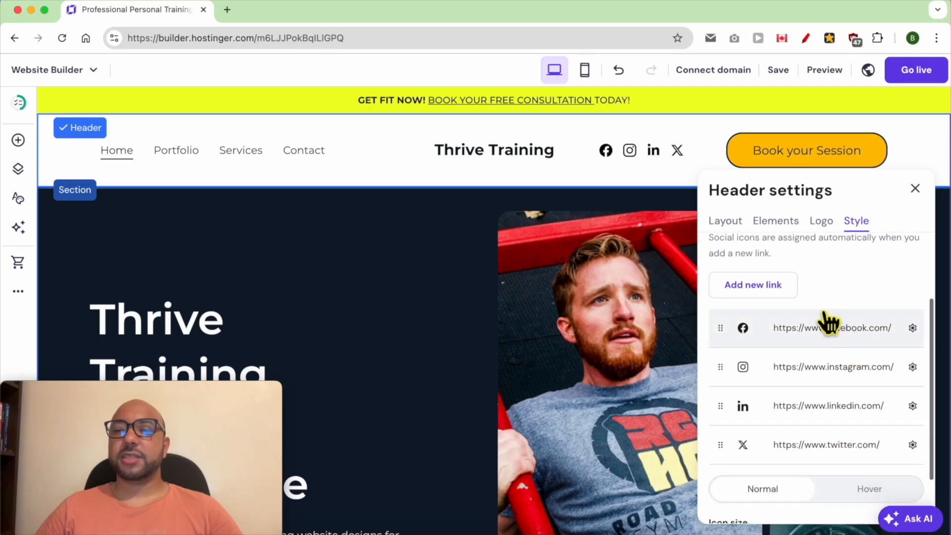
left_click(913, 327)
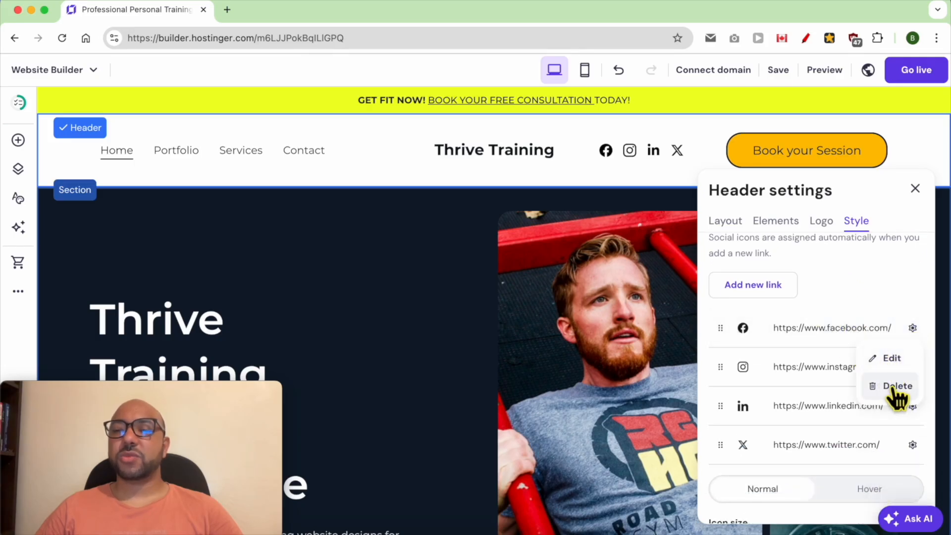
left_click(770, 303)
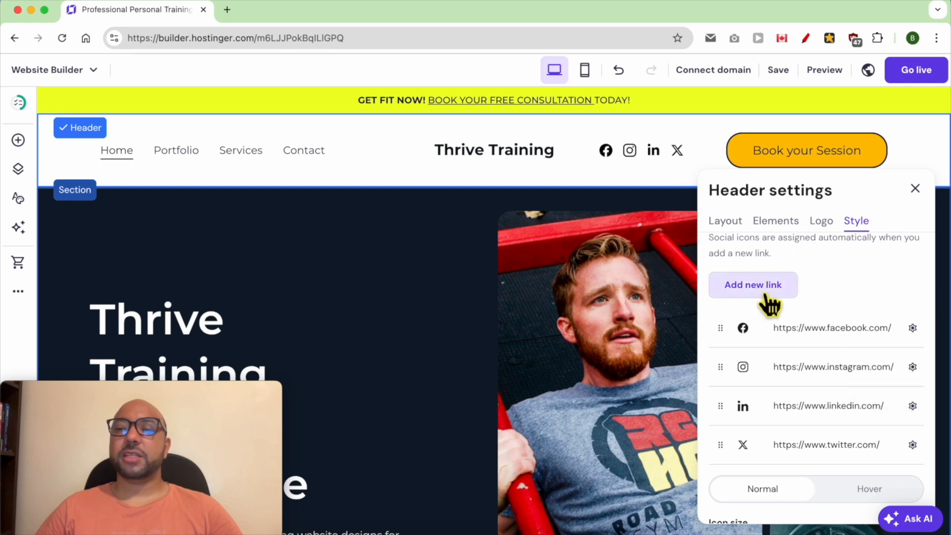
Step: Shrink the social icons to 16 px, keep their colour black, and close the header settings
scroll(850, 401, "down", 3)
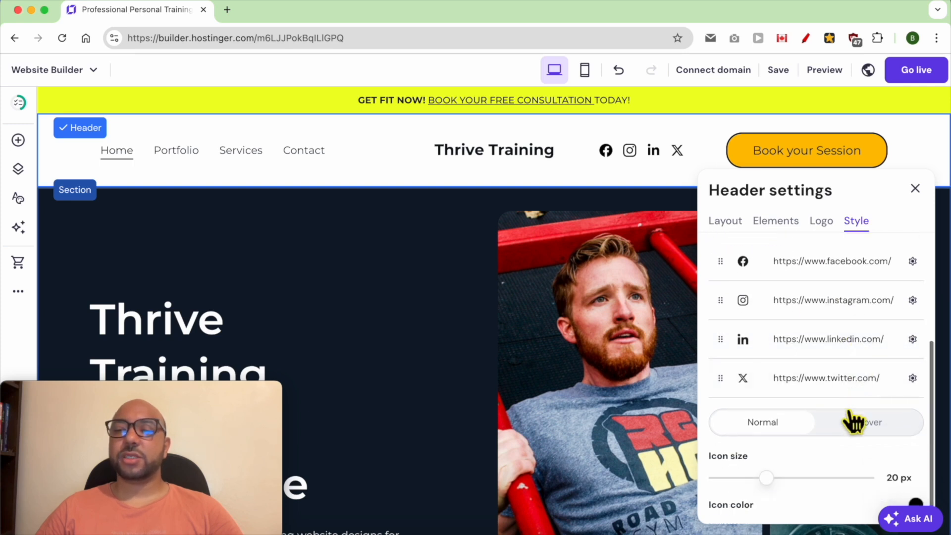
scroll(832, 436, "down", 2)
left_click_drag(775, 470, 760, 471)
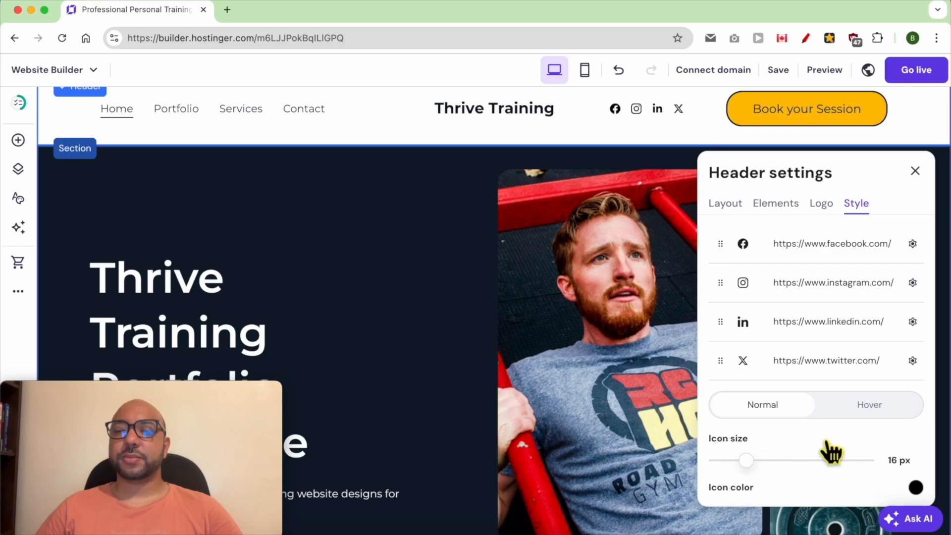
scroll(832, 451, "down", 4)
left_click(916, 312)
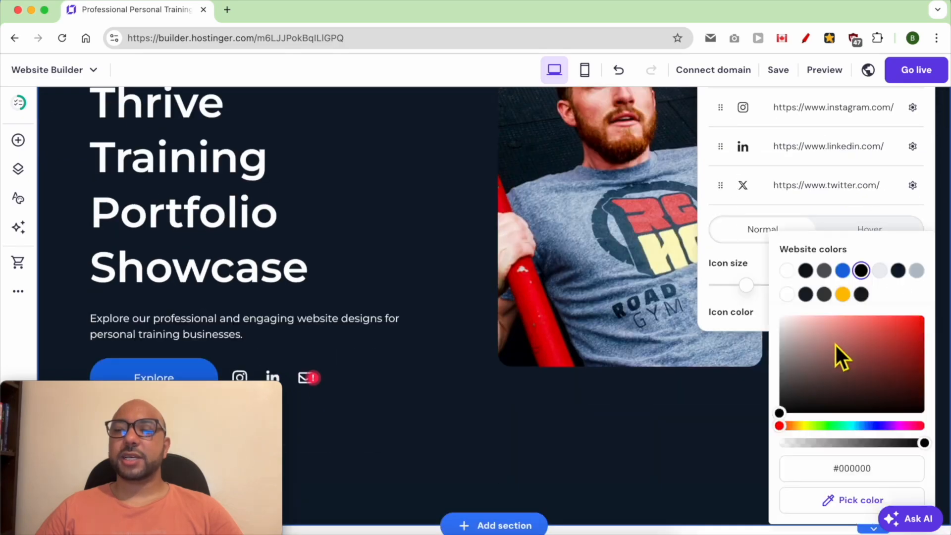
left_click(880, 332)
scroll(663, 350, "up", 4)
scroll(803, 367, "down", 1)
scroll(825, 384, "down", 1)
left_click_drag(854, 445, 750, 522)
scroll(652, 331, "up", 2)
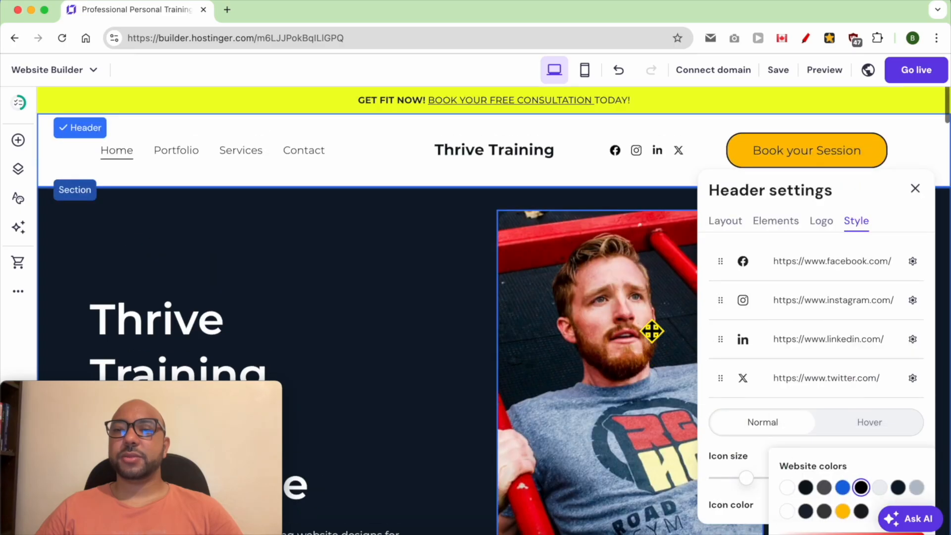
left_click(915, 189)
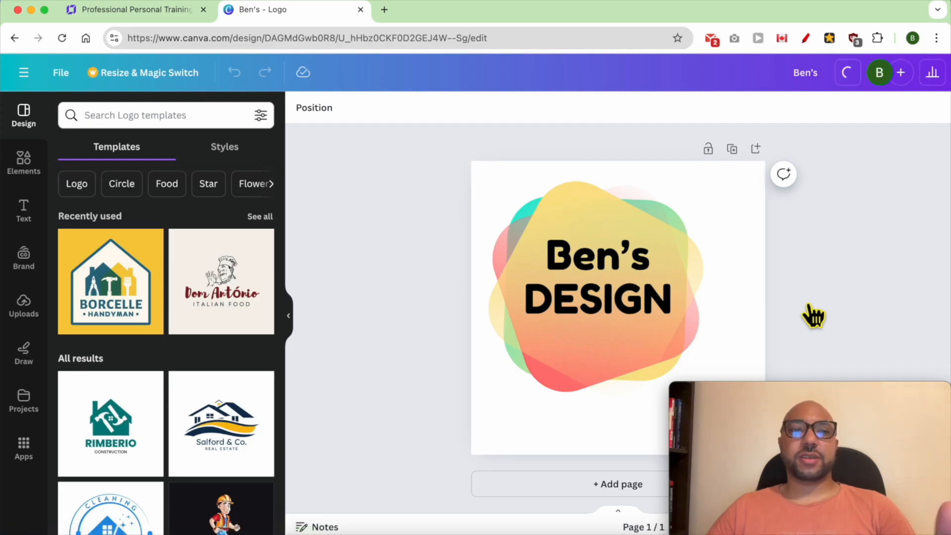
Step: Start a new blank Logo design from Canva's Create a design menu
left_click(24, 73)
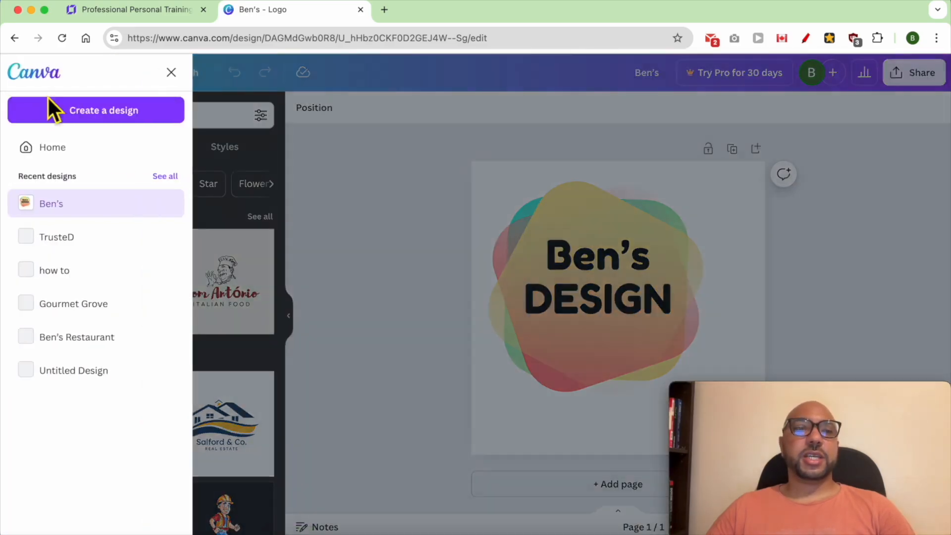
left_click(68, 117)
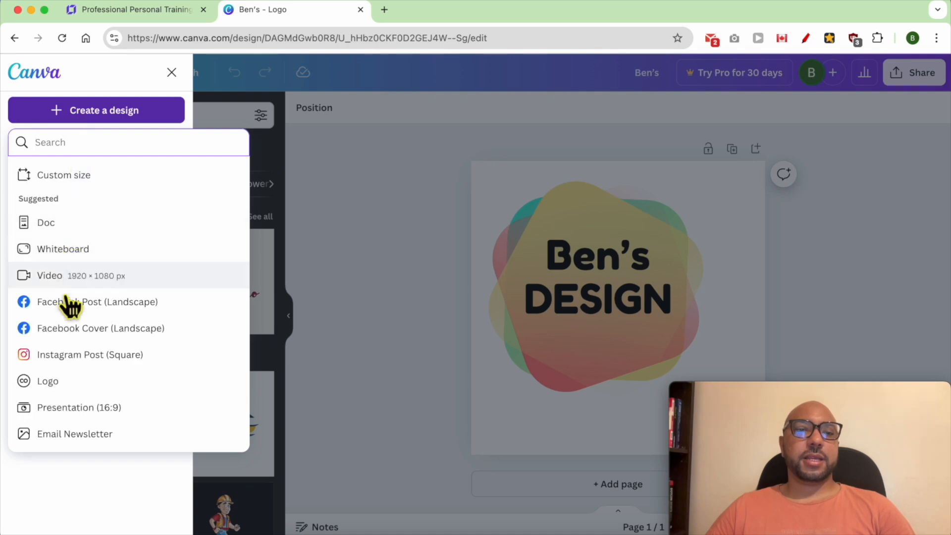
left_click(63, 381)
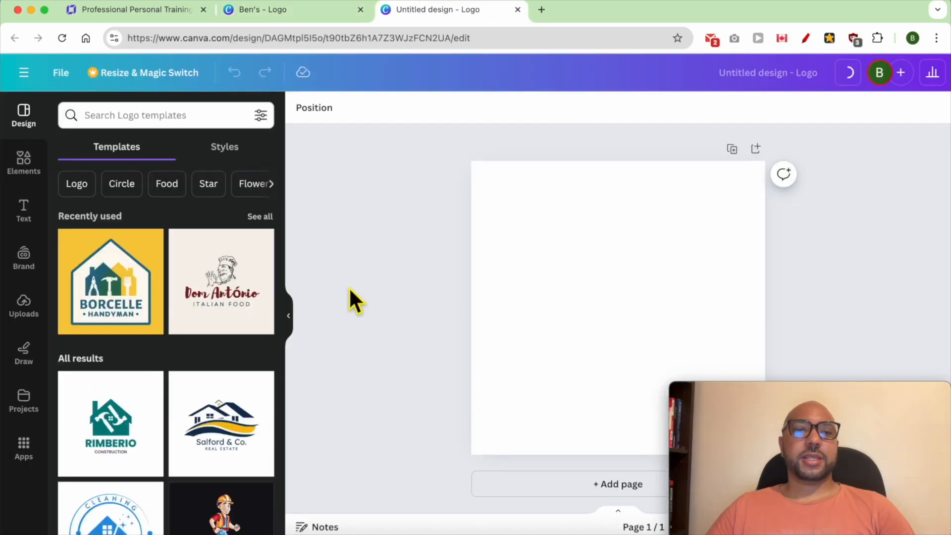
left_click(190, 127)
Step: Search logo templates for 'personal training' and apply the Personal Trainer Fitness Logo
type("personal training")
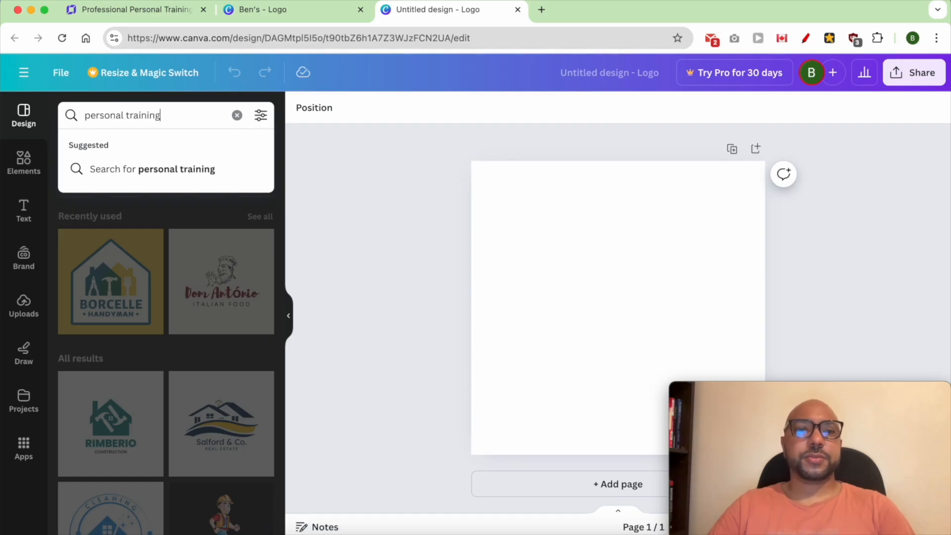
key("Return")
scroll(183, 267, "down", 5)
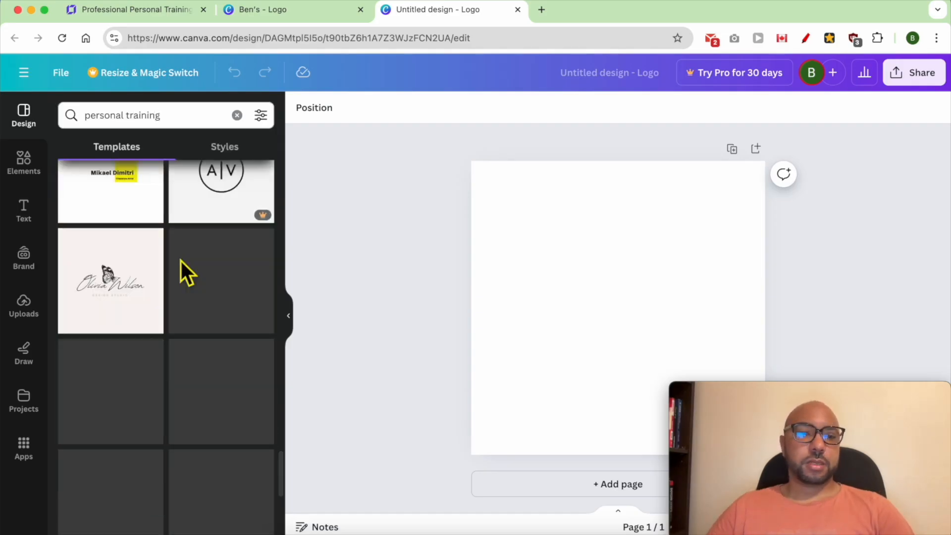
scroll(180, 260, "down", 1)
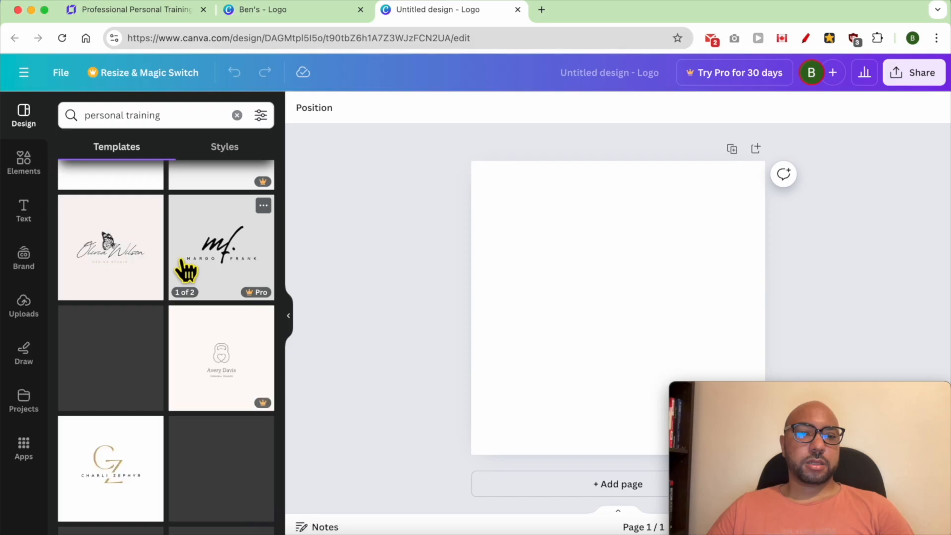
scroll(178, 272, "down", 5)
left_click(126, 275)
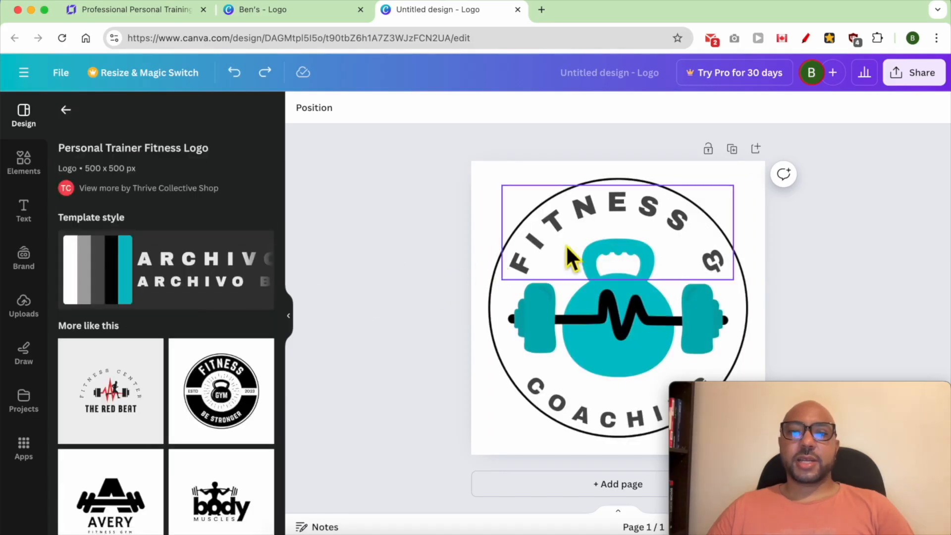
Step: Retype the curved texts as THRIVE on top and TRAINING below
double_click(591, 222)
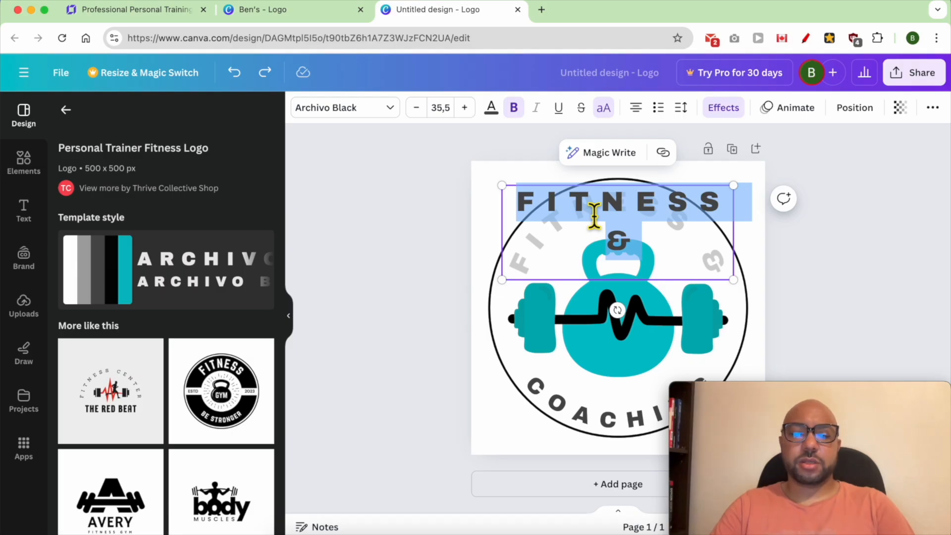
type("Thrive")
double_click(590, 421)
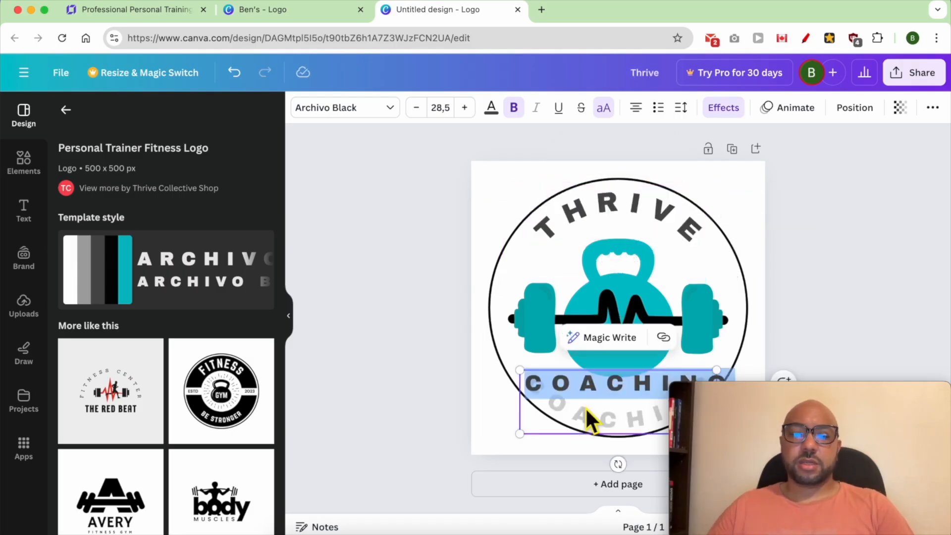
type("TRAIN")
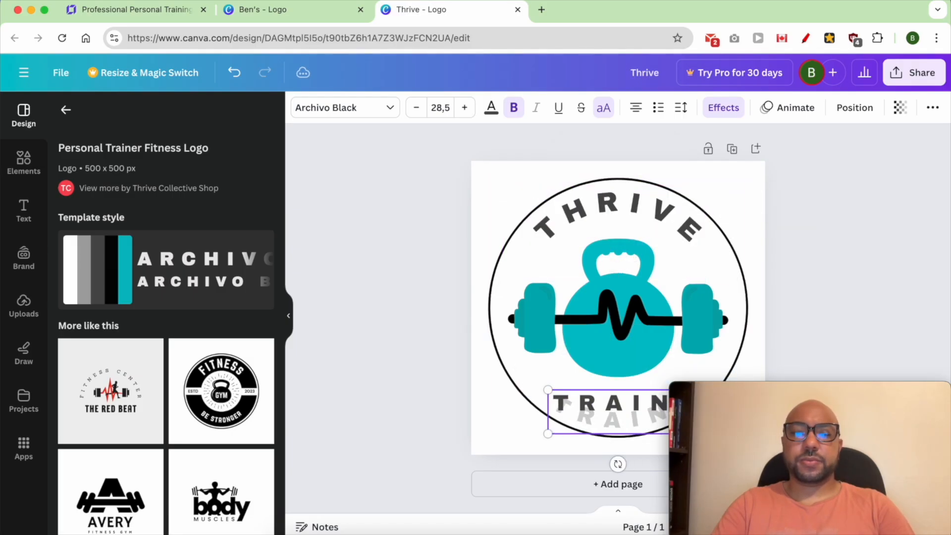
type("ING")
left_click(809, 340)
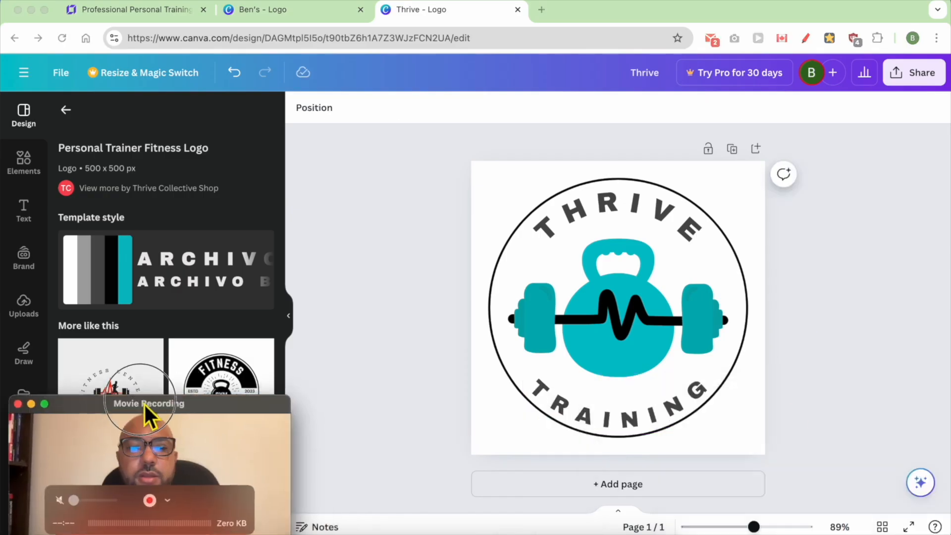
left_click(764, 404)
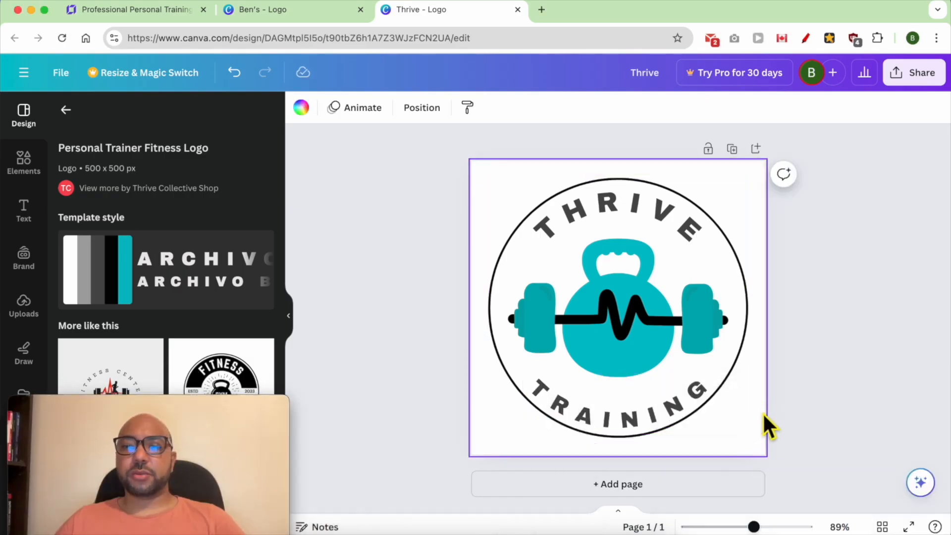
Step: Select all the logo elements, download the selection as a PNG, and return to the Hostinger tab
left_click_drag(756, 435, 485, 186)
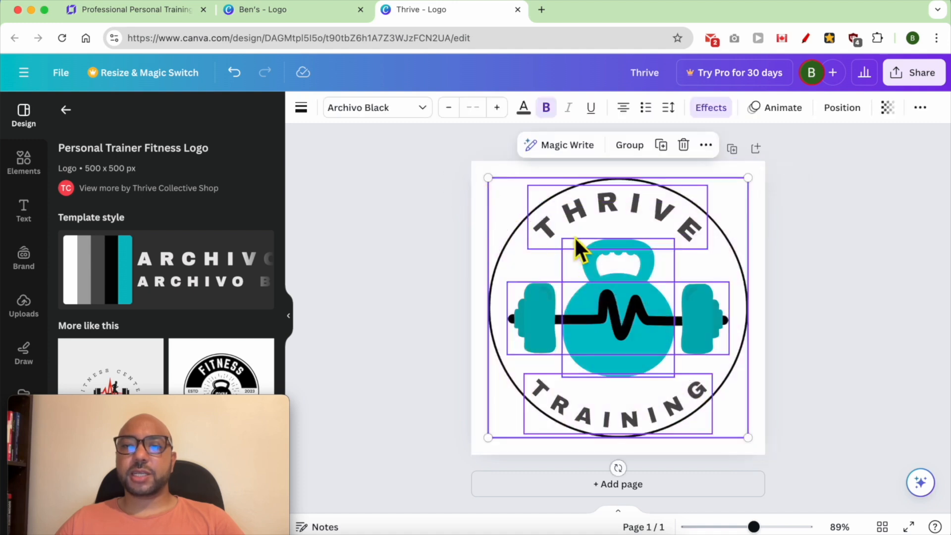
right_click(576, 237)
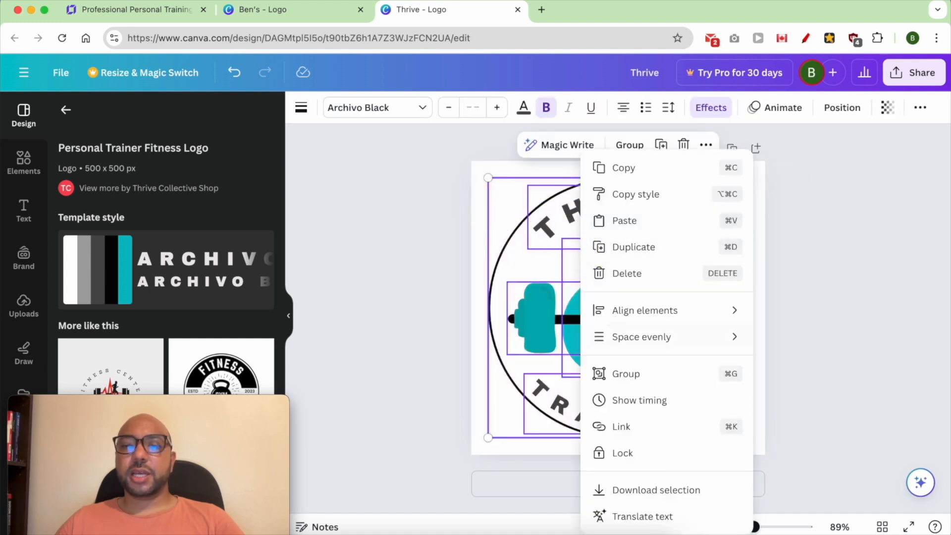
left_click(657, 491)
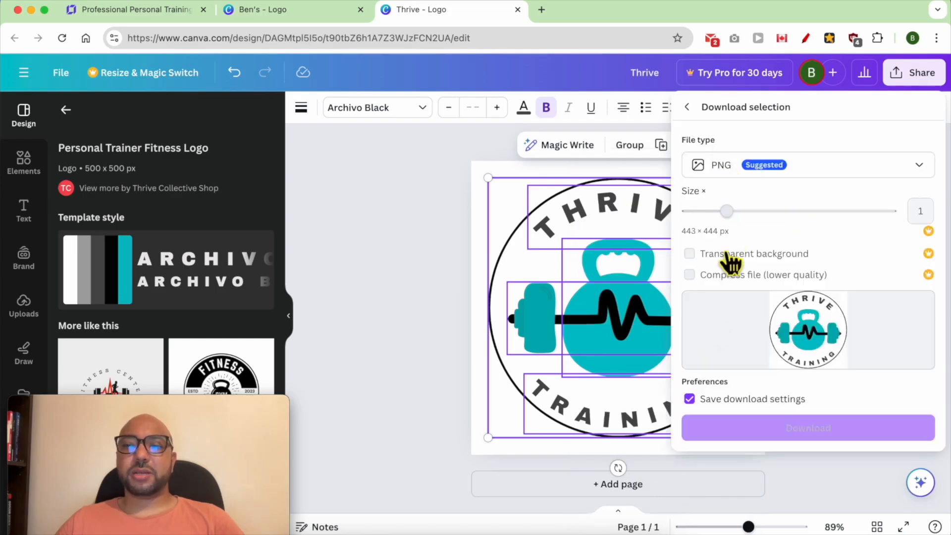
left_click(758, 429)
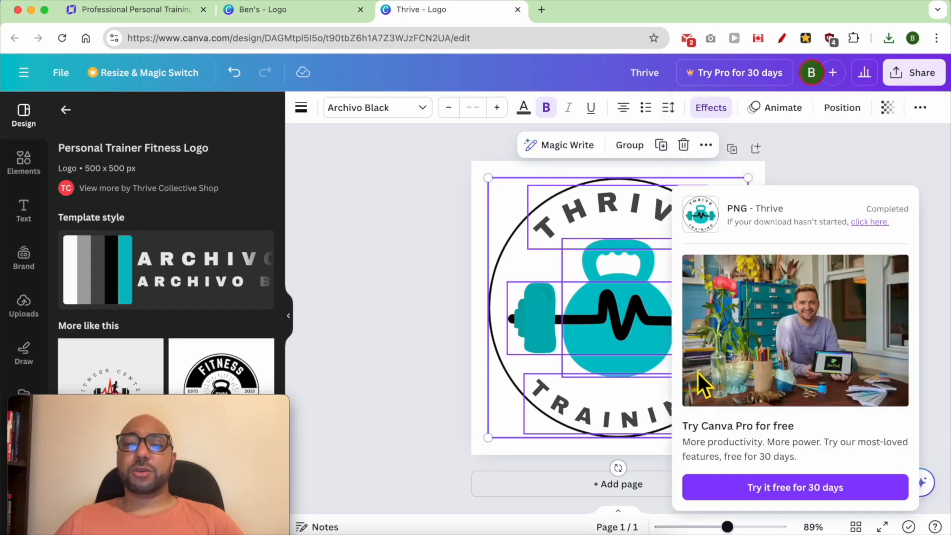
left_click(166, 12)
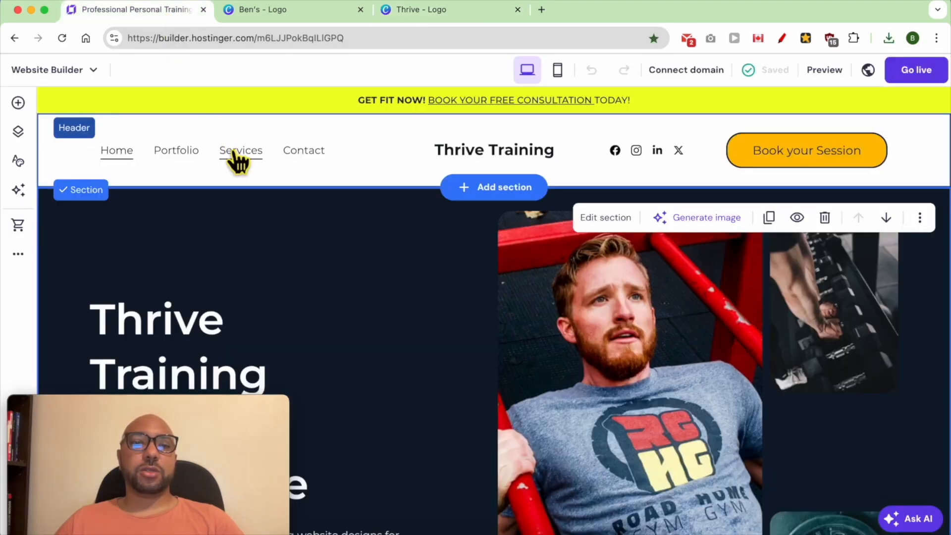
Step: Swap the header's text logo for the uploaded Thrive.png image and shrink it to about 110 px wide
left_click(458, 156)
left_click(459, 158)
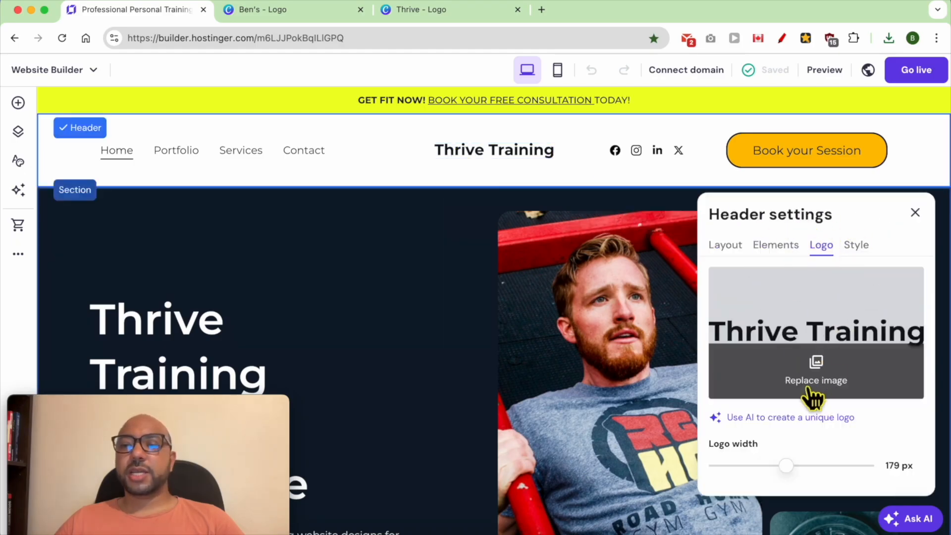
left_click(834, 390)
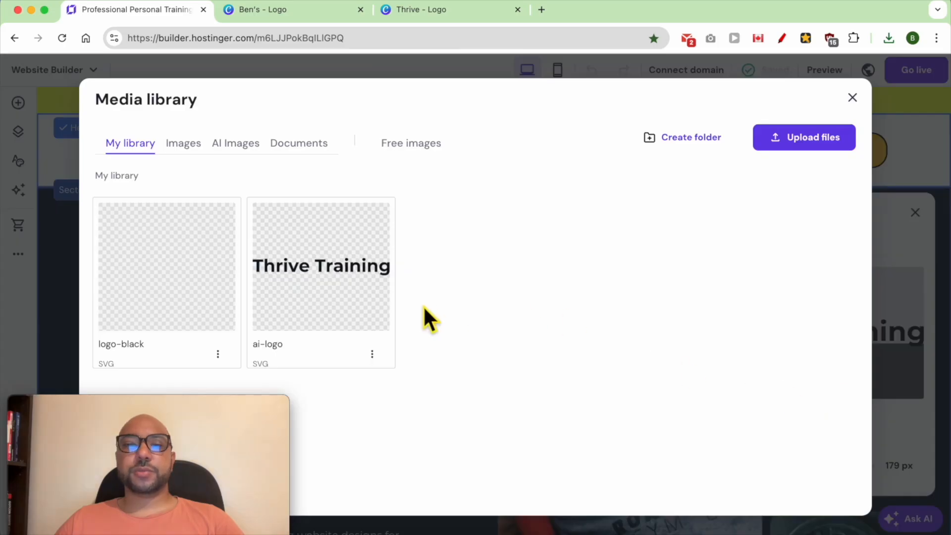
left_click(810, 144)
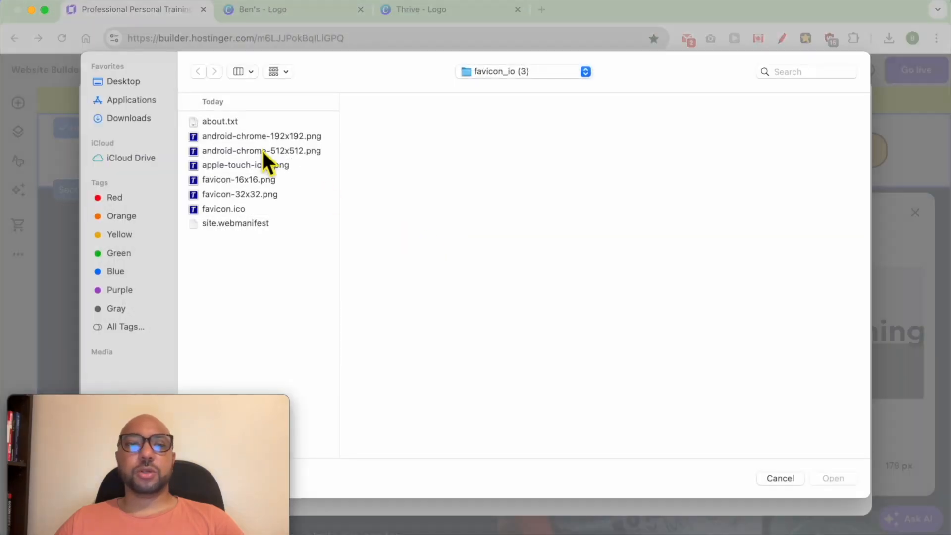
left_click(140, 118)
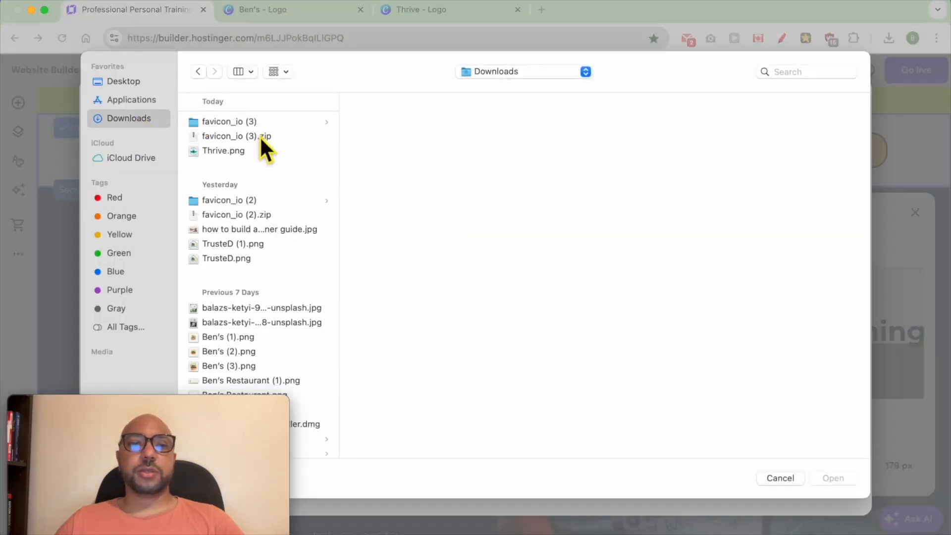
left_click(261, 137)
double_click(263, 150)
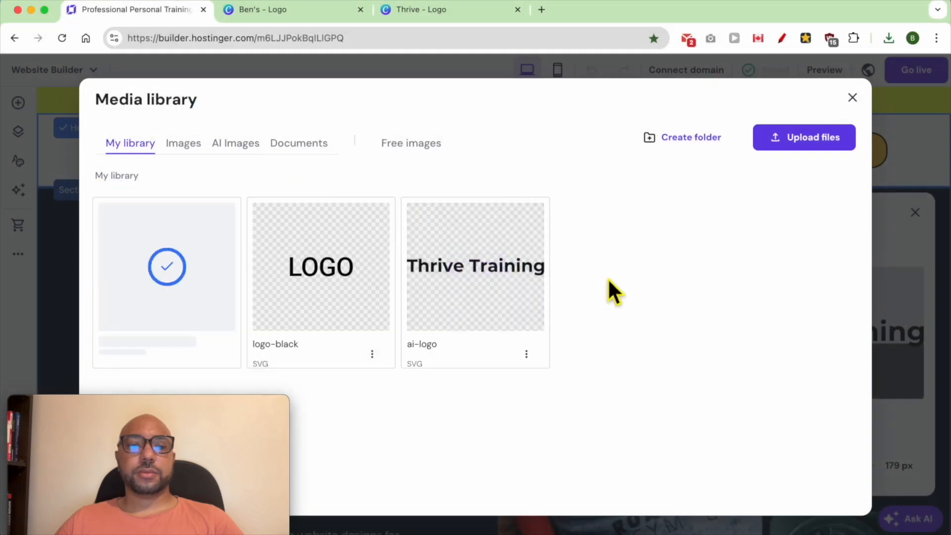
mouse_move(174, 274)
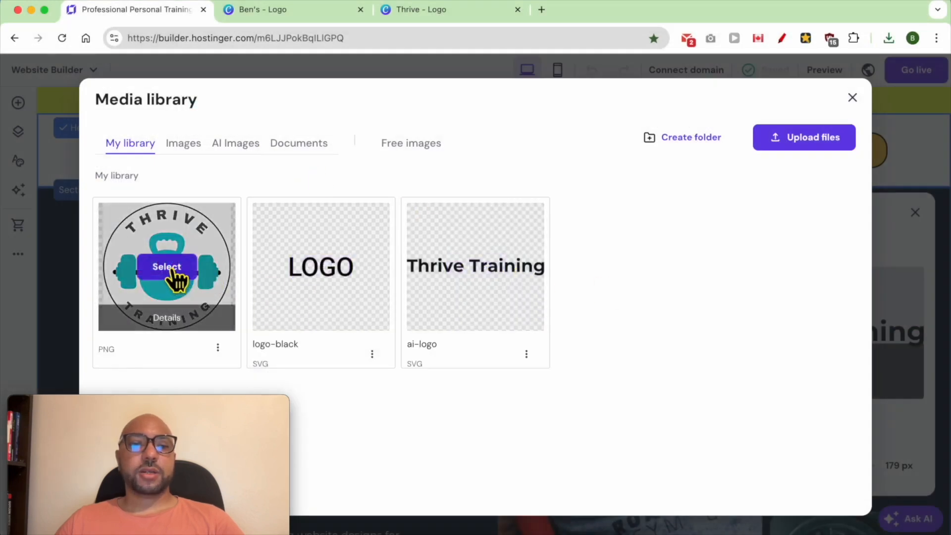
left_click(169, 267)
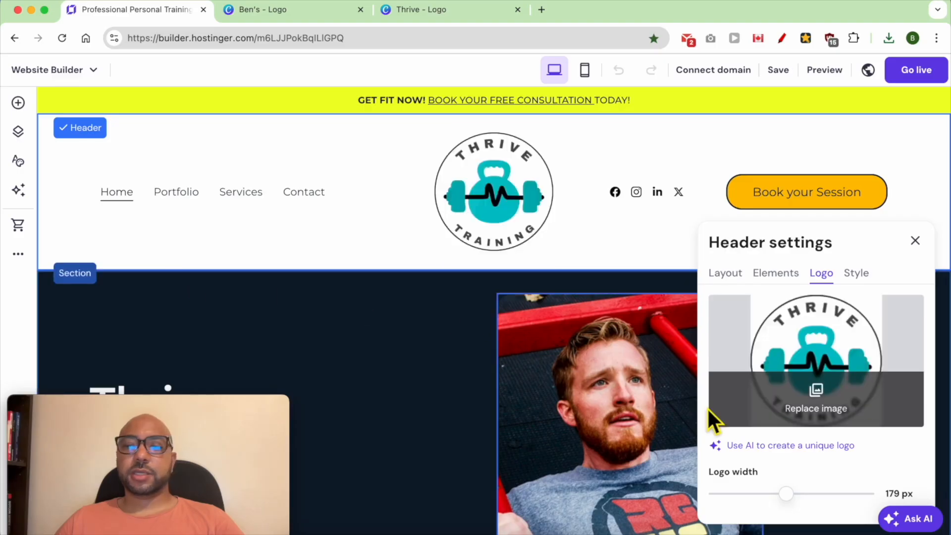
left_click_drag(795, 502, 763, 501)
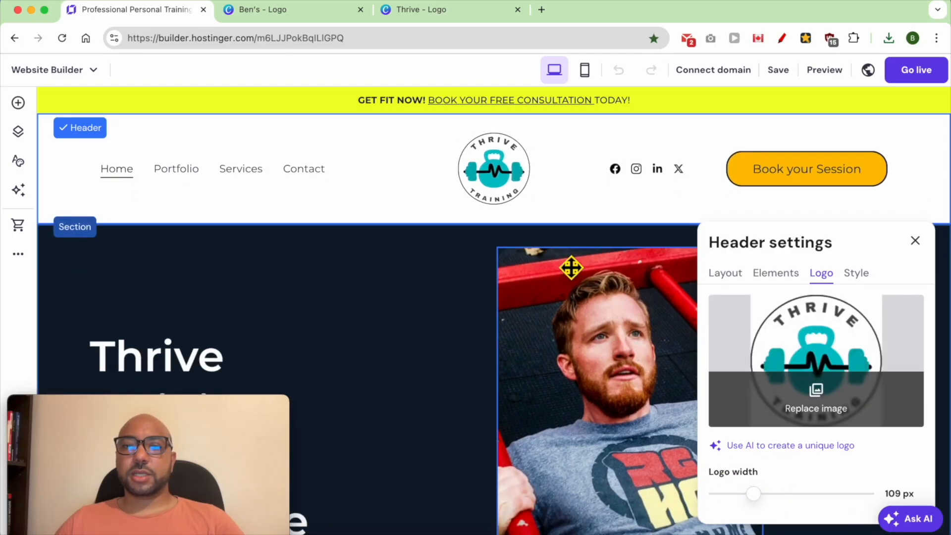
Step: Reduce the header's top and bottom spacing to 5 px in its Layout settings
left_click(731, 274)
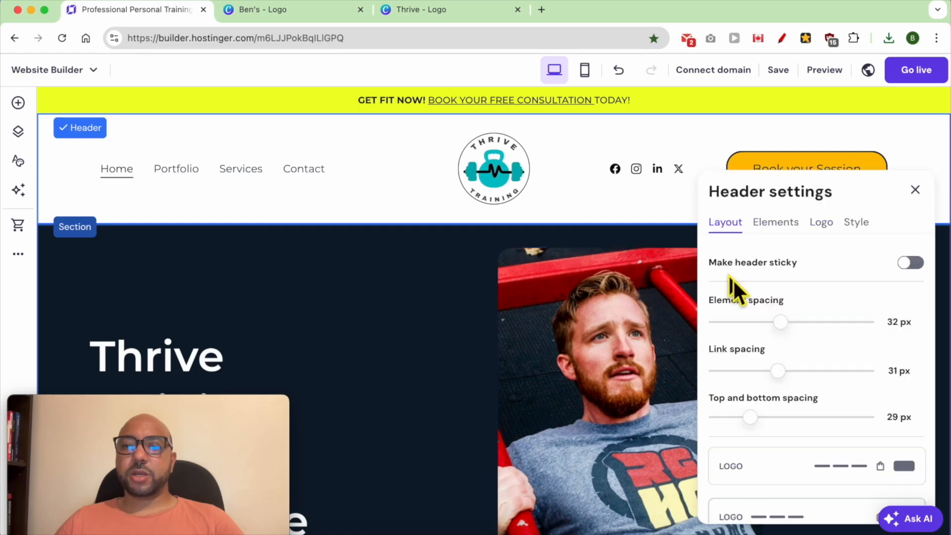
left_click_drag(763, 425, 733, 424)
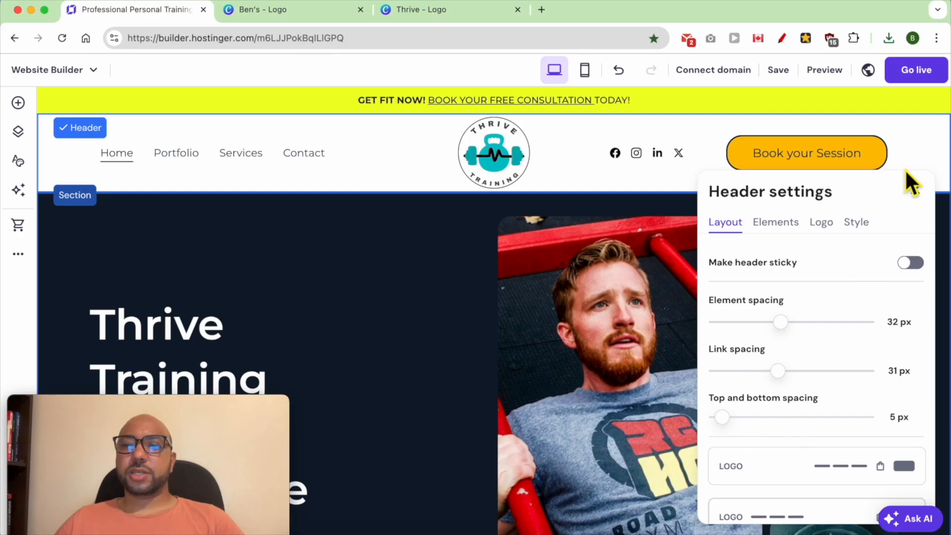
left_click(482, 265)
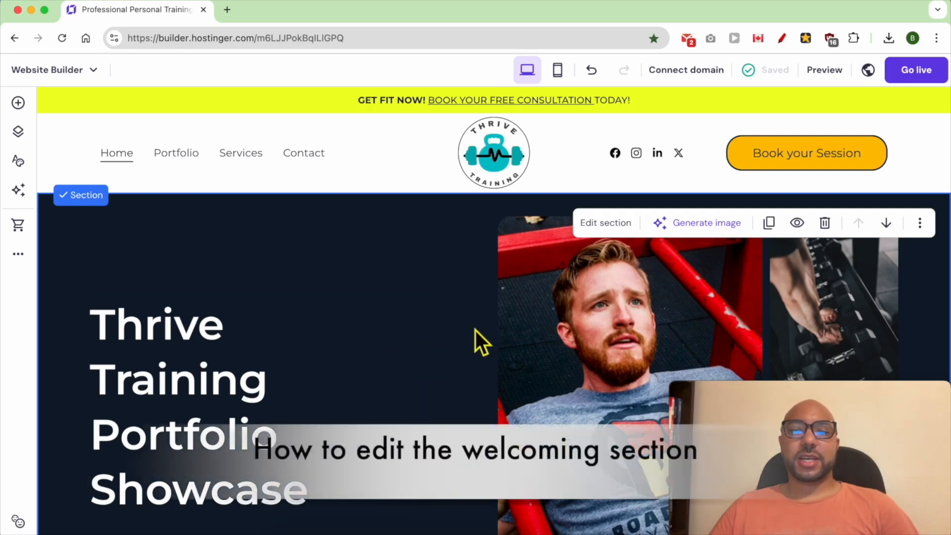
Step: Hide the large photo of the man in the hero section
left_click(561, 337)
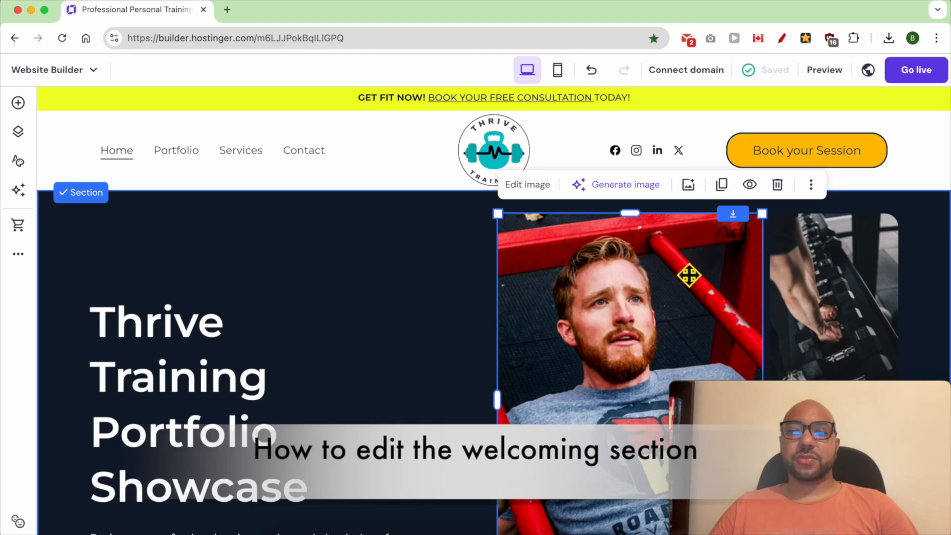
left_click(749, 185)
left_click(796, 266)
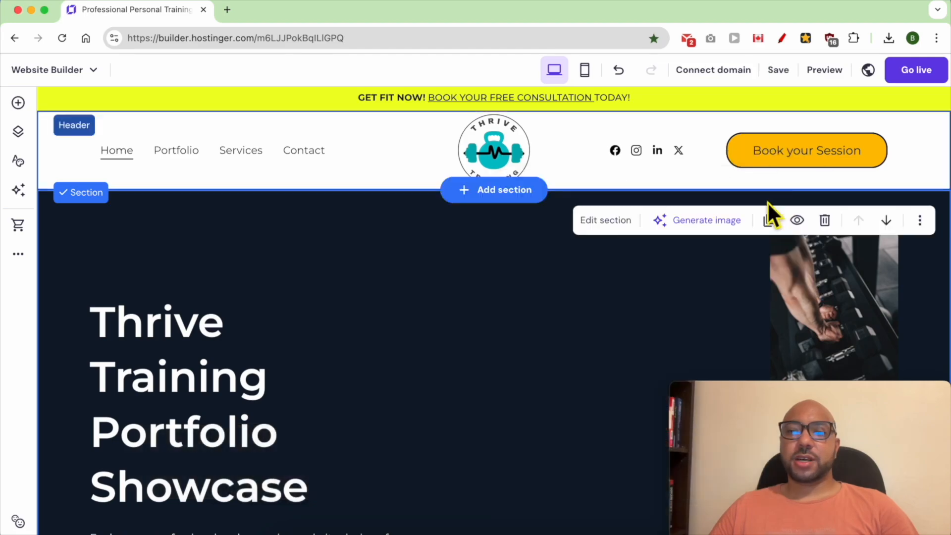
Step: Delete the dumbbell and weight-plate photos from the hero
left_click_drag(828, 275, 605, 281)
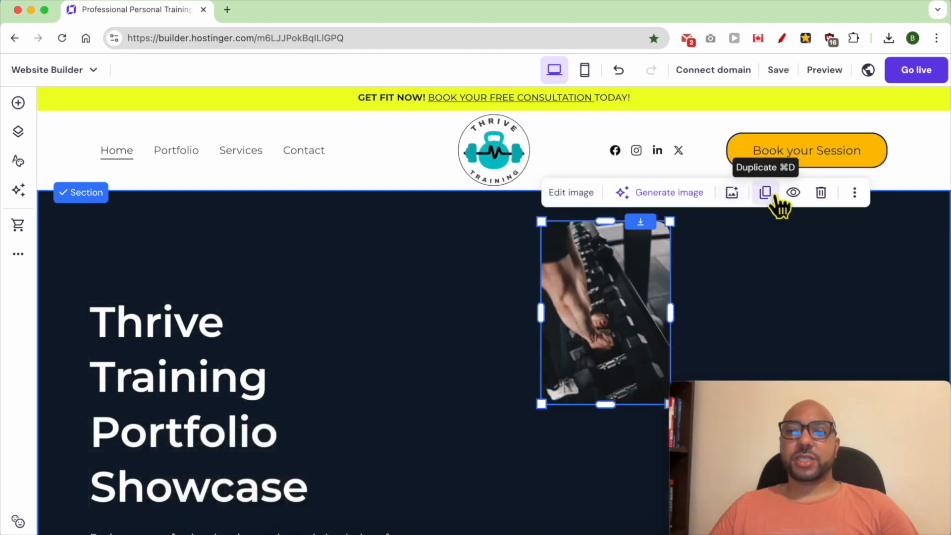
left_click(820, 194)
scroll(737, 346, "down", 5)
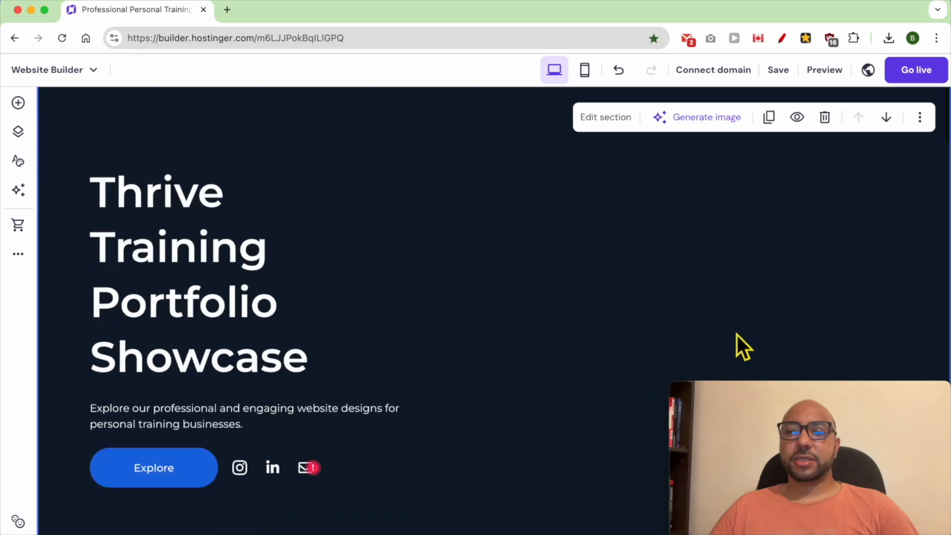
left_click(798, 267)
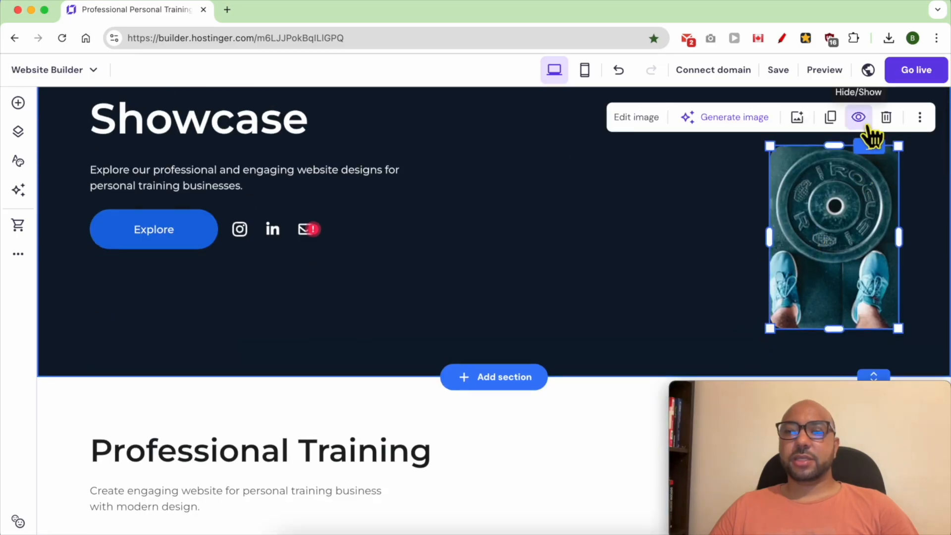
left_click(885, 119)
scroll(656, 287, "up", 5)
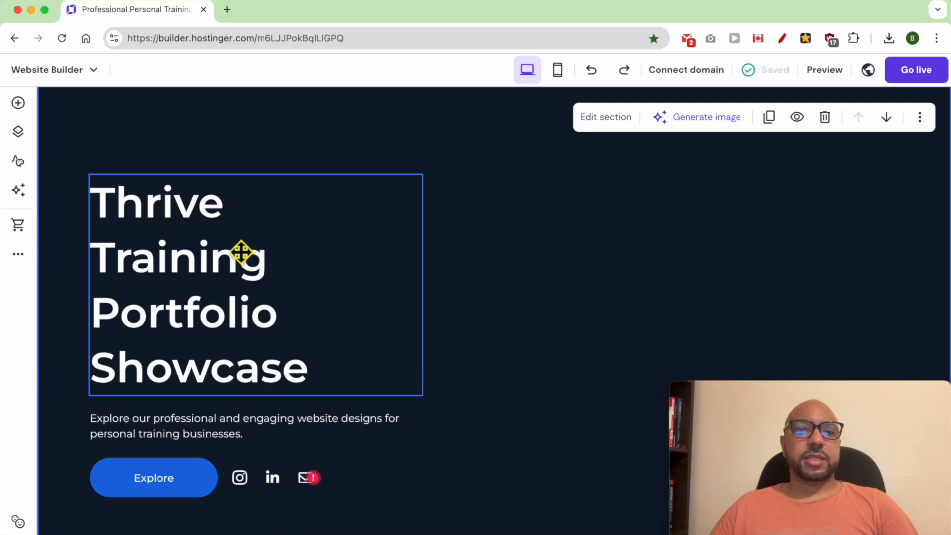
left_click(190, 220)
left_click(188, 219)
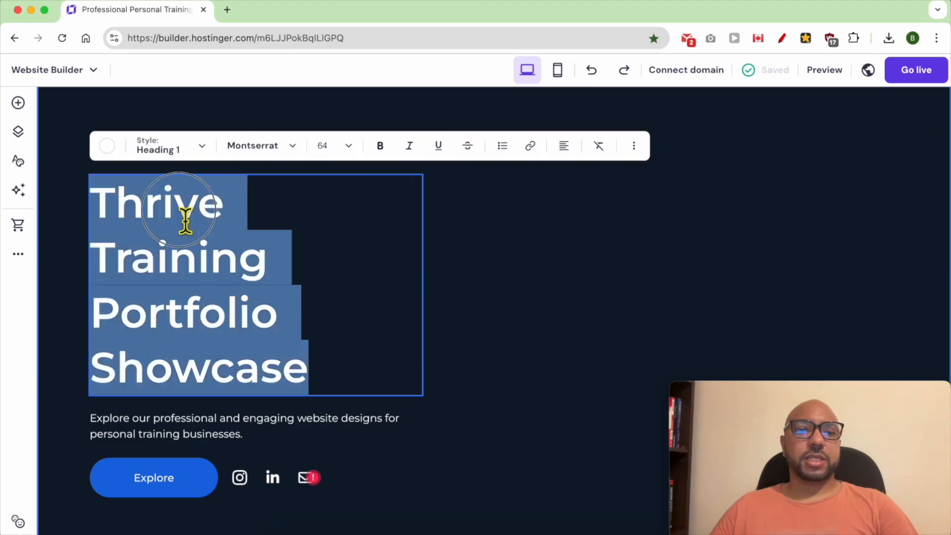
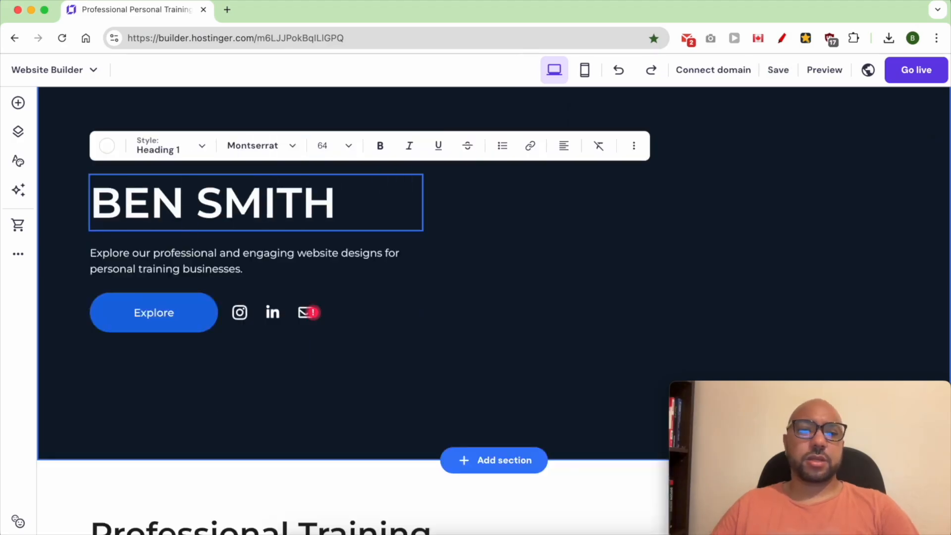
left_click_drag(425, 202, 284, 213)
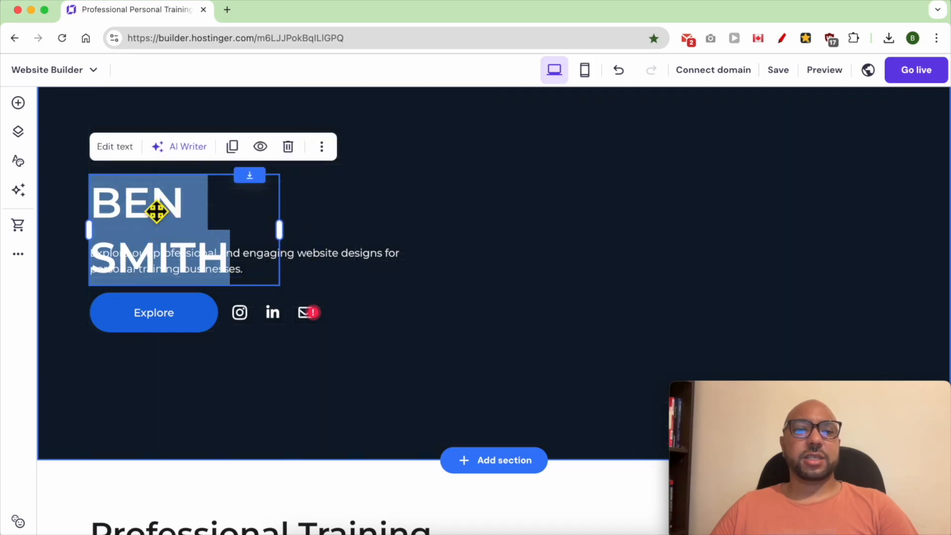
left_click(117, 151)
left_click(107, 149)
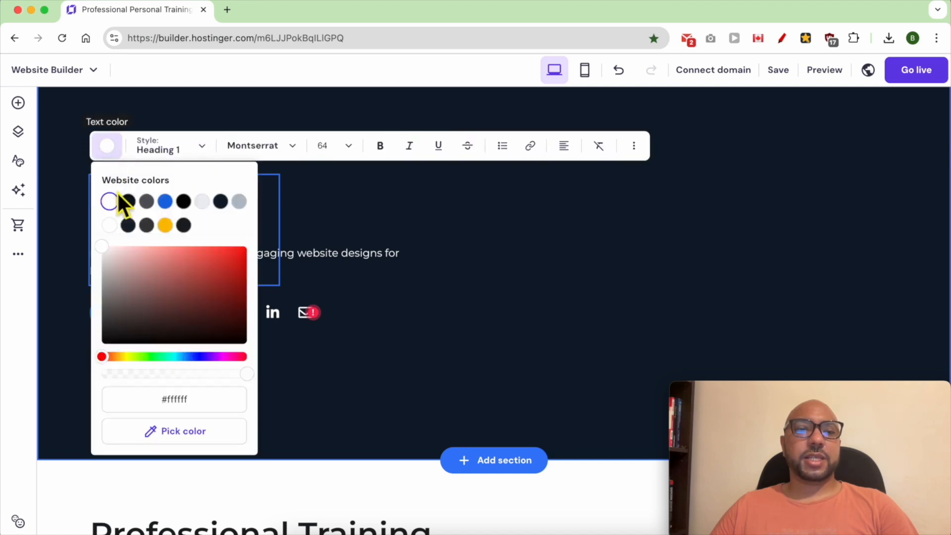
left_click(108, 149)
left_click(168, 148)
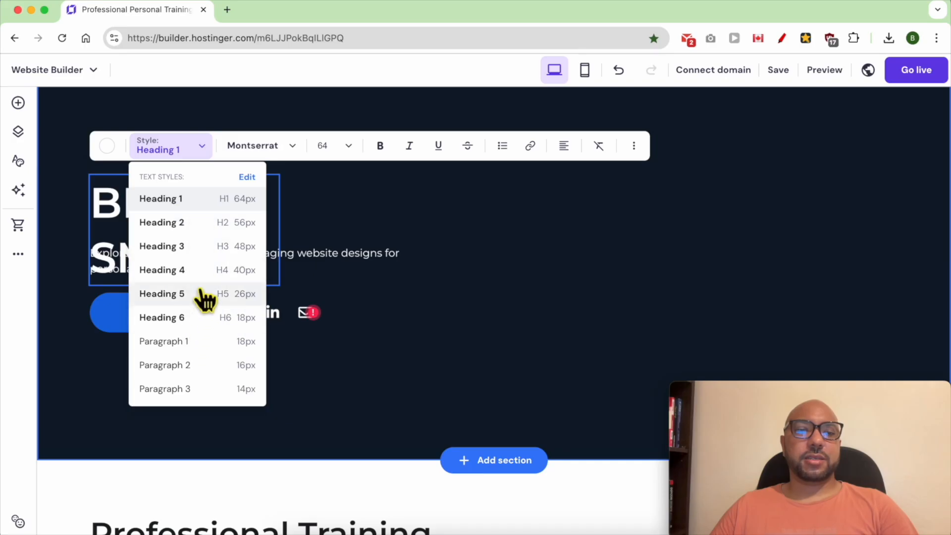
left_click(270, 149)
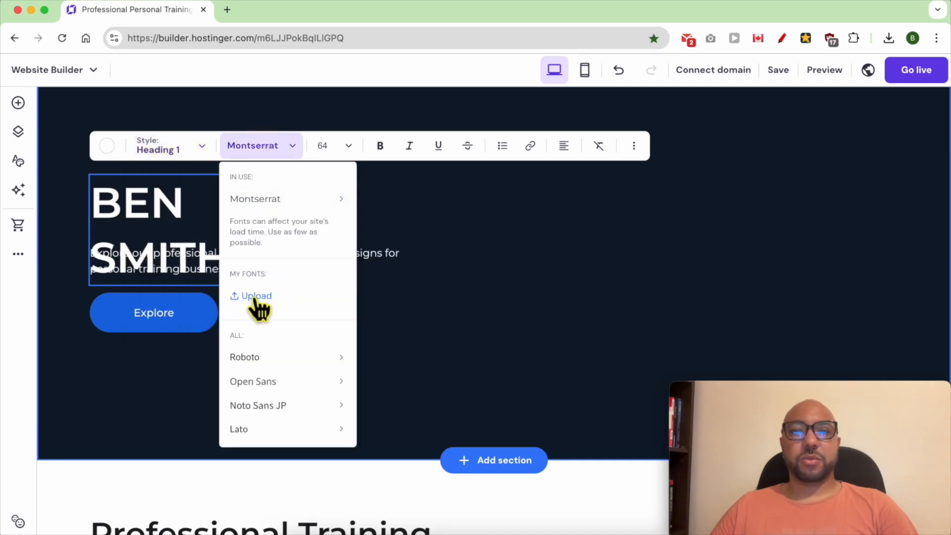
left_click(327, 145)
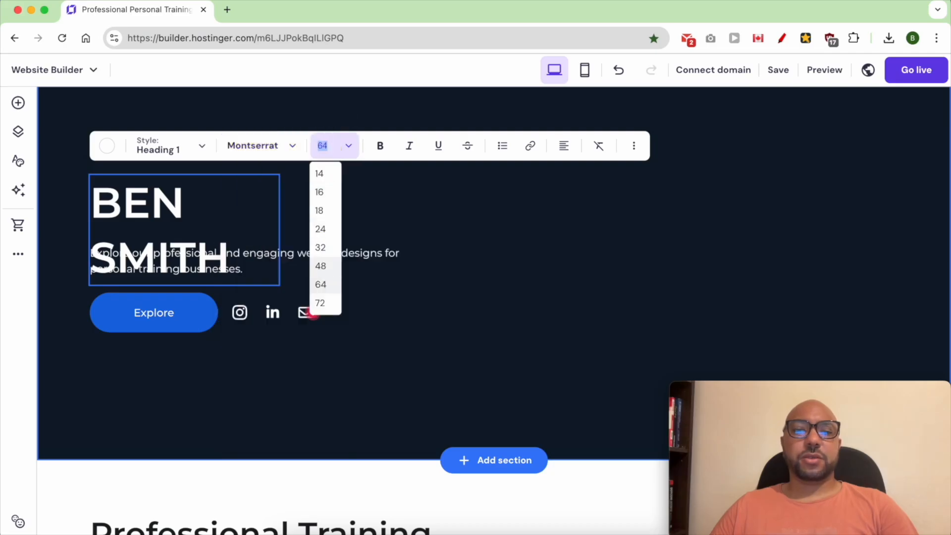
left_click(327, 302)
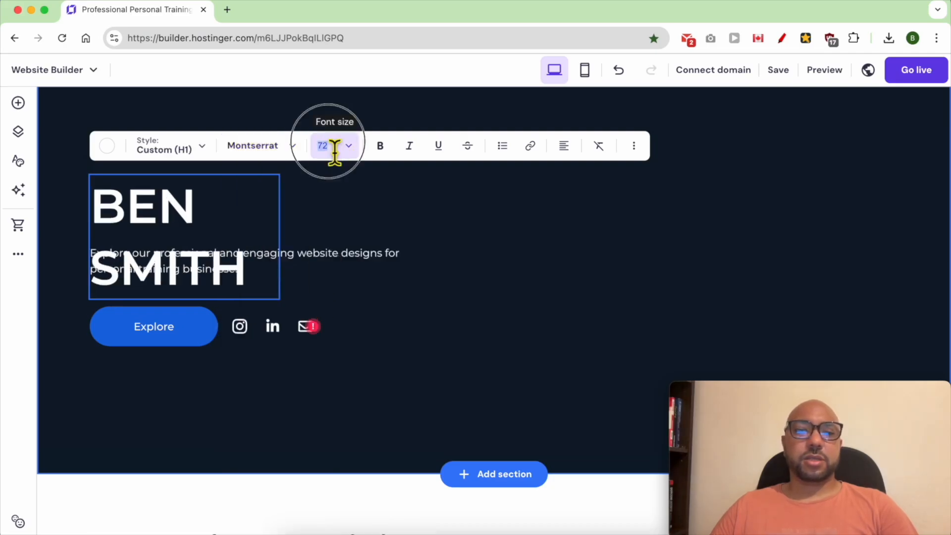
type("90")
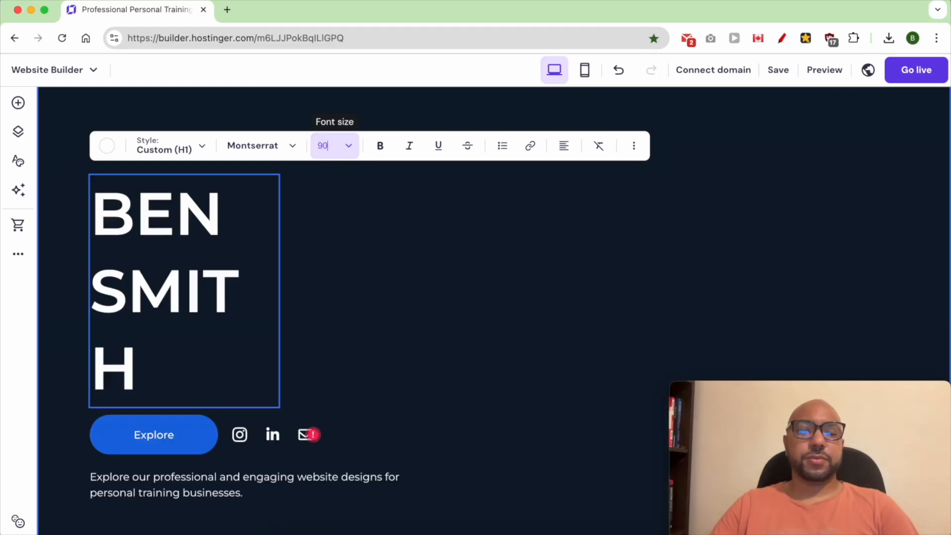
left_click(278, 276)
left_click_drag(279, 289, 320, 288)
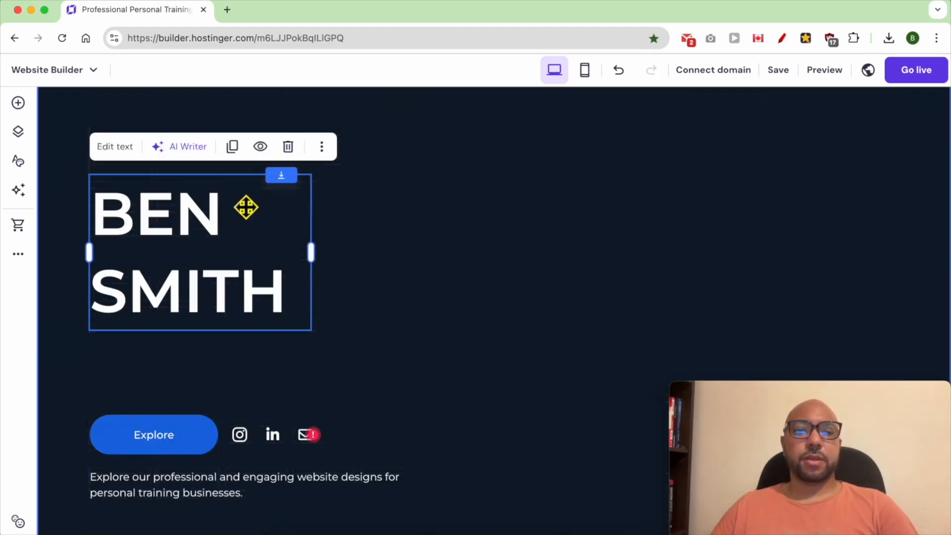
double_click(204, 216)
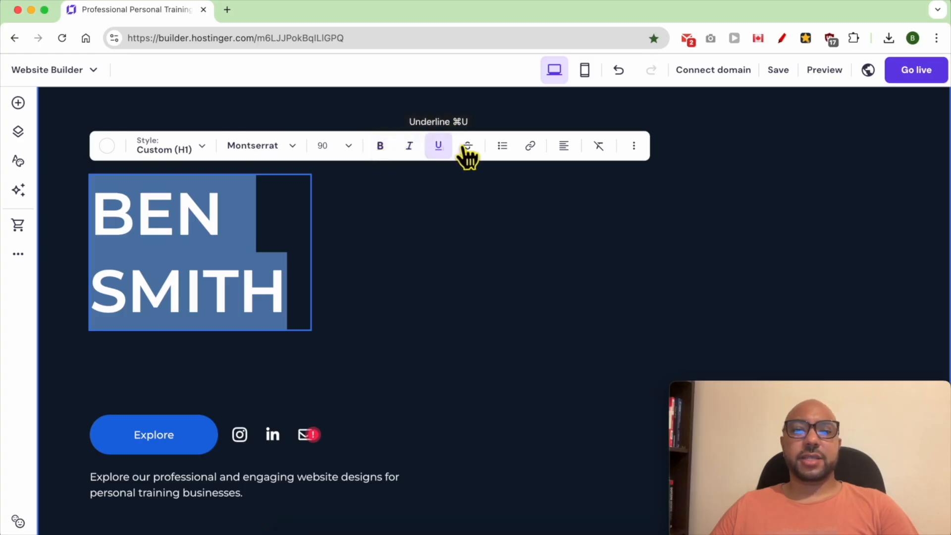
left_click(391, 278)
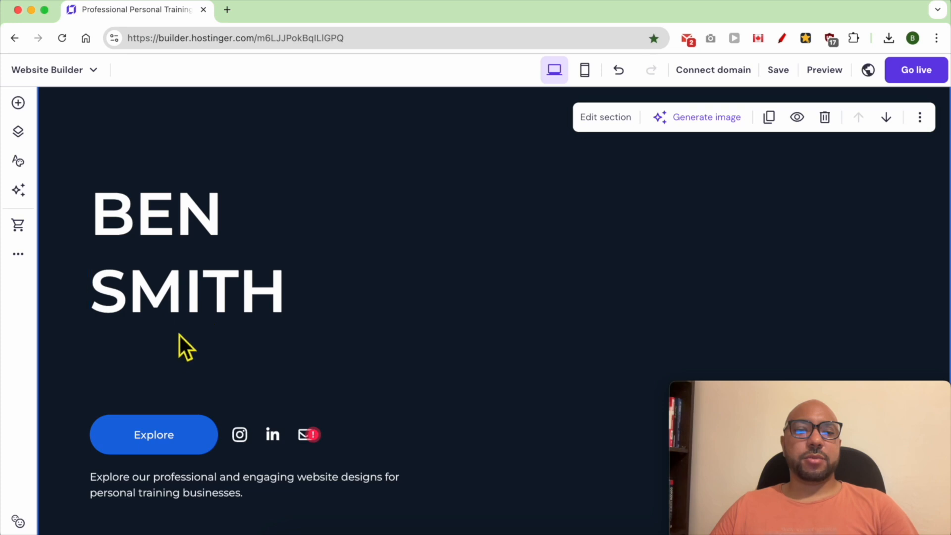
left_click(19, 107)
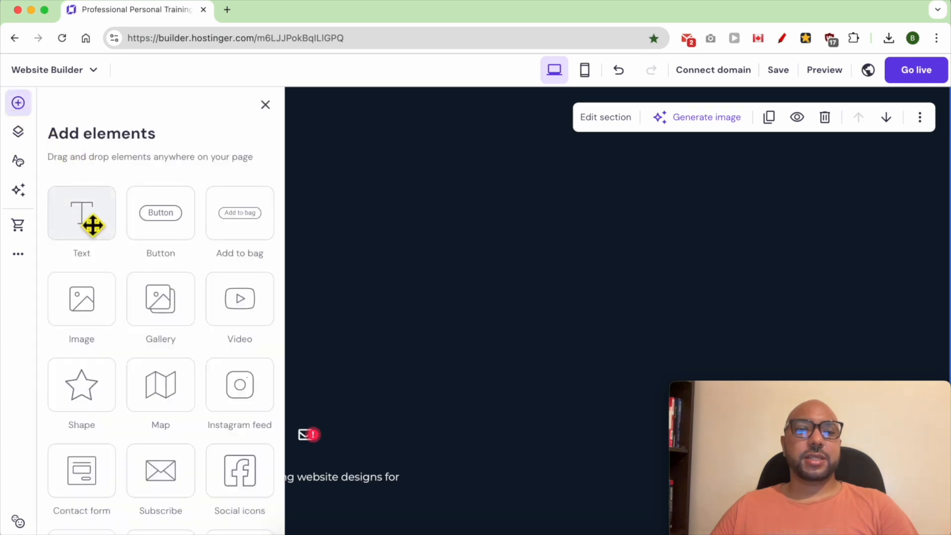
left_click_drag(81, 213, 346, 372)
left_click(242, 483)
left_click_drag(241, 482, 126, 489)
scroll(205, 334, "down", 4)
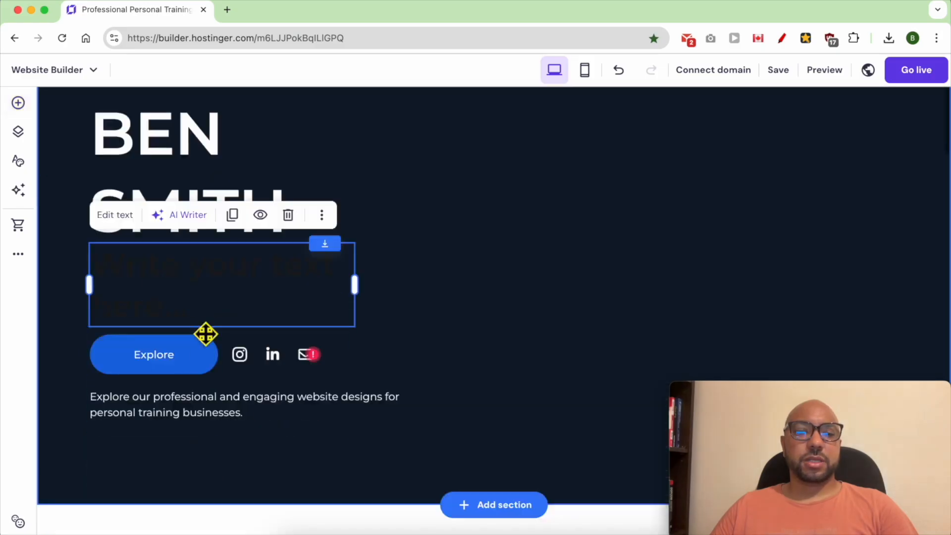
double_click(190, 280)
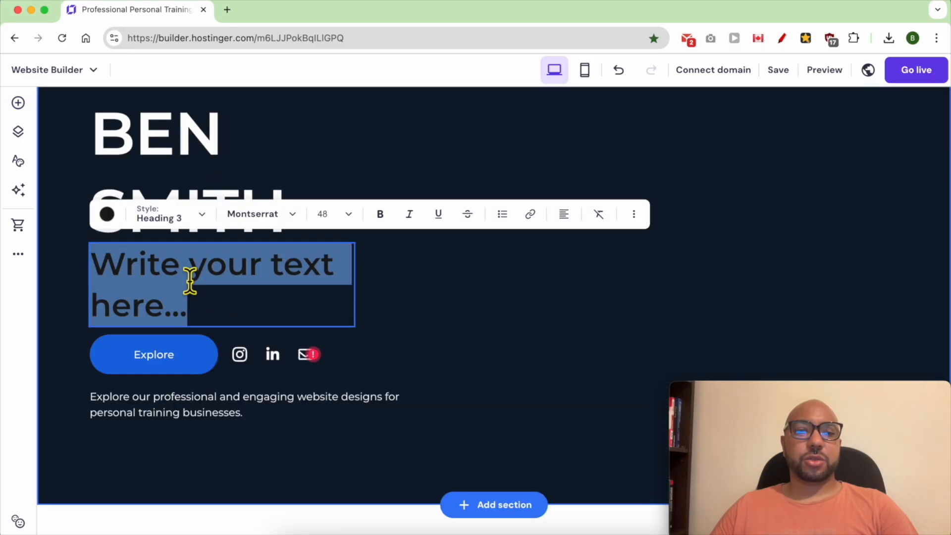
left_click(201, 227)
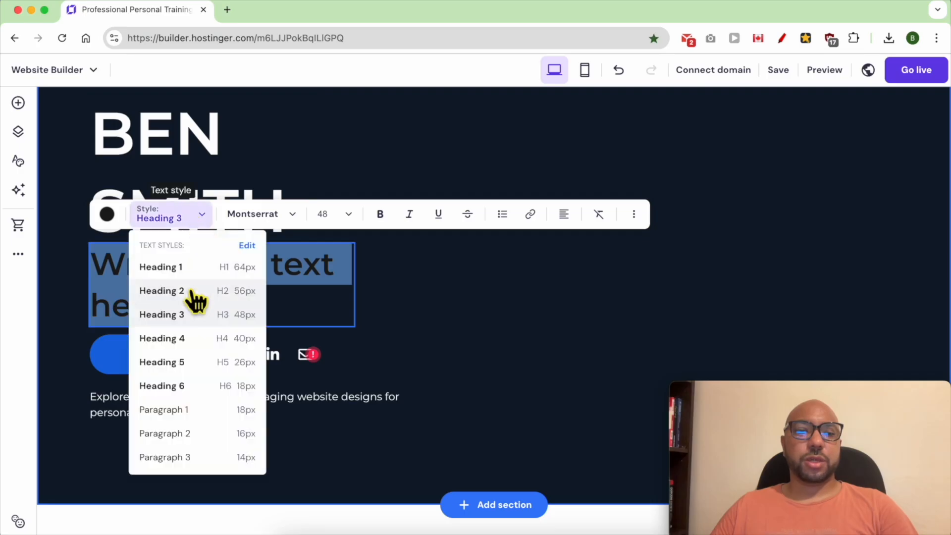
left_click(203, 422)
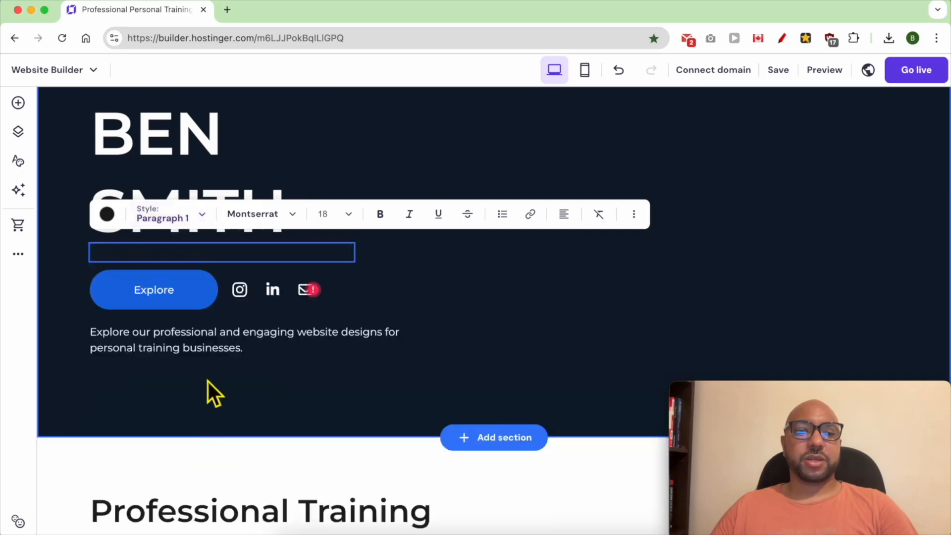
Step: Replace the placeholder with PERSONAL TRAINER and make the text white
triple_click(193, 257)
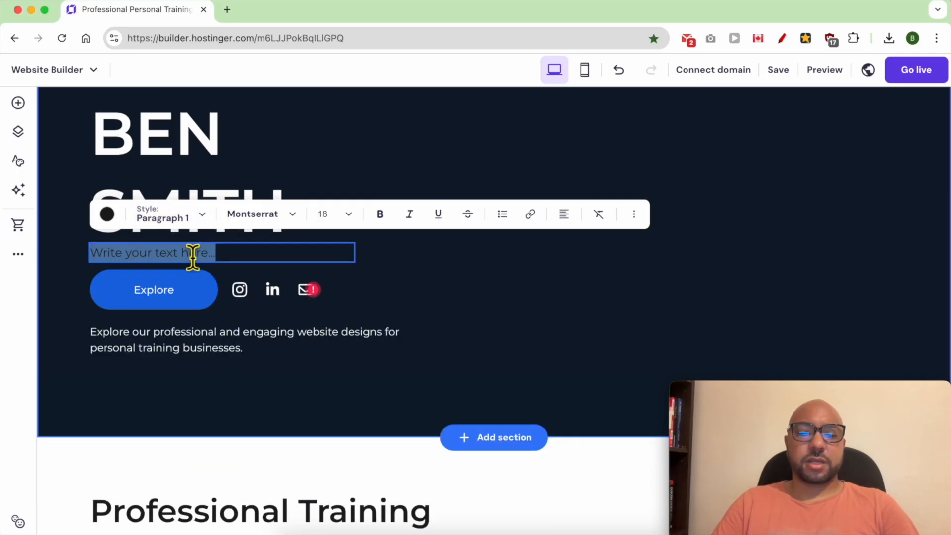
key("BackSpace")
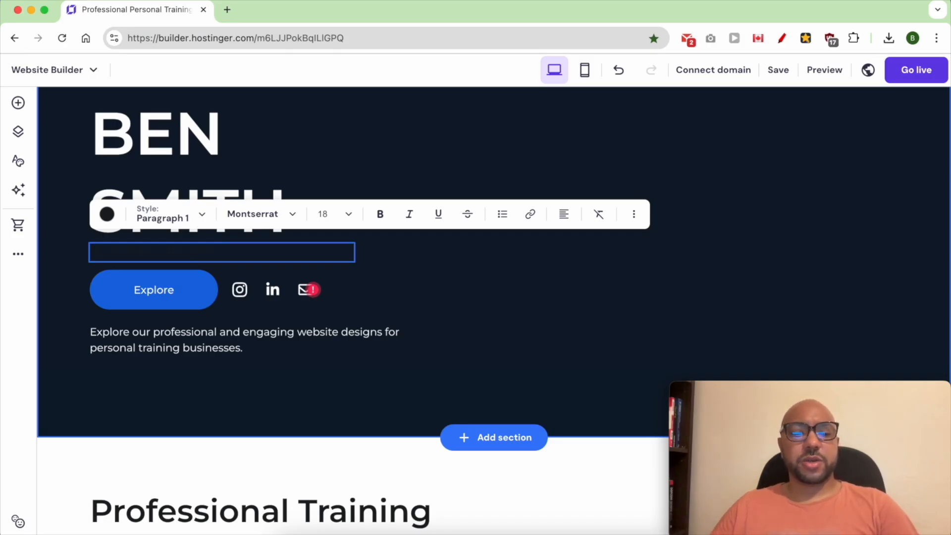
type("PERSONAL TRAINER")
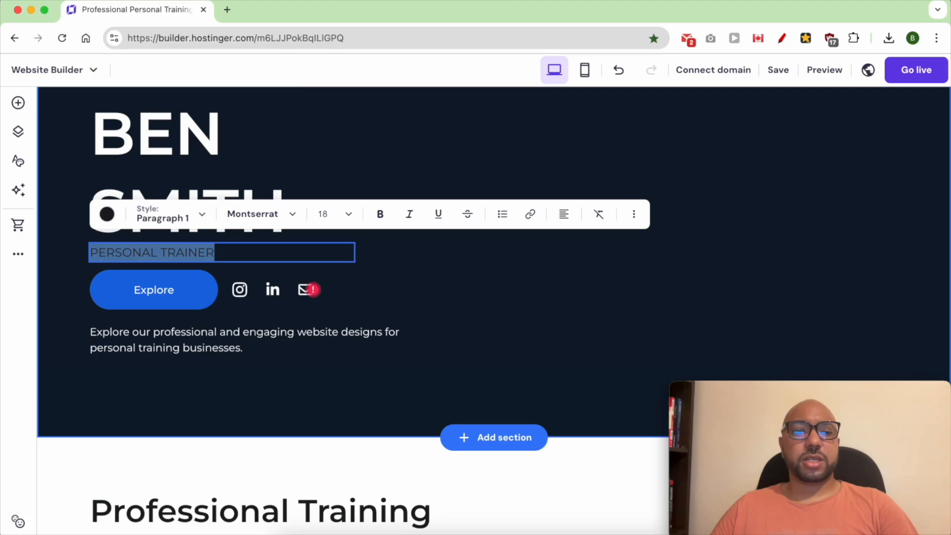
left_click(107, 214)
left_click(110, 271)
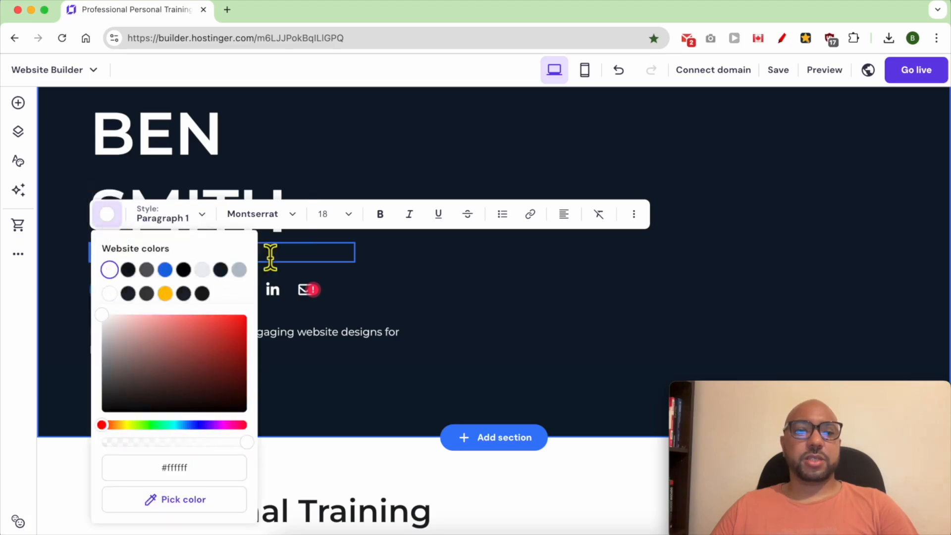
left_click(285, 256)
left_click(241, 279)
left_click(261, 293)
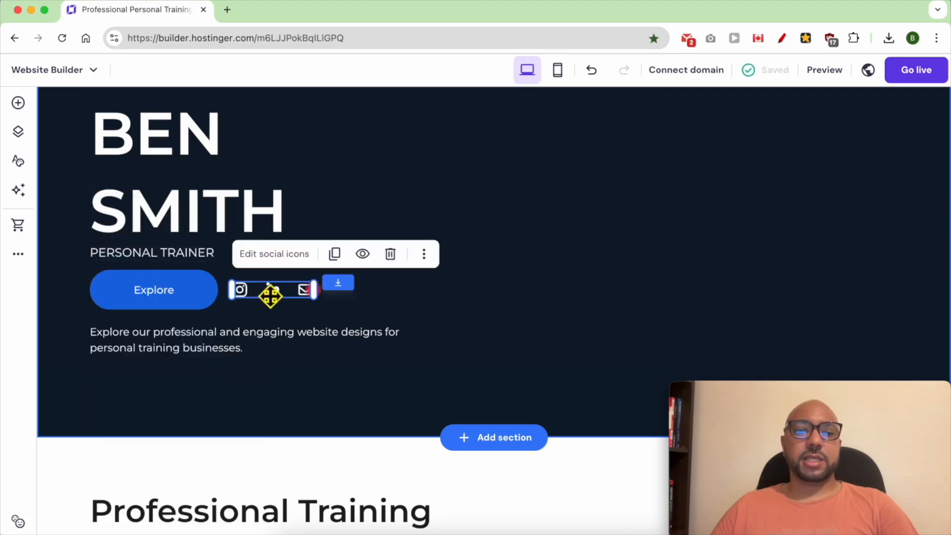
Step: Delete the hero's social icons and the description paragraph under the button
left_click(391, 255)
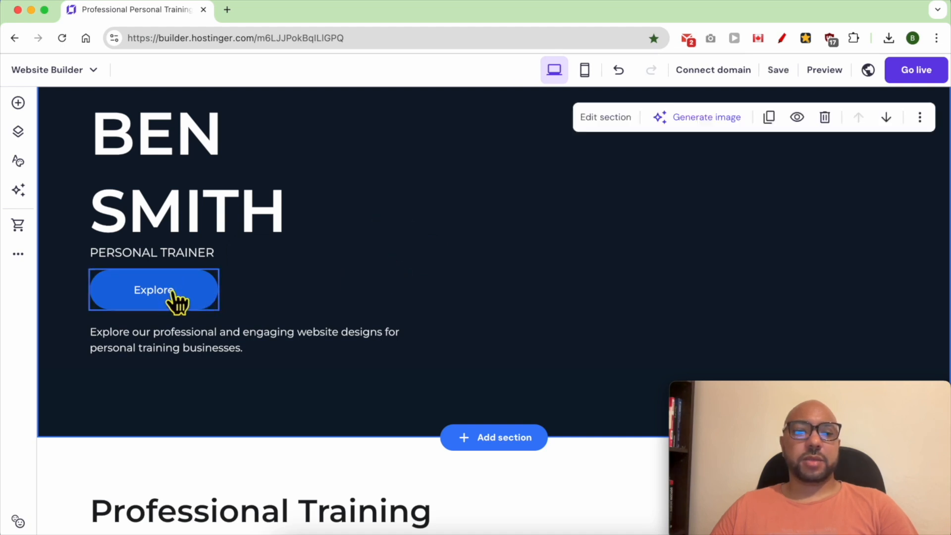
left_click(228, 350)
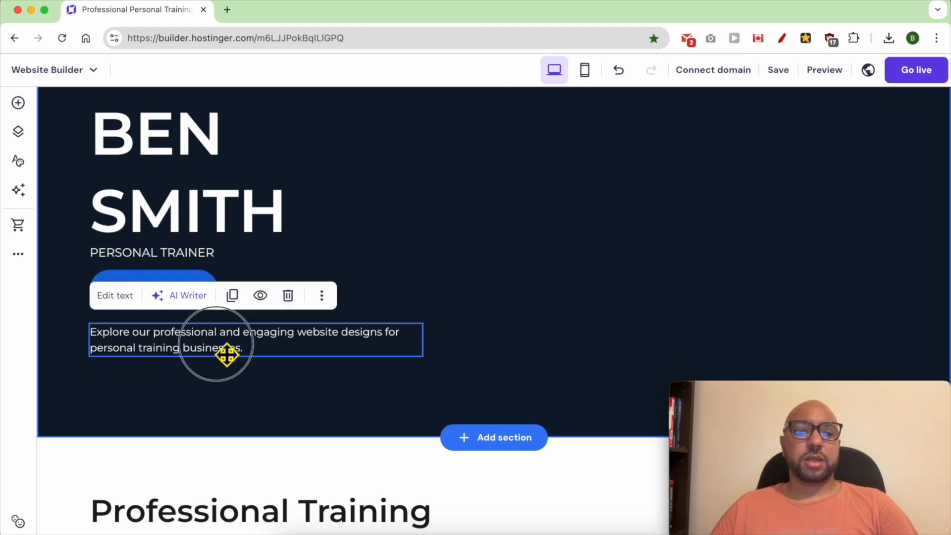
left_click(288, 297)
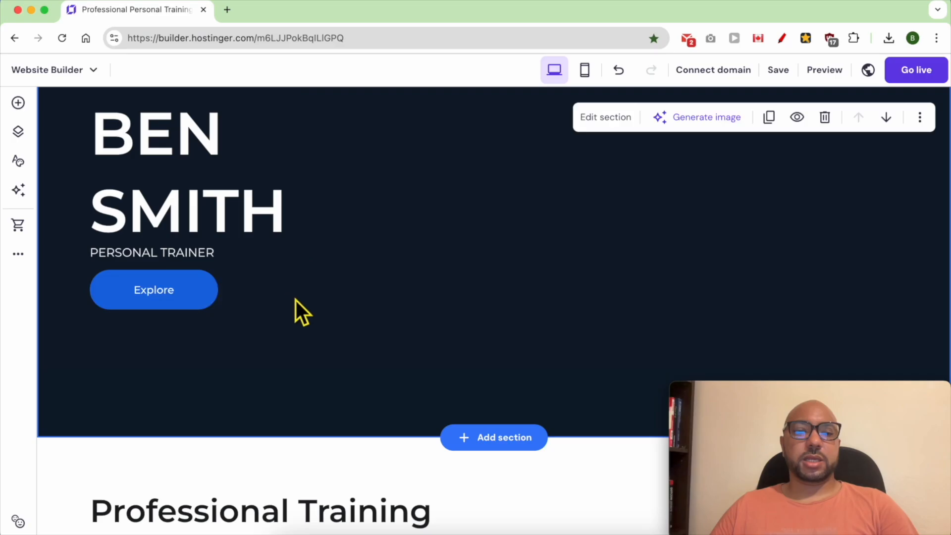
scroll(398, 243, "up", 5)
scroll(399, 243, "down", 3)
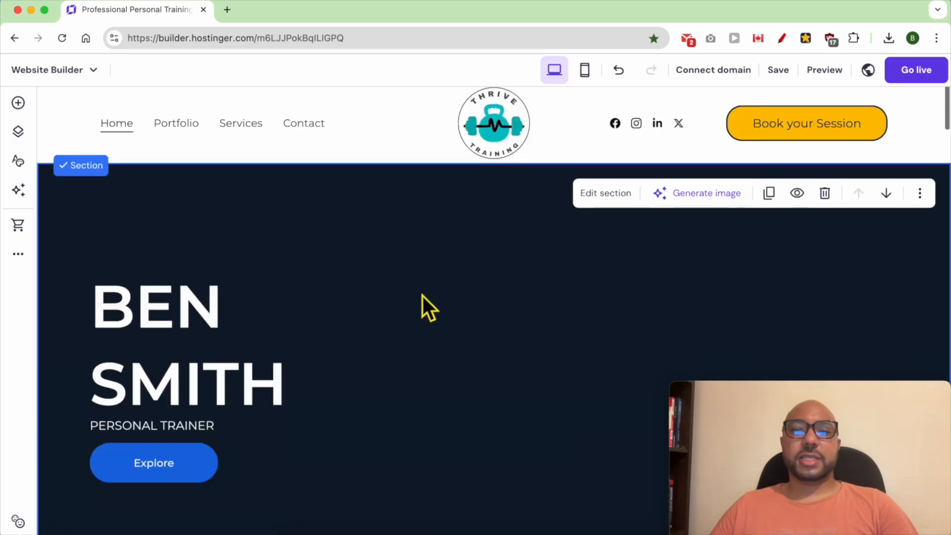
scroll(423, 295, "up", 1)
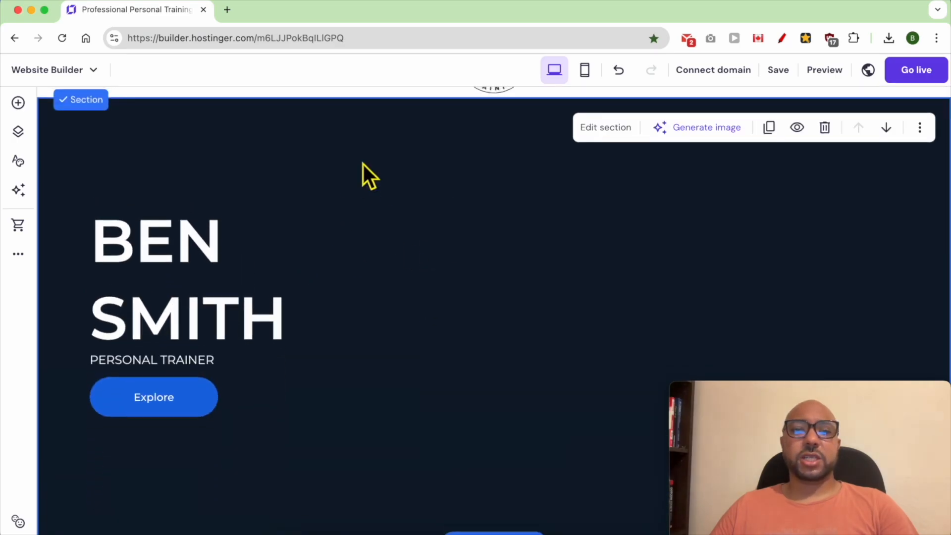
Step: Try a light blue-grey colour as the hero section's background
left_click(611, 130)
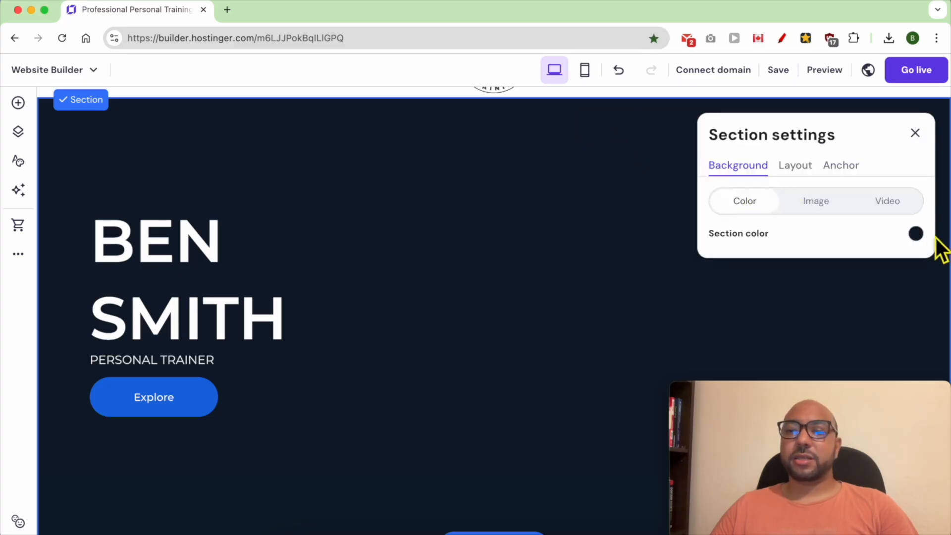
left_click(915, 233)
left_click_drag(627, 245, 586, 221)
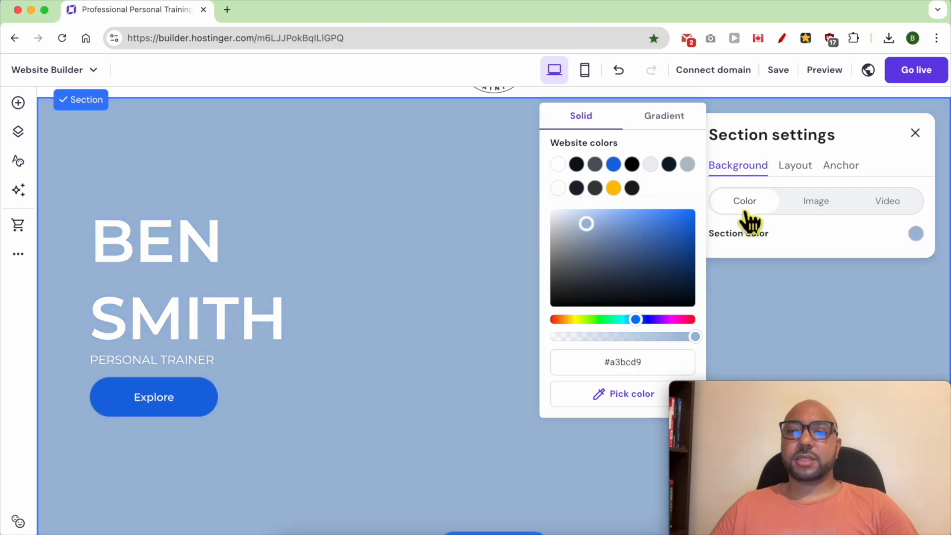
Step: Browse the free background video library, then settle on the Image background type
left_click(818, 203)
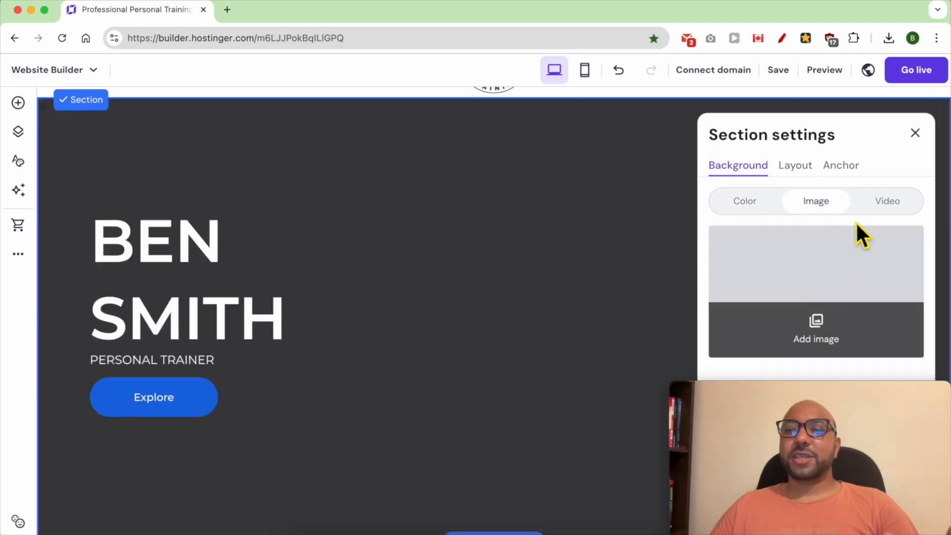
left_click(882, 206)
left_click(825, 330)
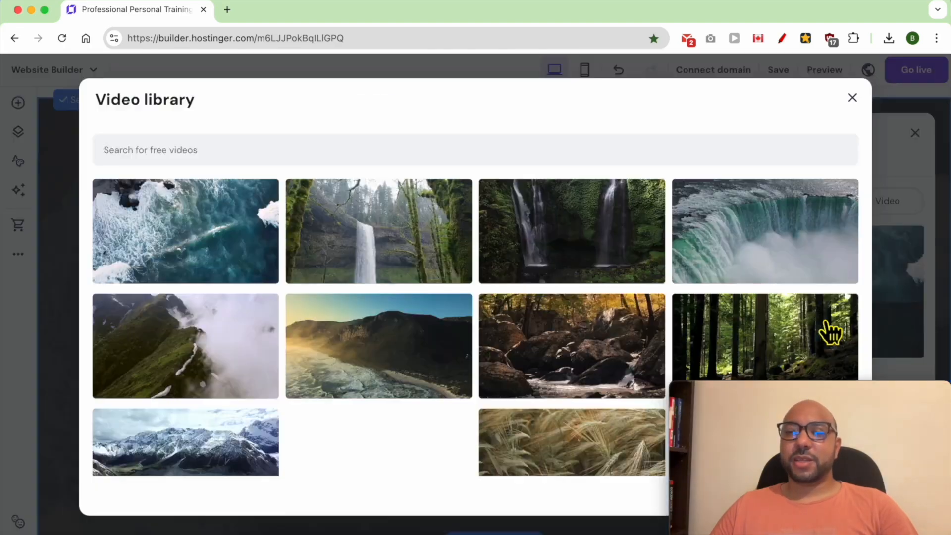
left_click(262, 161)
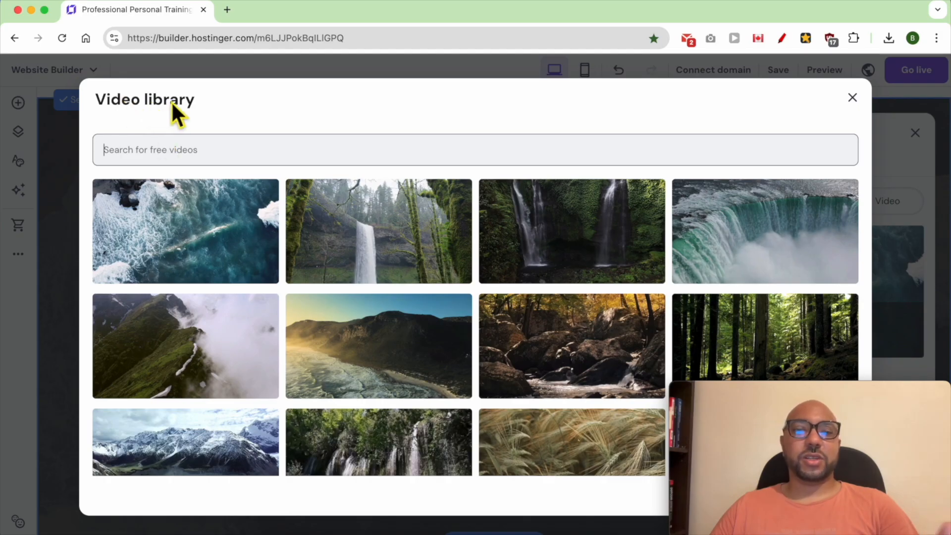
left_click_drag(748, 393, 499, 397)
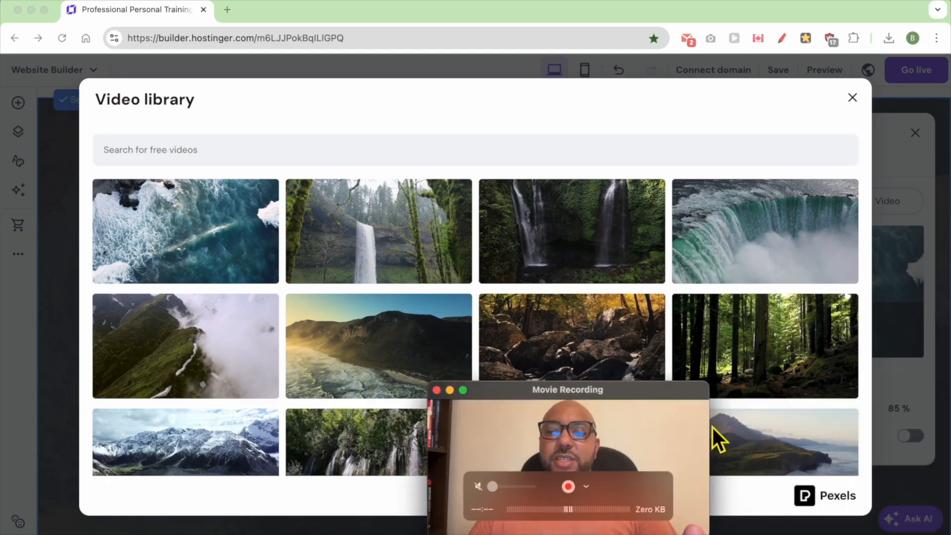
left_click_drag(602, 396, 846, 396)
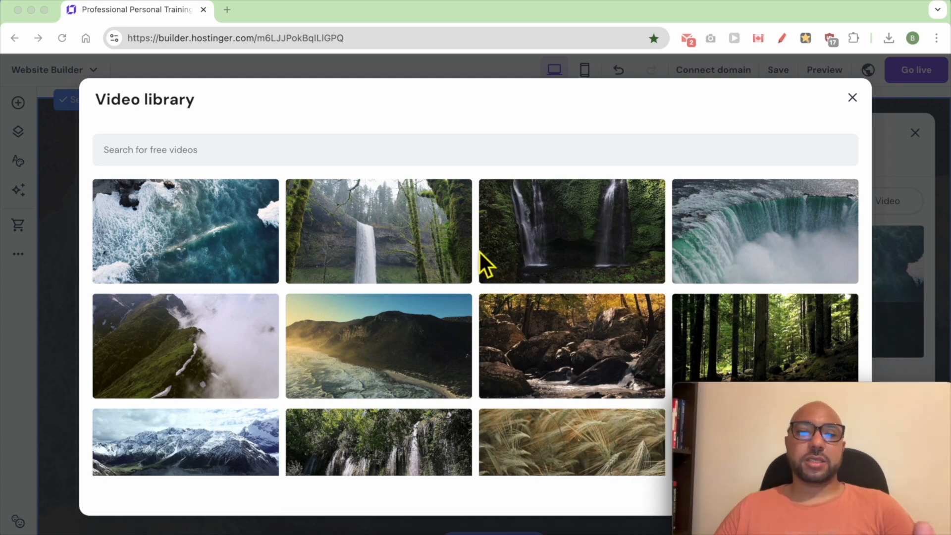
left_click(851, 98)
left_click(827, 208)
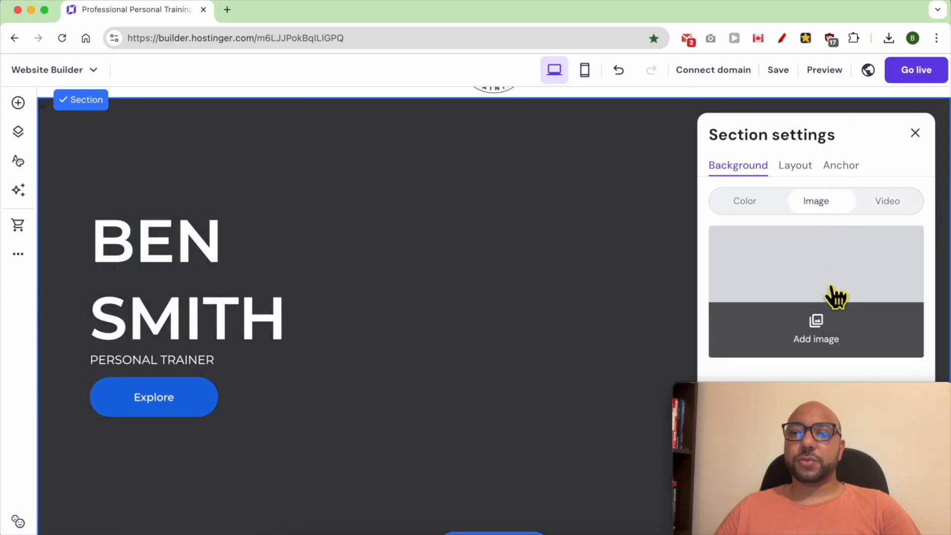
Step: Search free images for 'personal trainer' and set a smiling trainer photo as the hero background
left_click(820, 341)
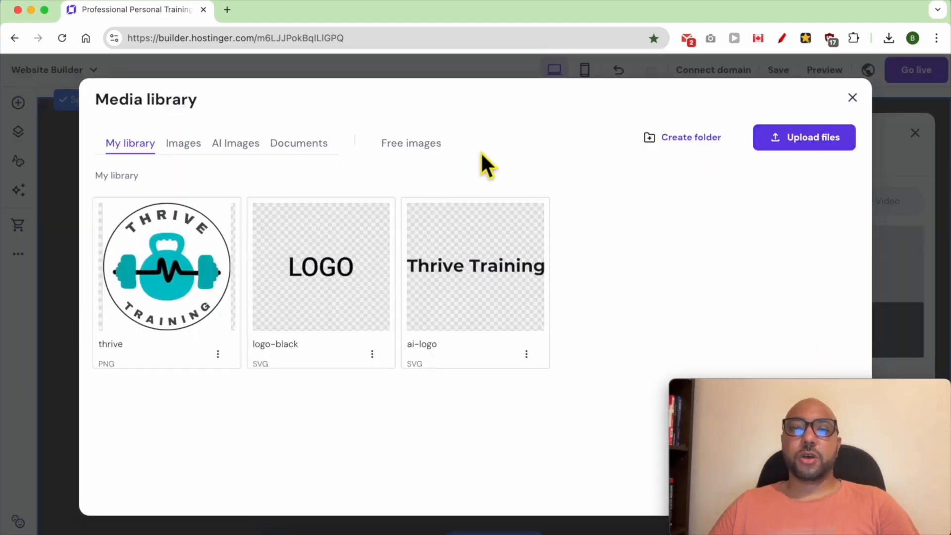
left_click(400, 144)
left_click_drag(777, 397, 120, 391)
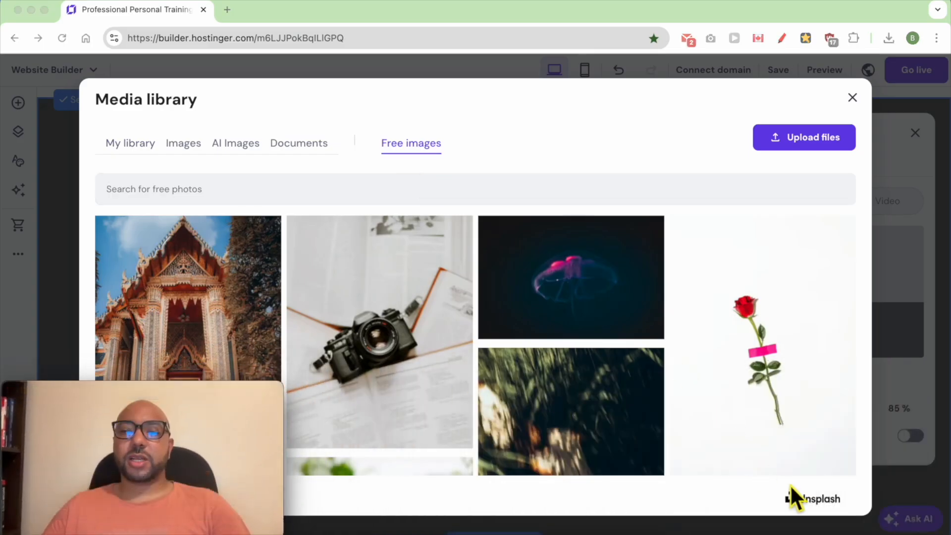
left_click(429, 196)
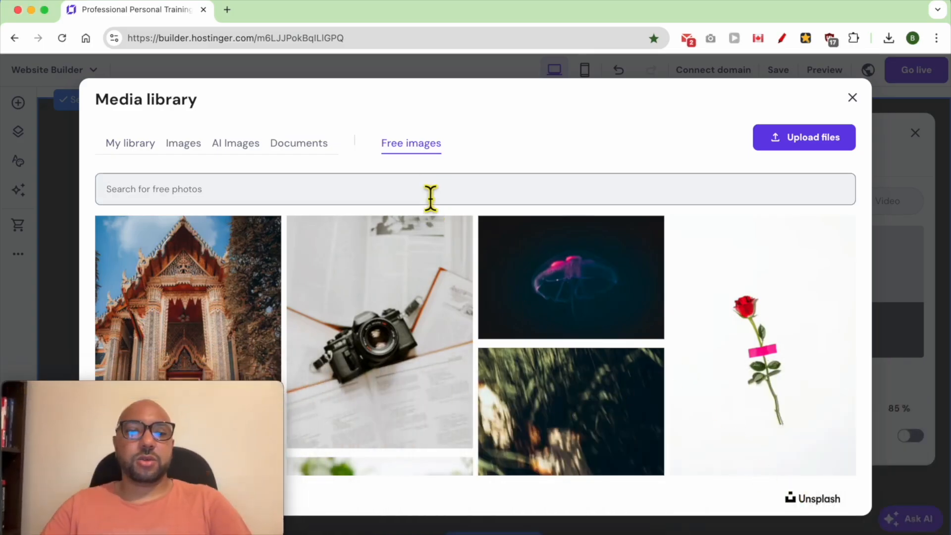
type("personal trai")
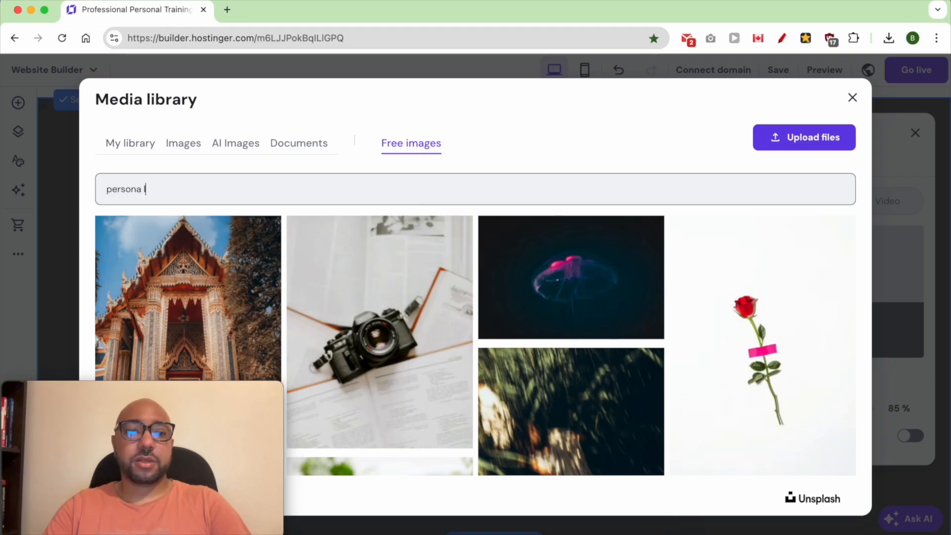
type("ner")
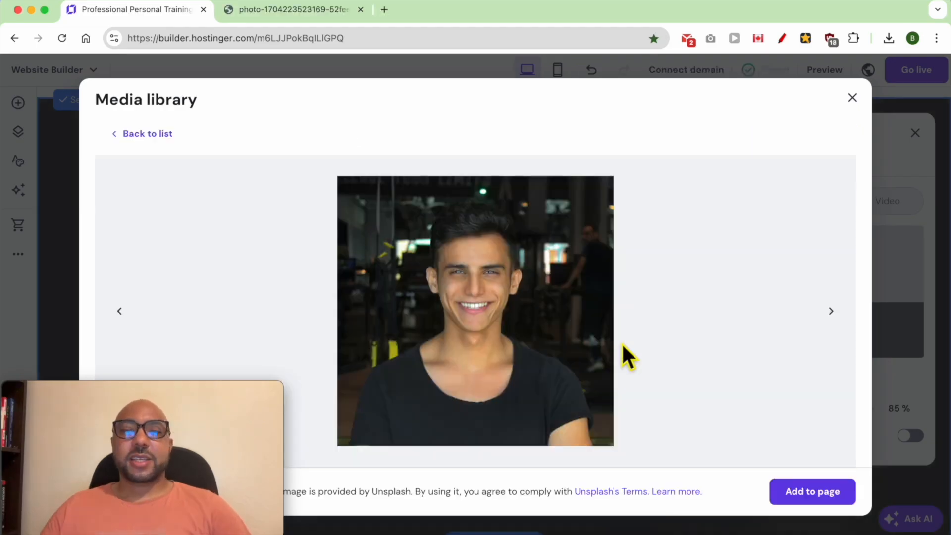
left_click(813, 492)
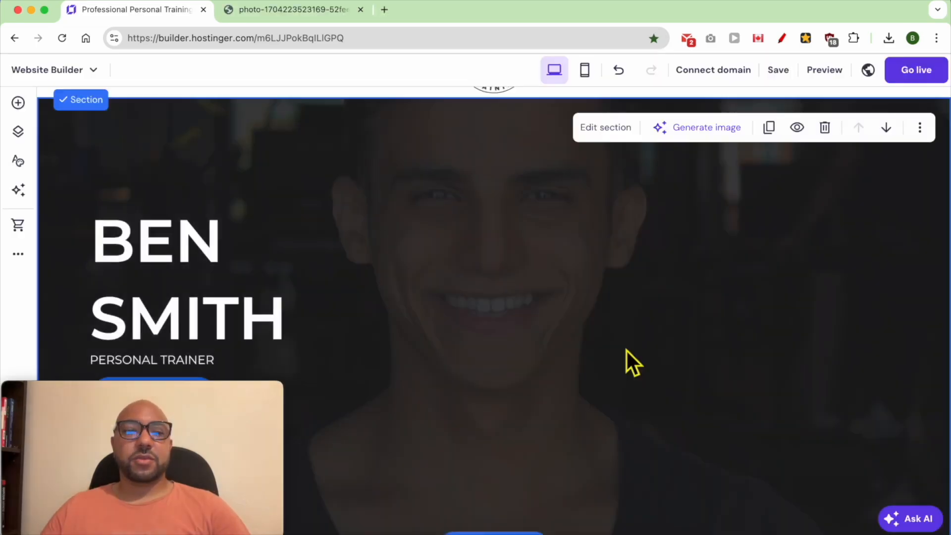
Step: Make the hero's Explore button slightly wider and a little shorter
scroll(565, 358, "down", 4)
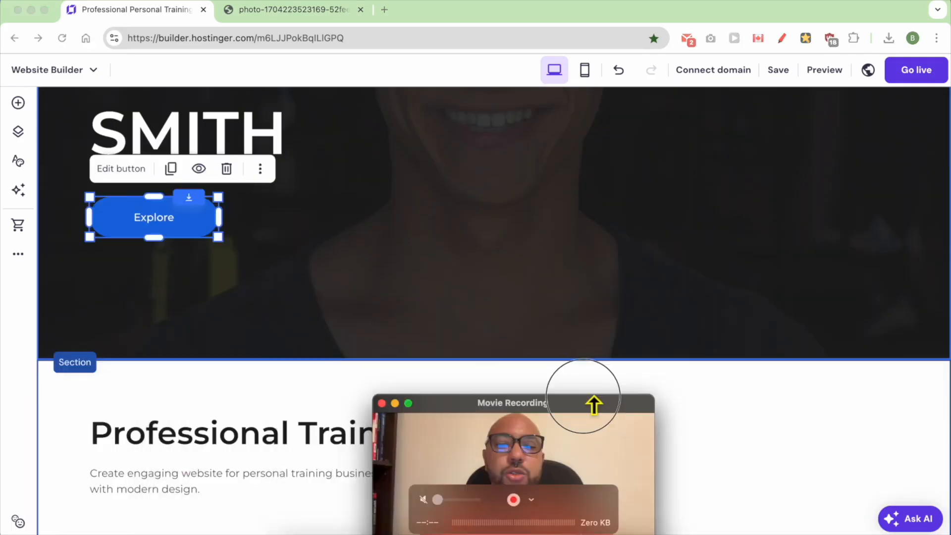
left_click_drag(595, 403, 867, 389)
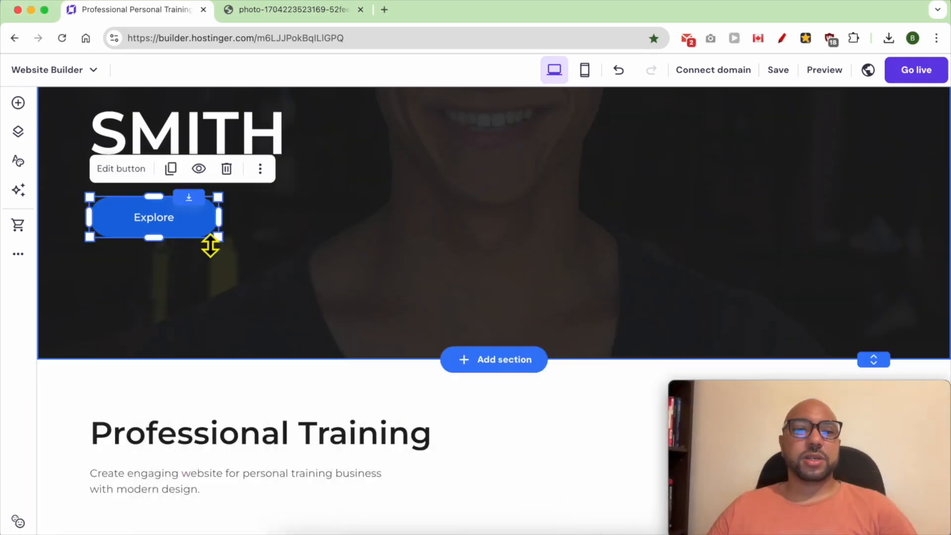
mouse_move(232, 245)
left_mouse_down()
mouse_move(319, 307)
mouse_move(223, 248)
mouse_move(280, 276)
mouse_move(224, 233)
mouse_move(291, 287)
mouse_move(229, 239)
left_mouse_up()
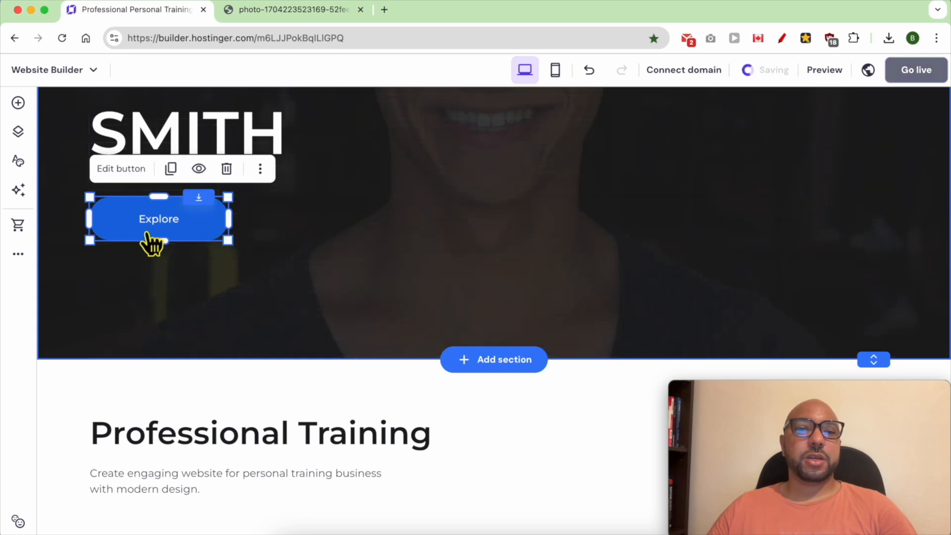
left_click_drag(160, 249, 163, 238)
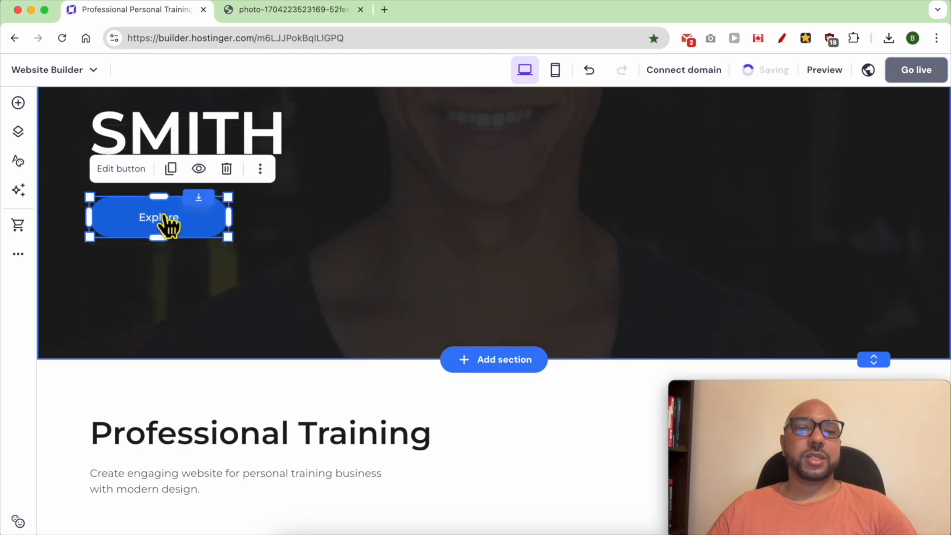
double_click(168, 225)
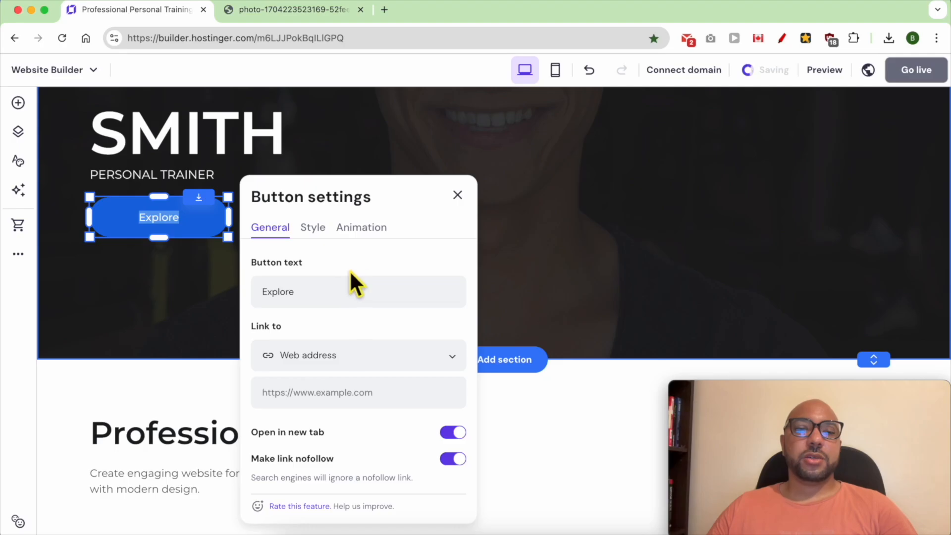
Step: Relabel the button BOOK A FREE CONSULATION and set its link type to Page
double_click(317, 303)
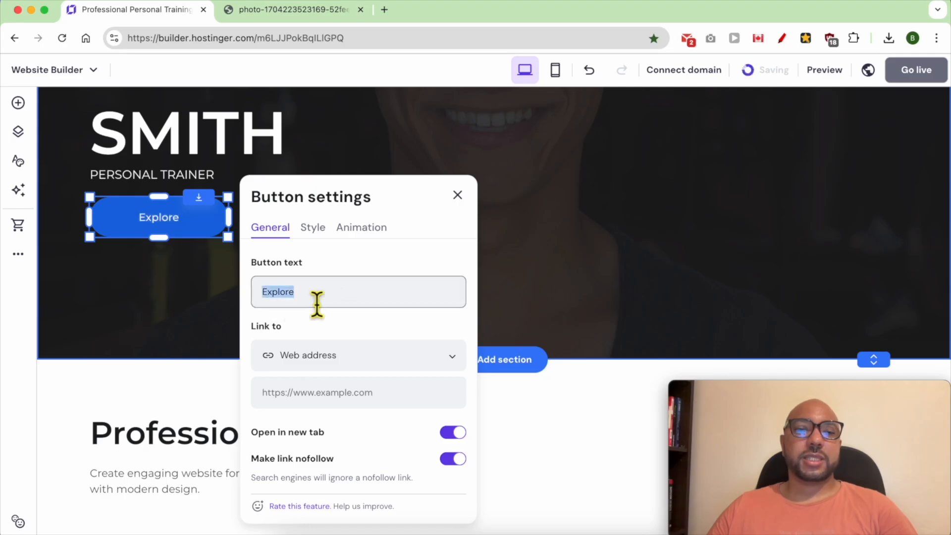
type("B")
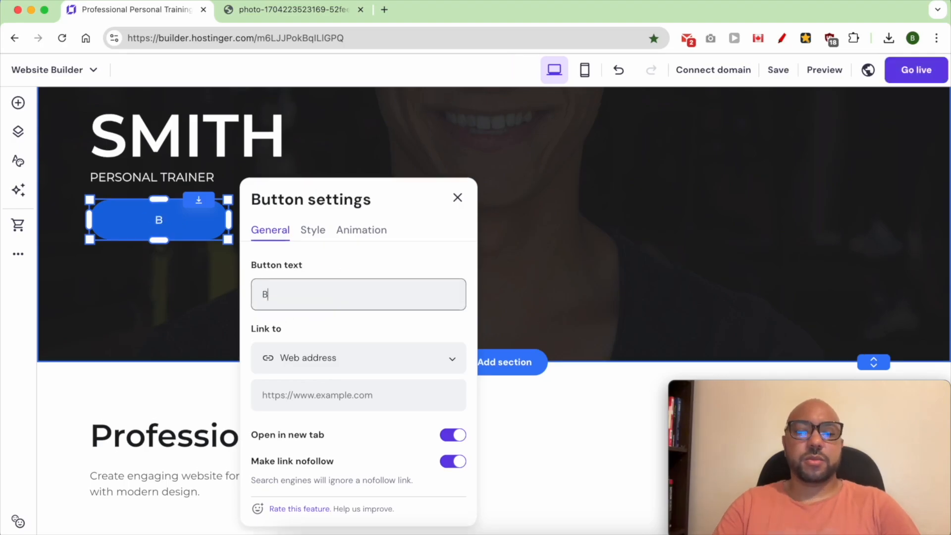
type("OOK A FREE CONSULATION")
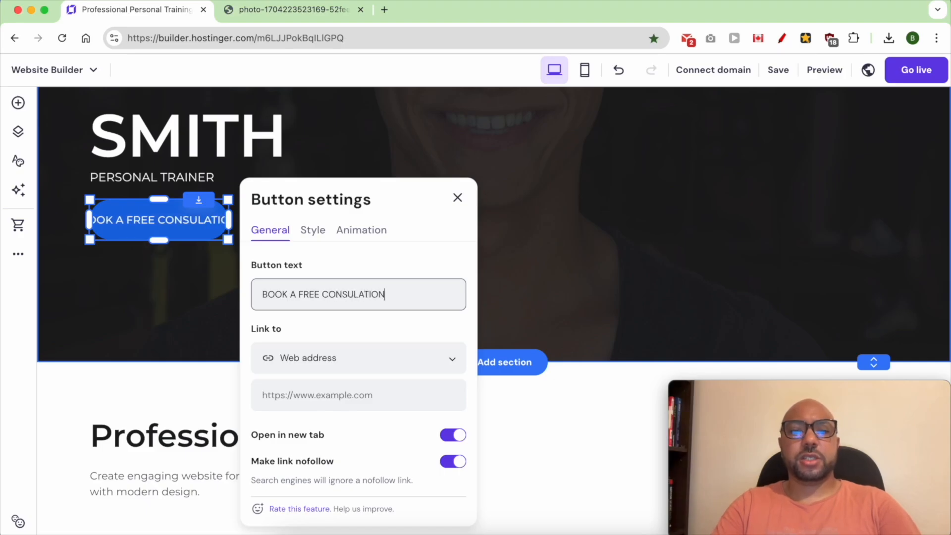
left_click(364, 330)
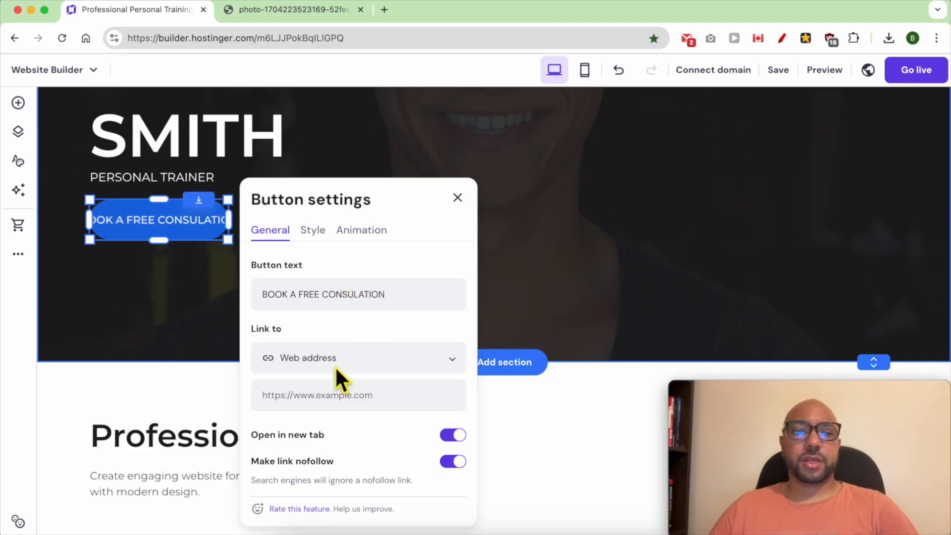
left_click(306, 359)
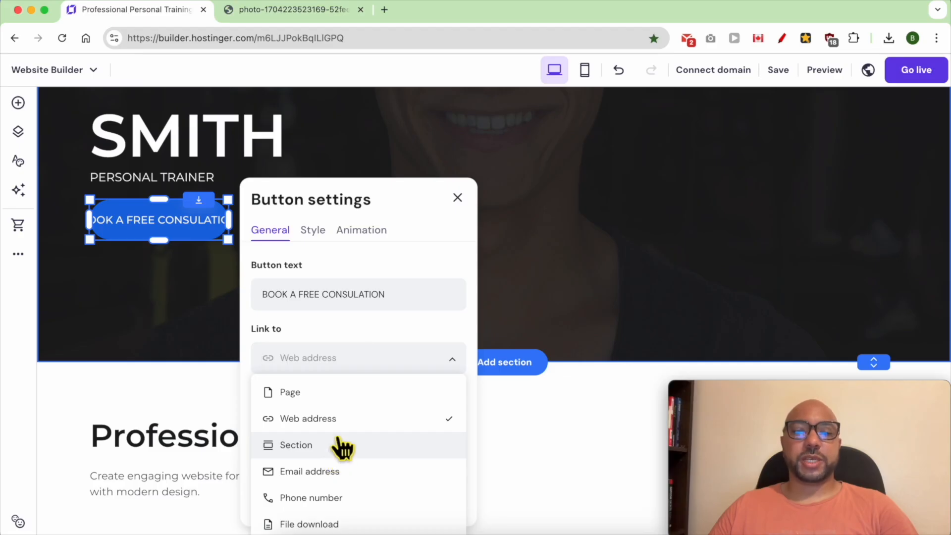
left_click(346, 392)
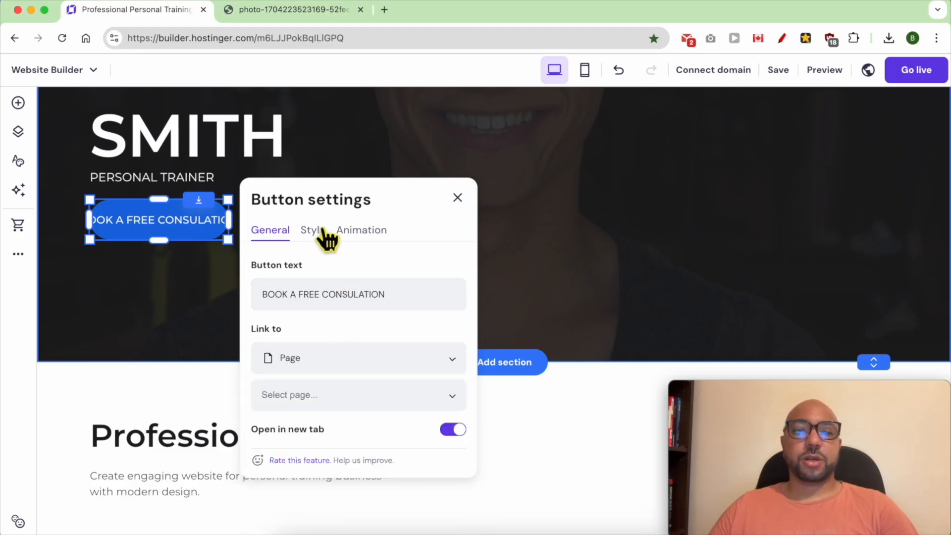
scroll(323, 297, "down", 1)
Step: Make the consultation button's fill yellow and its text black, and enlarge the text to size 18
left_click(321, 199)
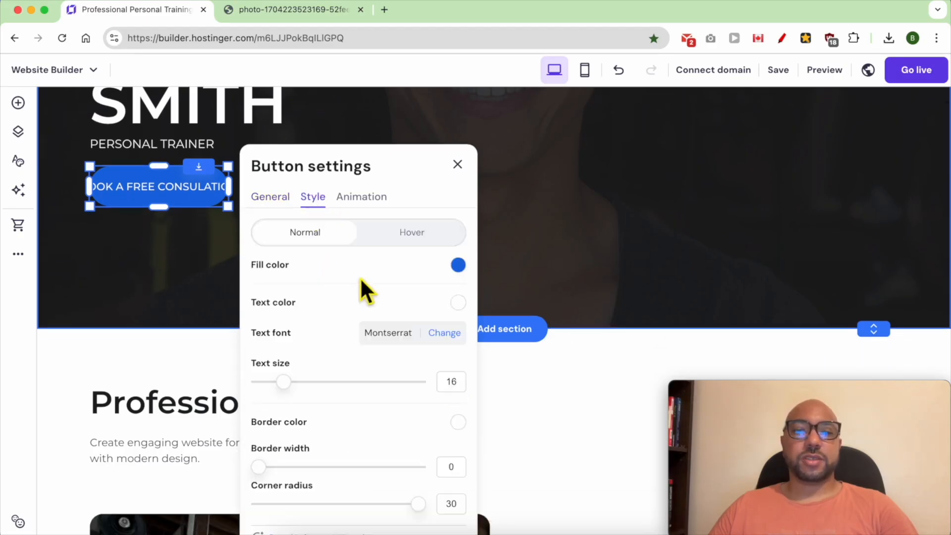
left_click(458, 267)
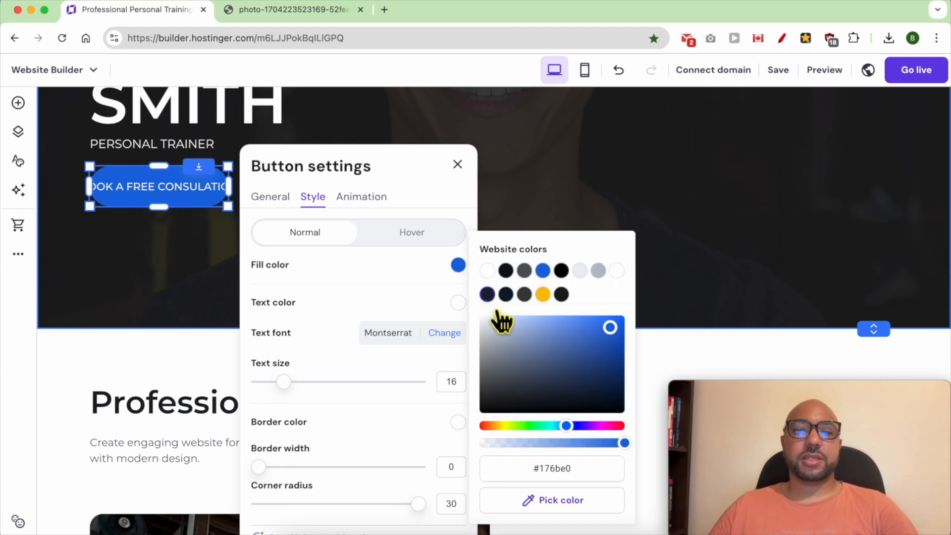
left_click(543, 295)
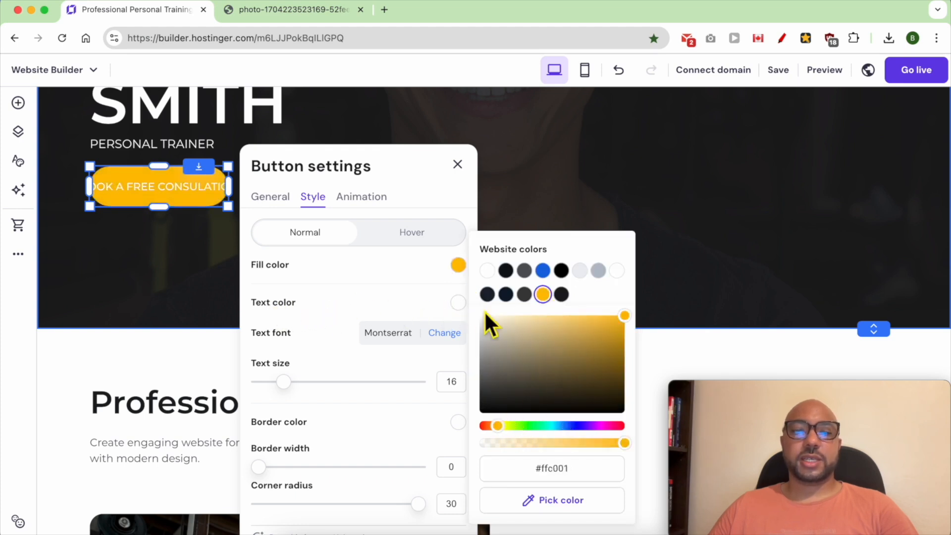
left_click(458, 304)
left_click_drag(530, 374, 465, 435)
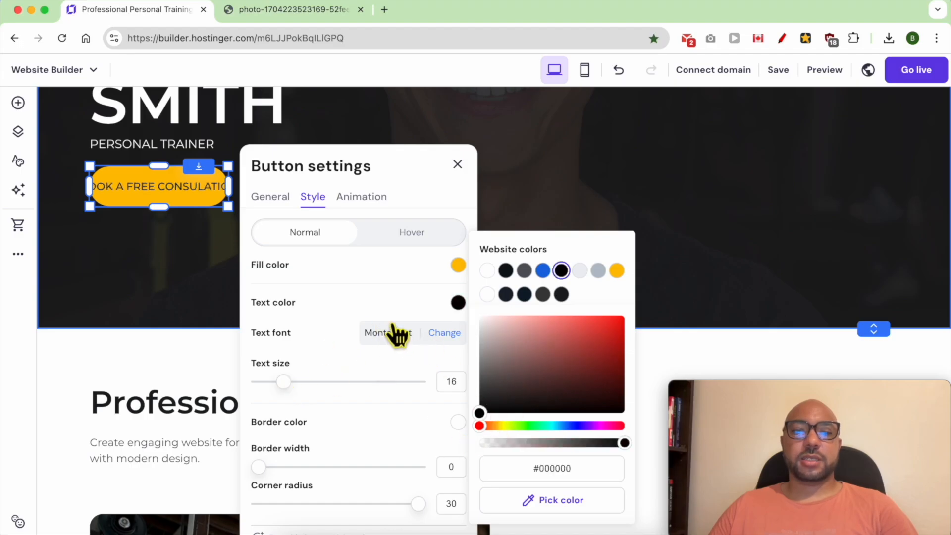
mouse_move(284, 382)
left_mouse_down()
mouse_move(307, 380)
mouse_move(297, 393)
mouse_move(294, 384)
left_mouse_up()
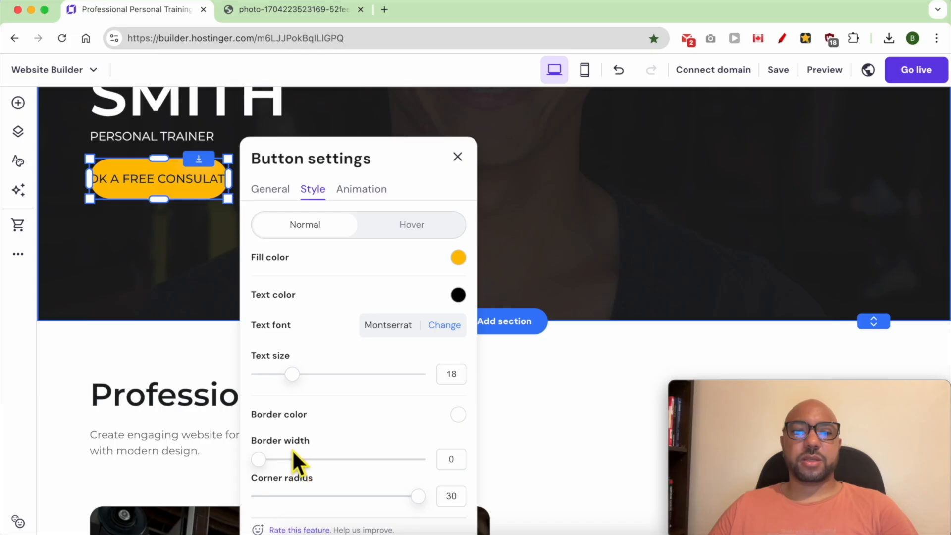
Step: Give the button a dark navy border of width 2 and a corner radius of 27
scroll(293, 449, "down", 1)
left_click(458, 376)
left_click(506, 294)
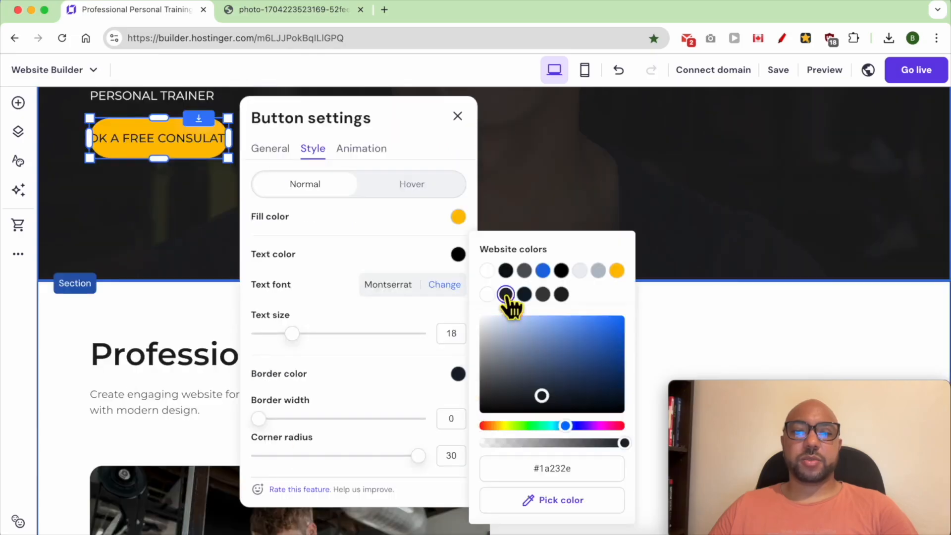
left_click_drag(275, 429, 296, 428)
mouse_move(419, 456)
left_mouse_down()
mouse_move(385, 469)
mouse_move(419, 471)
mouse_move(403, 464)
left_mouse_up()
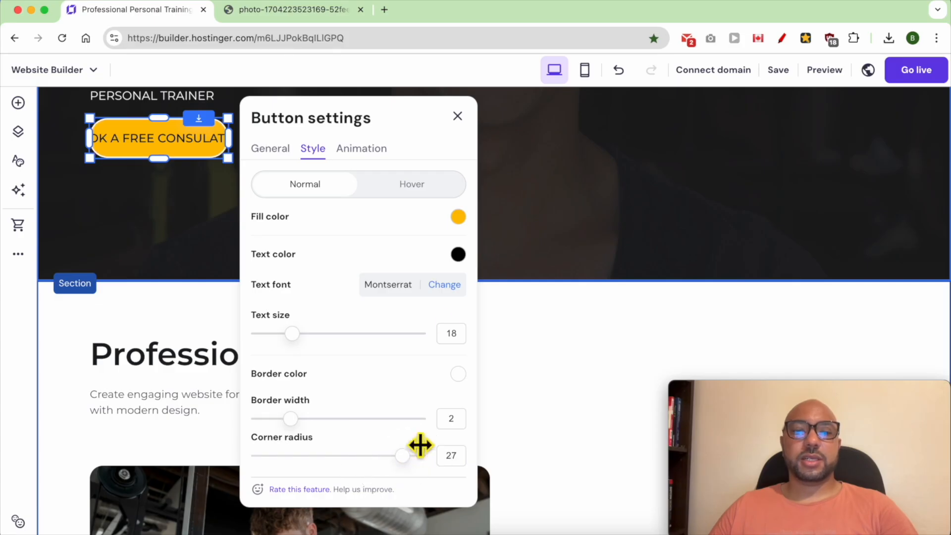
left_click(457, 116)
scroll(293, 270, "up", 2)
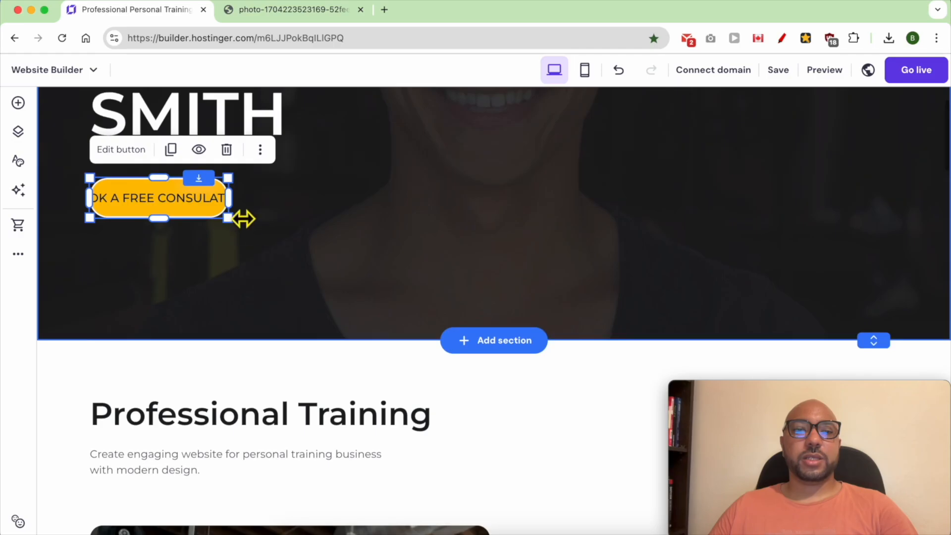
Step: Widen the yellow button so BOOK A FREE CONSULTATION fits on one line, and make it shorter
left_click_drag(231, 219, 305, 241)
left_click_drag(203, 254, 205, 241)
scroll(240, 297, "up", 4)
left_click(532, 378)
scroll(532, 377, "up", 2)
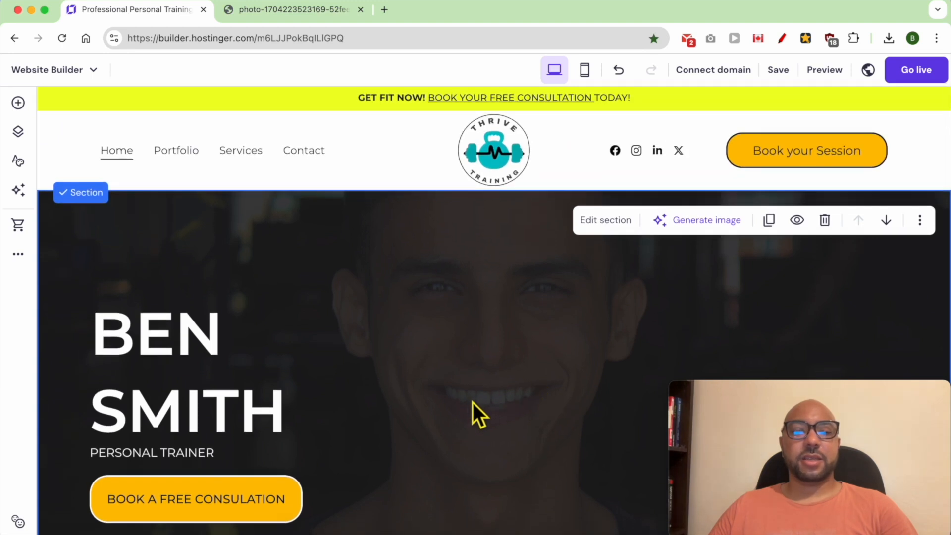
scroll(498, 391, "down", 2)
scroll(498, 391, "up", 2)
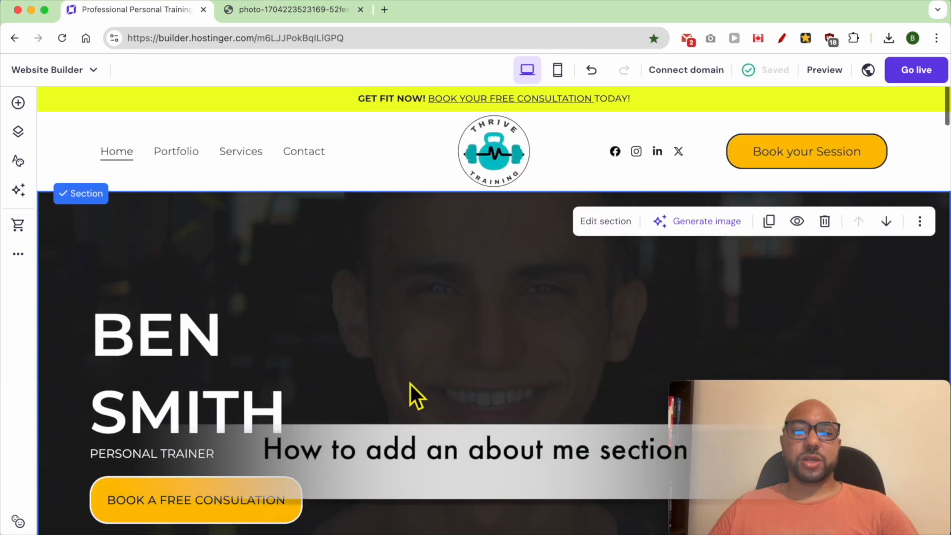
scroll(448, 384, "down", 3)
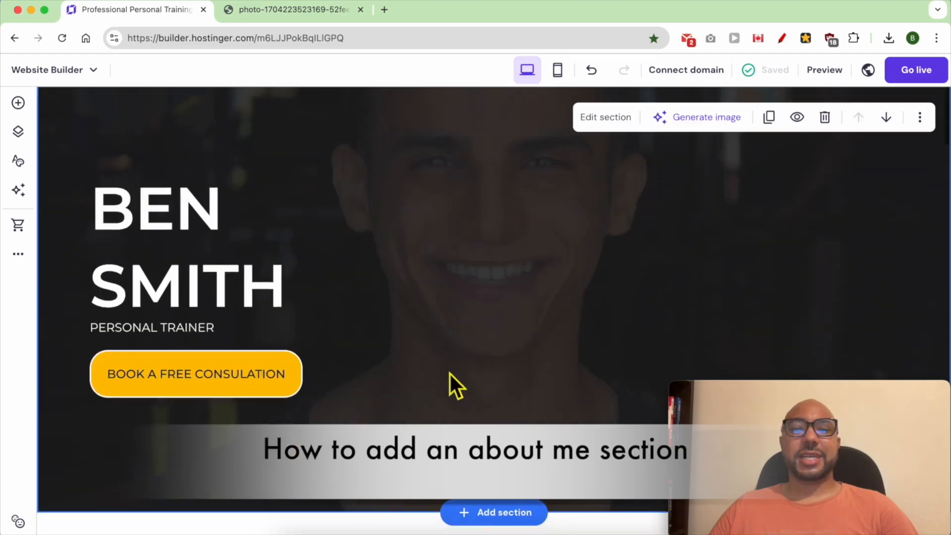
scroll(485, 373, "down", 10)
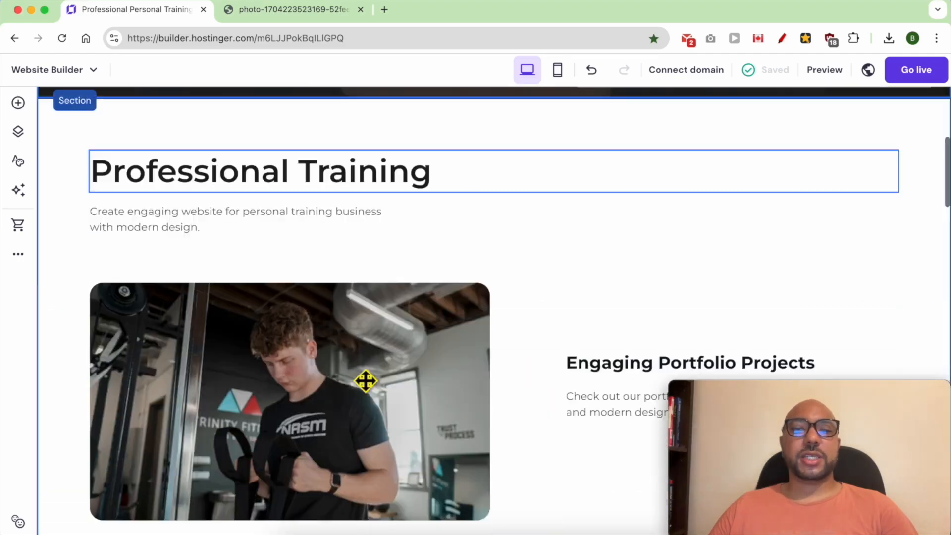
scroll(452, 414, "up", 10)
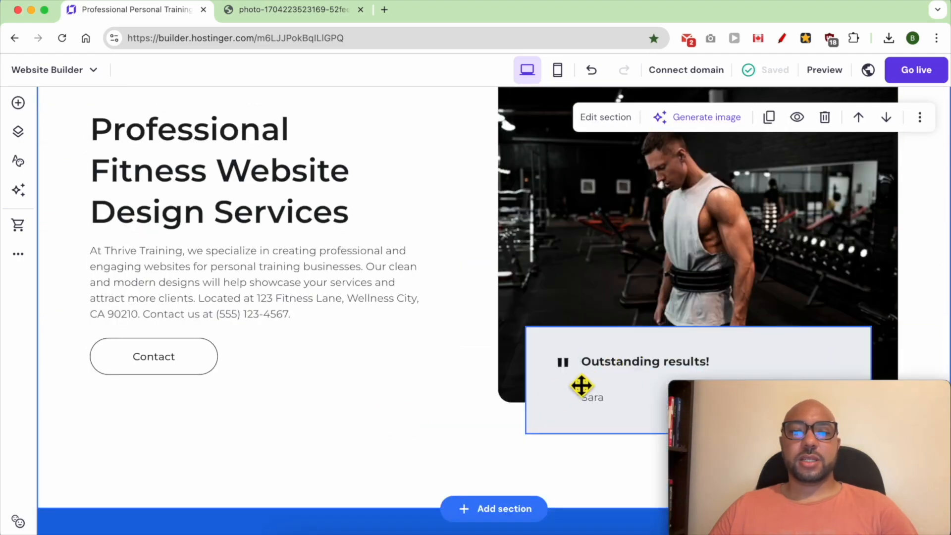
scroll(357, 377, "up", 3)
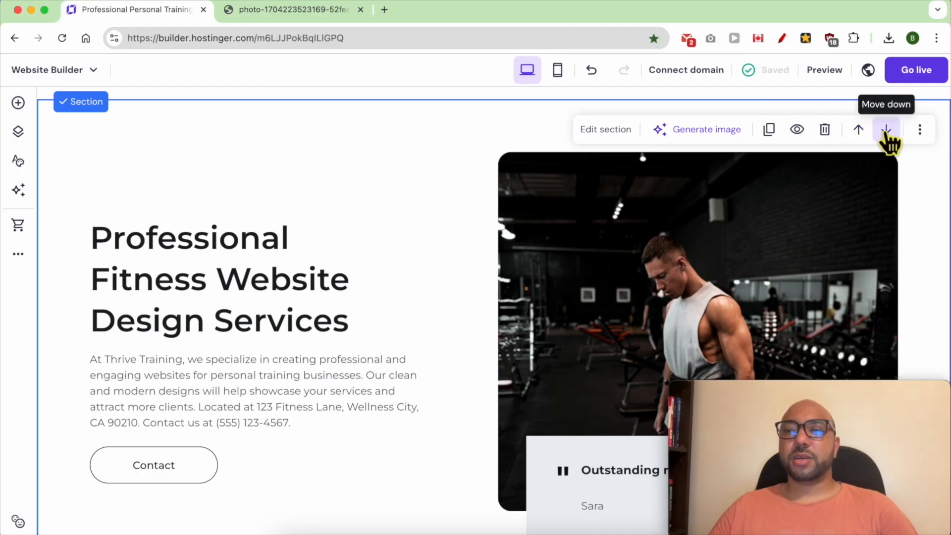
Step: Copy the Professional Fitness Website Design Services section
left_click(920, 131)
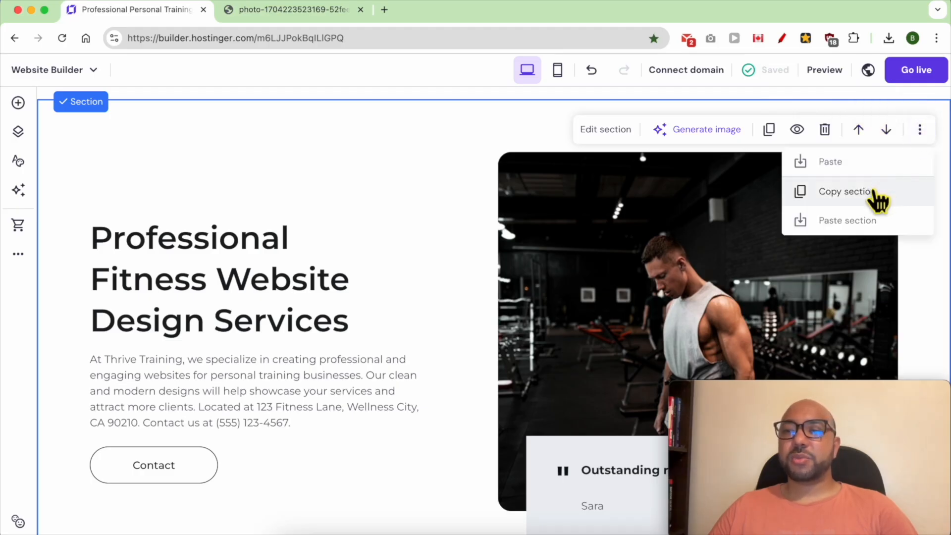
left_click(845, 191)
scroll(877, 213, "down", 15)
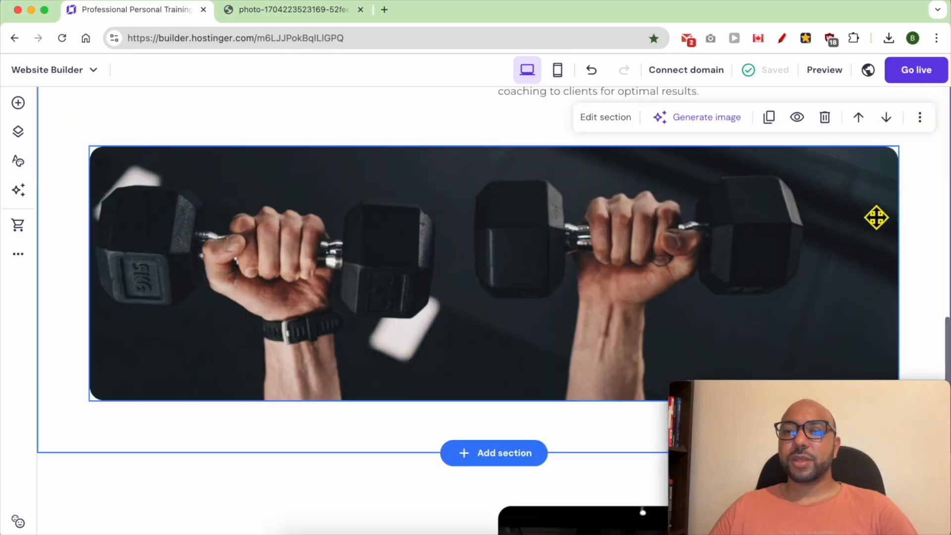
scroll(877, 218, "up", 5)
scroll(875, 217, "up", 10)
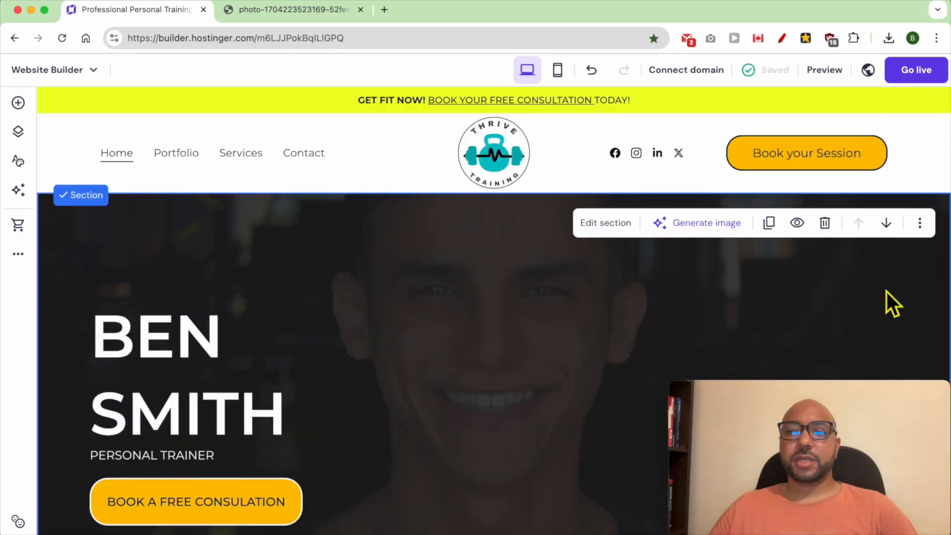
left_click(921, 224)
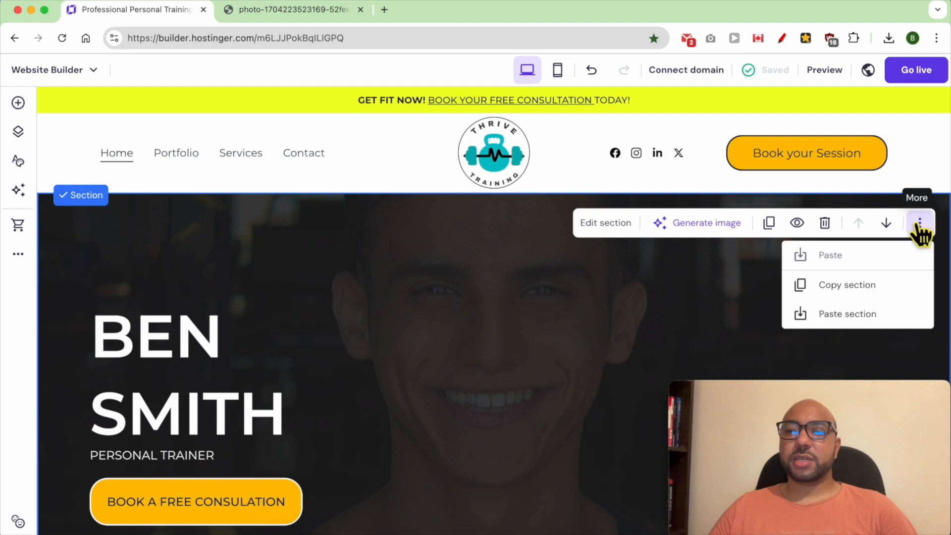
left_click(859, 319)
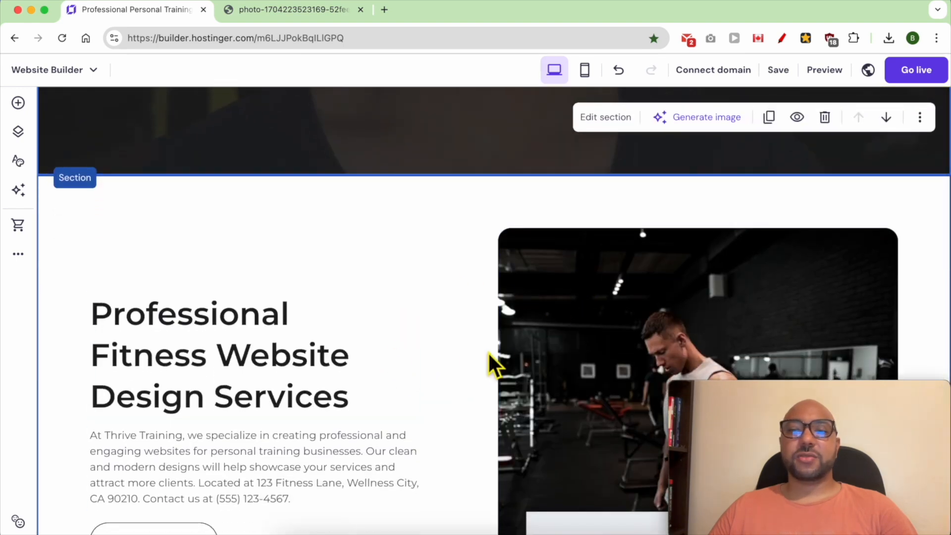
scroll(469, 359, "up", 9)
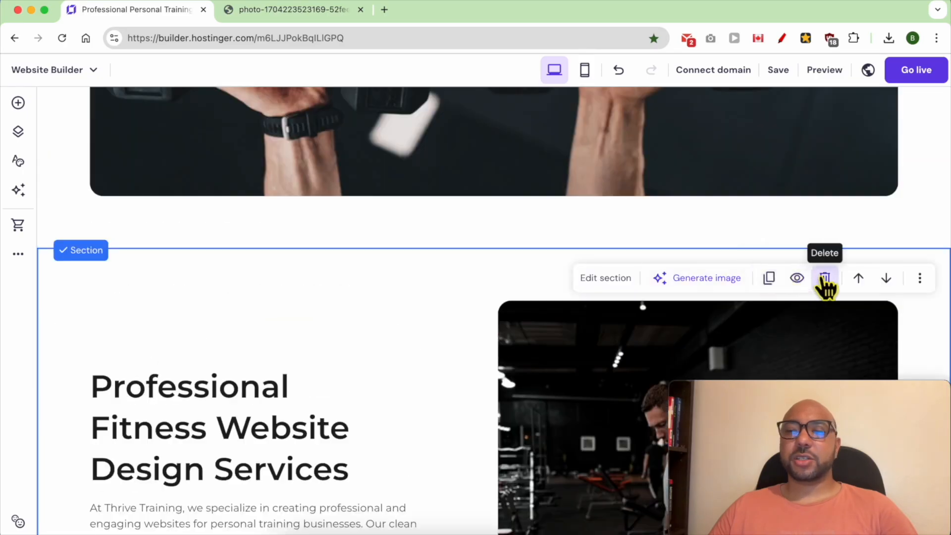
left_click(825, 279)
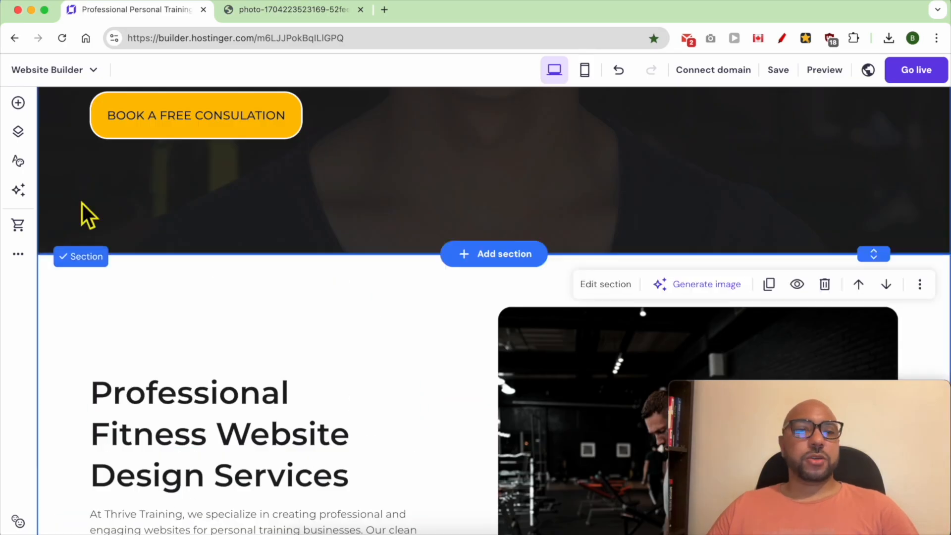
left_click(19, 104)
Step: Add an ABOUT ME text heading to the section and move the existing content below it
left_click_drag(91, 227, 425, 499)
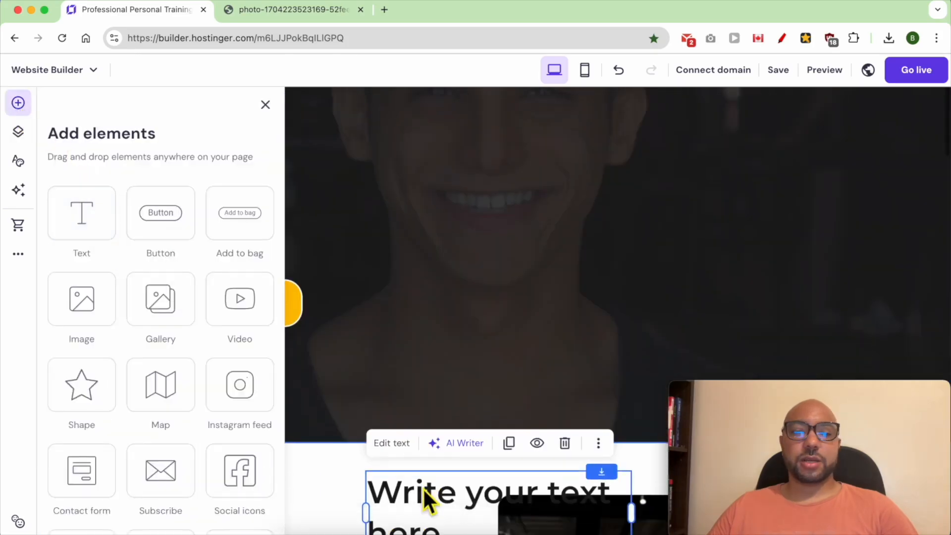
double_click(418, 387)
type("ABOUT ME")
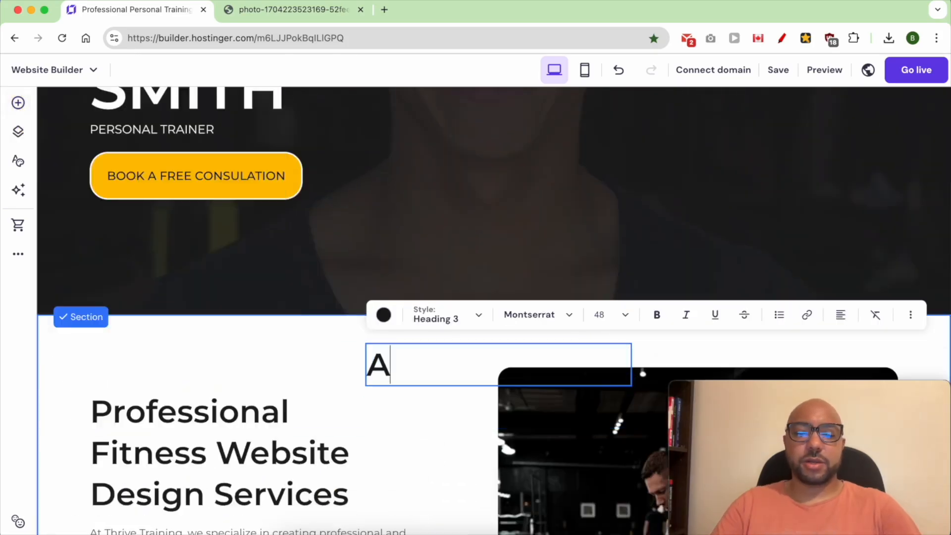
left_click(404, 421)
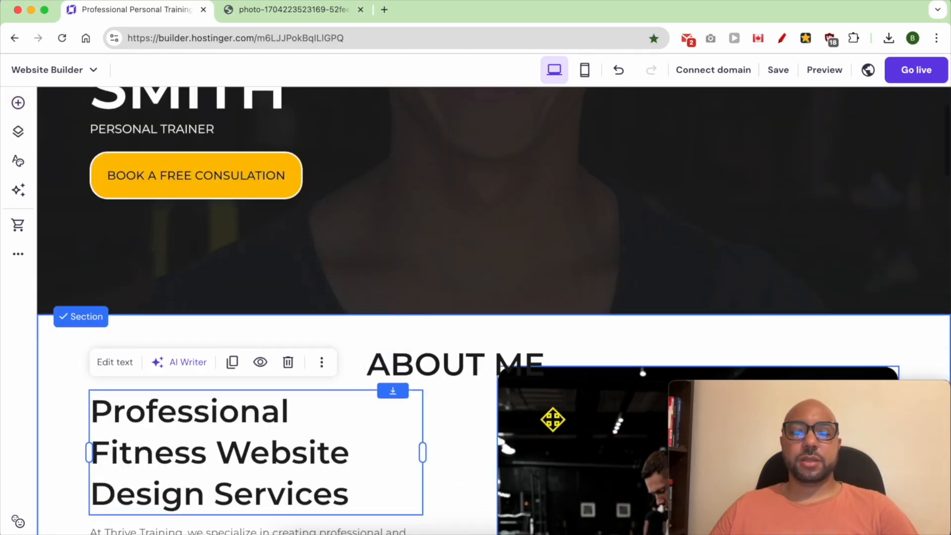
scroll(552, 418, "down", 5)
left_click_drag(516, 519, 159, 238)
left_click_drag(575, 241, 575, 278)
scroll(383, 223, "up", 1)
Step: Change the section's main heading to 'MY NAME IS BEN'
double_click(210, 251)
type("MY ")
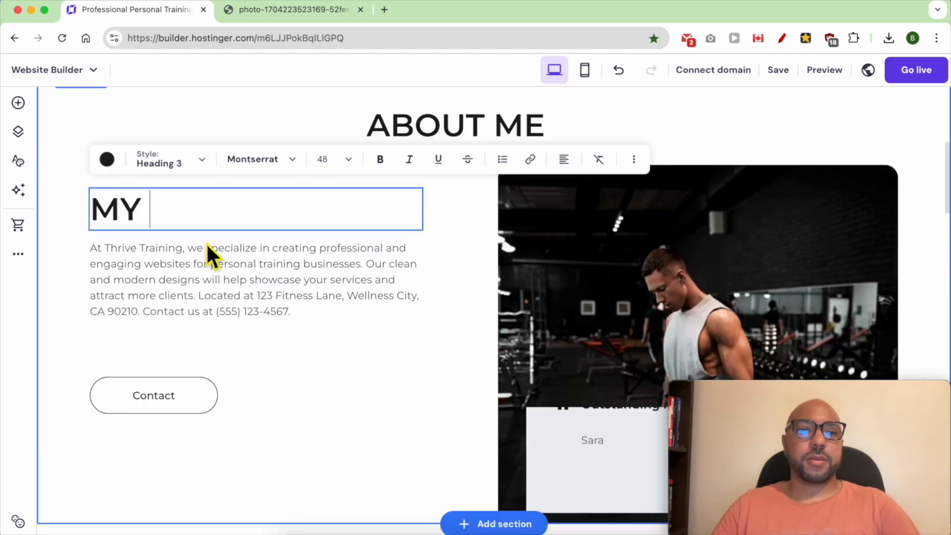
type("NAME IS B")
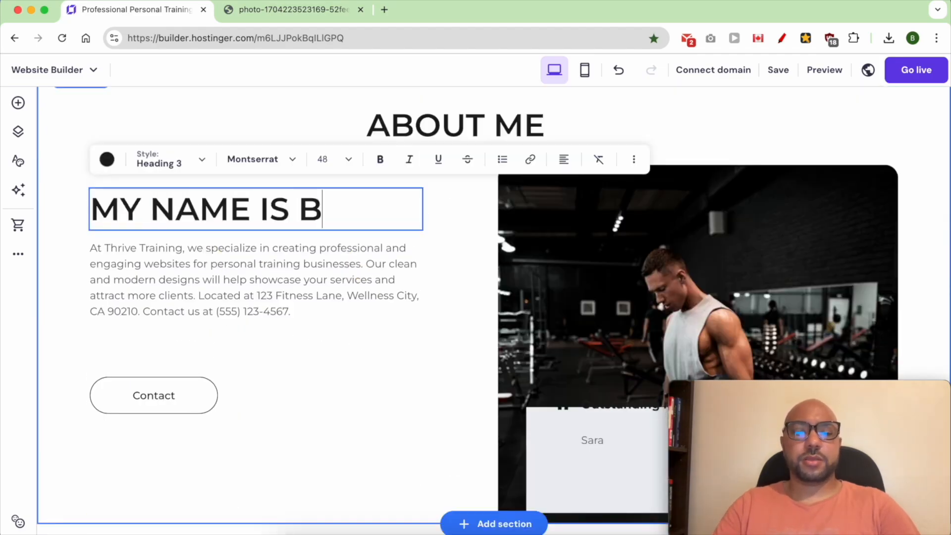
type("EN")
double_click(265, 298)
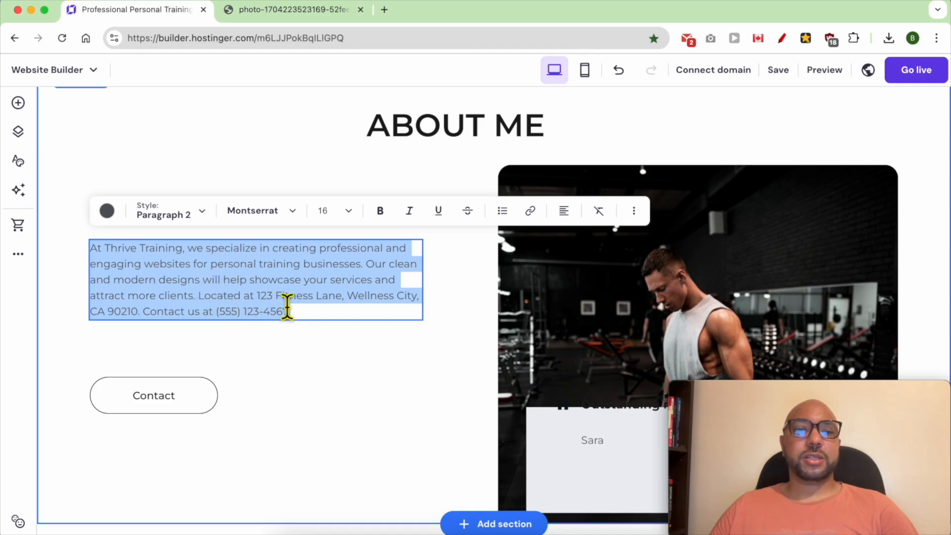
key("Escape")
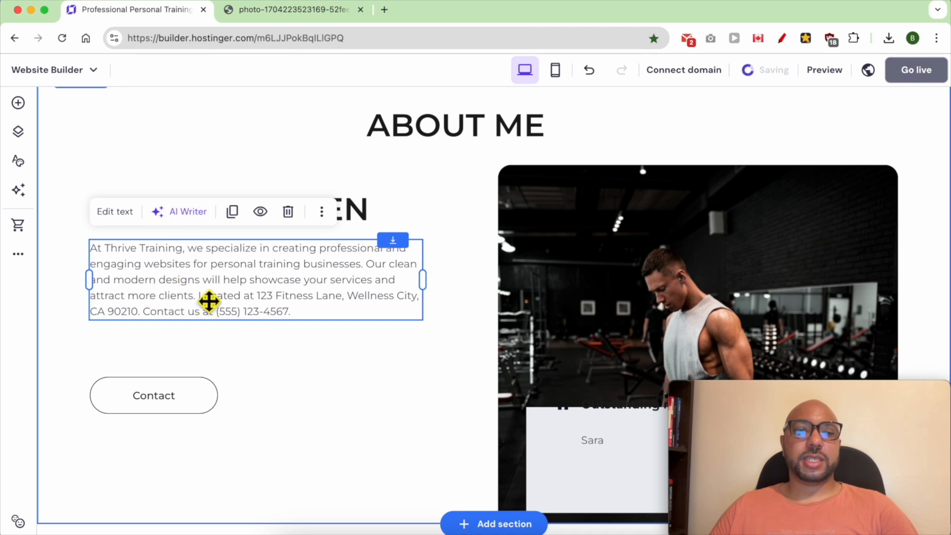
Step: Prompt AI Writer for an about-me intro for a personal trainer and create the text
left_click(188, 213)
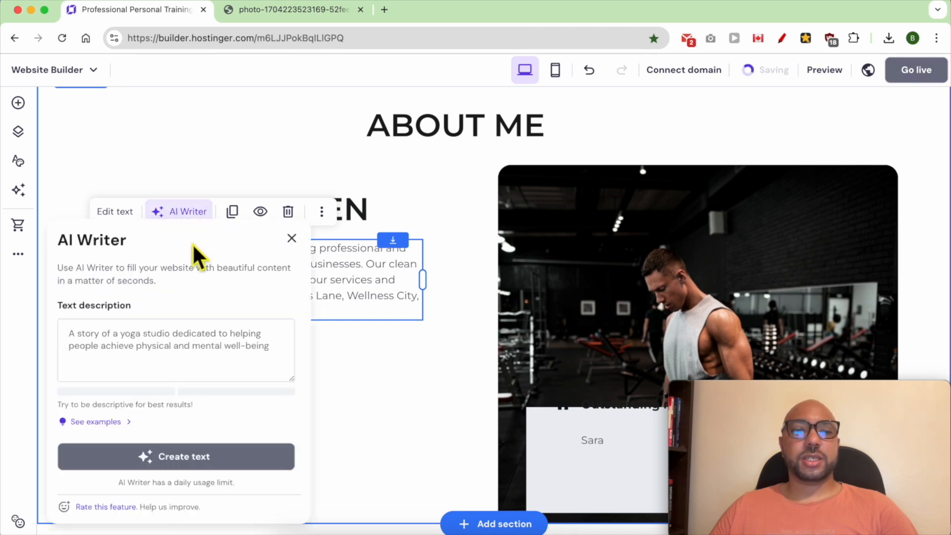
left_click(122, 345)
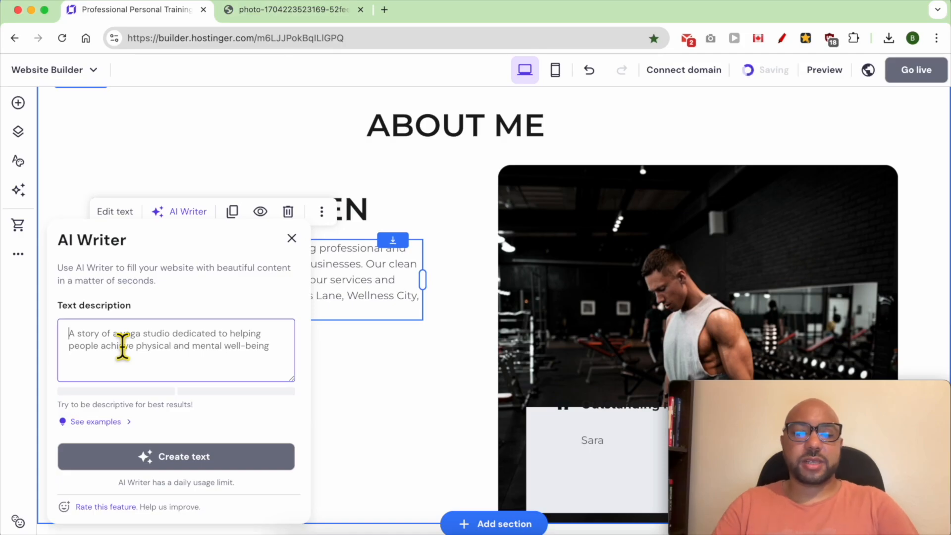
type("write me an about")
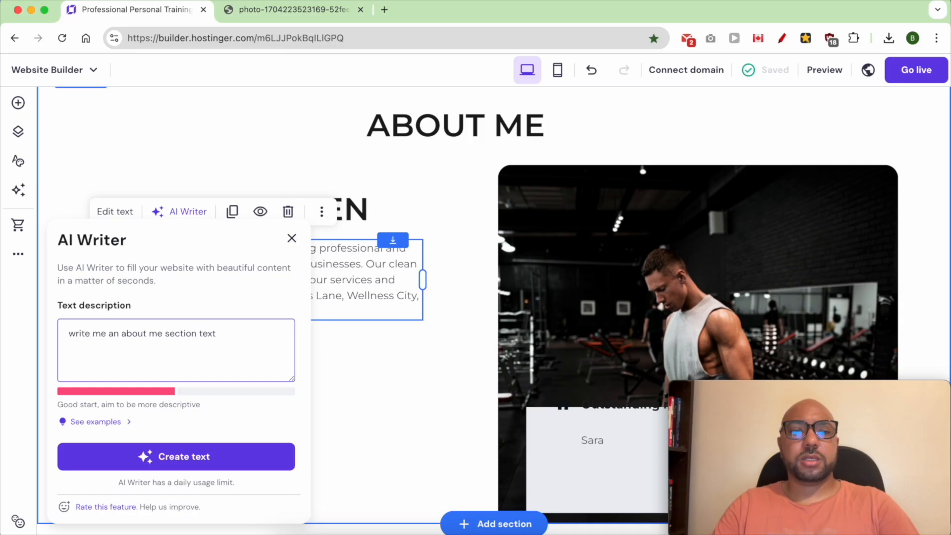
type("me")
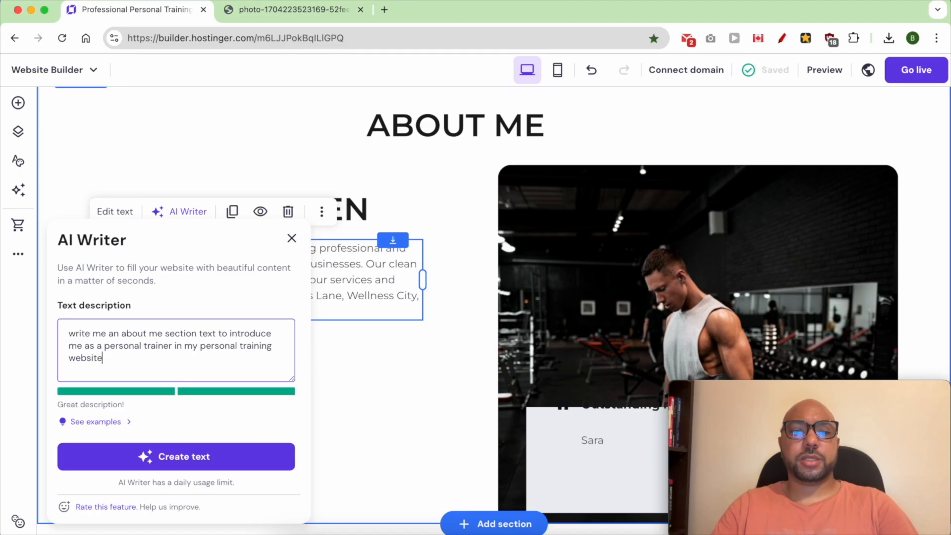
left_click(179, 458)
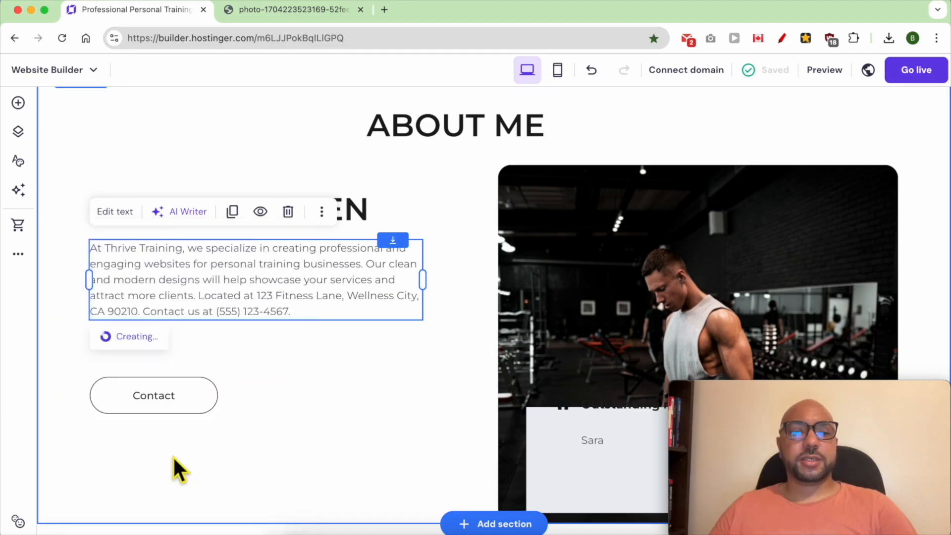
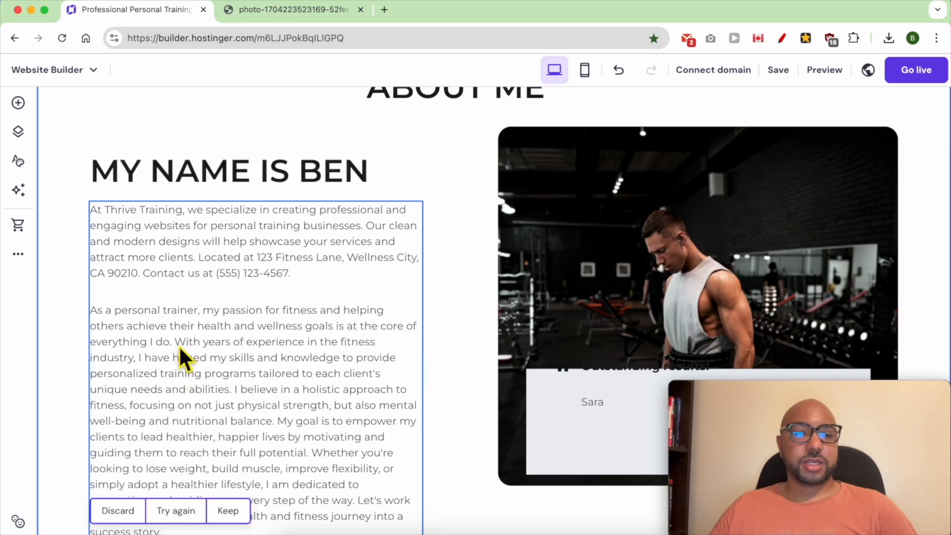
Step: Delete the About Me text's opening and closing sentences and start a new paragraph at 'I believe'
scroll(132, 166, "down", 2)
left_click(115, 136)
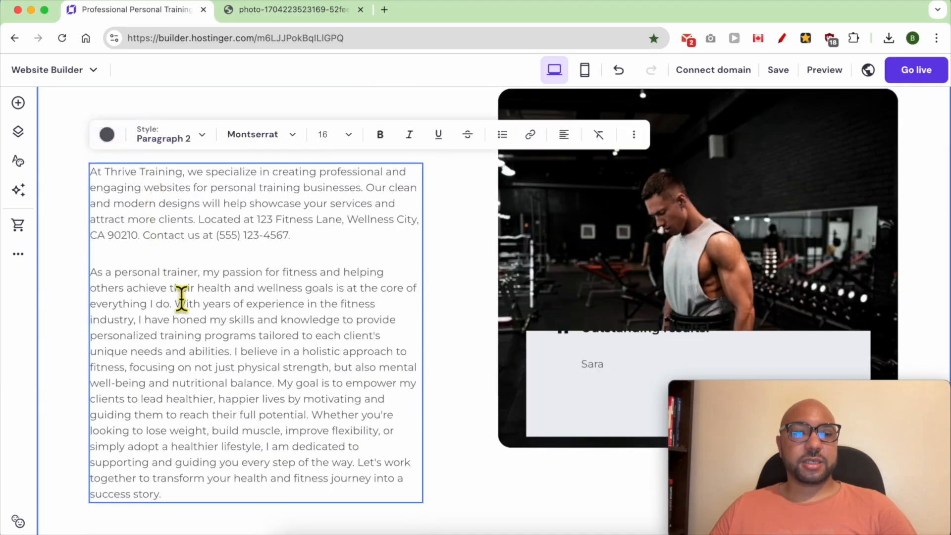
left_click_drag(184, 314, 95, 174)
key("BackSpace")
left_click_drag(138, 251, 309, 355)
key("BackSpace")
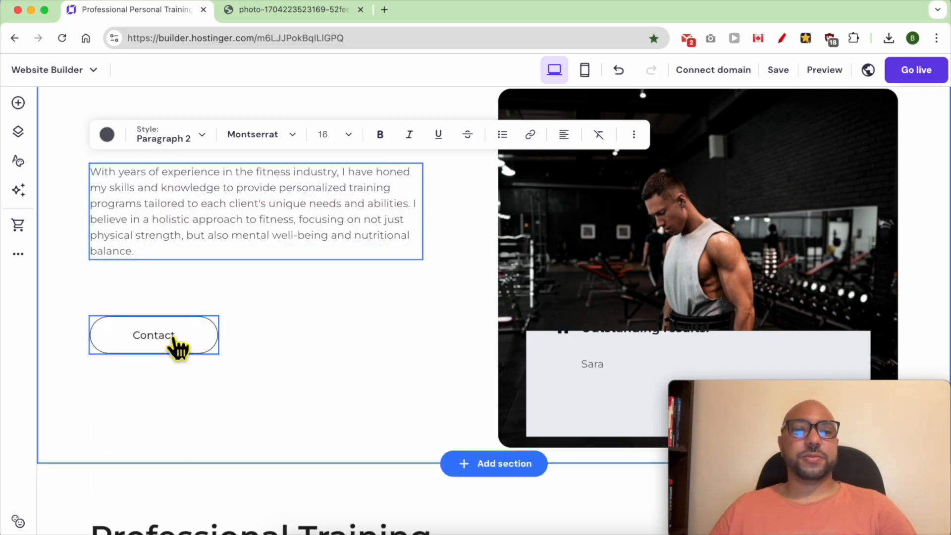
left_click(414, 204)
key("Return")
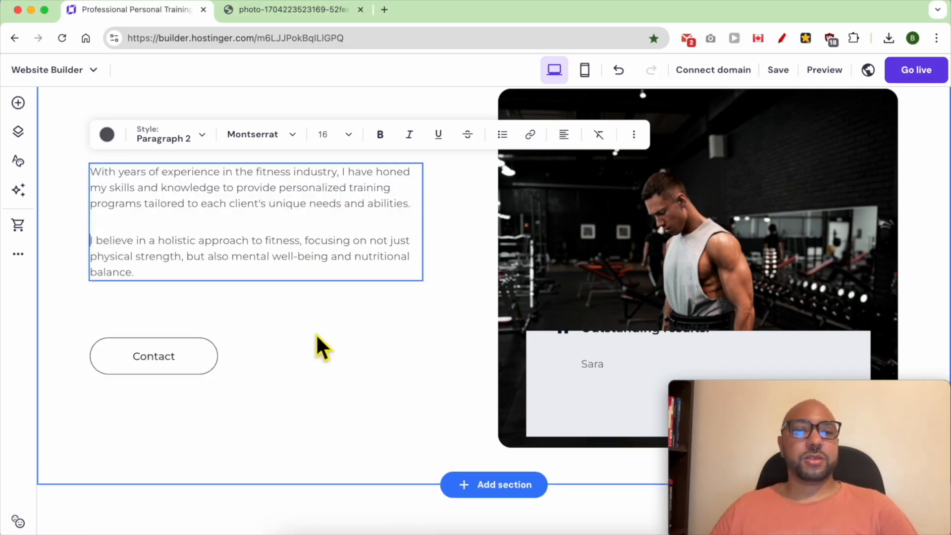
Step: Move the Contact button up beneath the two remaining paragraphs
scroll(317, 332, "up", 3)
left_click_drag(194, 477, 200, 447)
left_click(275, 447)
left_click(171, 394)
scroll(171, 395, "down", 1)
left_click(171, 396)
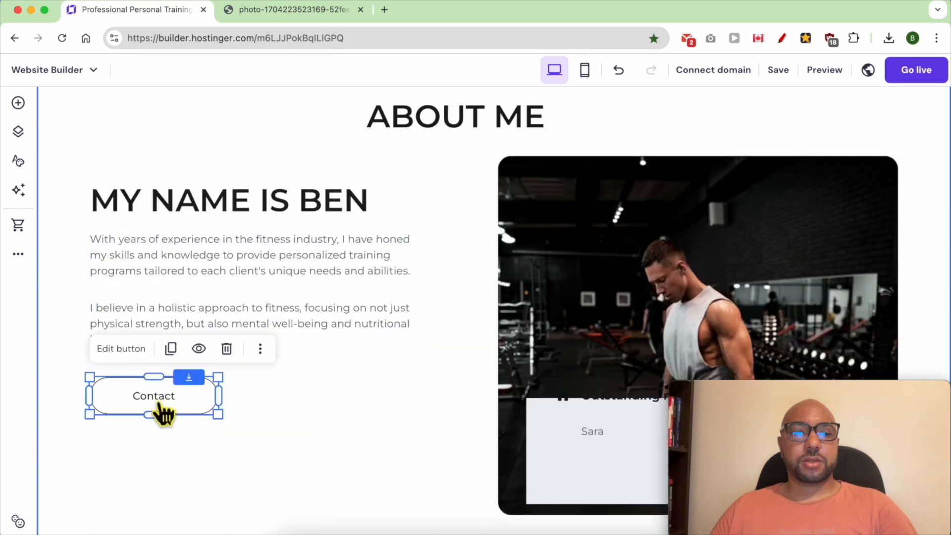
Step: Change the About Me button's label to 'Contact me'
double_click(166, 401)
left_click(314, 299)
left_click(141, 458)
Step: Delete the grey Outstanding results testimonial card and the Sara caption from the photo
scroll(483, 421, "down", 2)
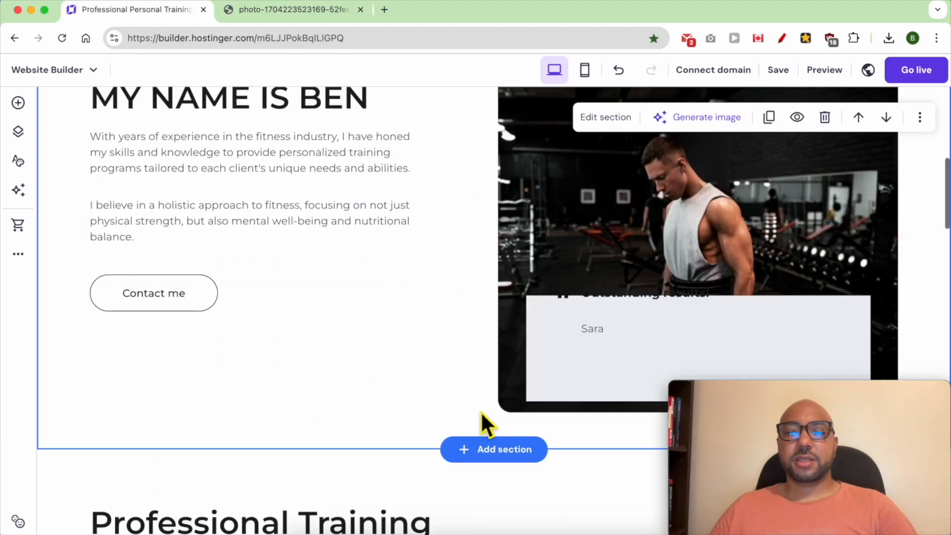
left_click(635, 331)
left_click(573, 332)
mouse_move(573, 331)
left_mouse_down()
mouse_move(572, 362)
mouse_move(571, 310)
mouse_move(578, 333)
left_mouse_up()
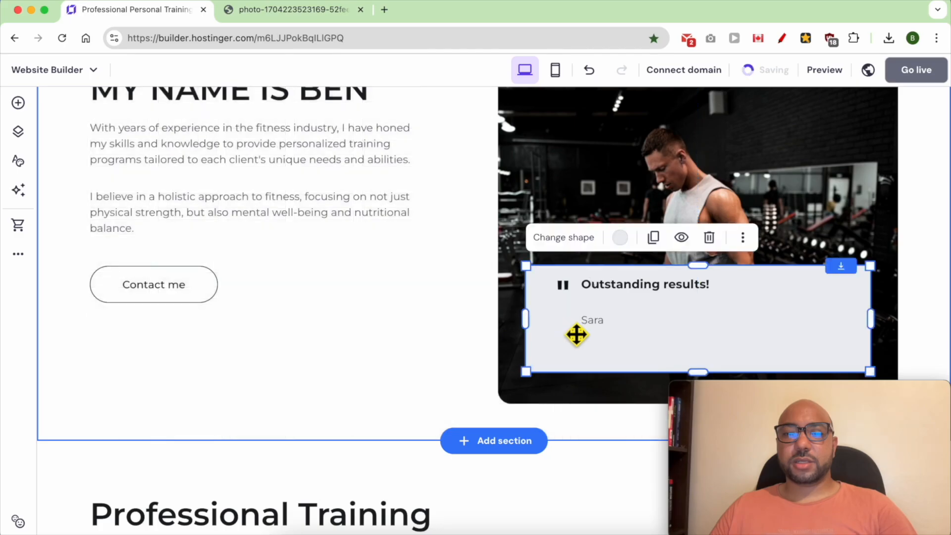
left_click(709, 240)
left_click(716, 318)
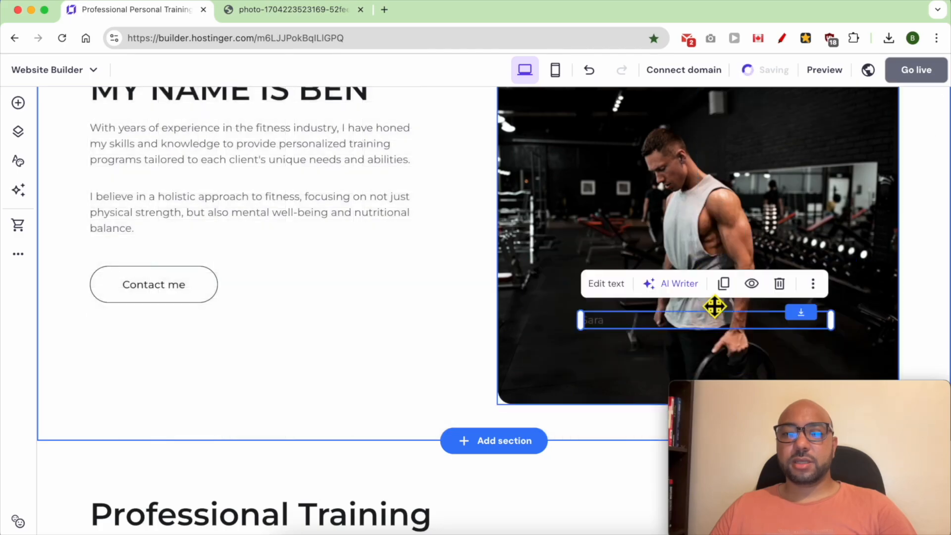
left_click(780, 282)
scroll(535, 327, "up", 1)
left_click(616, 251)
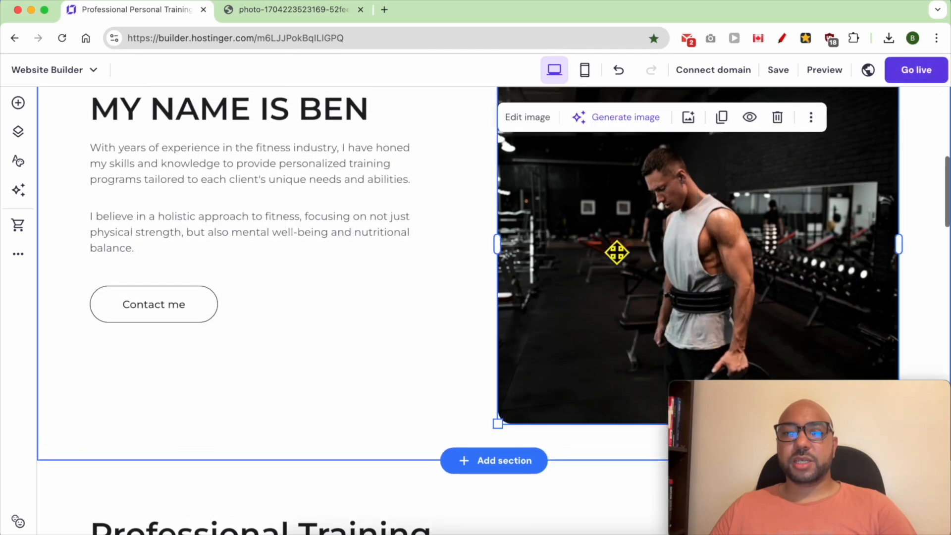
Step: Replace the gym photo with a boxing-gloves photo from Free images
left_click(545, 124)
left_click(816, 283)
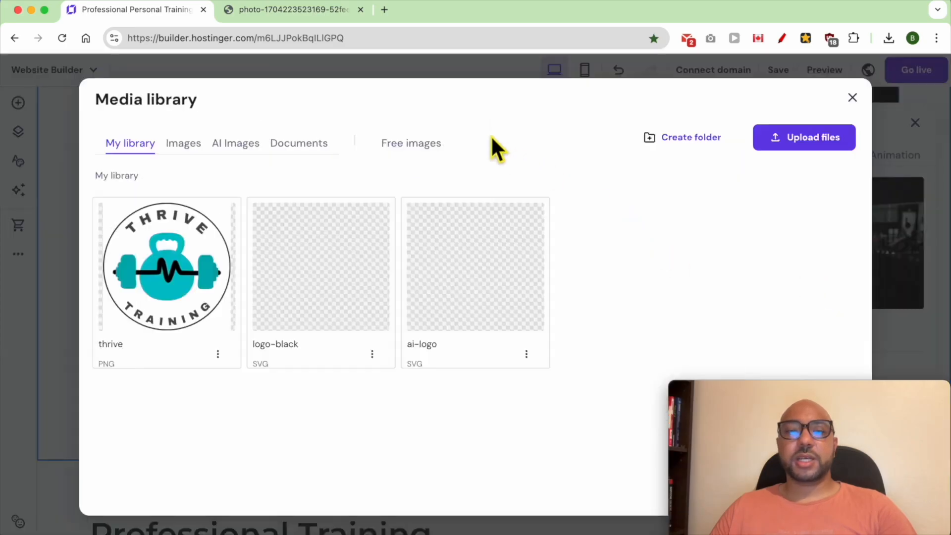
left_click(419, 144)
left_click(291, 312)
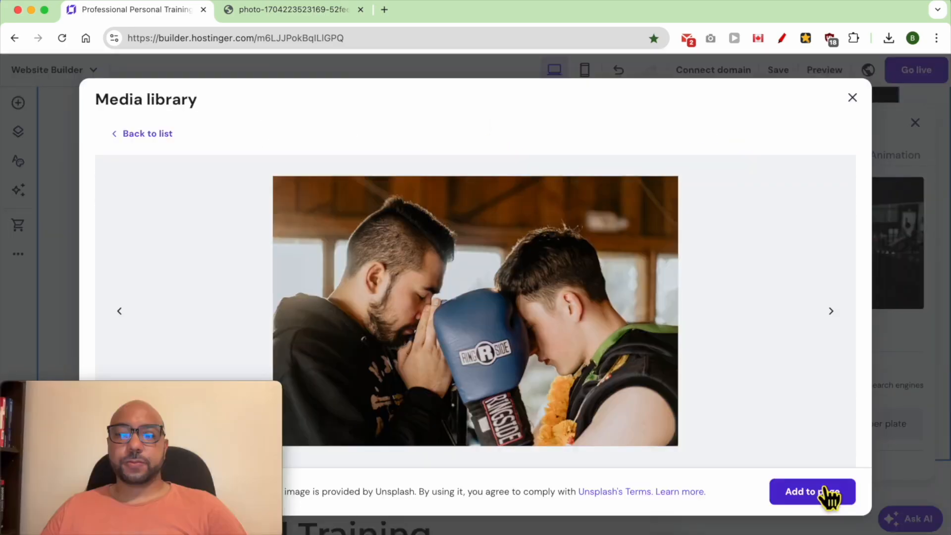
left_click(828, 493)
Step: Shrink the boxing-gloves photo from its corner and shift it to the right
left_click_drag(875, 425, 826, 361)
left_click_drag(684, 275, 732, 283)
scroll(661, 342, "up", 3)
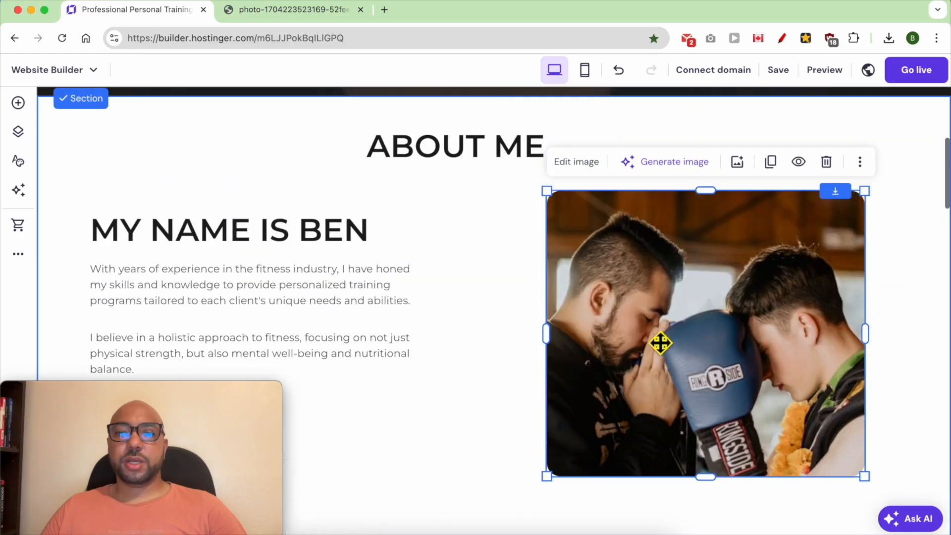
left_click_drag(661, 342, 671, 342)
scroll(498, 316, "down", 3)
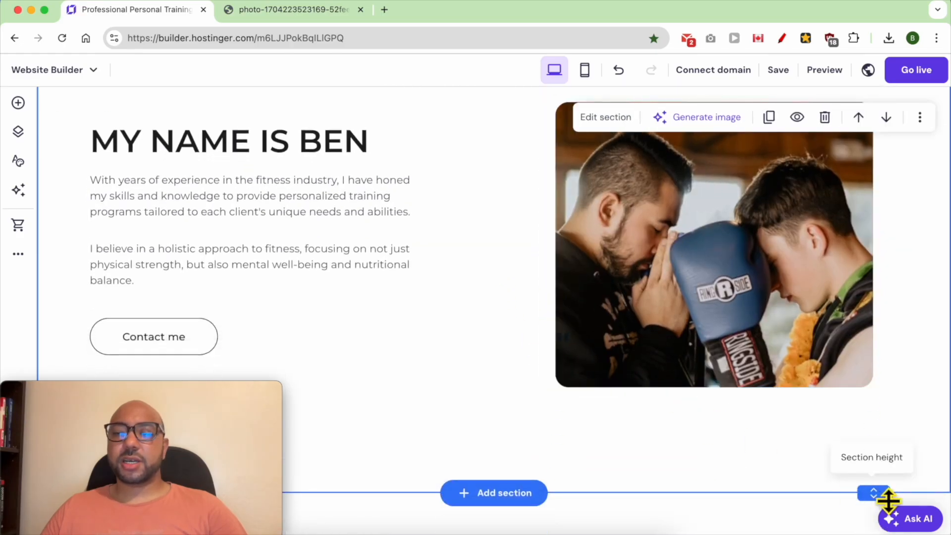
Step: Drag the section height handle up to make About Me shorter
left_click_drag(889, 502, 887, 435)
scroll(503, 334, "up", 4)
scroll(515, 339, "down", 2)
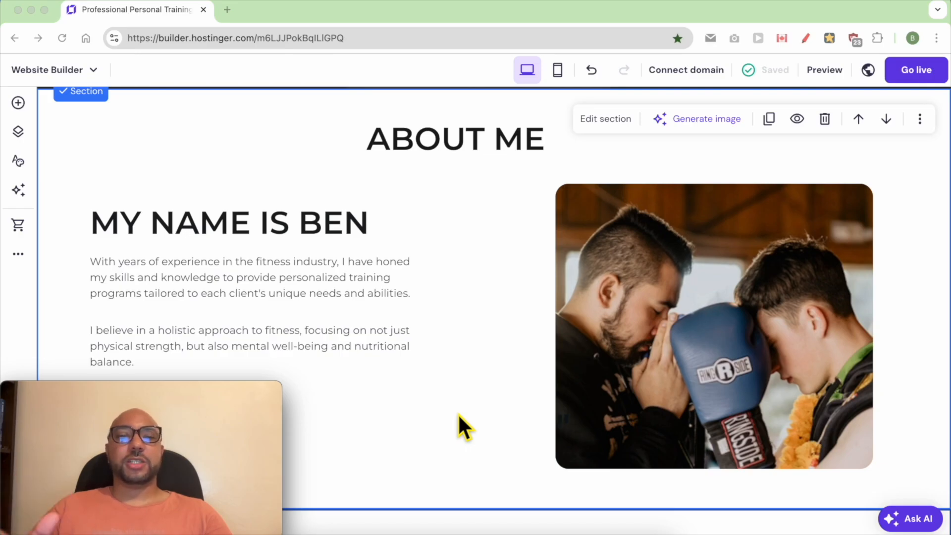
left_click(452, 413)
scroll(452, 417, "down", 5)
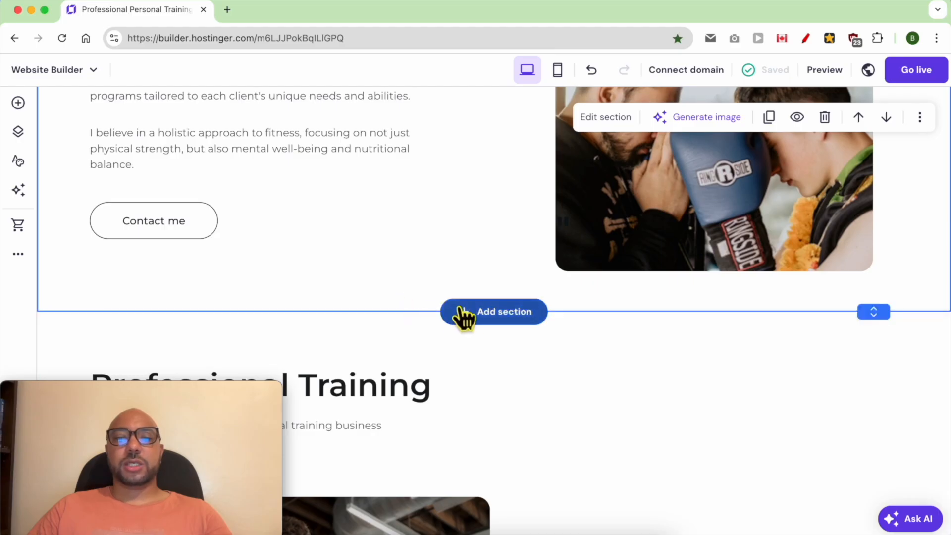
Step: Generate a personal training section covering exercise programs, guidance, motivation and support
left_click(497, 317)
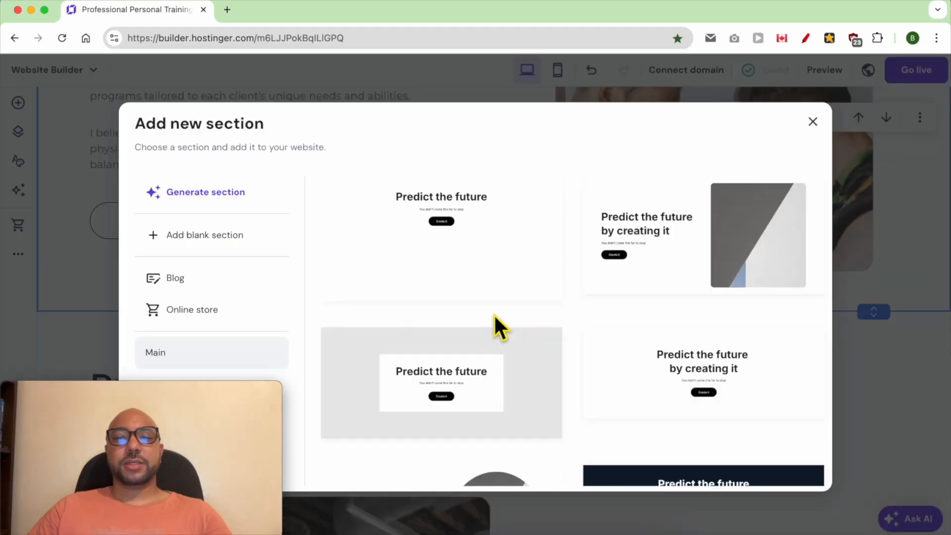
left_click_drag(186, 397, 857, 394)
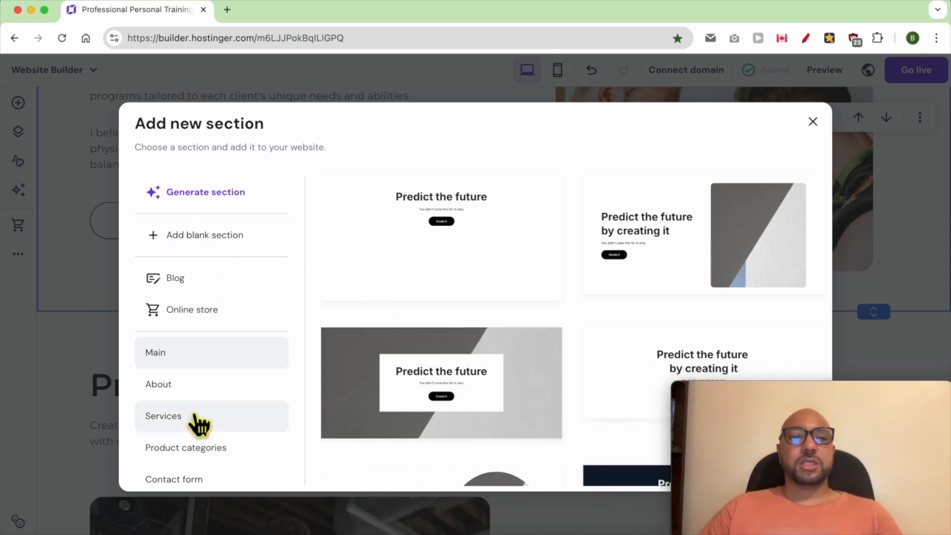
left_click(208, 200)
left_click(351, 278)
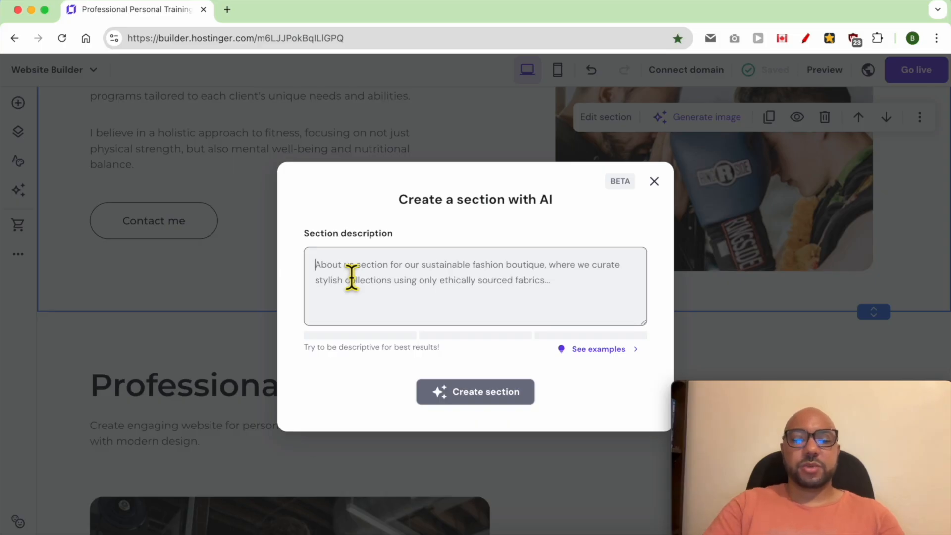
type("cr")
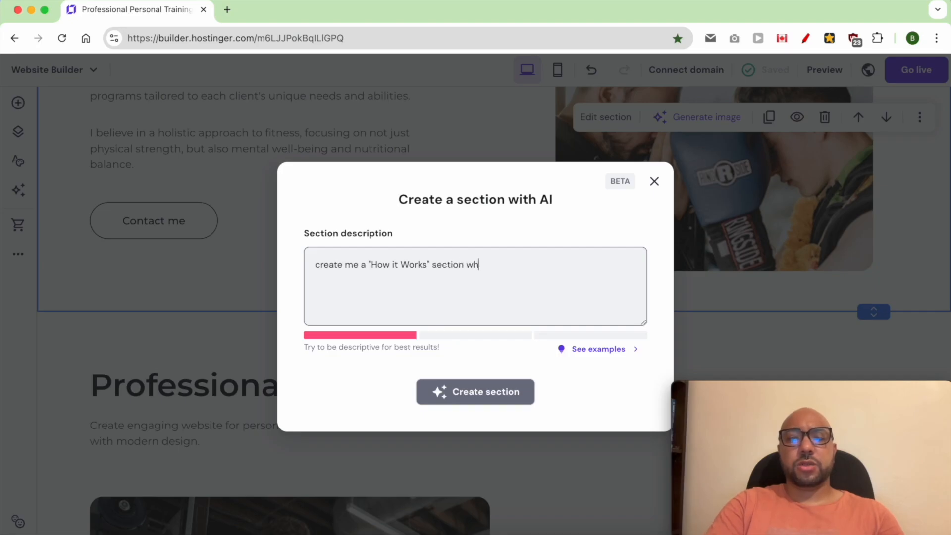
type("pe")
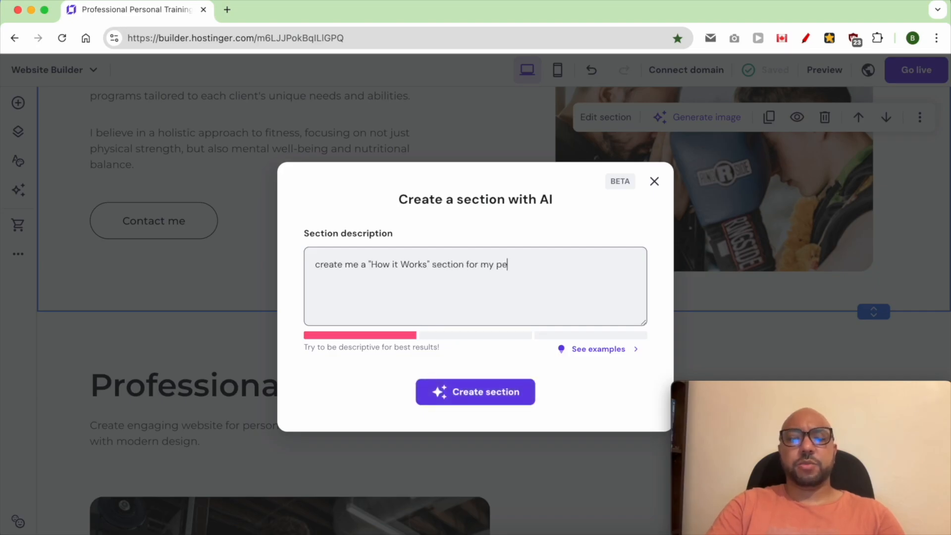
type("rsonal traini")
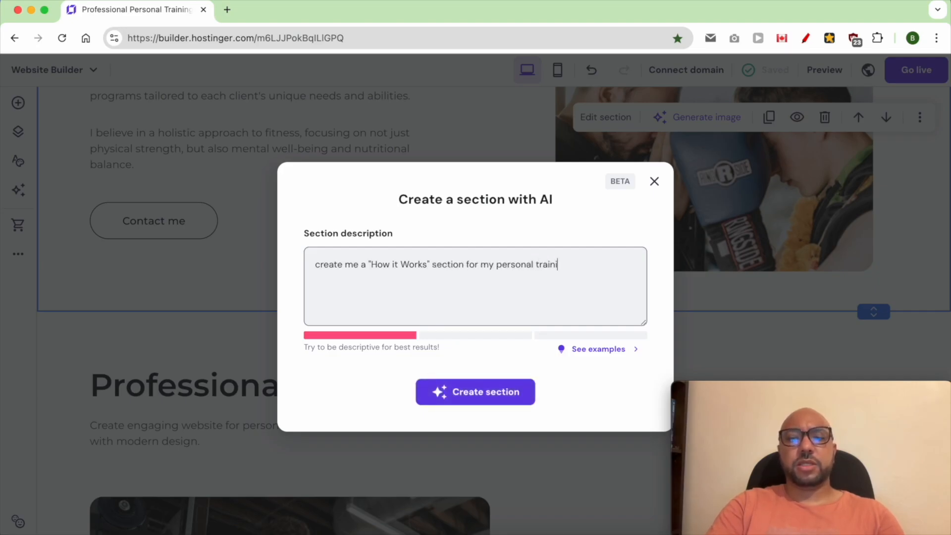
type("ng website to")
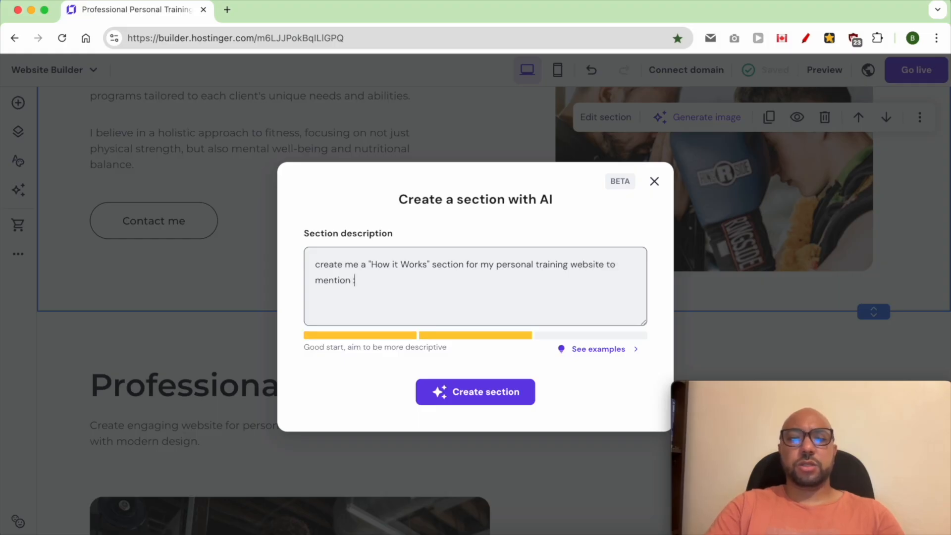
type("personalized exercise programs, guidance, motivation, and support.")
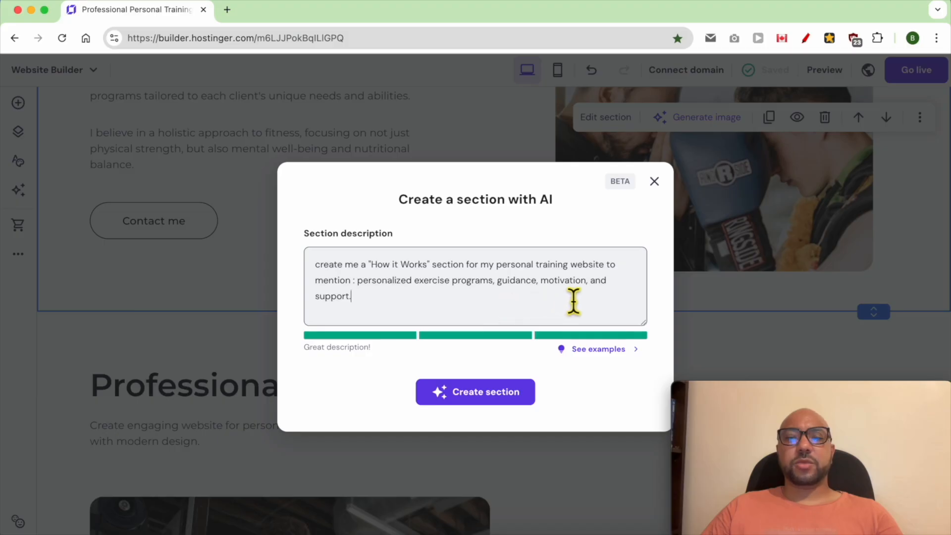
triple_click(348, 349)
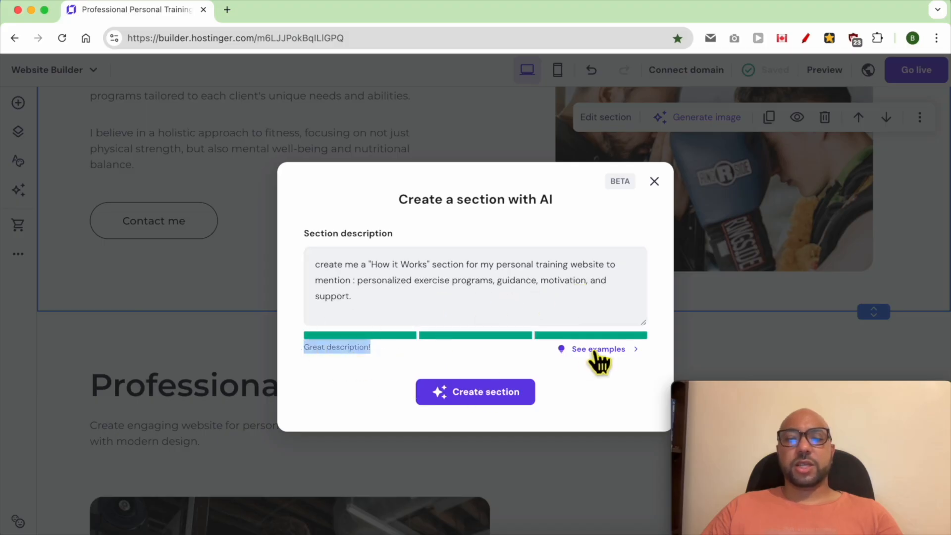
left_click(597, 350)
double_click(454, 365)
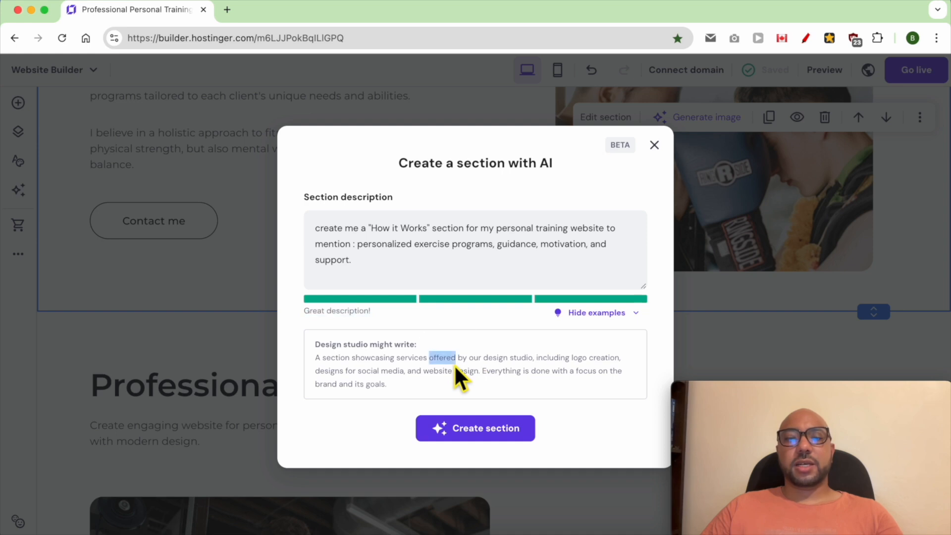
triple_click(469, 367)
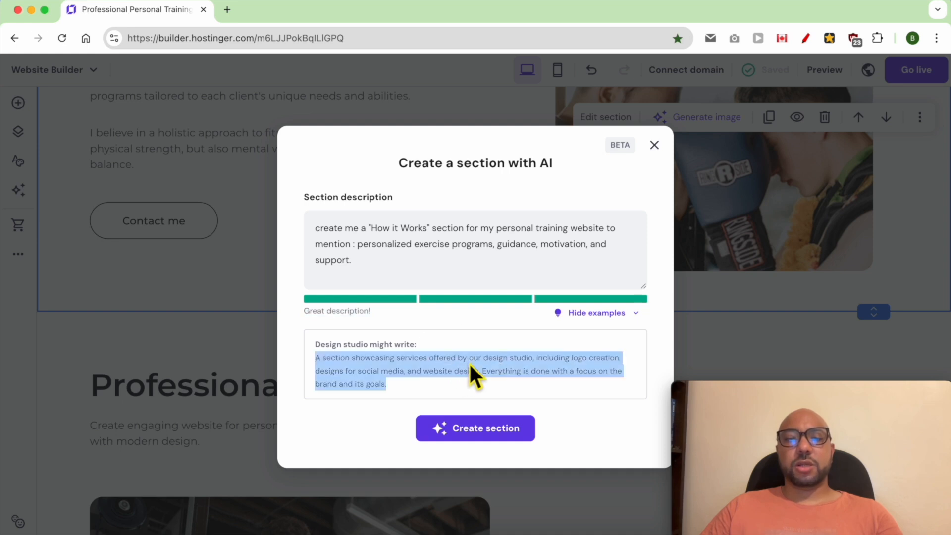
left_click(480, 432)
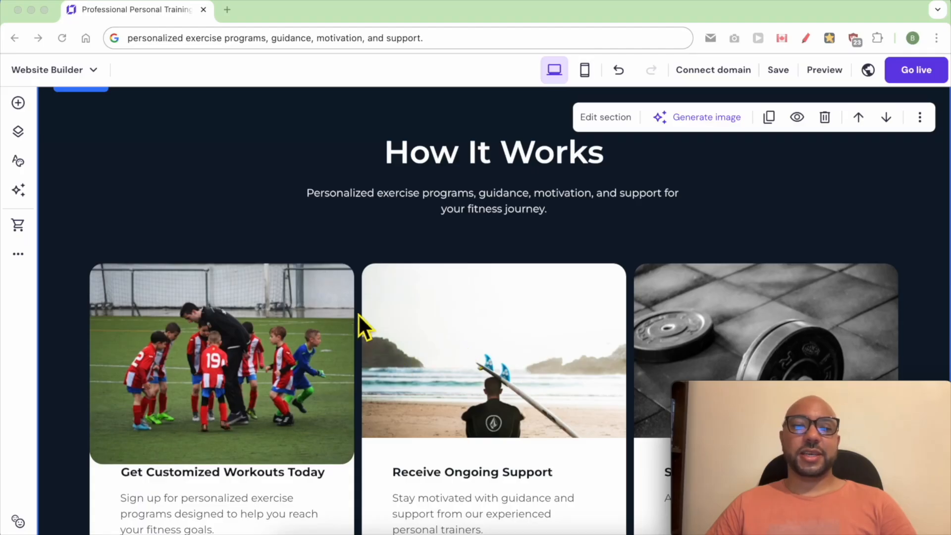
Step: Retype the new section's heading as 'HOW IT WORKS'
left_click(398, 249)
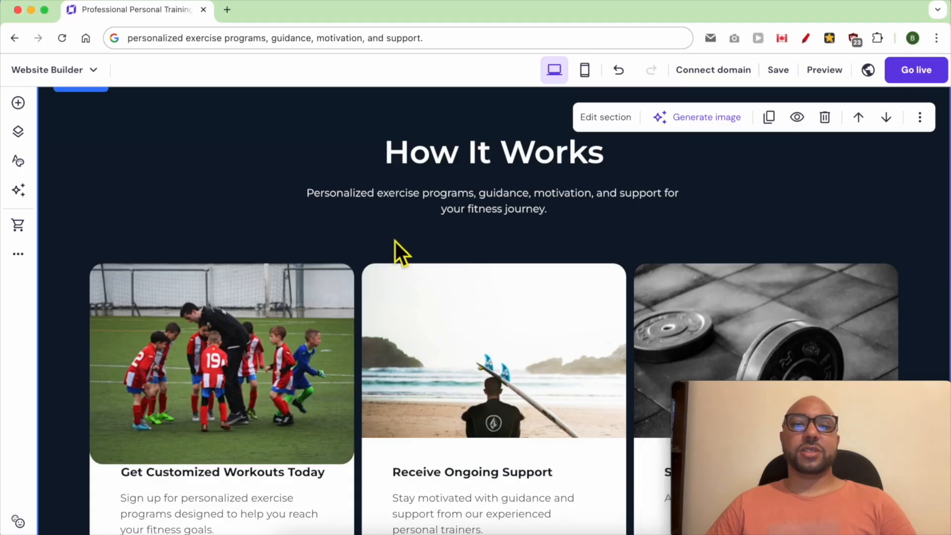
triple_click(486, 158)
type("HOW IT WORKS")
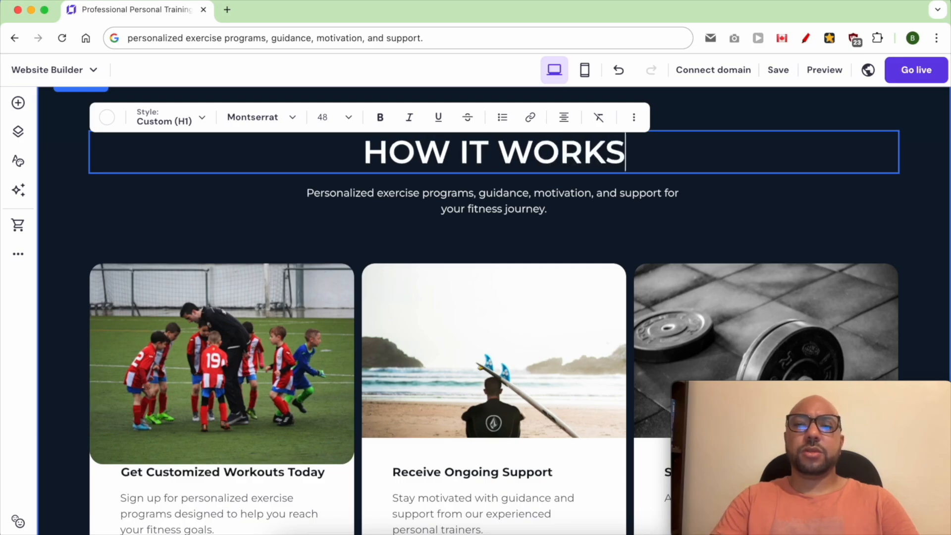
Step: Edit the opening words of the intro text and delete the third card's background shape
left_click(404, 211)
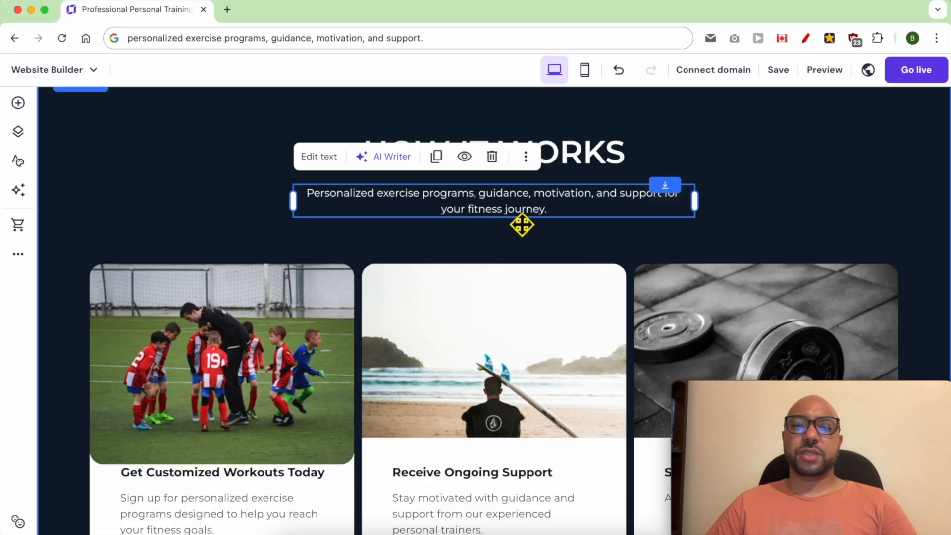
scroll(298, 295, "down", 3)
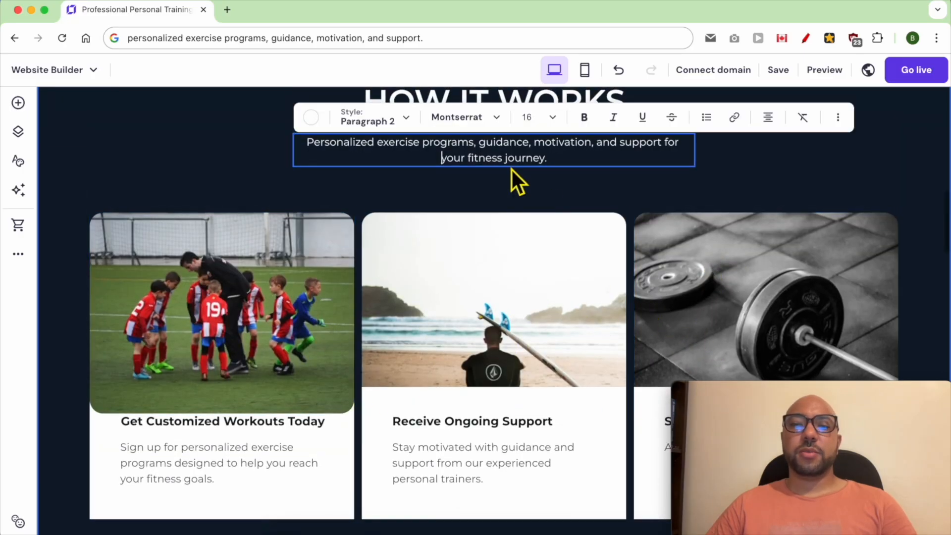
left_click(379, 146)
left_click_drag(307, 149, 482, 148)
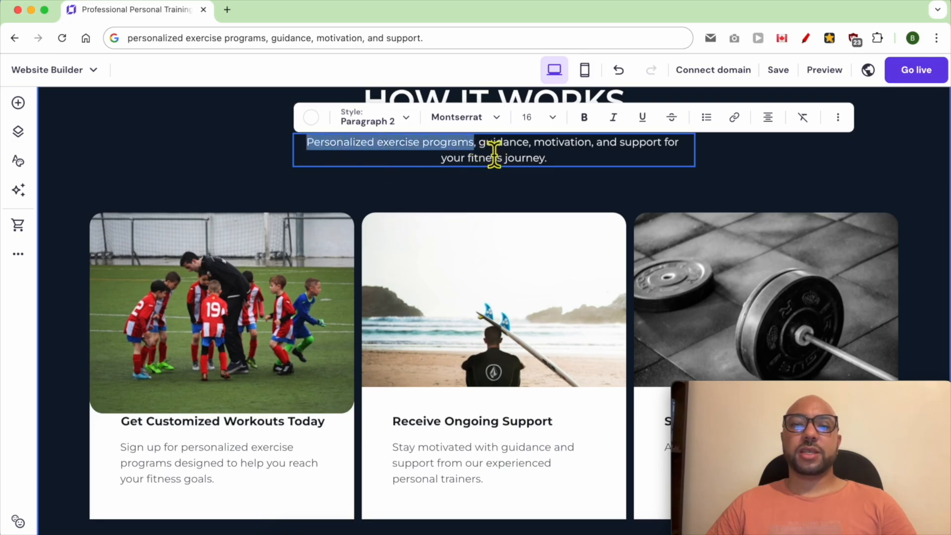
left_click(504, 148)
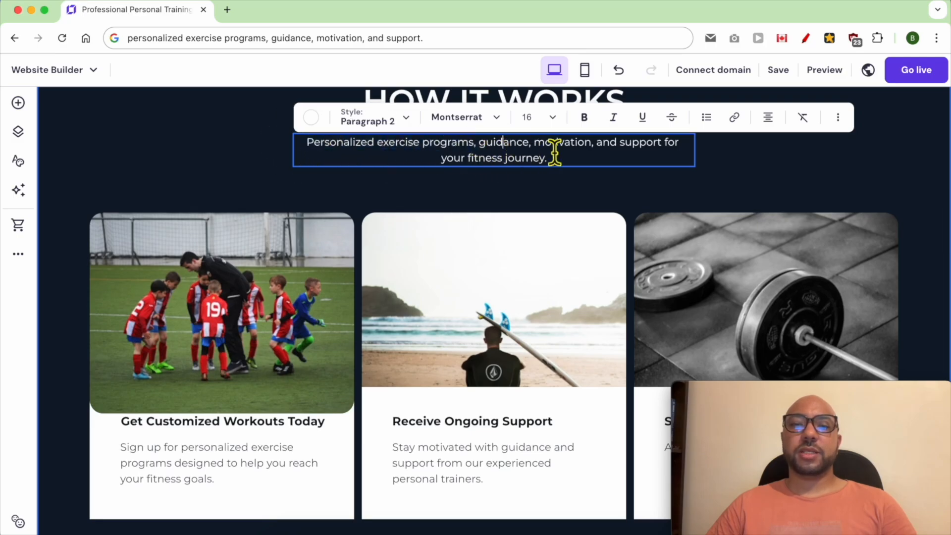
left_click(642, 144)
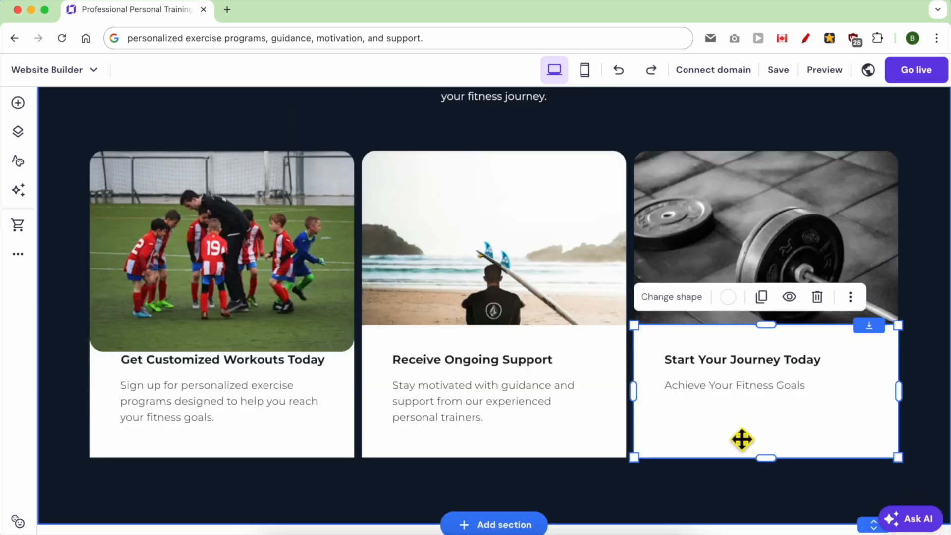
key("Delete")
Step: Delete the second and third cards' images, headings, paragraphs and backgrounds
left_click(711, 389)
key("Delete")
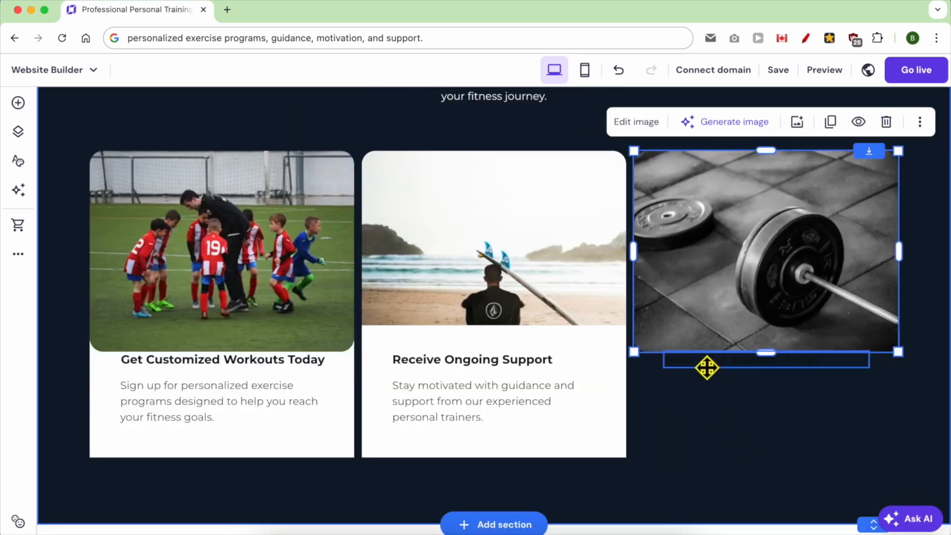
key("Delete")
key("Delete")
left_click(480, 367)
key("Delete")
left_click(476, 410)
key("Delete")
left_click(471, 367)
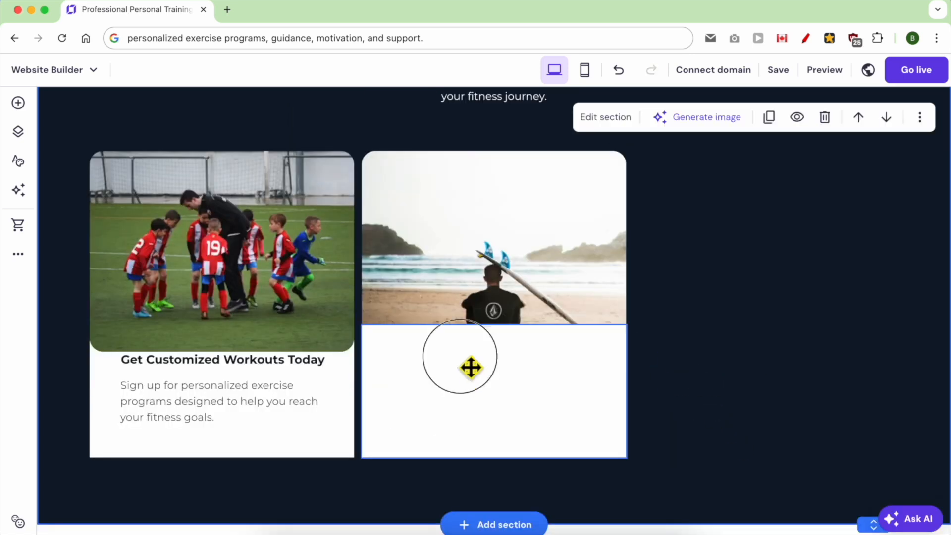
key("Delete")
key("Delete")
Step: Shrink the football image and clear away the stray duplicate copies
left_click(356, 376)
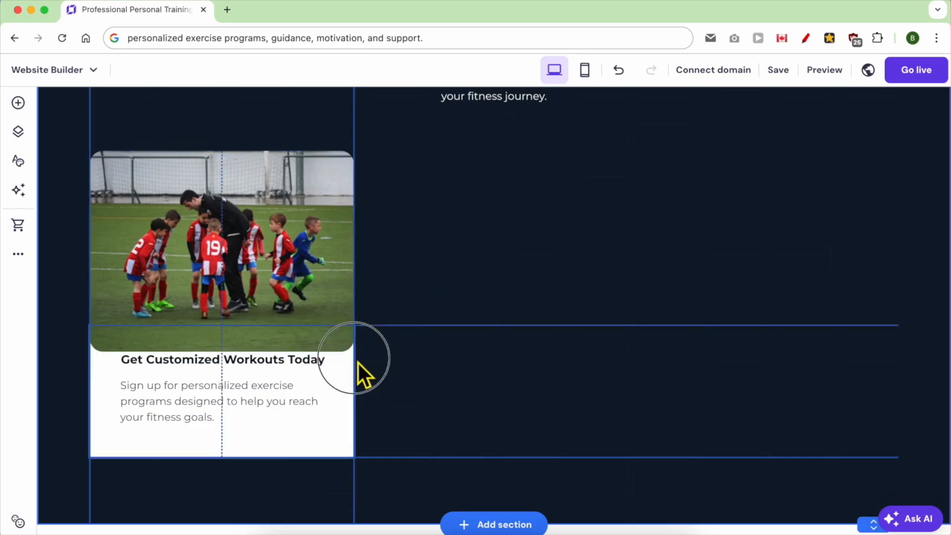
left_click_drag(363, 362, 255, 318)
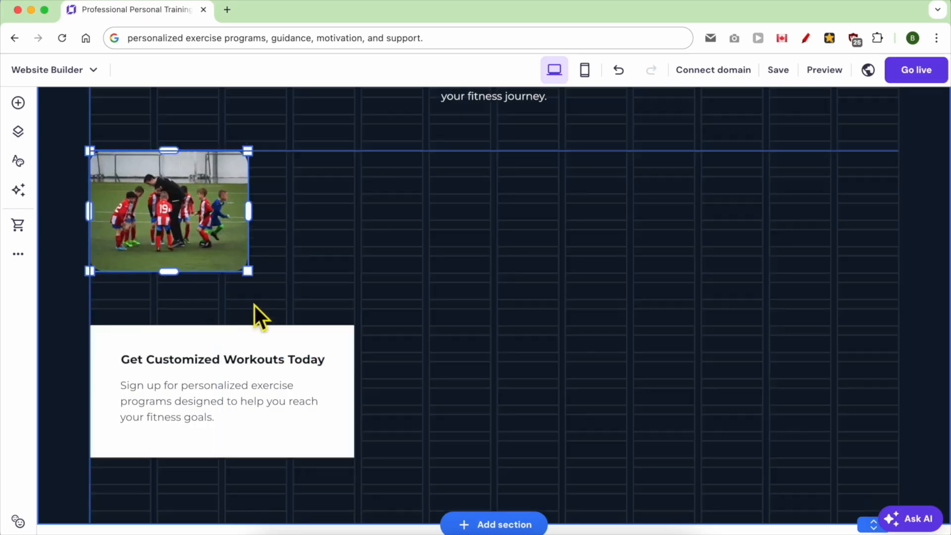
left_click_drag(229, 242, 208, 204)
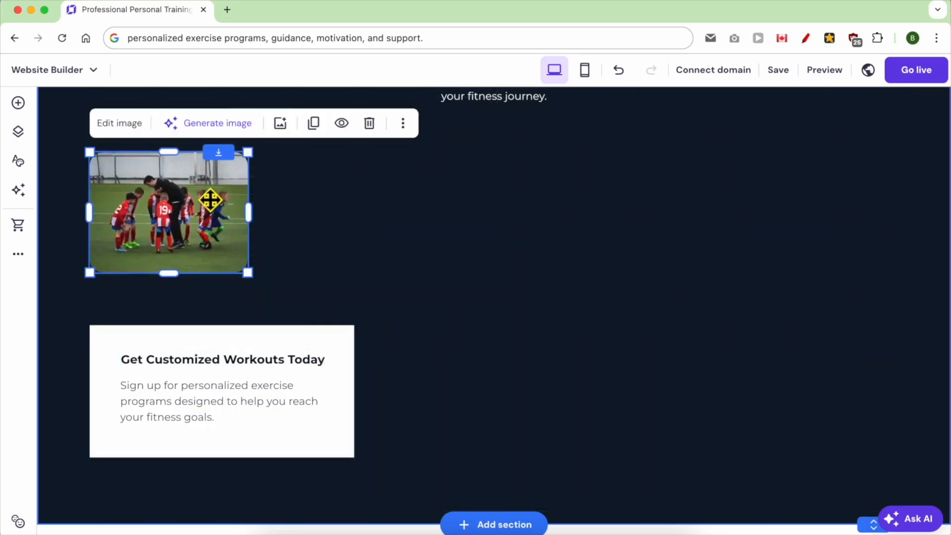
left_click(313, 125)
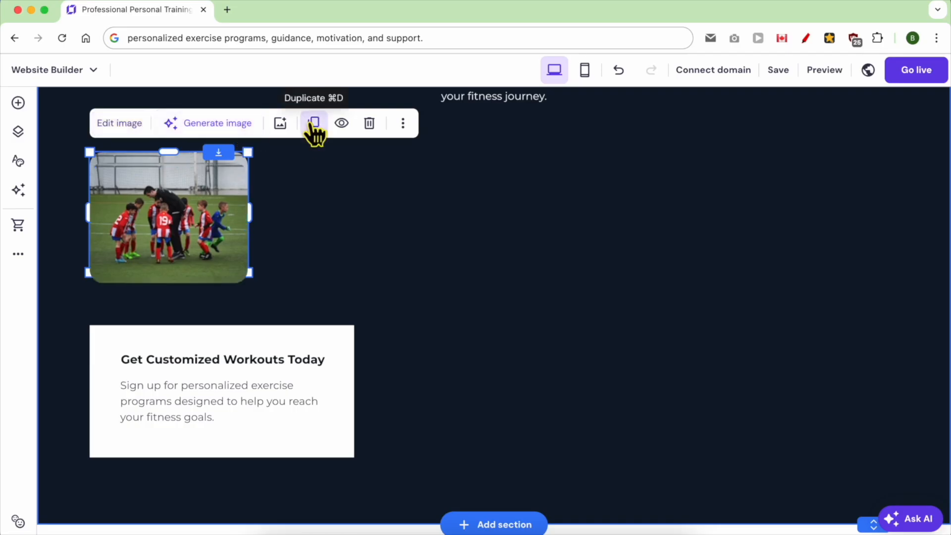
left_click_drag(183, 210, 389, 211)
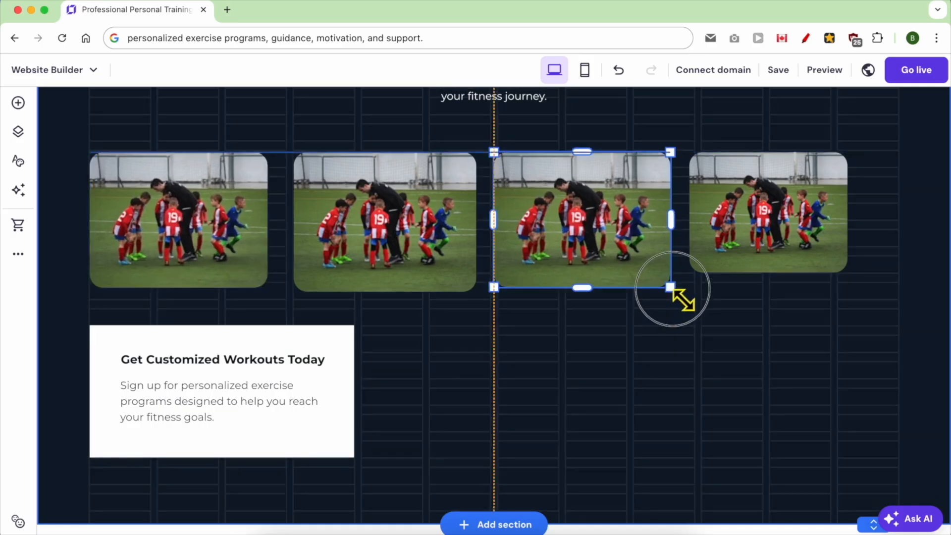
left_click_drag(848, 272, 869, 288)
left_click(452, 255)
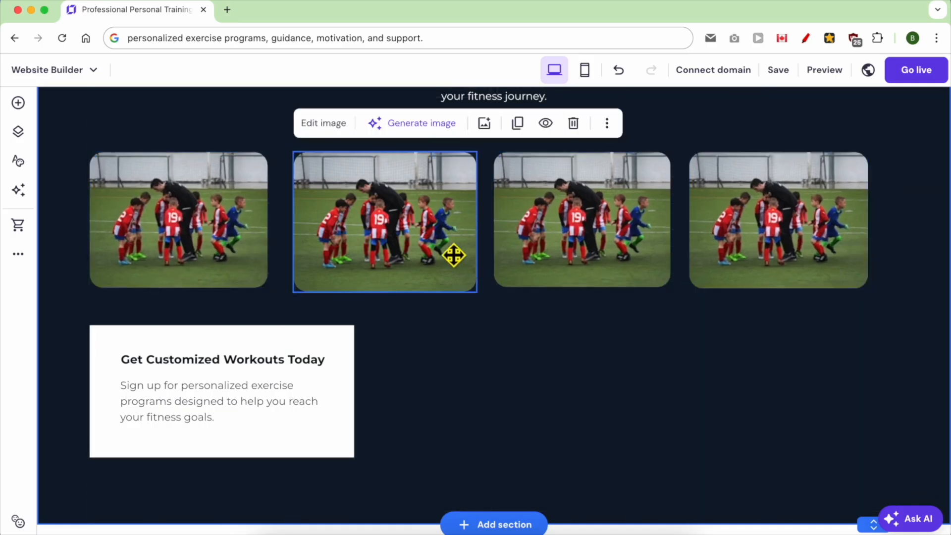
key("Delete")
left_click(514, 248)
key("Delete")
left_click(709, 248)
key("Delete")
left_click(248, 237)
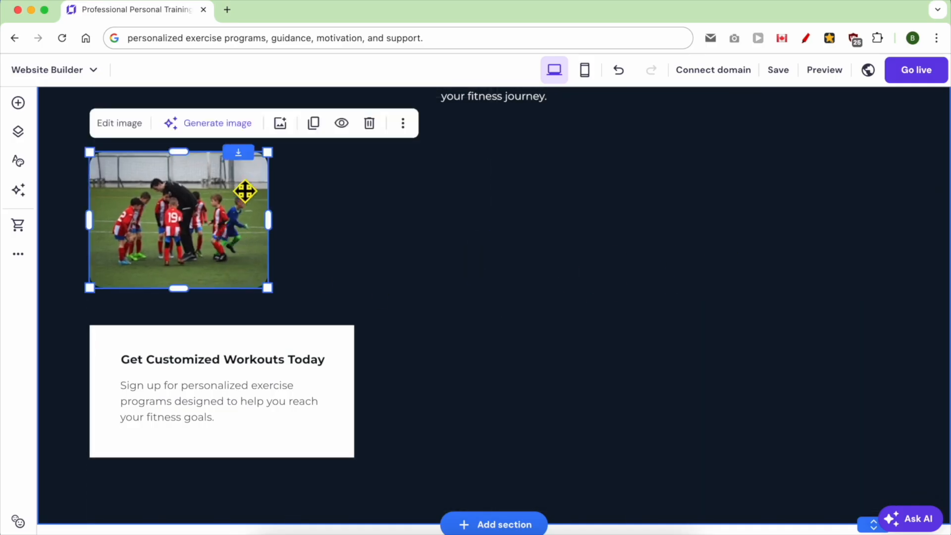
Step: Duplicate the football image into four evenly spaced columns
left_click(314, 123)
left_click_drag(214, 219, 412, 220)
left_click_drag(239, 226, 643, 227)
left_click_drag(265, 242, 824, 238)
Step: Resize the white text cards and fit a '1' heading and paragraph under each image
left_click_drag(353, 457, 268, 459)
left_click_drag(230, 407, 112, 367)
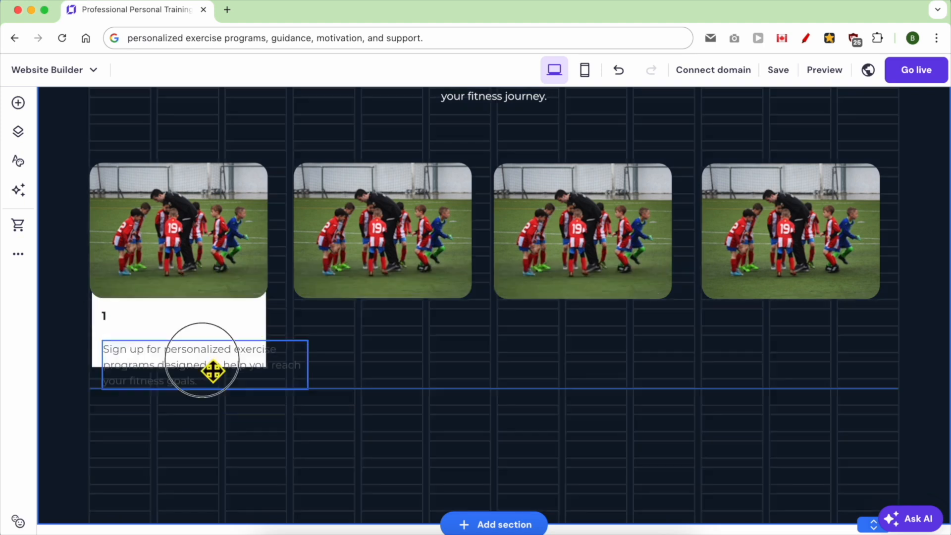
left_click(266, 314)
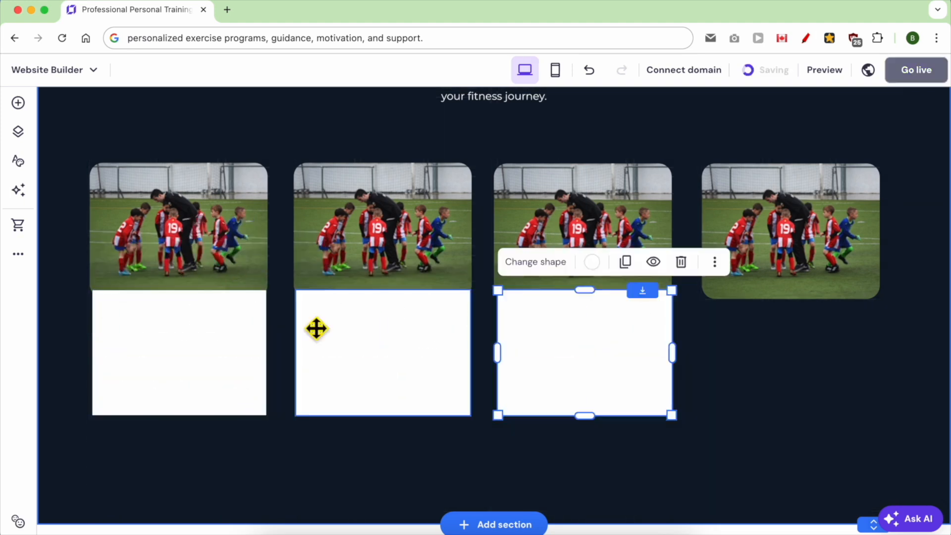
left_click(179, 362)
left_click(221, 383)
left_click_drag(639, 324, 639, 314)
left_click_drag(416, 325, 442, 338)
left_click_drag(228, 332, 227, 322)
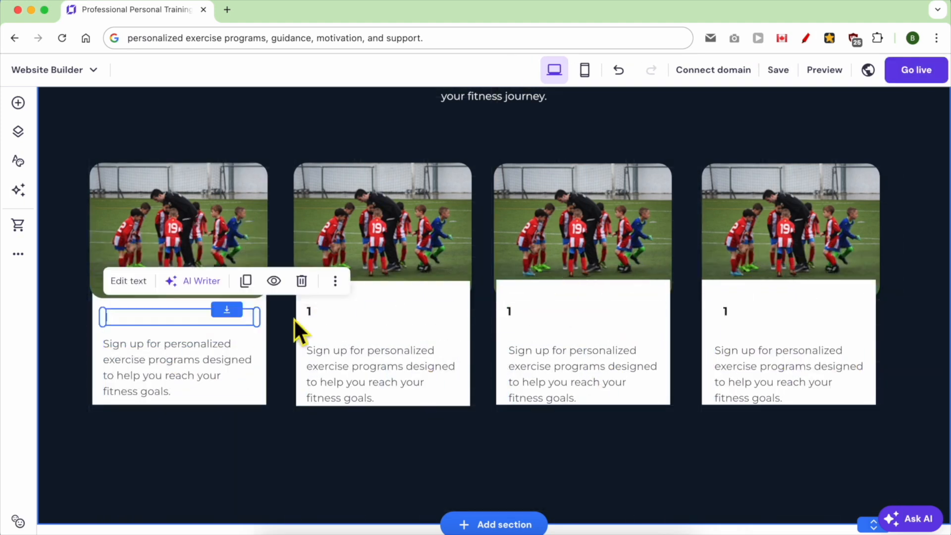
Step: Try repositioning the first card's heading, then undo the change
double_click(565, 409)
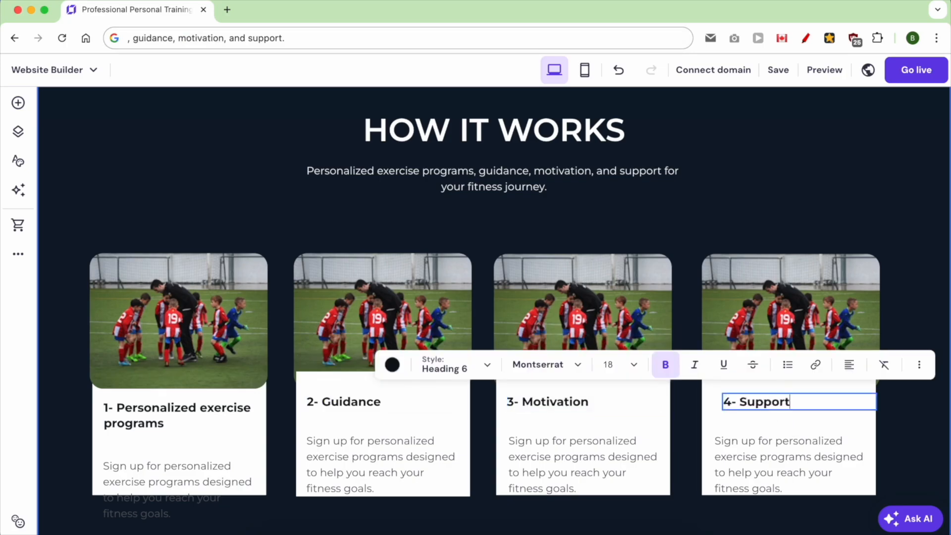
left_click(210, 378)
left_click_drag(210, 378, 153, 460)
left_click(849, 228)
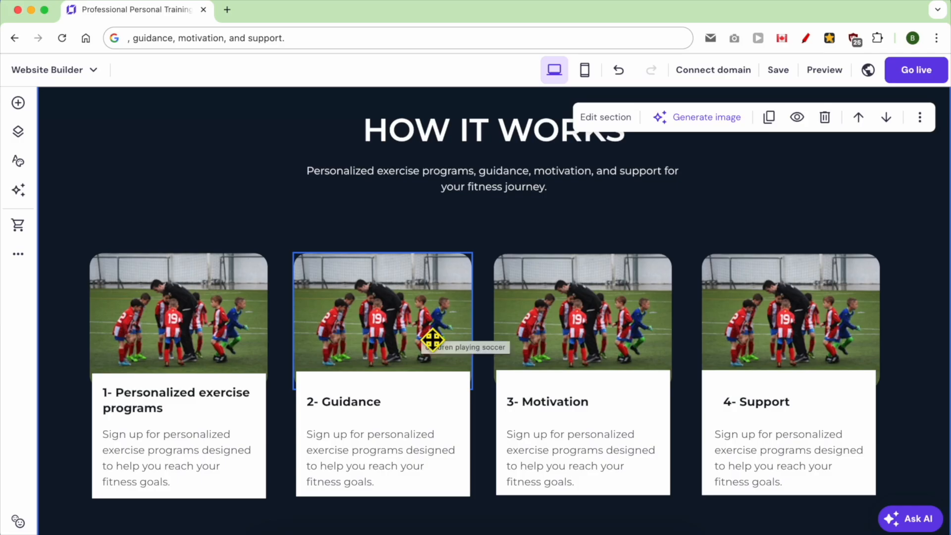
key("super+z")
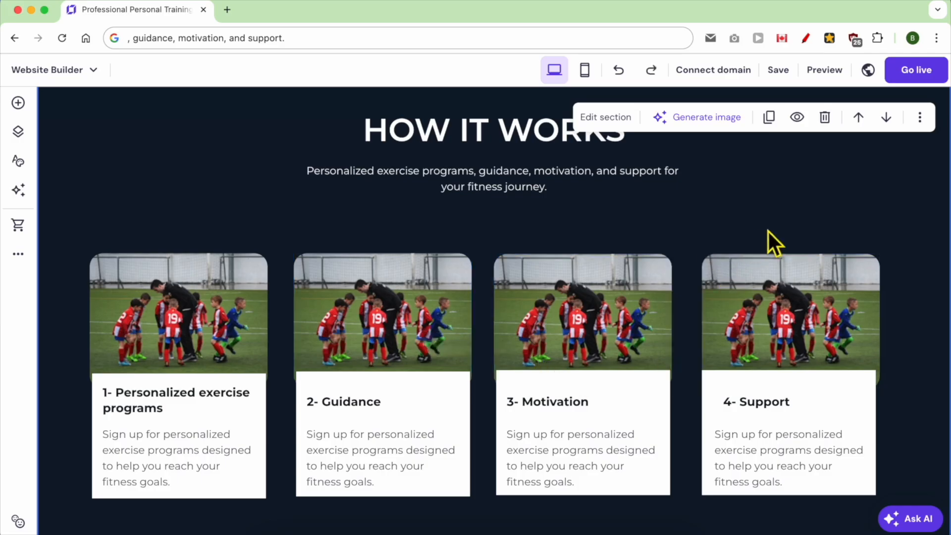
Step: Select all four step cards and move them up together
left_click_drag(772, 228, 153, 499)
left_click_drag(424, 365, 424, 326)
scroll(634, 382, "up", 2)
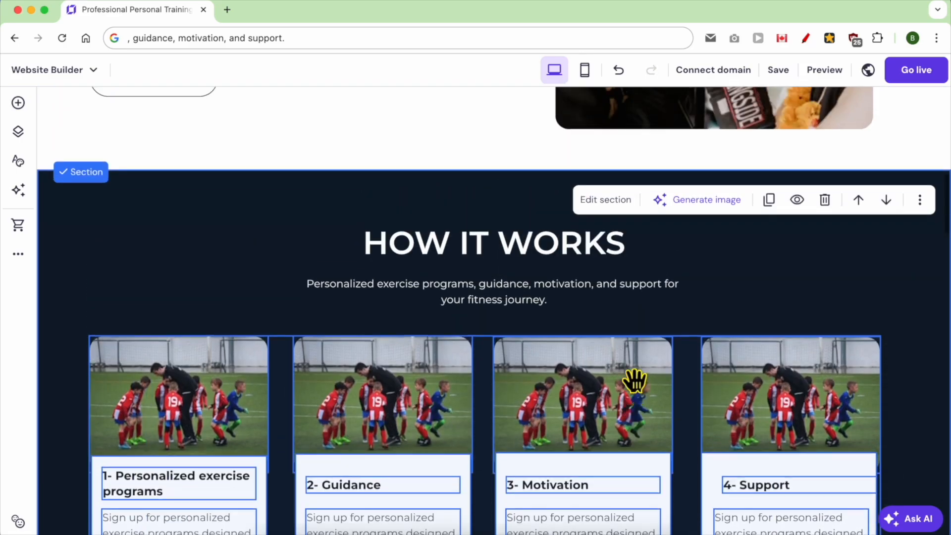
left_click(272, 277)
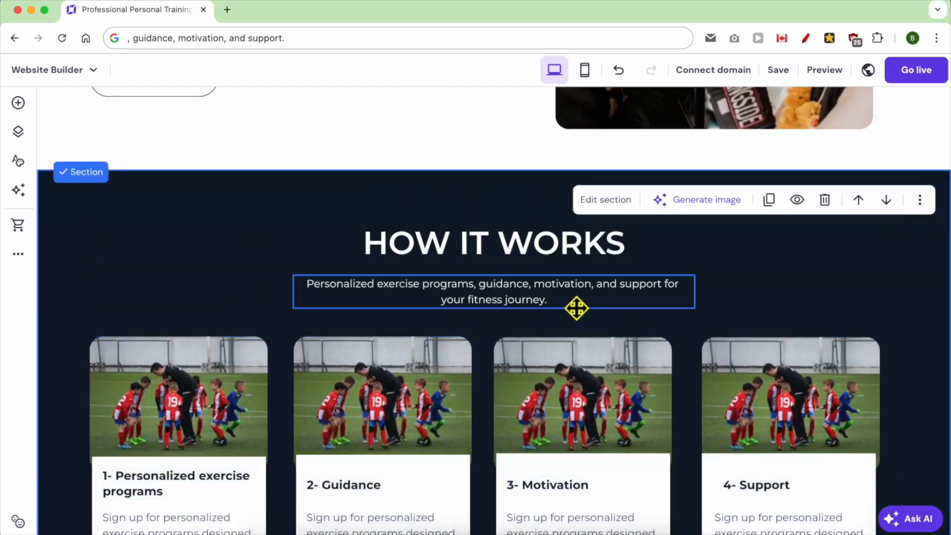
Step: Drag the section height handle up to shorten How It Works
scroll(614, 352, "down", 3)
scroll(614, 354, "down", 5)
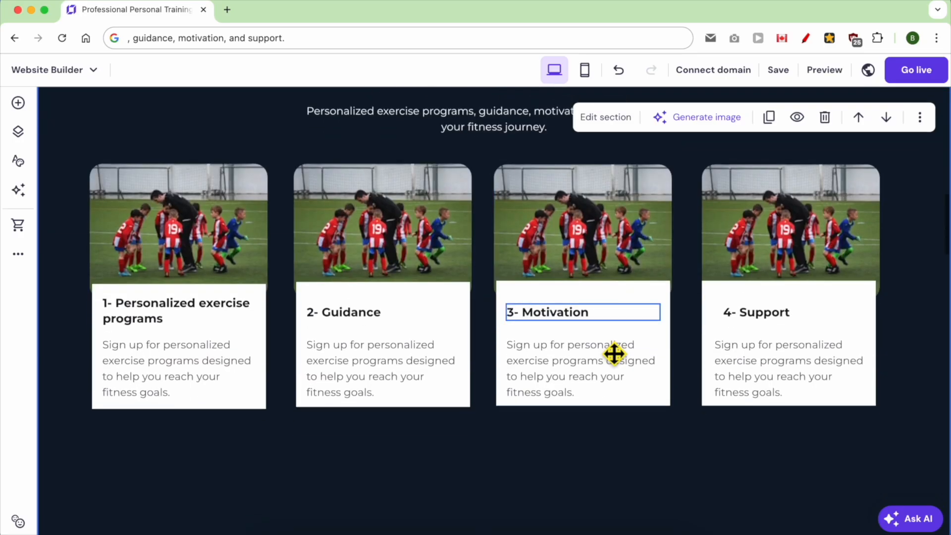
left_click_drag(878, 386, 886, 268)
scroll(836, 317, "up", 3)
scroll(836, 317, "up", 3)
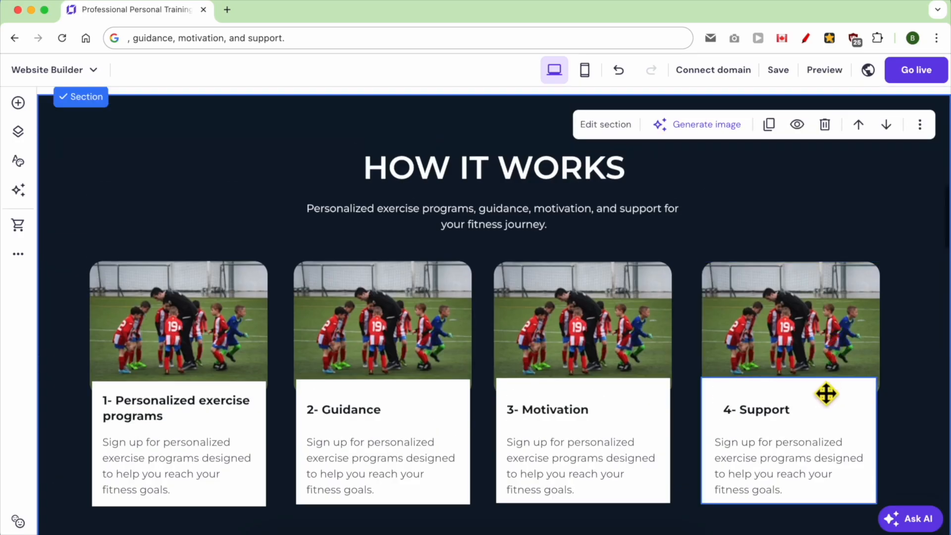
left_click(198, 322)
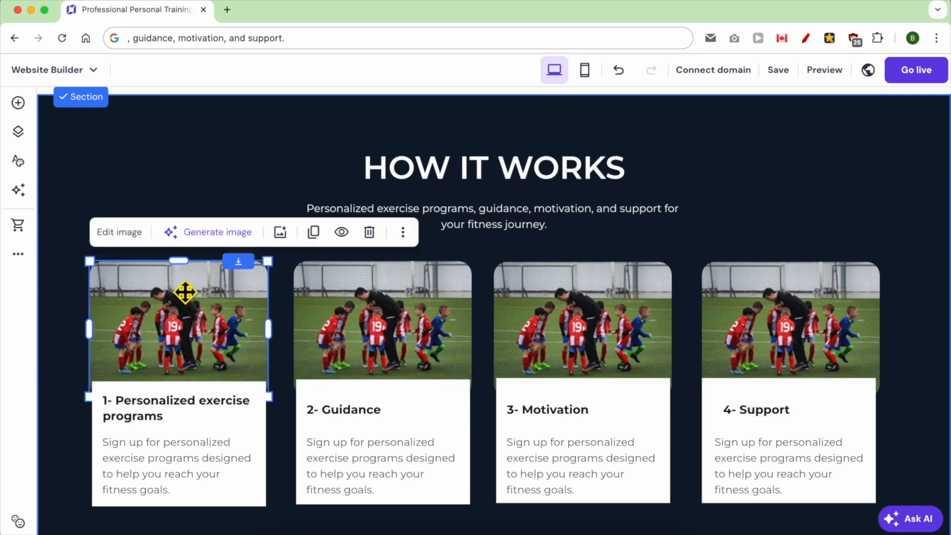
Step: Open the first card image's settings to swap in an exercise bike photo
left_click(123, 233)
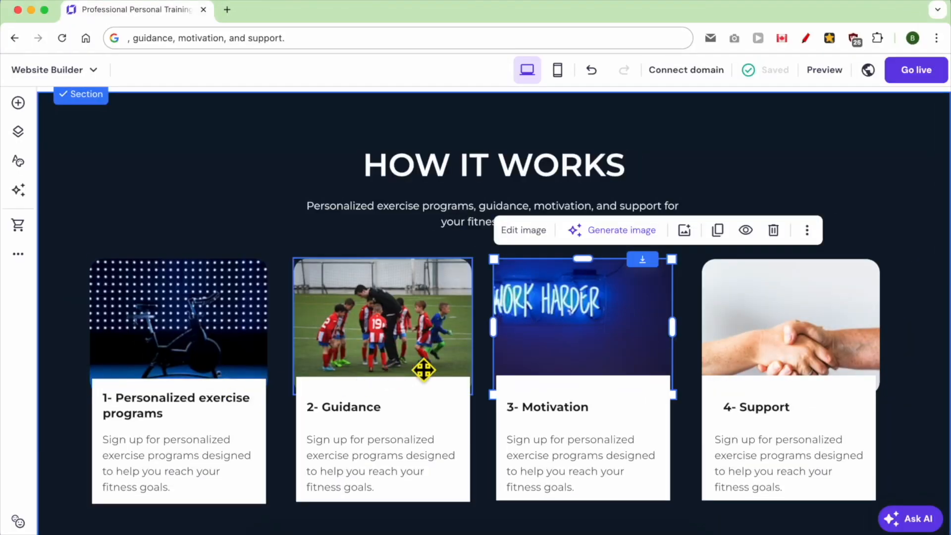
scroll(438, 395, "down", 1)
scroll(437, 396, "down", 1)
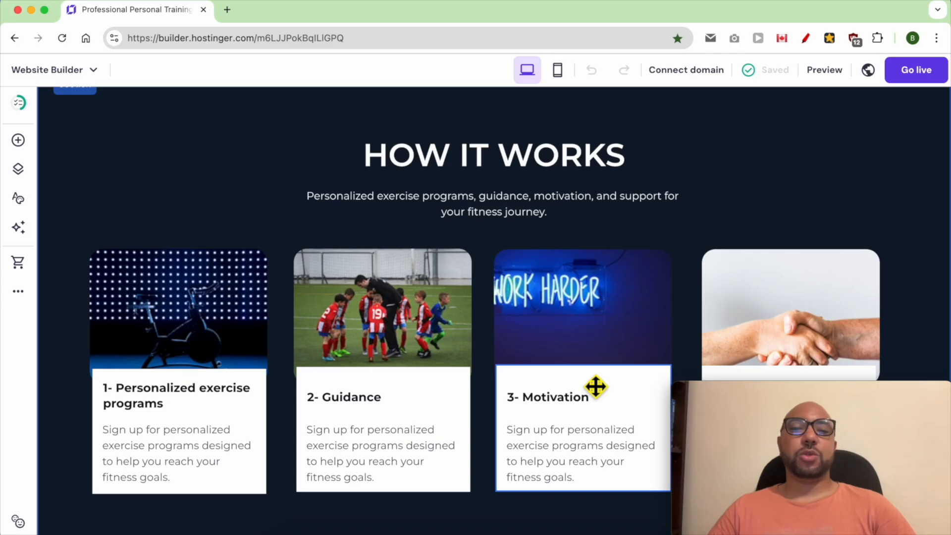
Step: Add an online store to the site
left_click(19, 262)
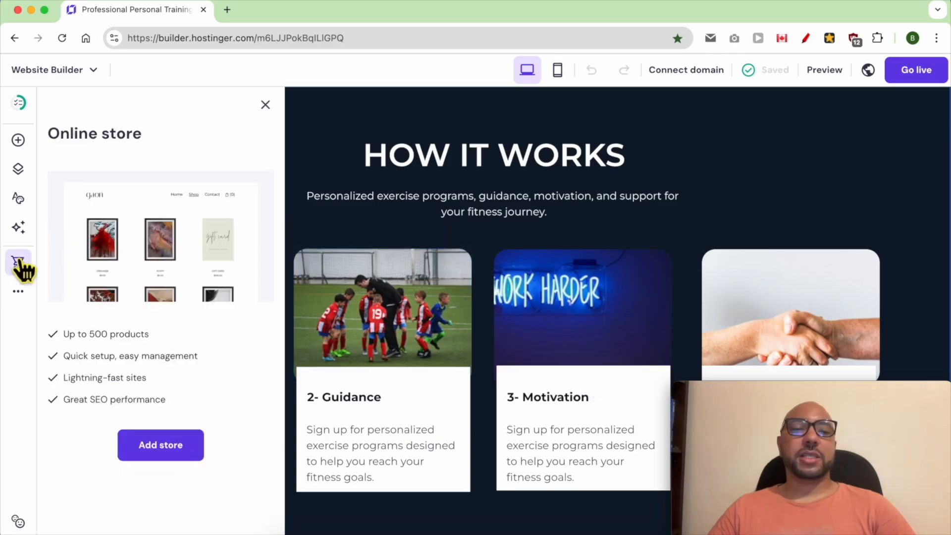
left_click(153, 449)
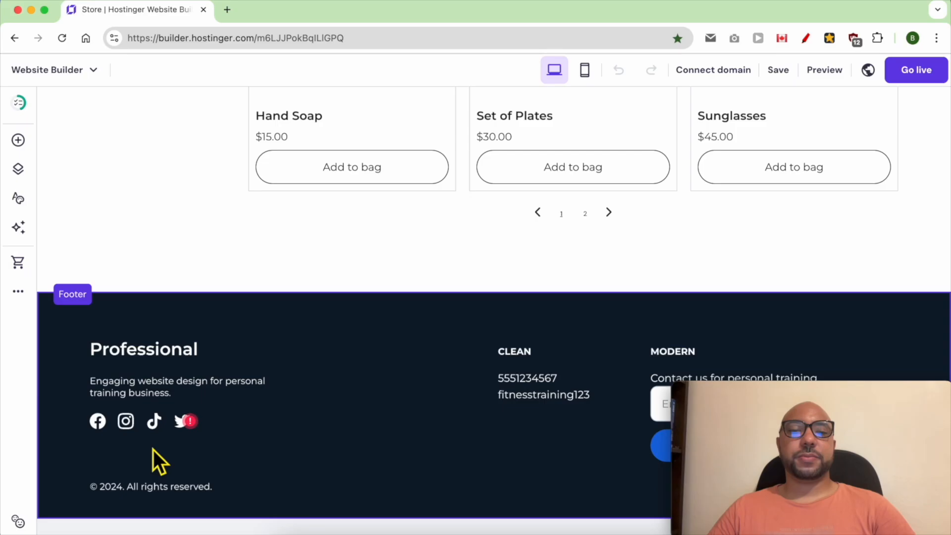
scroll(302, 347, "up", 15)
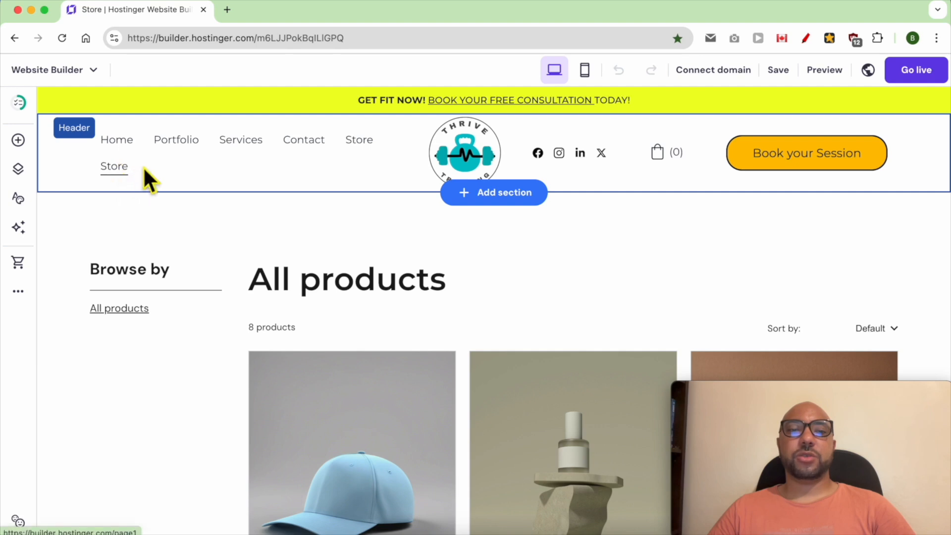
left_click(193, 162)
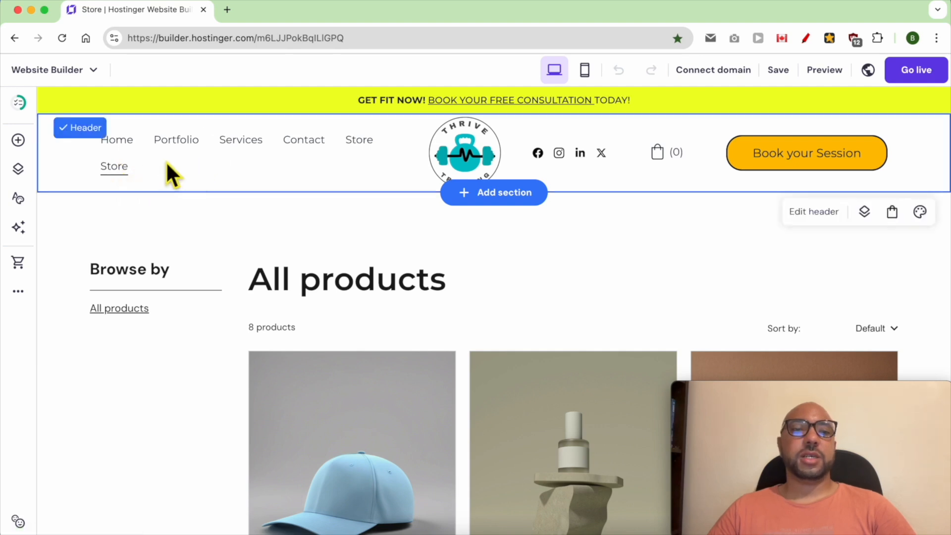
Step: Delete both Store pages from the site's page list
left_click(18, 169)
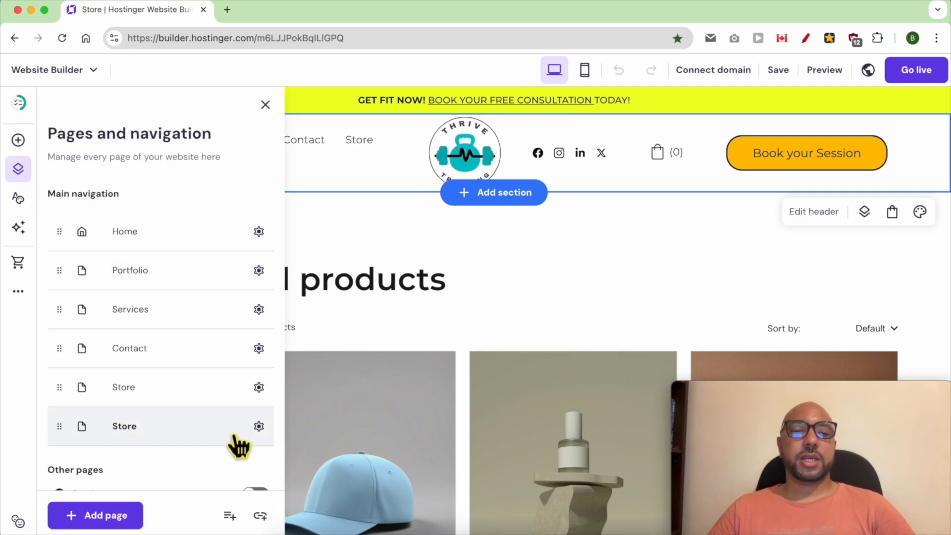
left_click(258, 427)
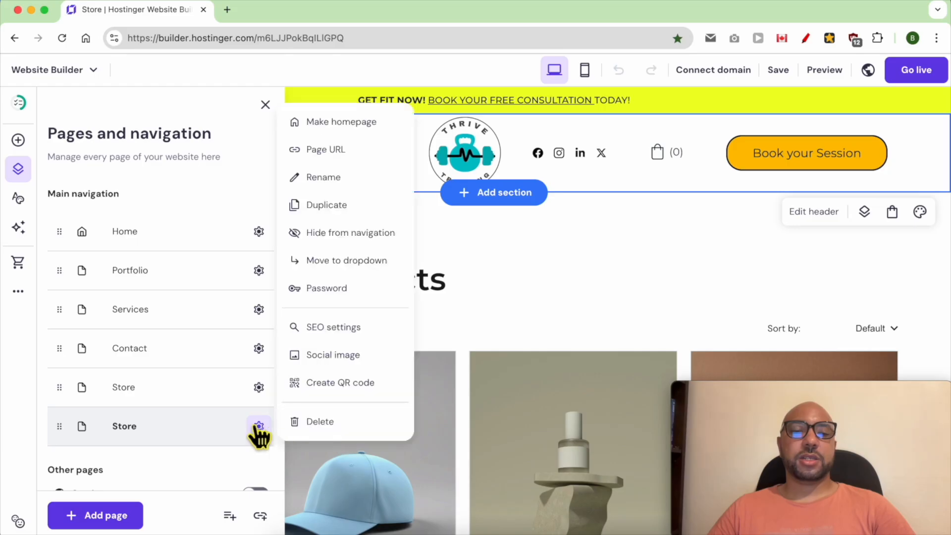
left_click(320, 424)
left_click(518, 346)
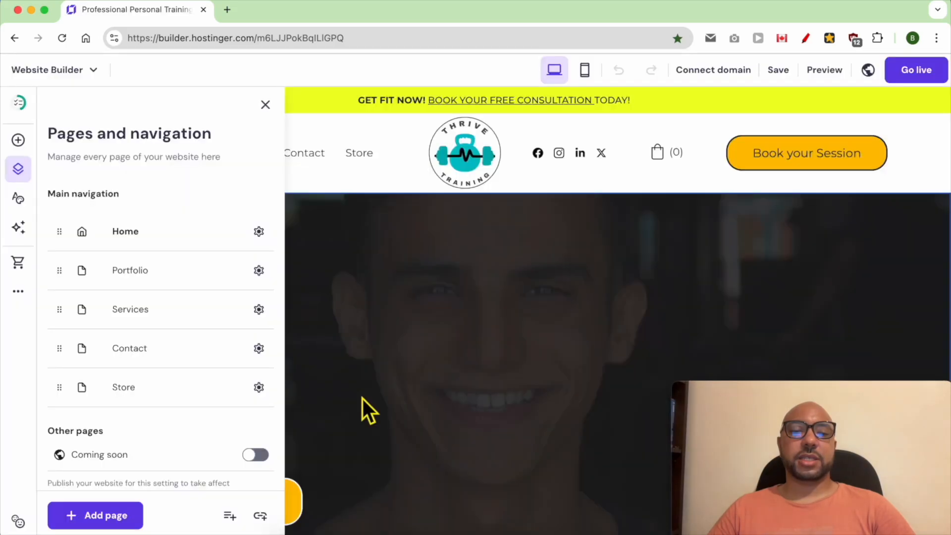
left_click(259, 388)
left_click(317, 421)
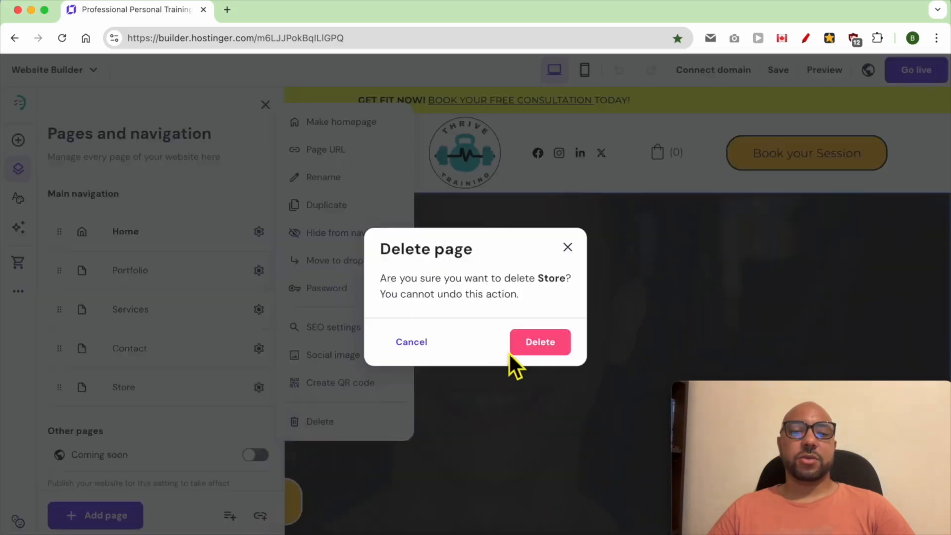
left_click(538, 343)
Step: Close the pages and navigation panel to bring the homepage back into view
scroll(248, 375, "down", 1)
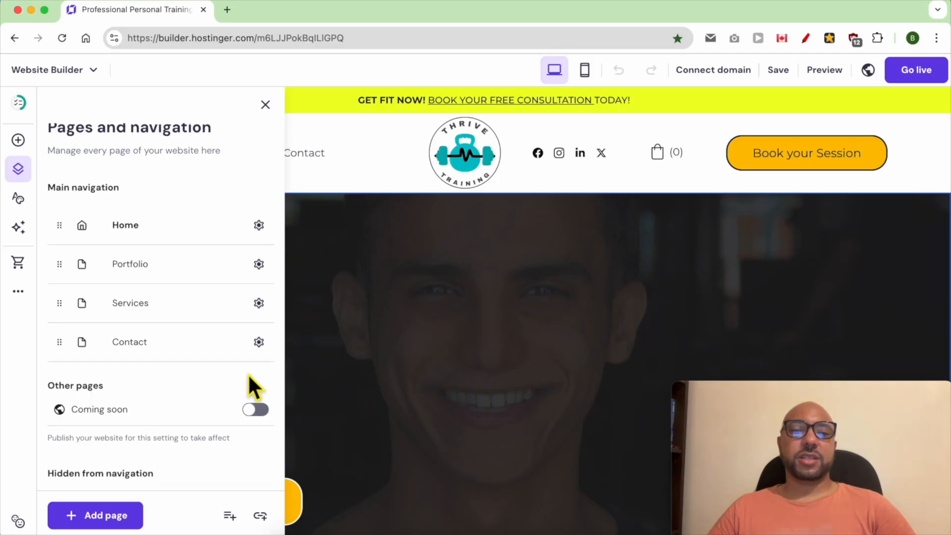
left_click(392, 293)
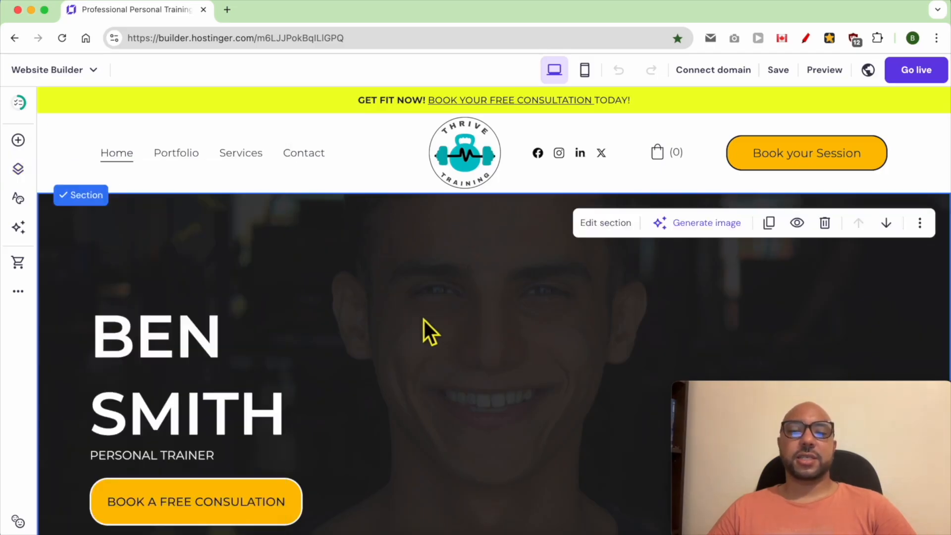
scroll(429, 326, "down", 5)
scroll(429, 326, "up", 5)
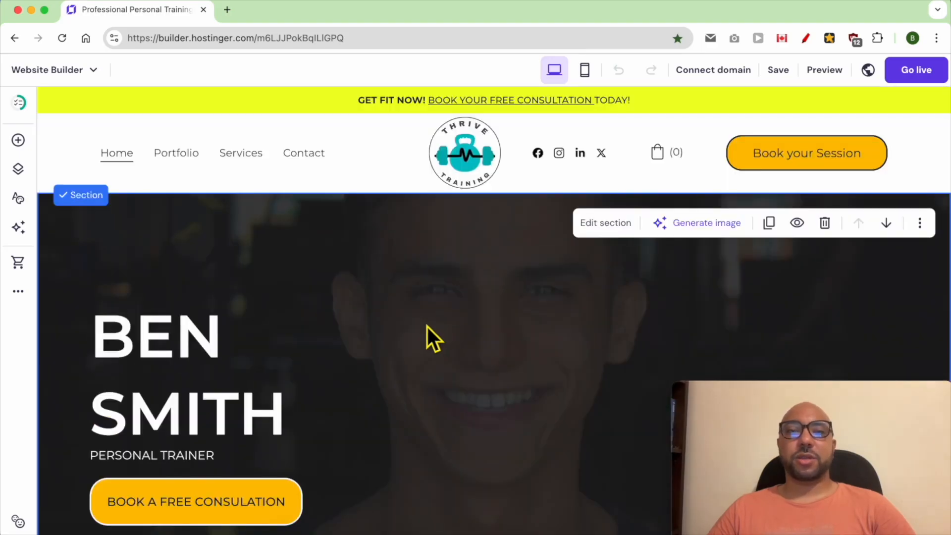
Step: Enable appointments in Store Manager, with 08:00 AM – 05:00 PM weekday availability
left_click(89, 73)
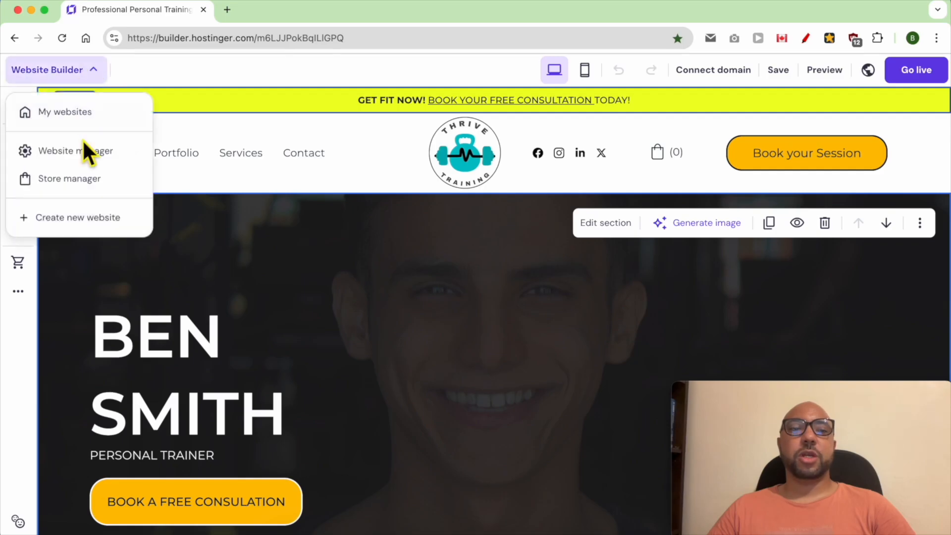
left_click(77, 179)
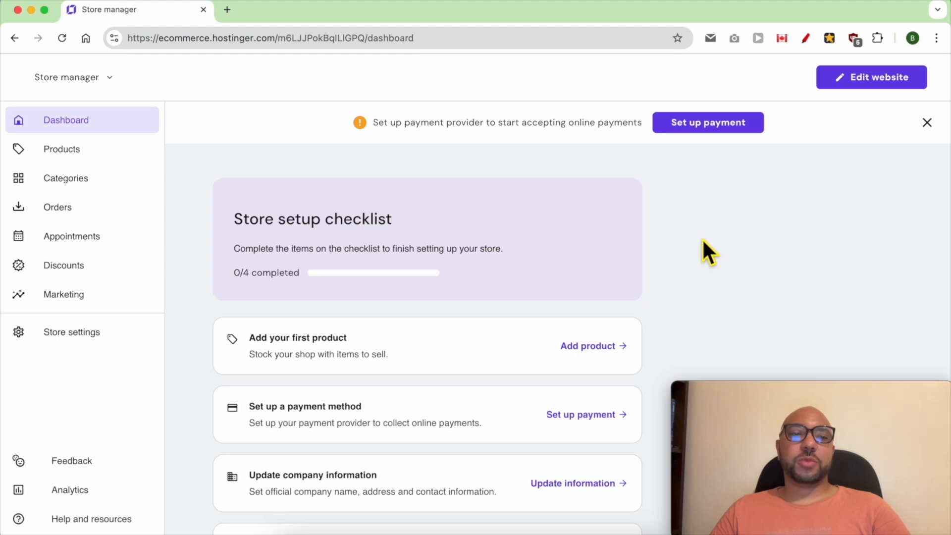
left_click(114, 249)
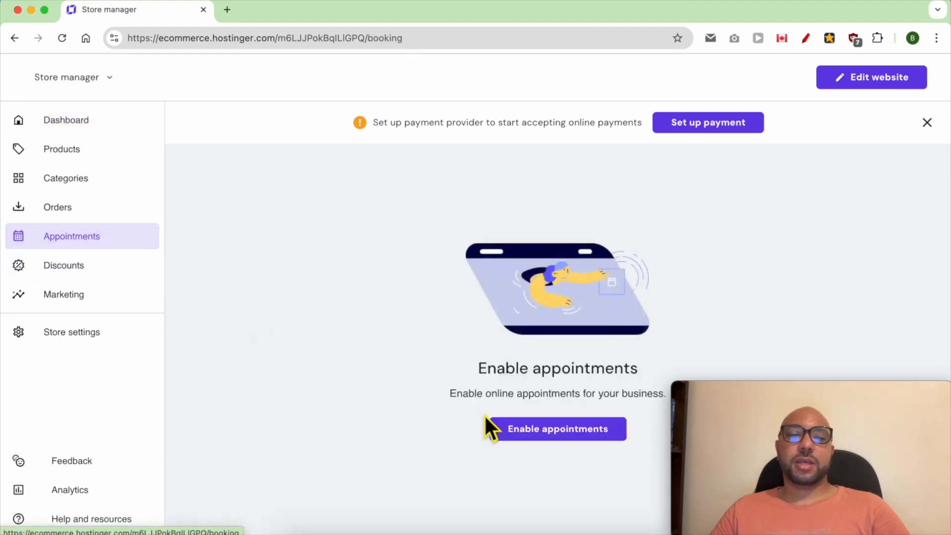
left_click(561, 430)
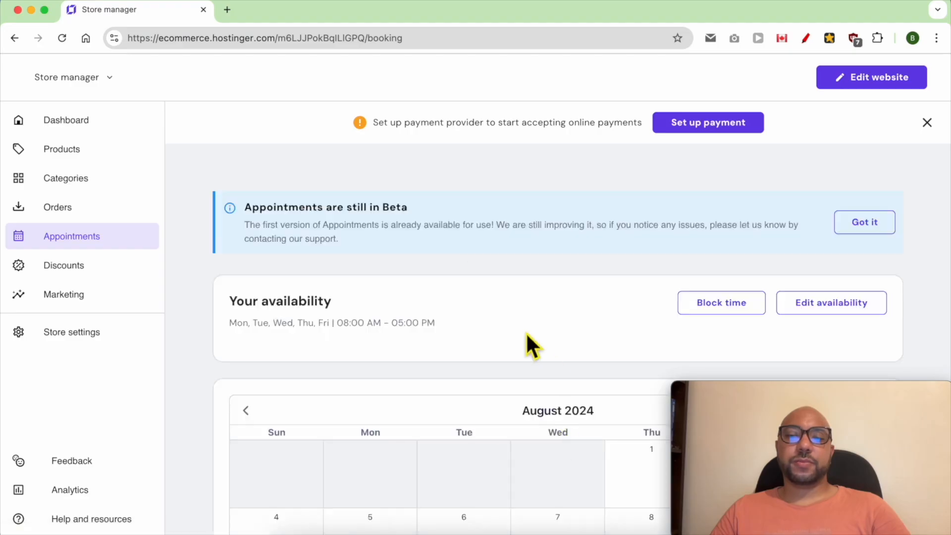
scroll(526, 347, "down", 5)
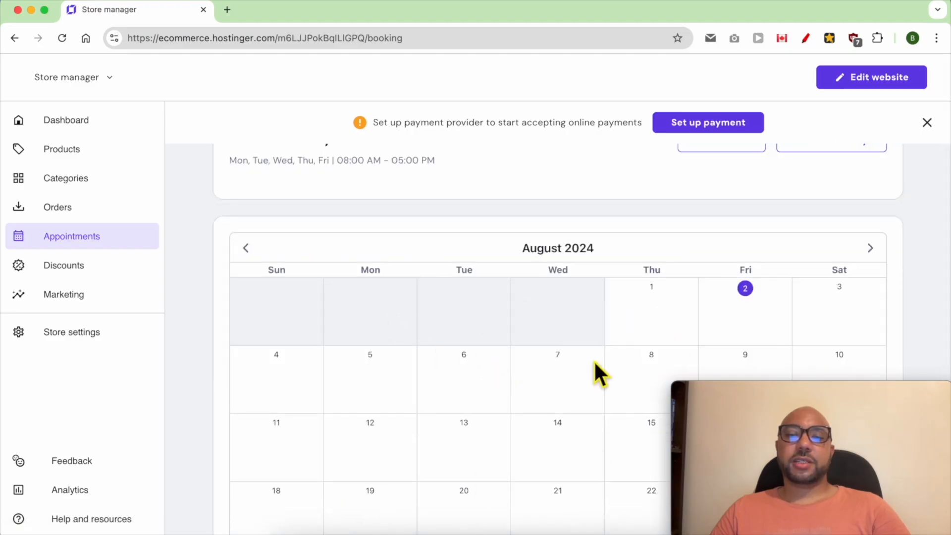
scroll(569, 342, "up", 4)
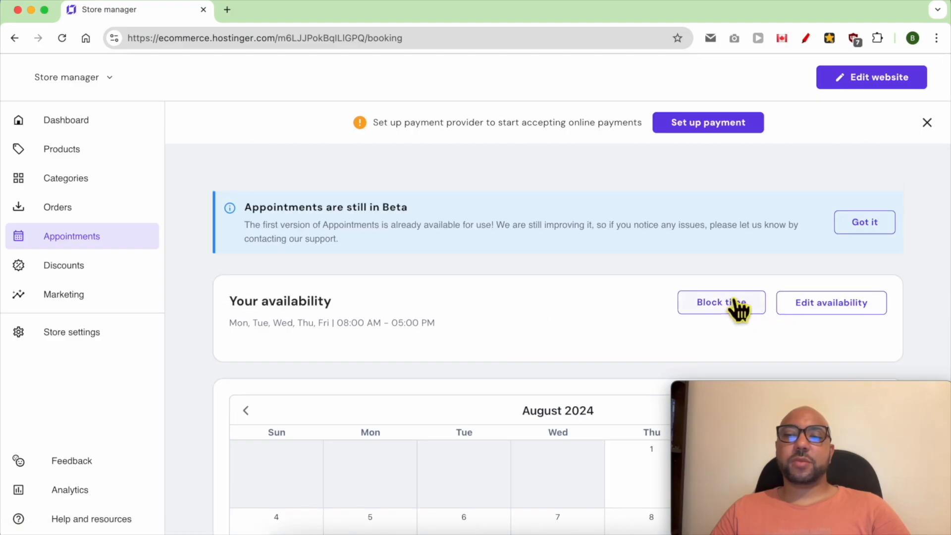
Step: Open the weekly availability hours and make Saturday an available day
left_click(835, 309)
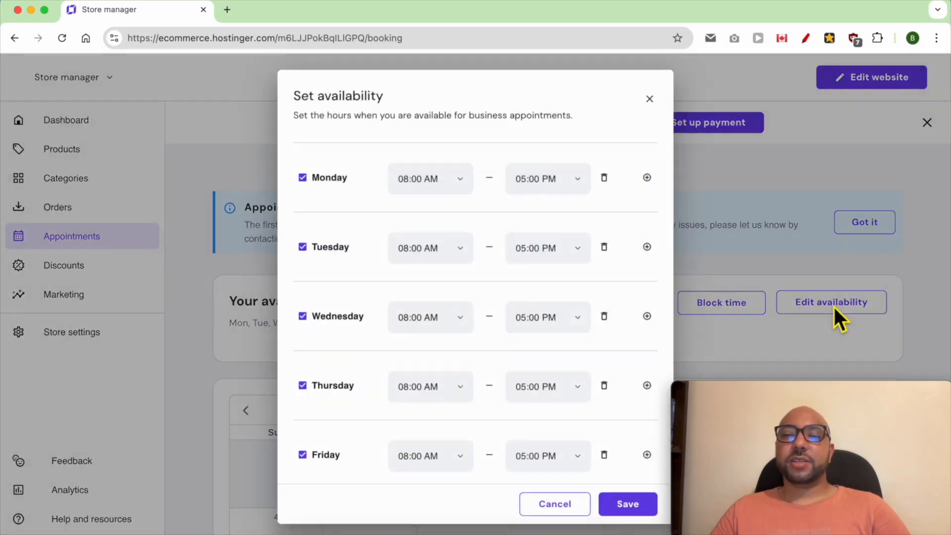
left_click(302, 177)
left_click(302, 178)
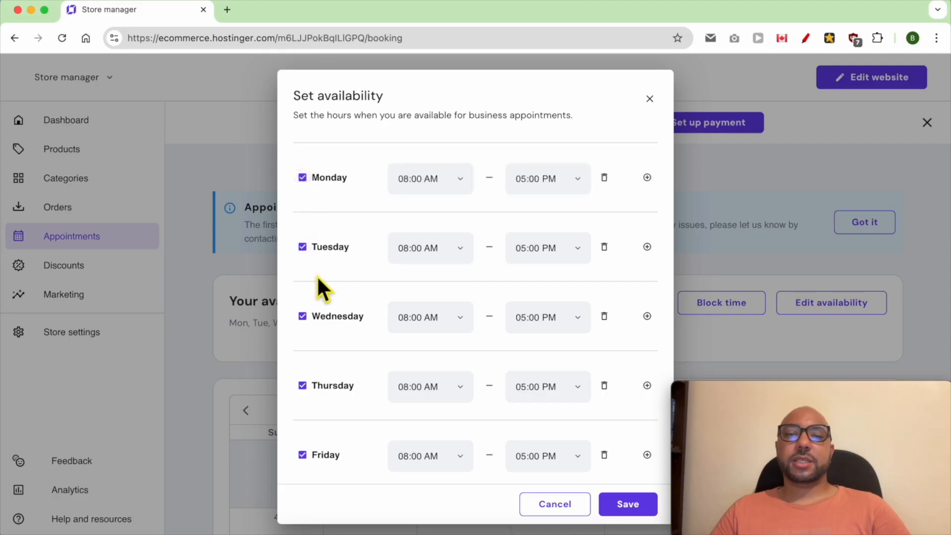
scroll(333, 306, "down", 2)
scroll(331, 304, "down", 2)
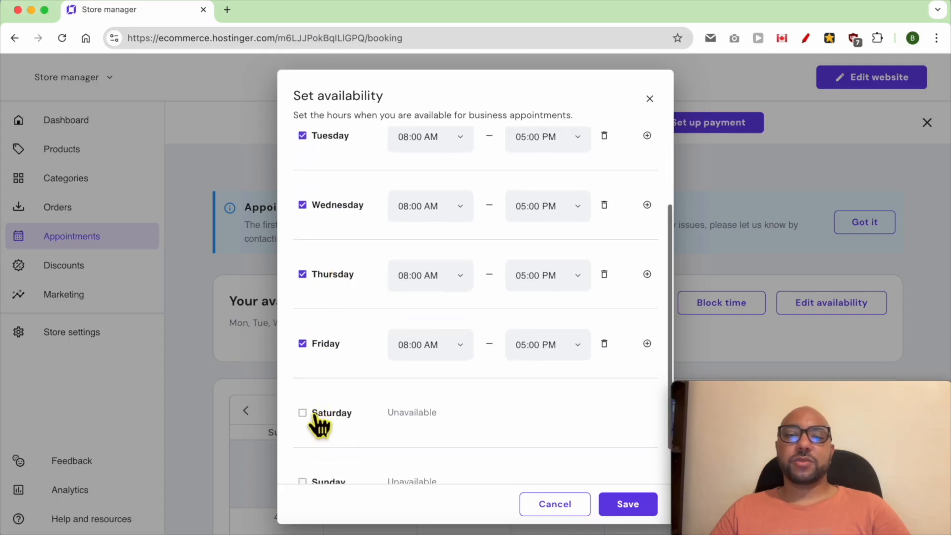
scroll(316, 425, "down", 1)
left_click(302, 373)
Step: Give Saturday two 01:15–01:30 AM time slots and save the hours
left_click(446, 378)
left_click(446, 333)
left_click(560, 381)
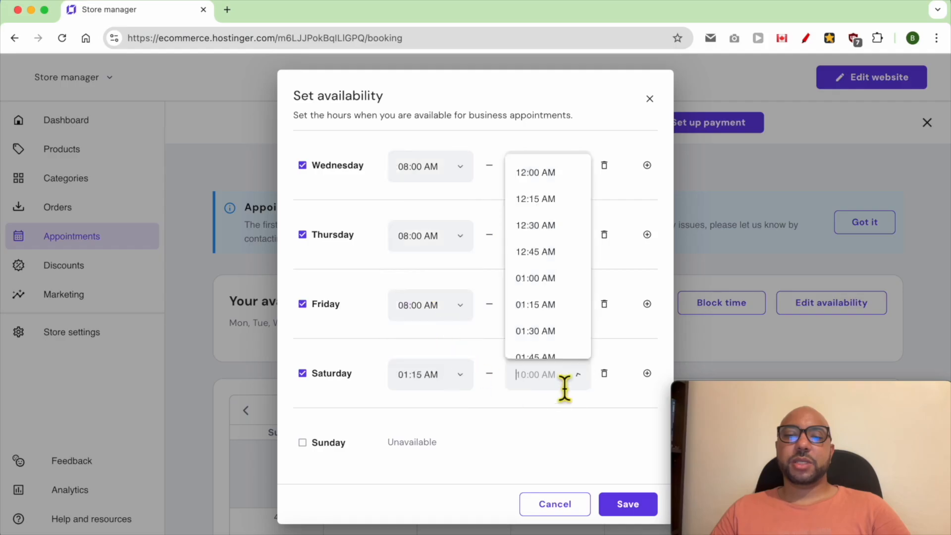
left_click(548, 333)
left_click(647, 376)
left_click(448, 404)
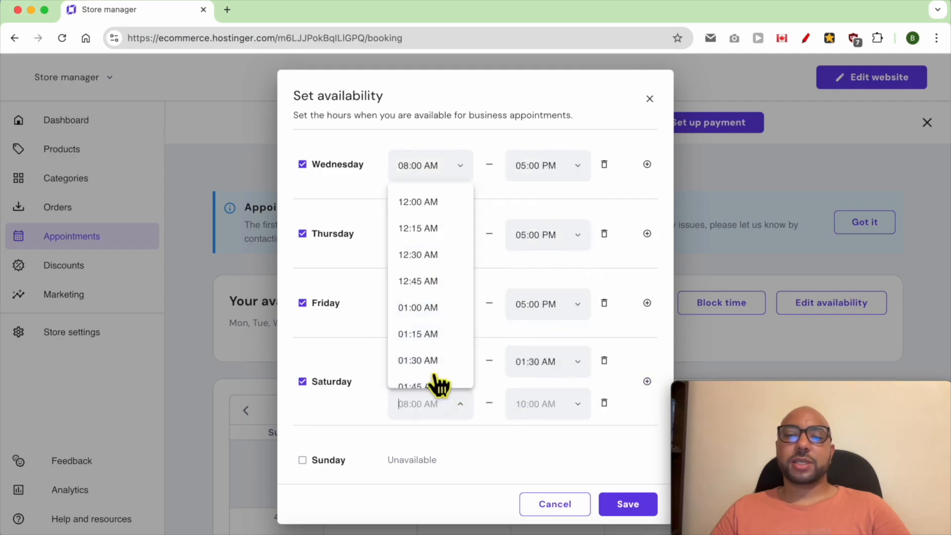
left_click(429, 342)
left_click(535, 411)
left_click(539, 366)
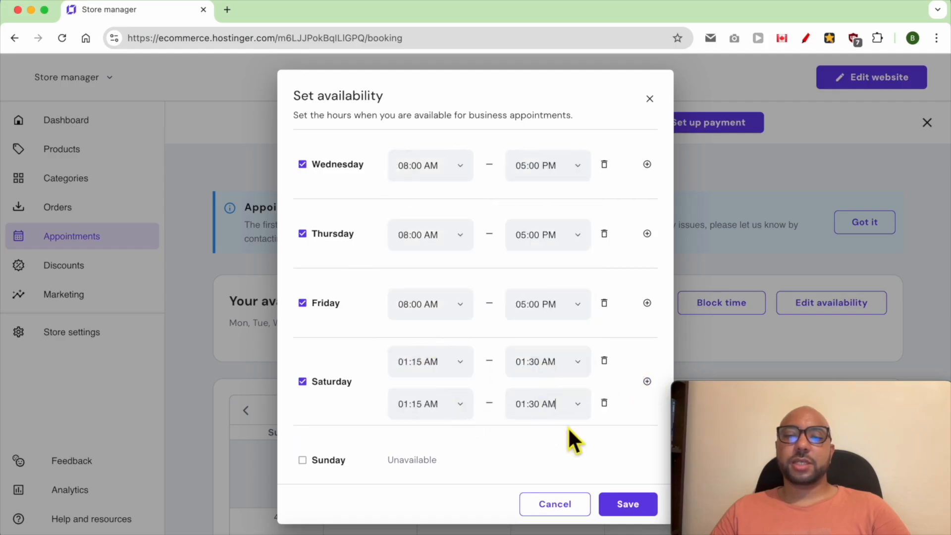
left_click(627, 503)
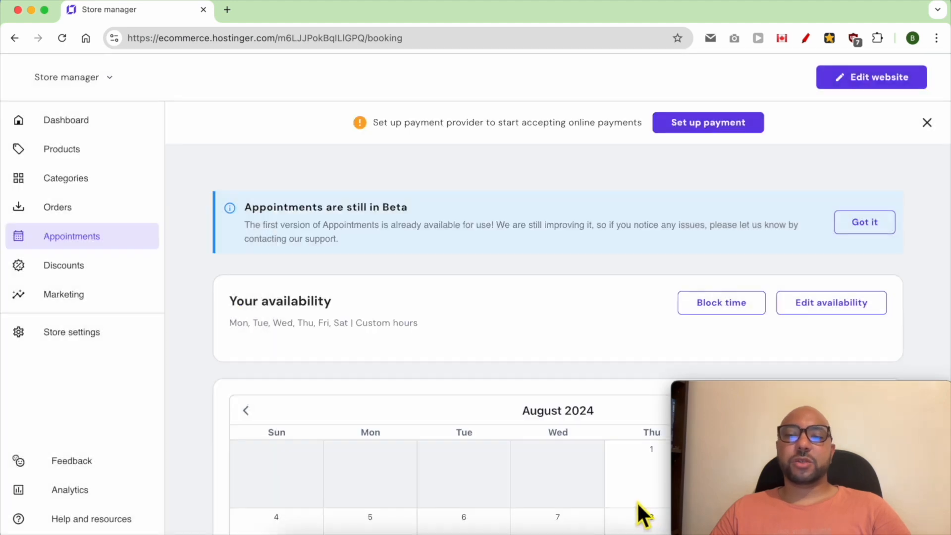
Step: Block out August 14–16 as unavailable dates and save them
left_click(720, 304)
left_click(475, 319)
left_click(510, 283)
left_click(545, 285)
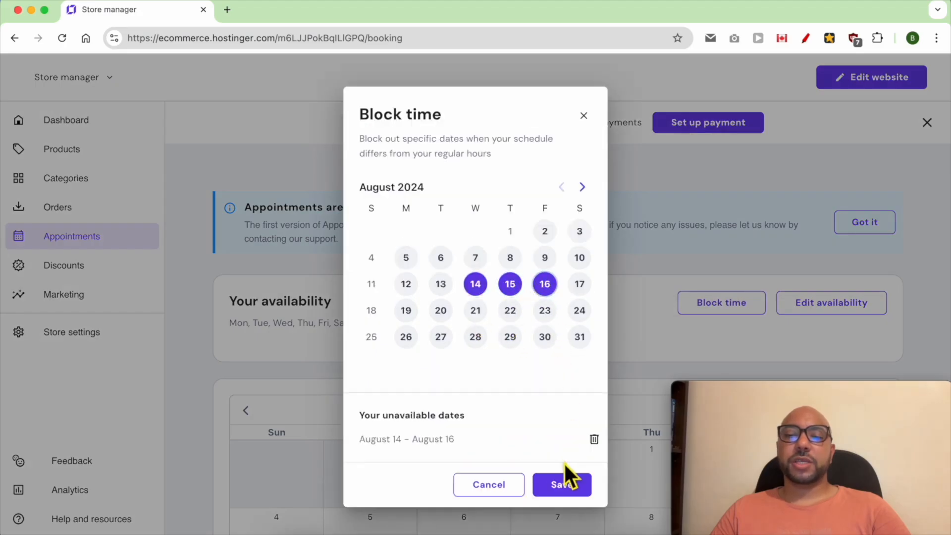
left_click_drag(481, 446, 364, 446)
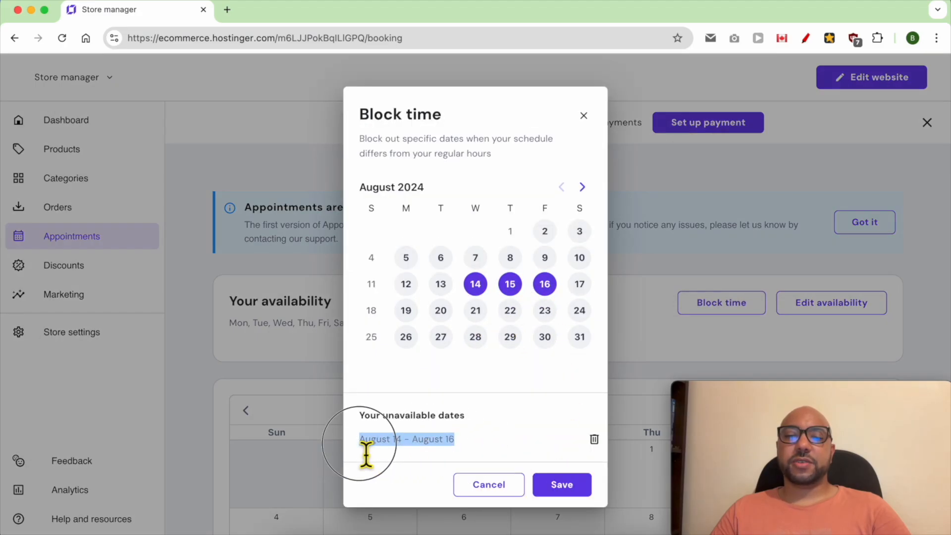
left_click(560, 486)
scroll(556, 403, "down", 6)
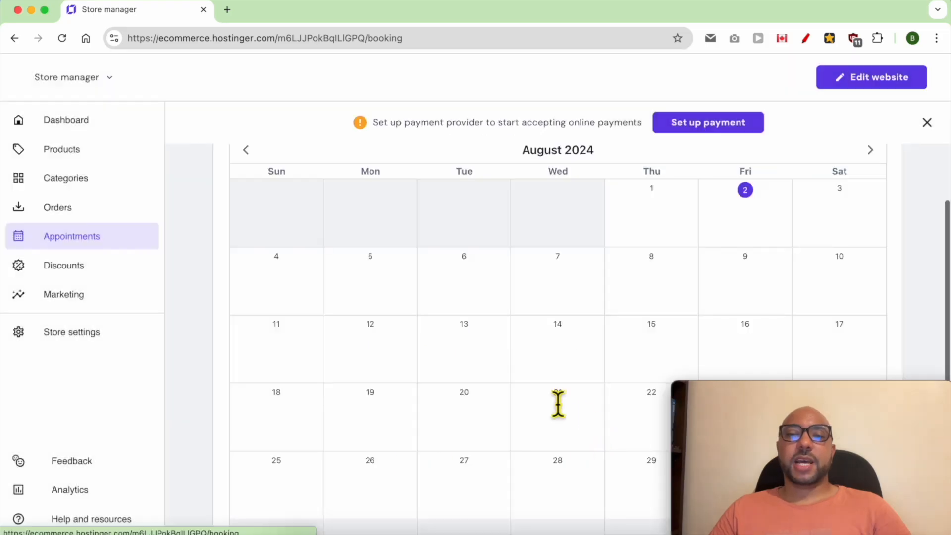
Step: Start a new appointment product and upload two gym photos to it
left_click(77, 150)
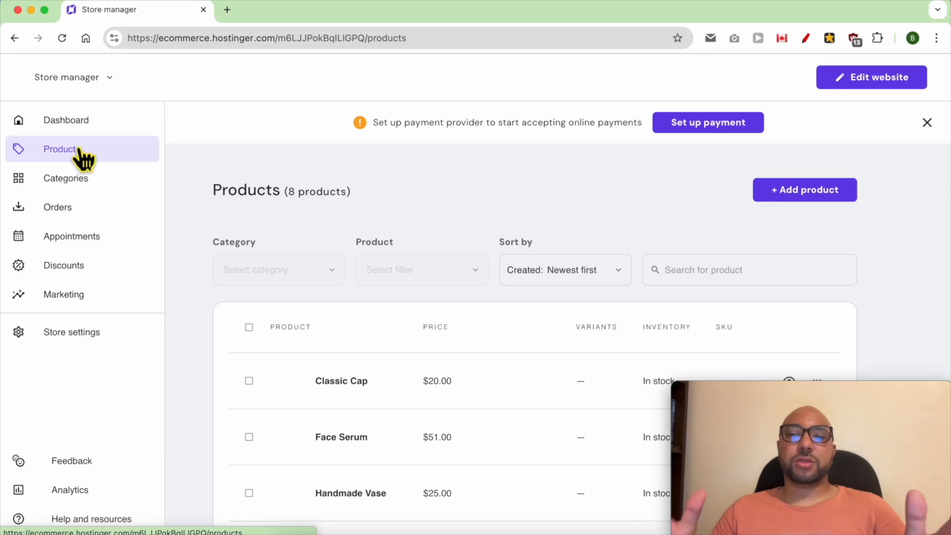
left_click(803, 196)
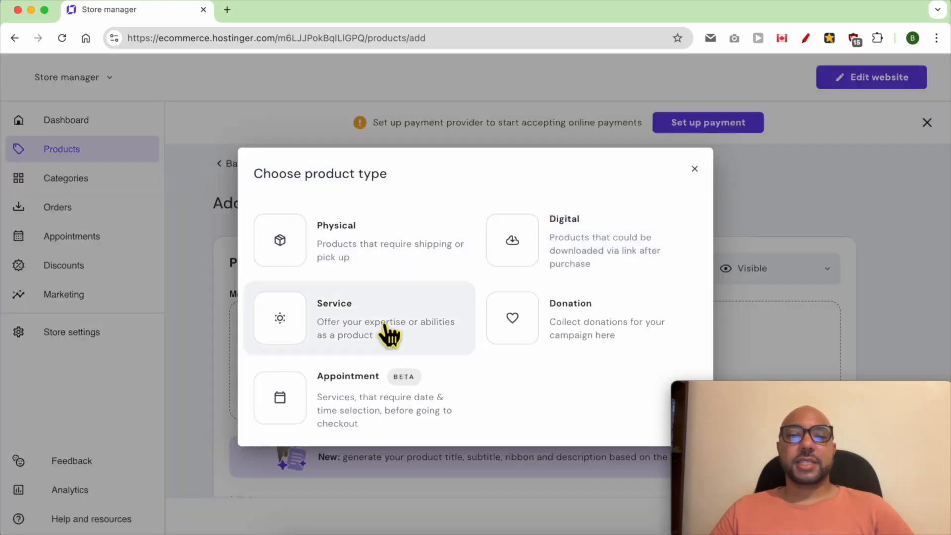
left_click(333, 409)
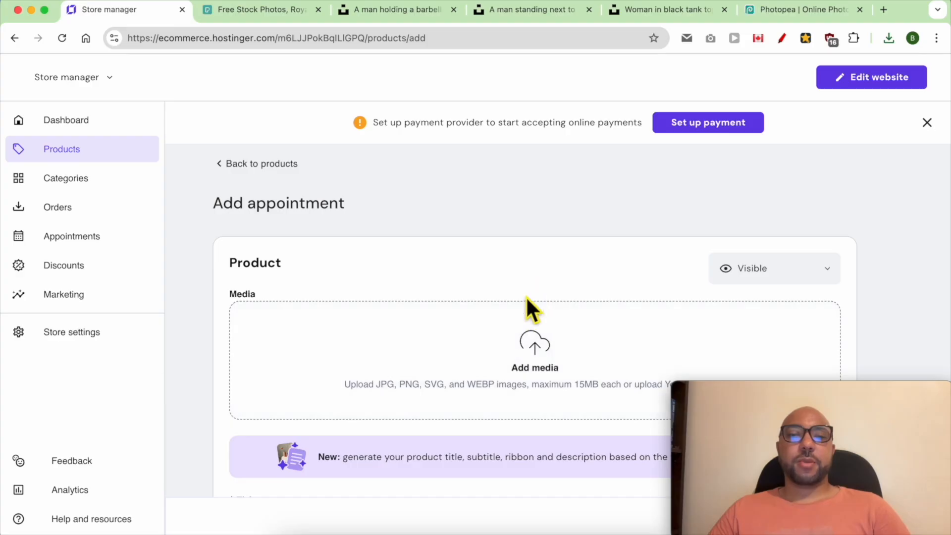
left_click(509, 348)
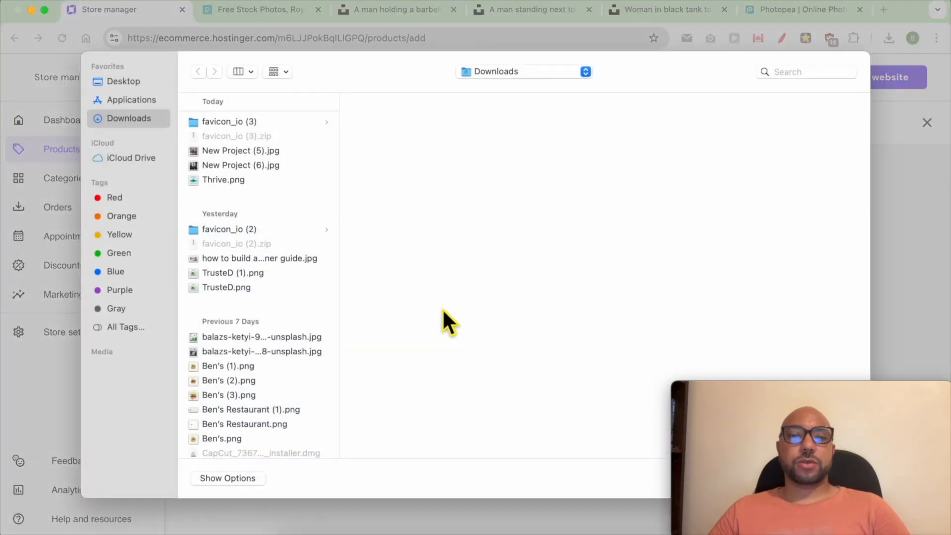
left_click(244, 152)
left_click(249, 165, "shift")
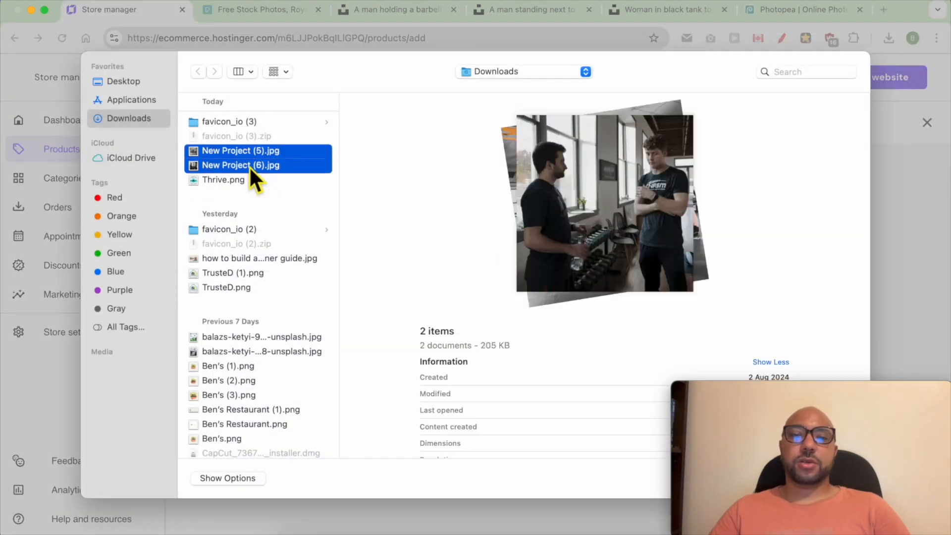
key("Return")
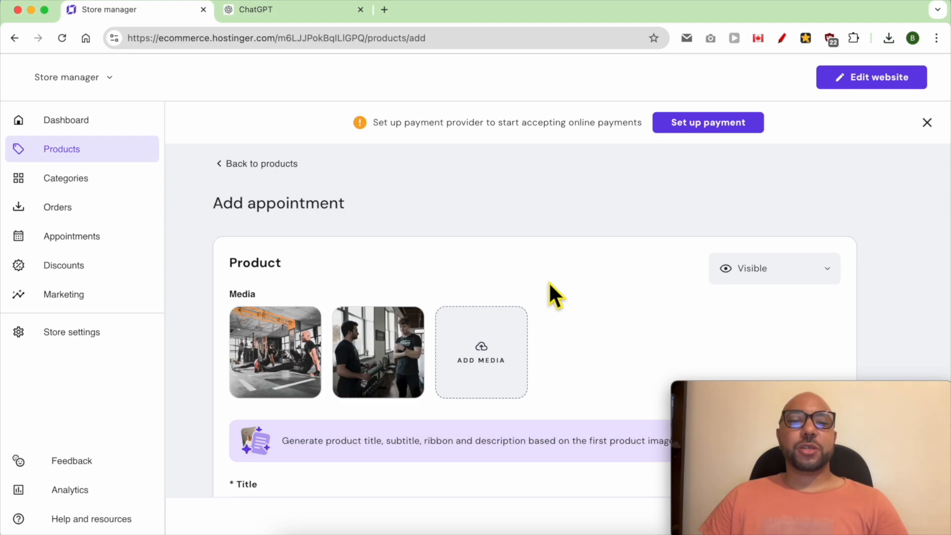
scroll(546, 342, "down", 3)
Step: Paste the title 'Book a 1-Hour Personal Training Session with Me' and its description
left_click(330, 404)
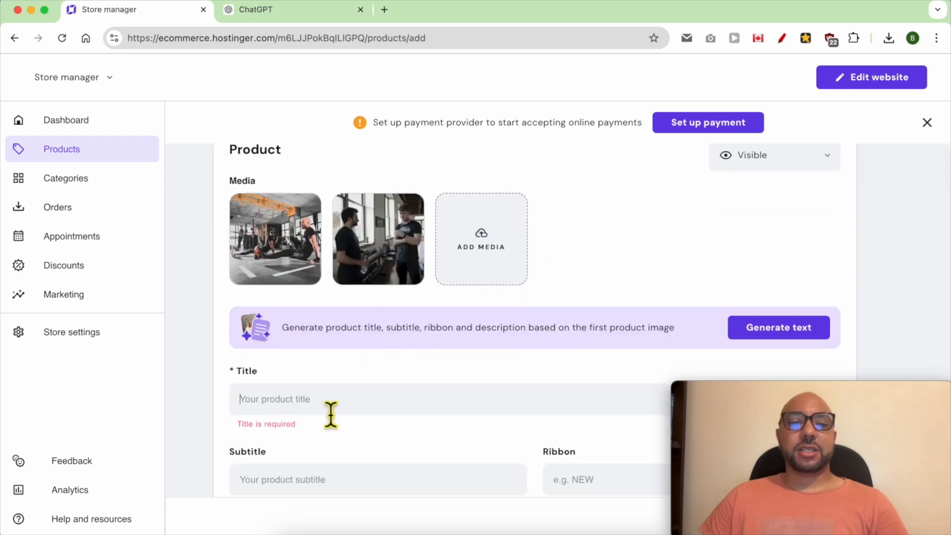
type("Book a 1-Hour Personal Training Session with Me")
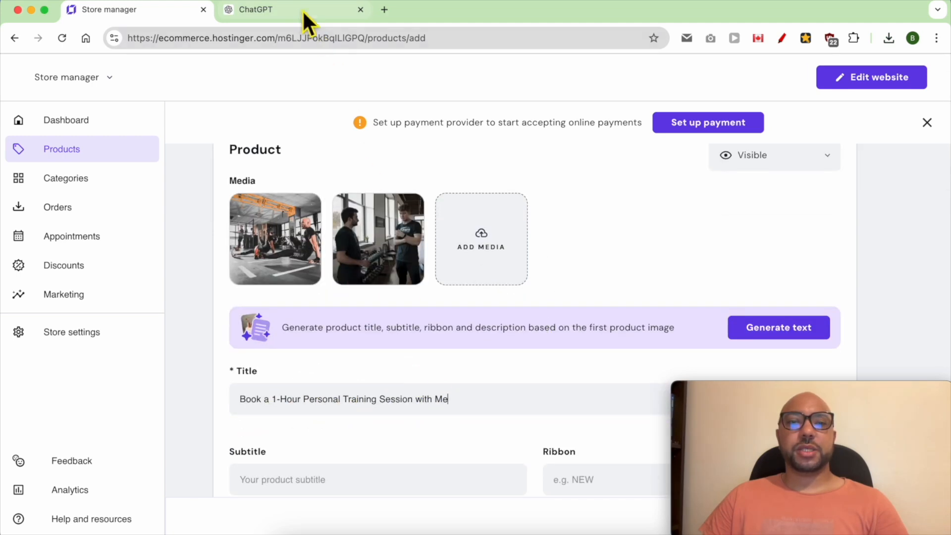
scroll(372, 351, "down", 6)
left_click(318, 342)
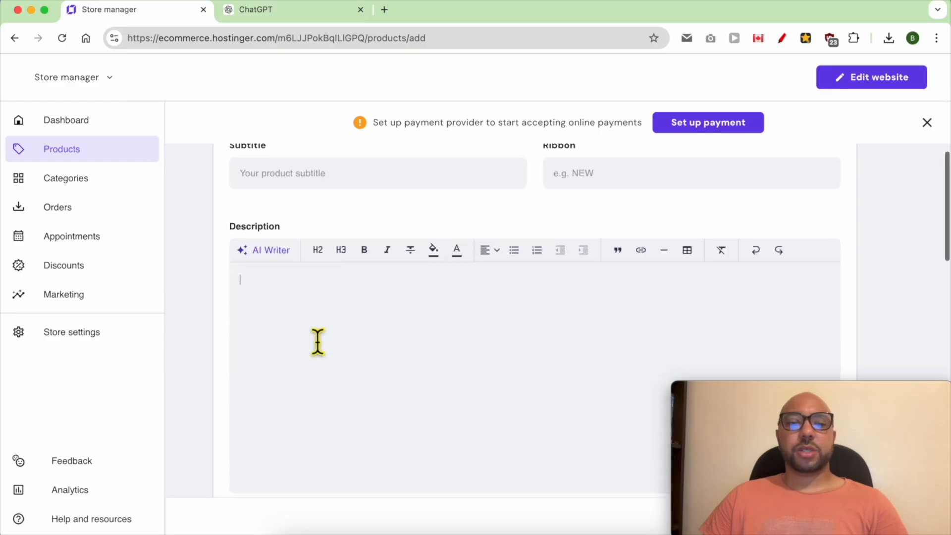
type("Unlock your full potential with a personalized 1-hour training session tailored to your fitness goals. Whether you're looking to build strength, improve endurance, or simply get moving, I am here to guide you every step of the way. Book now and take the first step towards a healthier, fitter you!")
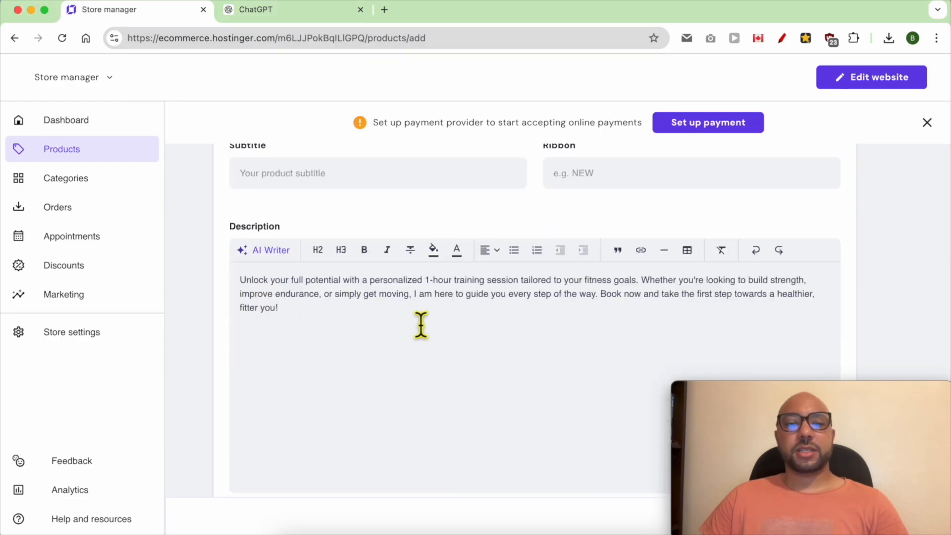
scroll(322, 302, "down", 3)
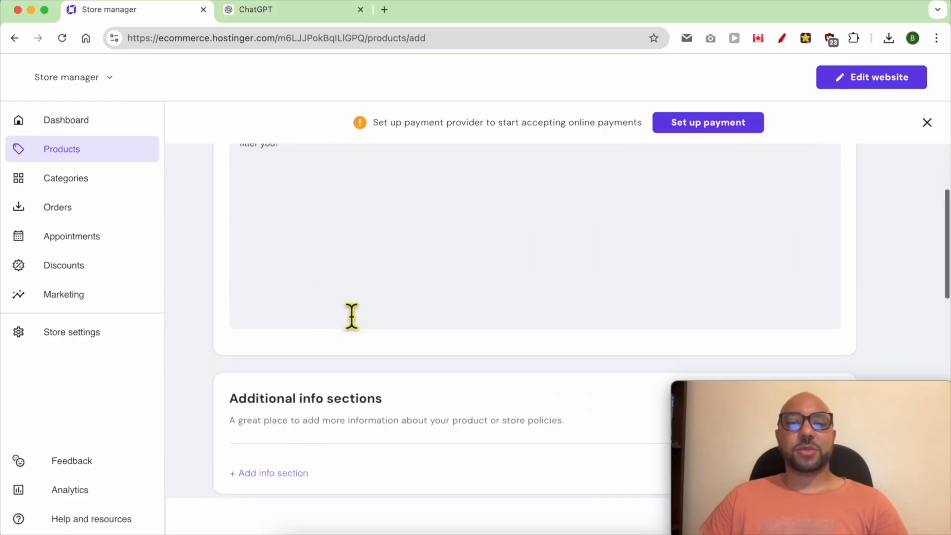
scroll(352, 317, "down", 5)
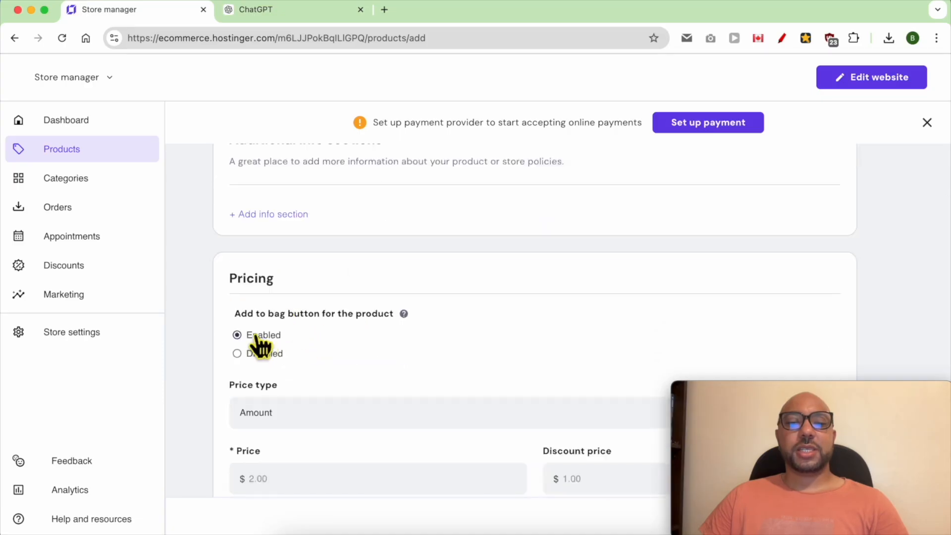
Step: Keep price type as Amount, with price 100 and discount price 80
scroll(278, 342, "down", 3)
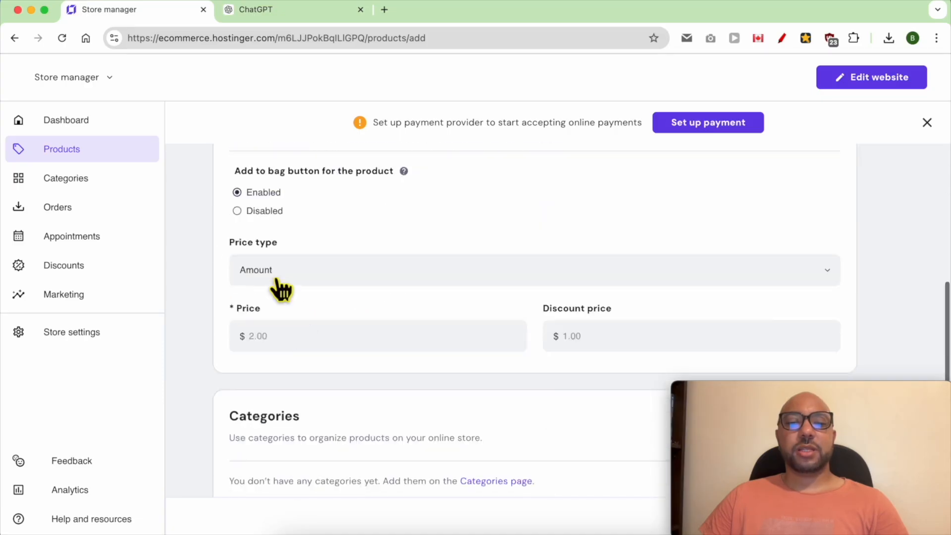
left_click(301, 270)
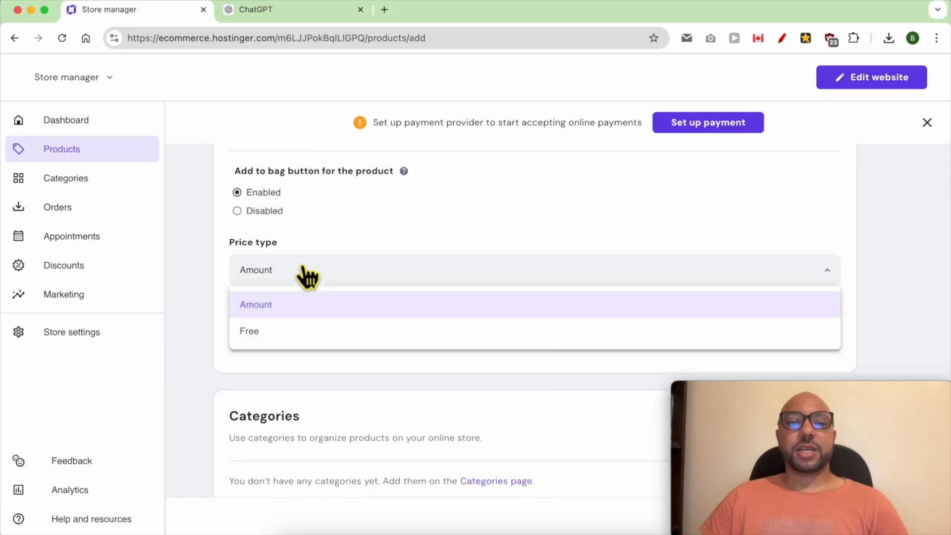
left_click(291, 312)
left_click(295, 342)
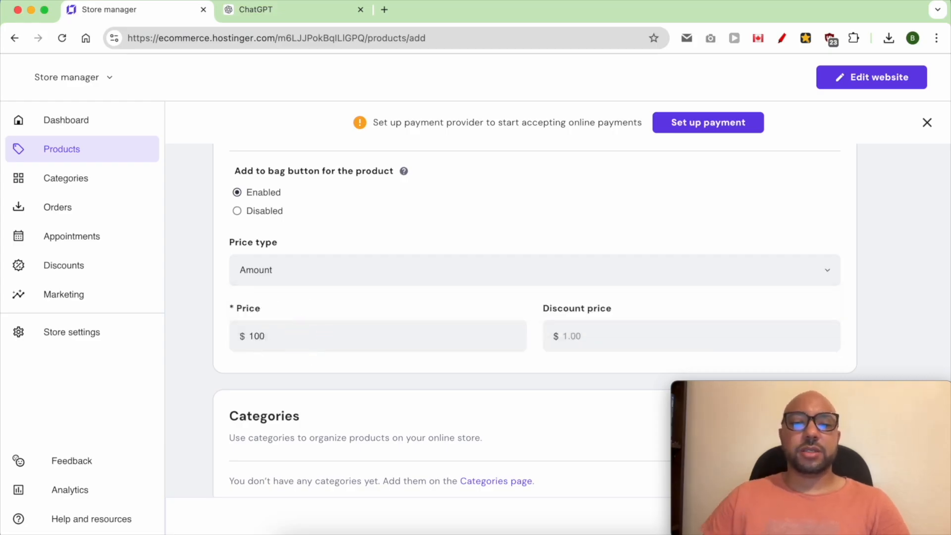
left_click(617, 351)
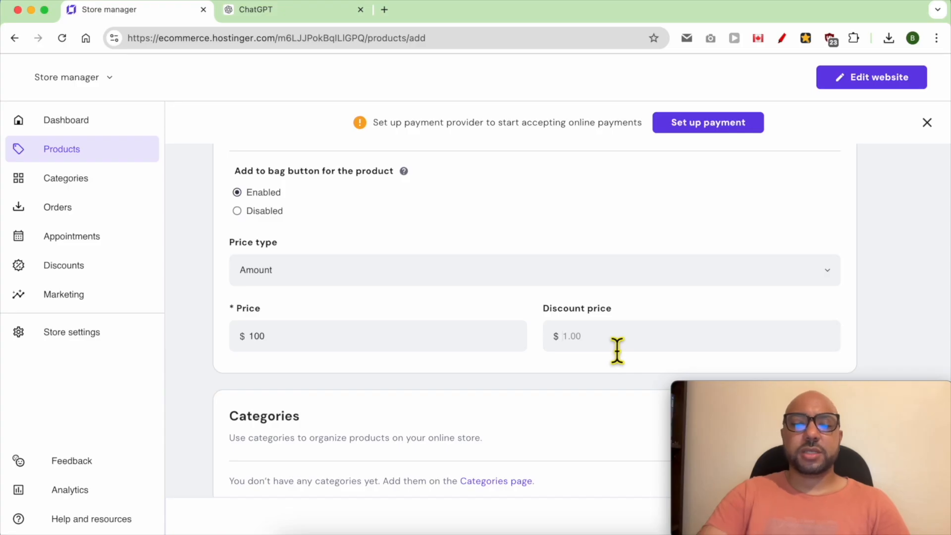
scroll(534, 373, "down", 3)
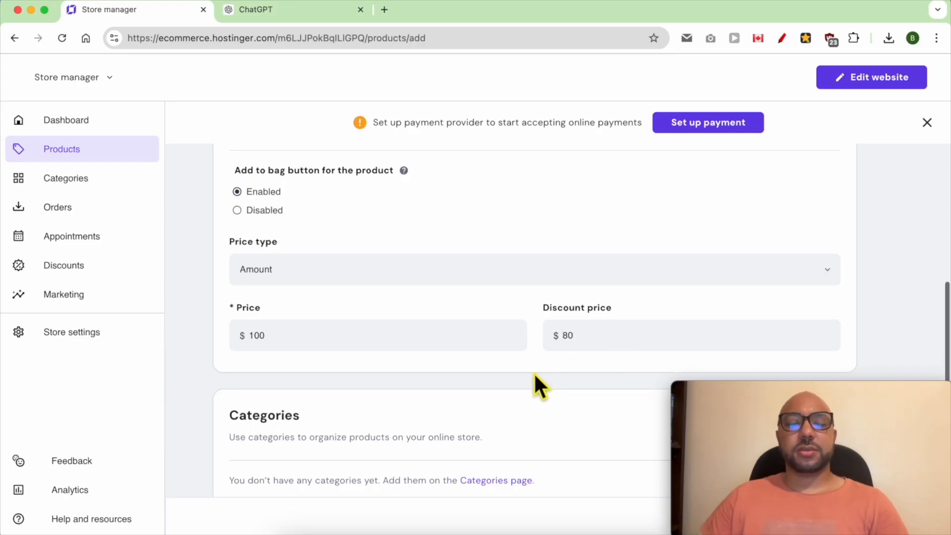
double_click(287, 307)
left_click(347, 310)
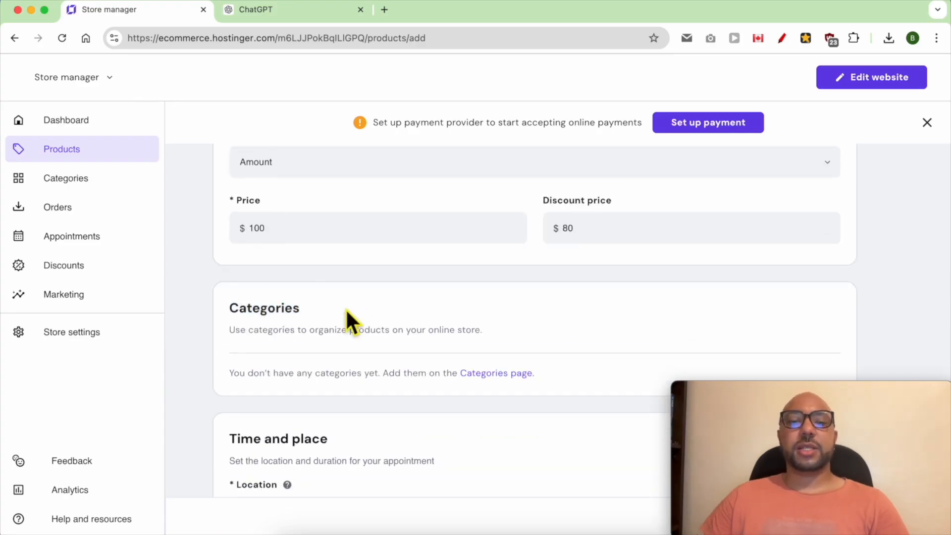
scroll(378, 340, "down", 5)
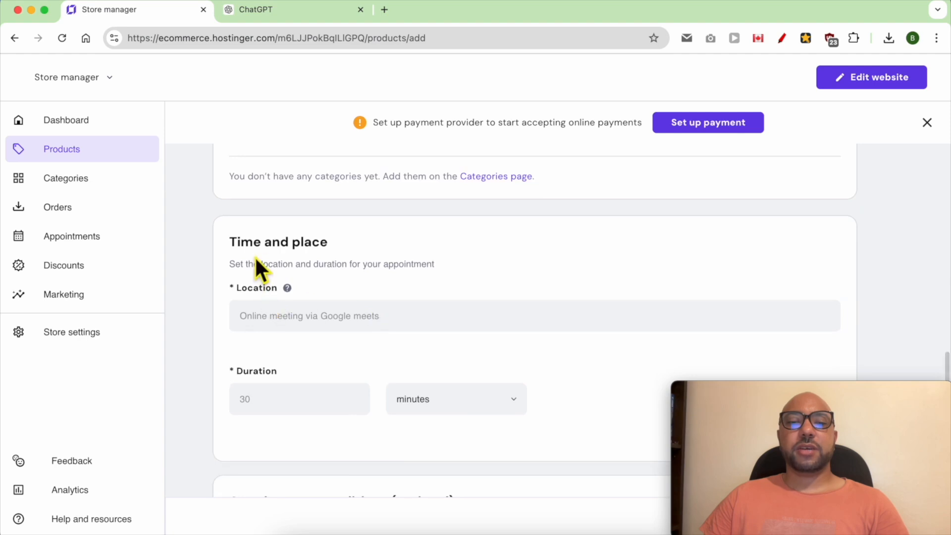
Step: Set the location to 'Location: my gym' and the duration to 1 hour
left_click(283, 329)
type("Location:")
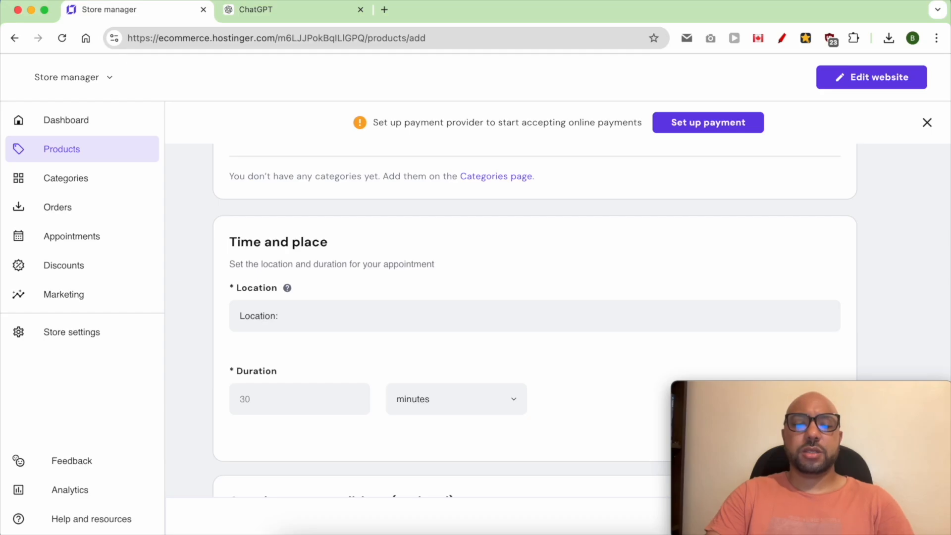
type(" my gym")
left_click(304, 409)
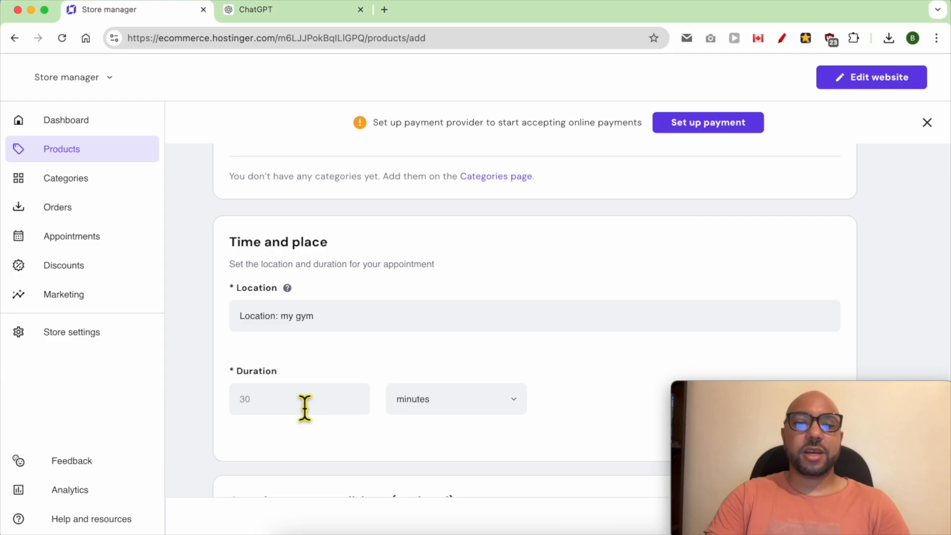
type("15")
key("BackSpace")
key("BackSpace")
type("1")
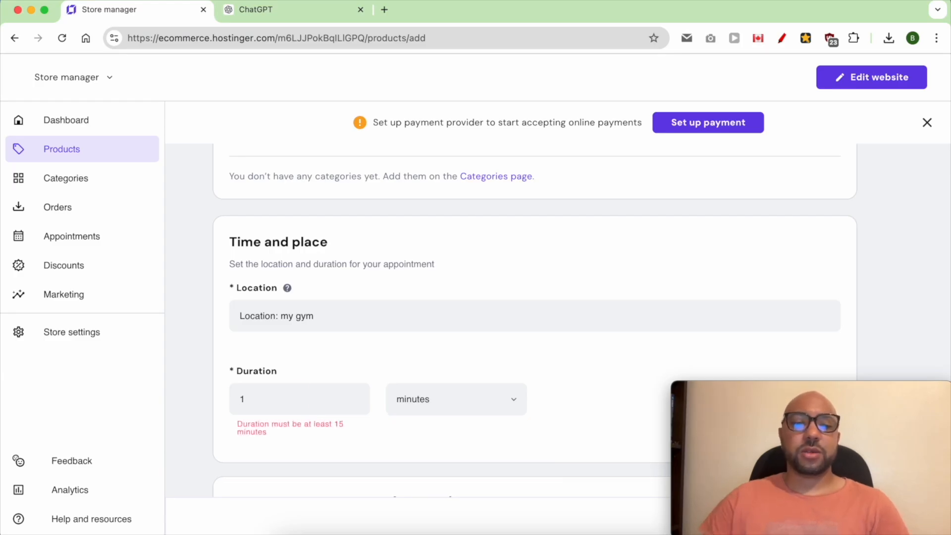
left_click(469, 407)
left_click(441, 461)
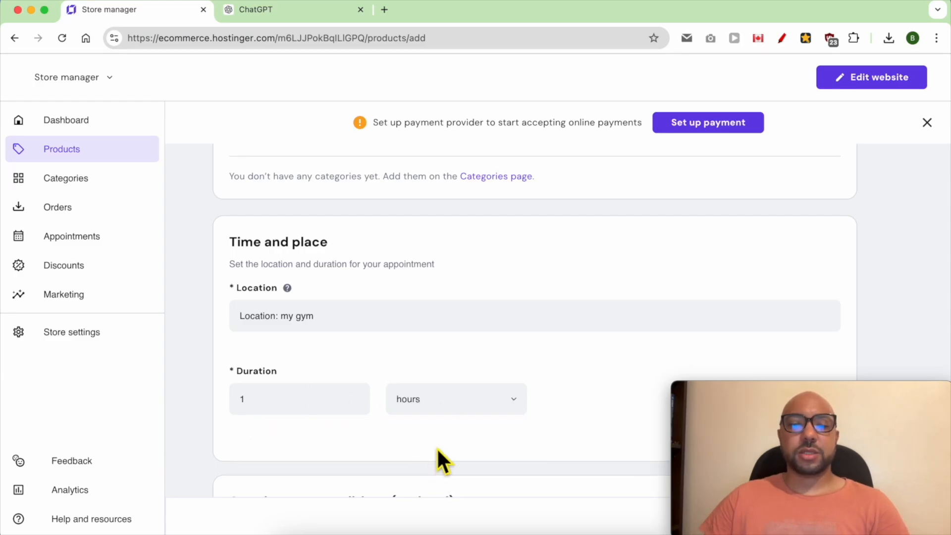
scroll(436, 447, "down", 5)
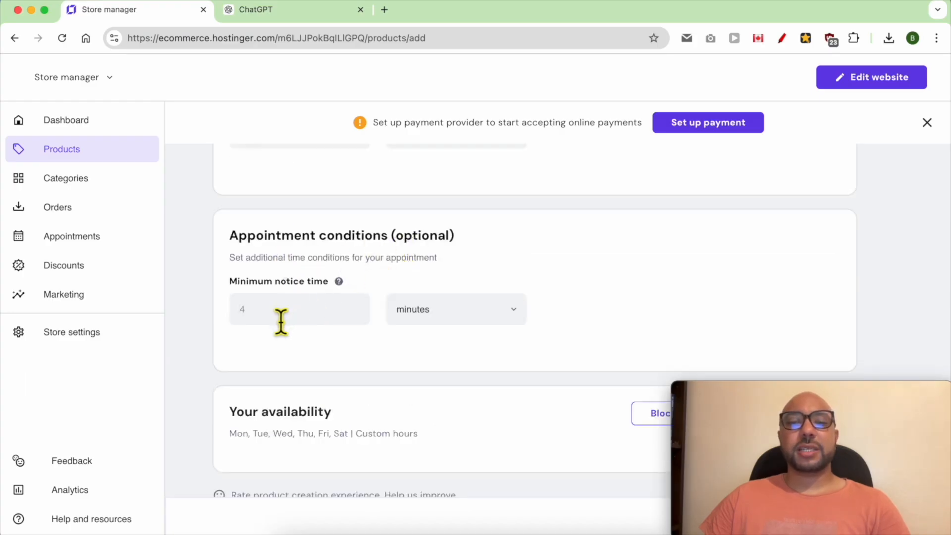
Step: Switch the minimum notice unit to days and clear its number field
left_click(430, 321)
left_click(431, 396)
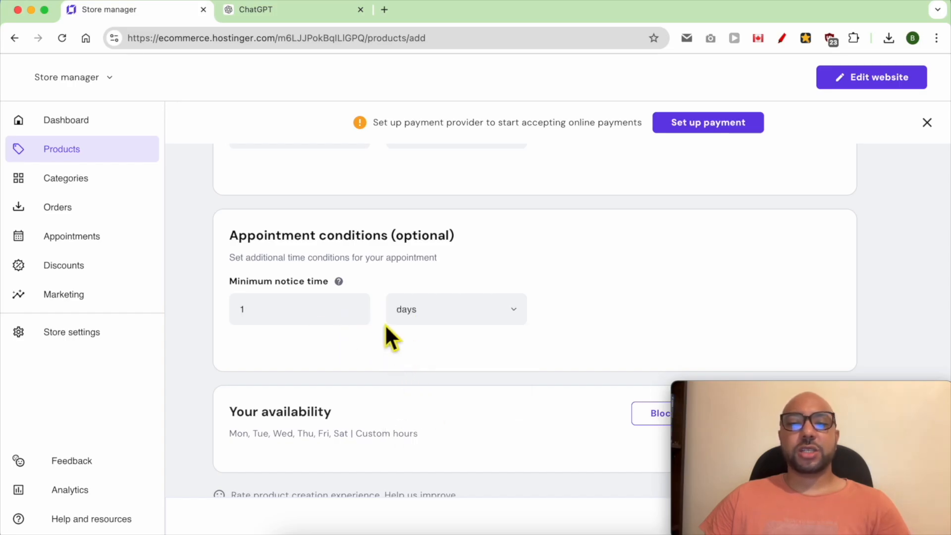
left_click(327, 328)
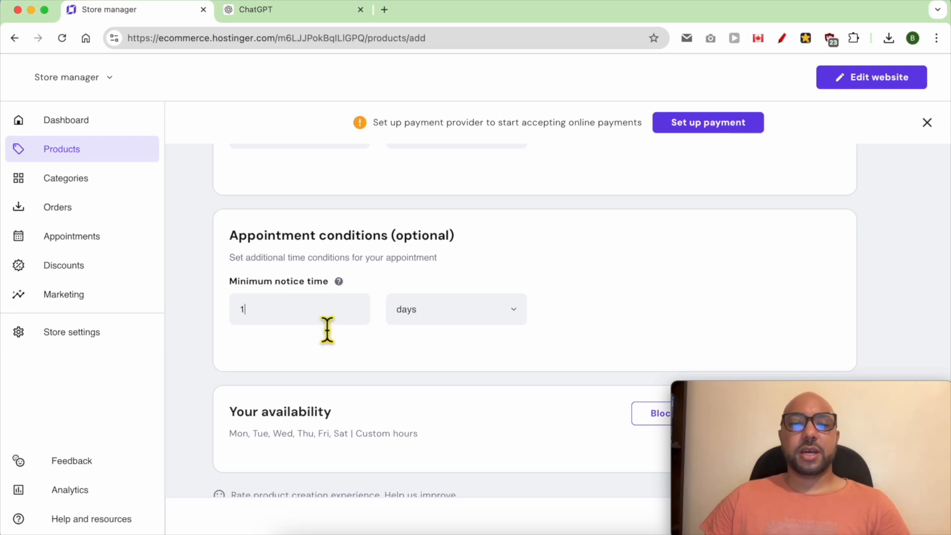
key("BackSpace")
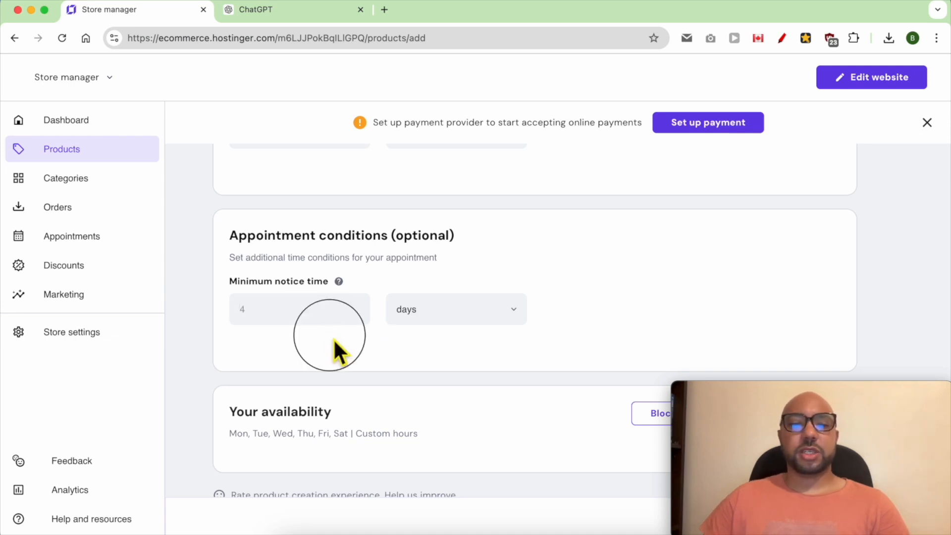
Step: Save the 1-Hour Personal Training session product to the Products list
scroll(347, 342, "down", 3)
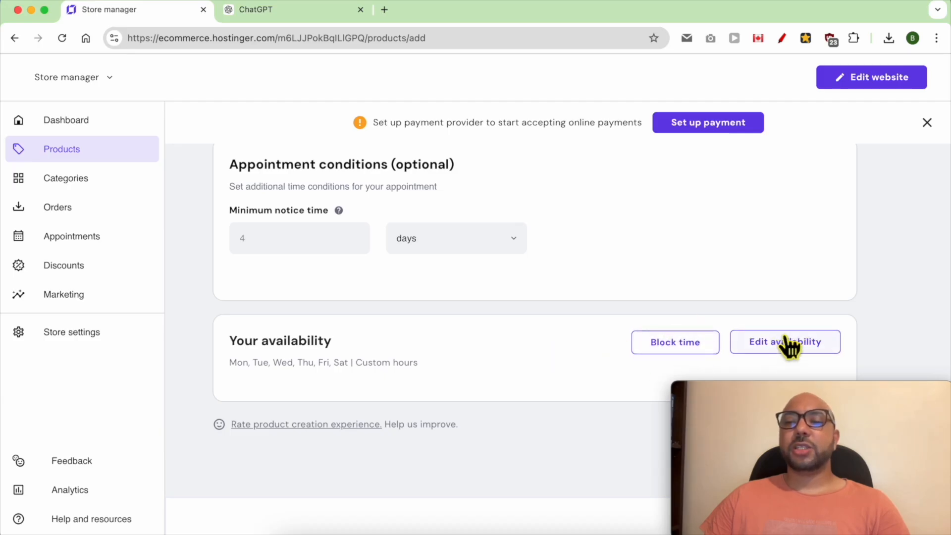
mouse_move(807, 396)
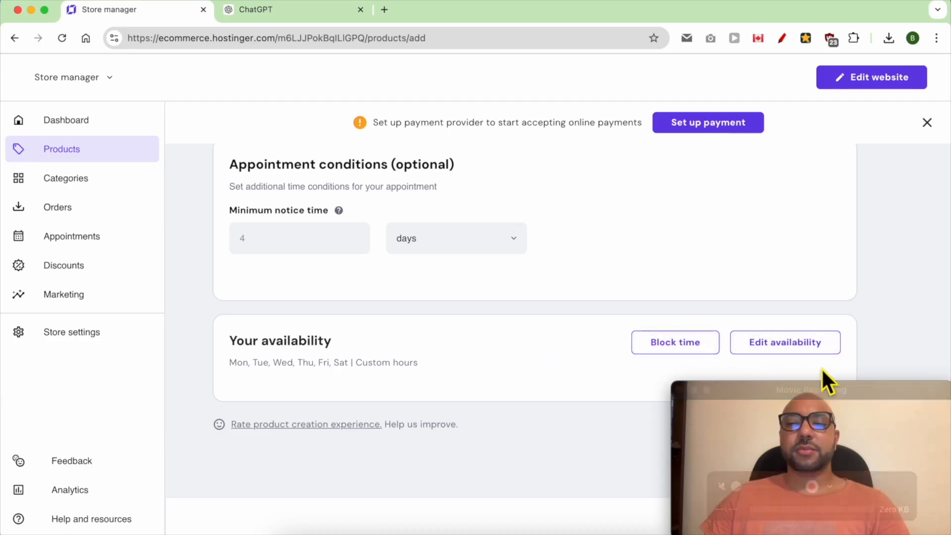
left_click_drag(826, 395, 824, 278)
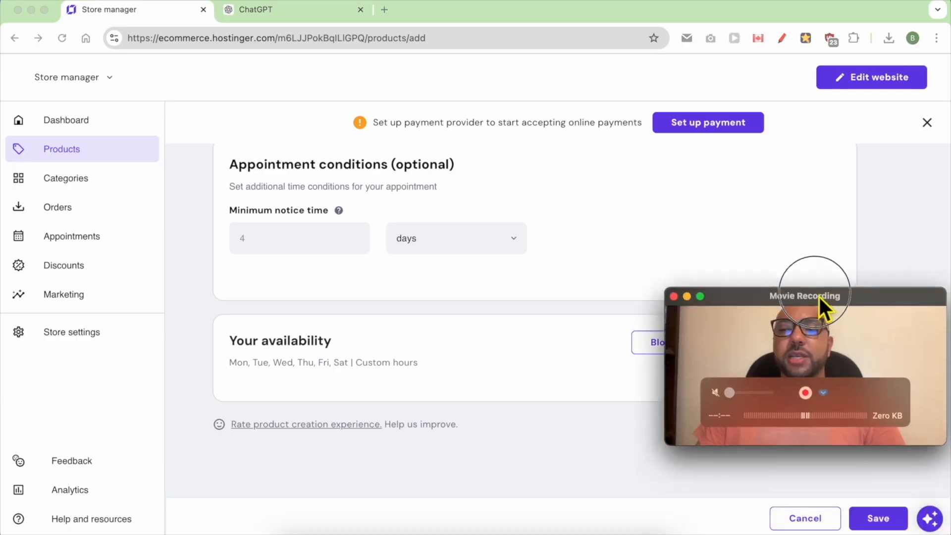
left_click(870, 514)
left_click_drag(836, 296, 840, 392)
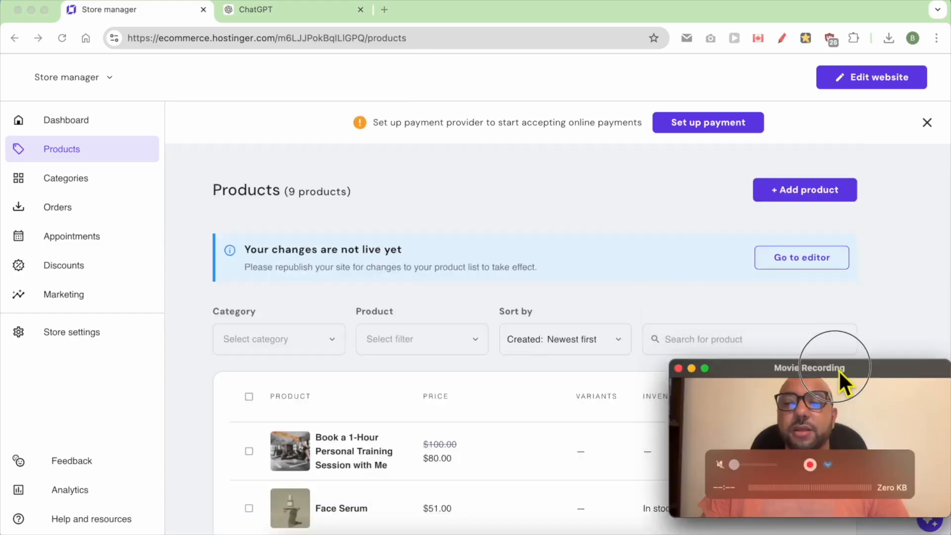
scroll(440, 243, "down", 2)
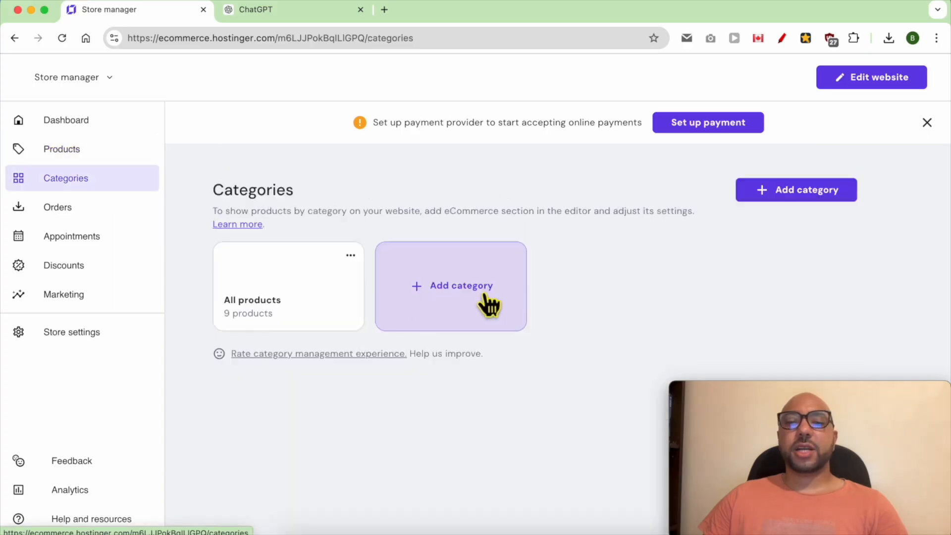
Step: Create a 'Booking products' category containing the 1-Hour Personal Training session and save it
left_click(452, 290)
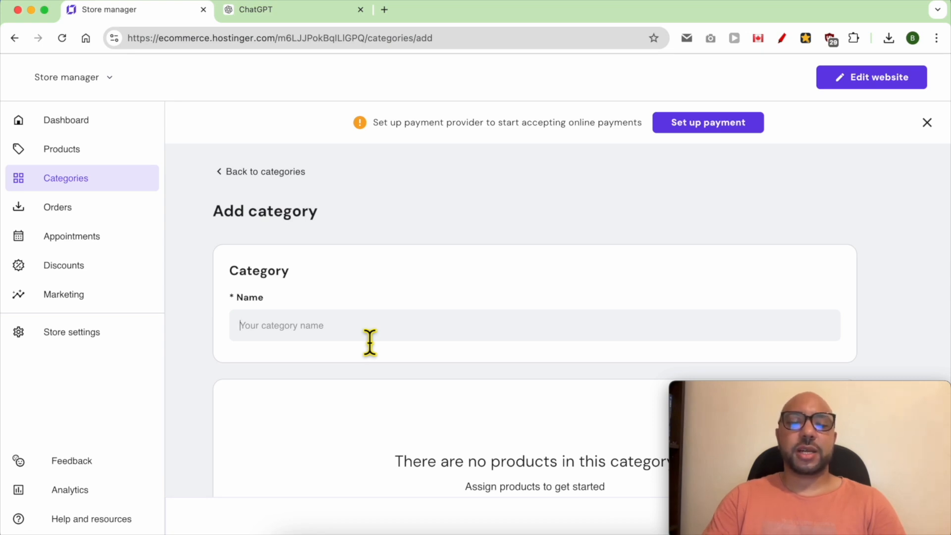
type("Bookin")
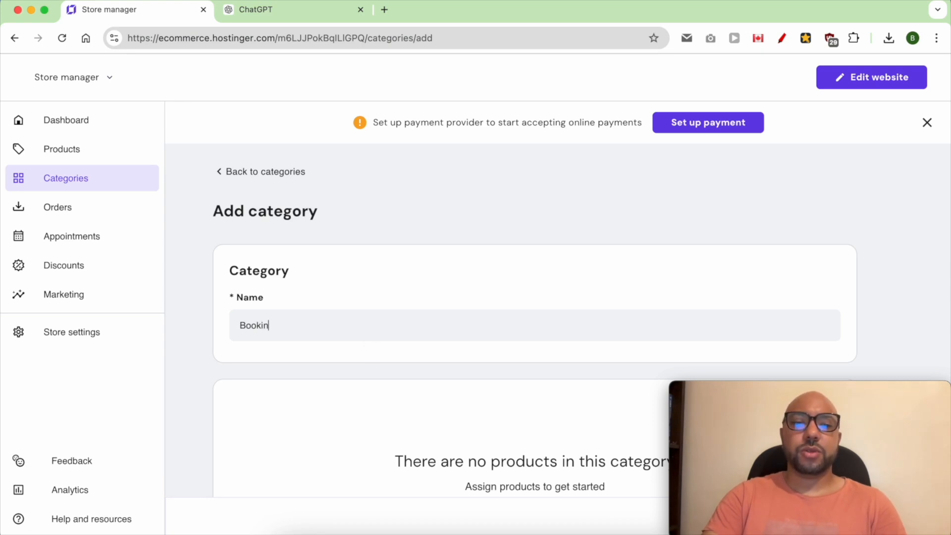
type("g products")
scroll(367, 332, "down", 3)
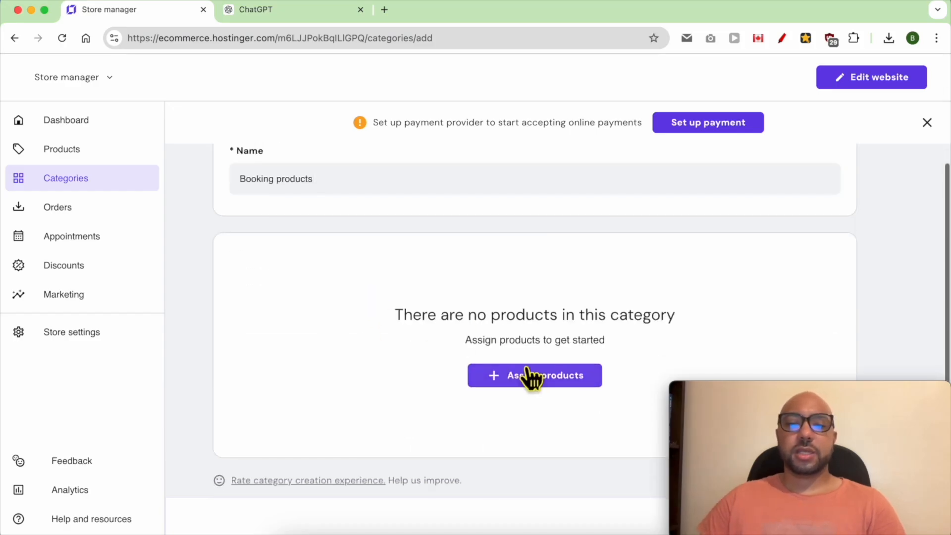
left_click(545, 381)
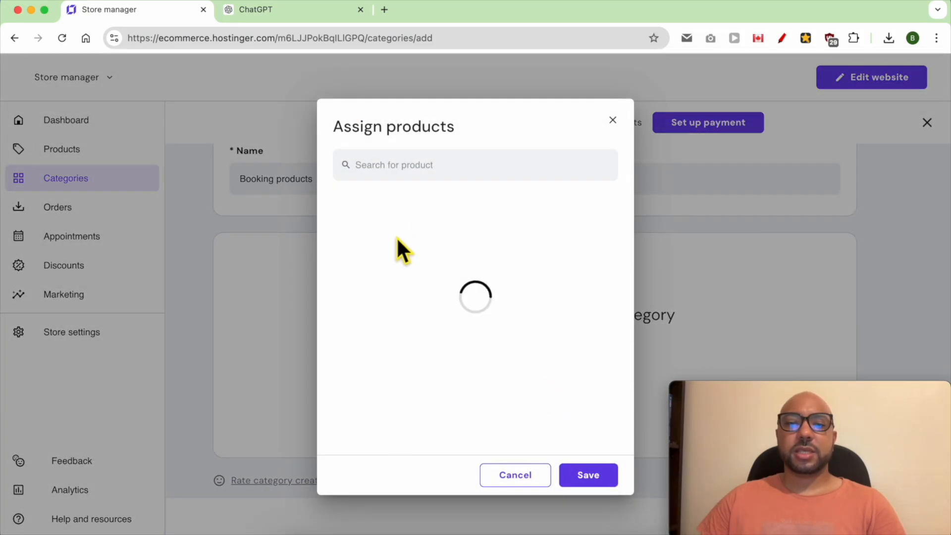
left_click(431, 217)
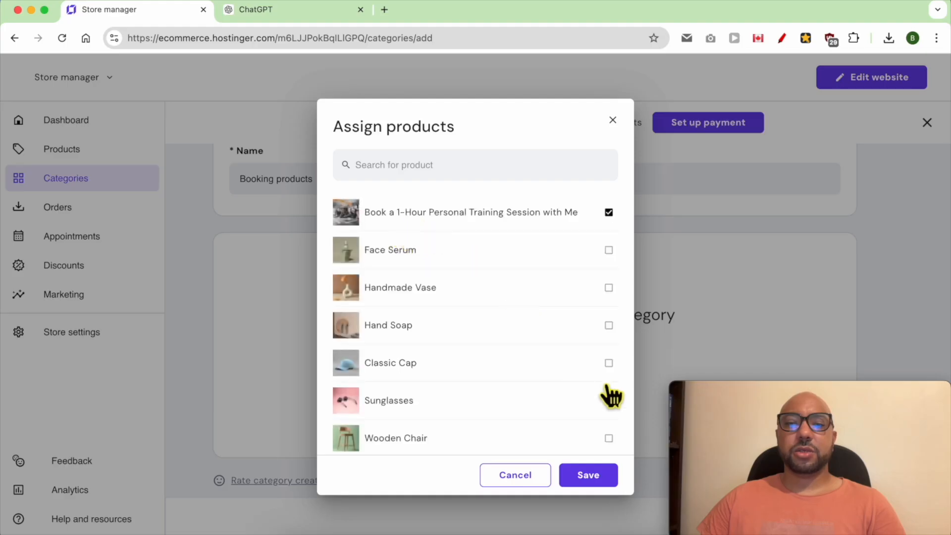
left_click(589, 474)
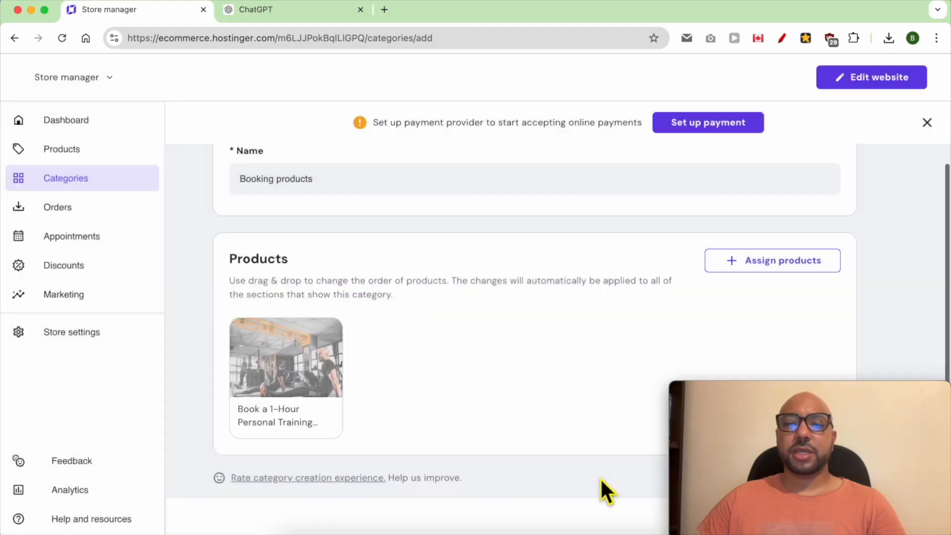
left_click_drag(755, 385, 754, 285)
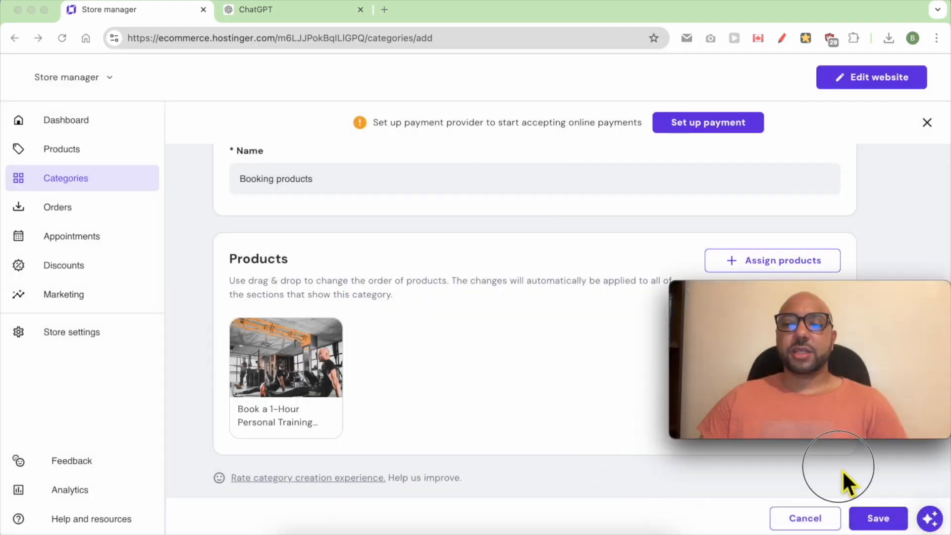
left_click(880, 520)
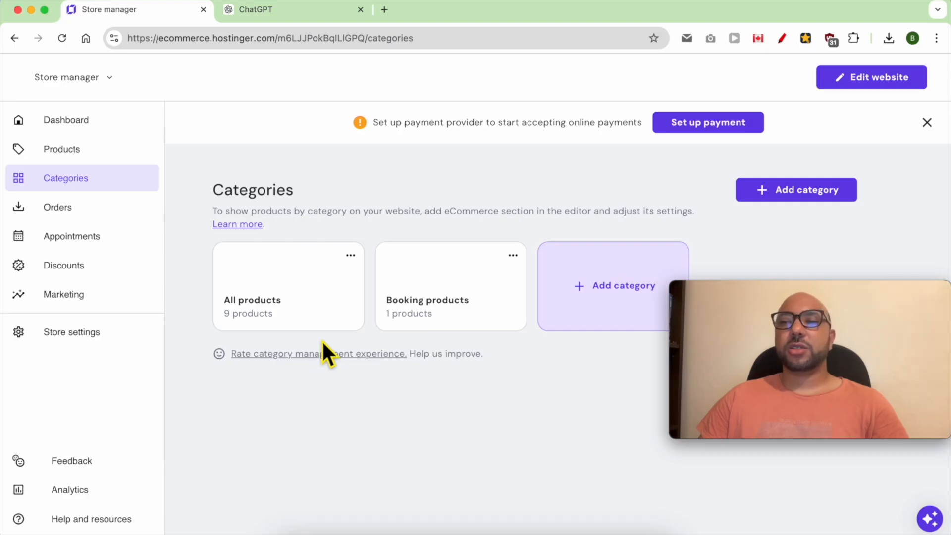
Step: Back in the editor, add an Online store Single product section below How It Works
left_click(879, 79)
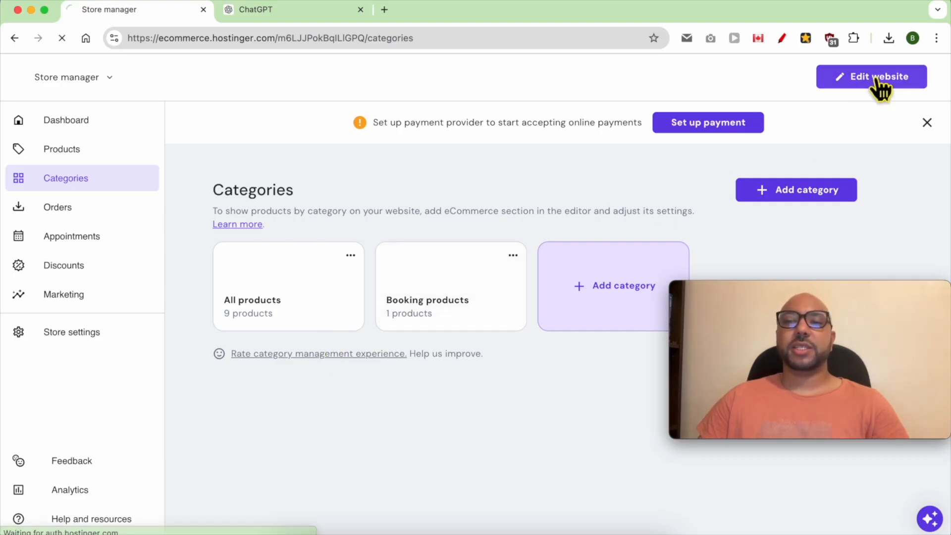
scroll(375, 364, "down", 20)
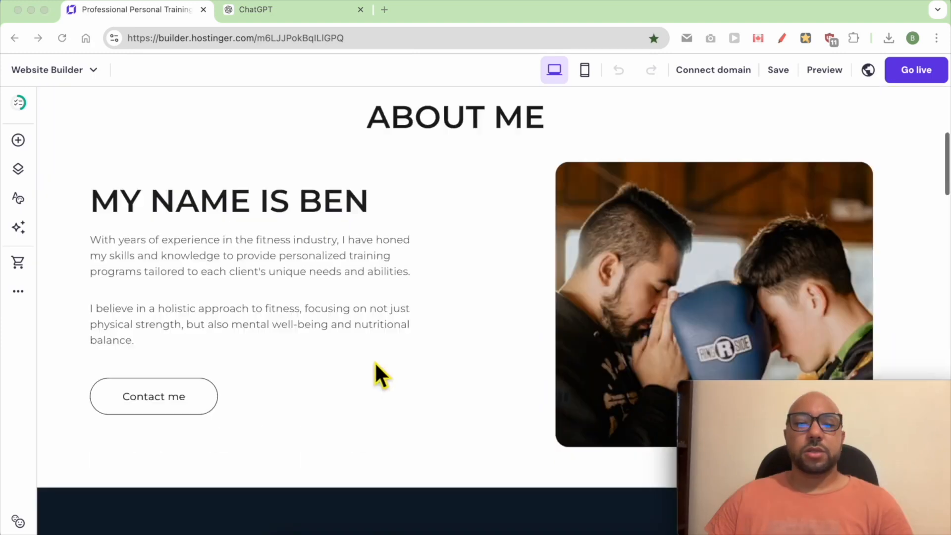
scroll(417, 325, "down", 1)
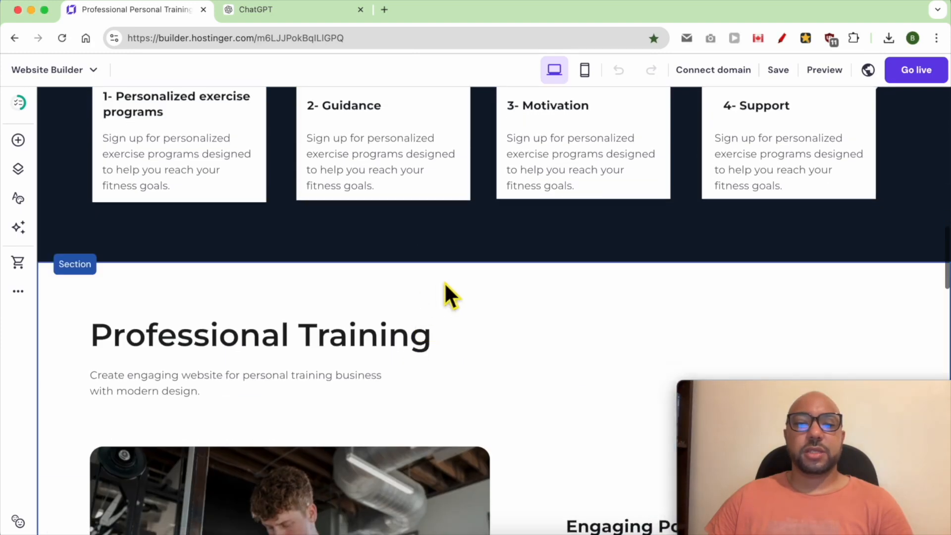
mouse_move(477, 262)
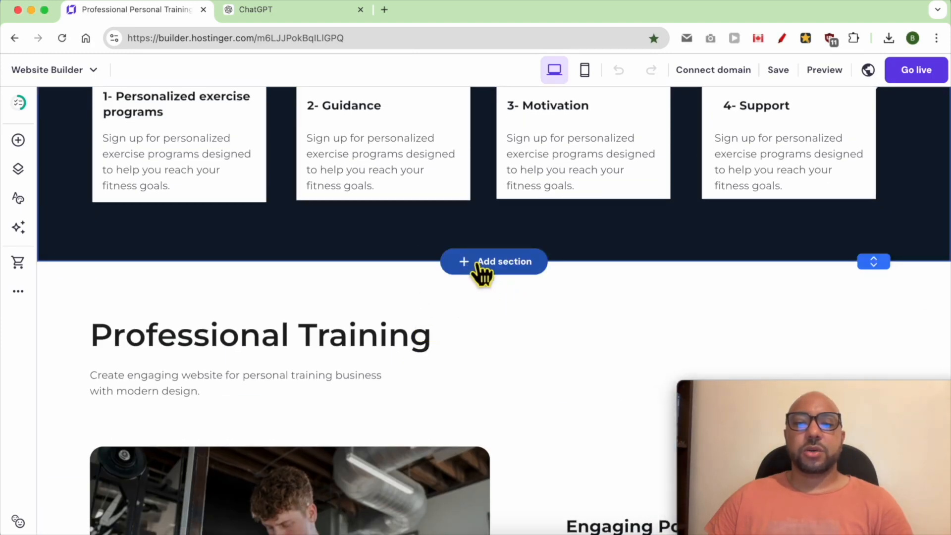
left_click(489, 263)
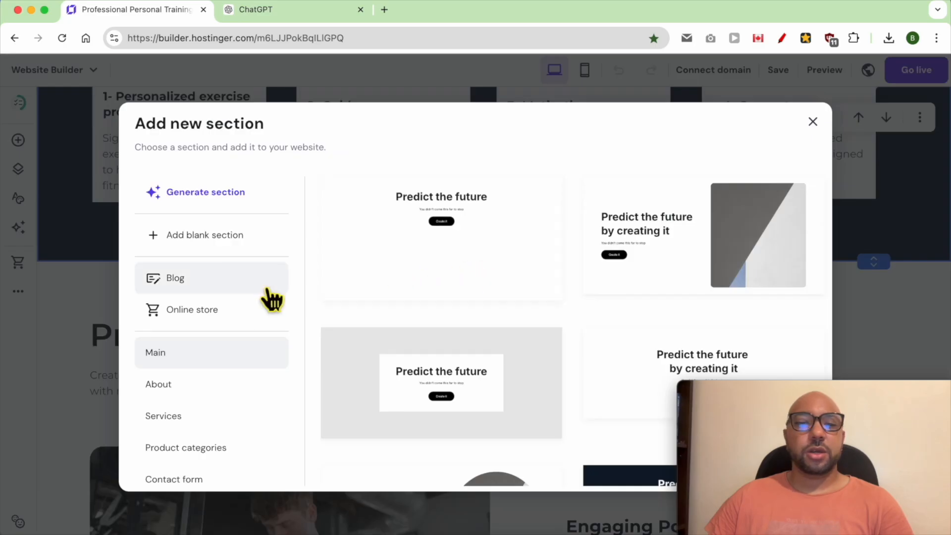
left_click(240, 317)
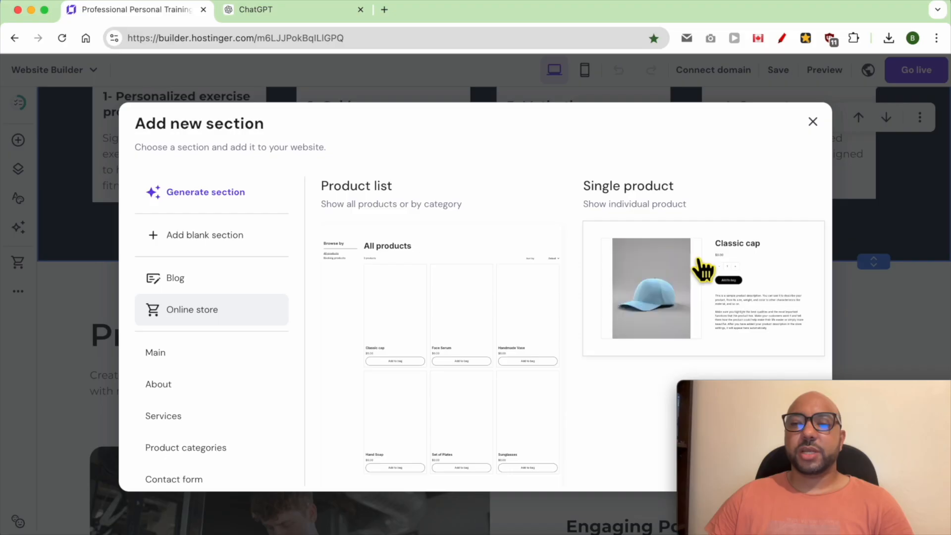
left_click(700, 267)
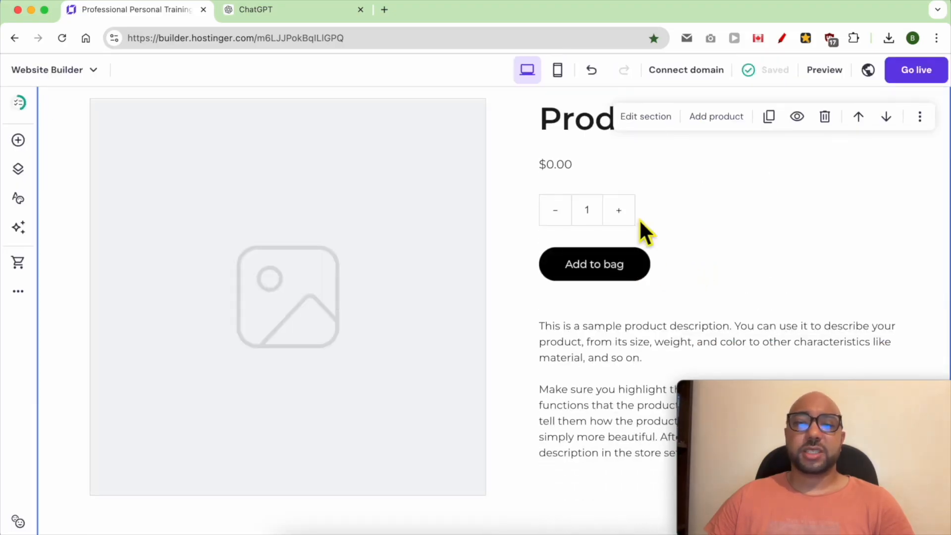
Step: Link the single-product section to 'Book a 1-Hour Personal Training Session with Me'
left_click(636, 119)
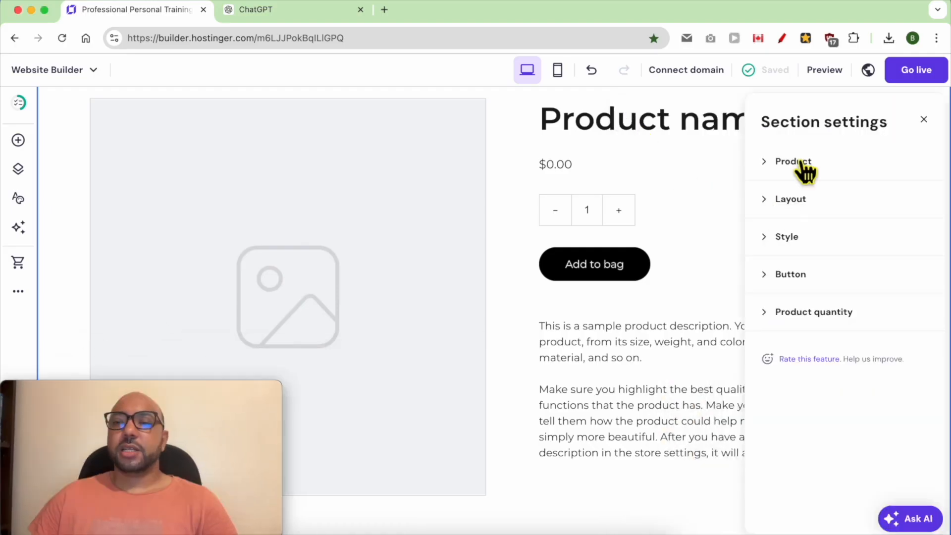
left_click(795, 164)
left_click(822, 236)
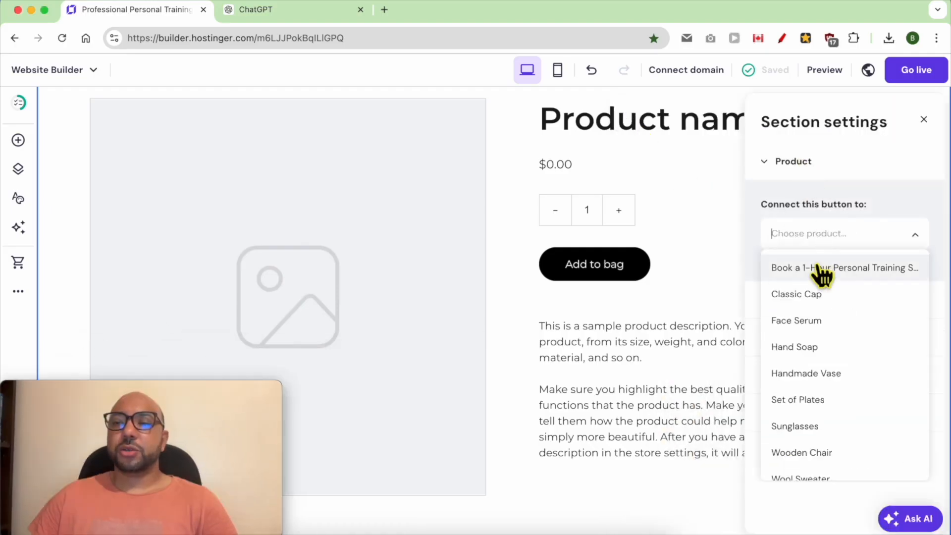
left_click(822, 270)
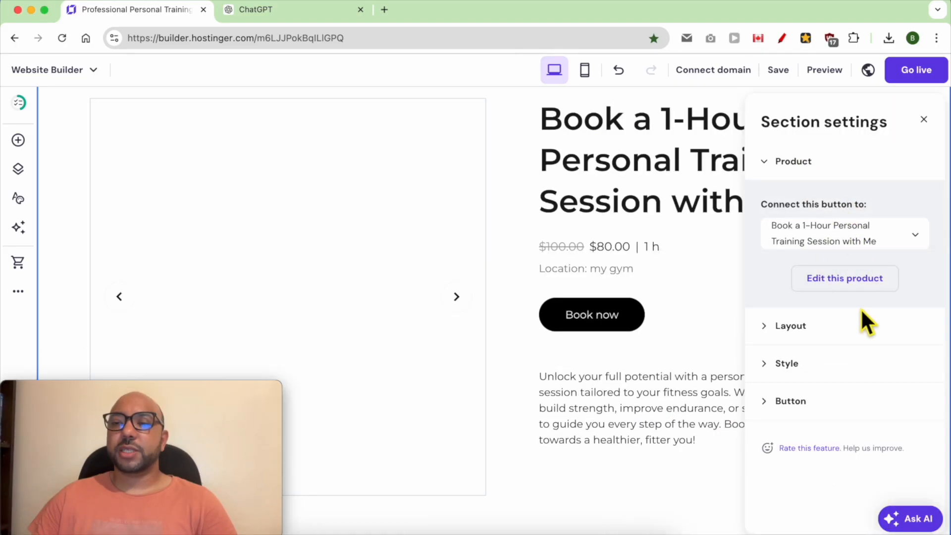
left_click(702, 271)
scroll(351, 291, "down", 1)
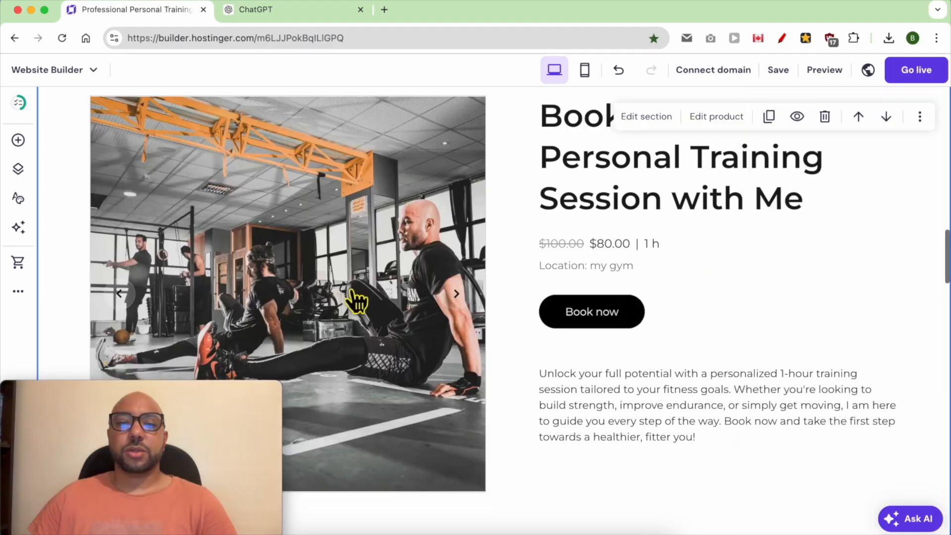
scroll(476, 287, "up", 3)
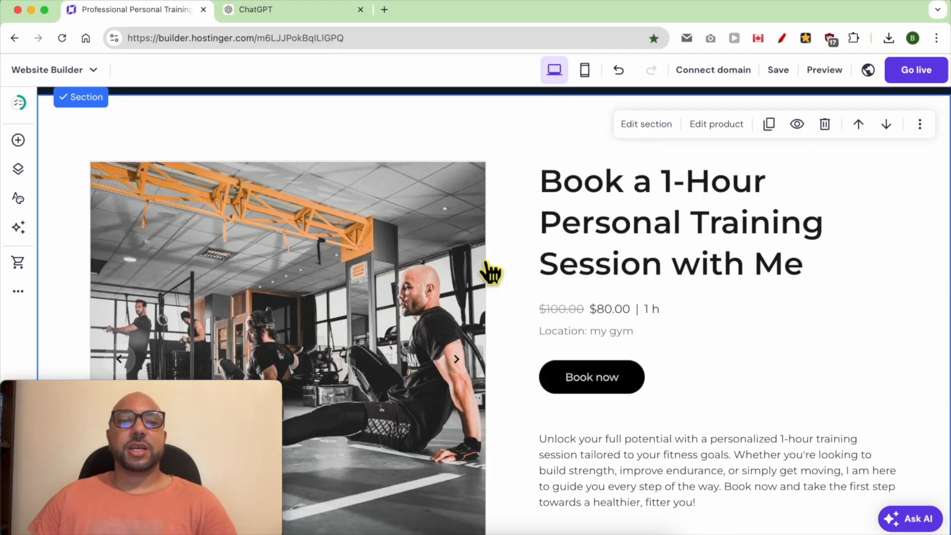
left_click(19, 142)
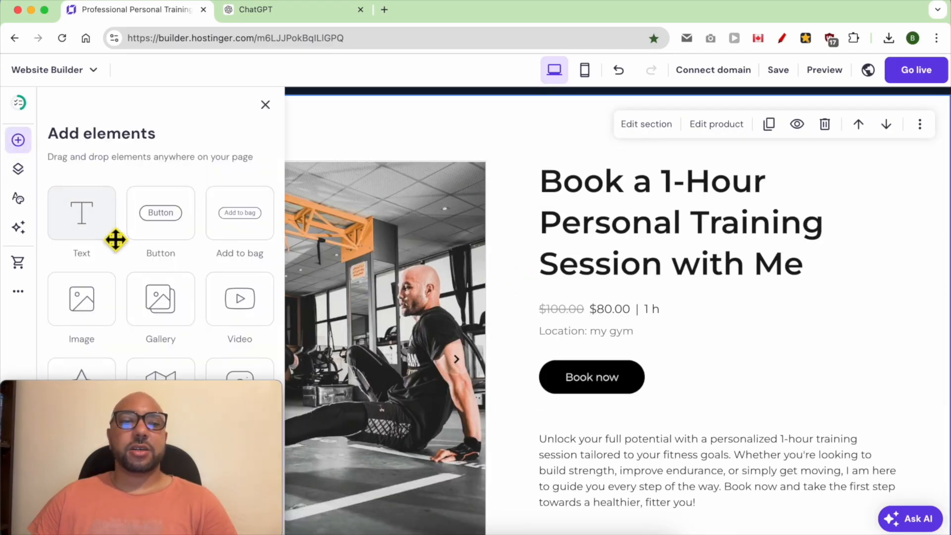
Step: Add a short empty section and move it above the booking product
mouse_move(89, 225)
left_mouse_down()
mouse_move(429, 176)
mouse_move(484, 148)
mouse_move(209, 179)
left_mouse_up()
left_click_drag(112, 225, 522, 144)
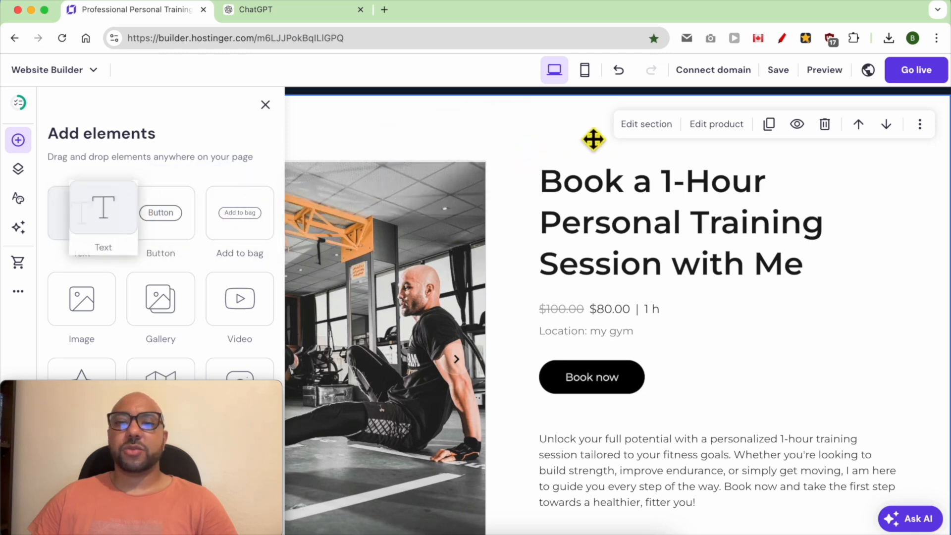
left_click(520, 277)
scroll(524, 287, "down", 3)
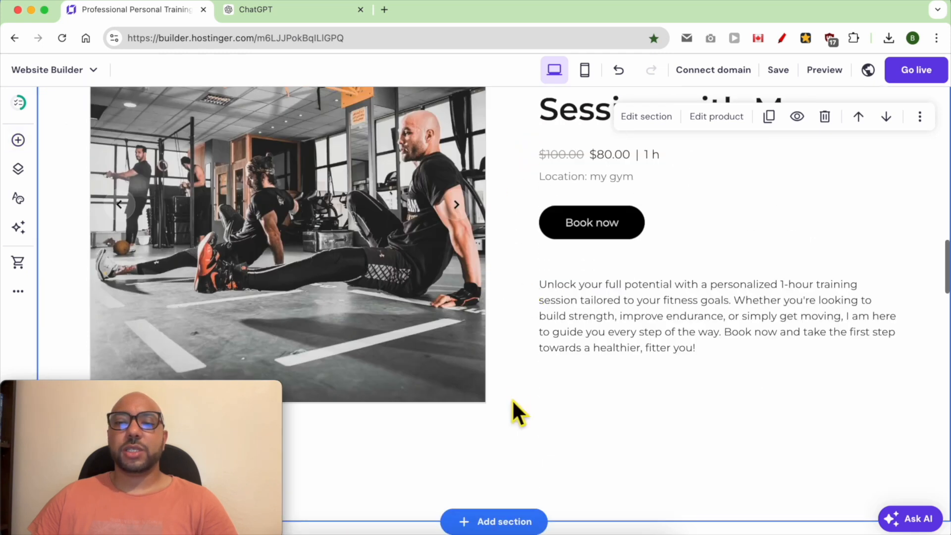
left_click(493, 523)
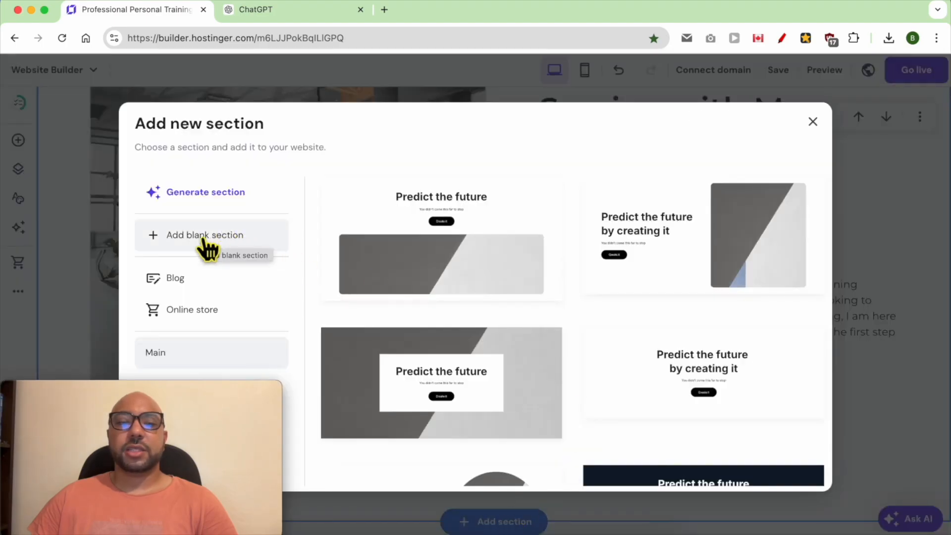
left_click(218, 240)
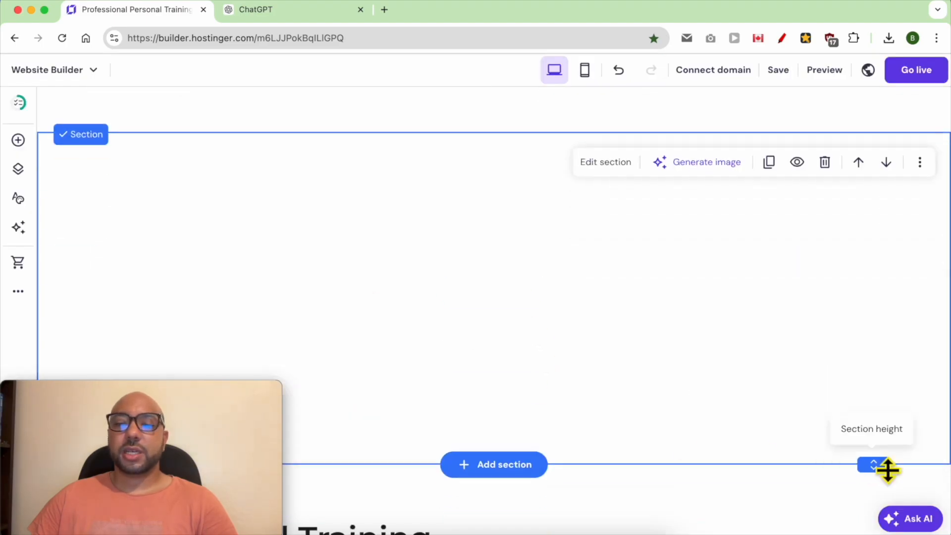
left_click_drag(888, 471, 896, 187)
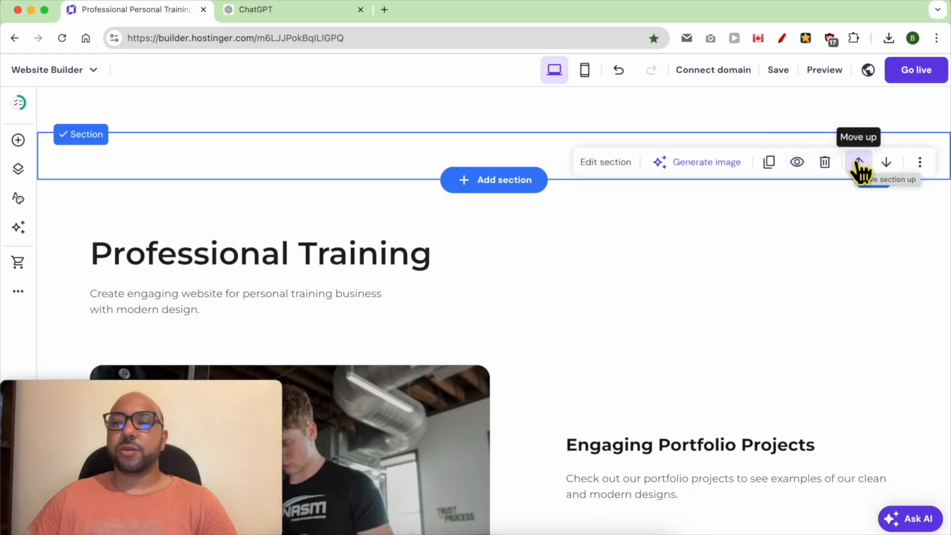
left_click(859, 164)
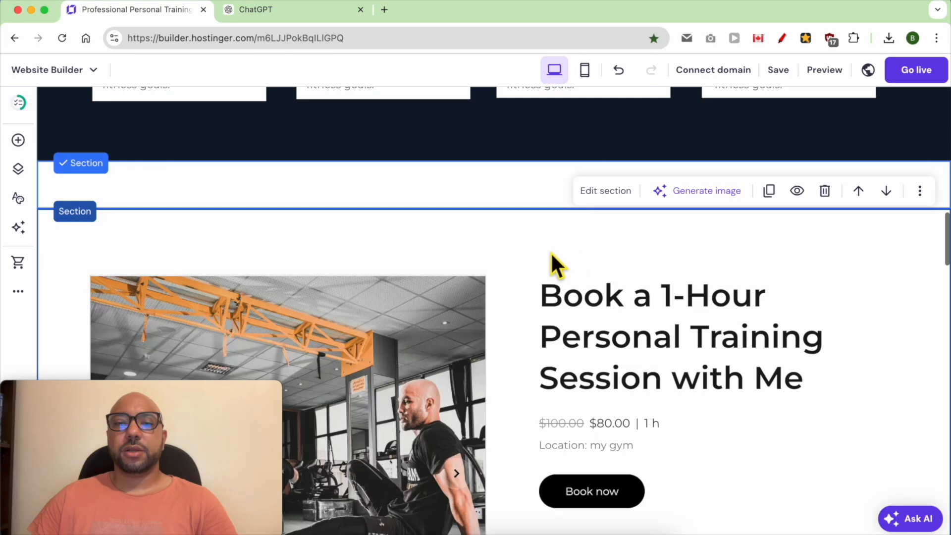
Step: Place a text element in the new section reading 'BOOK YOUR SESSION'
left_click(395, 190)
left_click(19, 141)
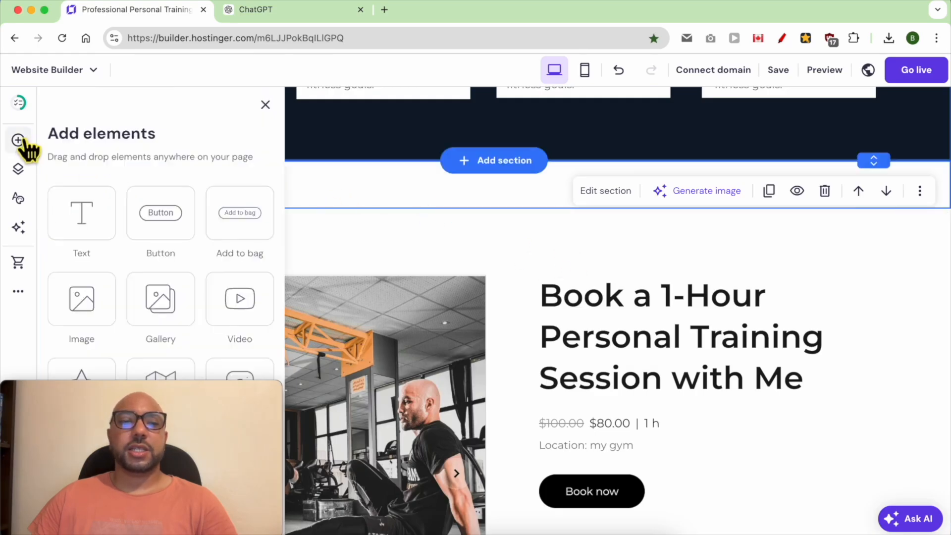
left_click_drag(91, 224, 435, 184)
scroll(447, 416, "down", 4)
left_click_drag(440, 341, 327, 329)
double_click(435, 321)
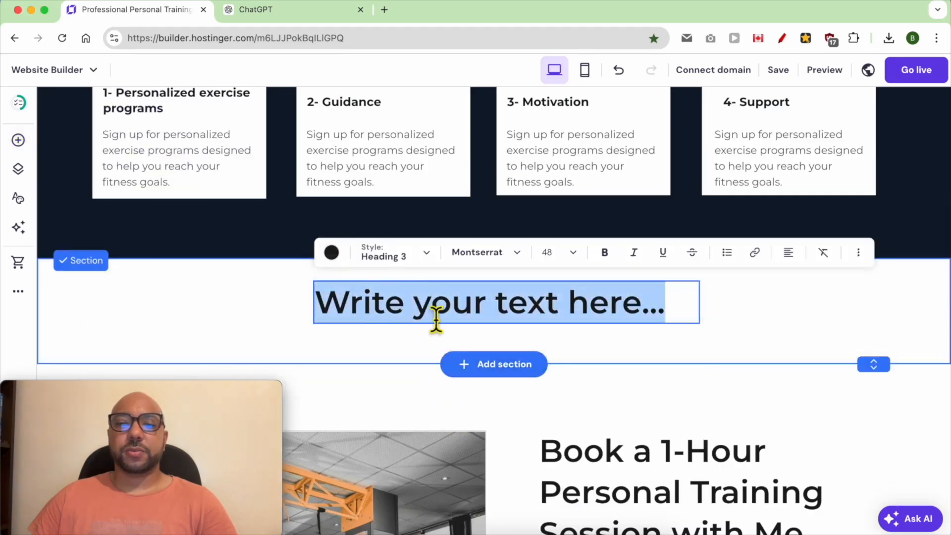
type("BOOK YOUR SESSION")
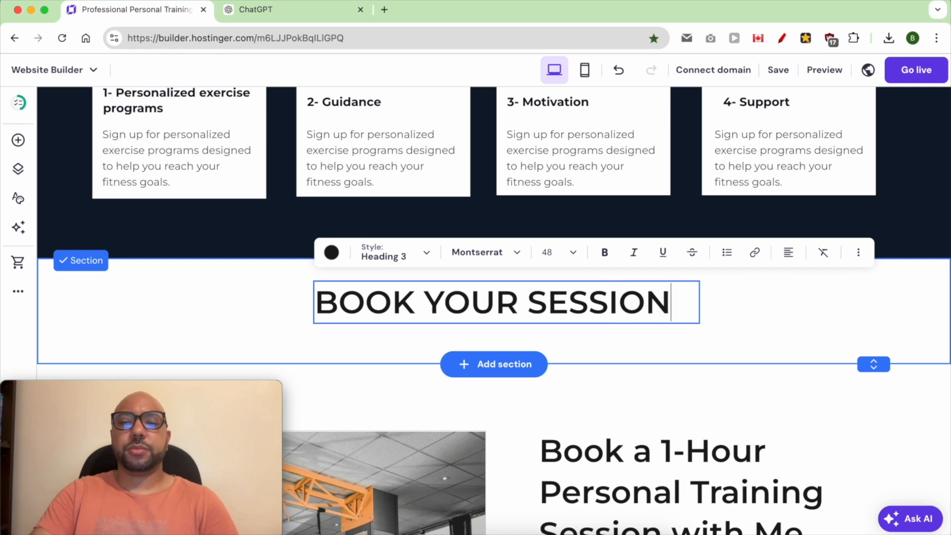
left_click(614, 338)
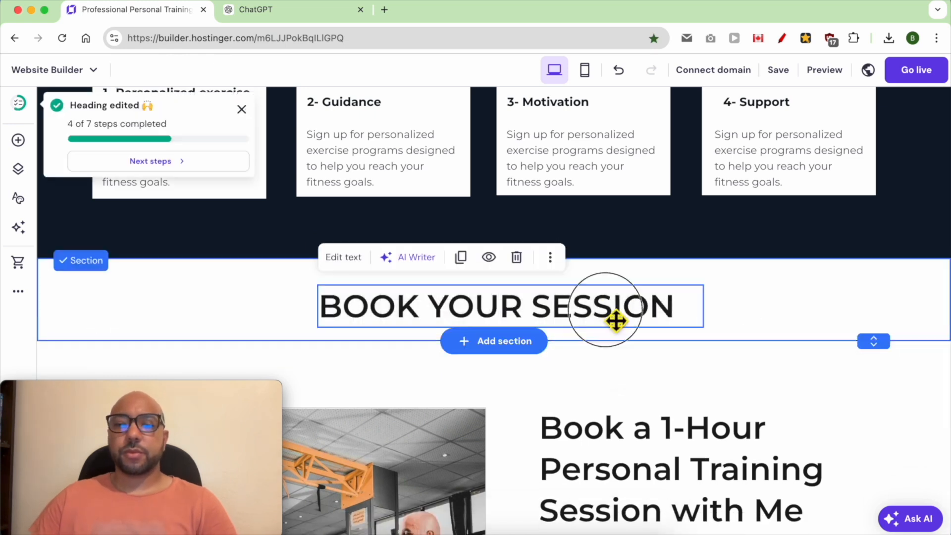
scroll(586, 285, "down", 15)
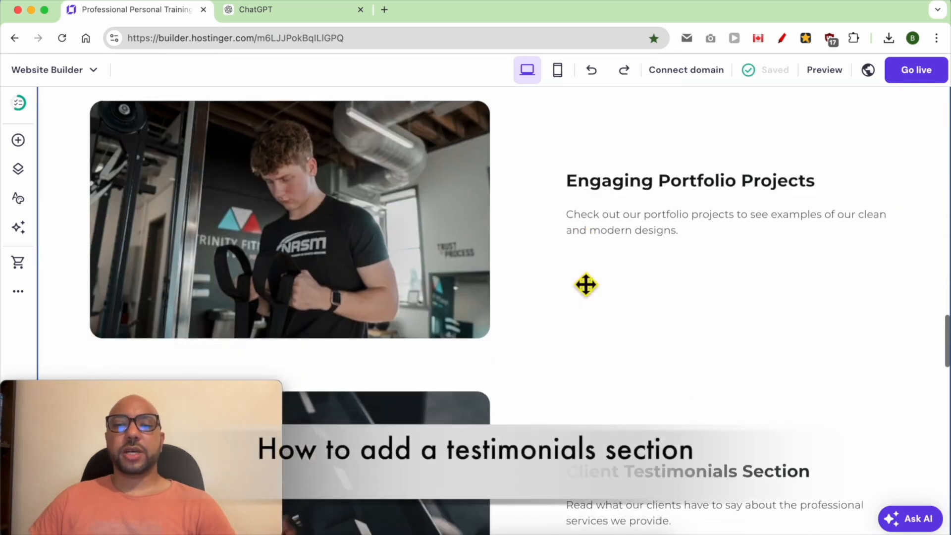
scroll(587, 285, "down", 15)
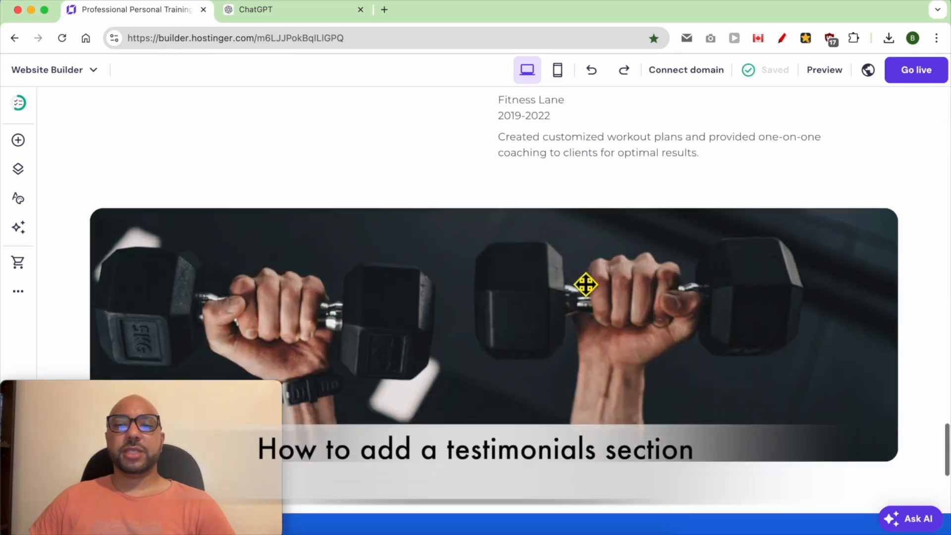
Step: Delete the blue testimonial section plus the Professional Training experience and portfolio sections
scroll(586, 285, "down", 6)
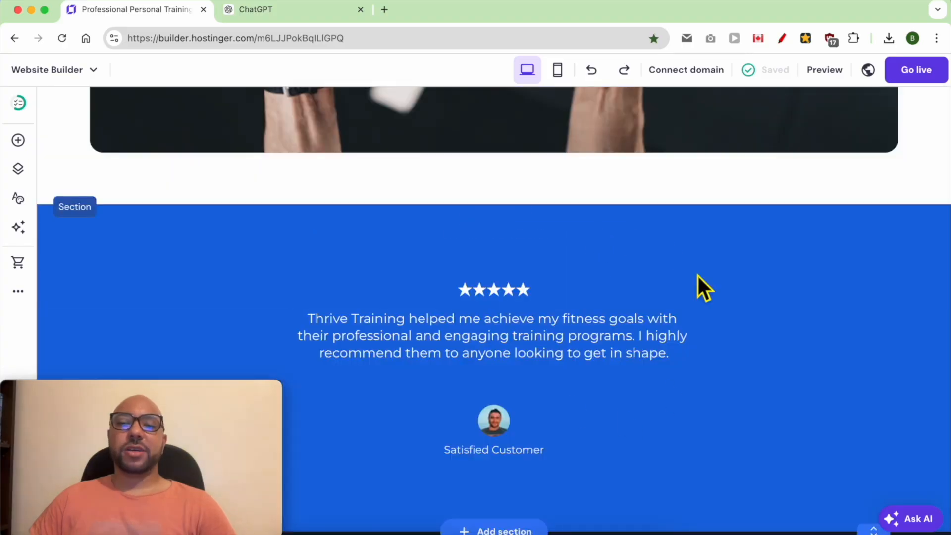
left_click(586, 299)
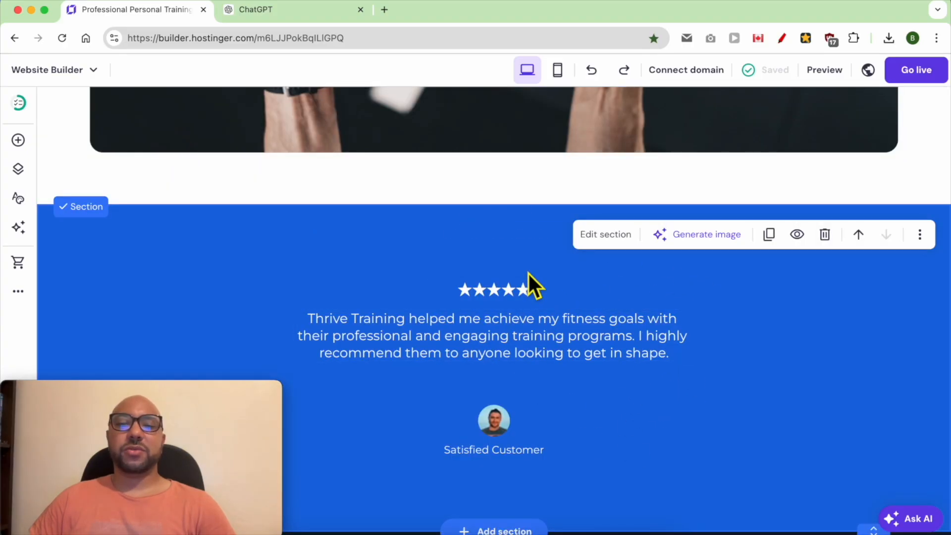
left_click(825, 235)
scroll(744, 253, "up", 8)
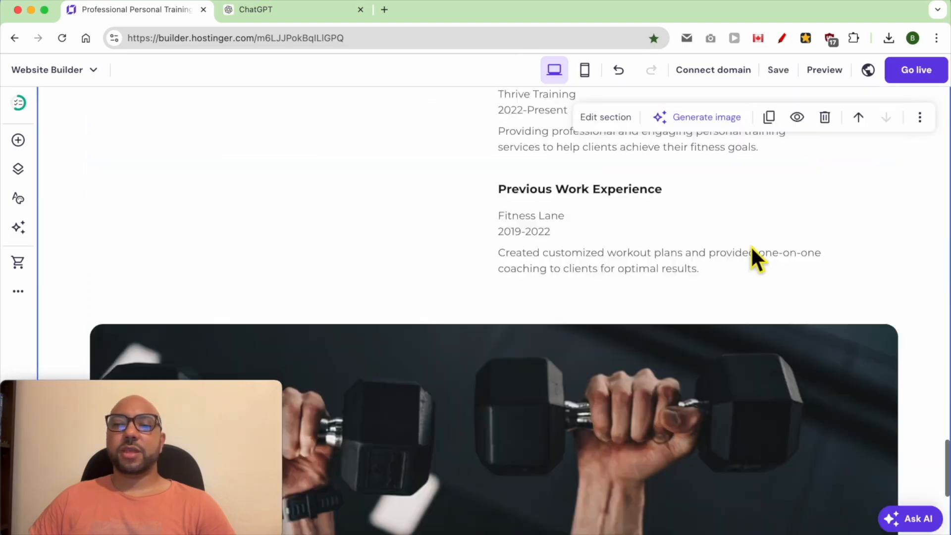
scroll(738, 258, "up", 5)
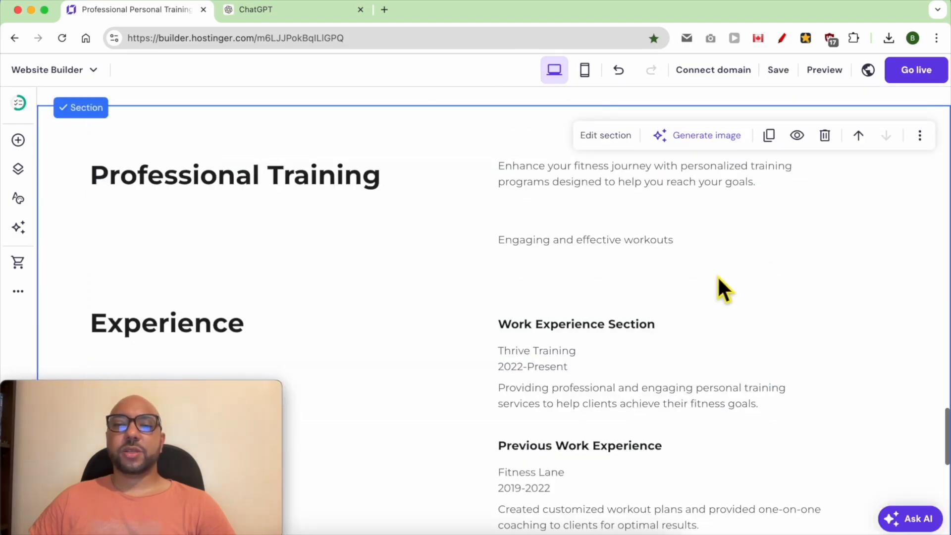
left_click(825, 141)
scroll(730, 249, "up", 7)
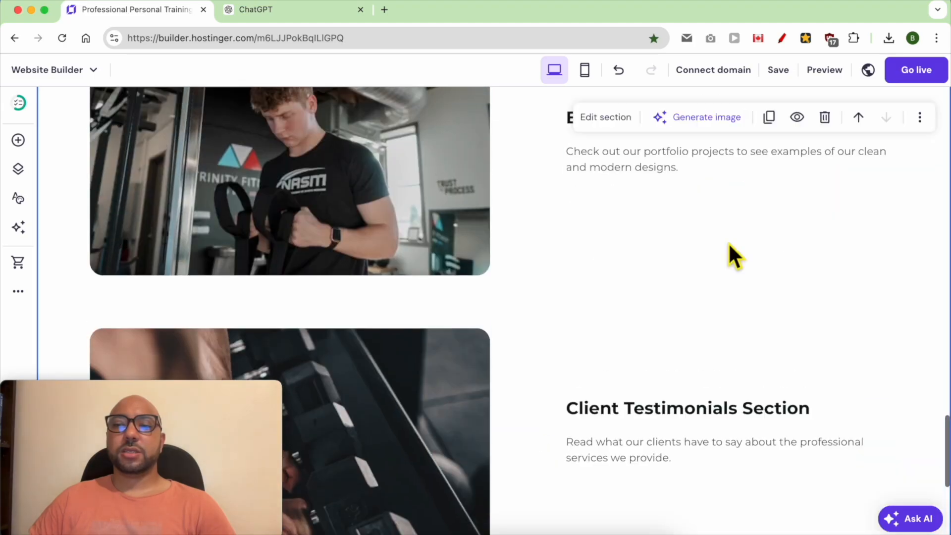
scroll(565, 229, "up", 5)
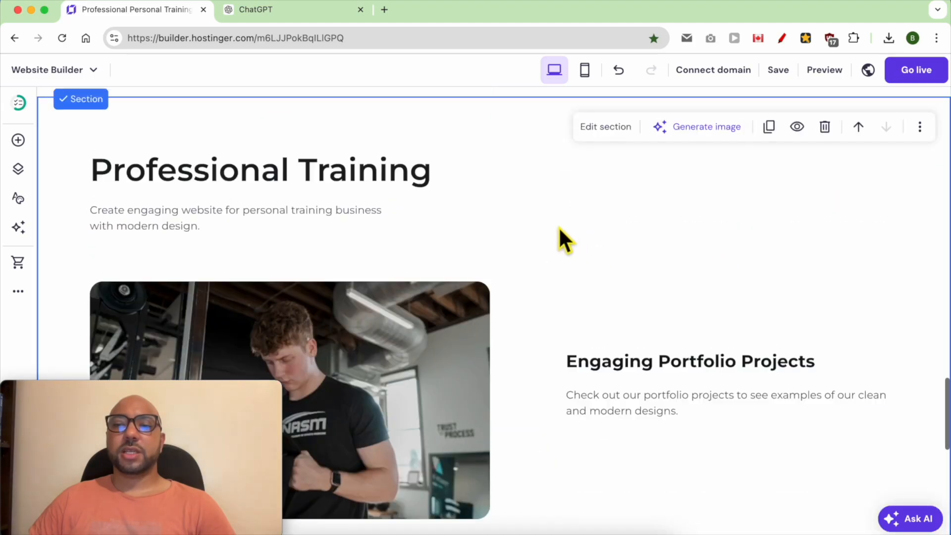
left_click(826, 128)
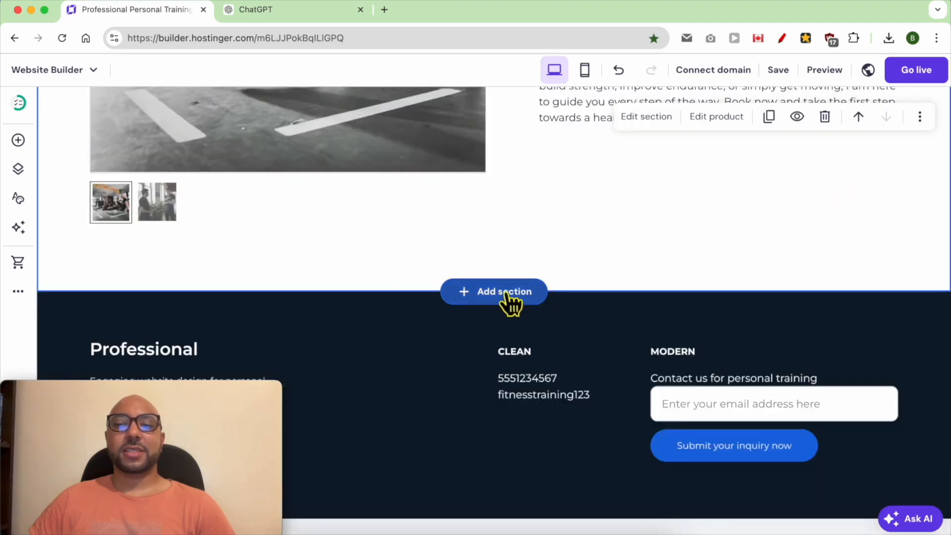
left_click(505, 293)
Step: Choose the Customer Success testimonials layout with two five-star review cards
left_click_drag(132, 395, 807, 396)
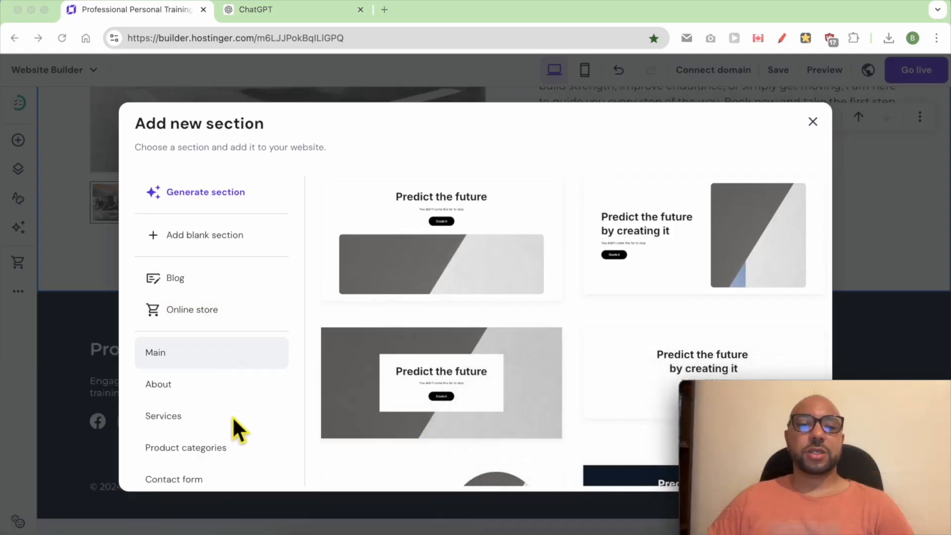
scroll(228, 407, "down", 5)
left_click(201, 392)
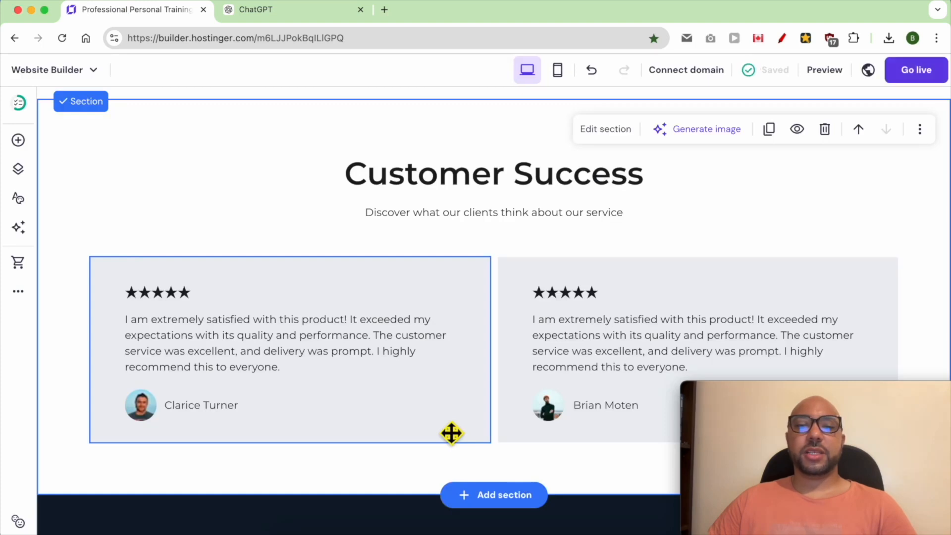
left_click(485, 187)
left_click(484, 187)
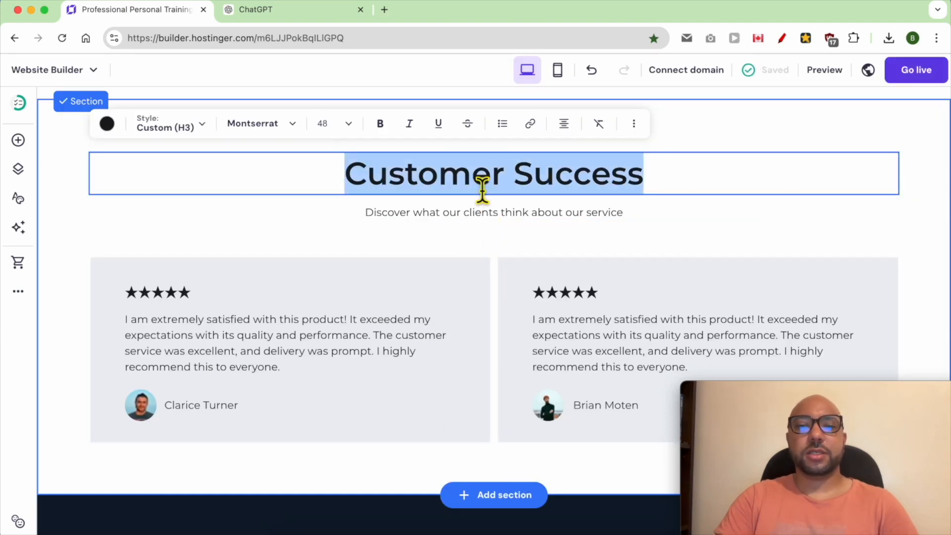
type("TESTIMONIALS")
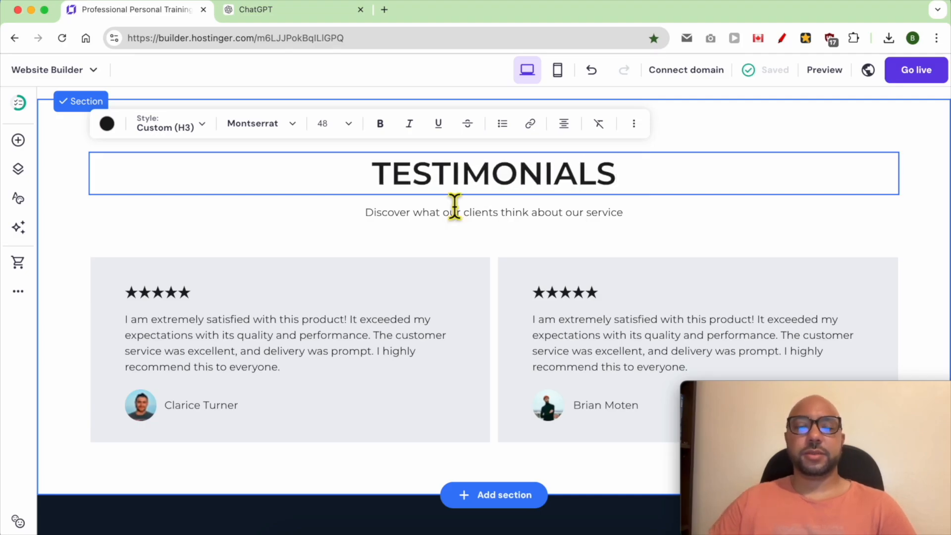
left_click(171, 302)
double_click(171, 307)
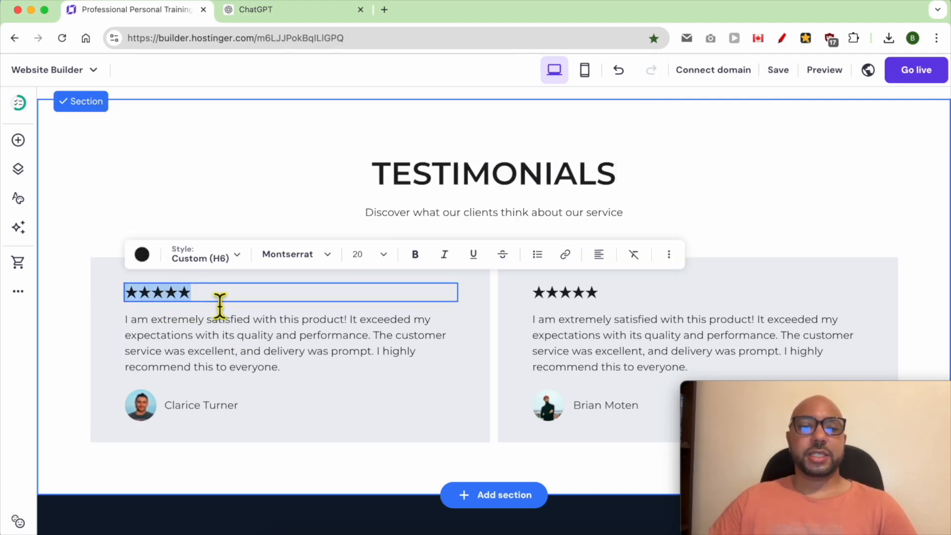
left_click_drag(206, 299, 173, 302)
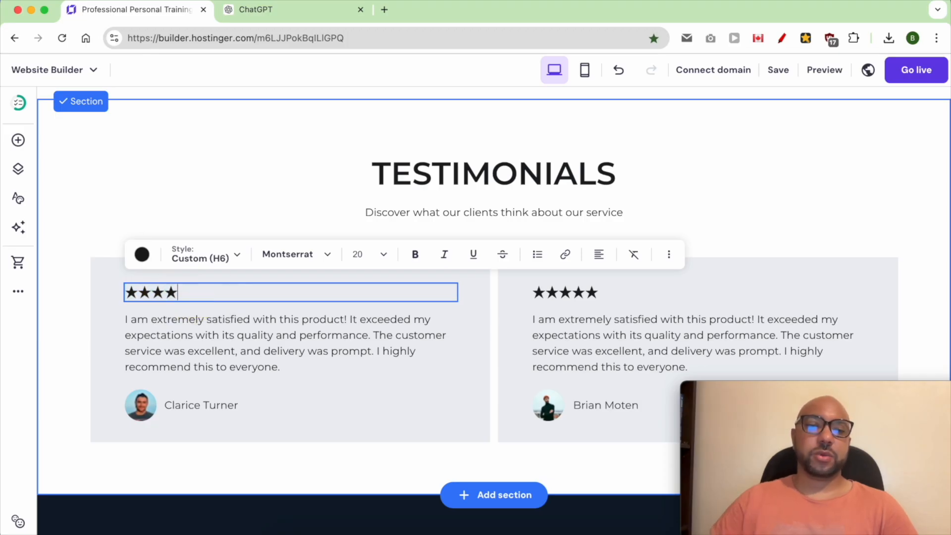
left_click_drag(170, 299, 186, 315)
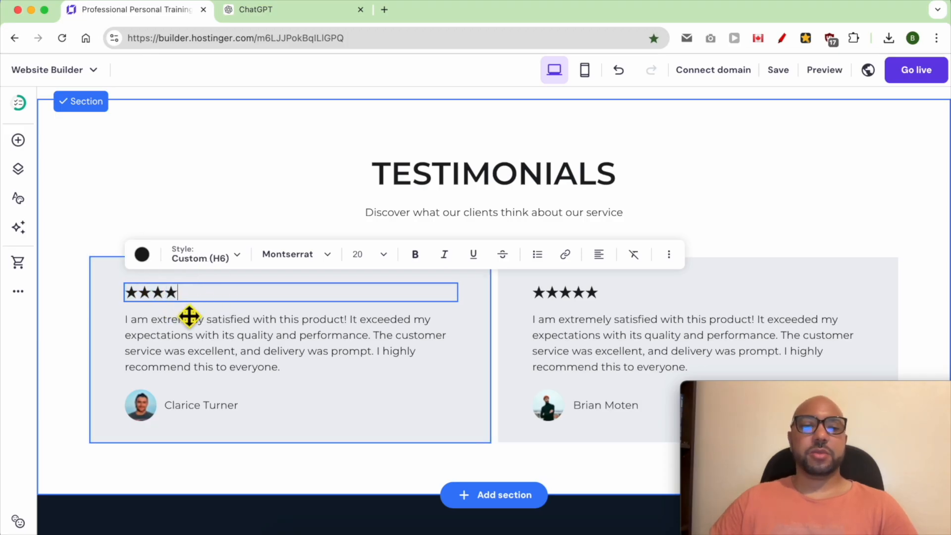
left_click(212, 350)
double_click(218, 350)
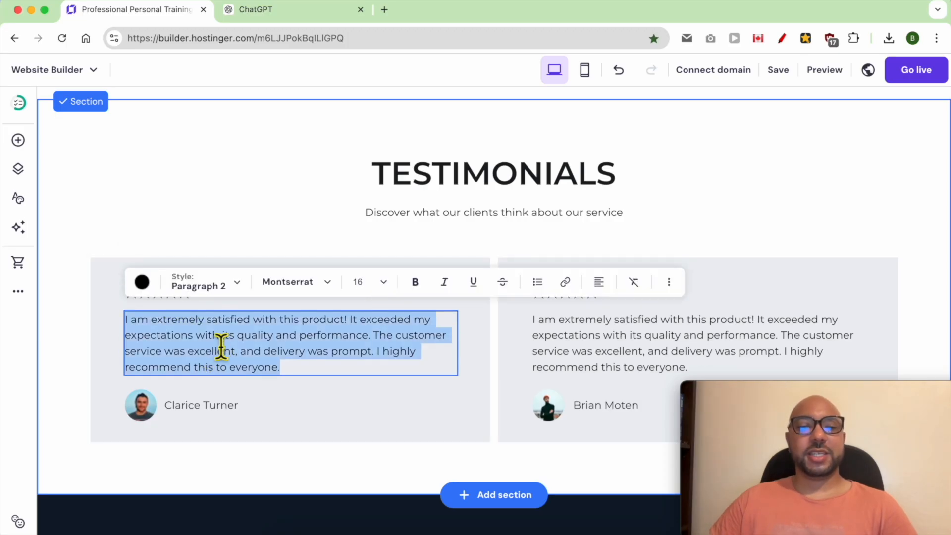
left_click(207, 417)
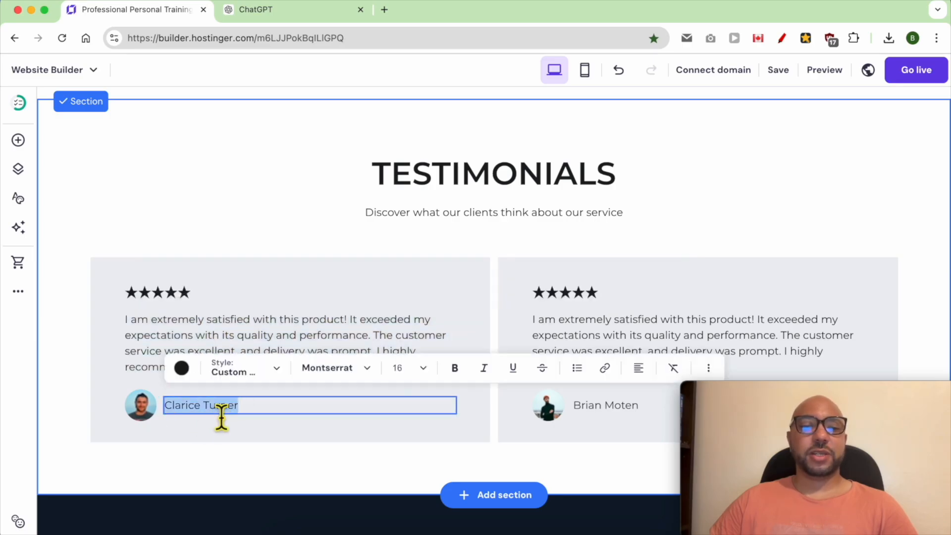
left_click(162, 419)
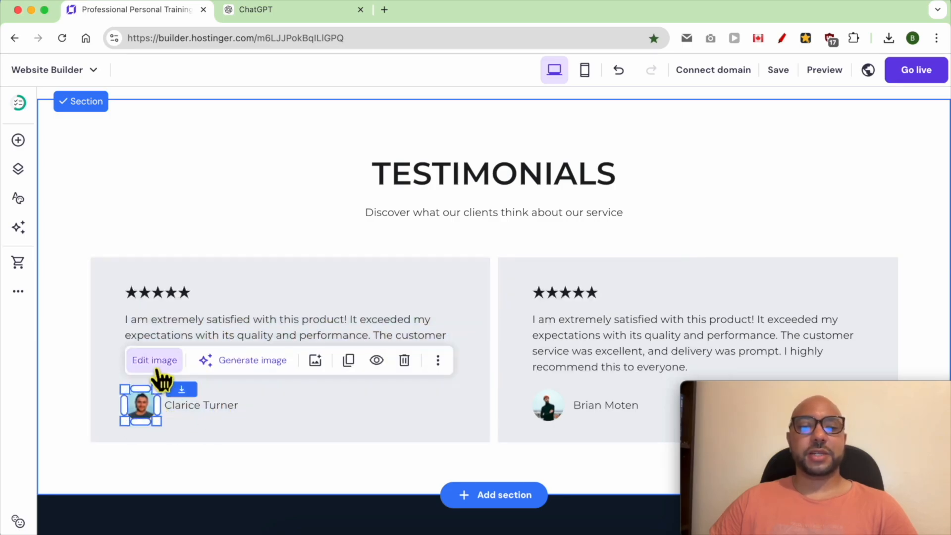
scroll(301, 170, "up", 3)
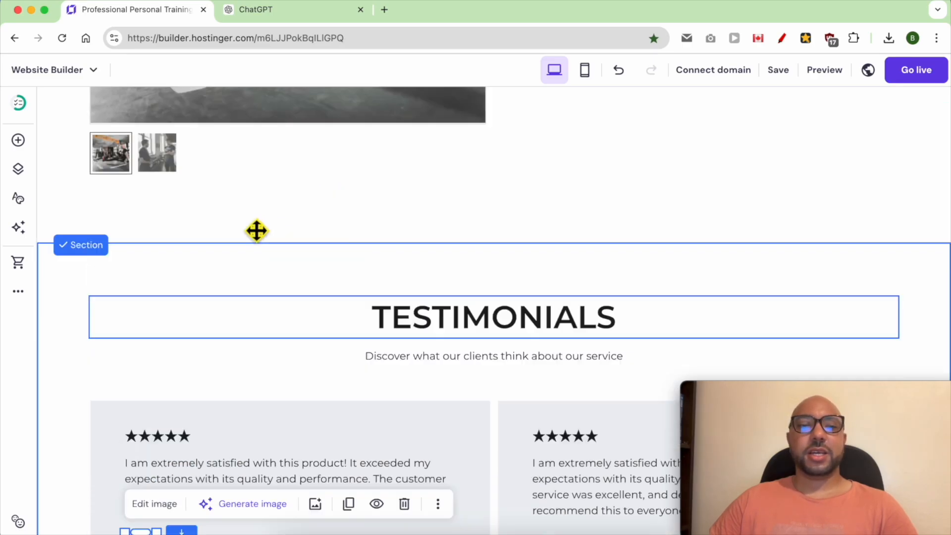
Step: Set the Testimonials section's background colour to pale yellow
scroll(256, 230, "up", 3)
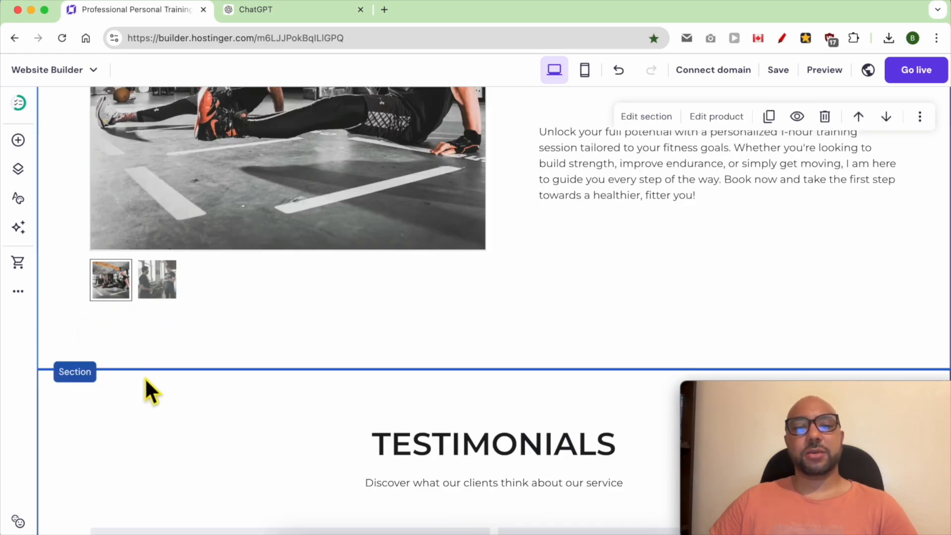
scroll(124, 379, "down", 2)
left_click(116, 351)
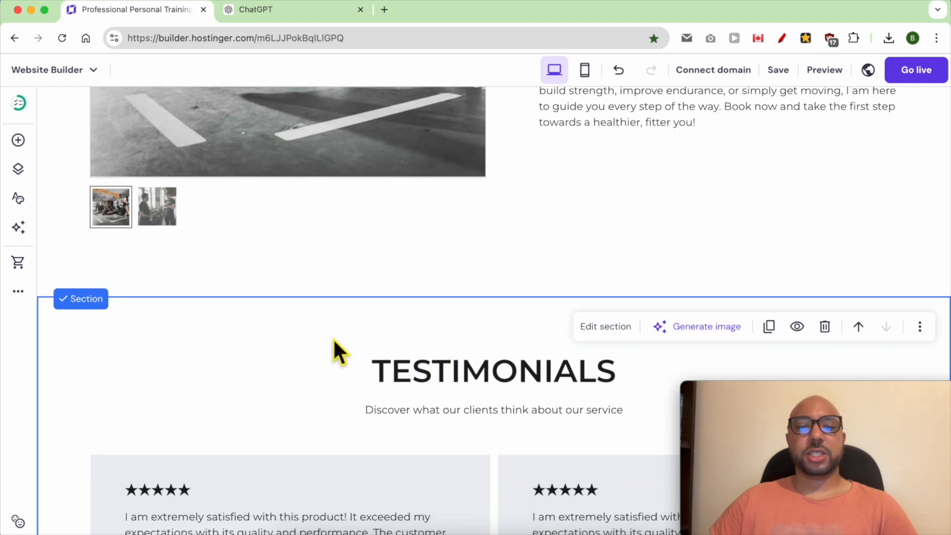
scroll(377, 338, "down", 1)
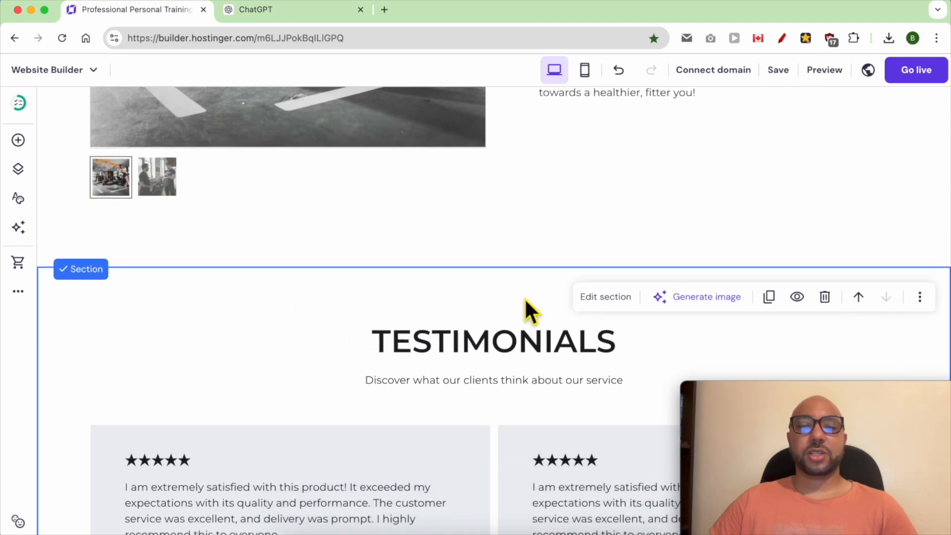
left_click(610, 299)
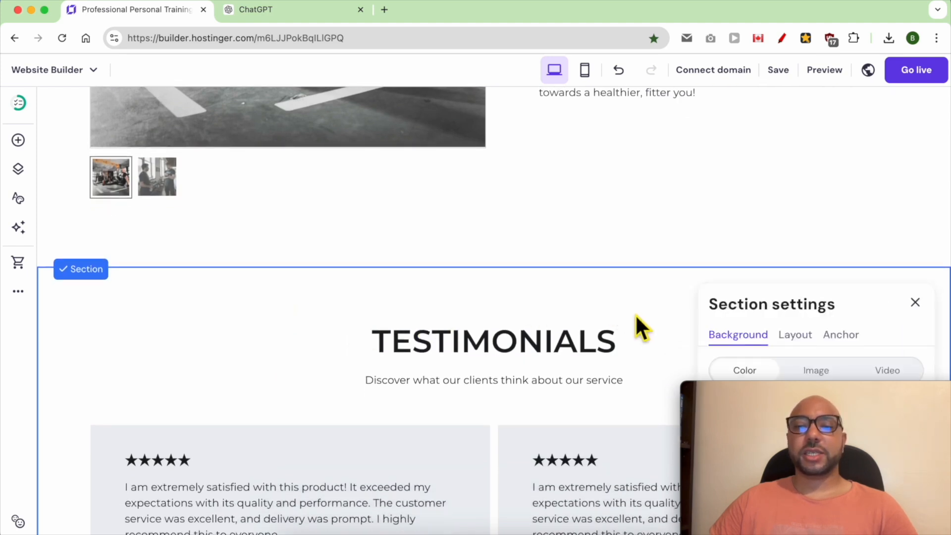
left_click_drag(798, 400, 111, 389)
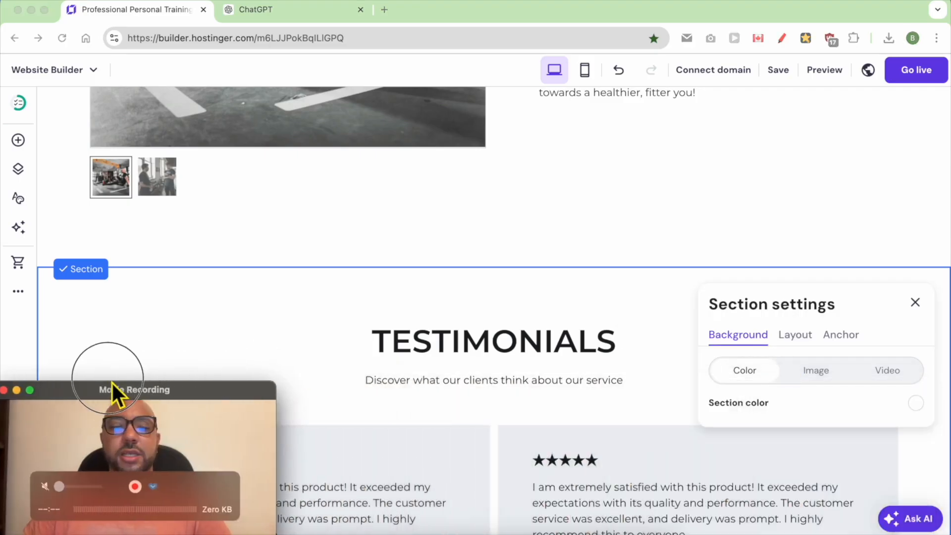
left_click(916, 403)
left_click(609, 319)
left_click(521, 222)
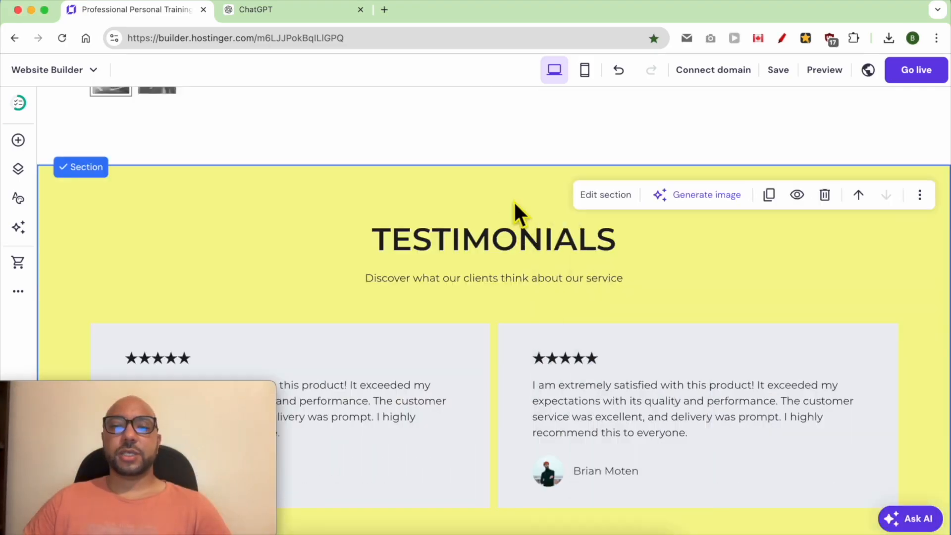
scroll(778, 299, "down", 5)
scroll(673, 301, "up", 3)
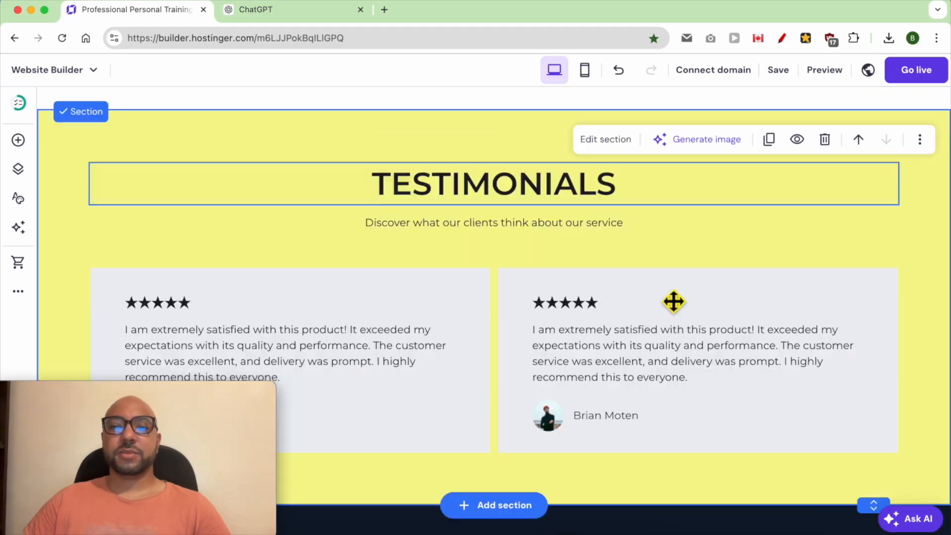
scroll(577, 336, "down", 3)
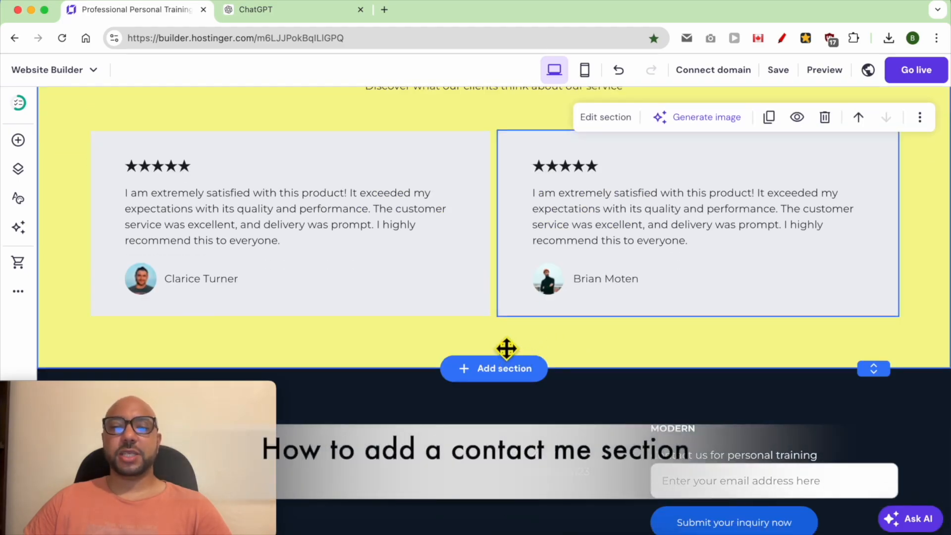
Step: Insert the dark 'Get in touch' layout from the Contact form category below Testimonials
left_click(501, 369)
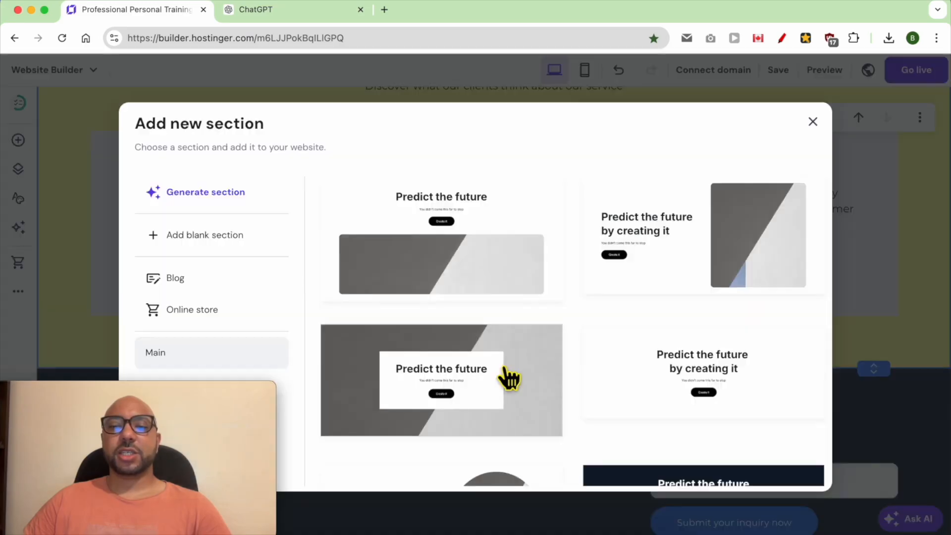
left_click_drag(189, 394, 867, 389)
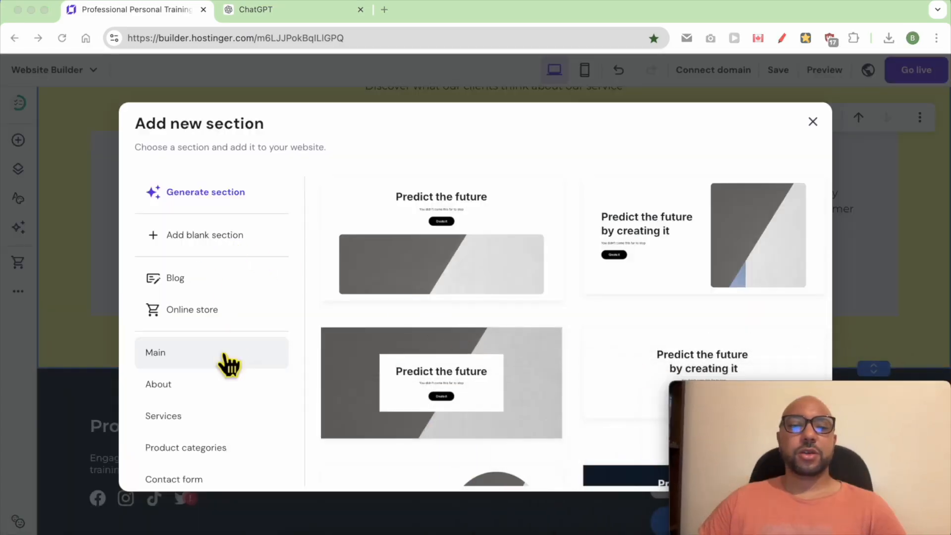
scroll(238, 382, "down", 3)
left_click(270, 383)
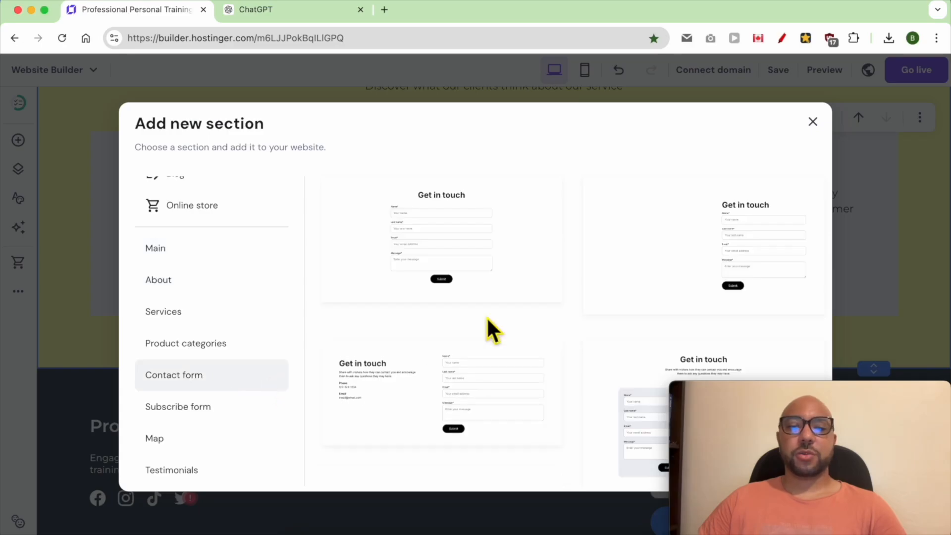
scroll(531, 387, "down", 4)
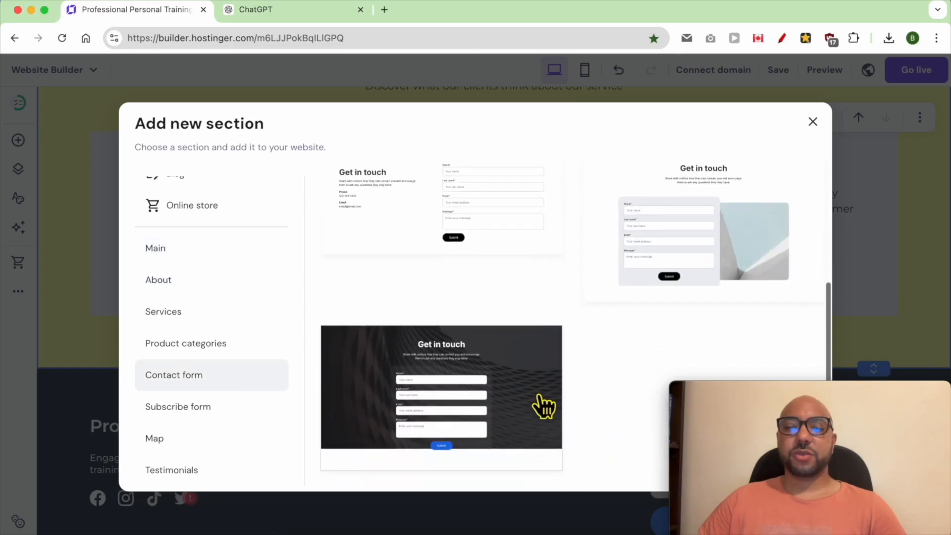
left_click(468, 367)
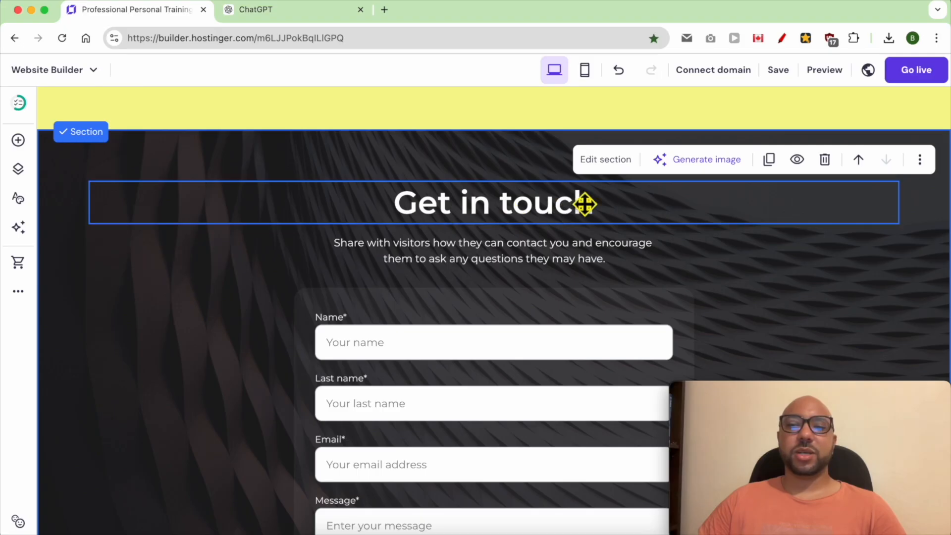
Step: Use a boxing photo from a 'train' free-image search as background, overlay opacity 59%
left_click(610, 174)
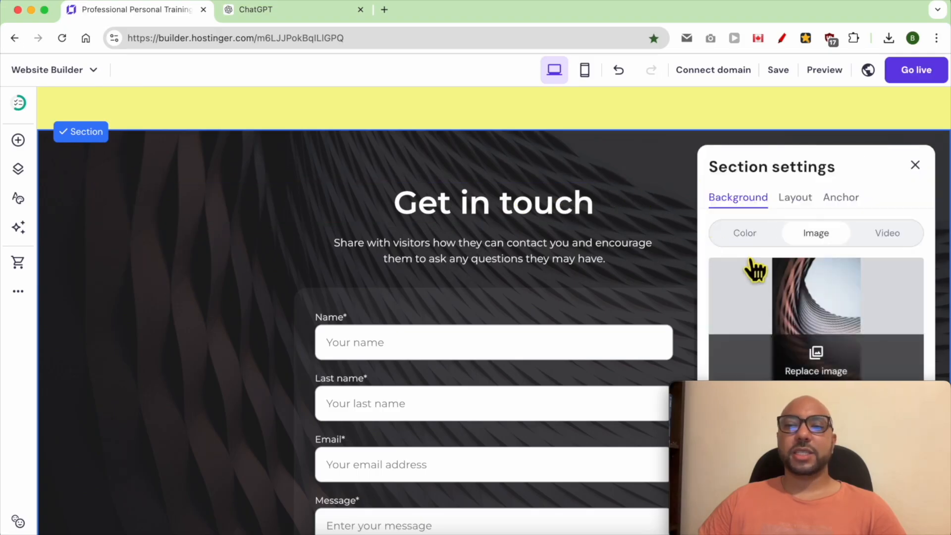
left_click(834, 367)
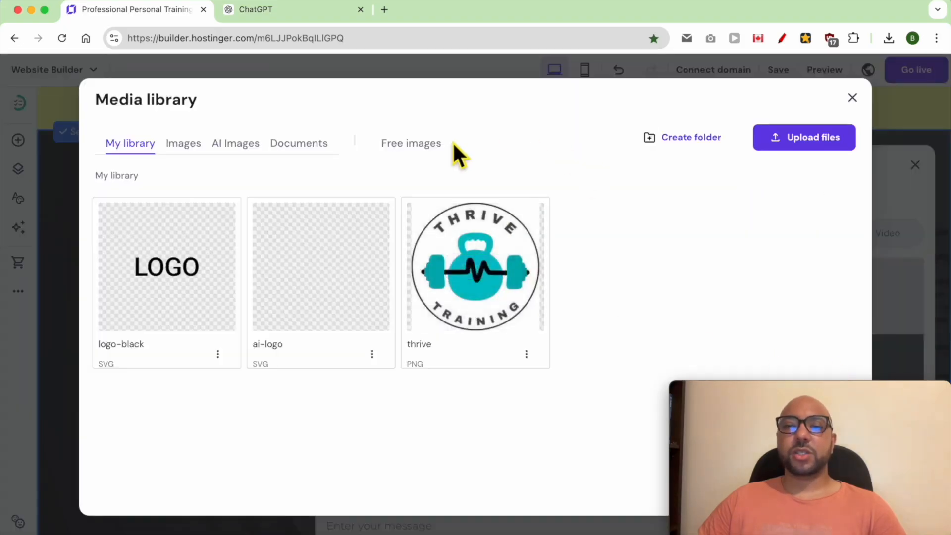
left_click(434, 149)
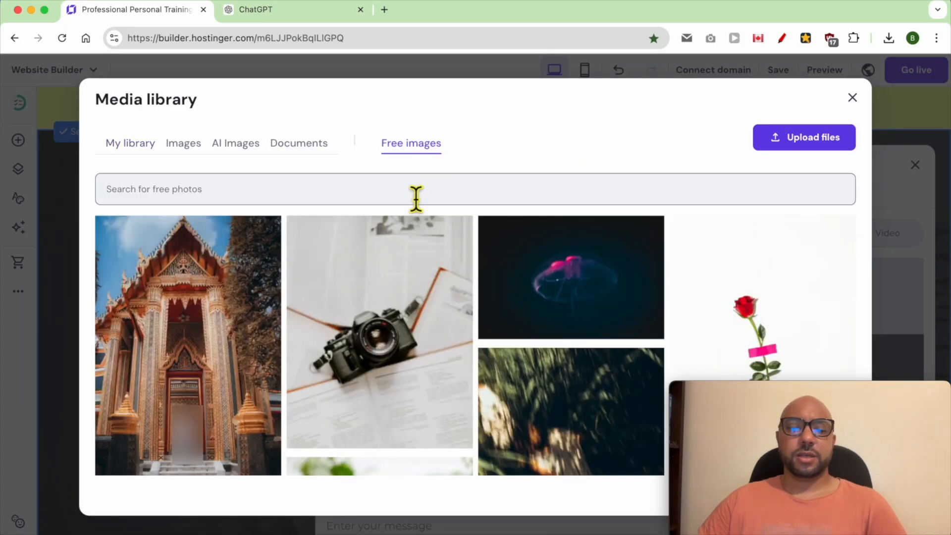
type("training")
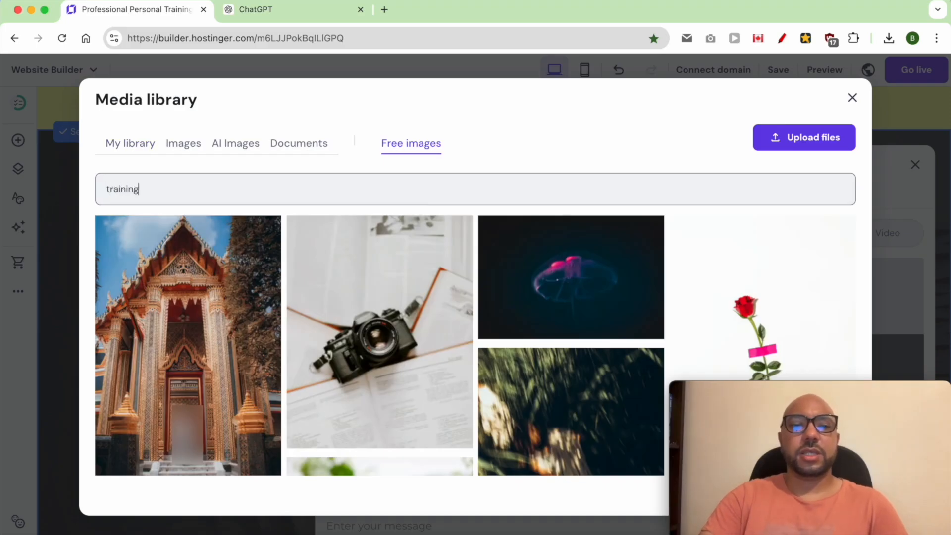
left_click(638, 395)
left_click(800, 480)
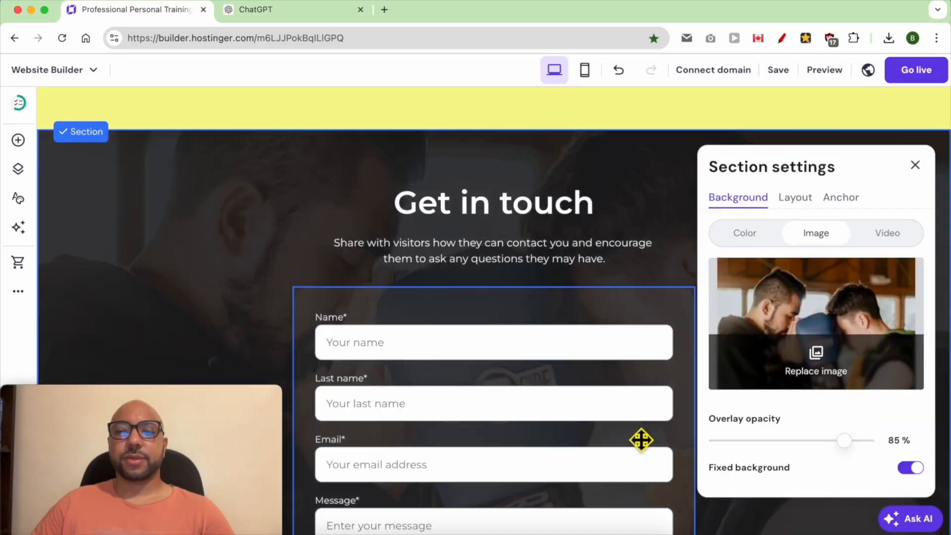
left_click_drag(844, 442, 792, 453)
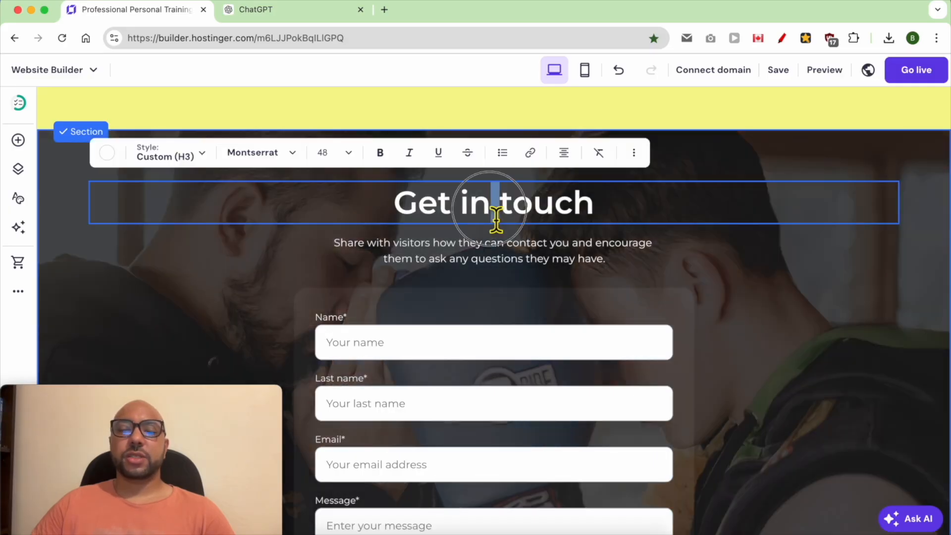
Step: Change the 'Get in touch' heading to CONTACT ME
triple_click(496, 216)
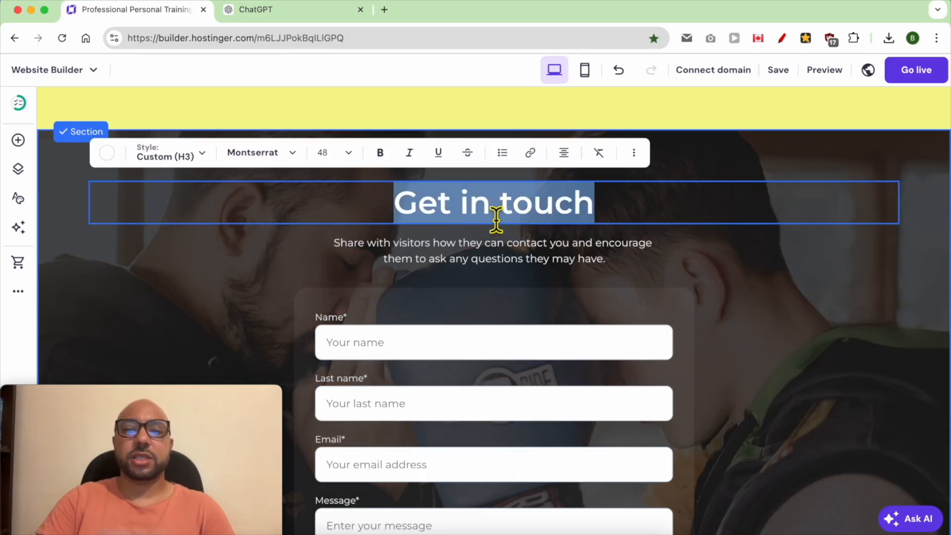
type("CONTACT ME")
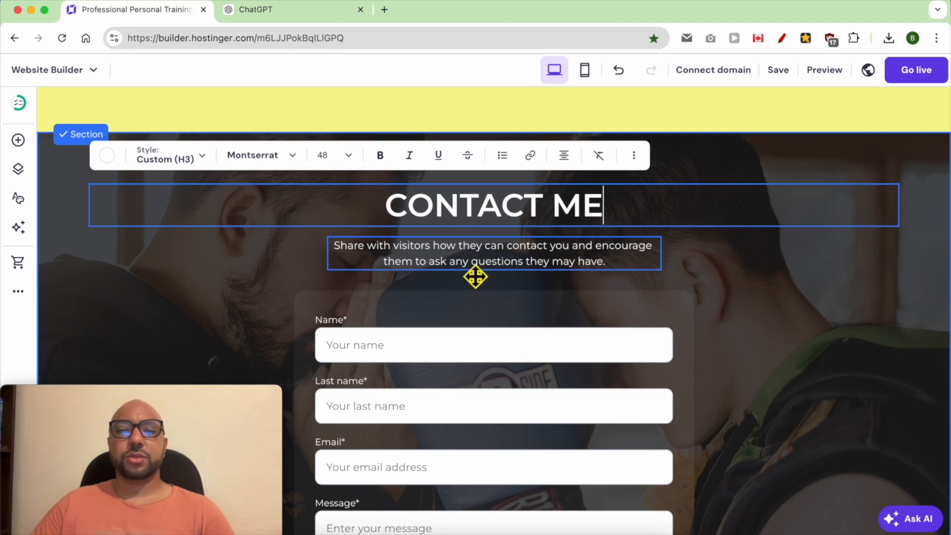
scroll(517, 262, "down", 2)
scroll(516, 262, "down", 3)
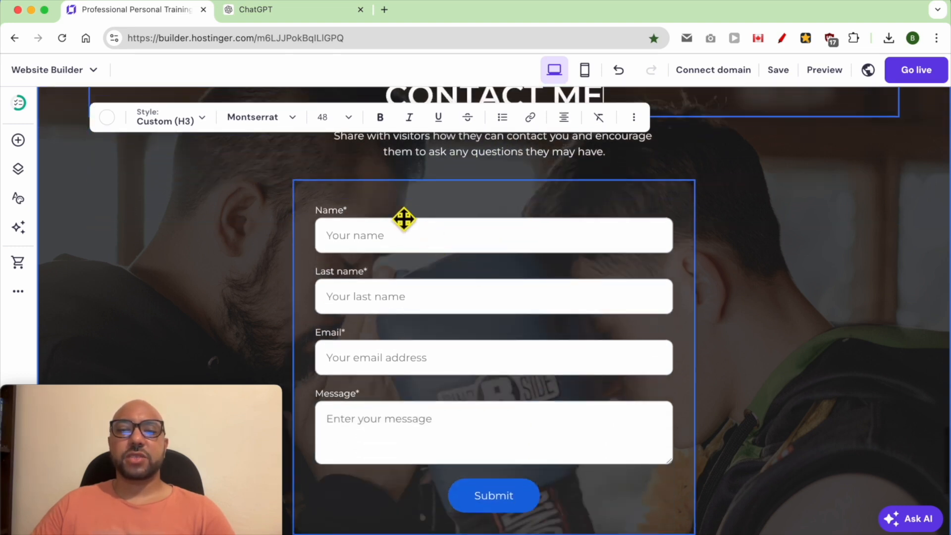
Step: Rename the contact form to 'Contact me form' in its General settings and save
left_click(373, 213)
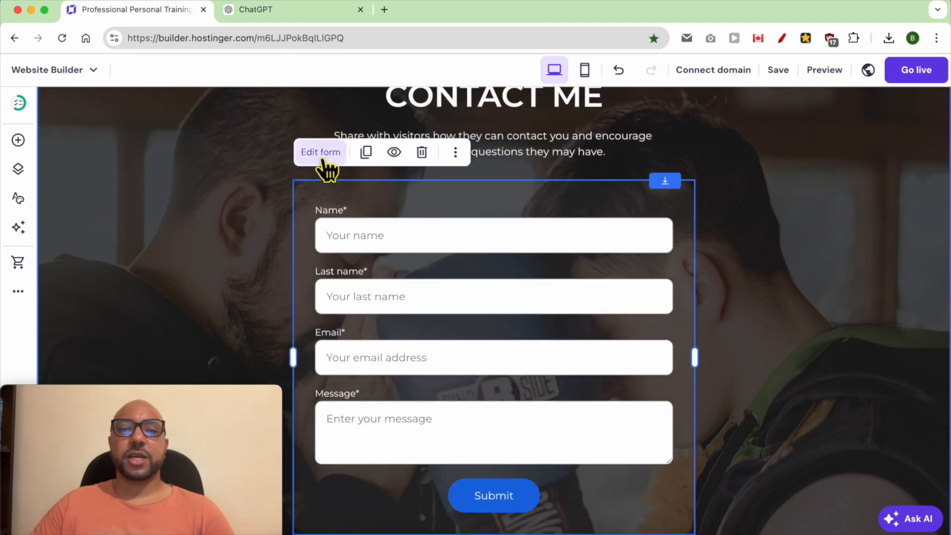
left_click(327, 156)
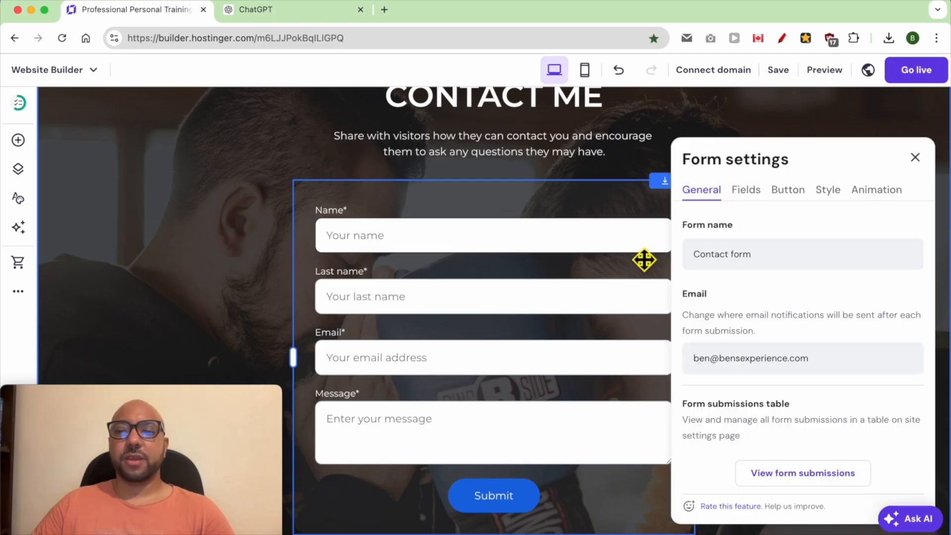
double_click(791, 268)
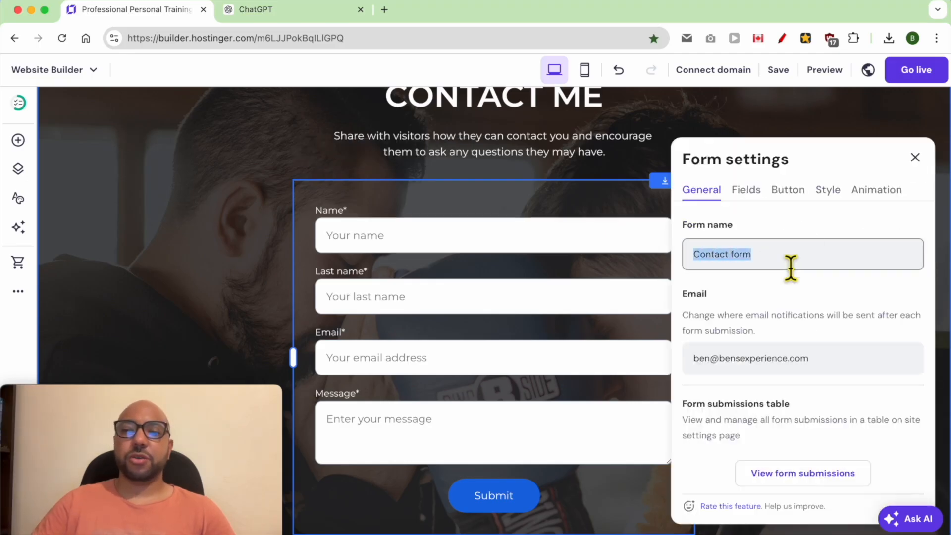
type("Co")
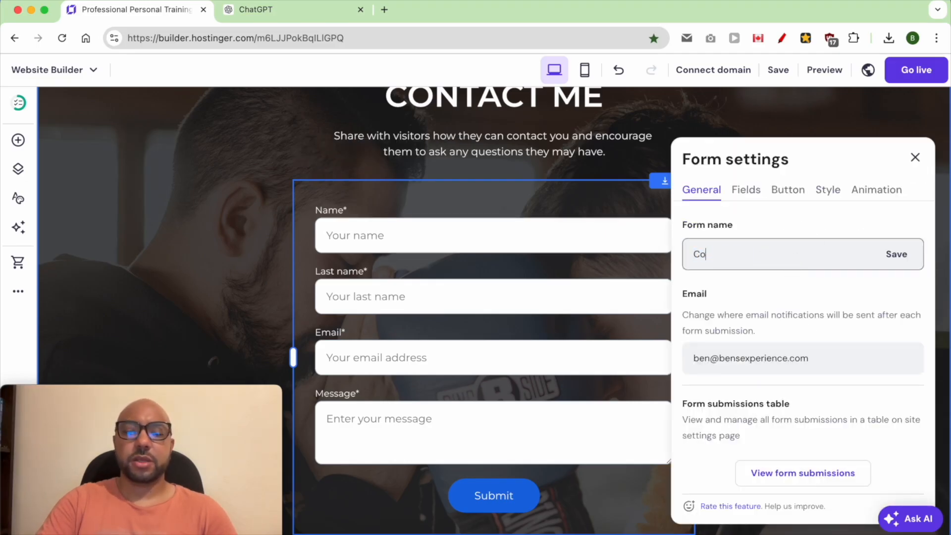
type("ntact me form")
left_click(896, 254)
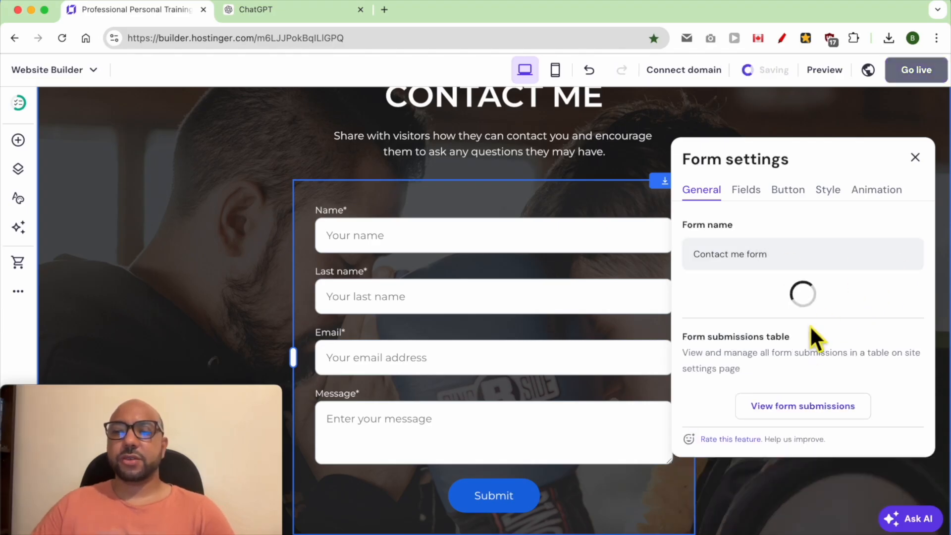
triple_click(783, 369)
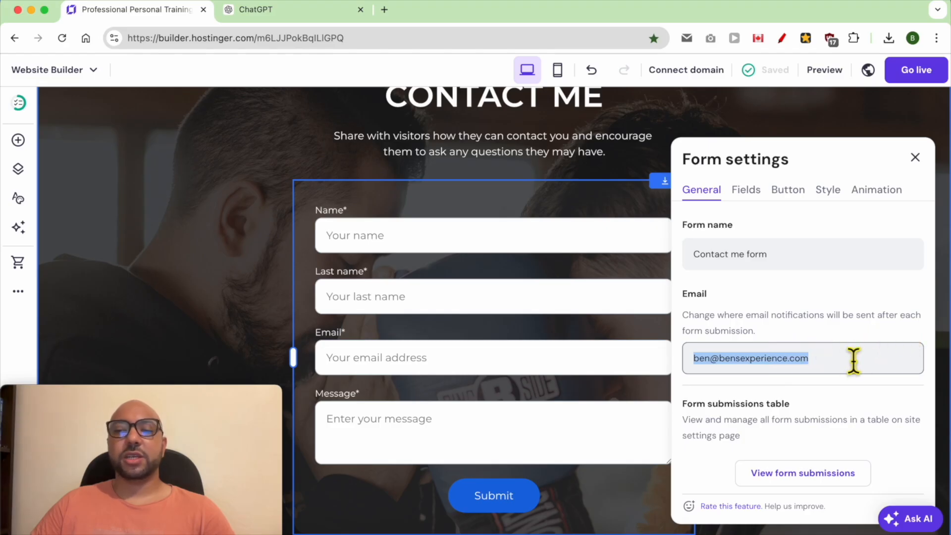
scroll(831, 379, "down", 3)
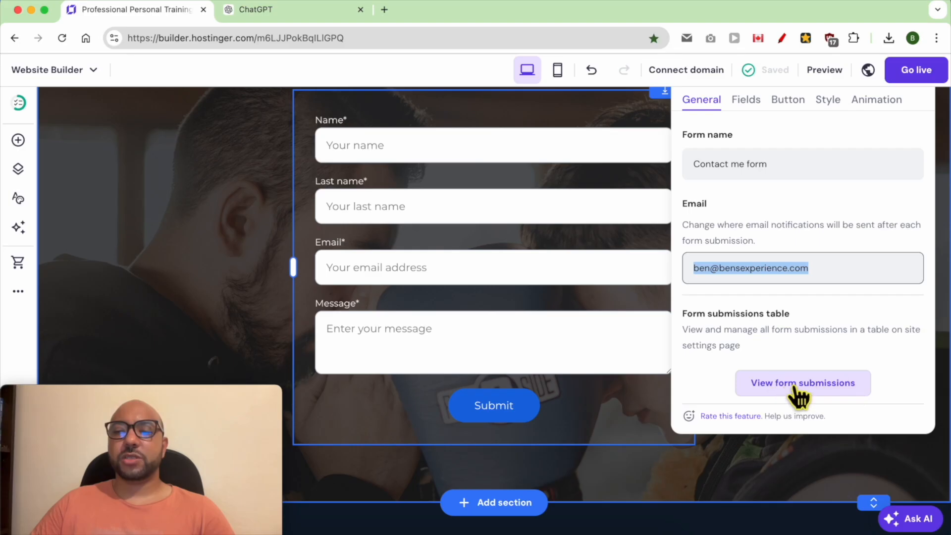
scroll(782, 329, "up", 1)
Step: Review the Name field's label in the Fields list, leaving it unchanged
left_click(747, 134)
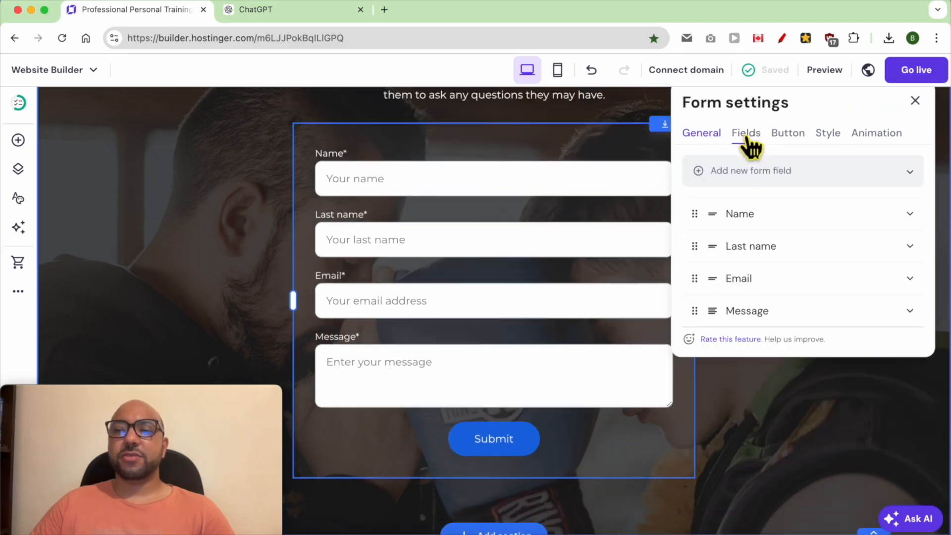
left_click(770, 220)
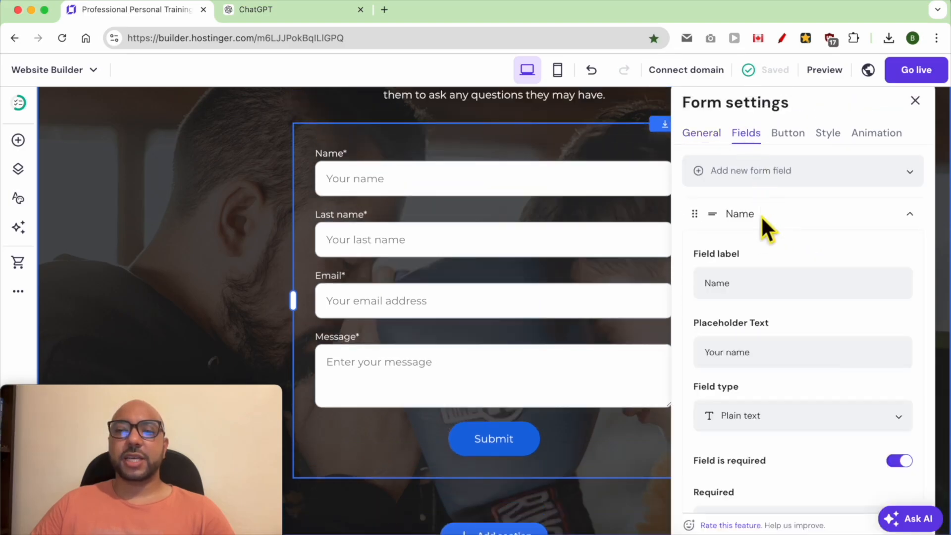
double_click(764, 291)
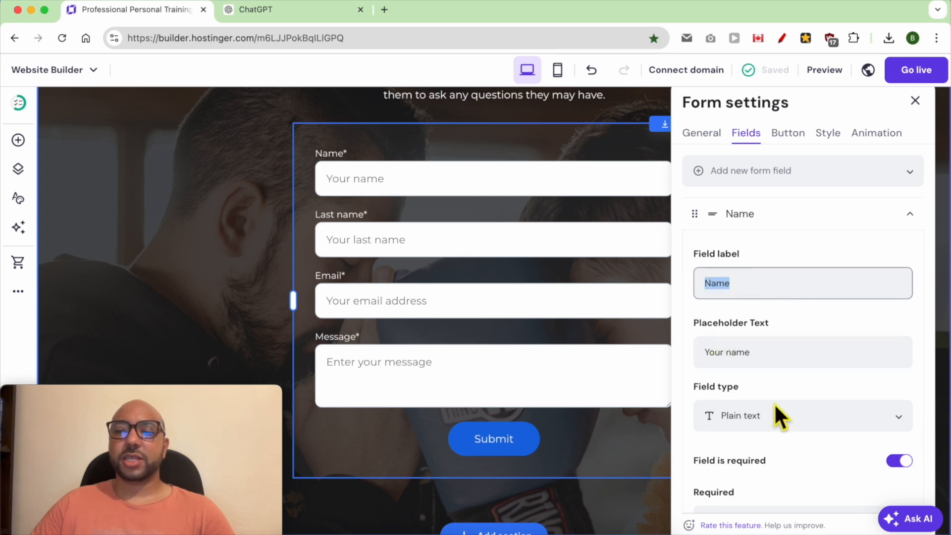
scroll(793, 426, "down", 1)
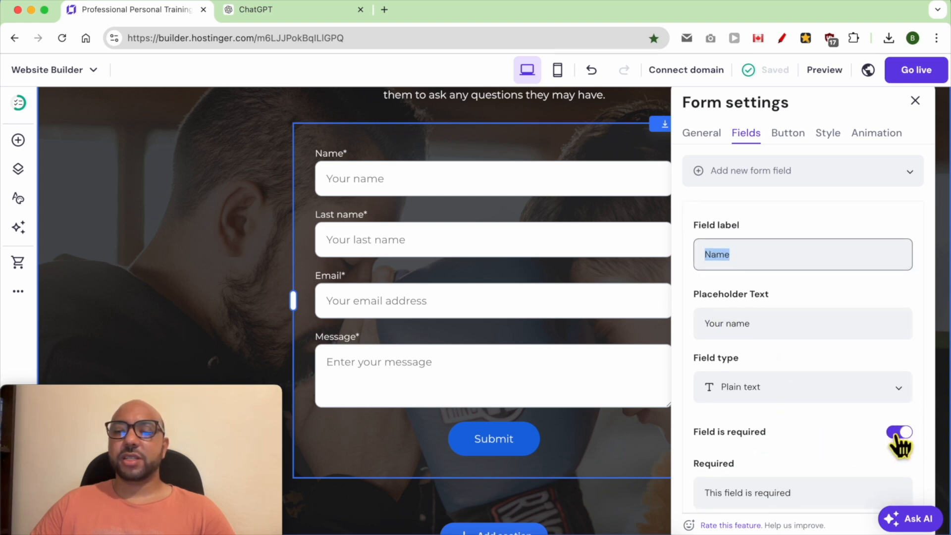
scroll(832, 451, "down", 1)
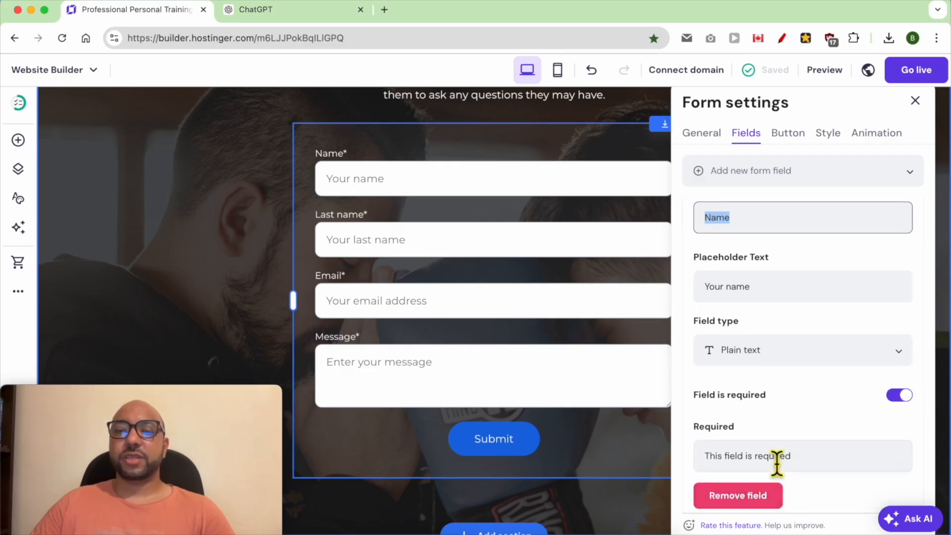
scroll(759, 414, "up", 1)
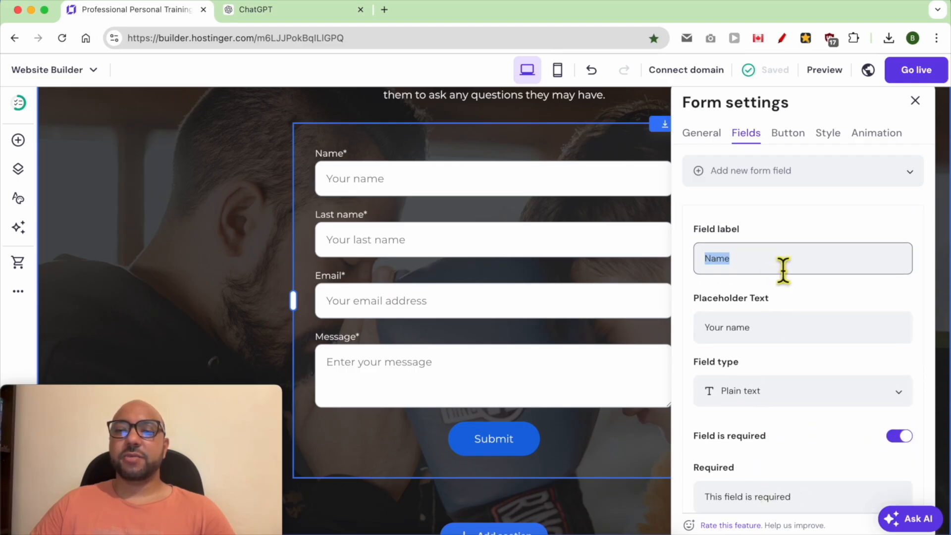
left_click(877, 229)
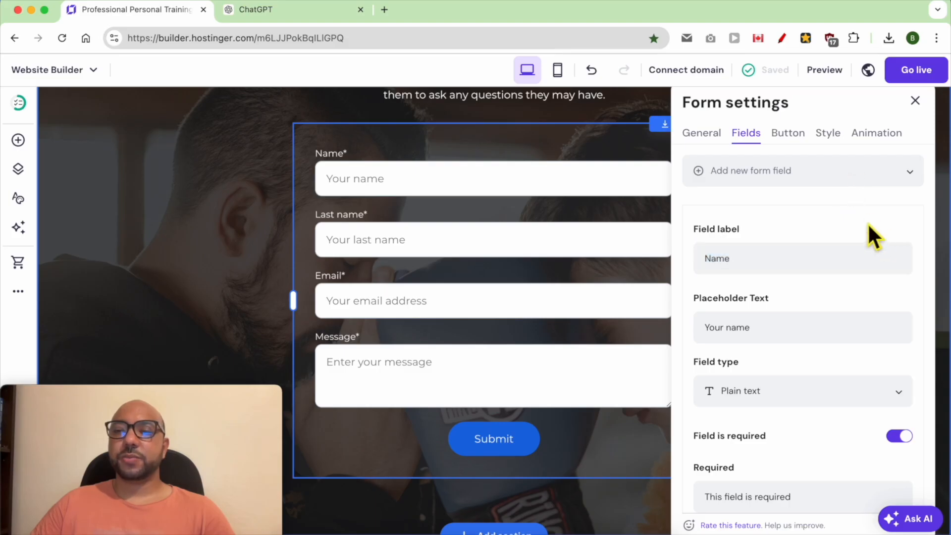
scroll(868, 222, "up", 1)
left_click(904, 215)
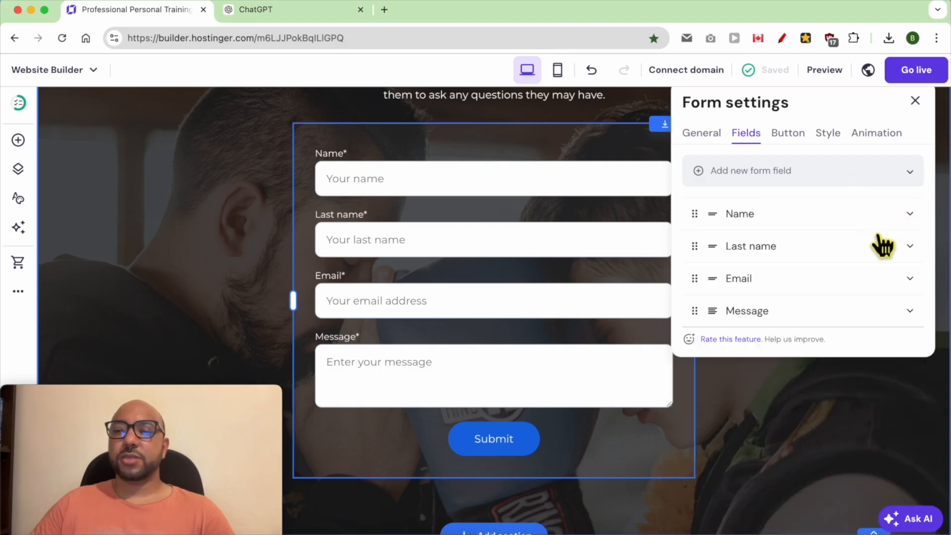
Step: Remove the Last name field from the form
left_click(769, 247)
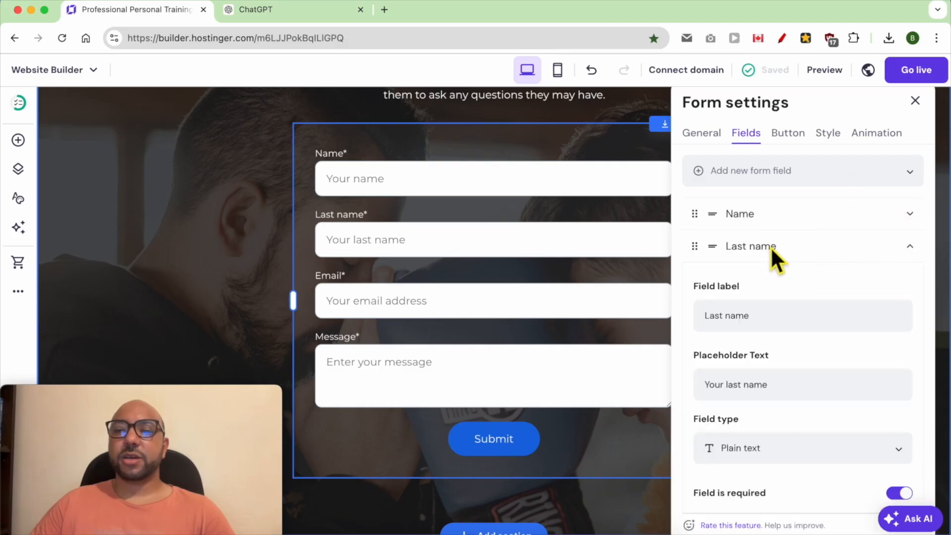
scroll(769, 389, "down", 2)
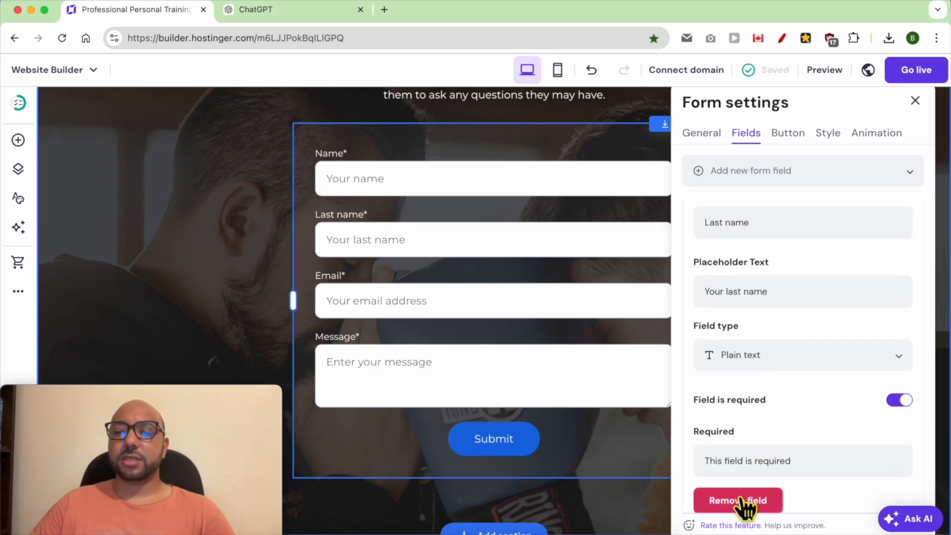
left_click(743, 505)
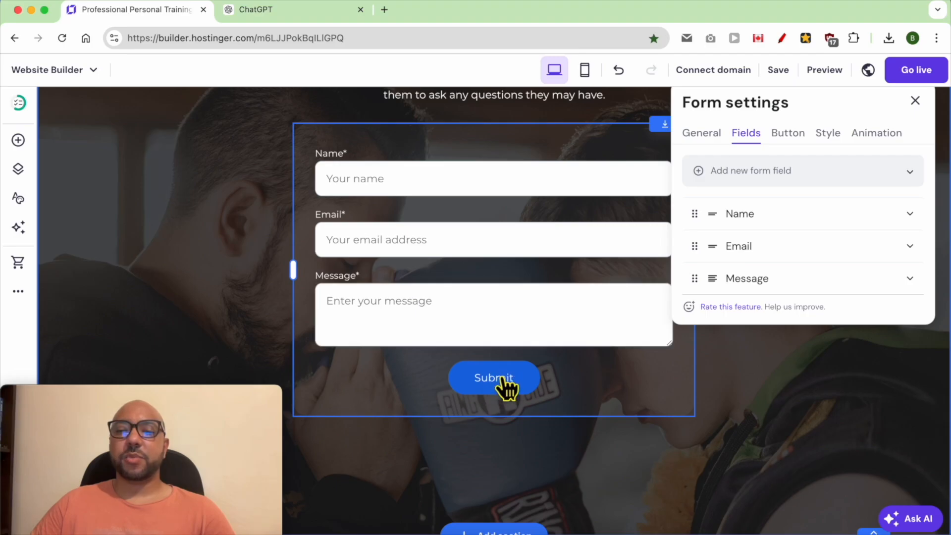
Step: Change the button text to SEND and the thank-you message to 'I will reply at you ASAP'
left_click(789, 134)
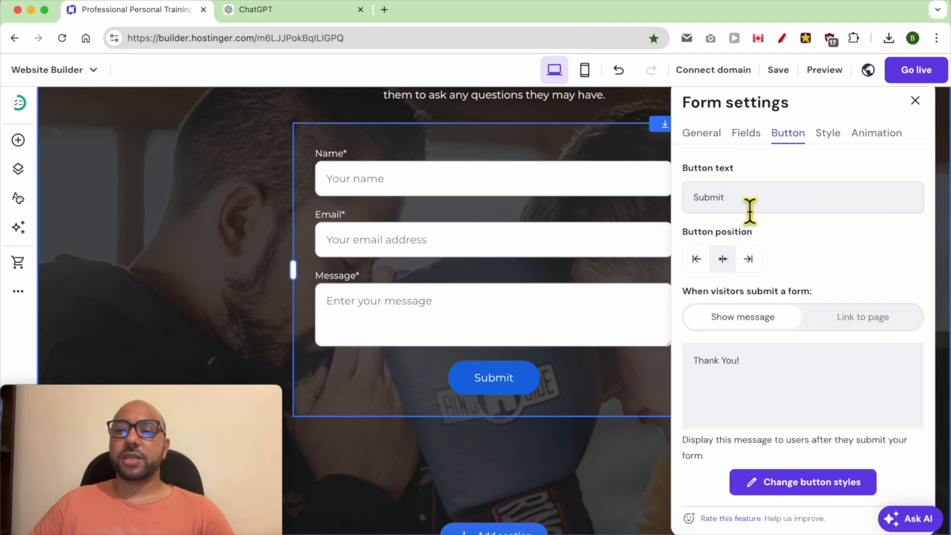
double_click(750, 210)
key("BackSpace")
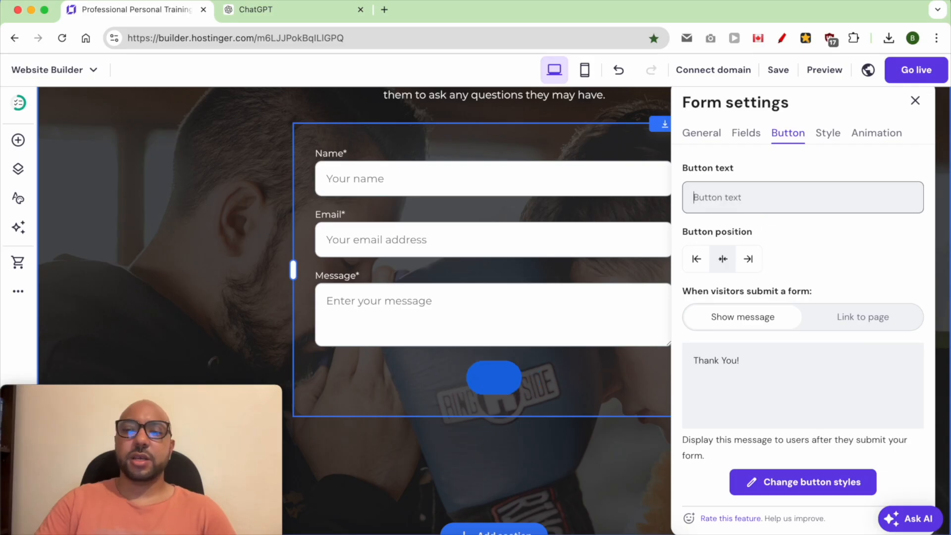
type("SEND")
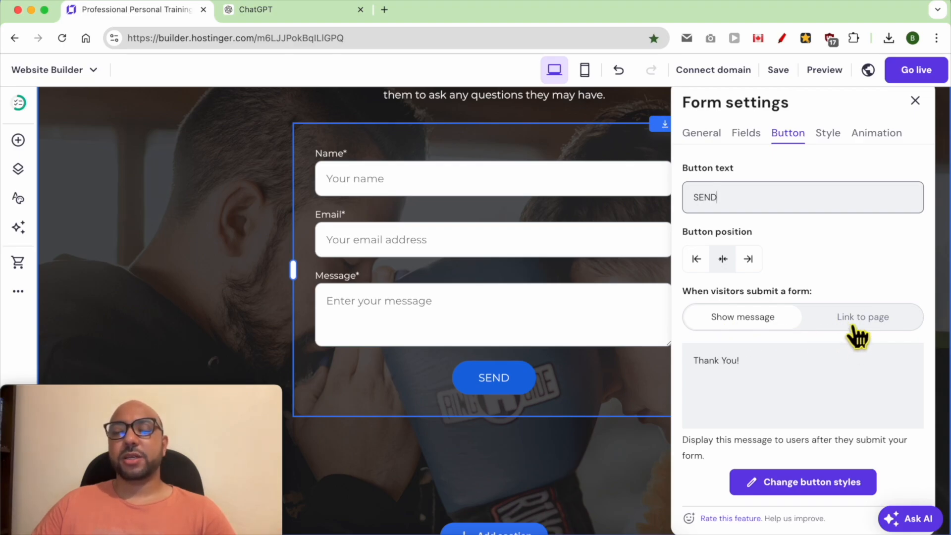
triple_click(765, 365)
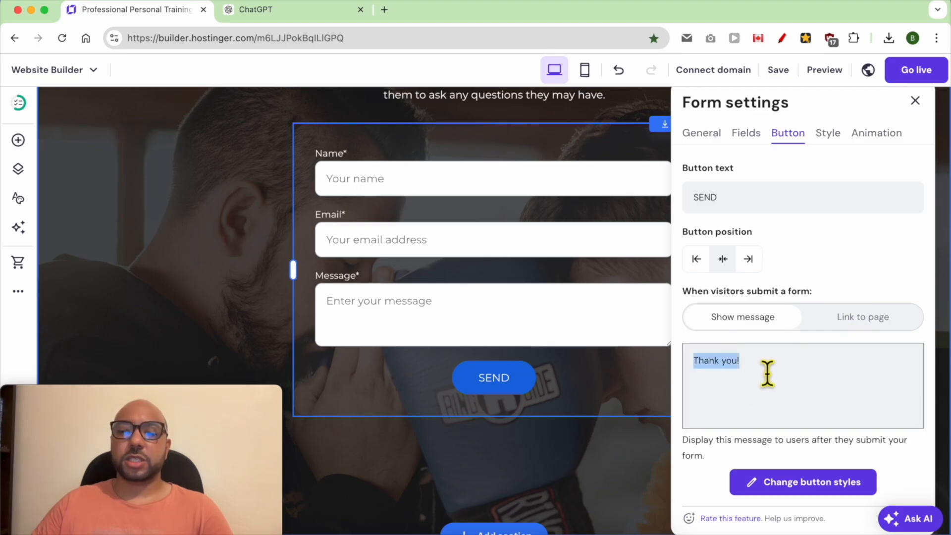
type("I will reply at")
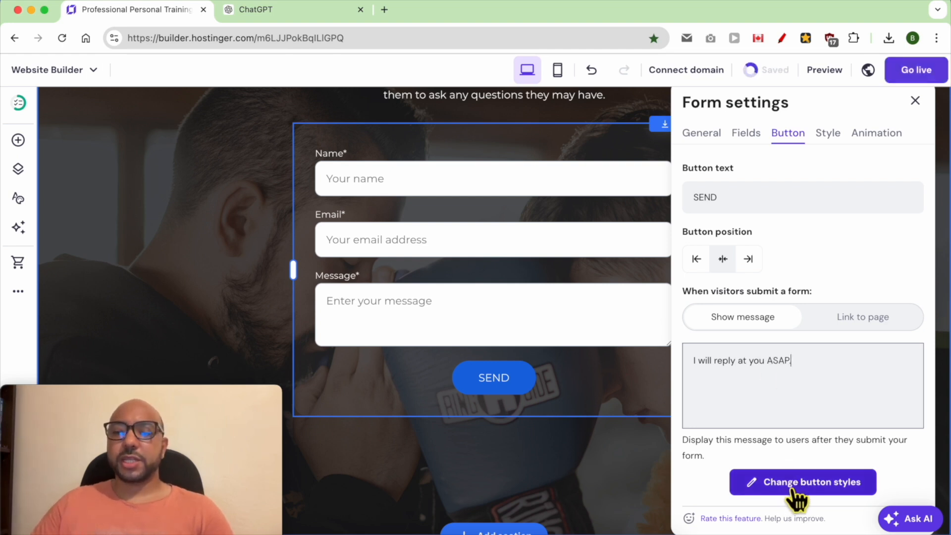
Step: Style the button with yellow #ffc001 fill and black text at size 25
left_click(803, 488)
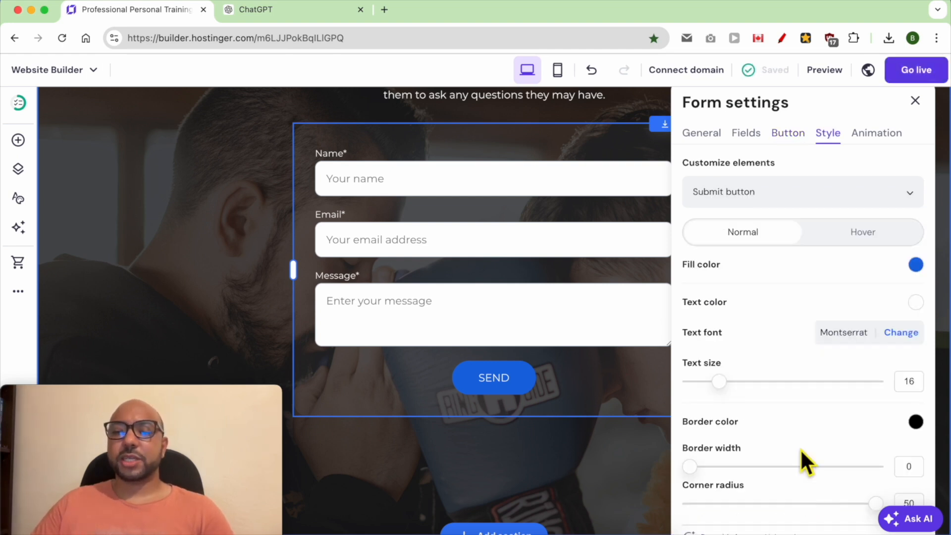
left_click(916, 264)
left_click(824, 294)
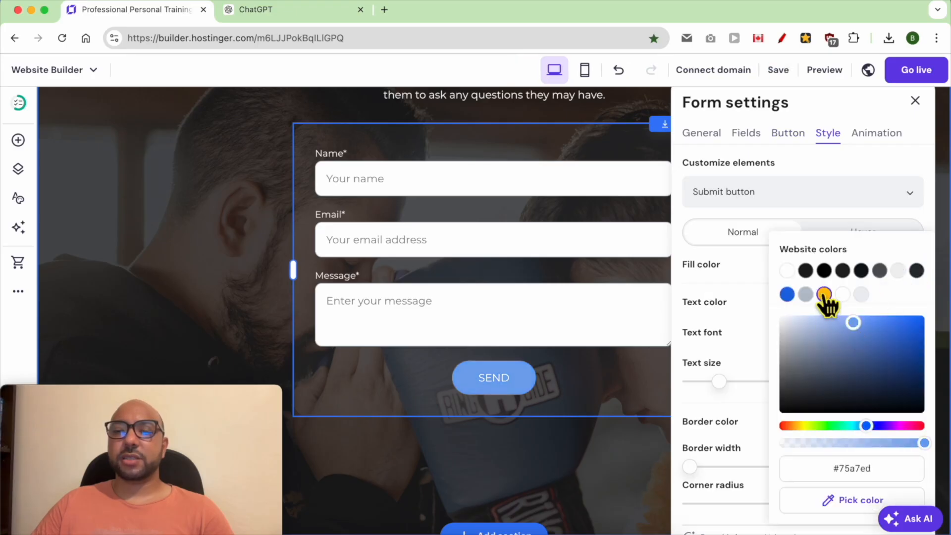
left_click(756, 341)
left_click_drag(733, 391, 775, 392)
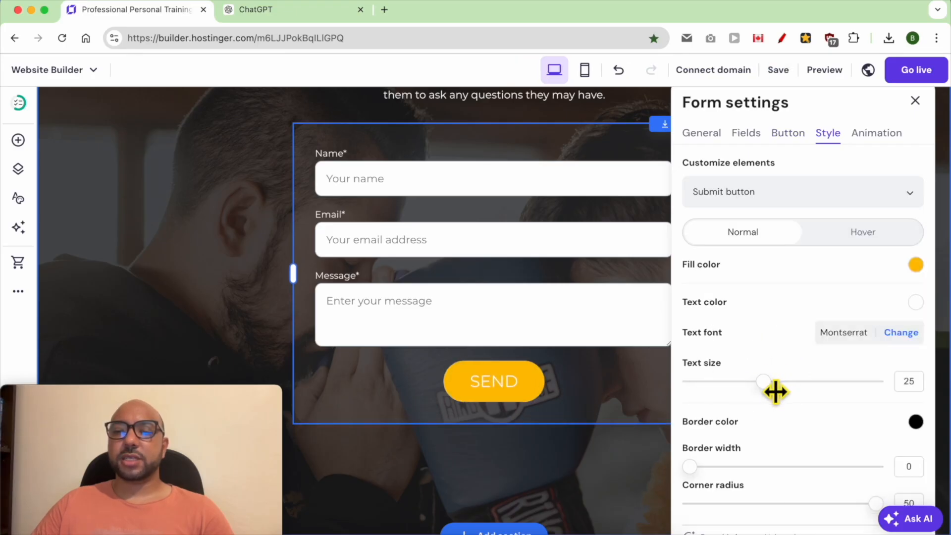
left_click(917, 302)
left_click_drag(814, 367, 705, 393)
left_click(736, 344)
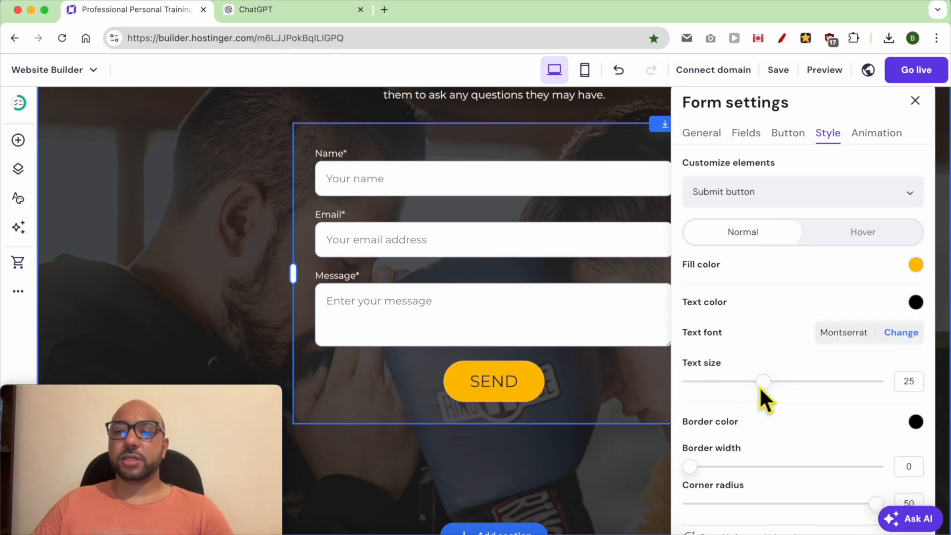
scroll(759, 391, "down", 3)
scroll(836, 371, "up", 3)
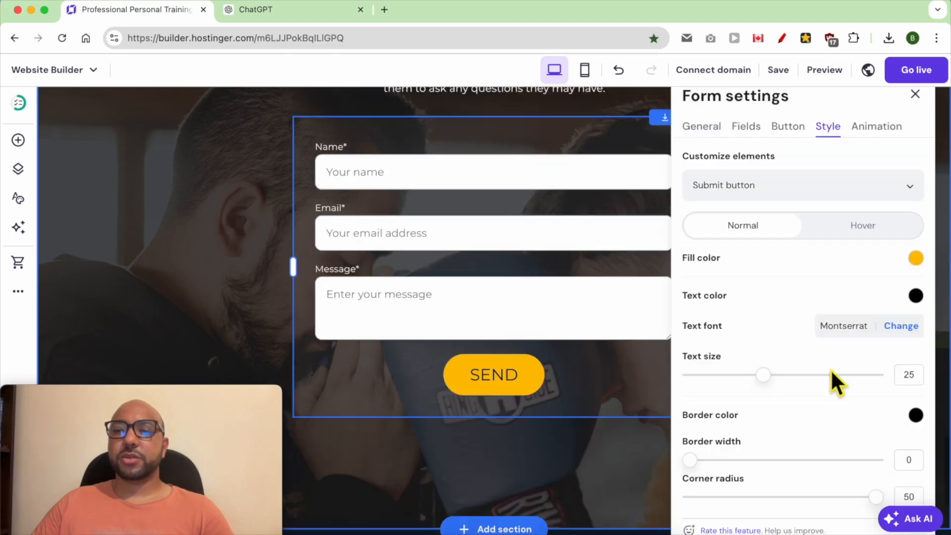
Step: Look at the form-field styling options, then close Form settings
left_click(782, 218)
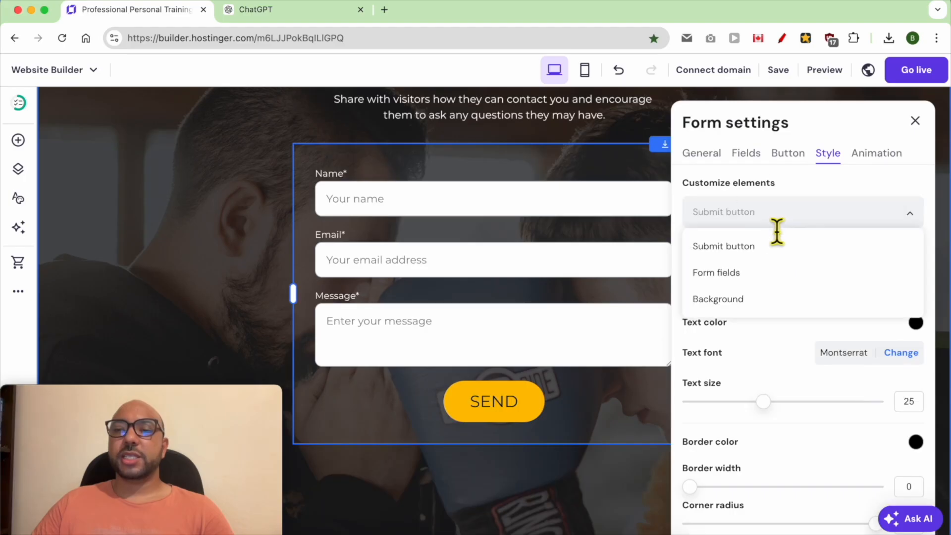
left_click(749, 274)
left_click(782, 212)
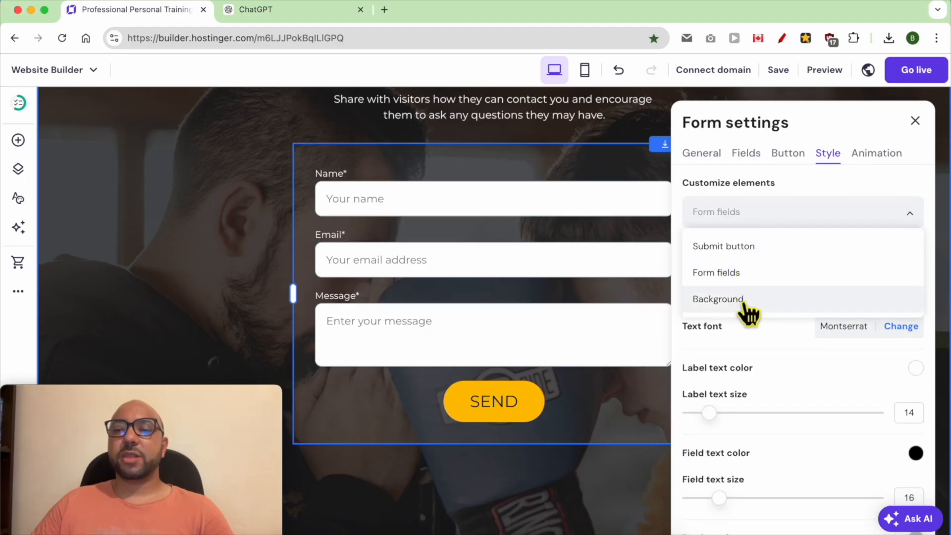
left_click(915, 121)
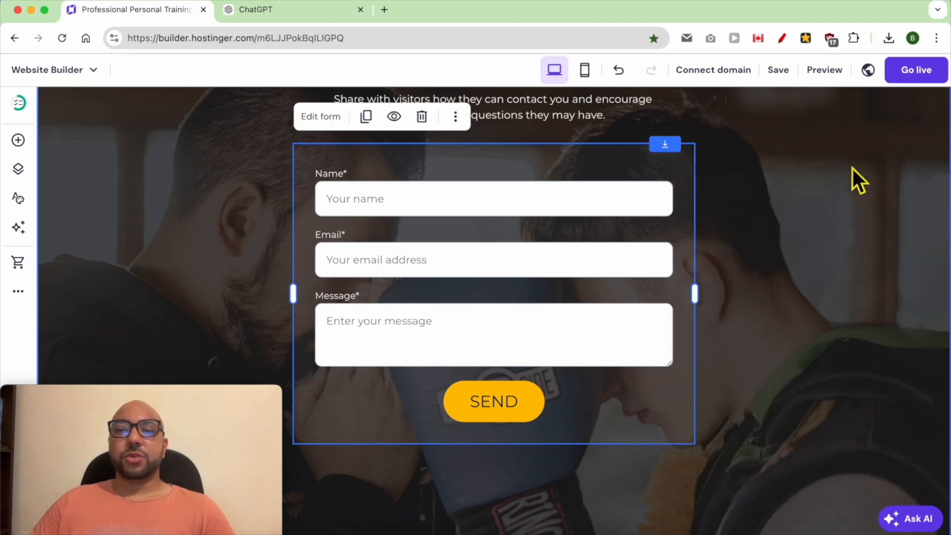
scroll(765, 236, "up", 3)
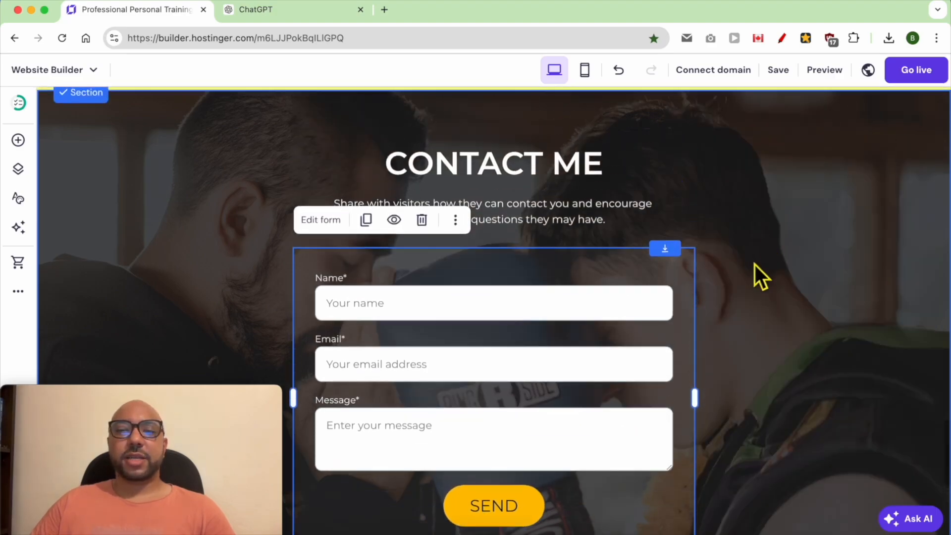
Step: Shorten the contact section by dragging its bottom edge up to reveal the footer
left_click(788, 331)
scroll(779, 331, "down", 4)
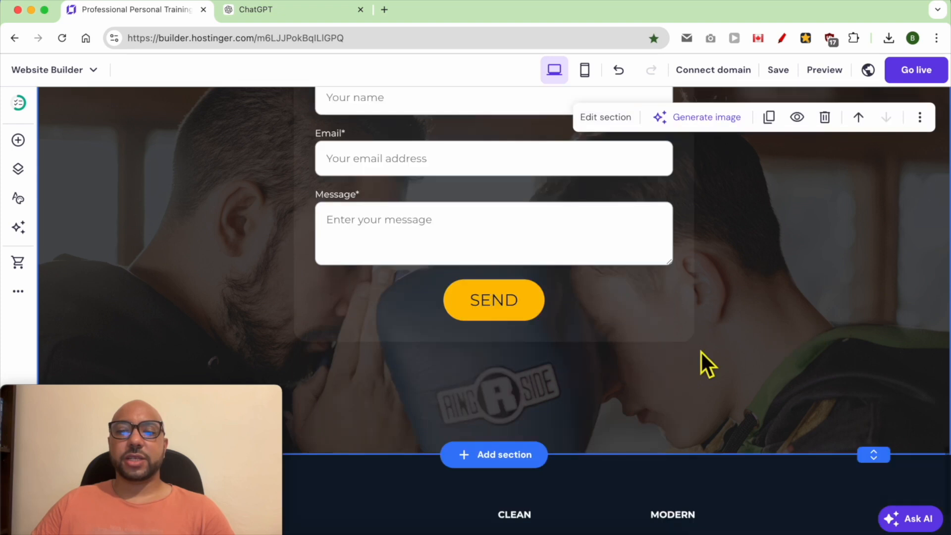
left_click_drag(860, 452, 876, 368)
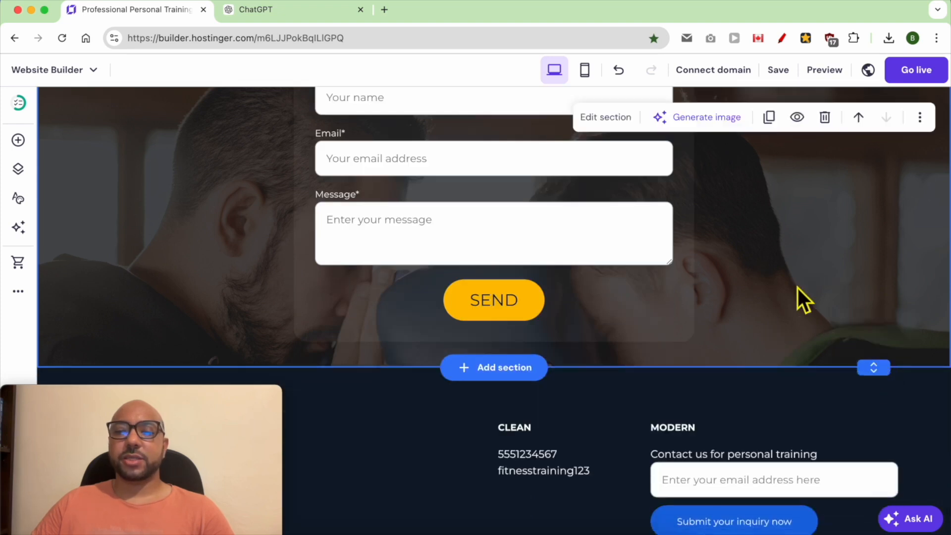
scroll(798, 287, "down", 2)
Step: Rename the footer heading from Professional to Thrive Training
left_click(573, 329)
left_click_drag(197, 391, 874, 395)
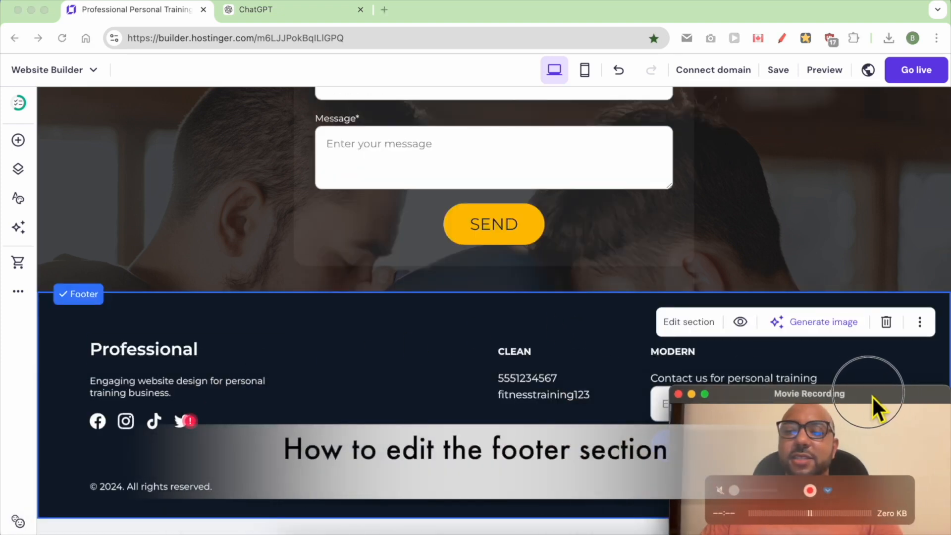
left_click(179, 353)
double_click(172, 358)
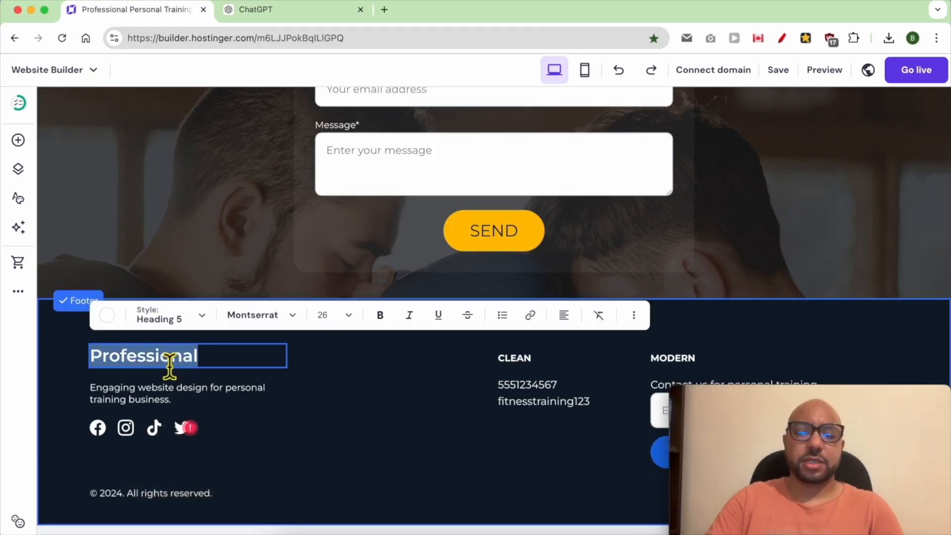
type("Thrive Training")
left_click(134, 411)
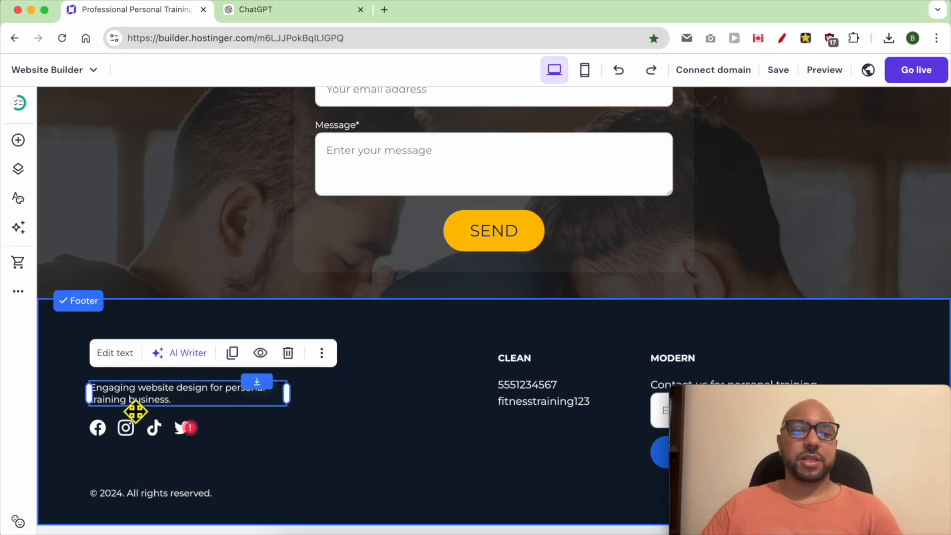
left_click(150, 435)
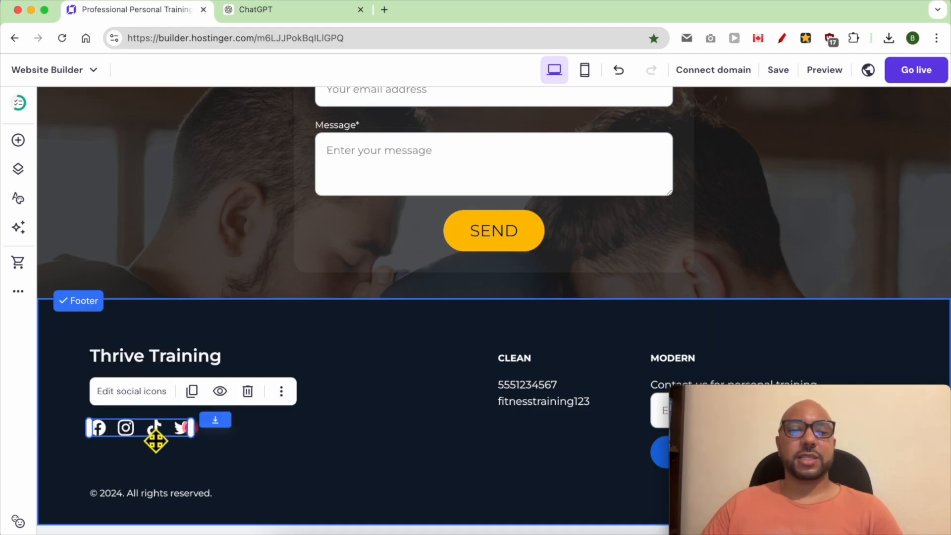
Step: Check the Facebook link address in the footer social icon settings
left_click(134, 393)
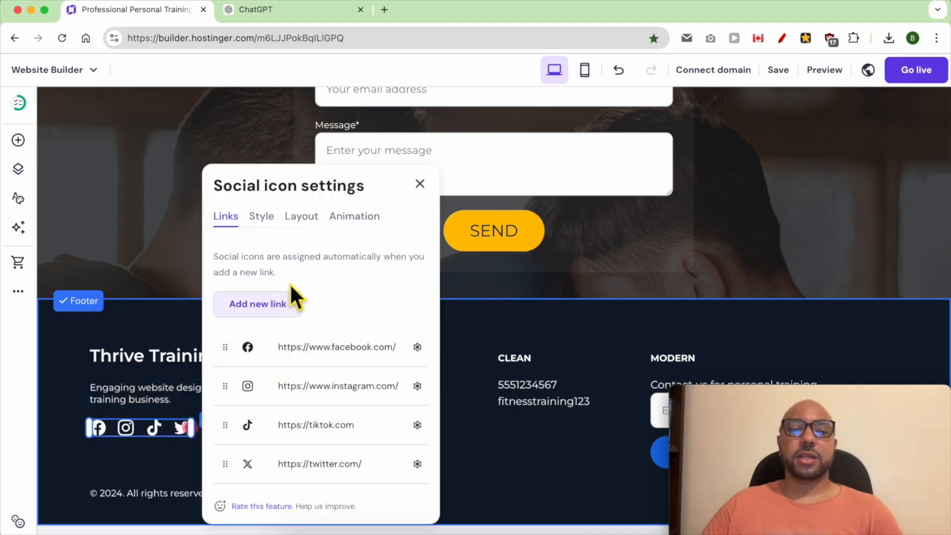
left_click(417, 346)
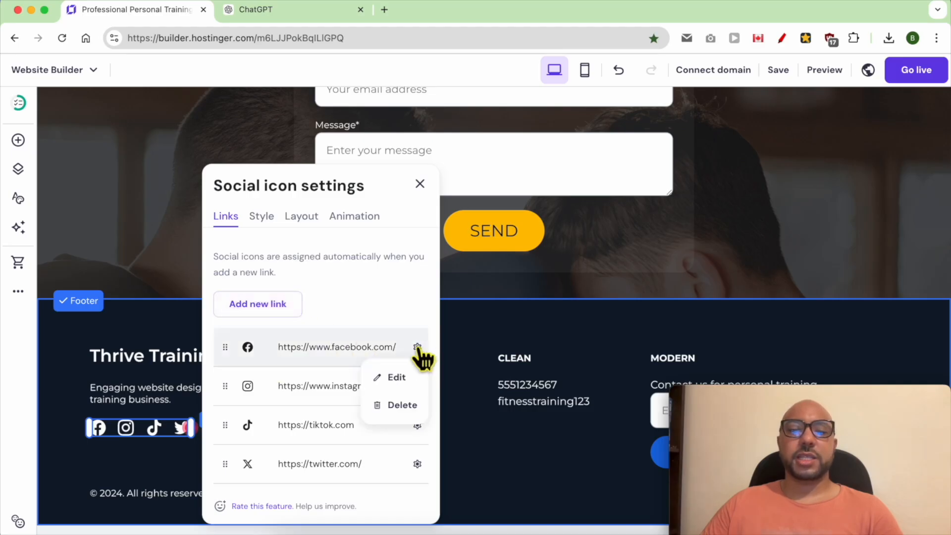
left_click(396, 378)
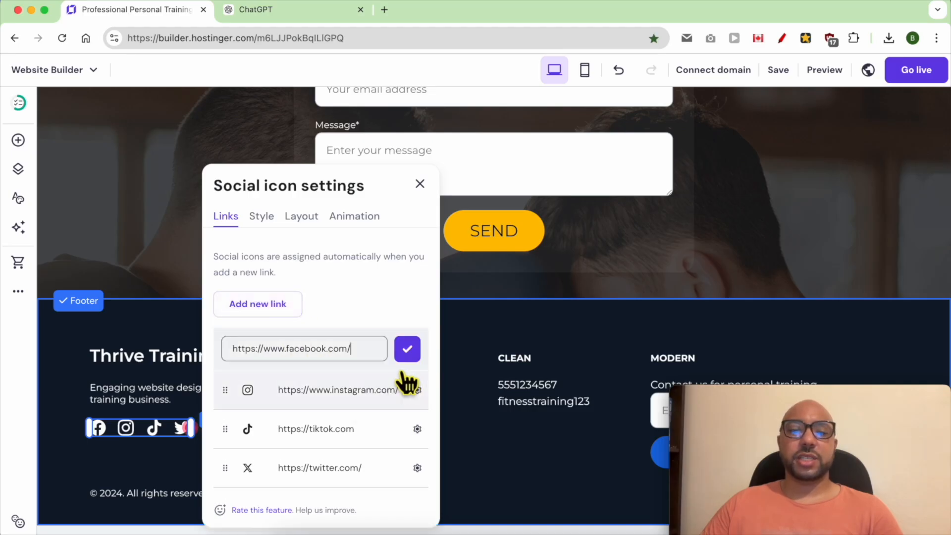
left_click(405, 348)
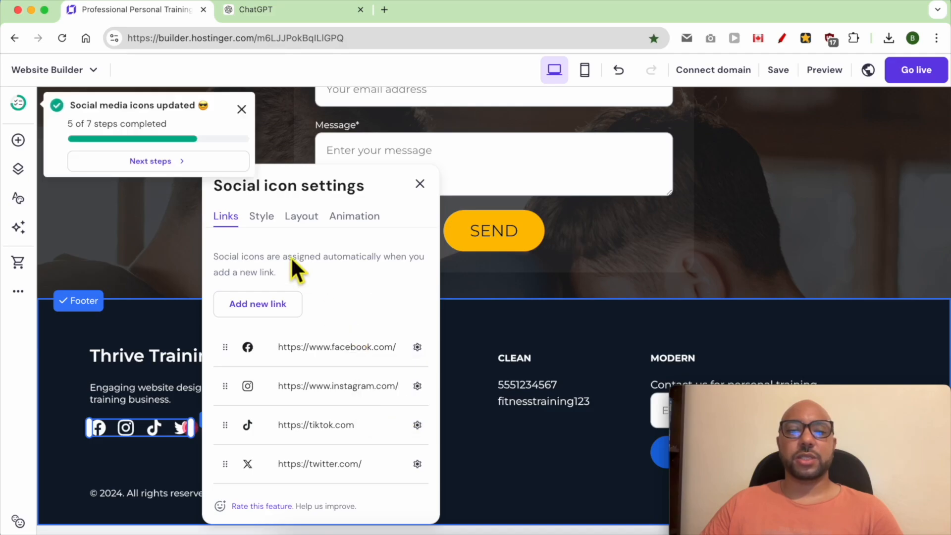
Step: Enlarge the social icons to 28 px, keeping them in a horizontal row
left_click(265, 222)
mouse_move(257, 318)
left_mouse_down()
mouse_move(278, 312)
mouse_move(256, 321)
left_mouse_up()
left_click_drag(259, 320, 263, 319)
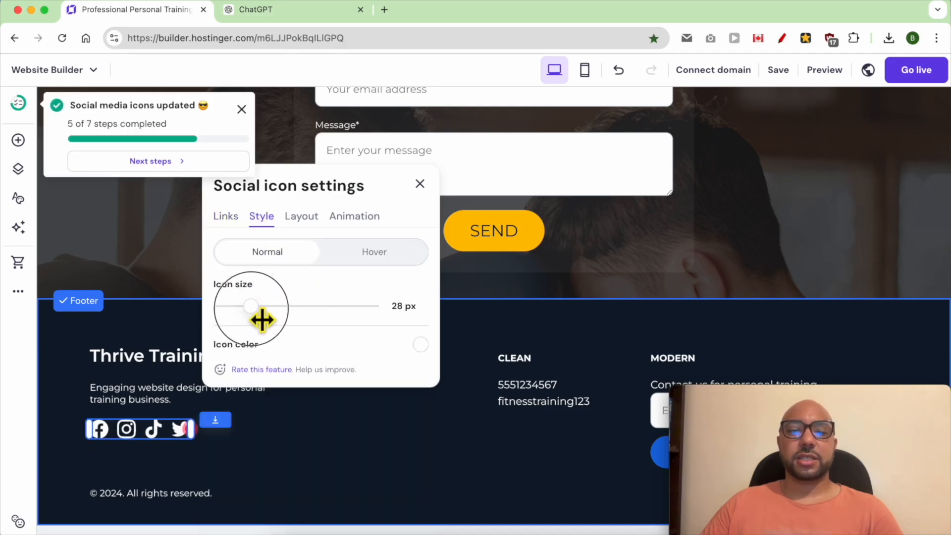
left_click(300, 224)
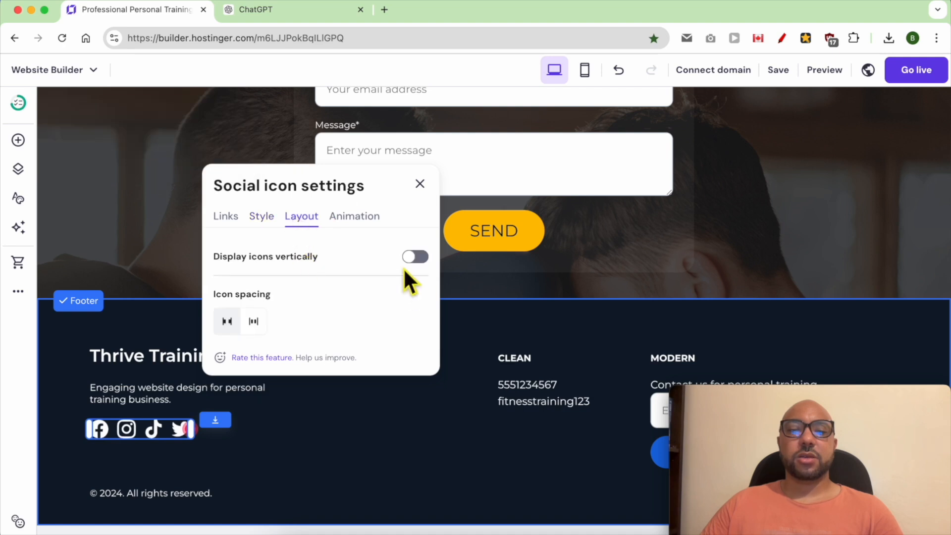
left_click(416, 256)
left_click(417, 257)
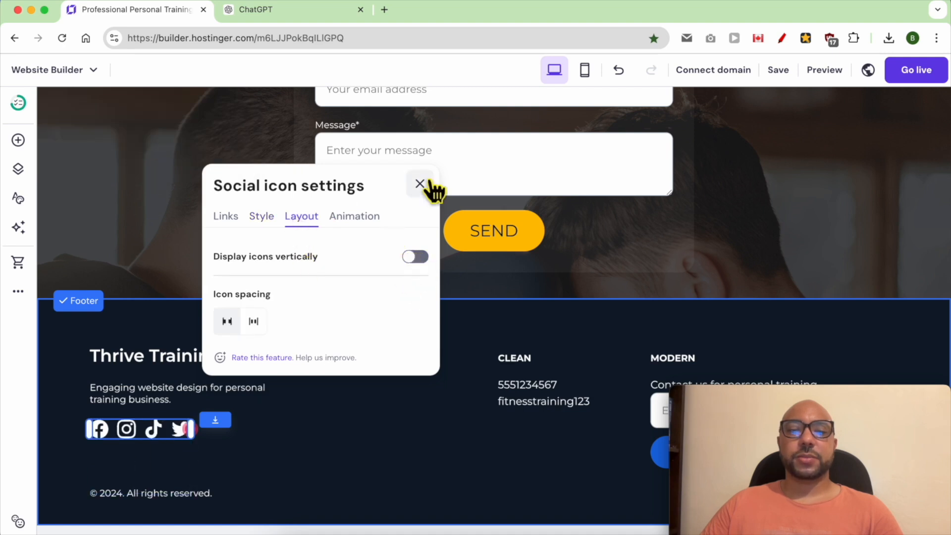
left_click(420, 184)
left_click(477, 382)
left_click(530, 426)
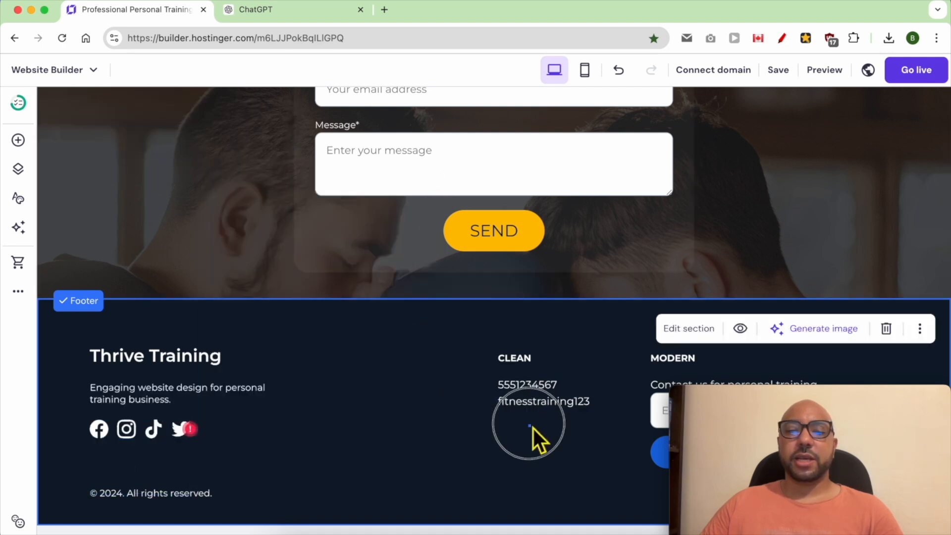
Step: Move the CLEAN footer column left and retitle it CONTACT
left_click_drag(510, 358, 462, 359)
left_click(476, 360)
left_click(461, 360)
double_click(461, 361)
type("CONTACT")
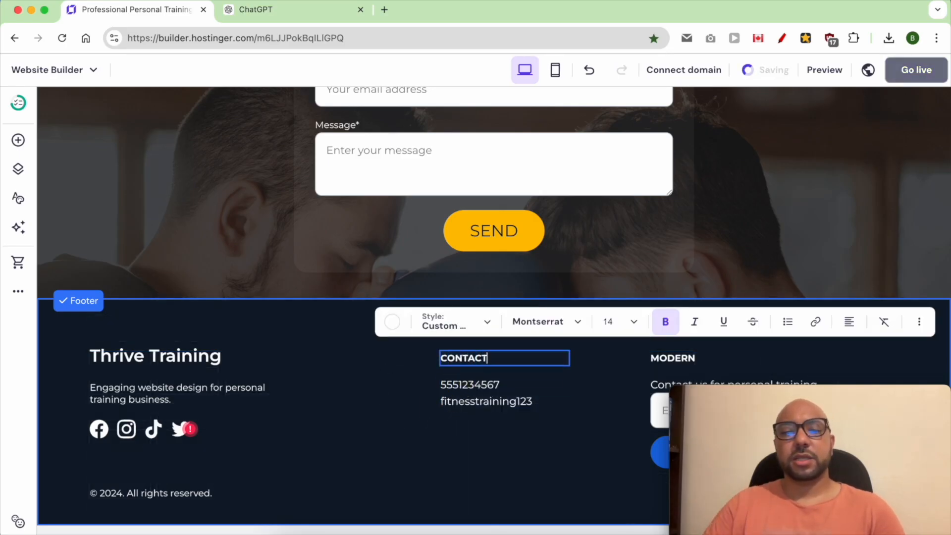
double_click(503, 391)
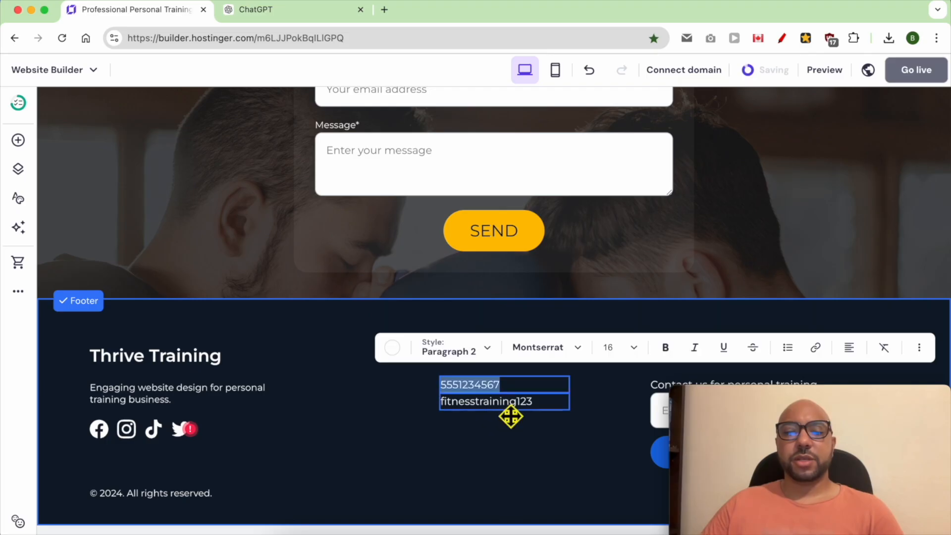
double_click(511, 414)
Step: Delete the email signup form from the footer
left_click(762, 401)
left_click_drag(767, 408, 106, 402)
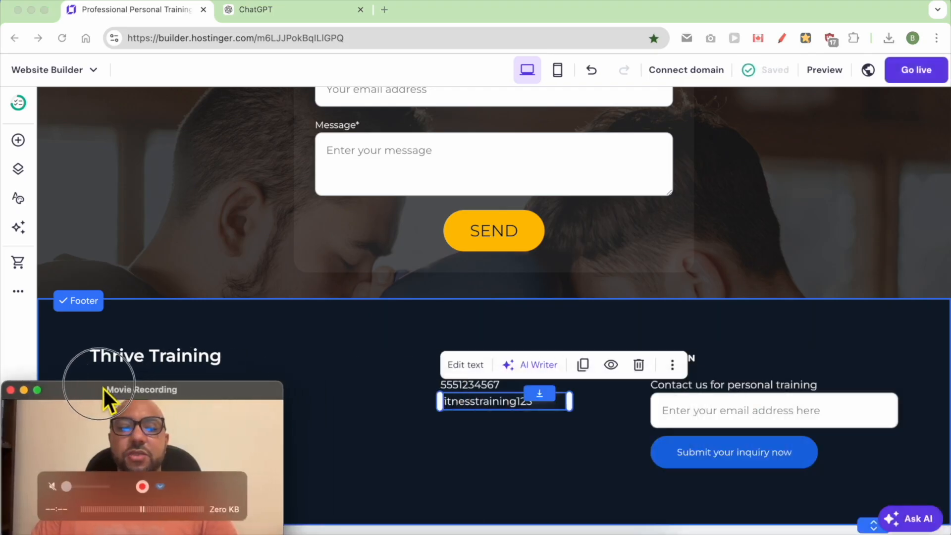
left_click(728, 410)
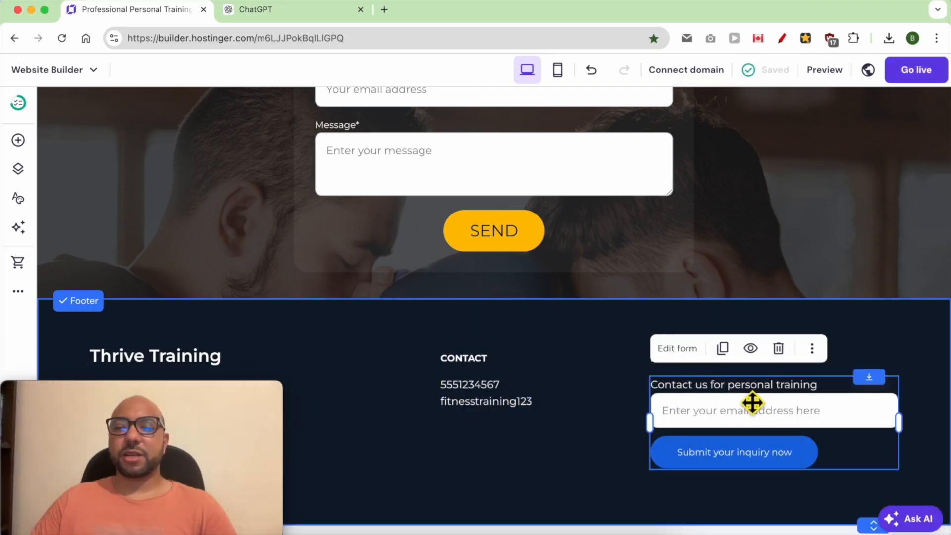
left_click(778, 348)
left_click_drag(694, 364, 688, 368)
Step: Replace the MODERN heading with PRIVACY POLICY and narrow its text box
double_click(685, 372)
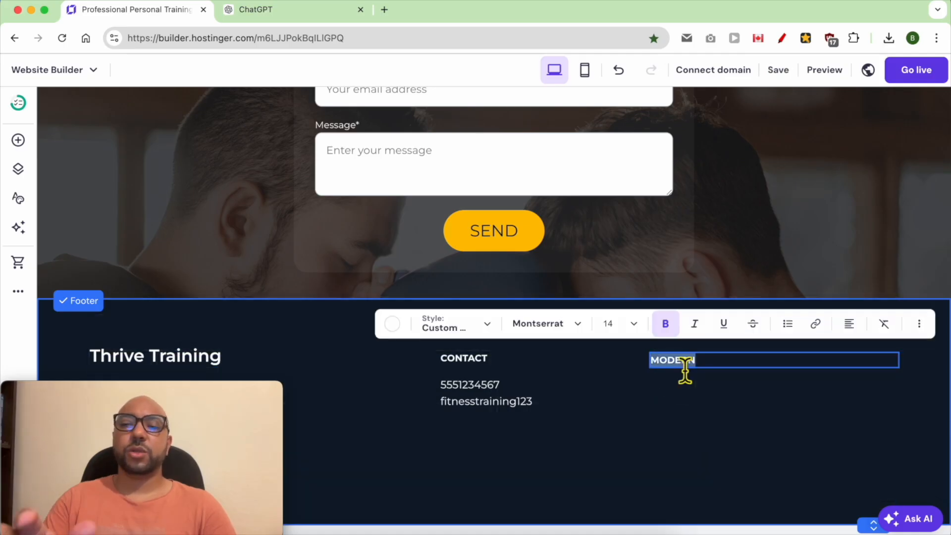
type("PRIV")
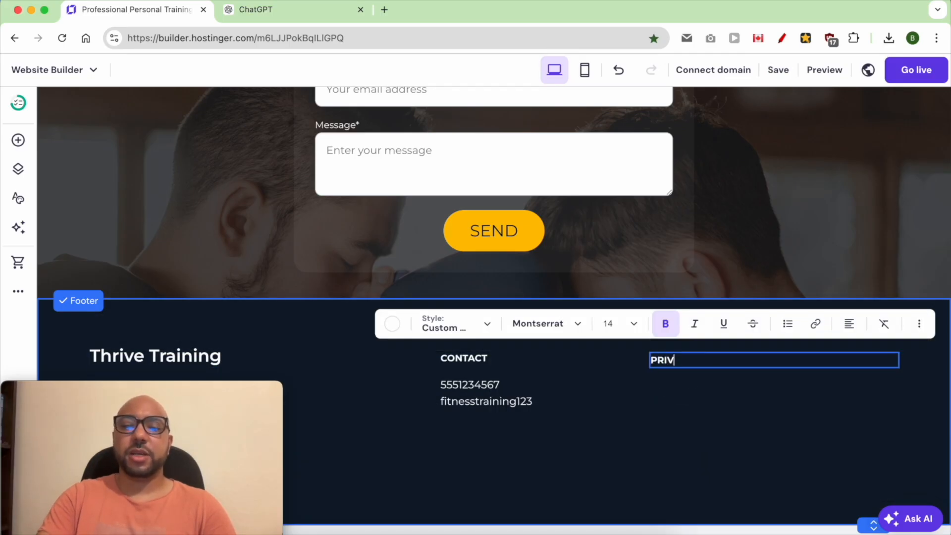
type("ACY POLICY")
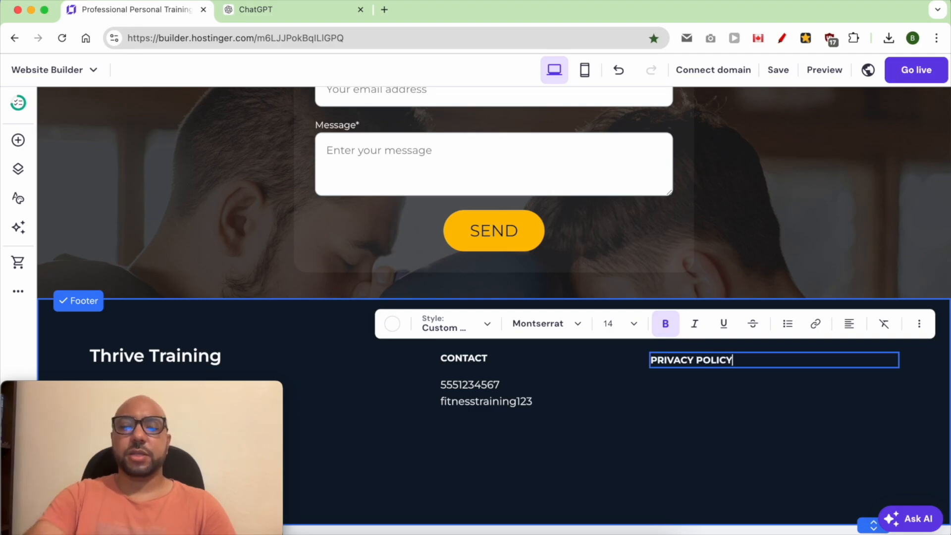
left_click(911, 364)
left_click_drag(911, 364, 754, 365)
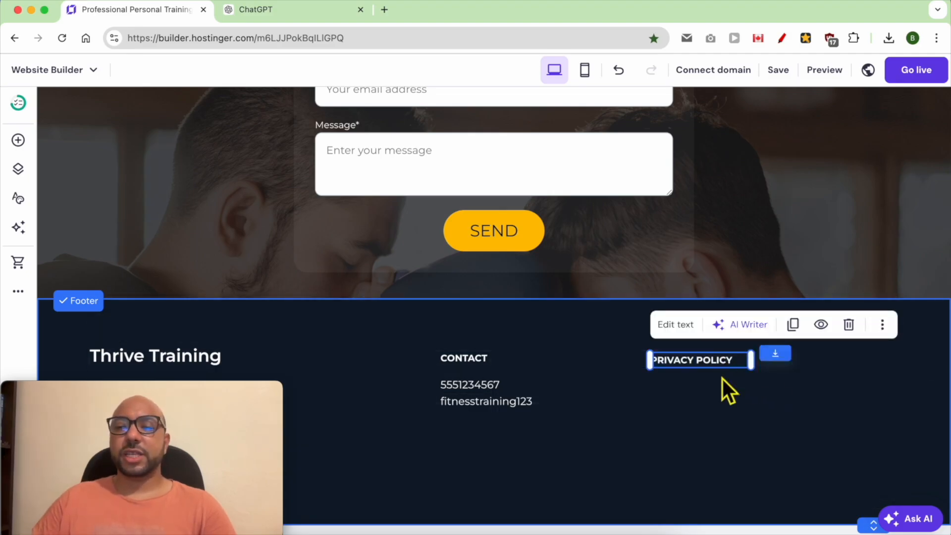
Step: Duplicate it into a TERMS AND CONDITIONS line just below PRIVACY POLICY
left_click(794, 324)
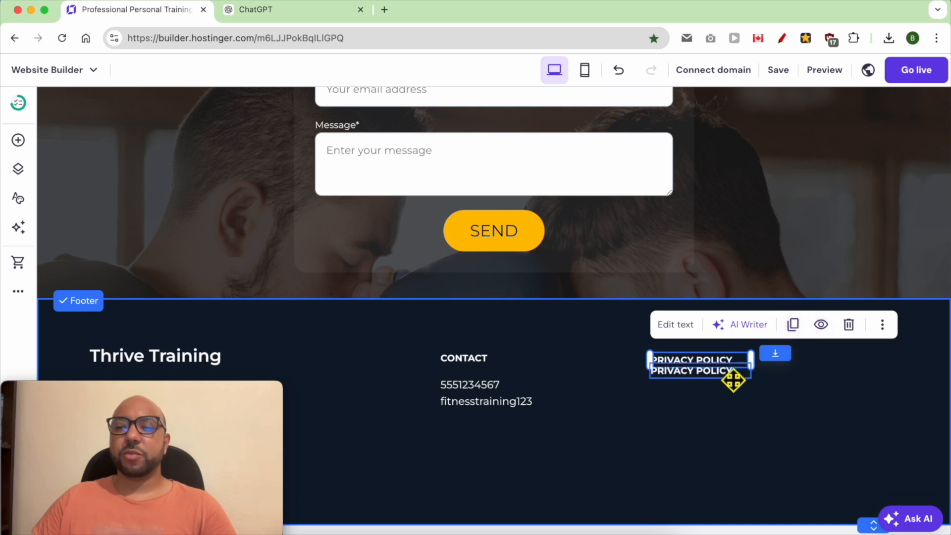
left_click_drag(719, 383, 719, 390)
double_click(719, 391)
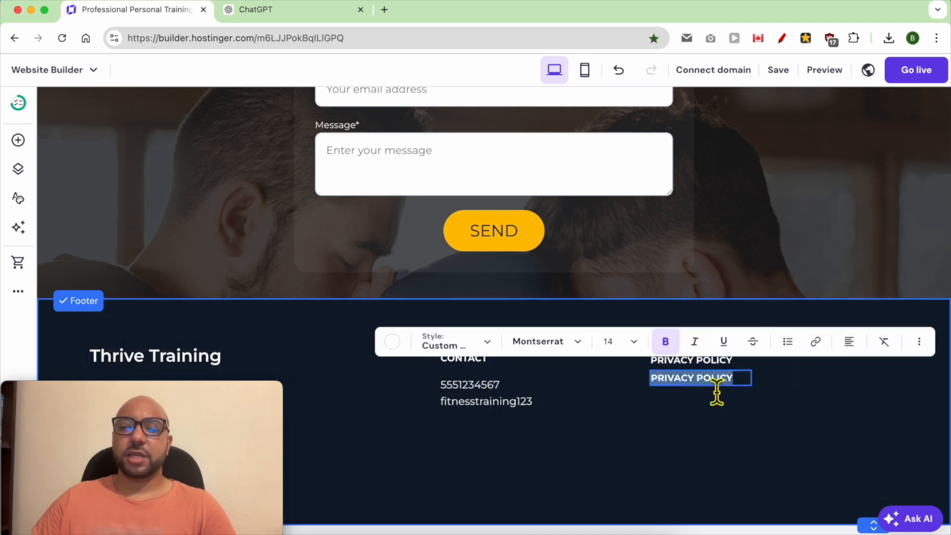
type("TERMS AND ")
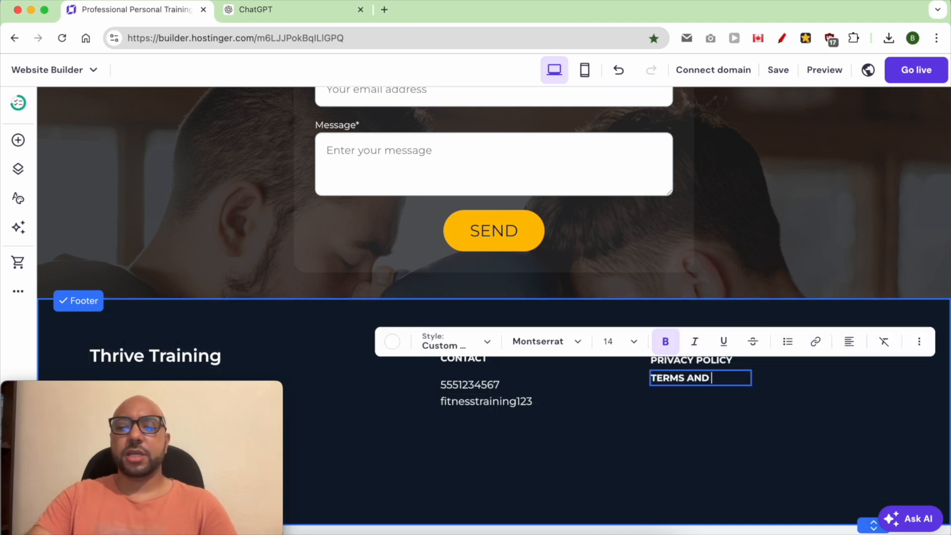
type("CONDITIONS")
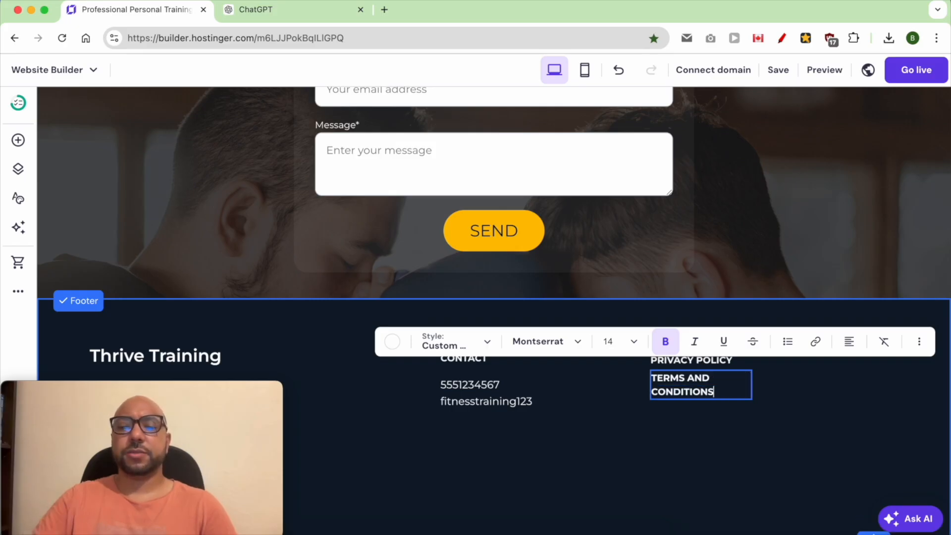
left_click(545, 435)
scroll(546, 435, "down", 1)
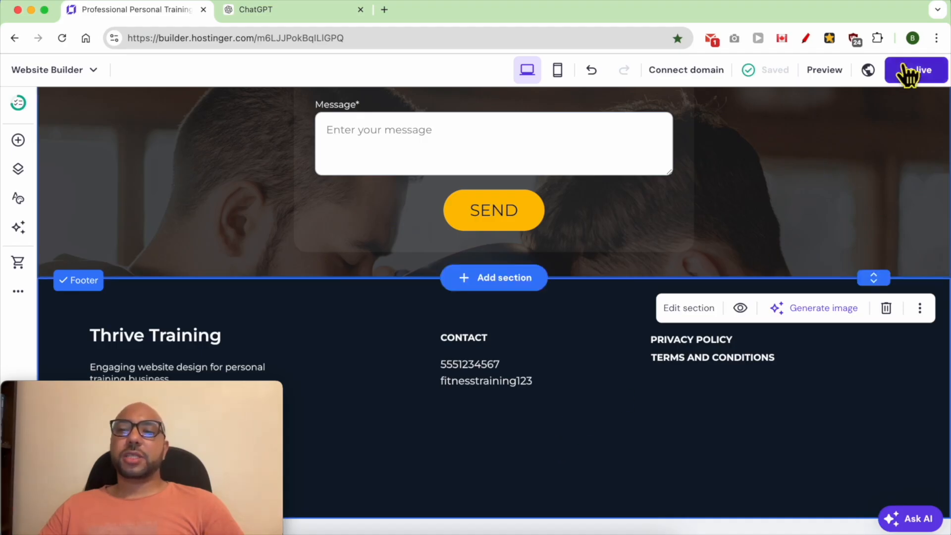
Step: Go live with the Thrive Training site and view its published address in a new tab
left_click(922, 74)
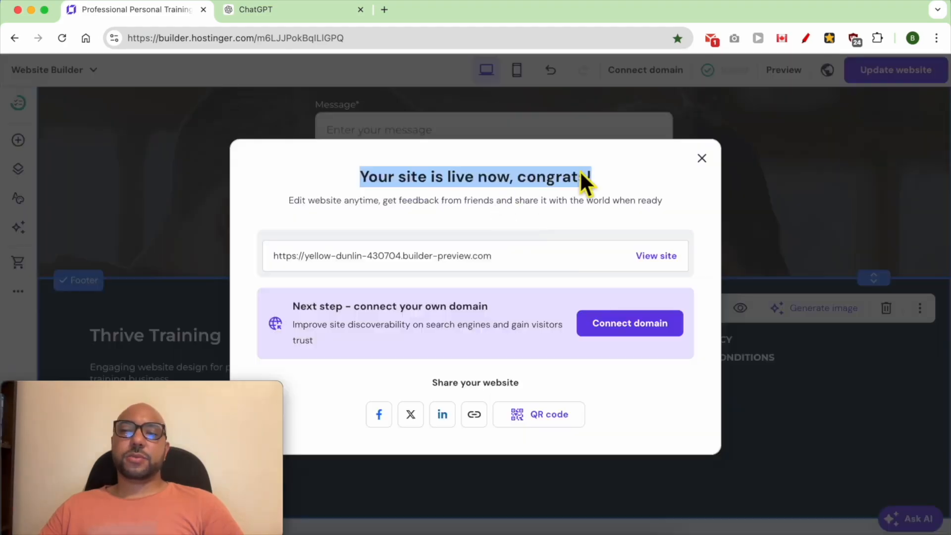
double_click(454, 185)
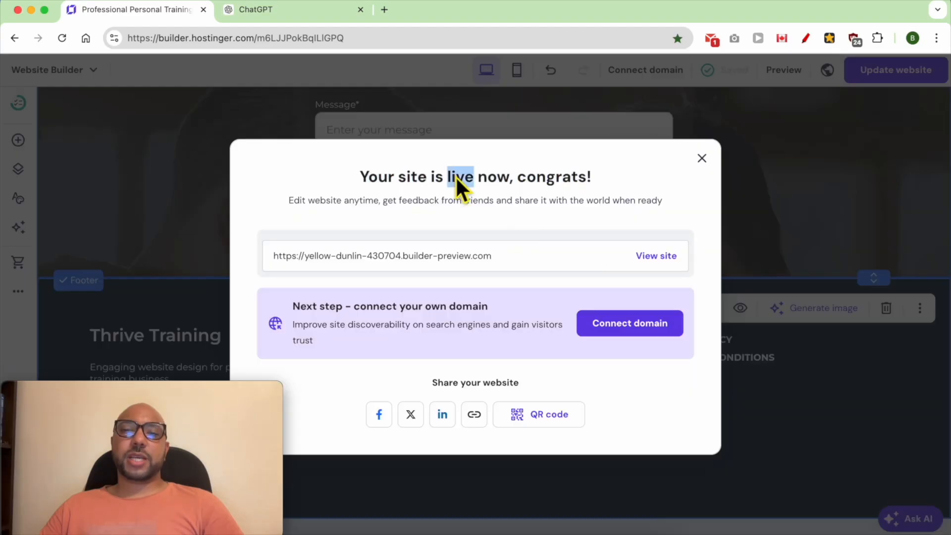
left_click(657, 255)
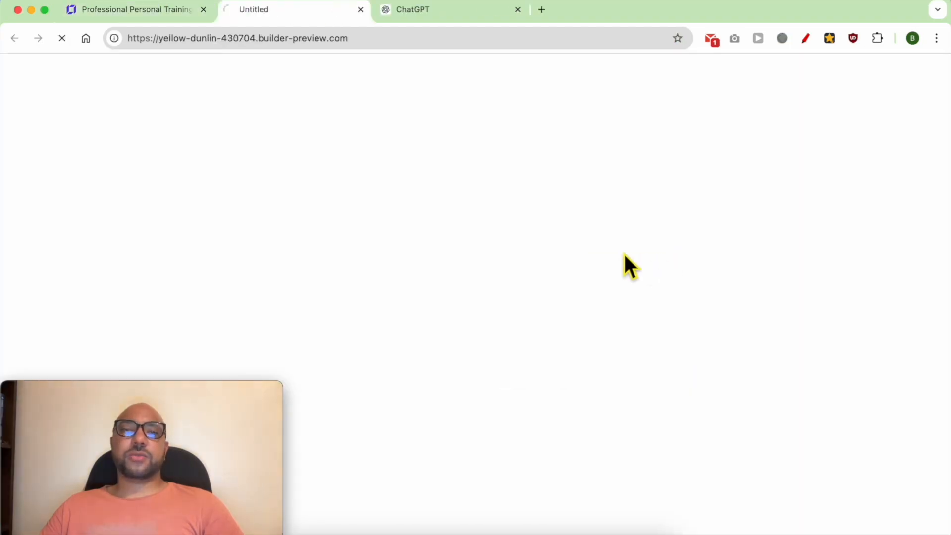
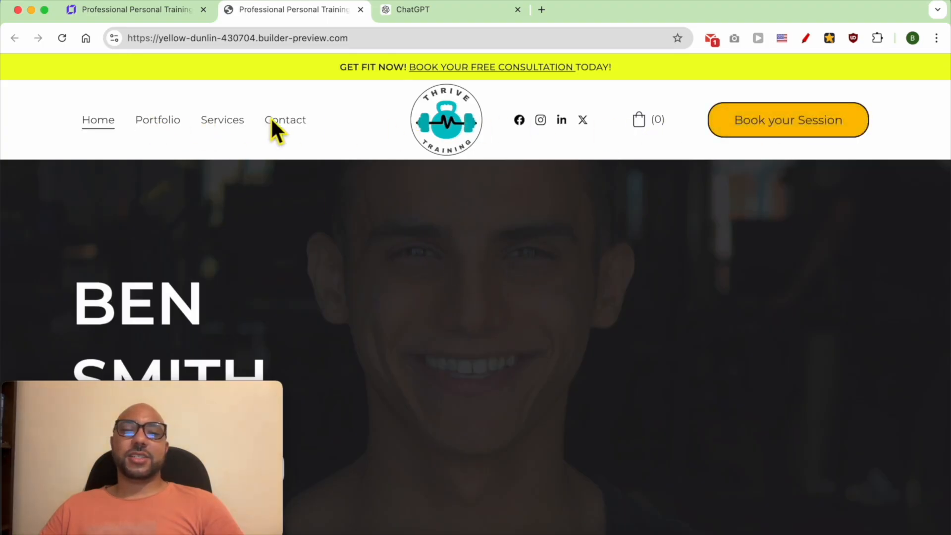
Step: Scroll through the live site, checking the promo banner and the About Me paragraphs
scroll(585, 177, "down", 2)
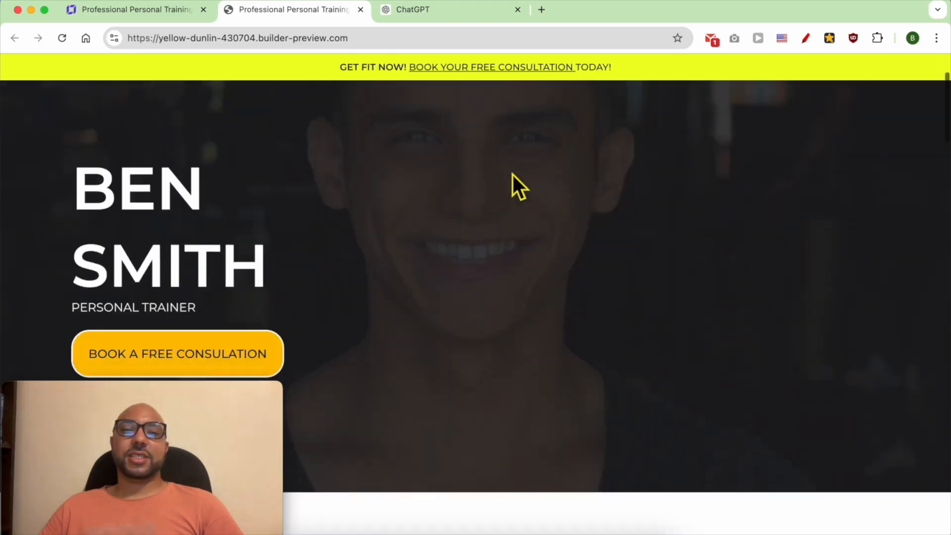
triple_click(374, 74)
left_click(391, 154)
scroll(496, 238, "up", 1)
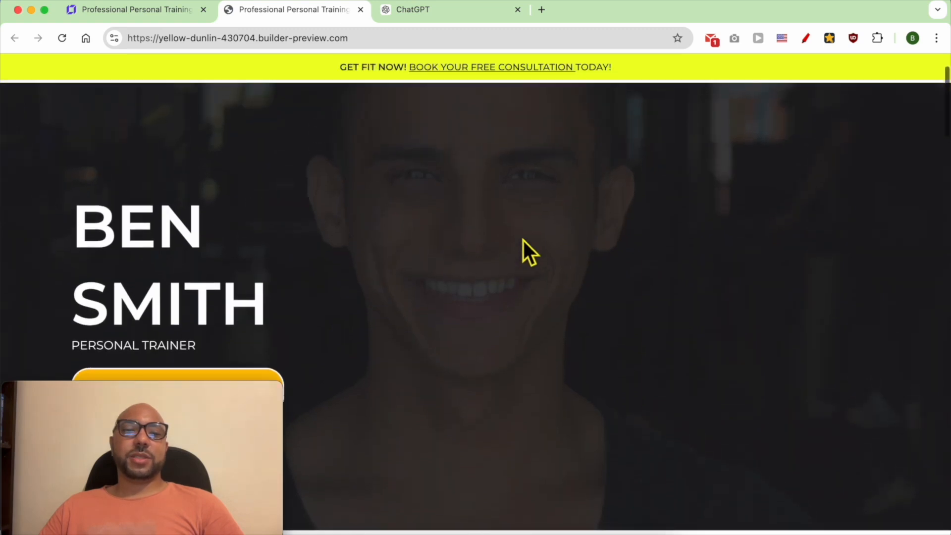
left_click(25, 390)
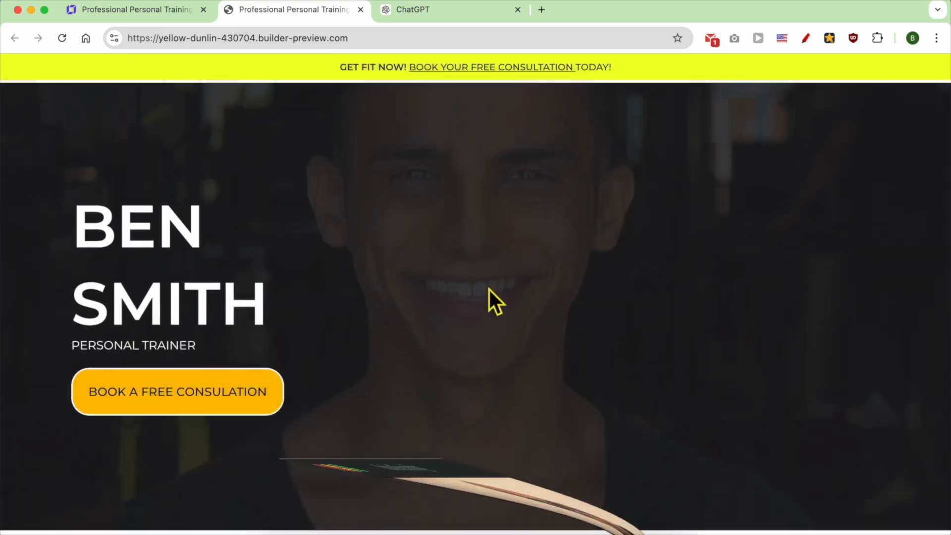
scroll(489, 290, "up", 2)
scroll(489, 289, "down", 5)
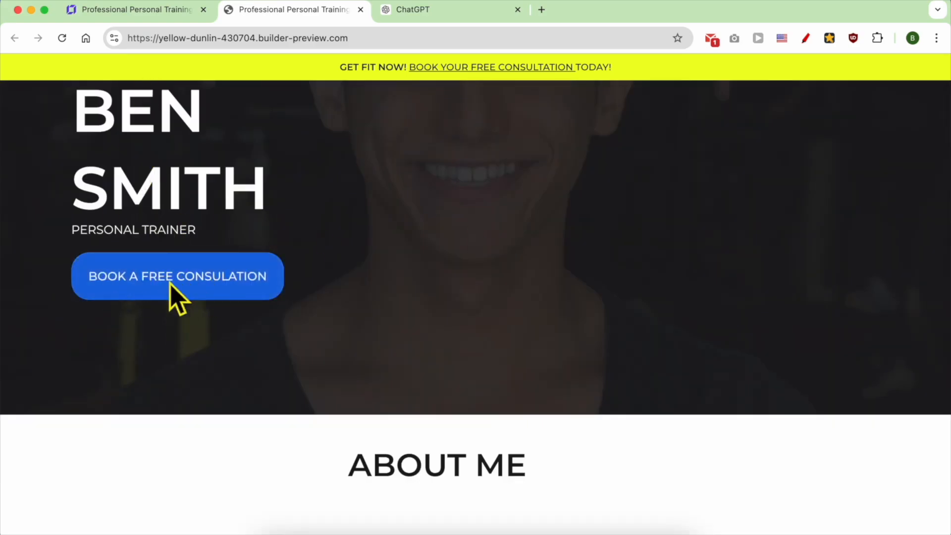
scroll(540, 357, "down", 9)
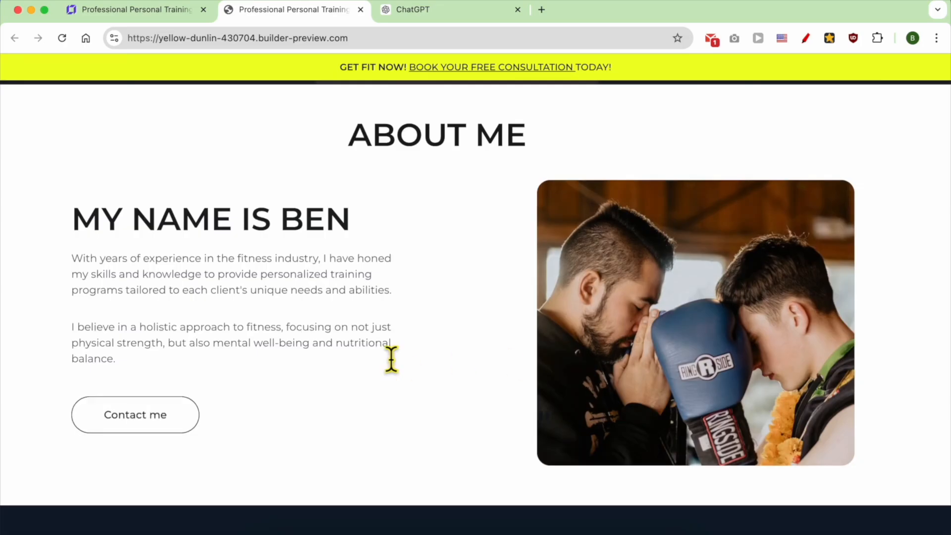
left_click_drag(162, 279, 143, 358)
left_click(295, 373)
scroll(404, 424, "down", 10)
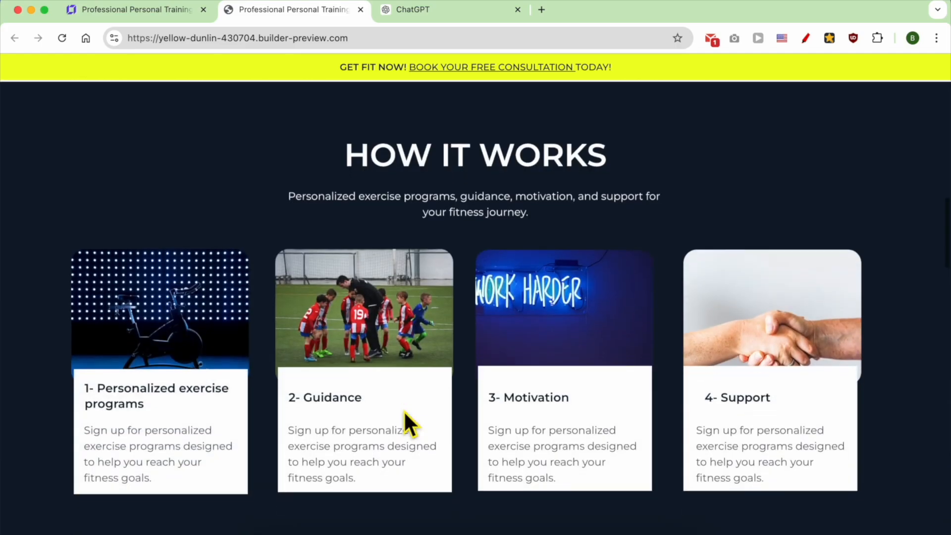
scroll(403, 410, "down", 1)
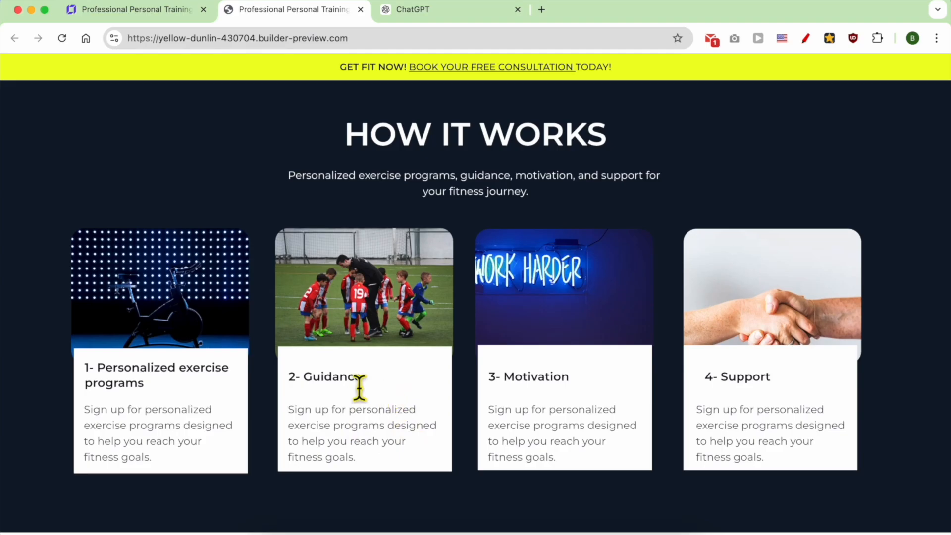
scroll(359, 388, "down", 10)
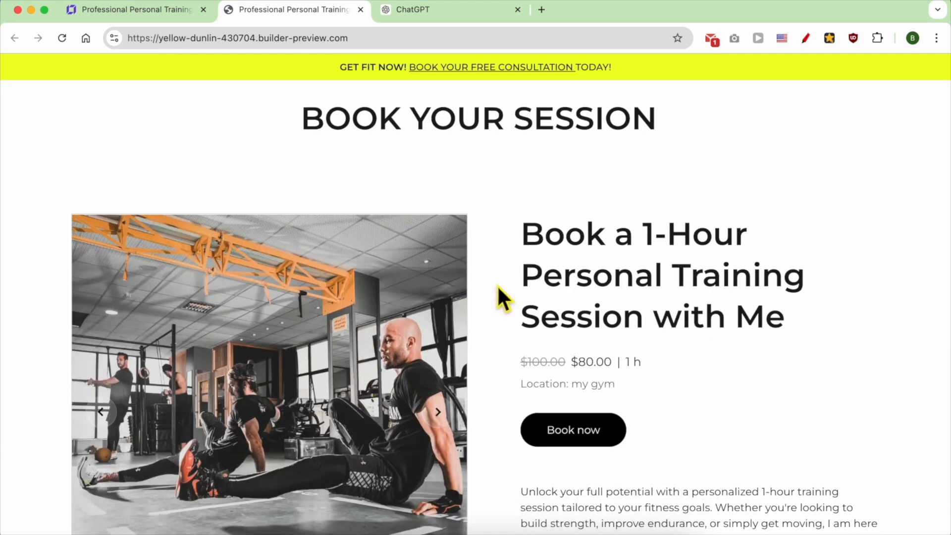
scroll(498, 298, "down", 3)
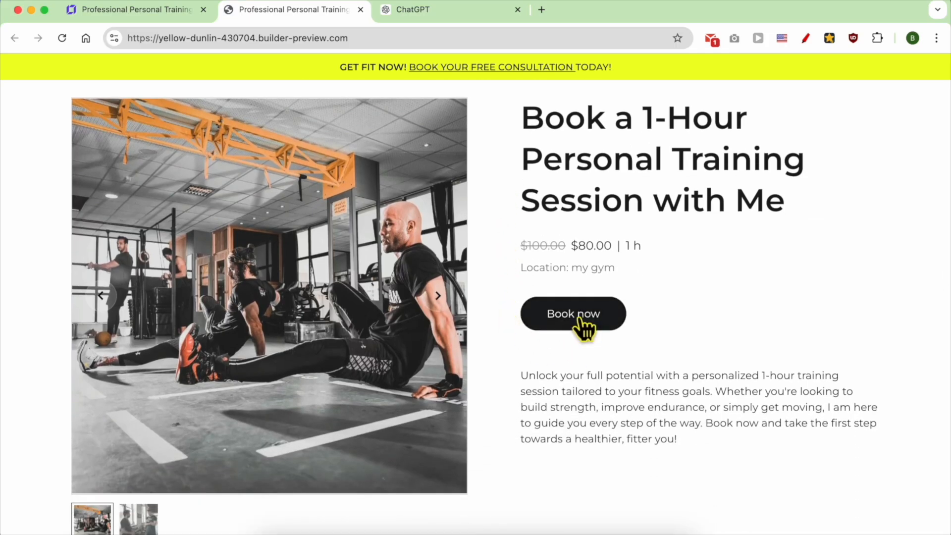
Step: Review the session's photos, $100.00/$80.00 price, 1 h duration, location and description, then choose Book now
triple_click(611, 140)
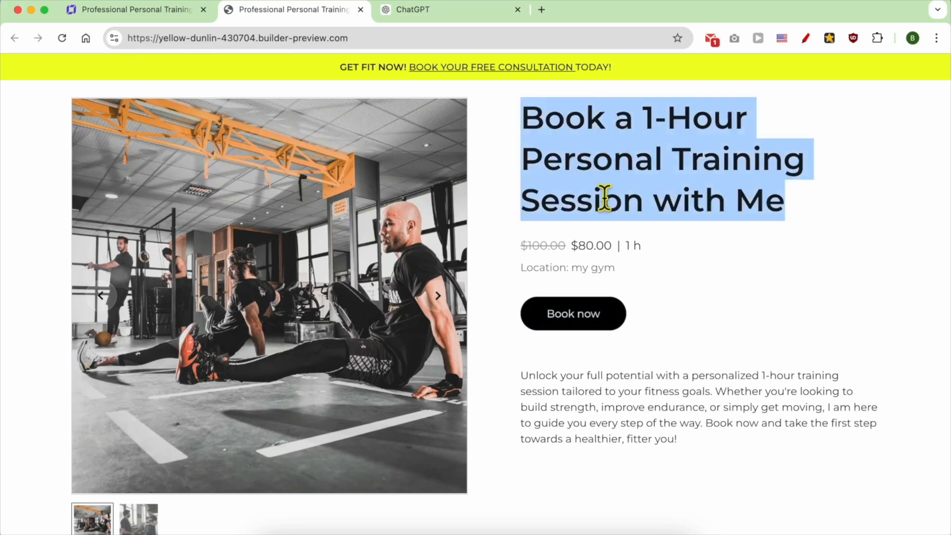
left_click(135, 513)
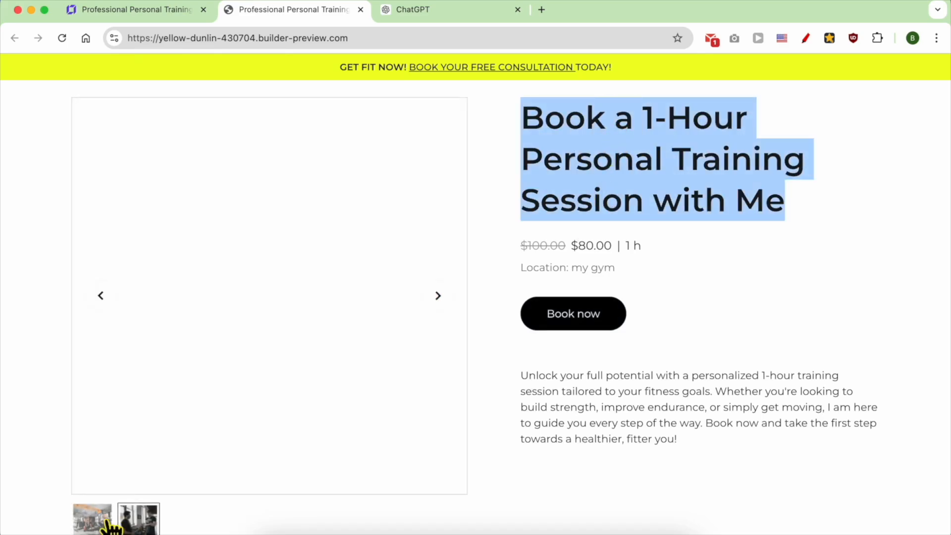
left_click(443, 298)
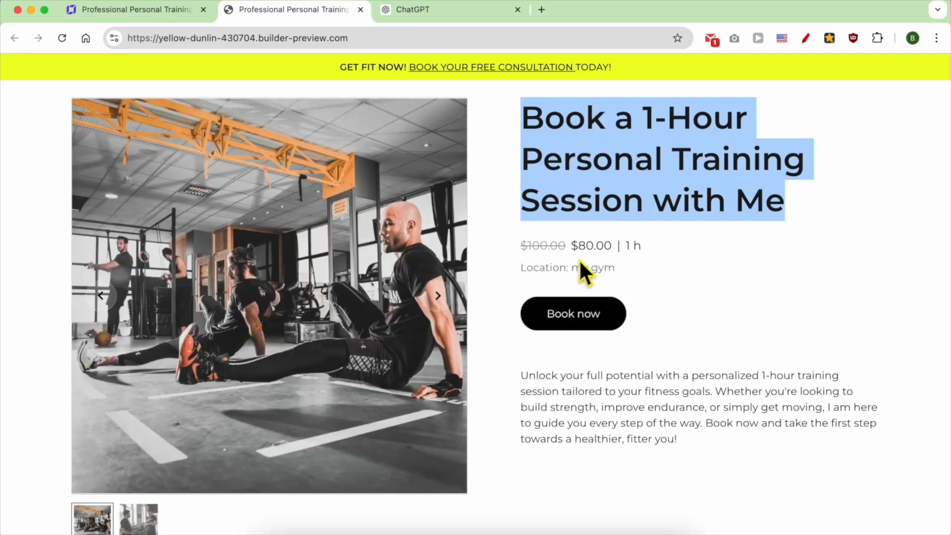
double_click(556, 247)
double_click(592, 248)
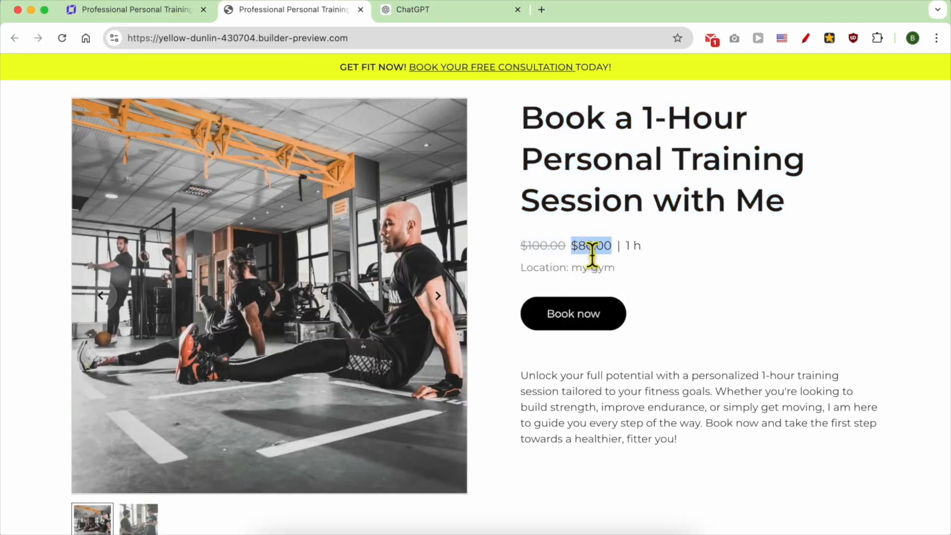
double_click(631, 245)
triple_click(560, 268)
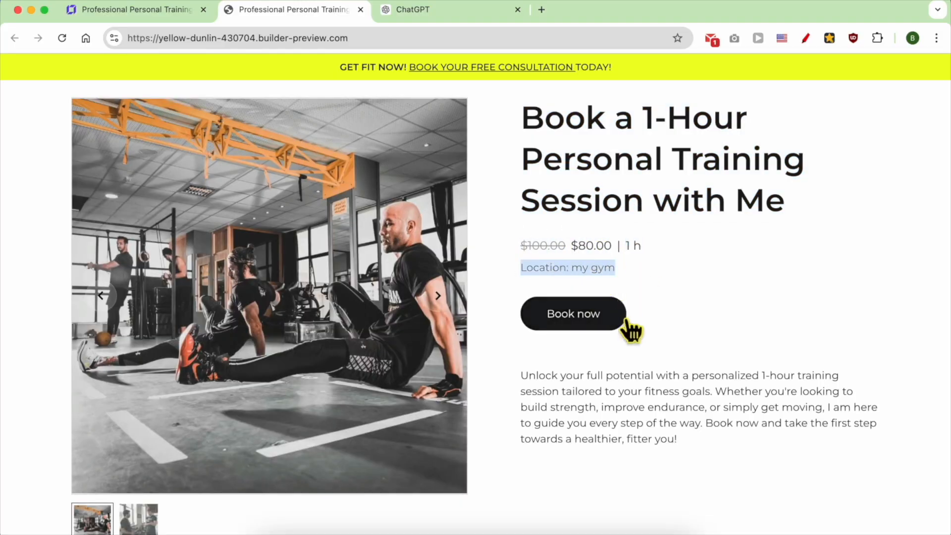
triple_click(616, 420)
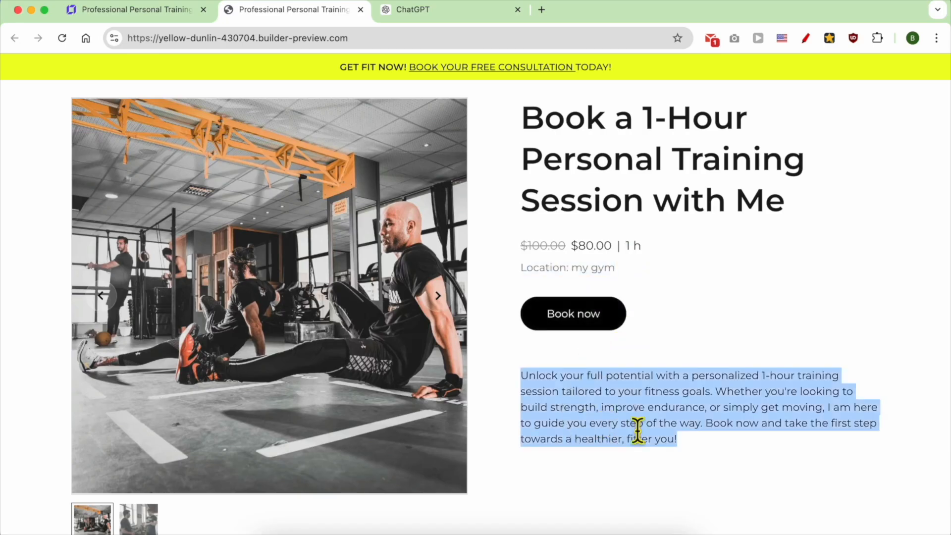
left_click(587, 322)
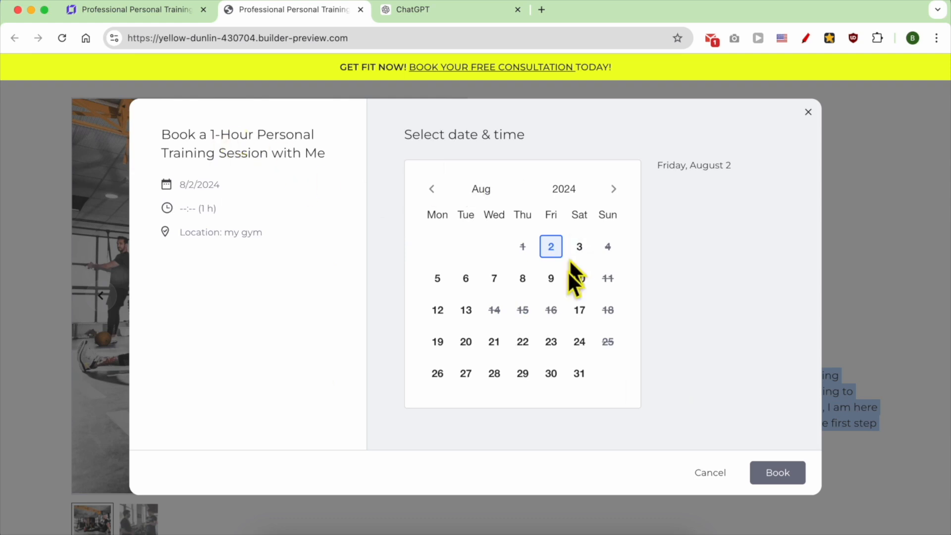
Step: Pick Friday, August 9 at the 01:00 PM slot and check the booking details
left_click(582, 250)
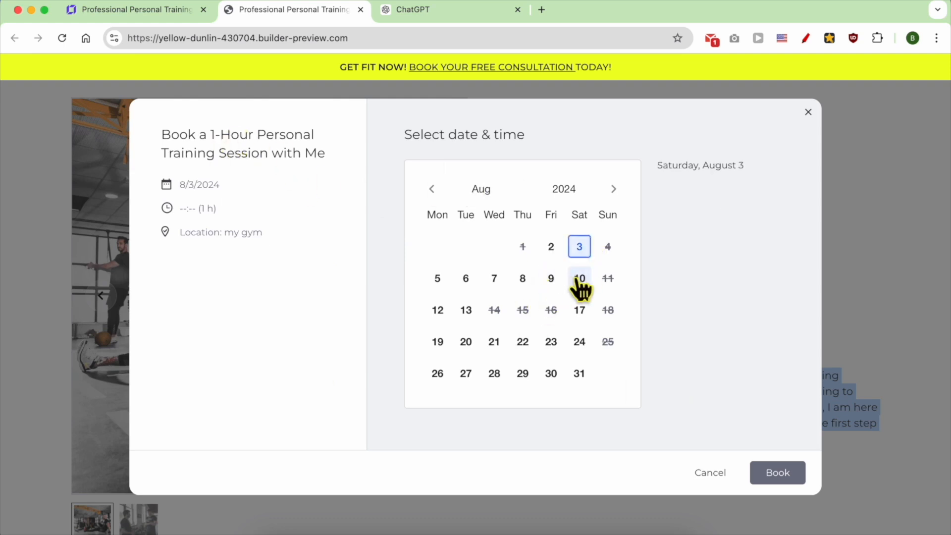
left_click(577, 284)
left_click(554, 281)
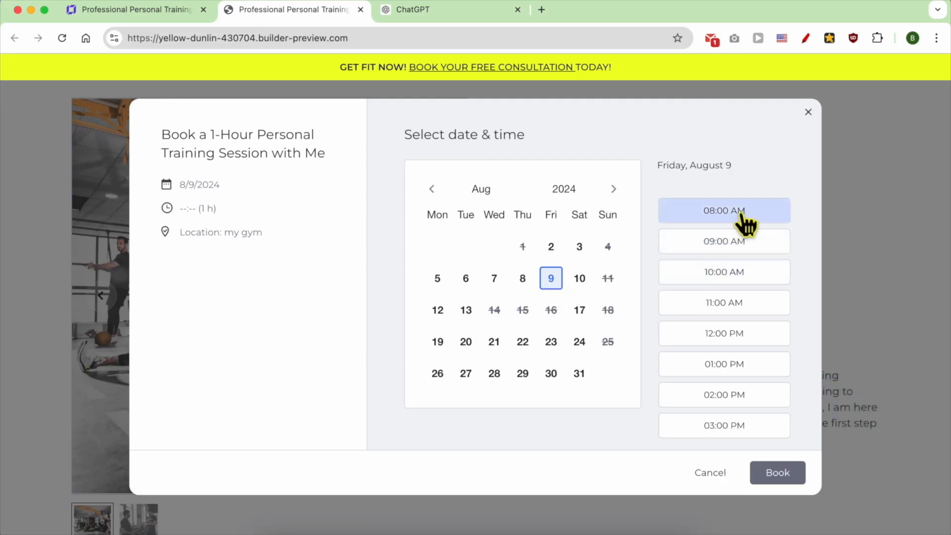
left_click(734, 304)
left_click(738, 366)
left_click_drag(276, 242, 172, 170)
left_click(289, 250)
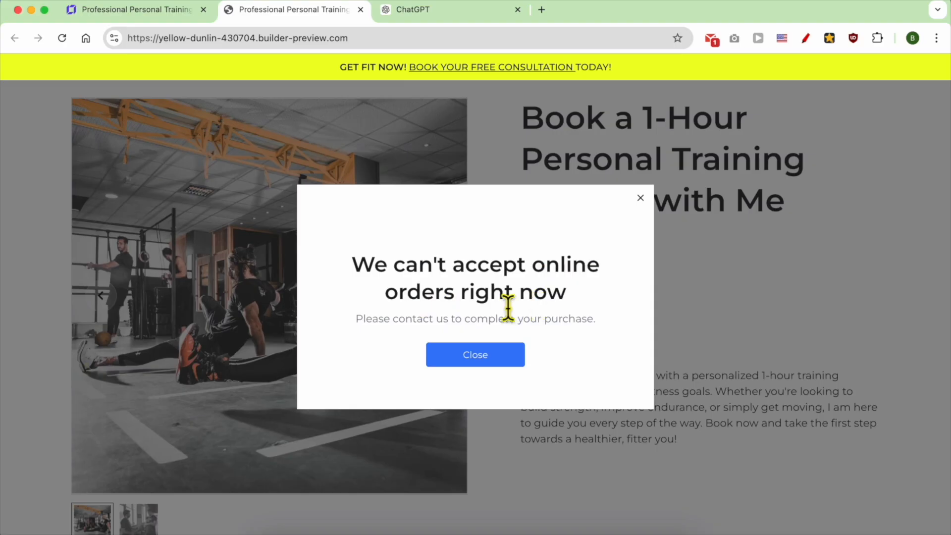
Step: Submit the booking and dismiss the 'We can't accept online orders' notice
left_click(523, 528)
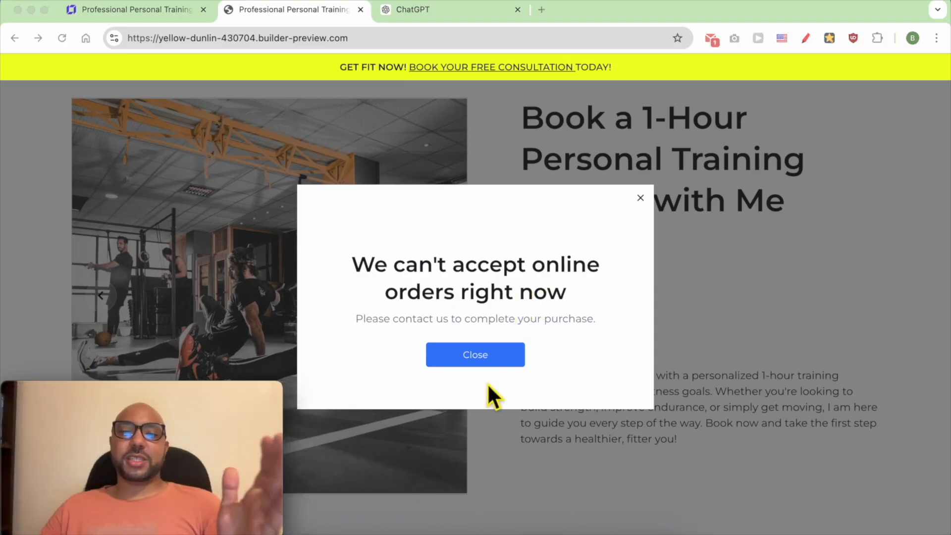
left_click(492, 290)
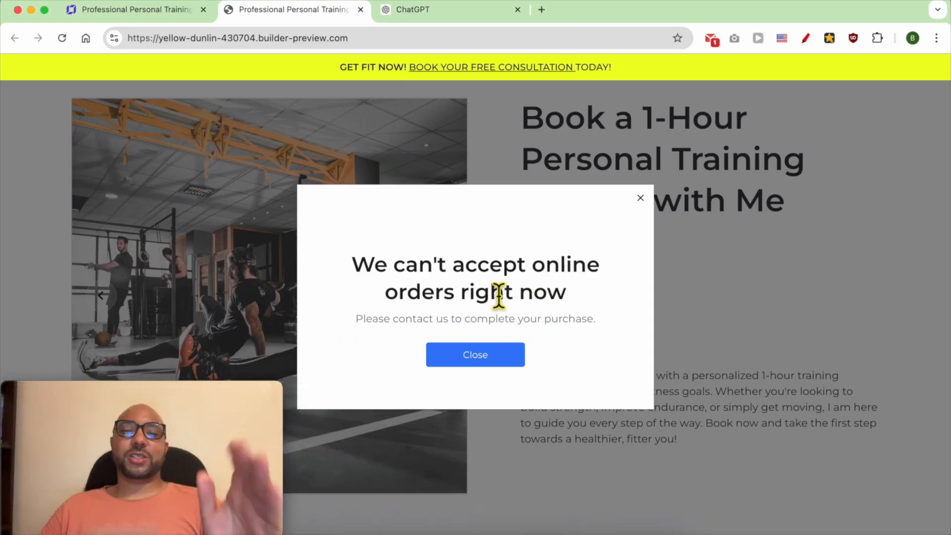
left_click(640, 199)
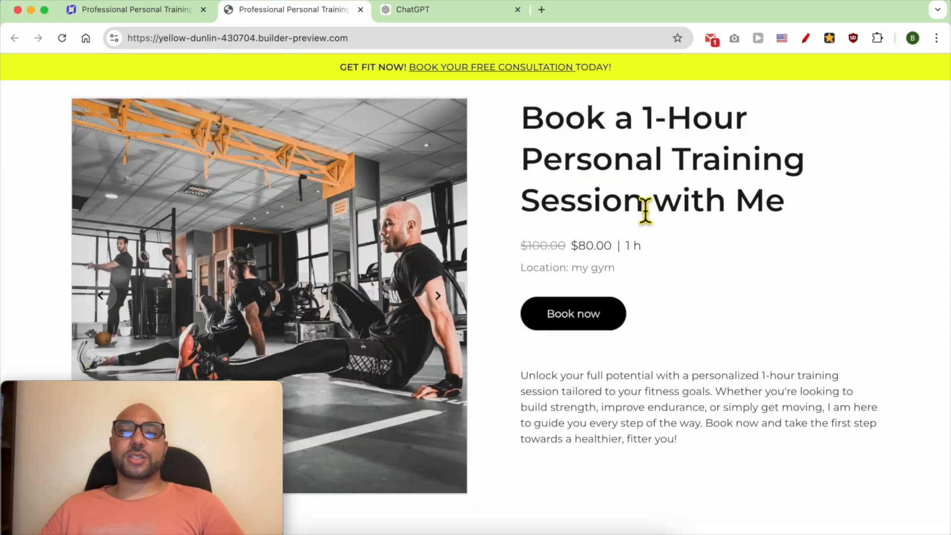
Step: Go to Store manager > Store settings > Payments and add a new Manual payment method
left_click(150, 10)
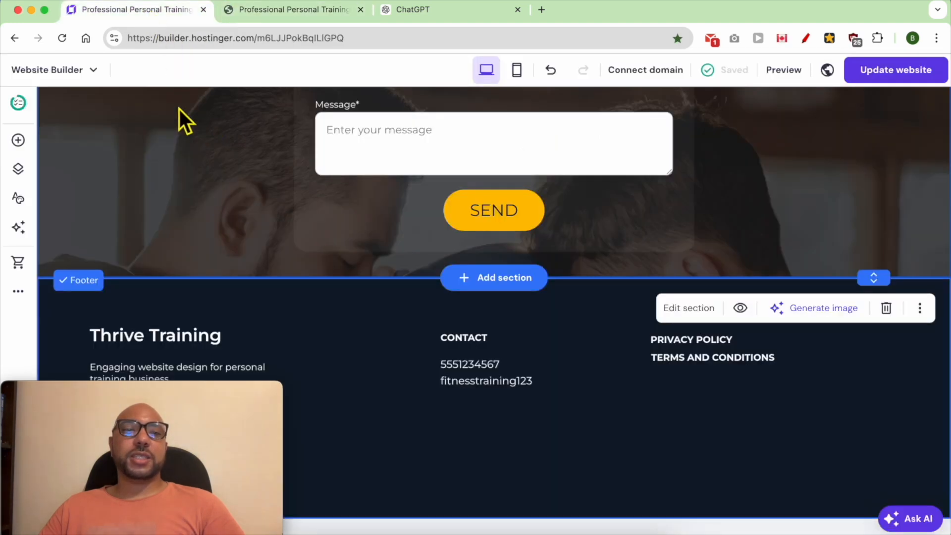
left_click(89, 72)
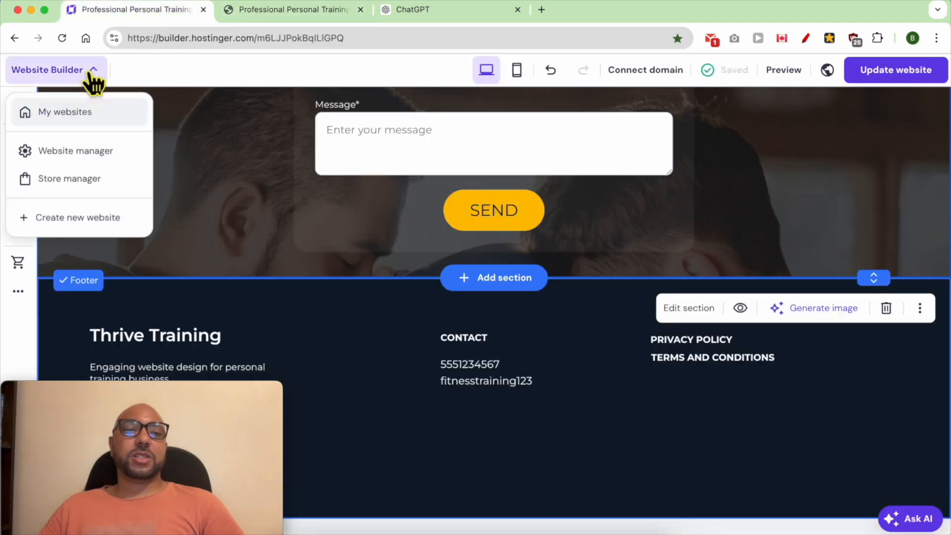
left_click(85, 186)
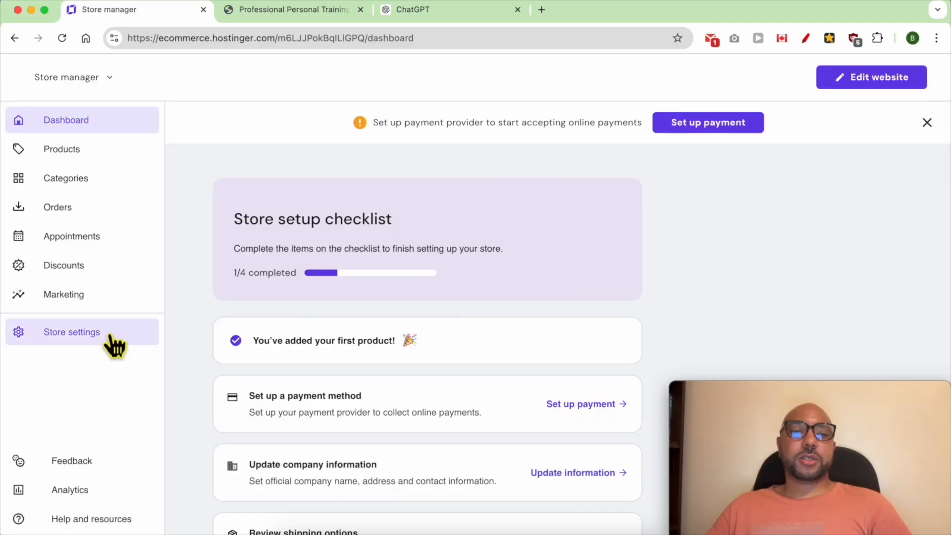
left_click(112, 342)
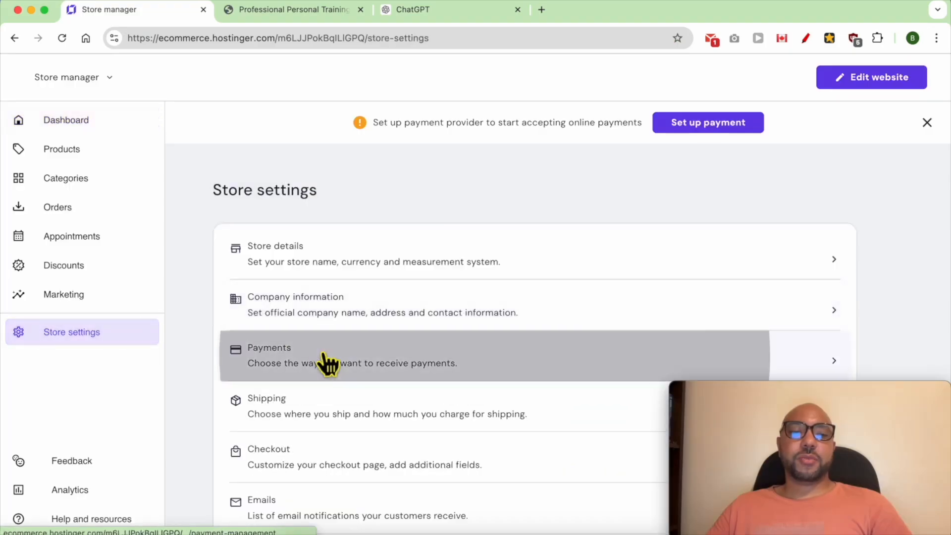
left_click(327, 364)
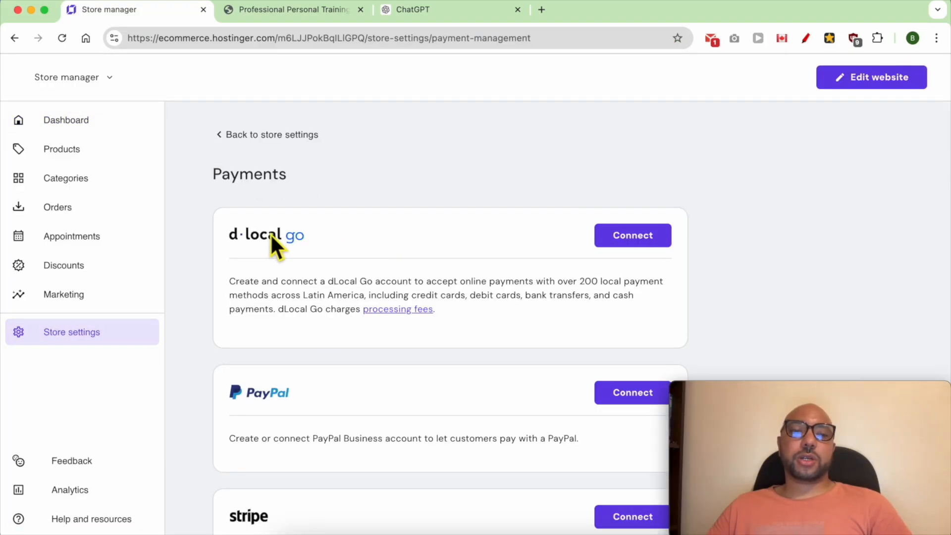
scroll(298, 273, "down", 3)
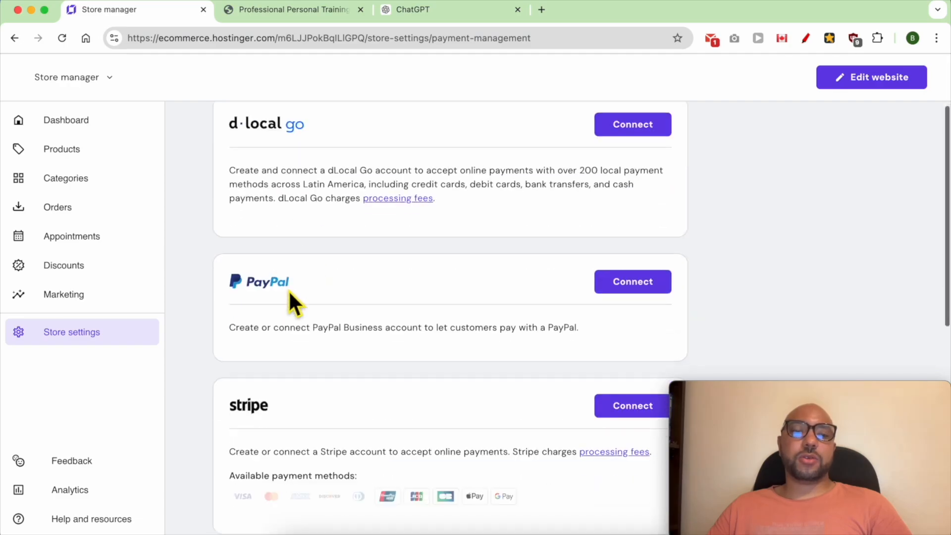
scroll(286, 296, "down", 5)
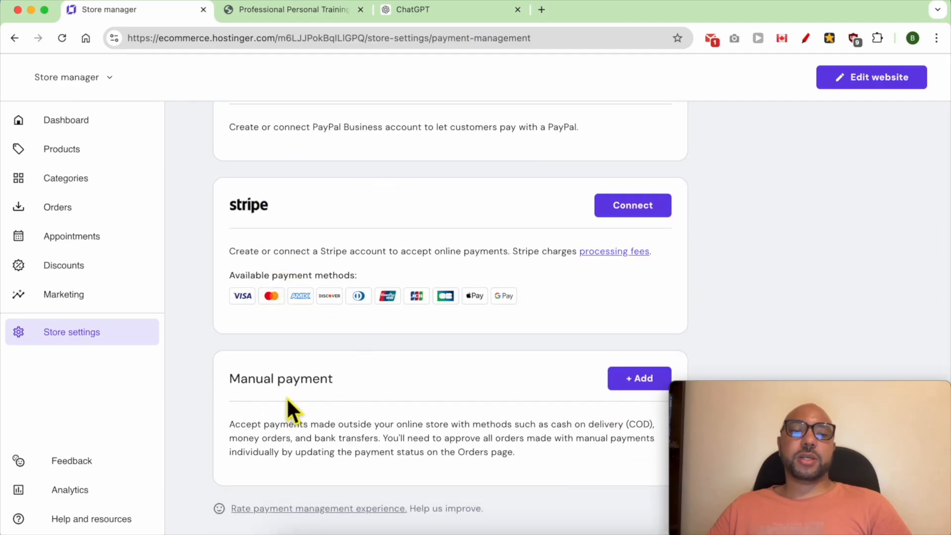
scroll(288, 412, "down", 2)
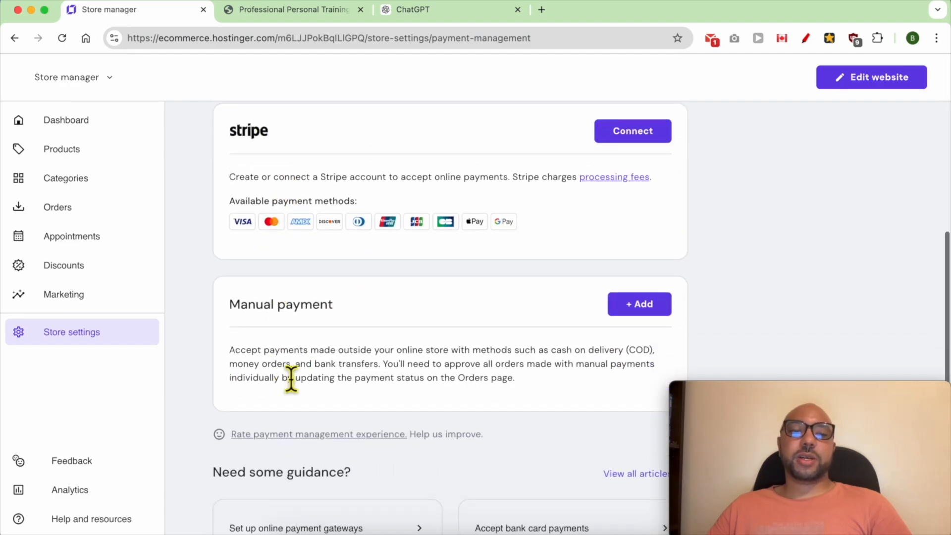
left_click(639, 307)
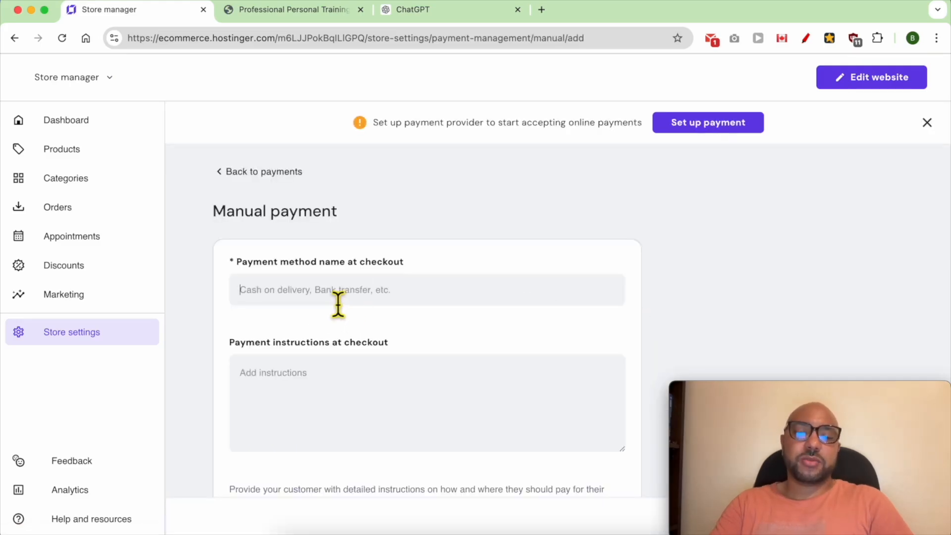
Step: Save manual payment 'Payment after the session', accepting Venmo, PayPal and major credit cards afterwards
type("Payement after the session")
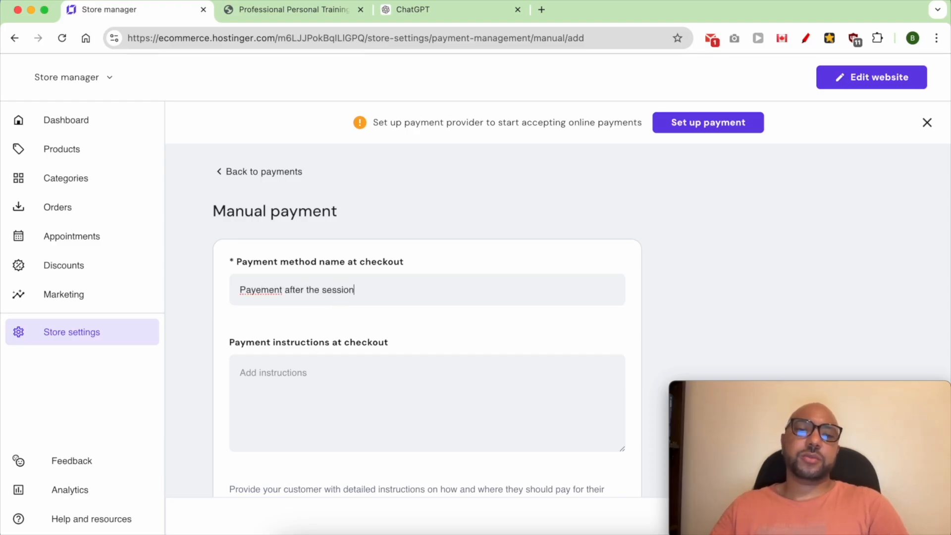
left_click(264, 299)
key("BackSpace")
left_click(295, 395)
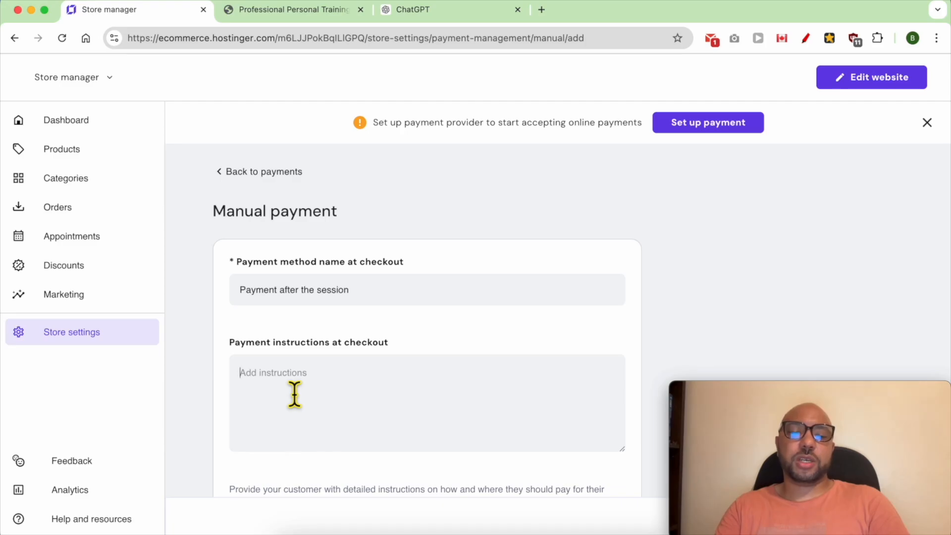
type("I acce")
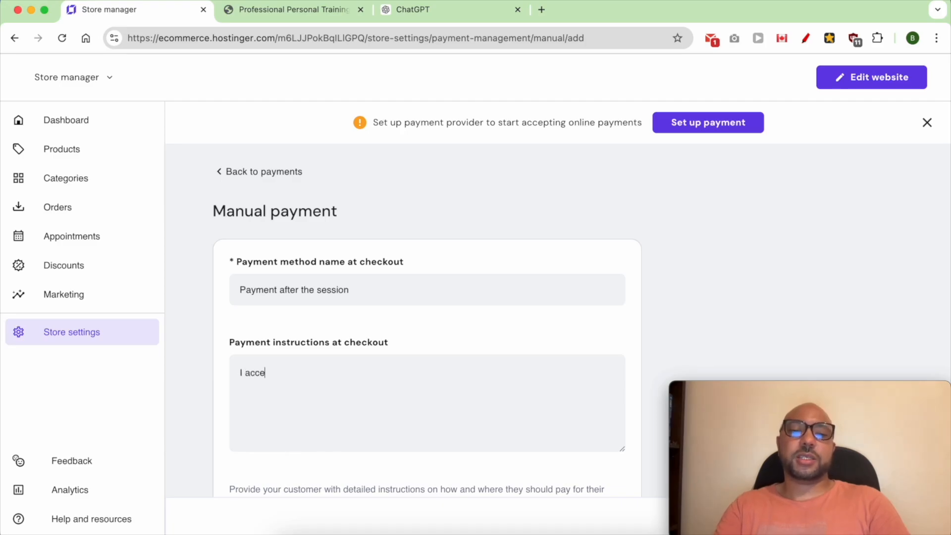
type("pt Ven")
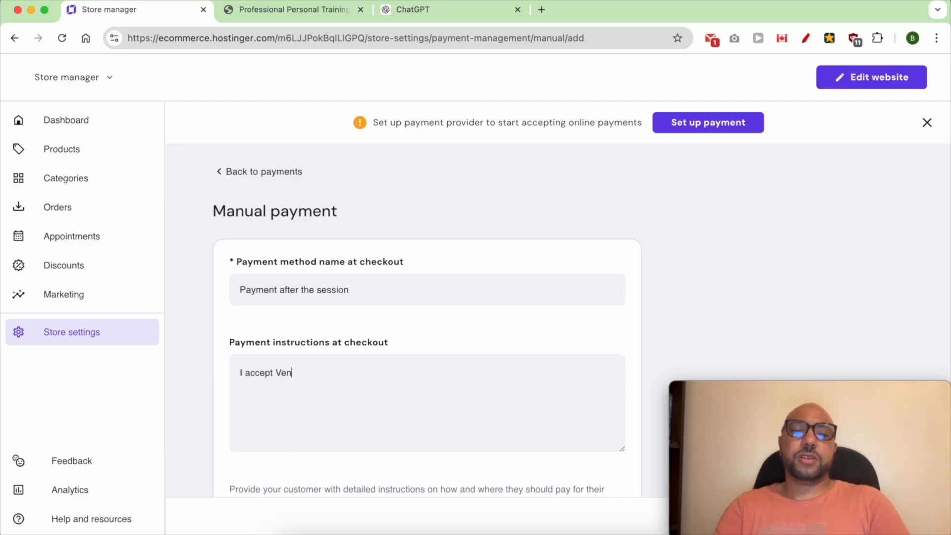
type("mo, Paypal, and major credit cards a")
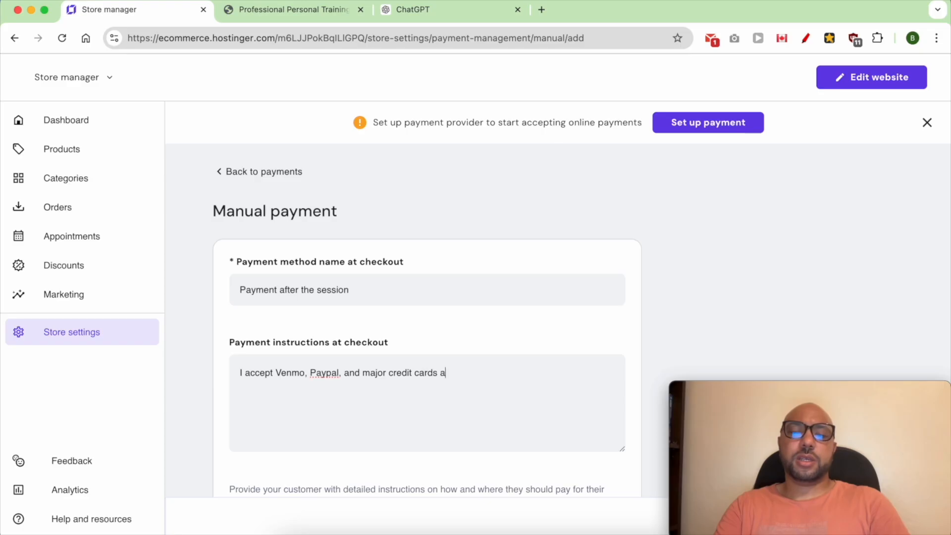
type("t the end ")
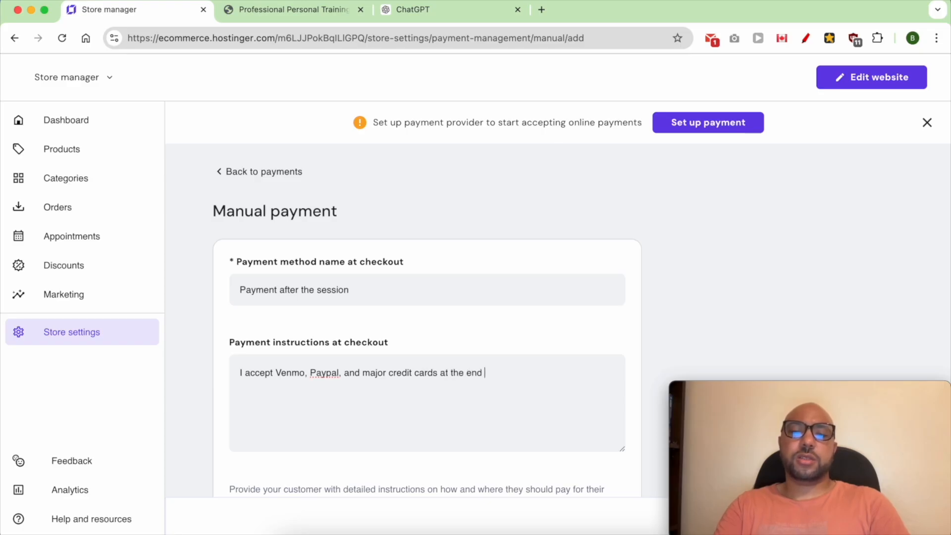
type("of our session.")
scroll(341, 391, "down", 3)
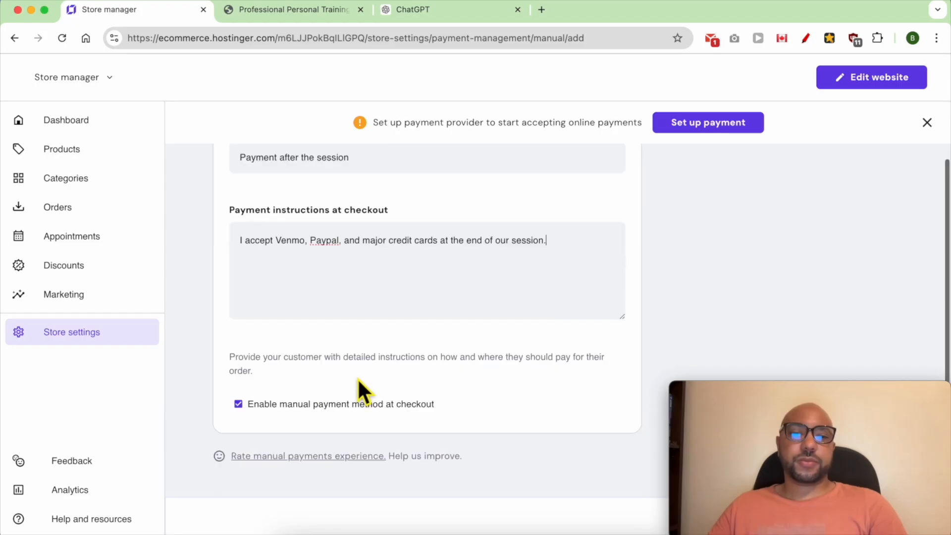
left_click_drag(777, 395, 783, 340)
left_click(878, 518)
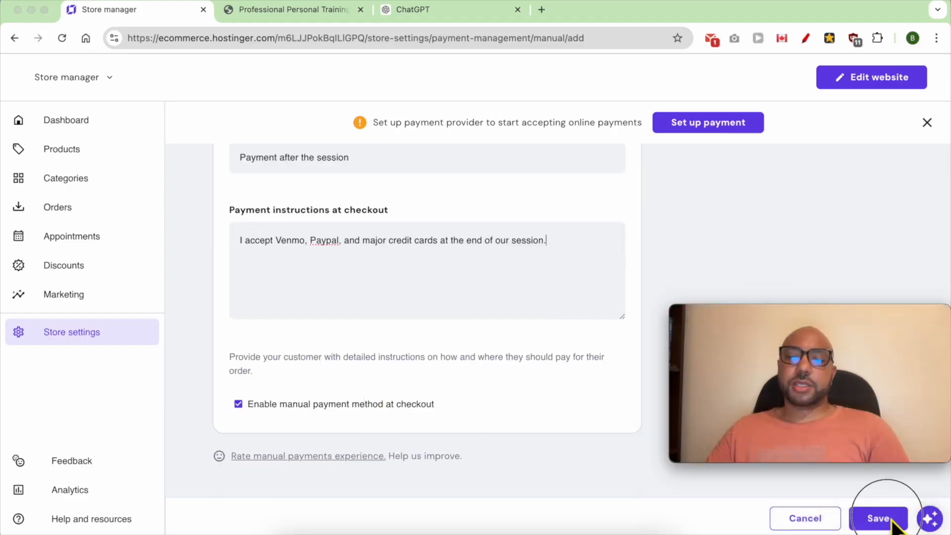
Step: Start a new booking of the 1-hour session in the preview and pick August 9
left_click(329, 15)
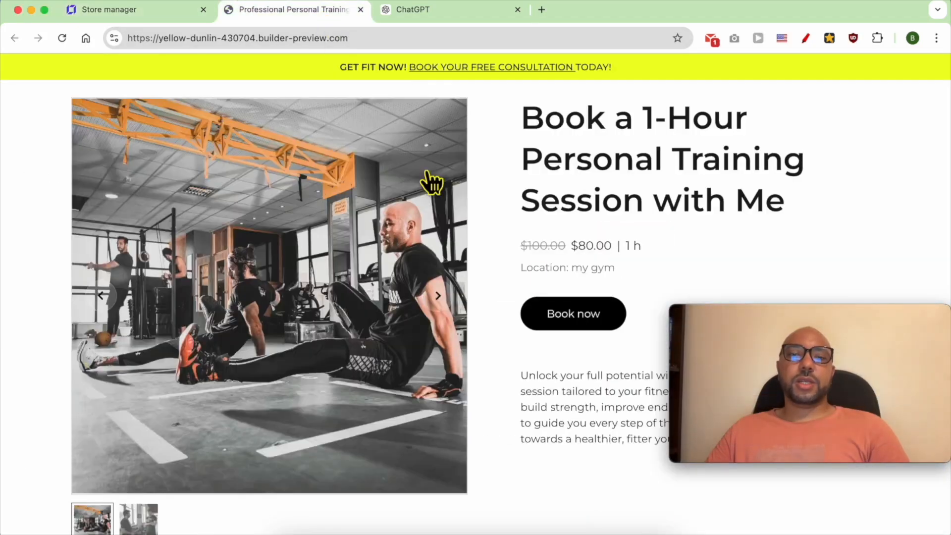
left_click(576, 317)
left_click_drag(789, 324, 789, 395)
left_click(553, 279)
Step: Choose the 09:00 AM slot and enter the customer's e-mail and name
left_click(741, 243)
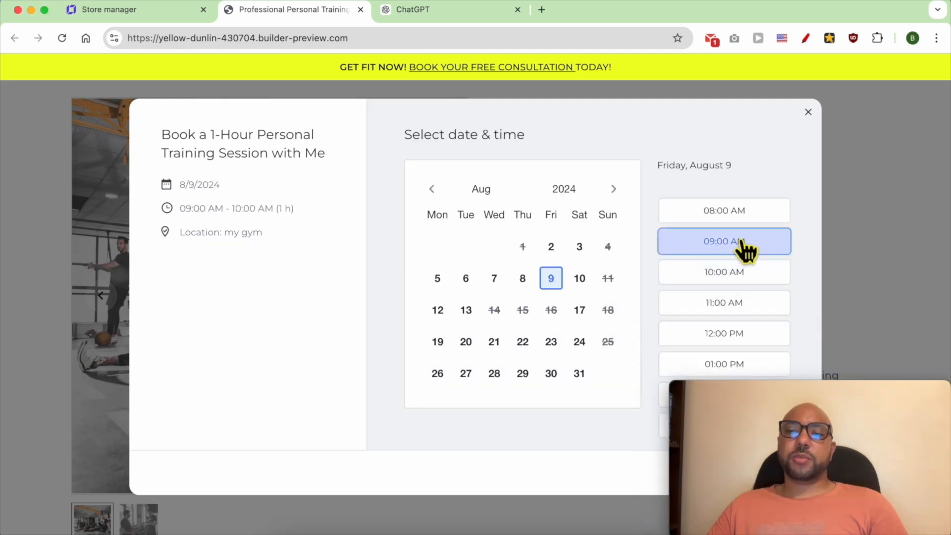
left_click_drag(794, 397, 783, 287)
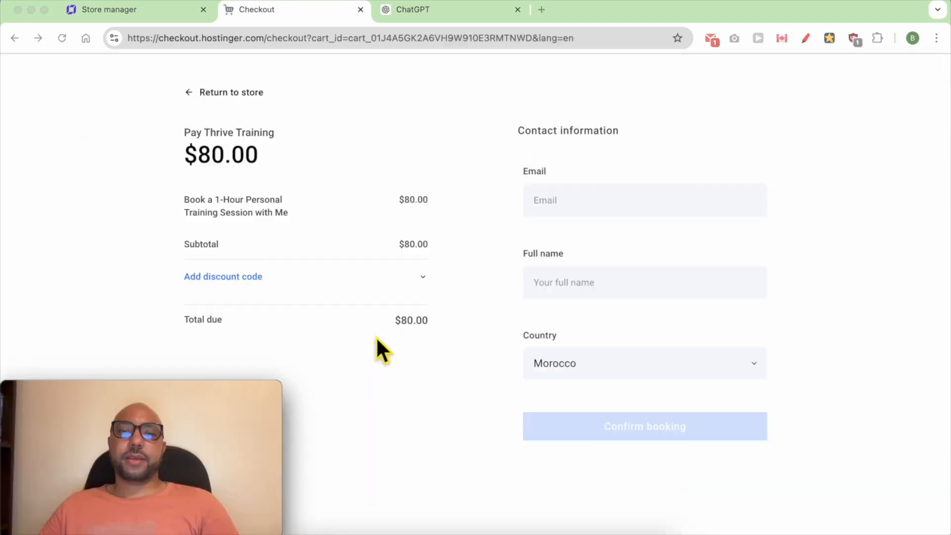
left_click(611, 208)
type("ben@ben.")
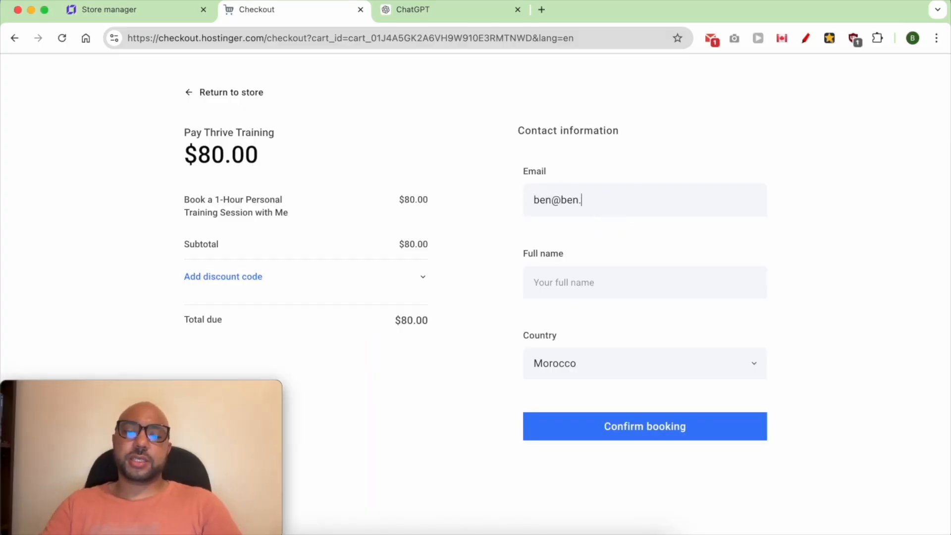
type("comBen")
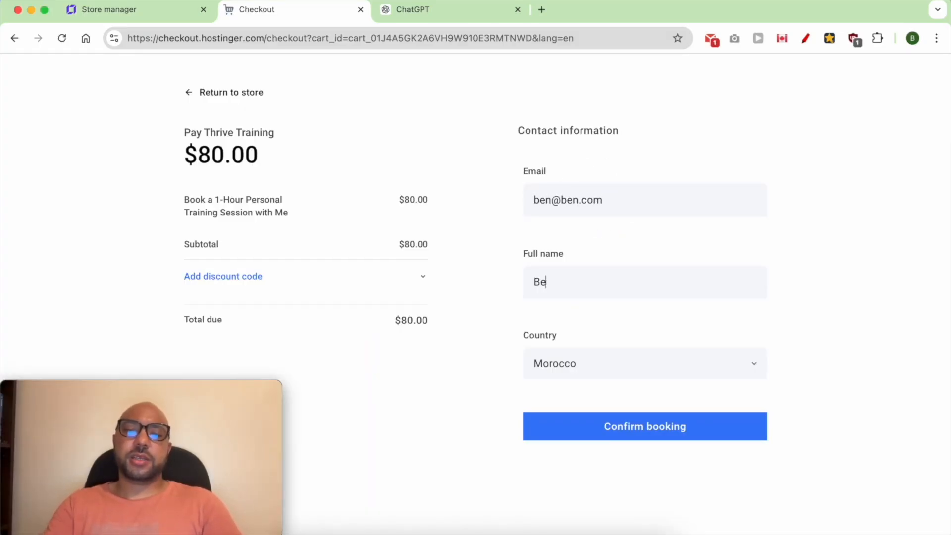
Step: Set country United States and state California, confirm the booking and place the order
left_click(619, 365)
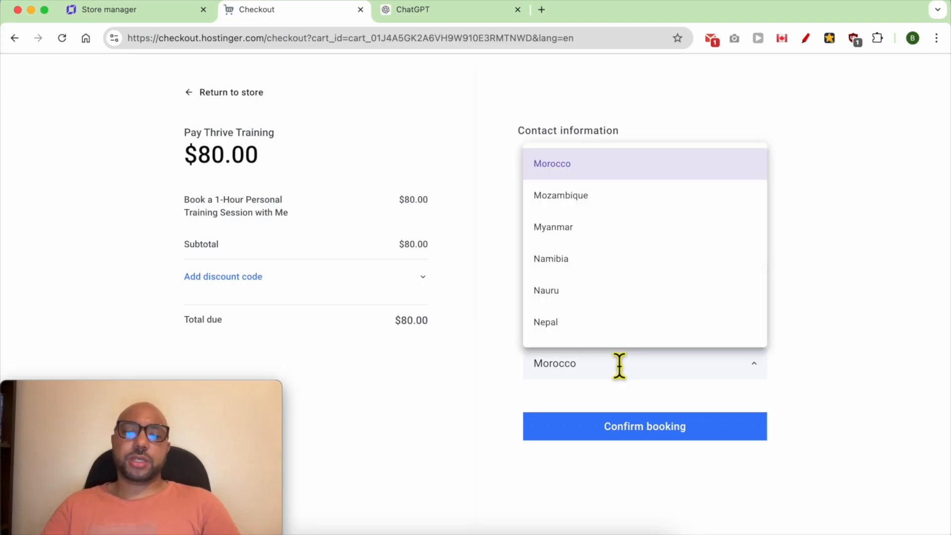
type("united")
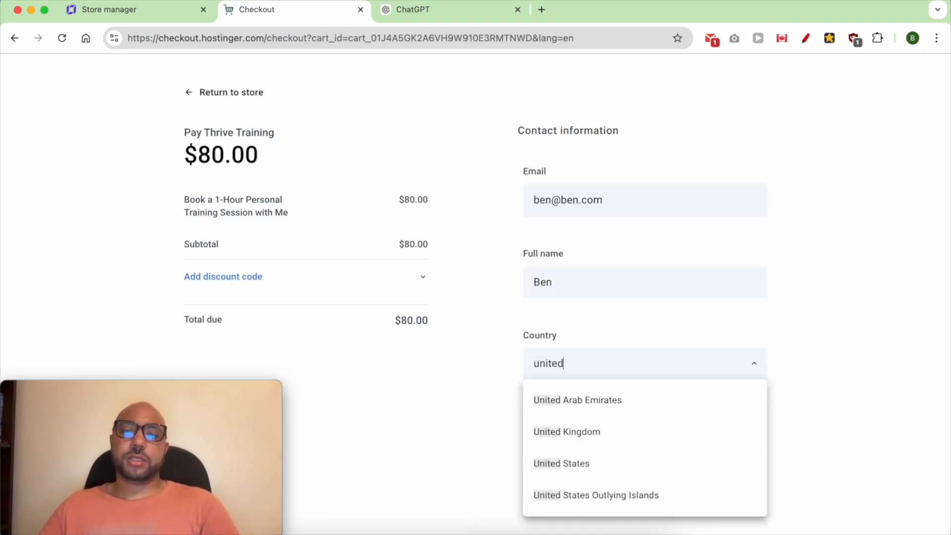
left_click(609, 466)
left_click(621, 432)
left_click(616, 385)
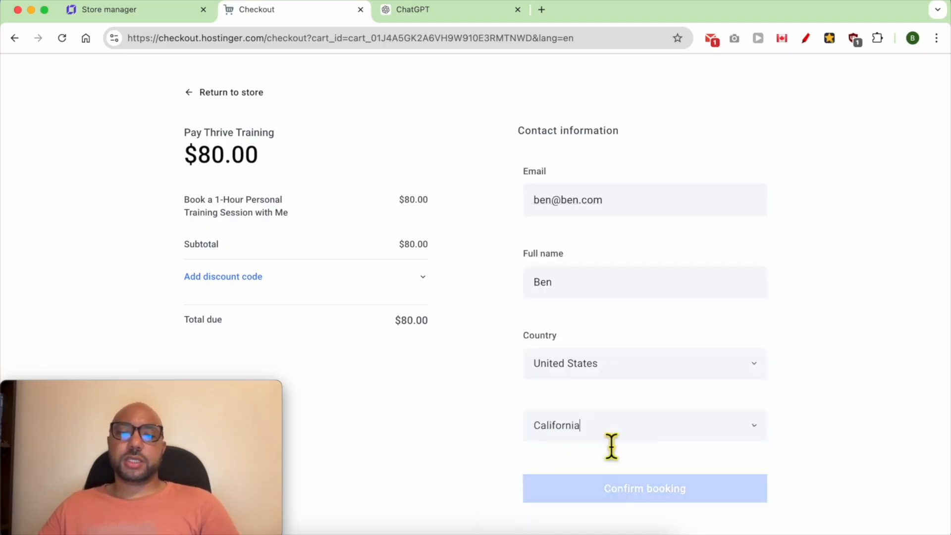
left_click(625, 490)
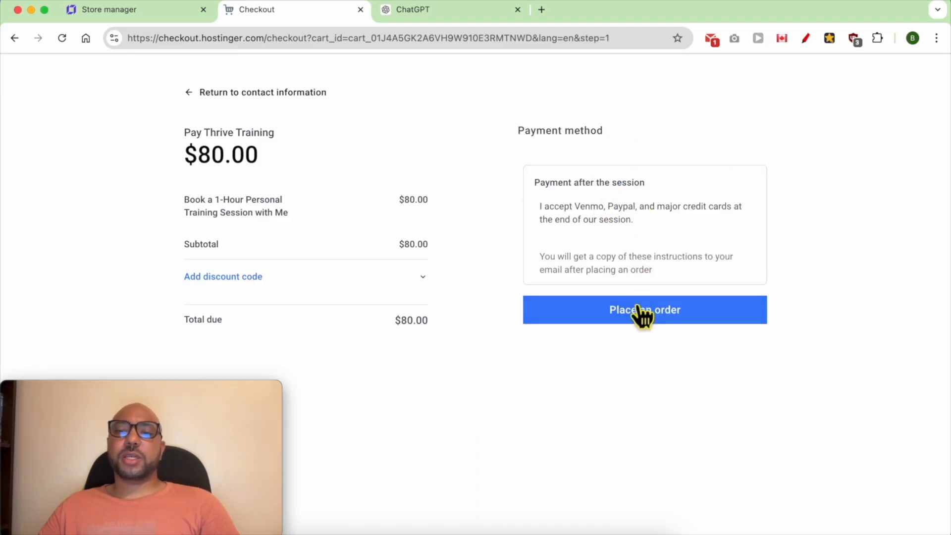
left_click(638, 317)
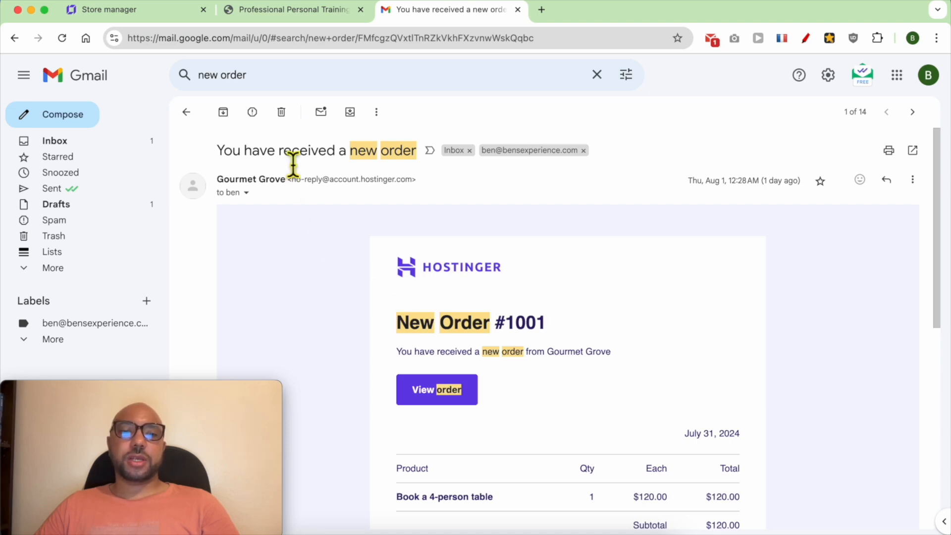
Step: Read the new-order email's subject, New Order #1001 heading and product table
triple_click(289, 151)
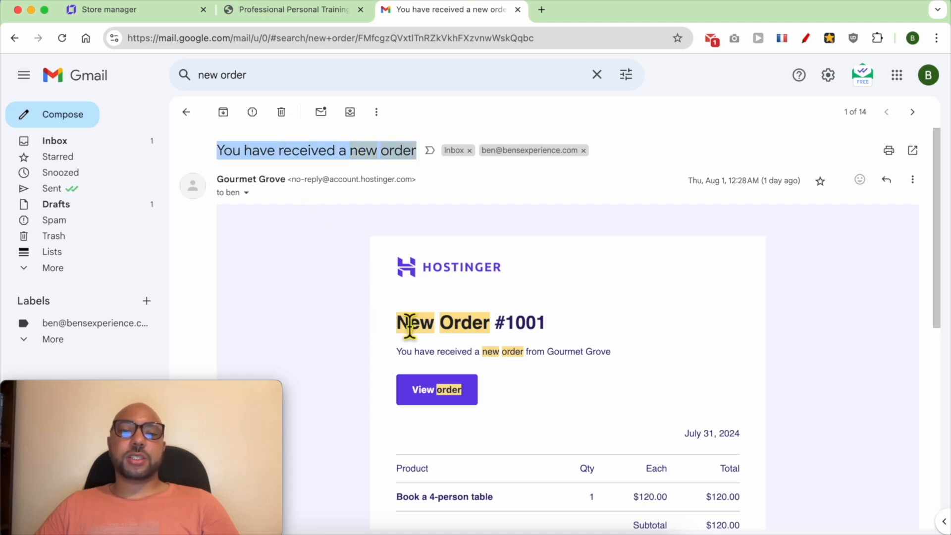
triple_click(434, 325)
scroll(524, 340, "down", 1)
scroll(524, 340, "down", 1)
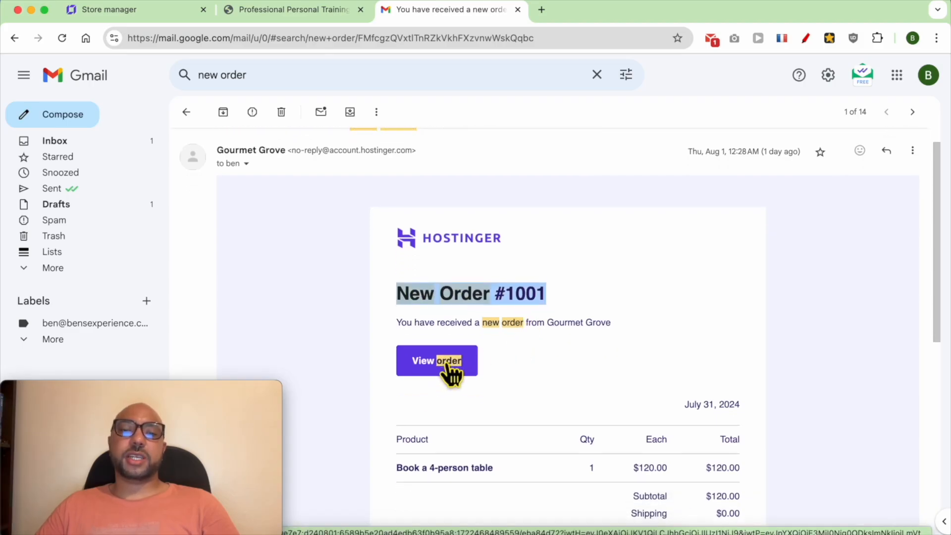
scroll(595, 353, "down", 1)
scroll(694, 369, "down", 2)
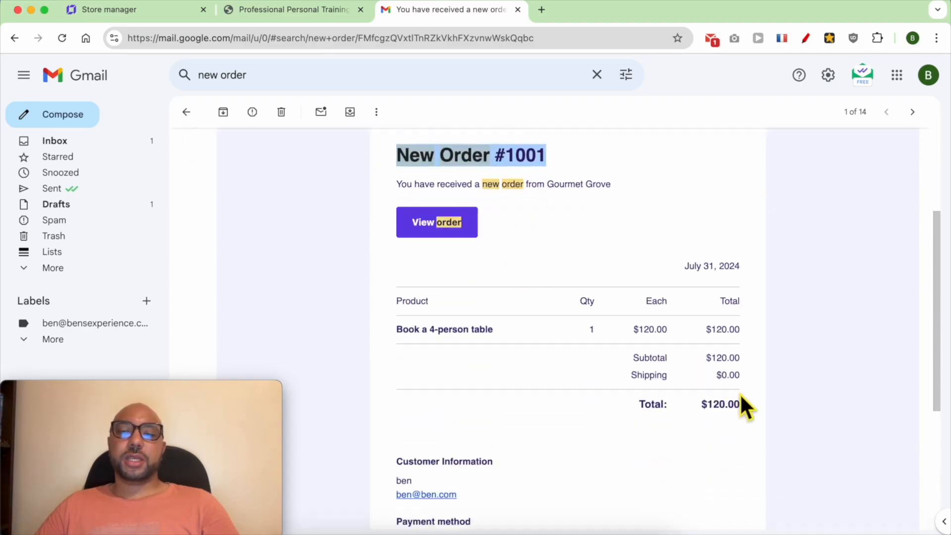
scroll(740, 407, "up", 1)
left_click(754, 450)
left_click_drag(753, 450, 388, 320)
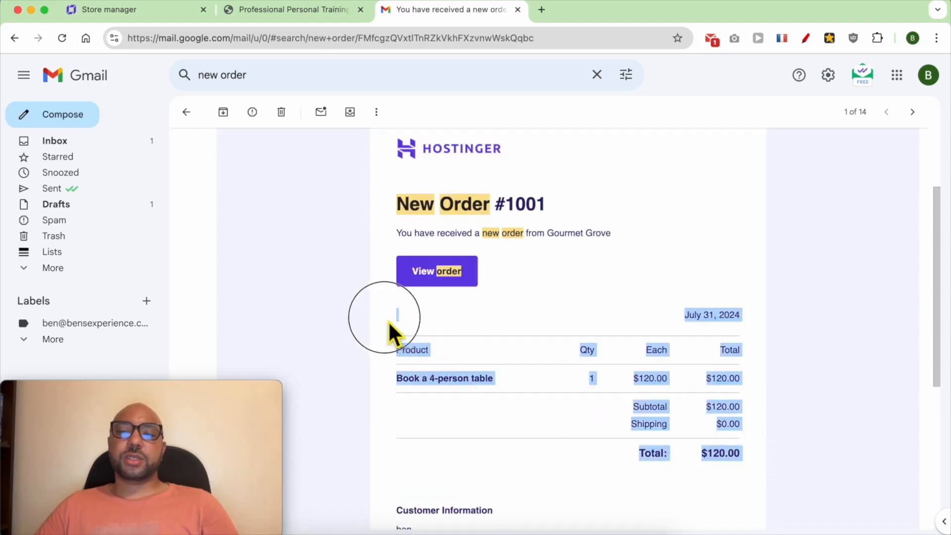
Step: Check the July 31, 2024 order date, customer details and payment method, then return to Store manager
triple_click(722, 322)
scroll(714, 327, "down", 4)
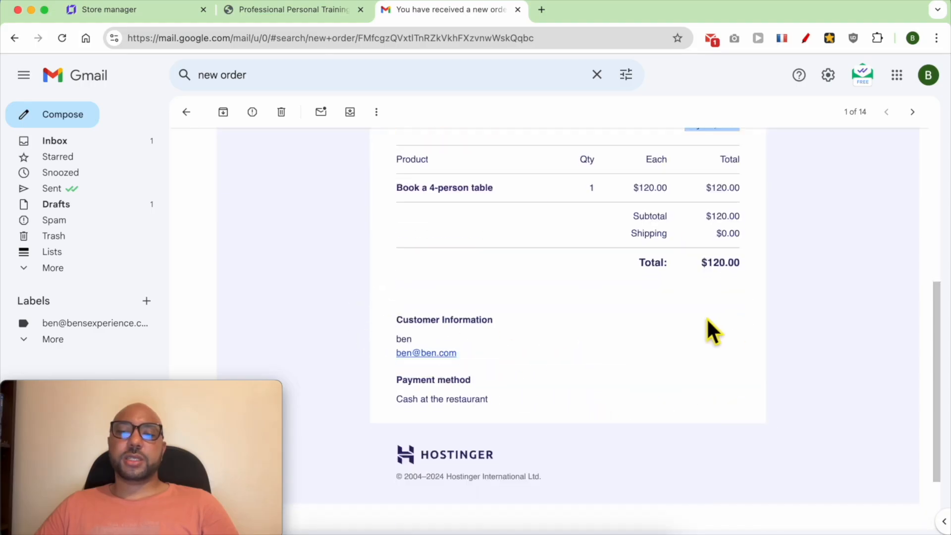
left_click_drag(442, 344, 396, 326)
left_click_drag(520, 410, 395, 388)
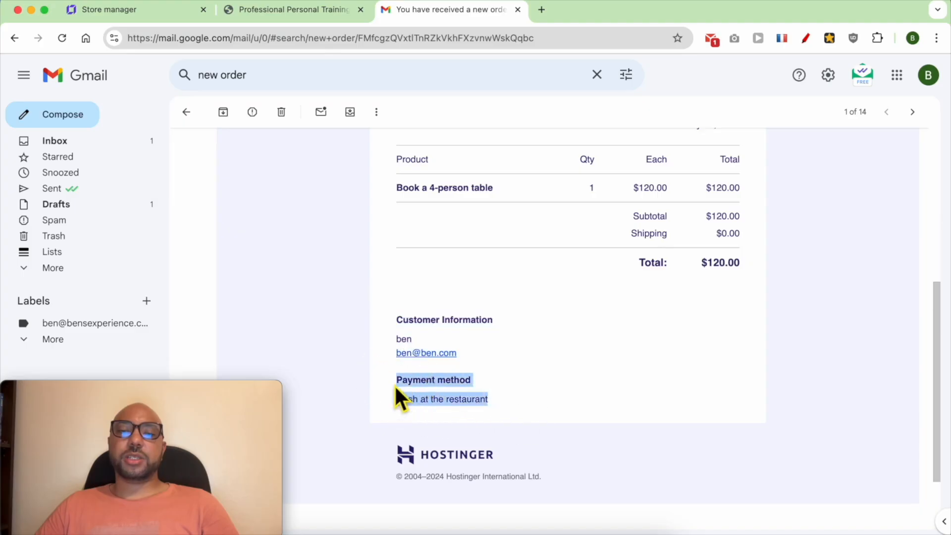
left_click(350, 382)
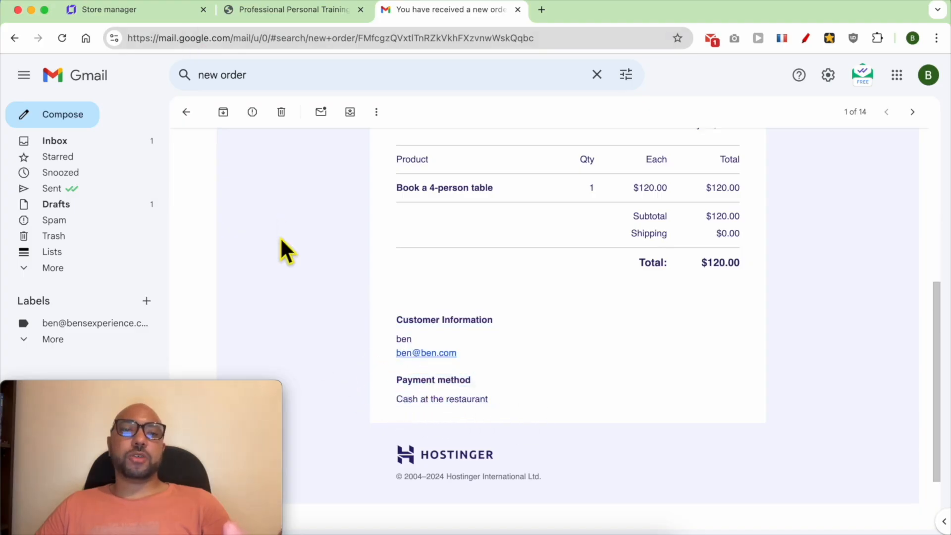
left_click(150, 15)
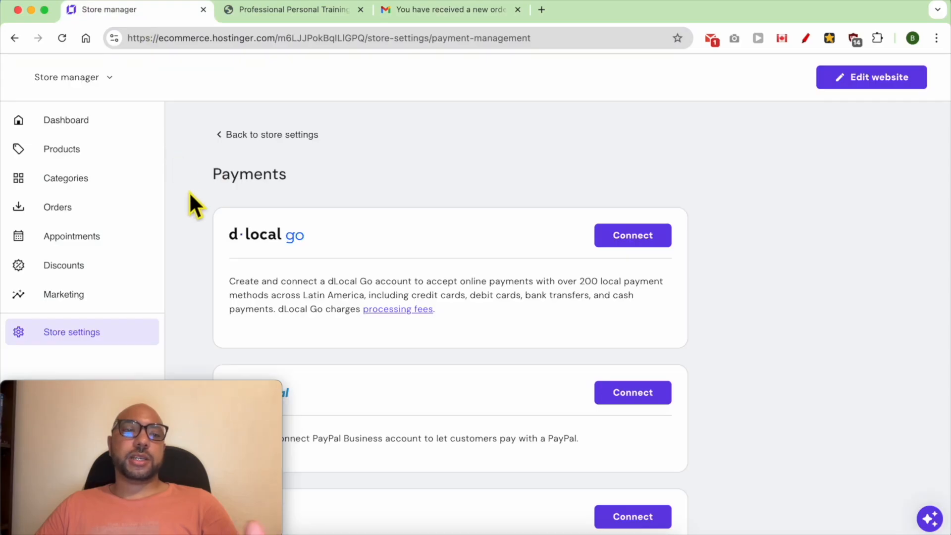
Step: Open Appointments and inspect the August 9 booking's price, length, event and client details
left_click(115, 239)
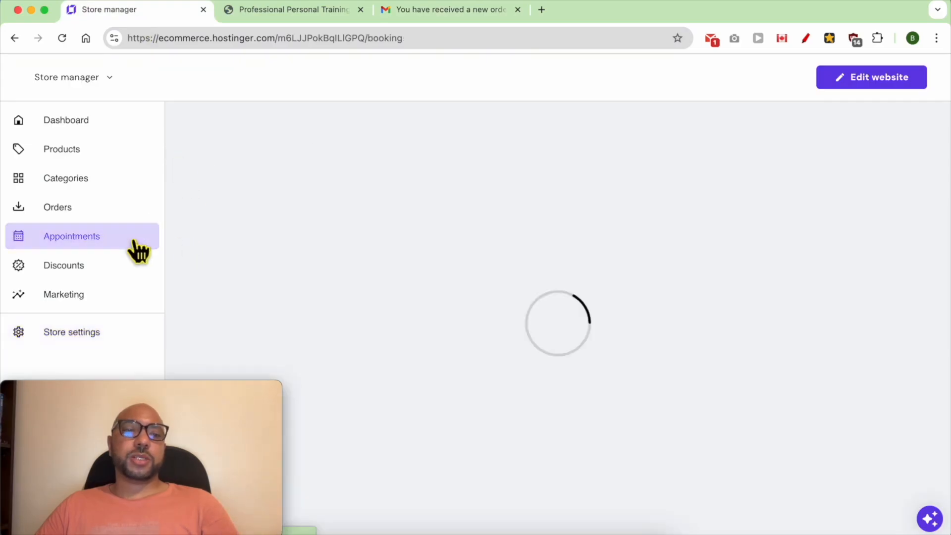
scroll(473, 297, "down", 3)
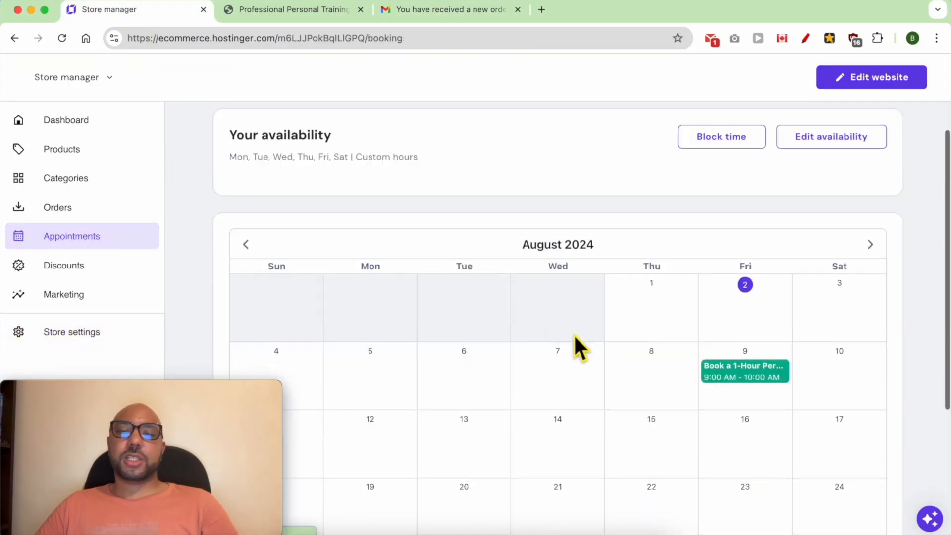
scroll(716, 368, "down", 3)
double_click(747, 216)
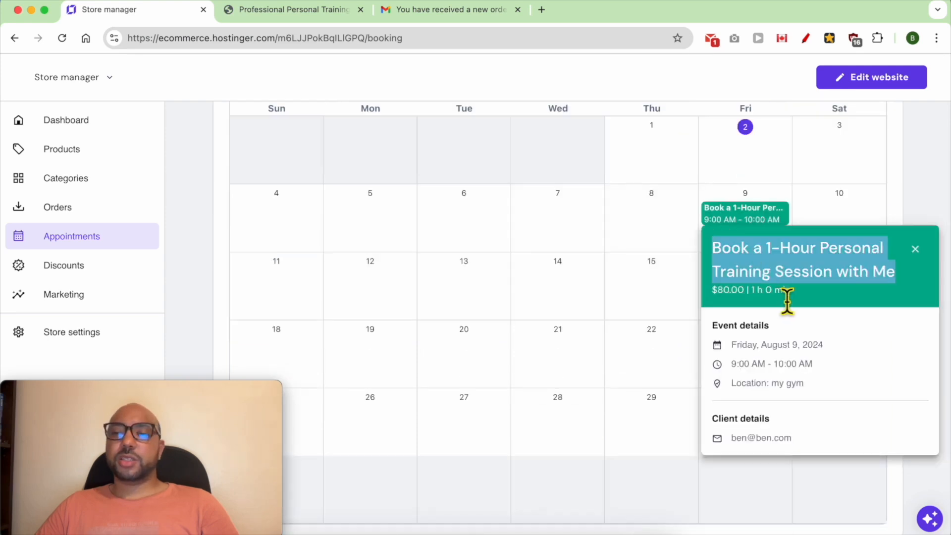
left_click_drag(715, 293, 764, 300)
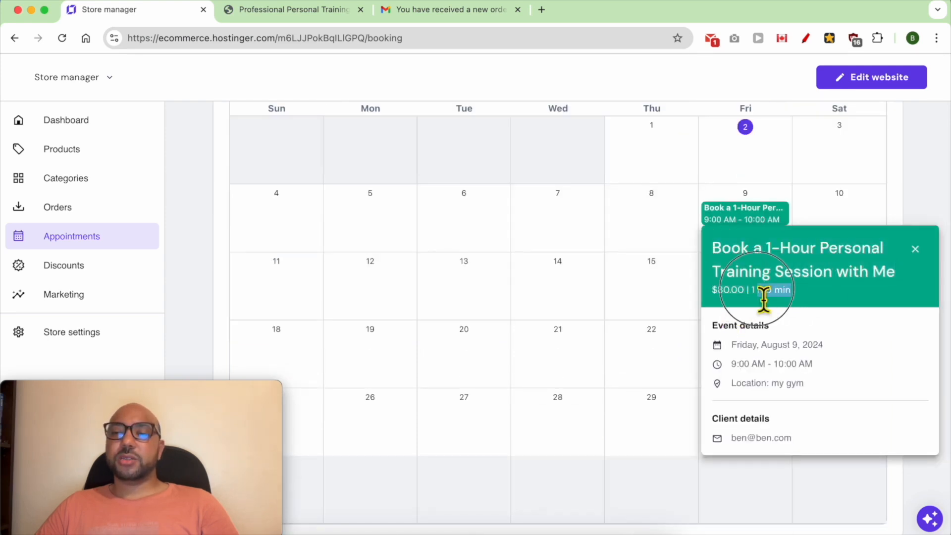
left_click_drag(828, 380, 713, 326)
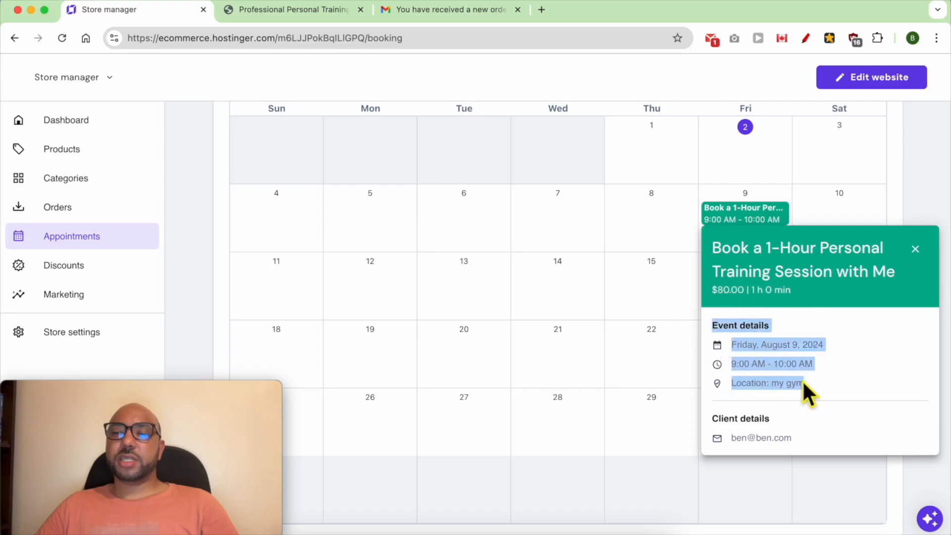
left_click(785, 407)
left_click_drag(795, 442, 712, 421)
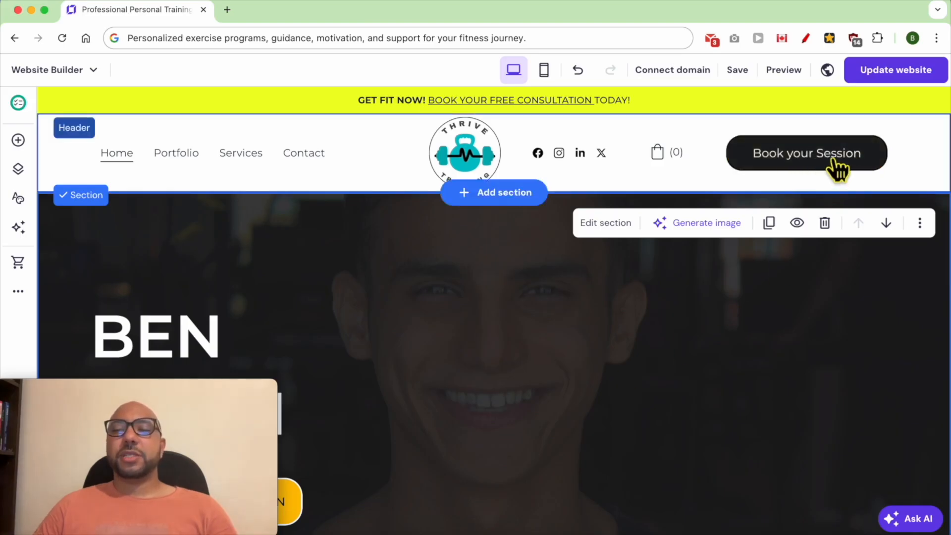
Step: Enter 'booking' as the Anchor name in the BOOK YOUR SESSION section's settings
scroll(578, 346, "down", 15)
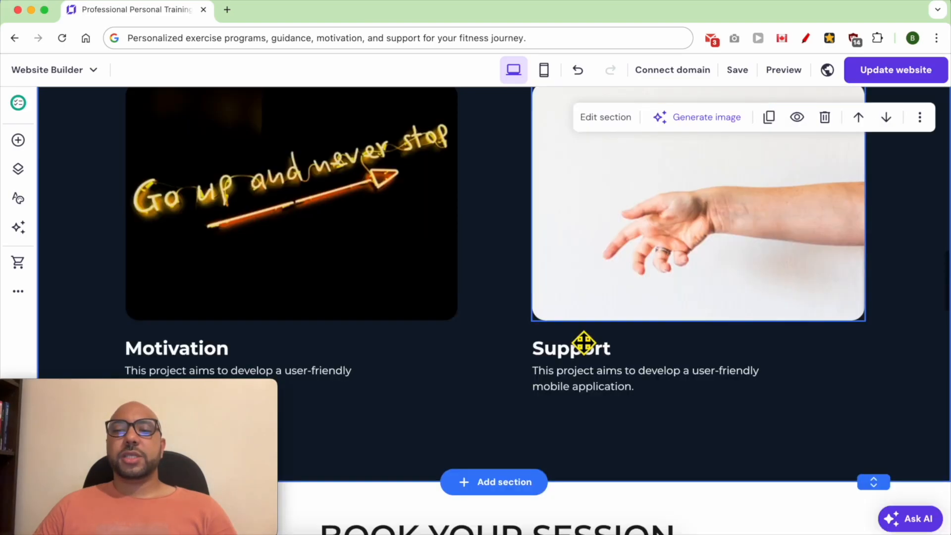
scroll(583, 343, "down", 5)
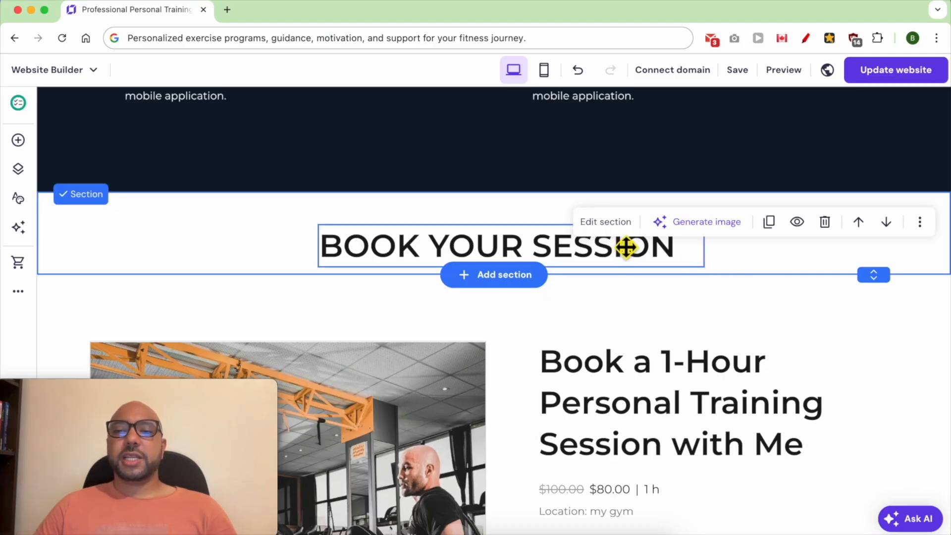
left_click(606, 223)
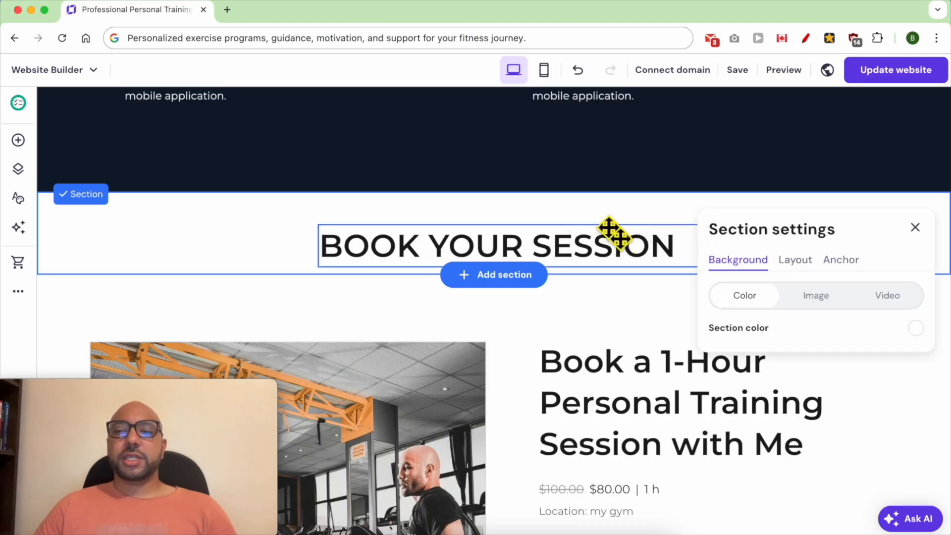
left_click(843, 260)
left_click(782, 336)
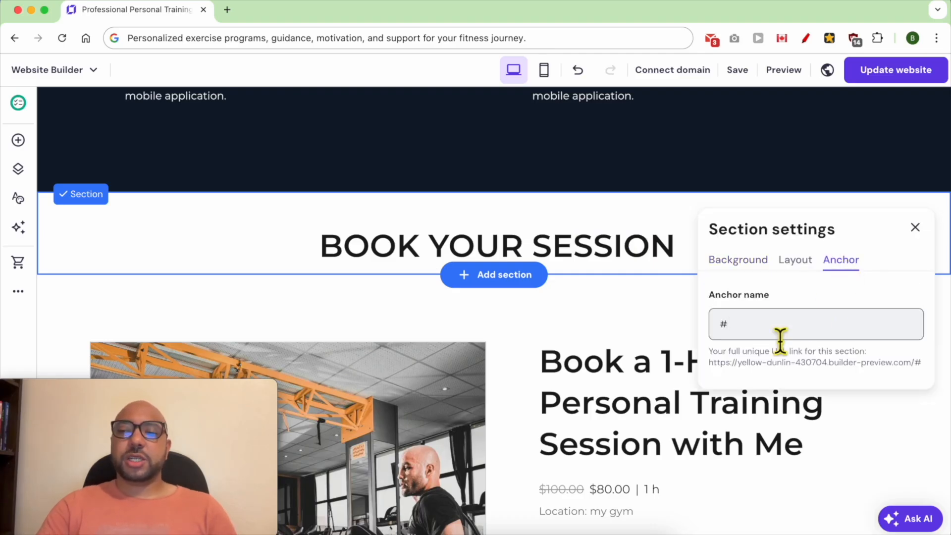
type("booking")
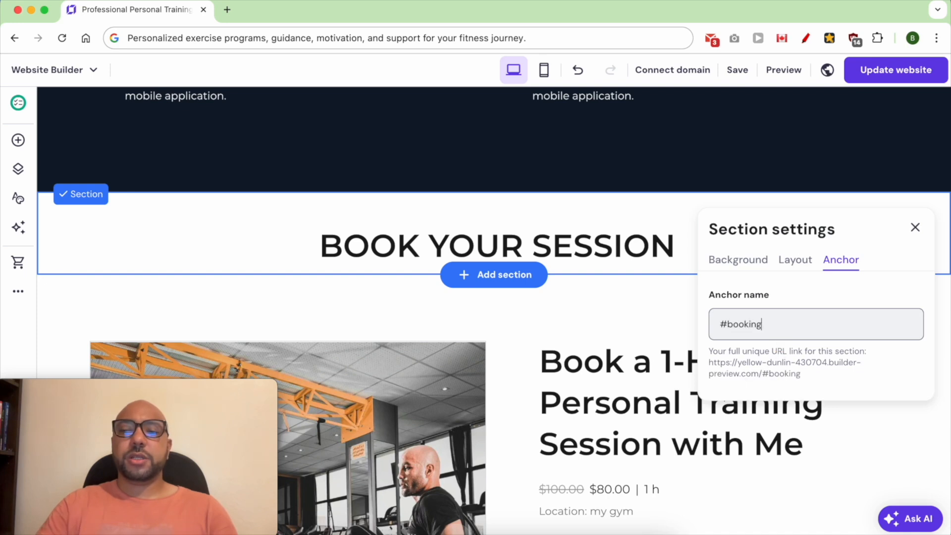
left_click(915, 229)
scroll(860, 342, "up", 15)
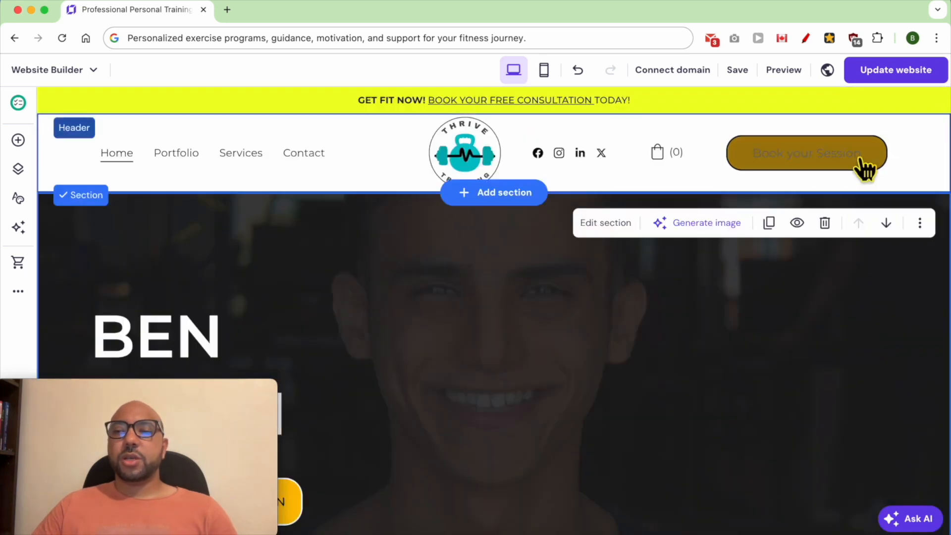
Step: Set the header Book your Session button's link to Section, targeting 'booking'
left_click(880, 155)
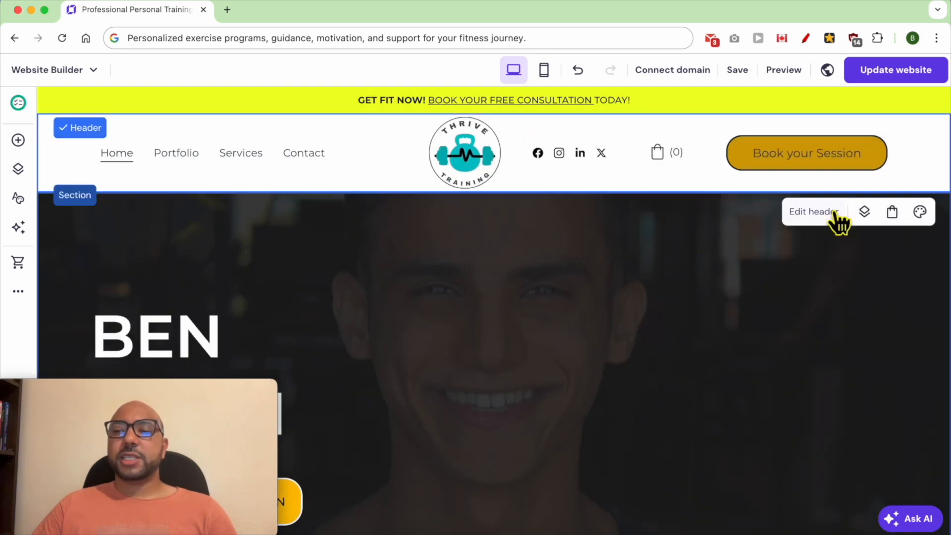
left_click(817, 223)
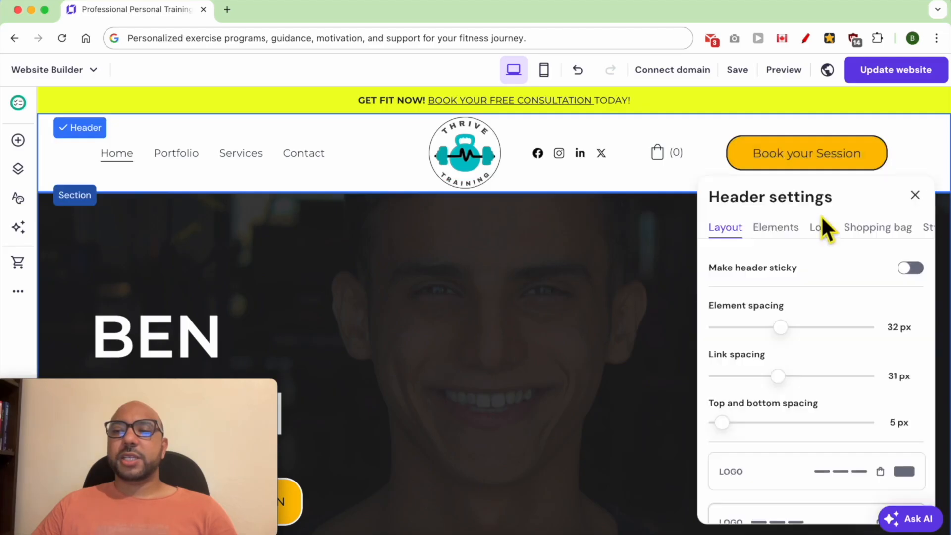
left_click(928, 229)
left_click(779, 292)
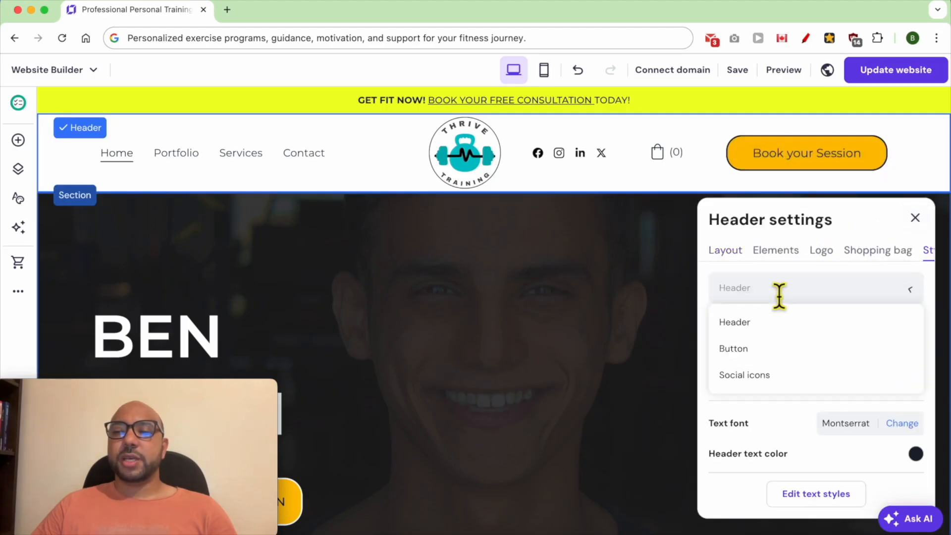
left_click(763, 350)
scroll(807, 337, "down", 3)
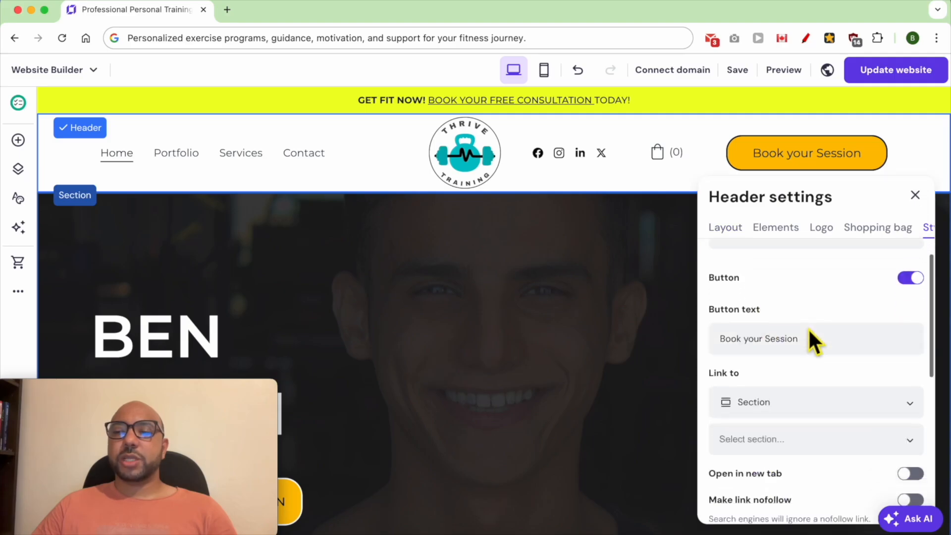
left_click(773, 352)
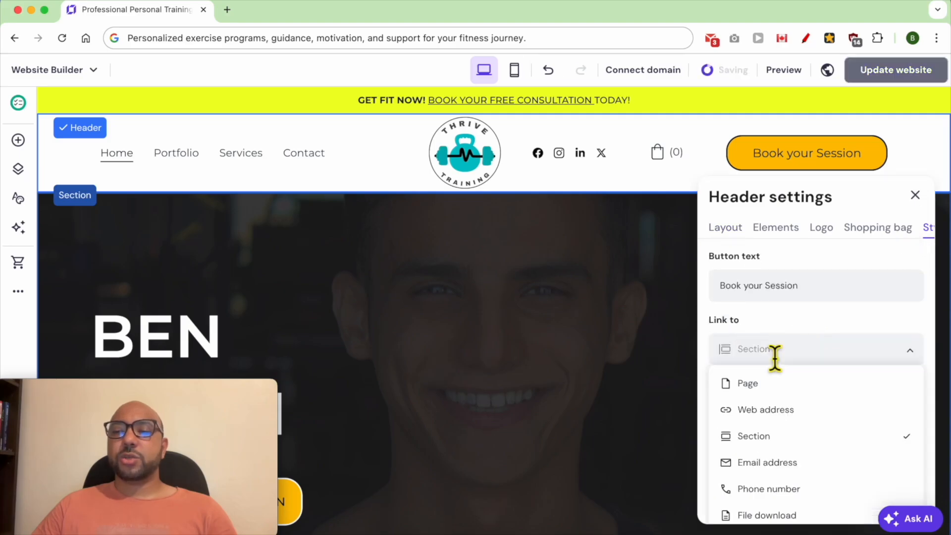
left_click(760, 446)
left_click(777, 391)
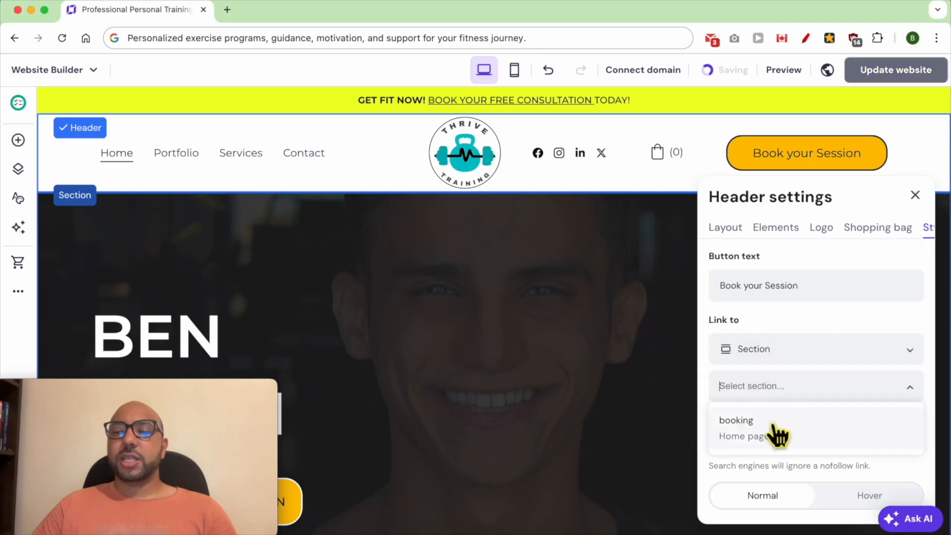
left_click(758, 438)
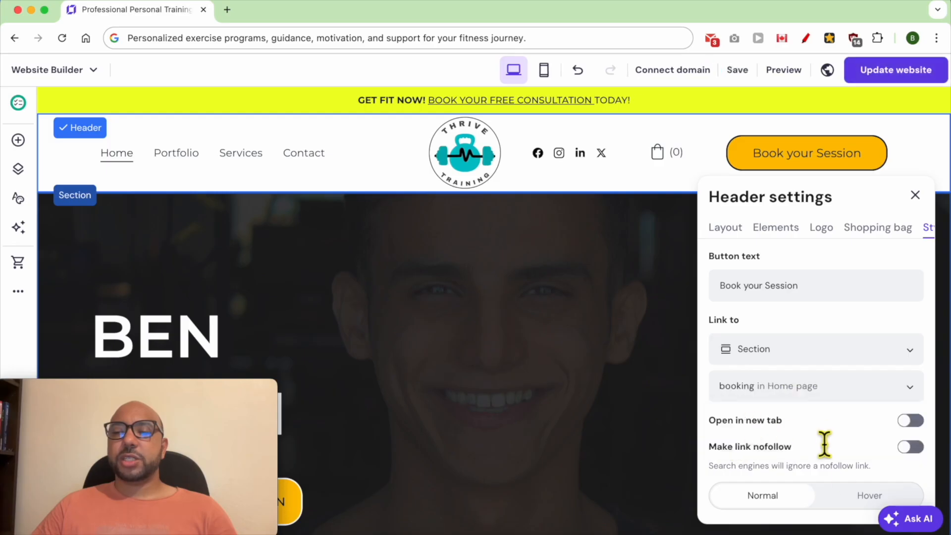
left_click(915, 196)
scroll(374, 351, "down", 4)
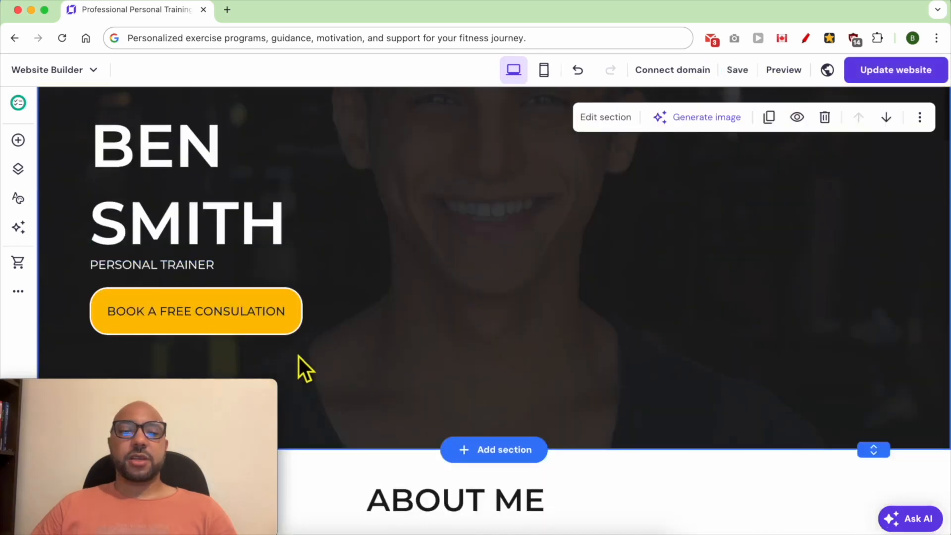
Step: Point the BOOK A FREE CONSULATION button at the booking section, then update the website
left_click(253, 327)
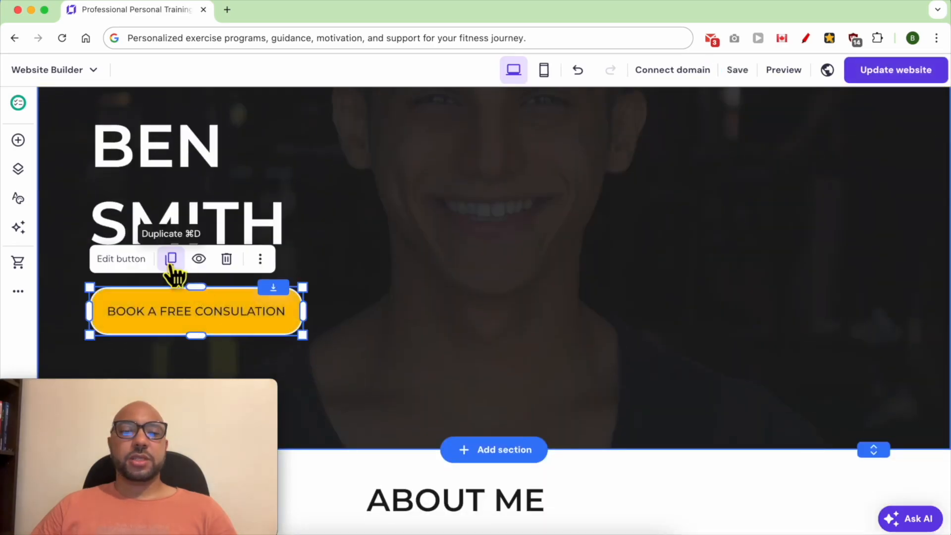
left_click(126, 261)
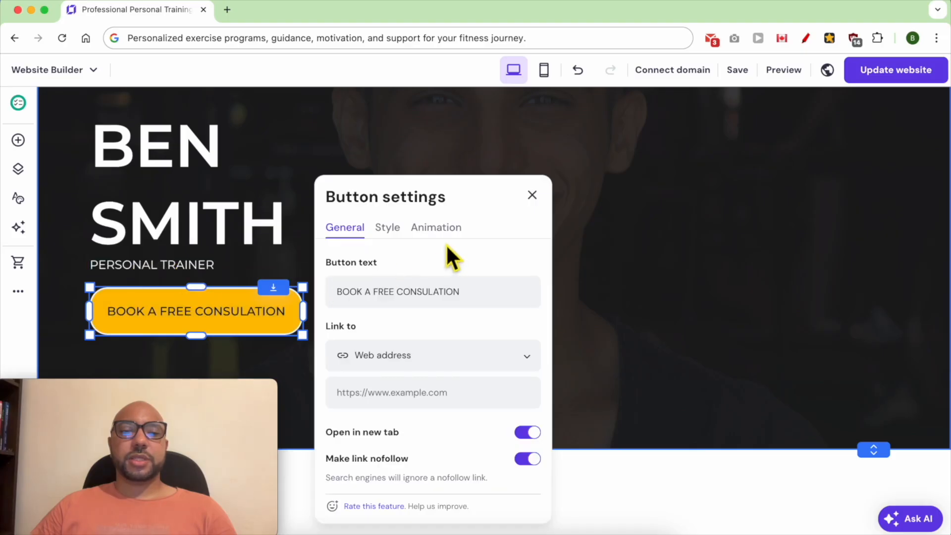
left_click(389, 361)
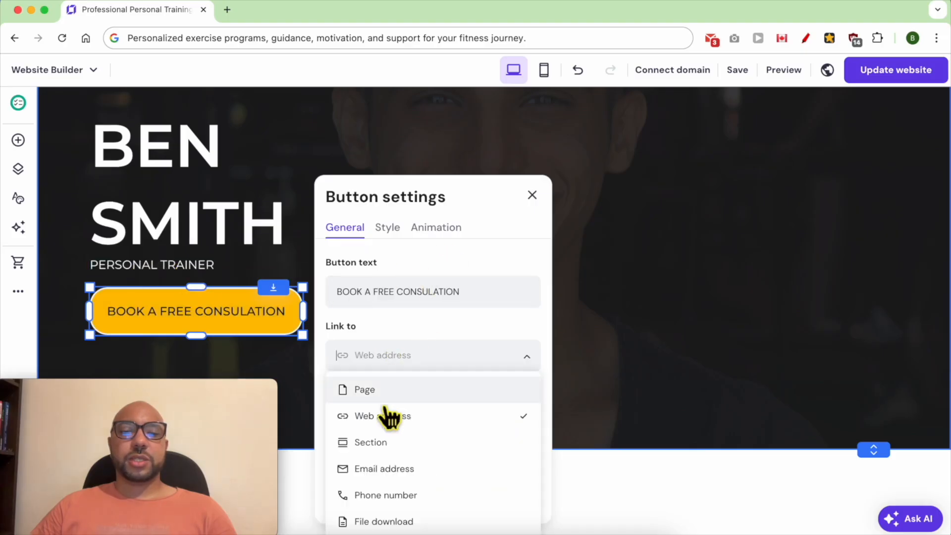
left_click(376, 442)
left_click(393, 404)
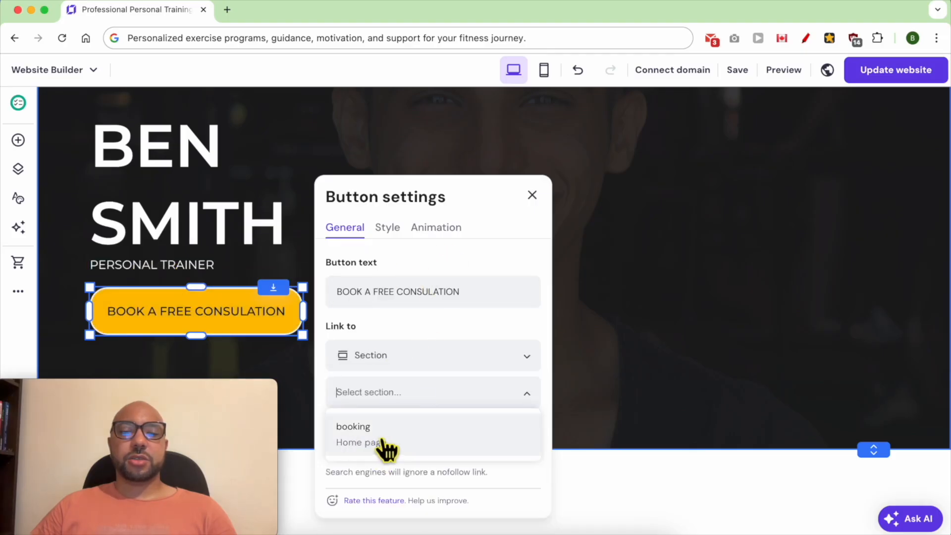
left_click(387, 446)
left_click(532, 196)
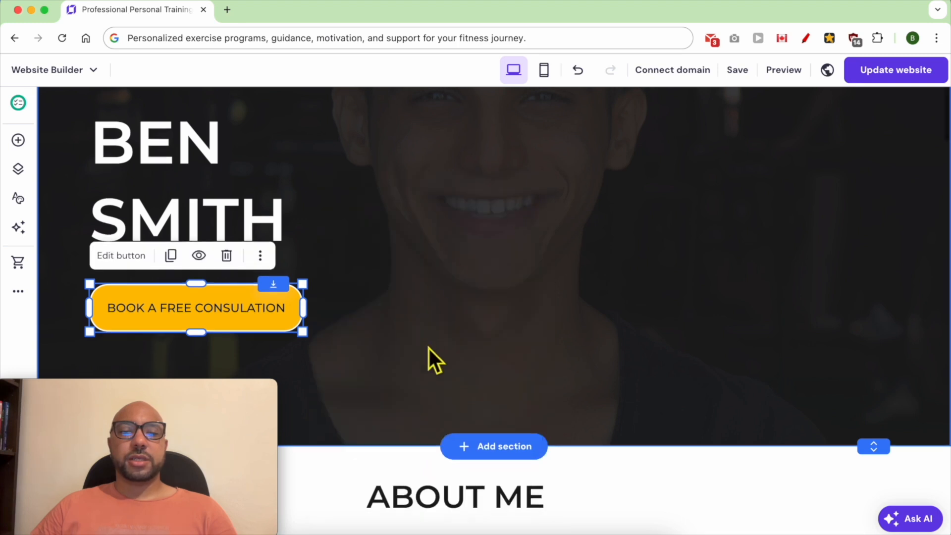
scroll(429, 348, "down", 20)
left_click(910, 80)
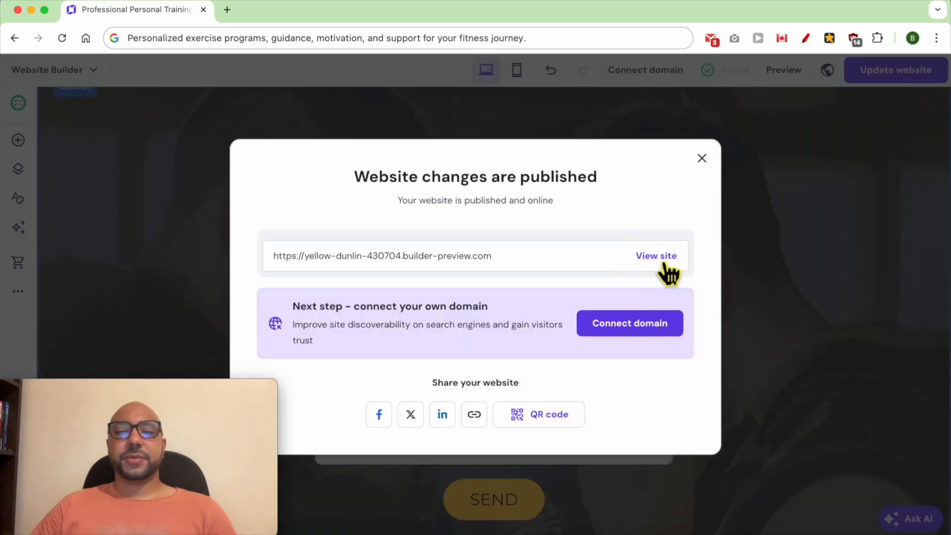
Step: View the published site and confirm Book your Session and Book a Free Consultation both jump to #booking
left_click(661, 257)
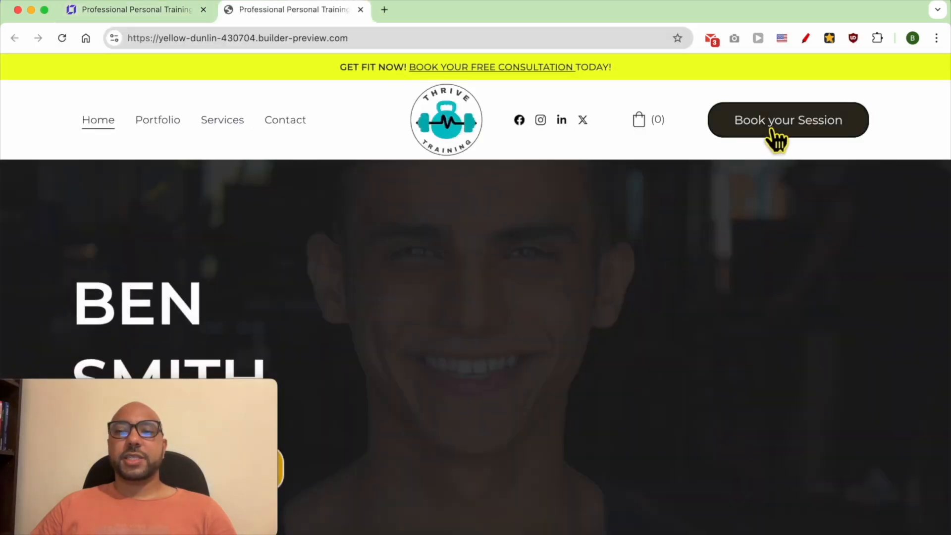
left_click(772, 131)
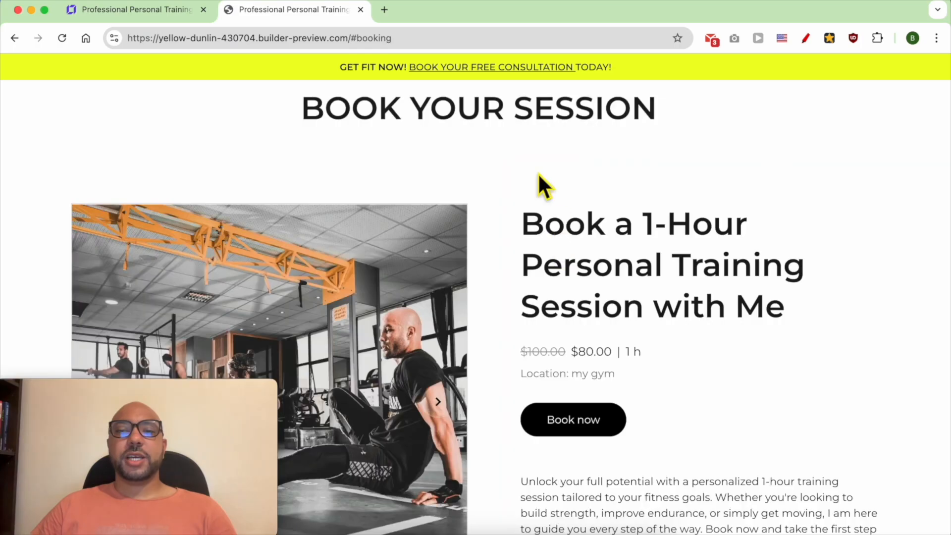
scroll(498, 293, "up", 8)
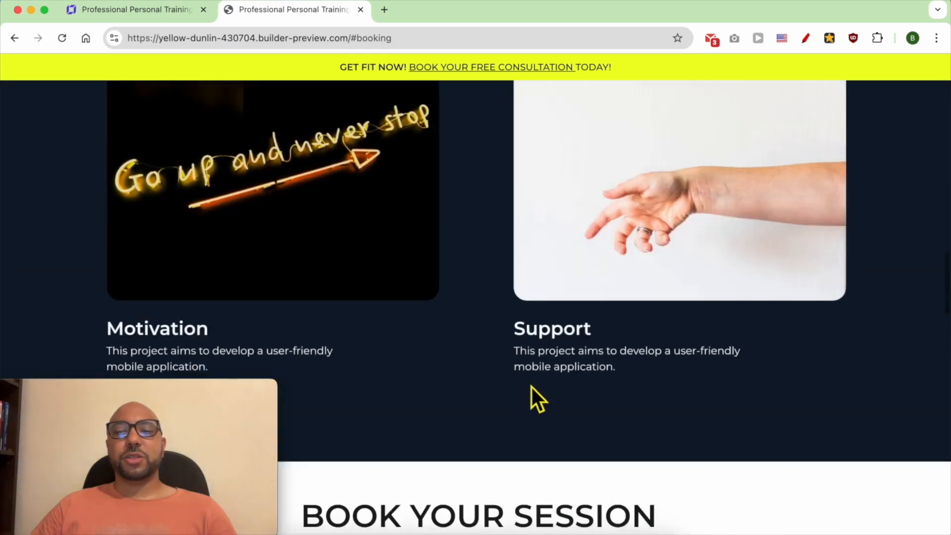
scroll(531, 387, "down", 3)
scroll(541, 411, "up", 15)
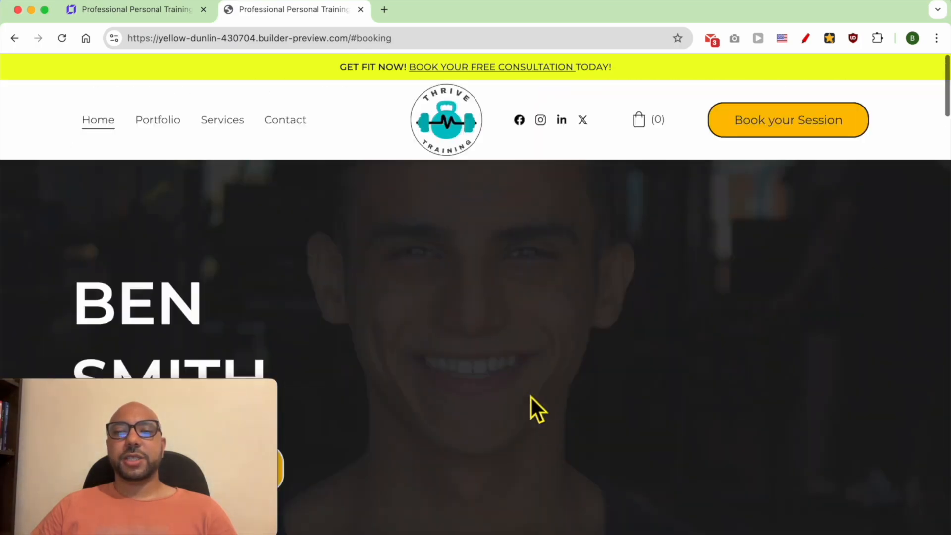
scroll(324, 313, "down", 6)
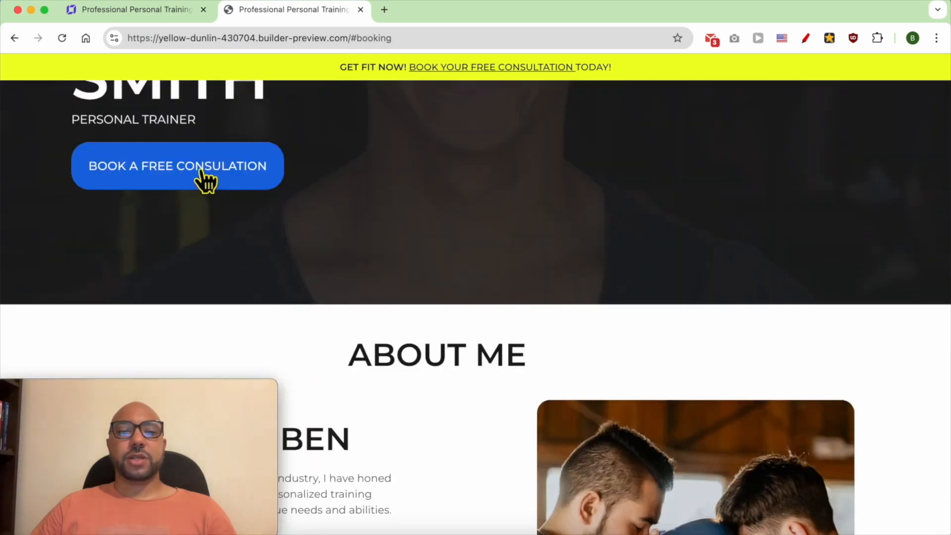
left_click(201, 171)
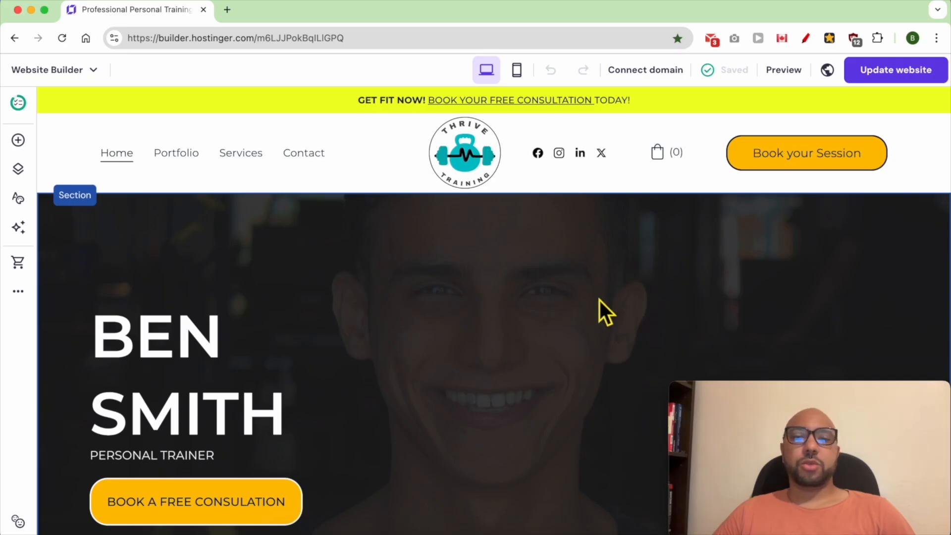
Step: Shrink the header logo in the mobile layout
left_click(517, 70)
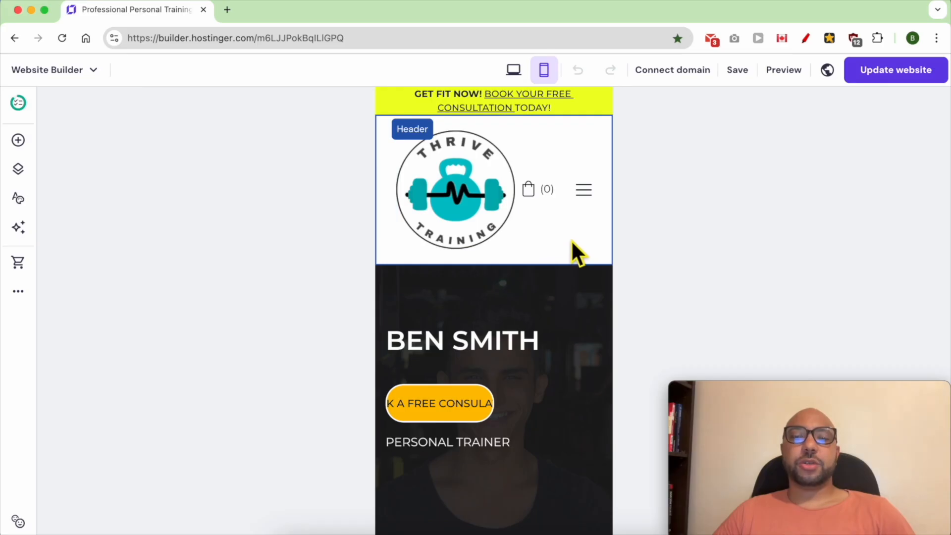
double_click(498, 218)
left_click_drag(750, 385, 678, 382)
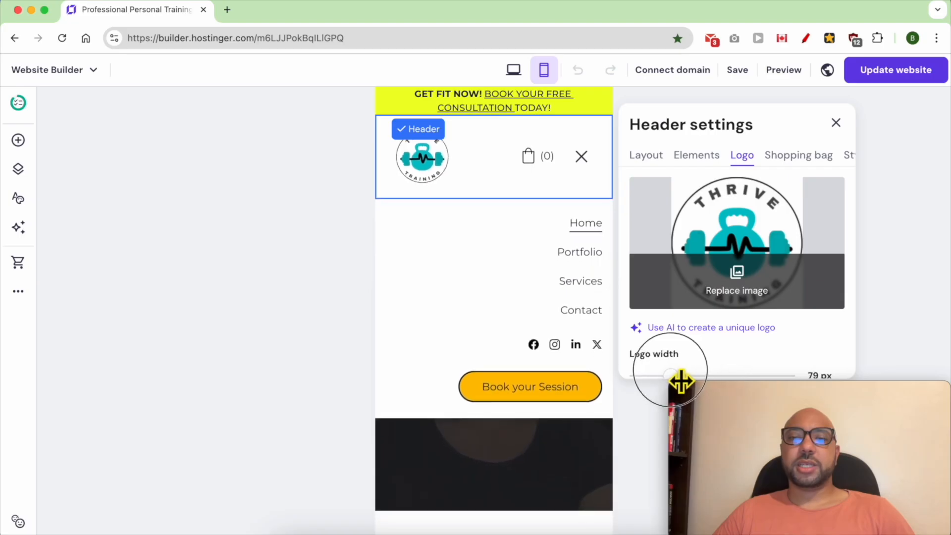
left_click(836, 123)
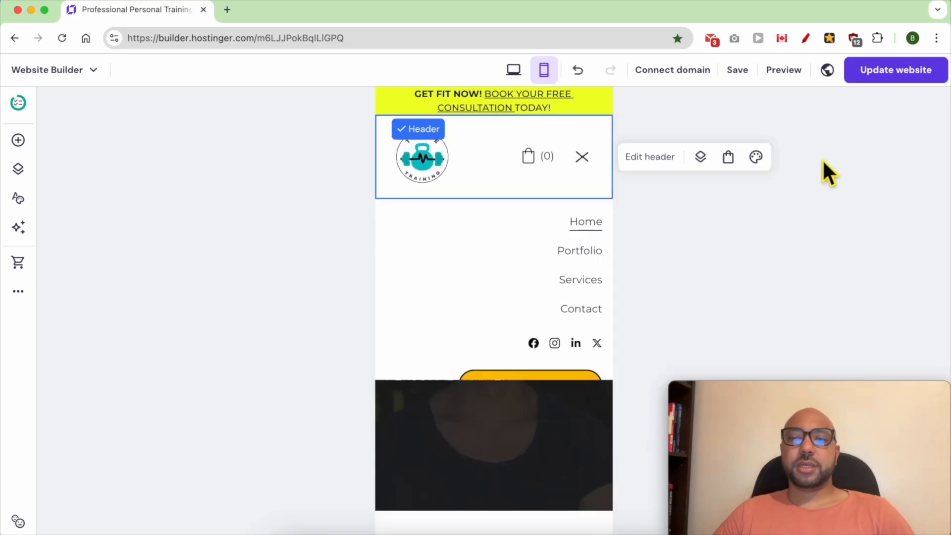
left_click(721, 239)
scroll(507, 258, "down", 1)
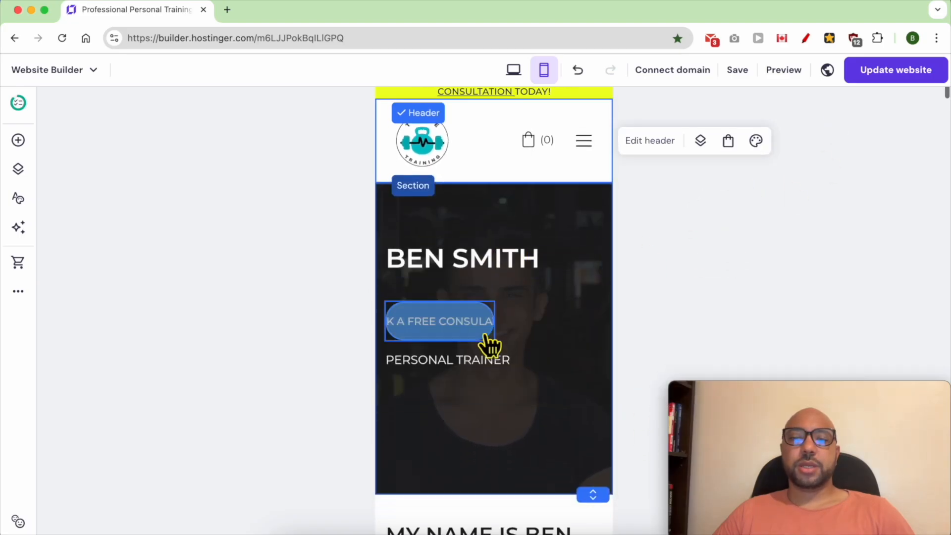
left_click_drag(490, 368, 496, 407)
left_click_drag(476, 314, 475, 441)
left_click_drag(474, 268, 483, 226)
left_click_drag(466, 399, 504, 262)
left_click(501, 266)
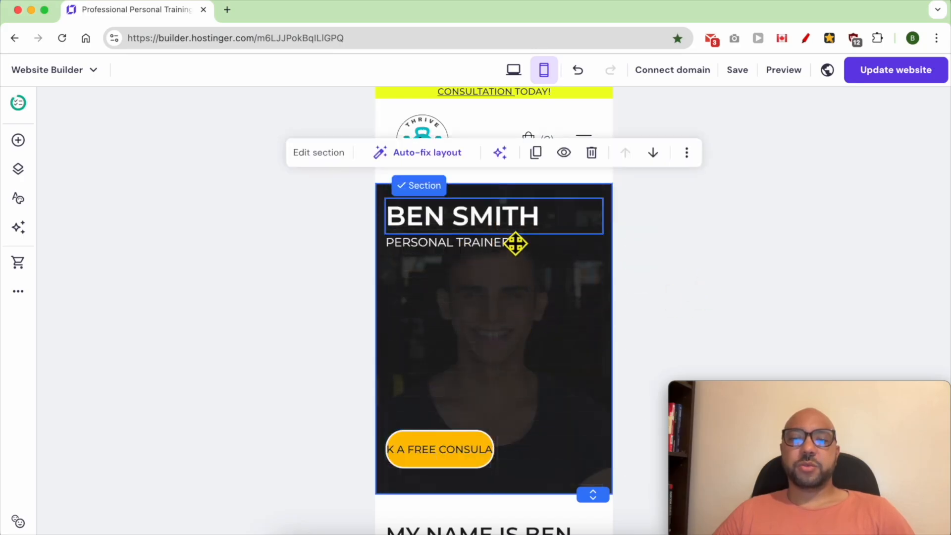
Step: Centre the consultation button below and resize it so its full label shows
left_click_drag(446, 462, 503, 456)
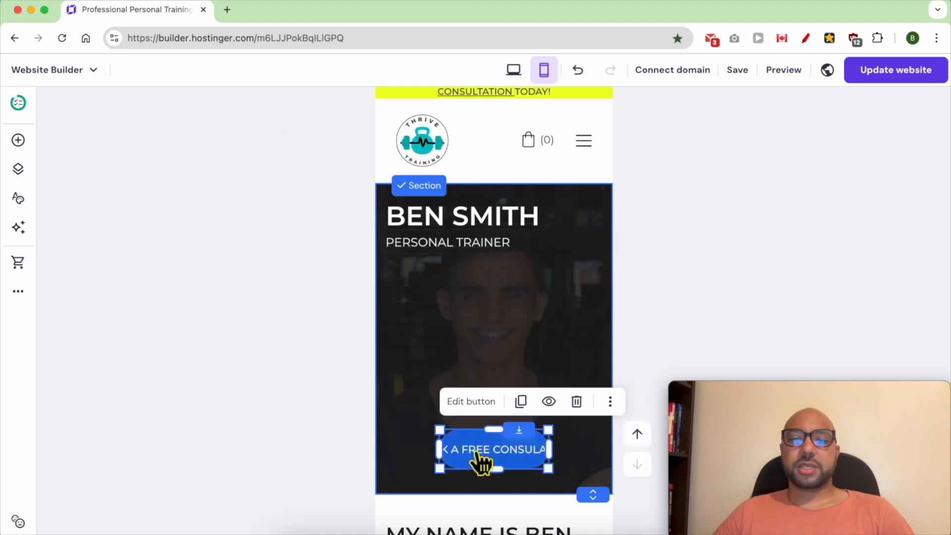
left_click_drag(441, 432, 389, 400)
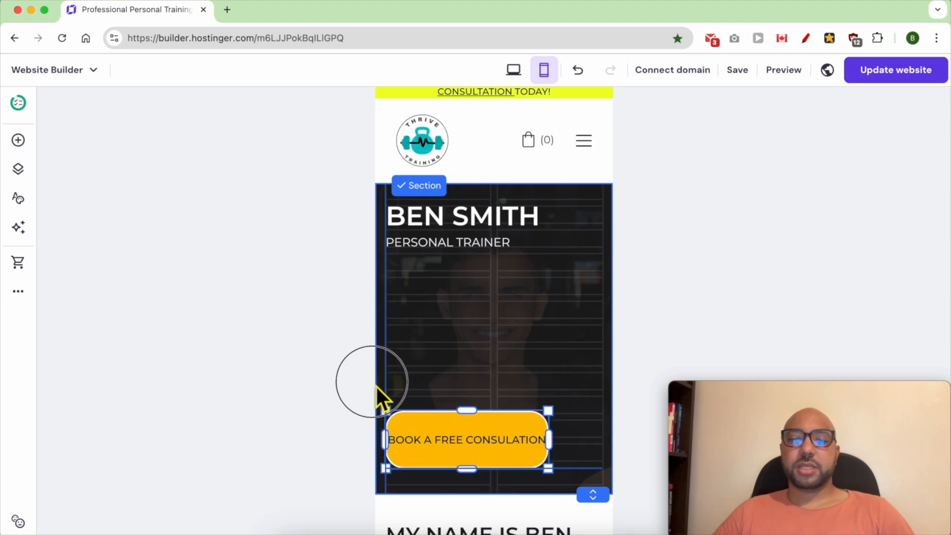
mouse_move(548, 410)
left_mouse_down()
mouse_move(569, 418)
mouse_move(595, 410)
mouse_move(556, 421)
left_mouse_up()
left_click_drag(493, 398, 501, 435)
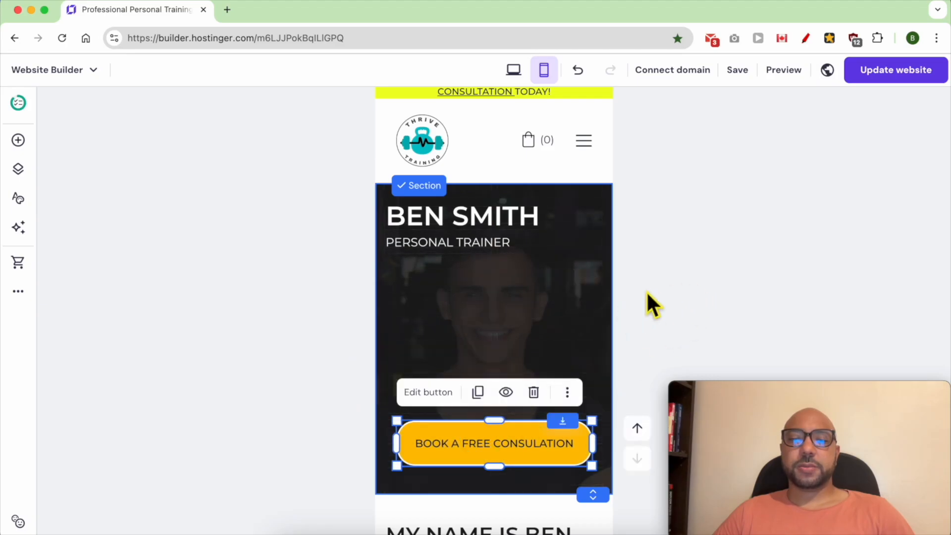
left_click(671, 263)
scroll(555, 308, "down", 3)
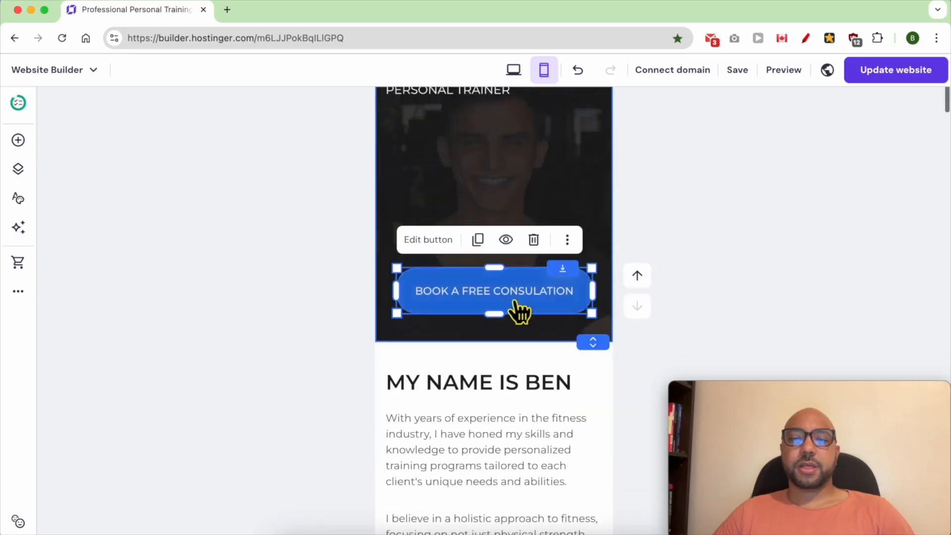
scroll(523, 312, "down", 3)
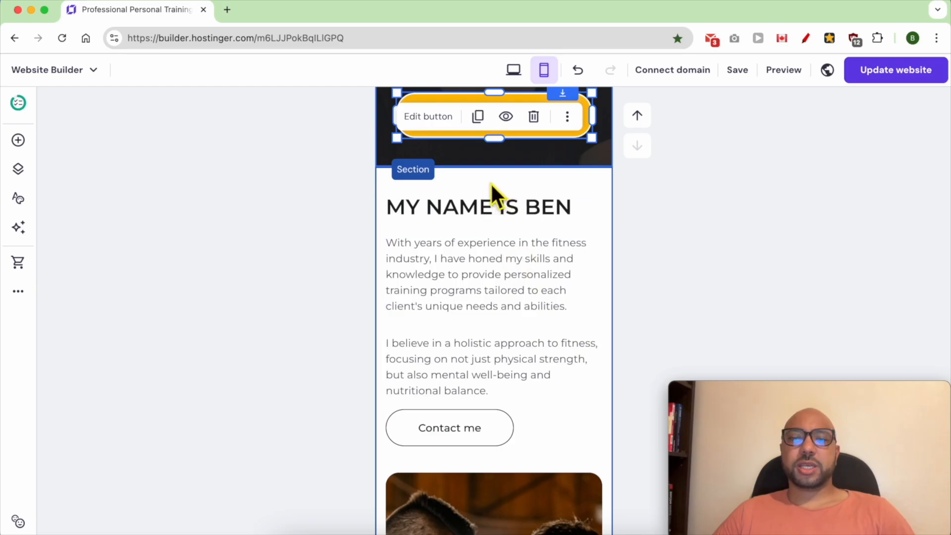
left_click(514, 70)
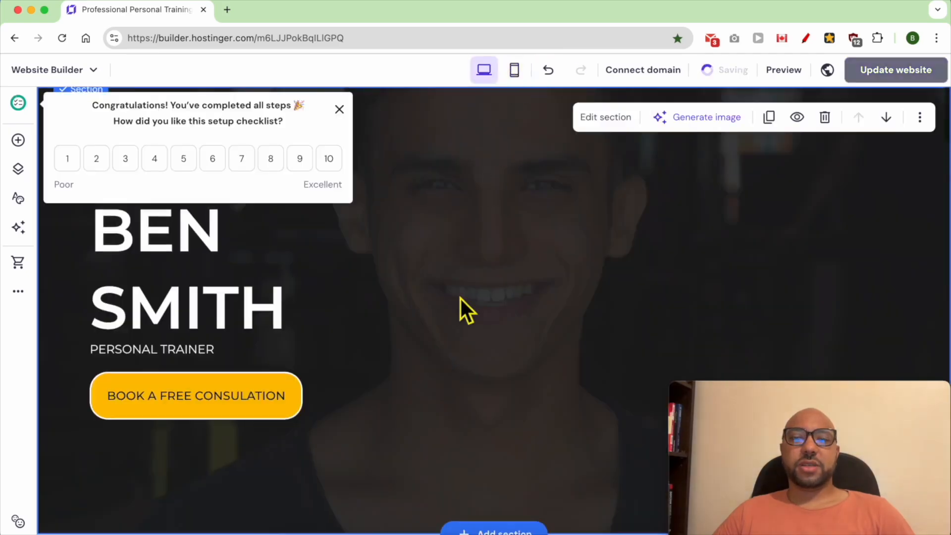
Step: Narrow the ABOUT ME heading box in the desktop layout
scroll(461, 298, "down", 10)
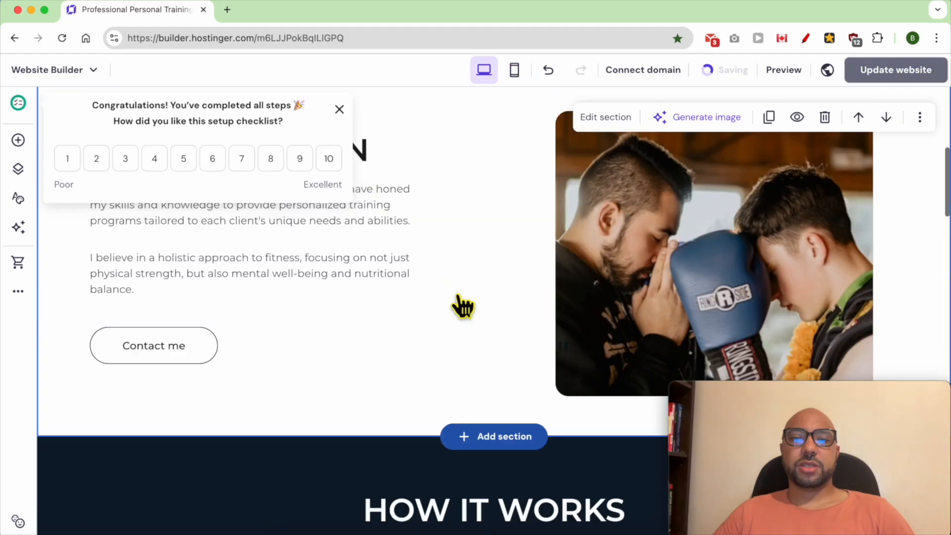
scroll(476, 222, "up", 2)
left_click(492, 156)
scroll(489, 276, "up", 2)
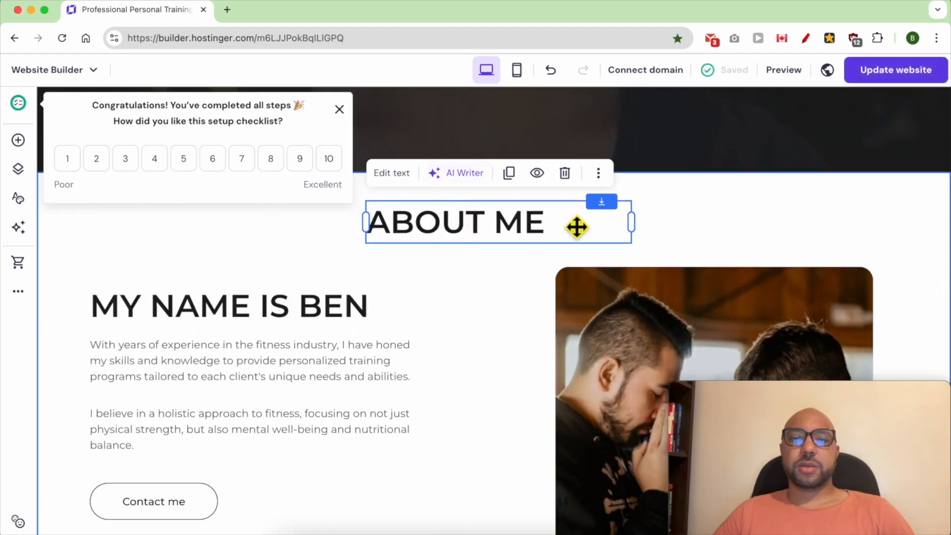
left_click_drag(639, 229, 563, 233)
Step: In the mobile layout, place ABOUT ME above MY NAME IS BEN and narrow its box
left_click(544, 69)
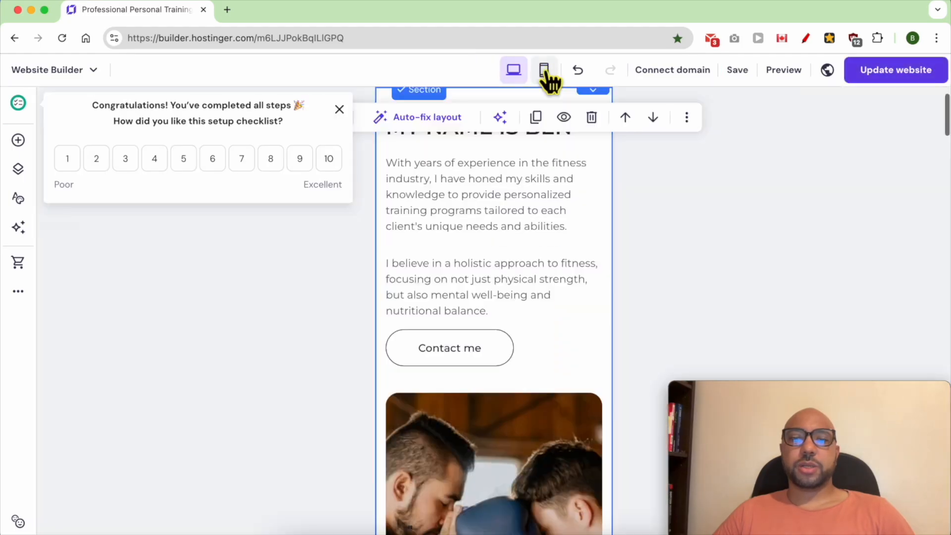
scroll(490, 300, "down", 8)
double_click(497, 302)
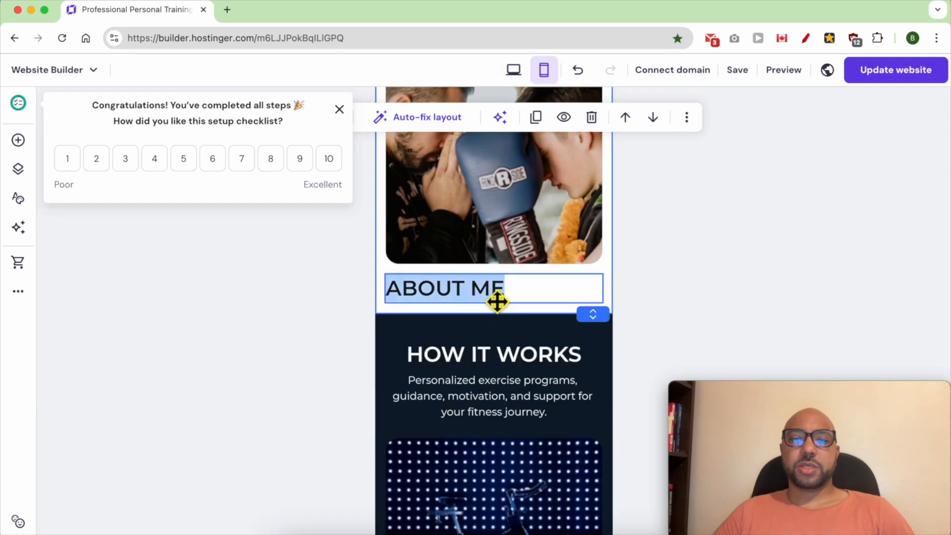
left_click(461, 301)
left_click_drag(477, 302, 502, 158)
left_click_drag(476, 313, 516, 378)
scroll(519, 394, "down", 4)
left_click_drag(486, 273, 492, 289)
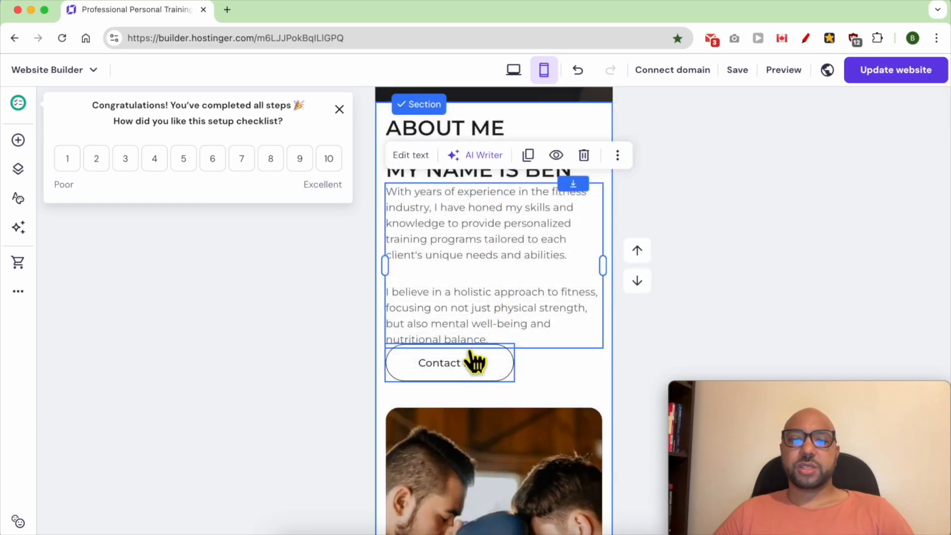
left_click_drag(520, 130, 521, 124)
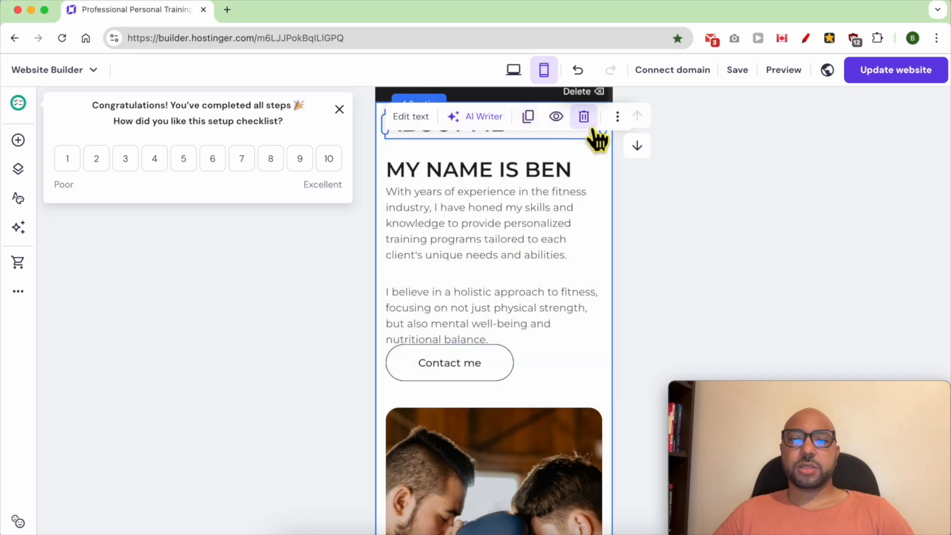
left_click_drag(614, 140, 505, 143)
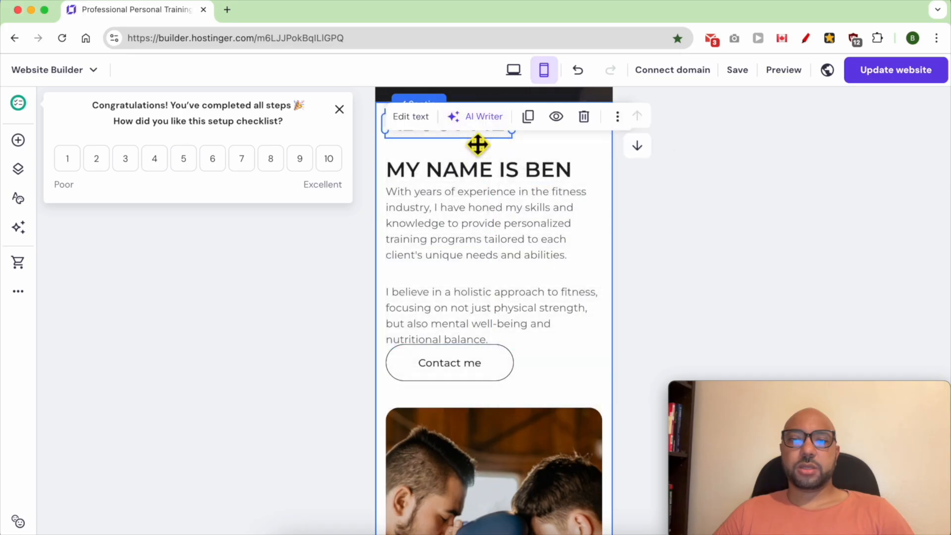
left_click(479, 386)
Step: Scroll through the mobile HOW IT WORKS section and select its bike image
scroll(553, 386, "down", 3)
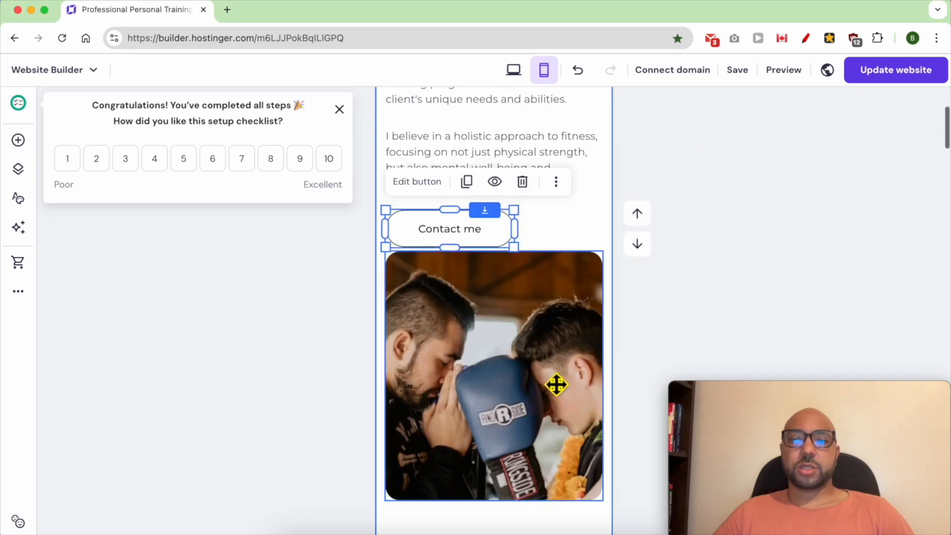
scroll(550, 377, "down", 4)
scroll(539, 352, "down", 1)
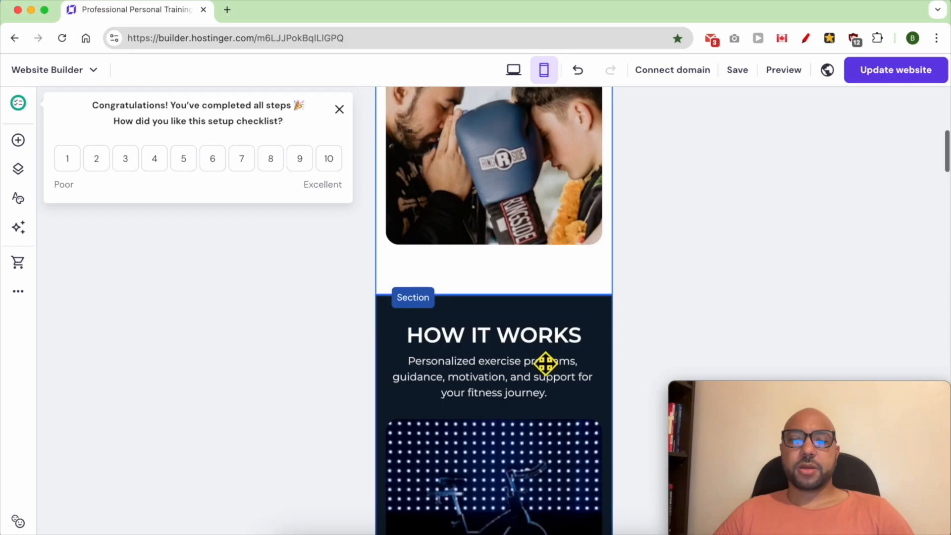
scroll(540, 362, "down", 5)
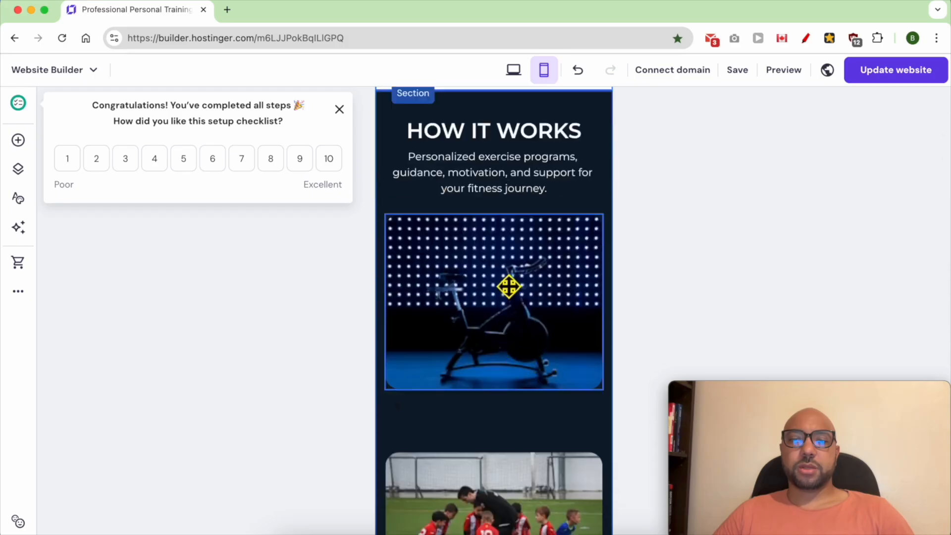
scroll(509, 286, "down", 4)
scroll(501, 247, "down", 11)
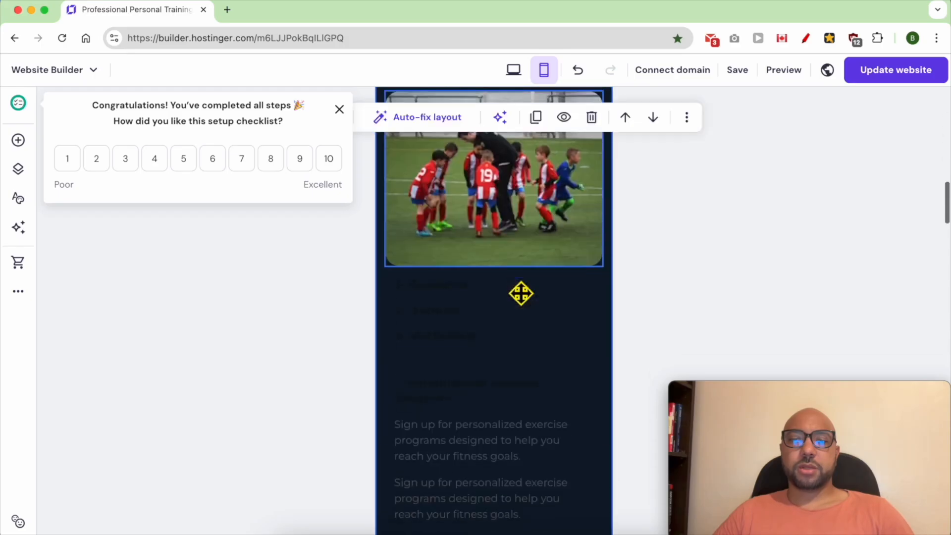
scroll(521, 294, "down", 10)
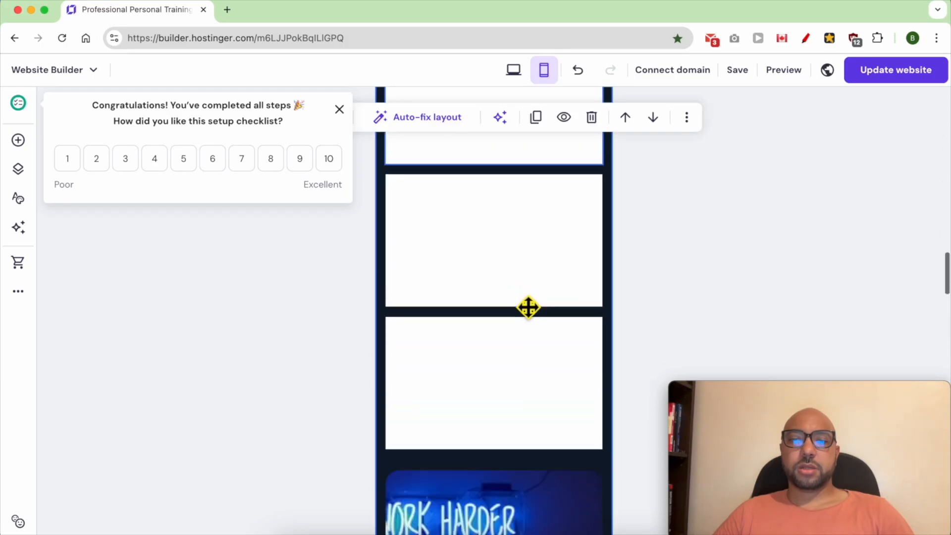
scroll(528, 308, "down", 6)
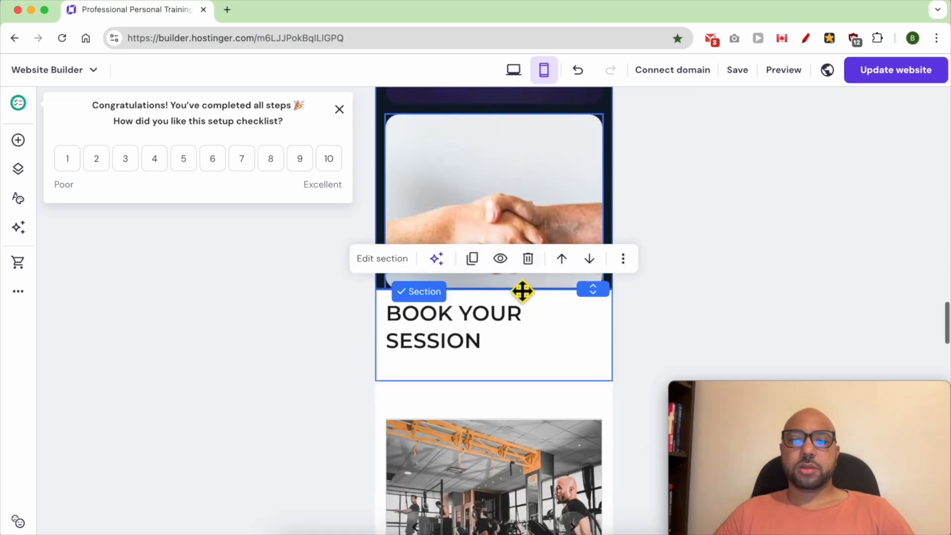
scroll(532, 334, "up", 20)
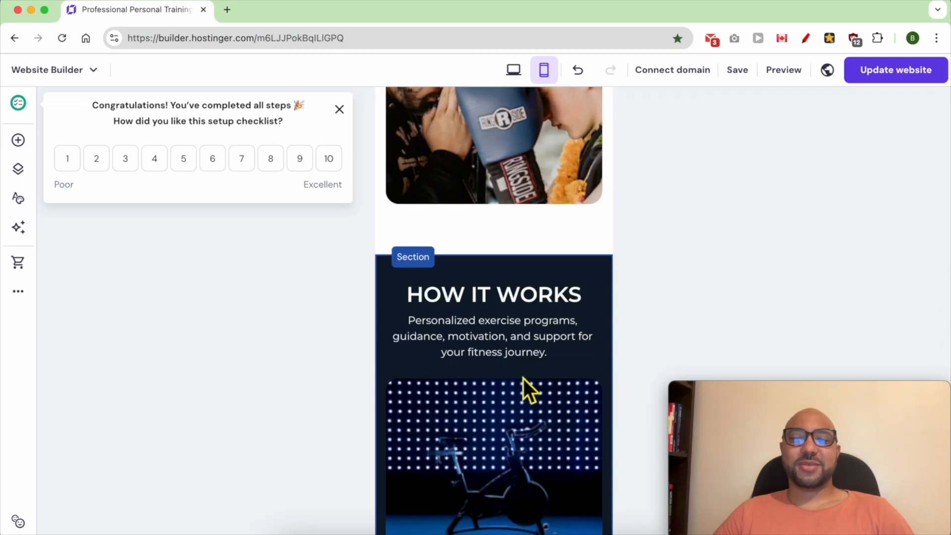
scroll(523, 376, "down", 2)
left_click(539, 351)
Step: Select the whole HOW IT WORKS section with its four numbered step cards
scroll(499, 303, "down", 10)
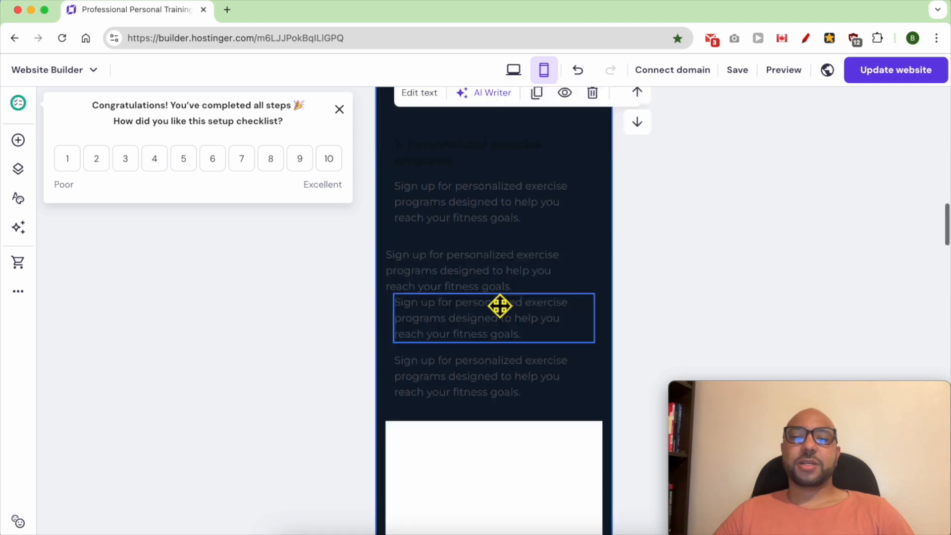
scroll(503, 323, "down", 6)
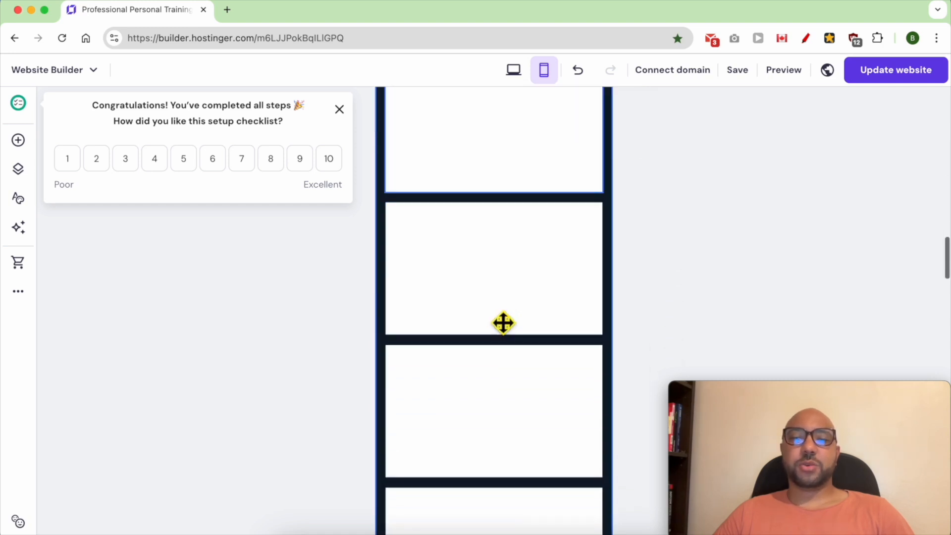
scroll(497, 357, "up", 1)
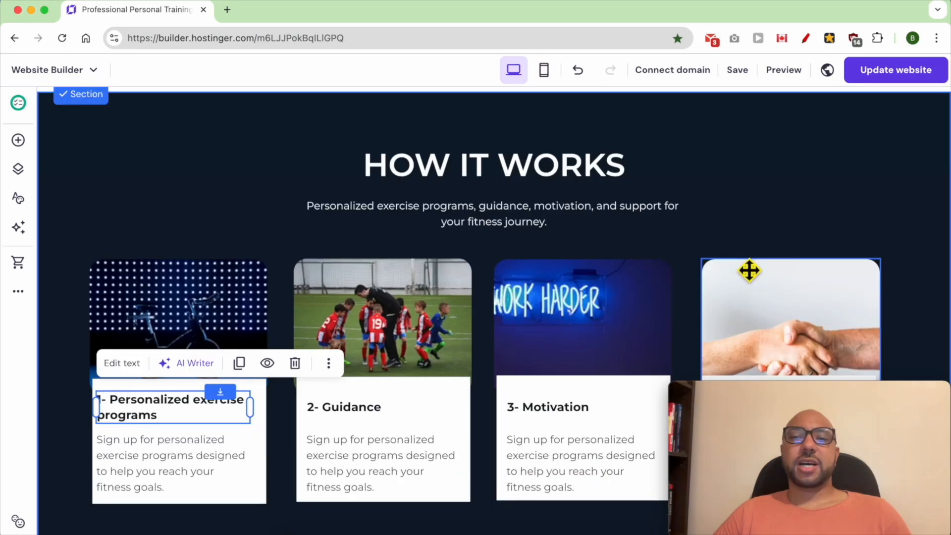
left_click(827, 215)
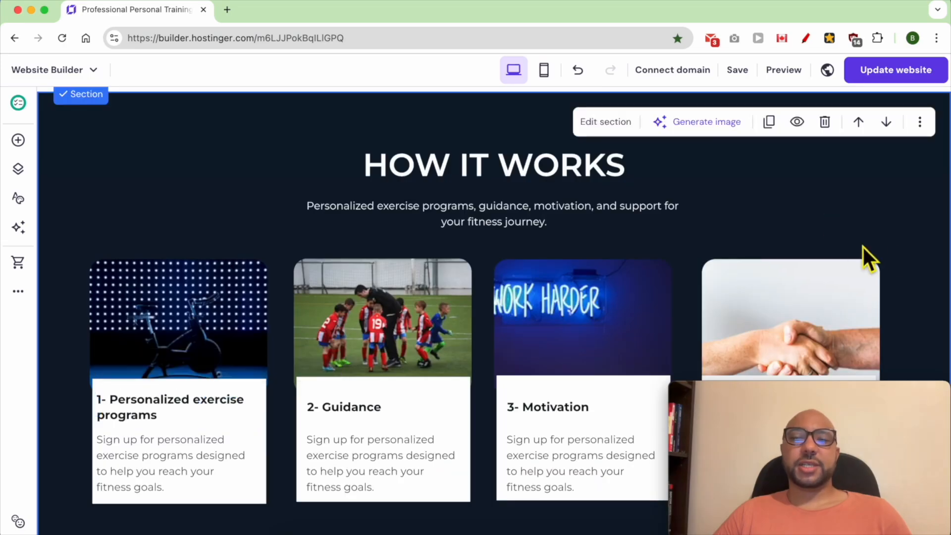
Step: Move the first card's bike image up-right and its '1- Personalized exercise programs' title right
left_click(903, 206)
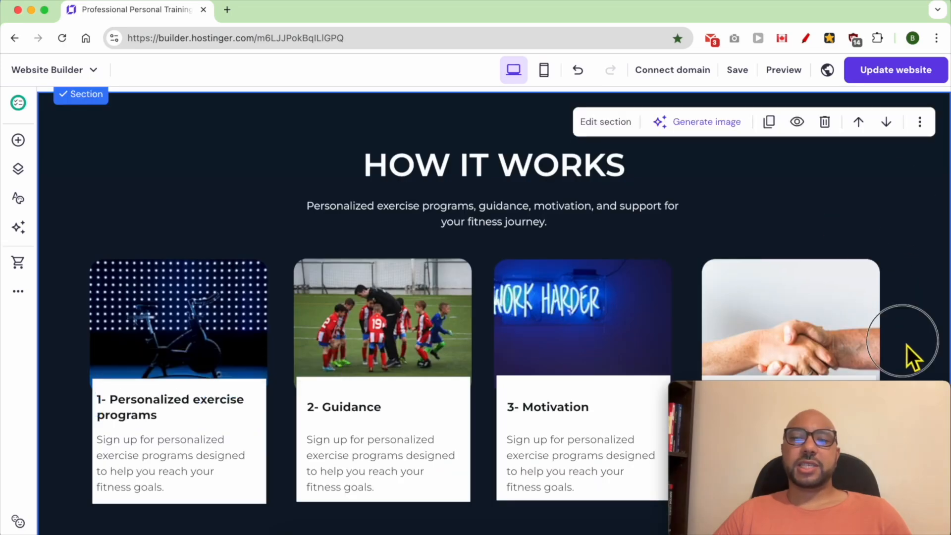
left_click_drag(201, 304, 245, 275)
left_click_drag(182, 416, 287, 404)
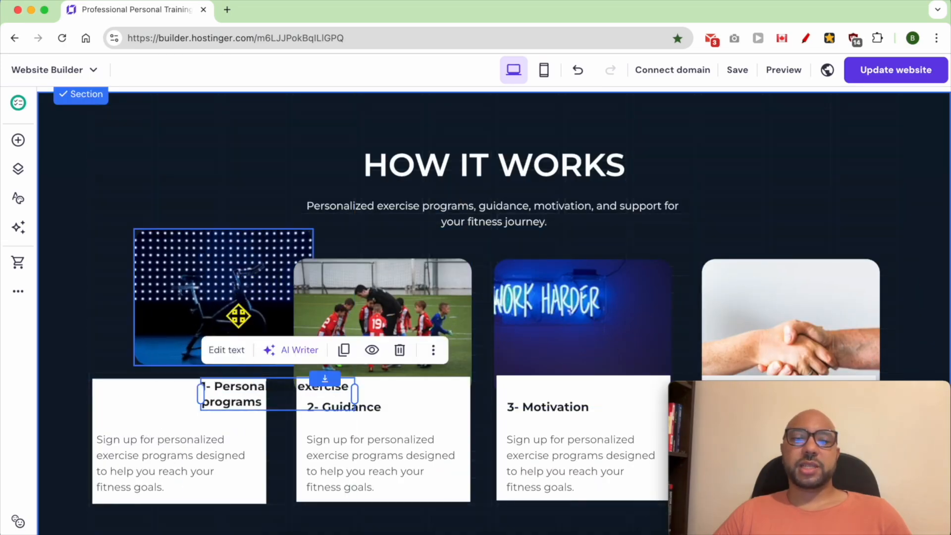
left_click(149, 412)
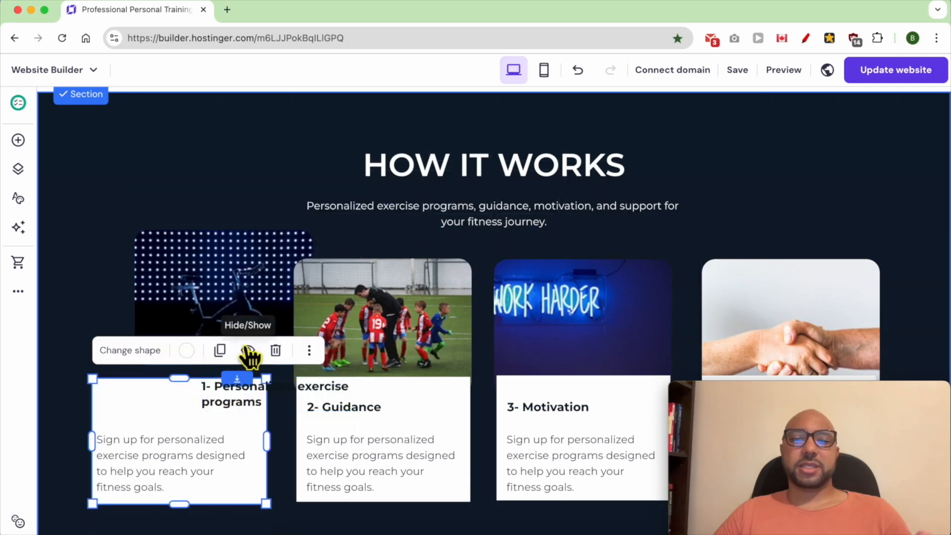
scroll(475, 198, "up", 1)
Step: Insert the second Projects template, with image cards and Project title placeholders, into the page
left_click(512, 130)
left_click(511, 129)
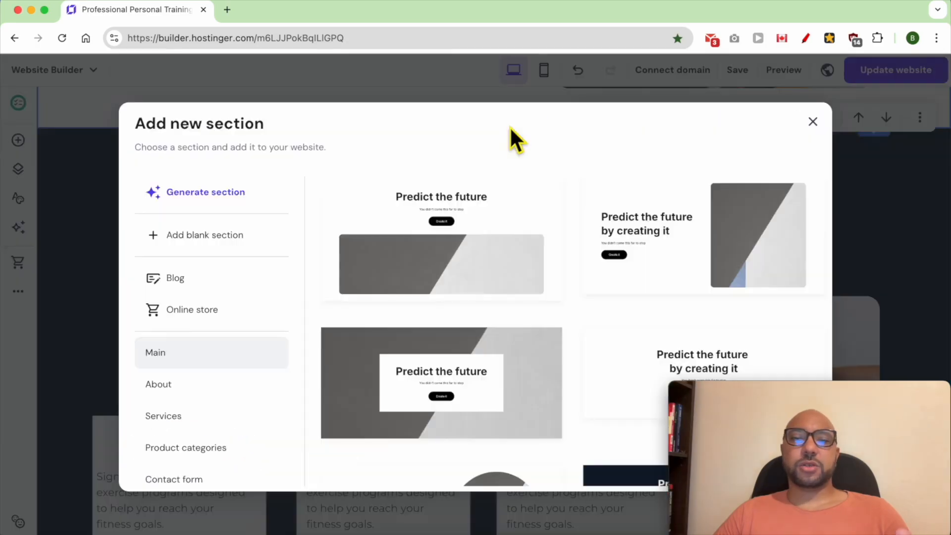
scroll(229, 368, "down", 3)
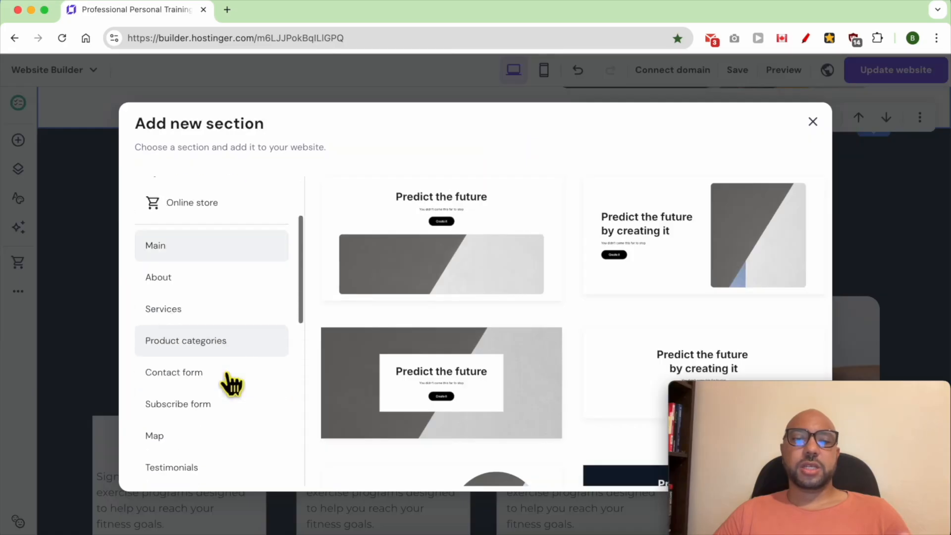
scroll(230, 408, "down", 2)
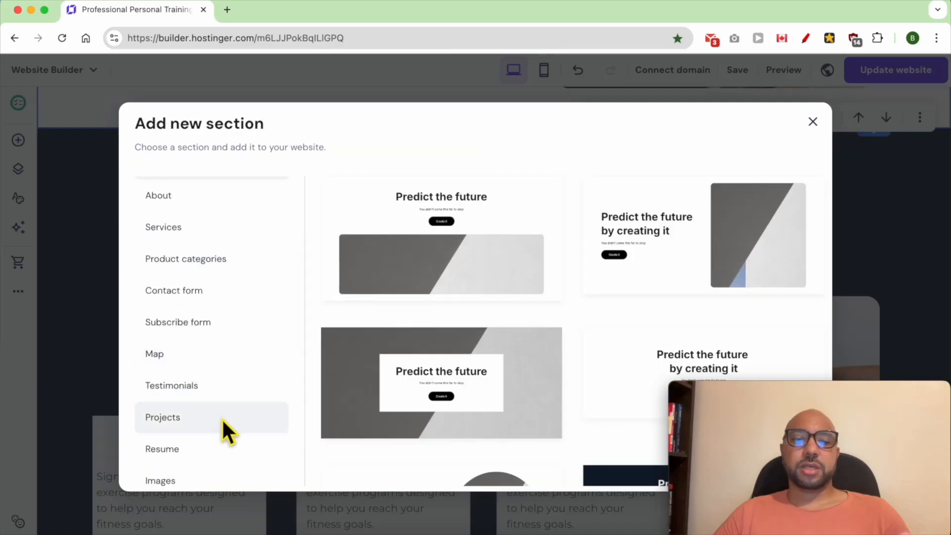
left_click(222, 418)
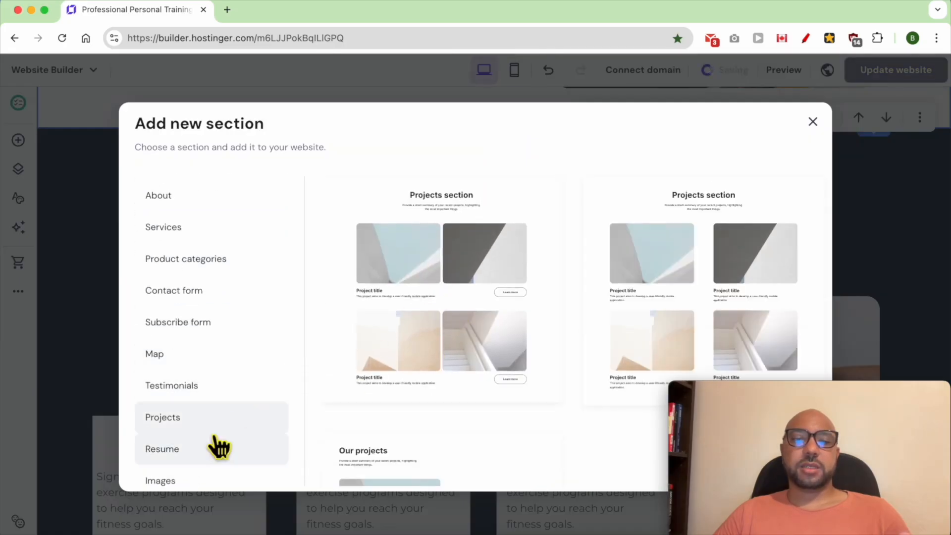
scroll(493, 367, "down", 1)
scroll(493, 367, "down", 2)
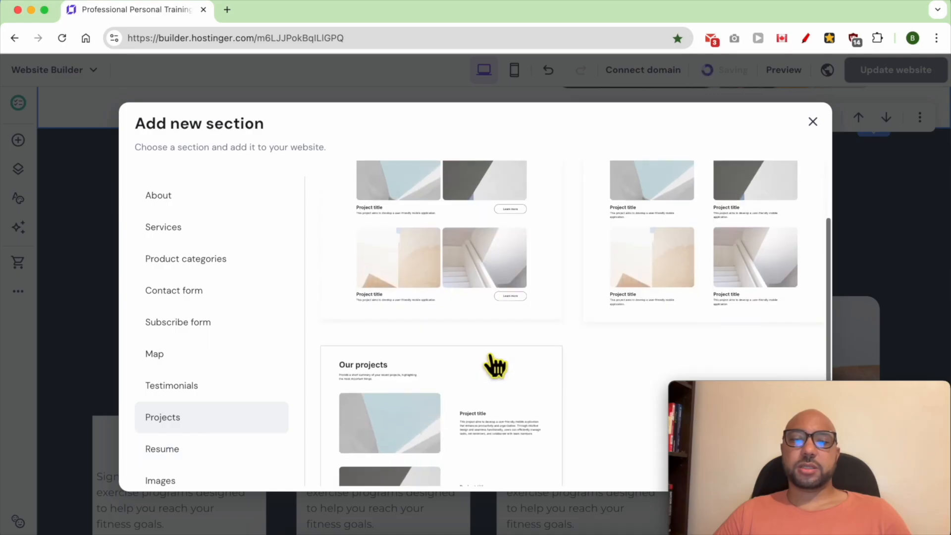
scroll(645, 293, "down", 1)
left_click(653, 275)
scroll(690, 265, "down", 5)
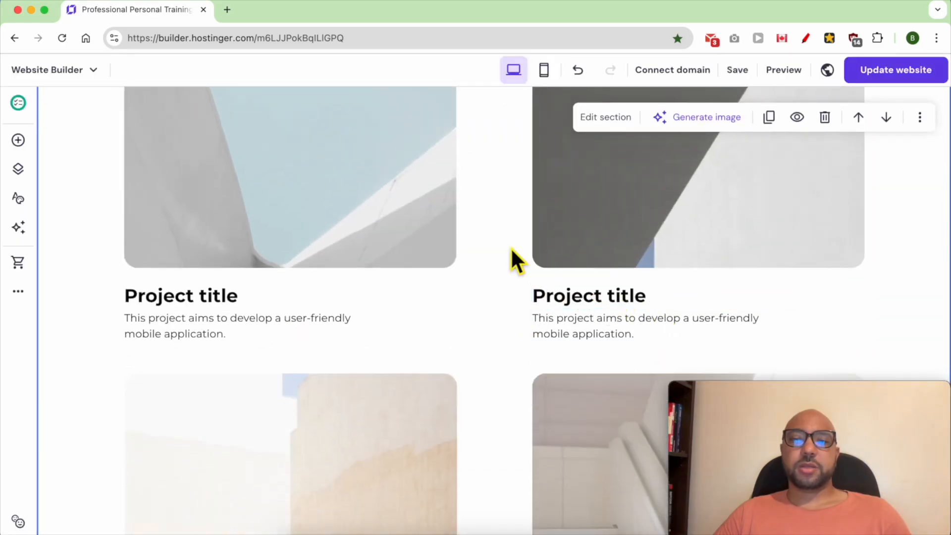
scroll(511, 247, "up", 3)
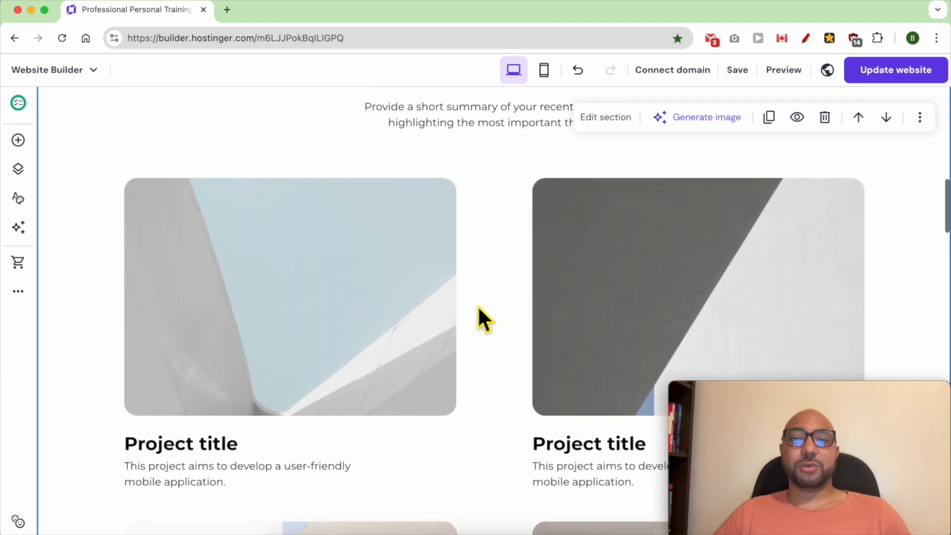
scroll(481, 302, "up", 1)
left_click(544, 71)
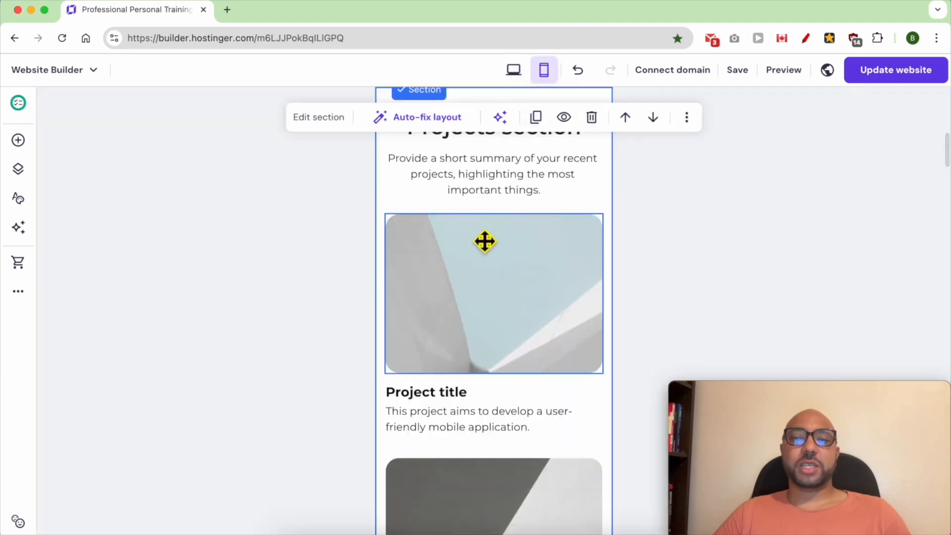
scroll(484, 276, "up", 2)
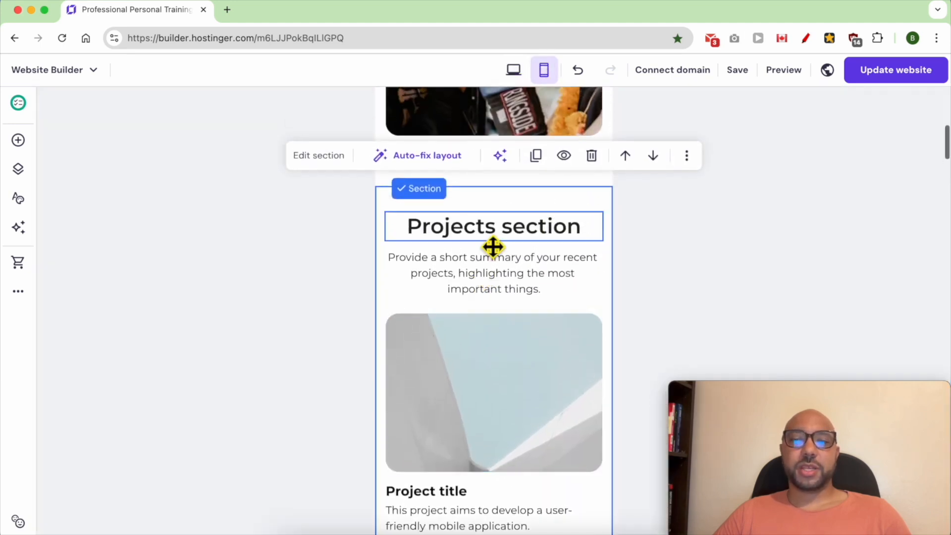
scroll(481, 352, "down", 4)
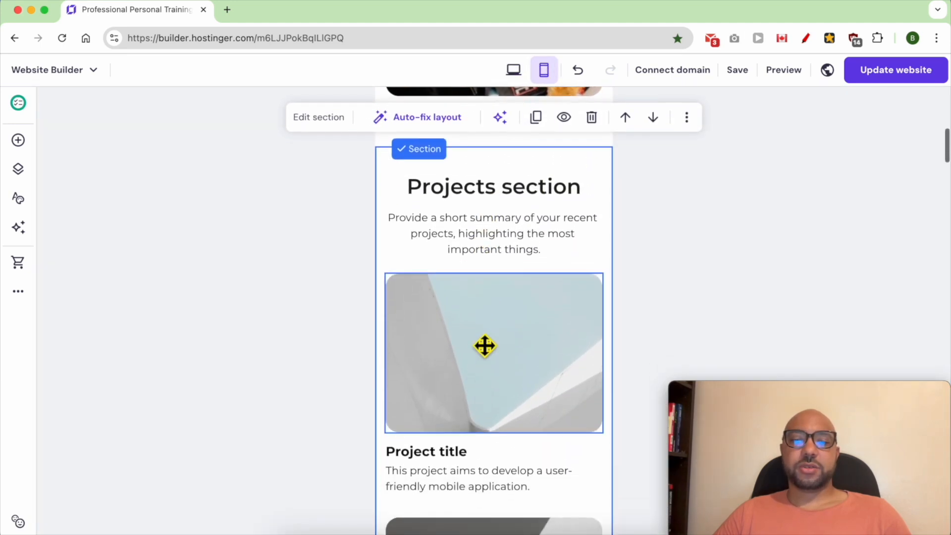
scroll(456, 348, "down", 4)
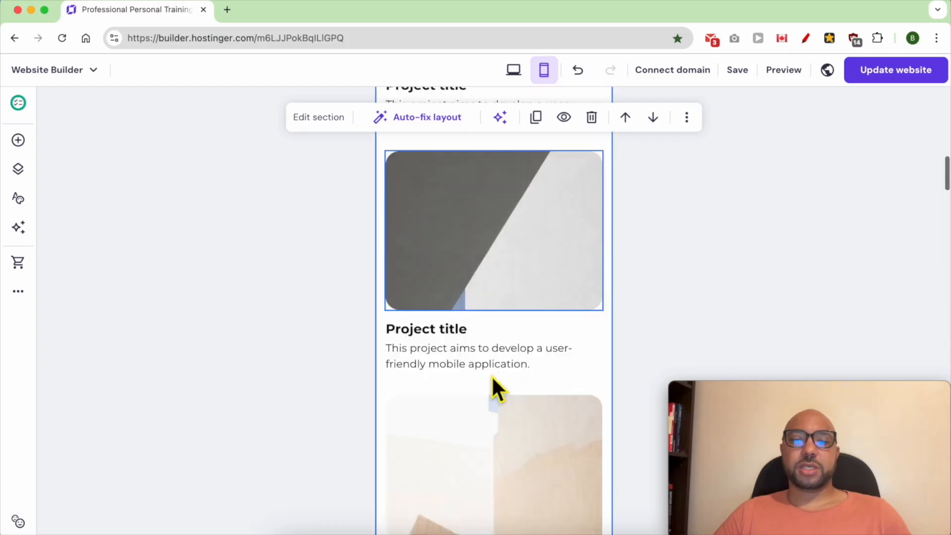
scroll(486, 408, "down", 8)
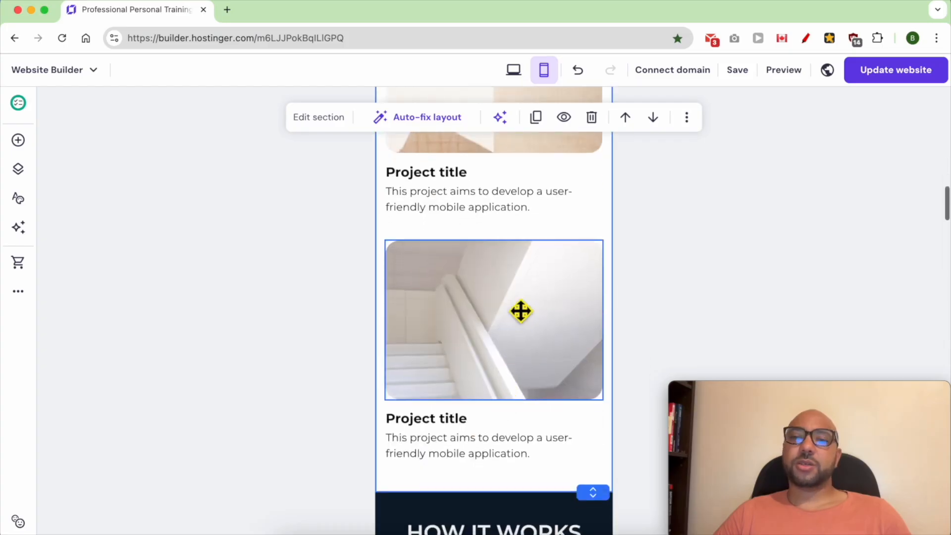
scroll(522, 393, "down", 4)
left_click(513, 69)
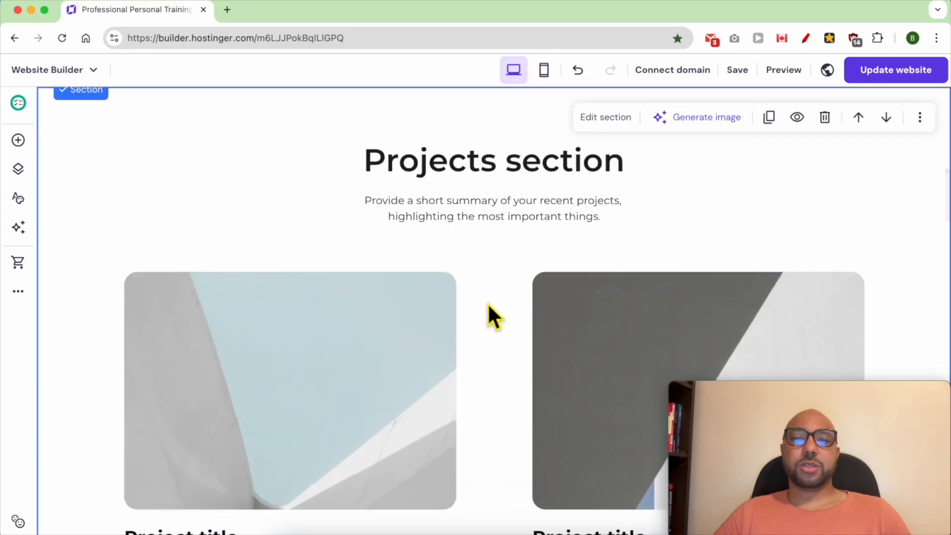
scroll(493, 311, "down", 10)
Step: Replace the 'Projects section' heading with the copied HOW IT WORKS text
scroll(493, 311, "down", 5)
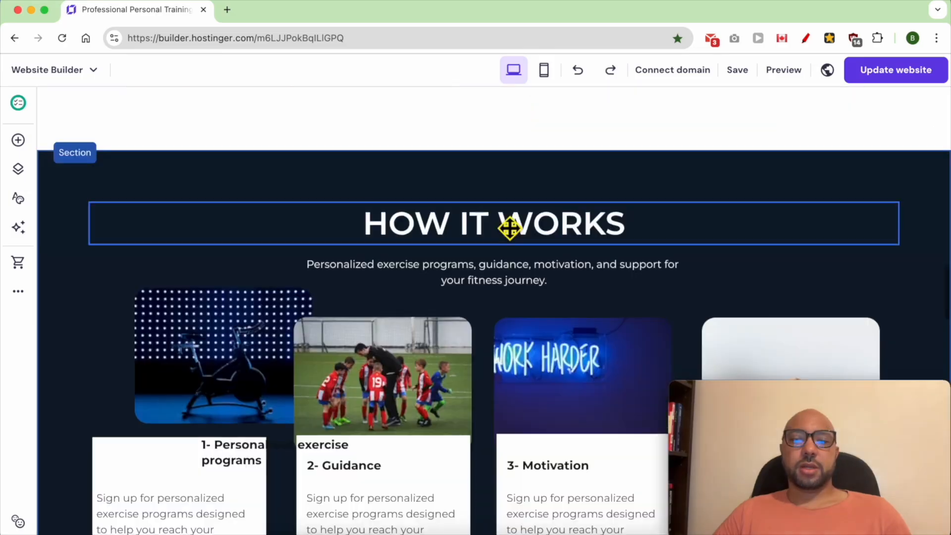
left_click(501, 210)
left_click(476, 203)
key("super+c")
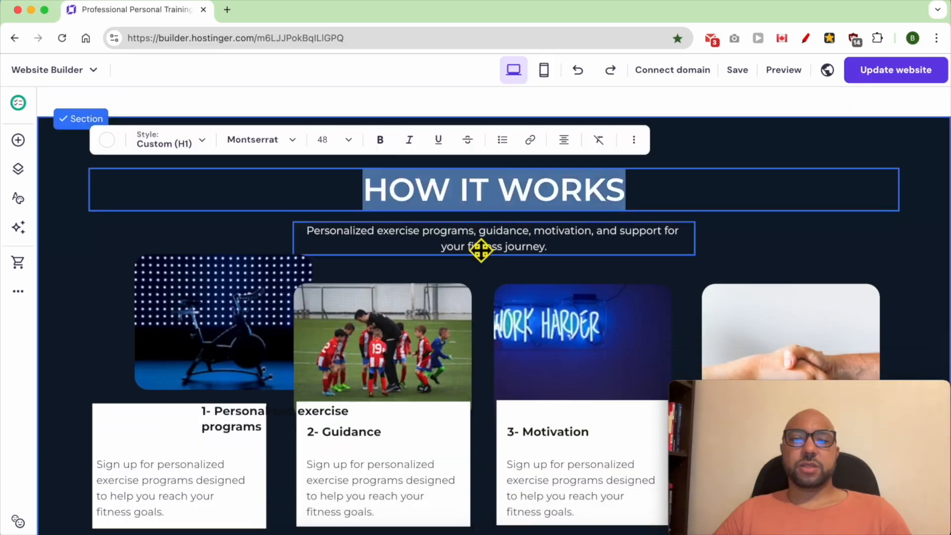
scroll(475, 272, "up", 10)
double_click(508, 257)
key("super+v")
Step: Make the new HOW IT WORKS heading text white
triple_click(508, 256)
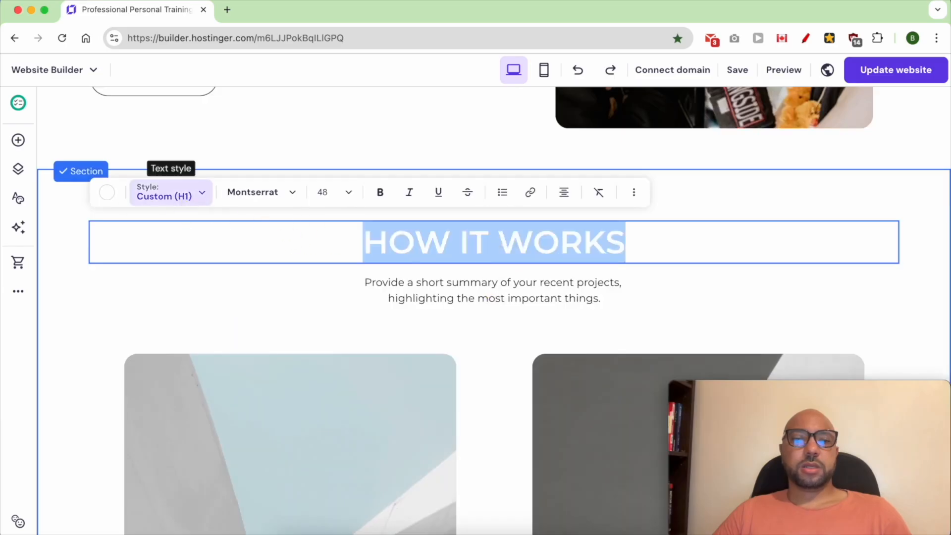
left_click(109, 194)
left_click_drag(150, 311, 65, 441)
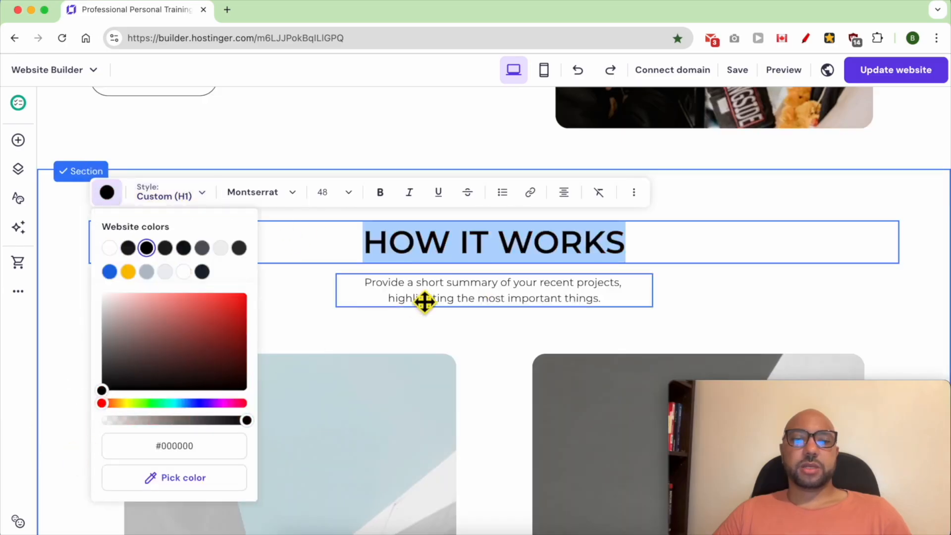
left_click(110, 248)
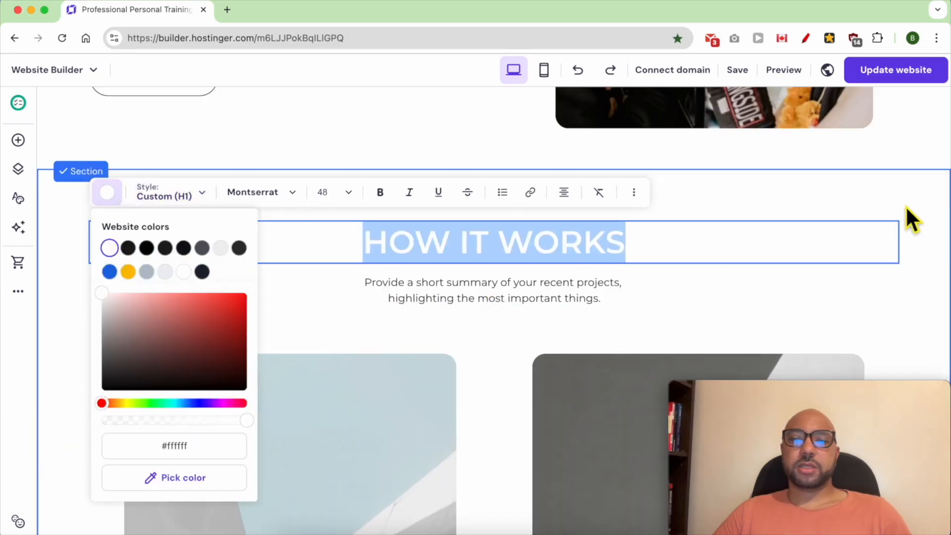
left_click(917, 233)
scroll(550, 306, "down", 10)
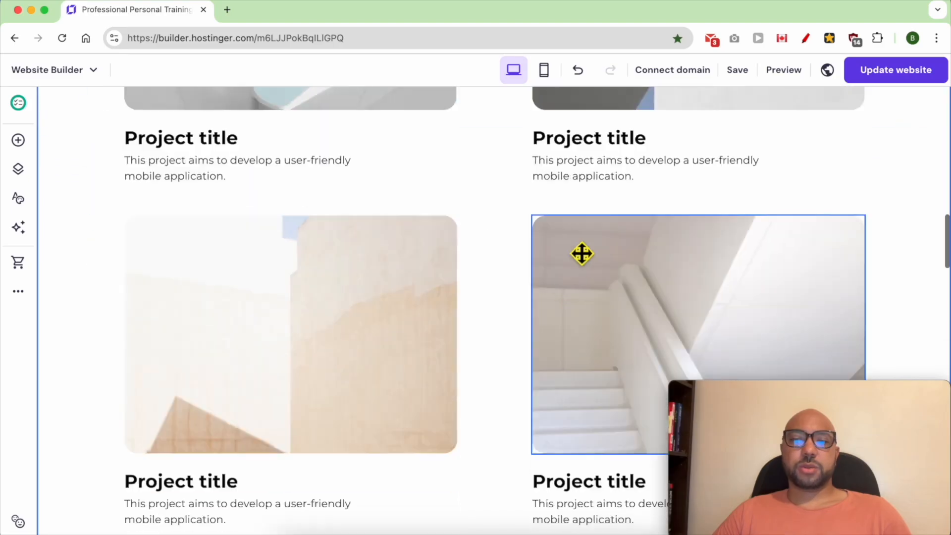
Step: Make the second Project title and its description text white
left_click(593, 142)
left_click(586, 143)
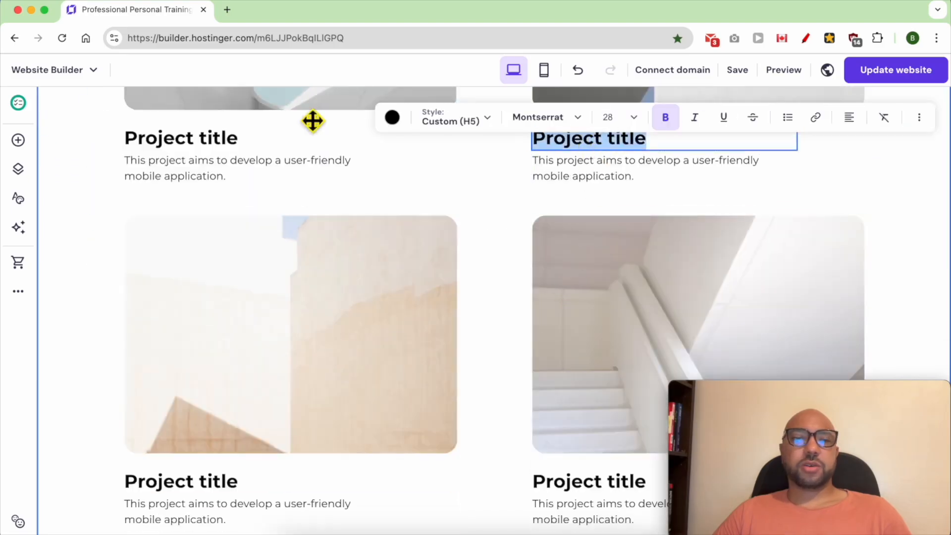
left_click(394, 118)
left_click(397, 173)
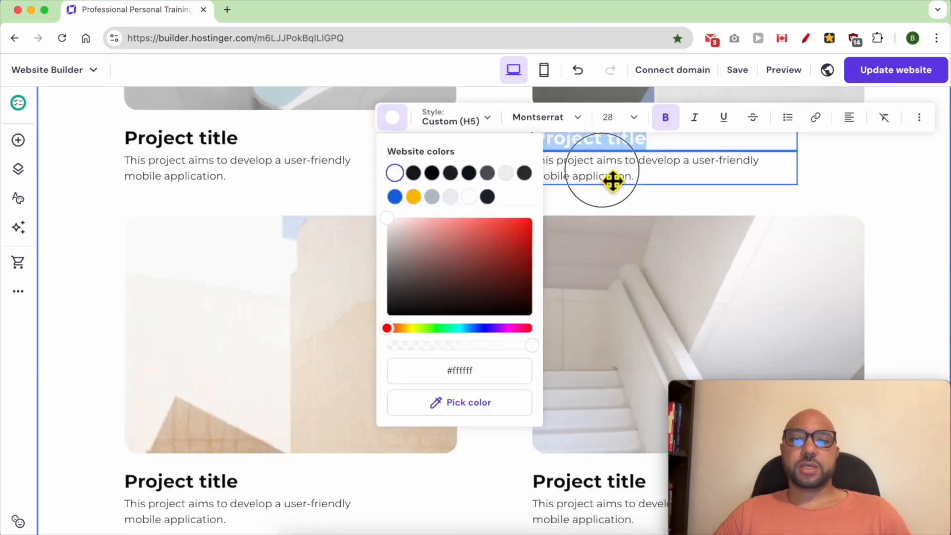
left_click(603, 184)
left_click(546, 163)
left_click(393, 123)
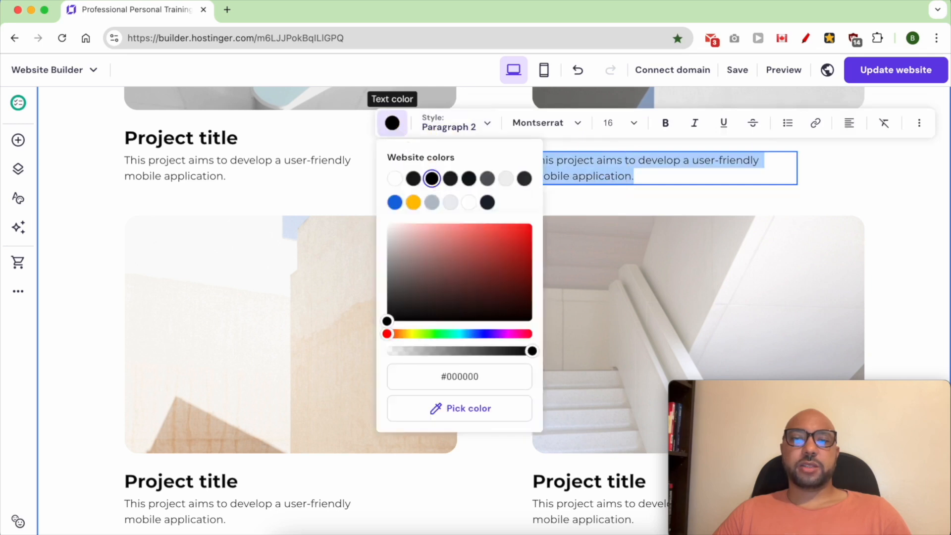
left_click(394, 179)
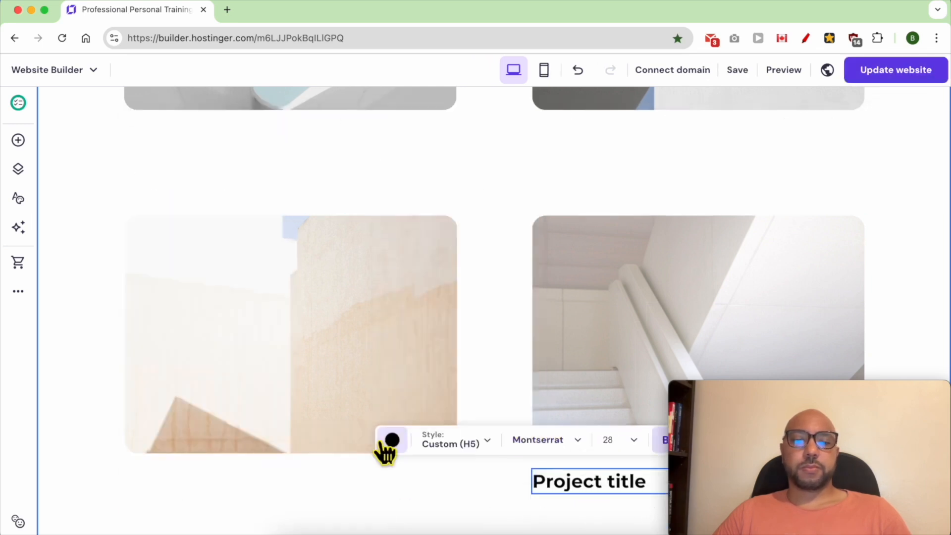
scroll(658, 255, "down", 9)
left_click(729, 224)
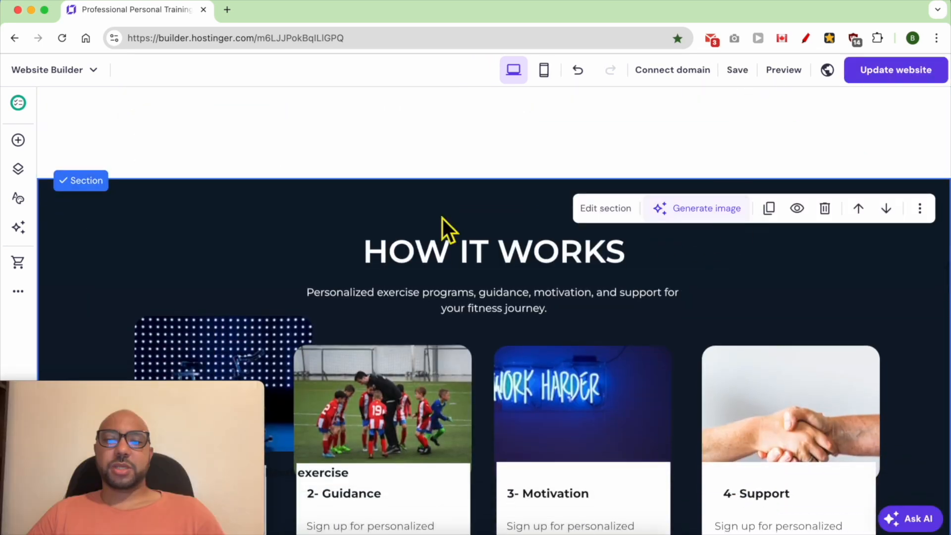
Step: Copy the HOW IT WORKS section's background colour code #0d1b2b
left_click(593, 218)
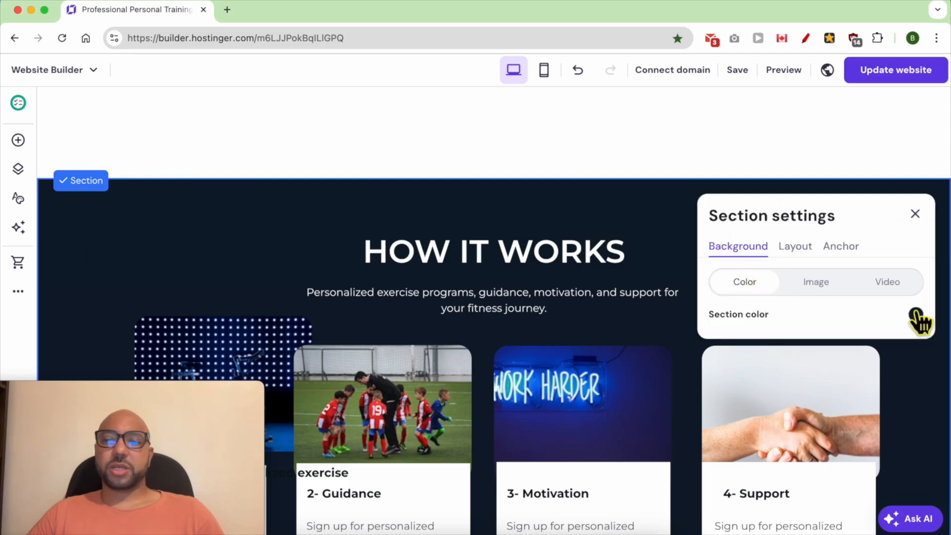
left_click(917, 315)
right_click(627, 416)
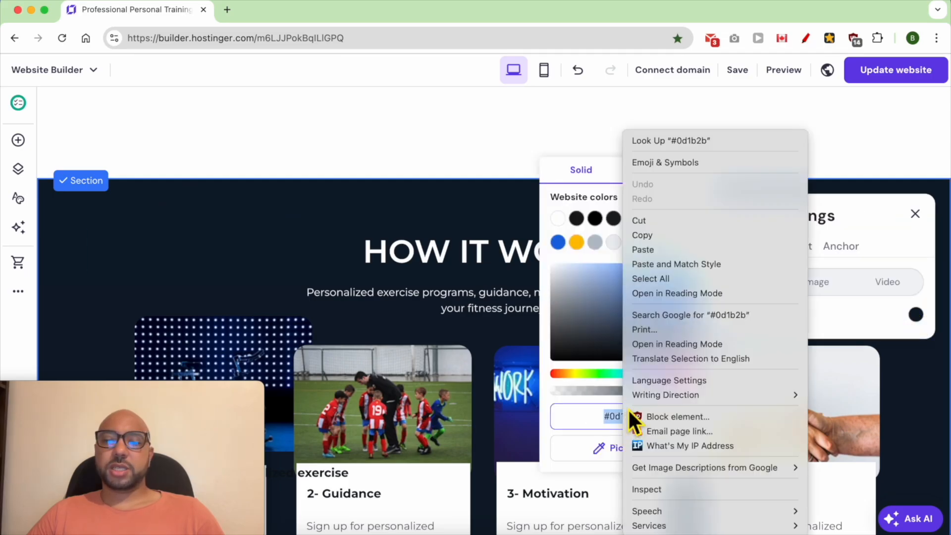
left_click(663, 237)
left_click(469, 209)
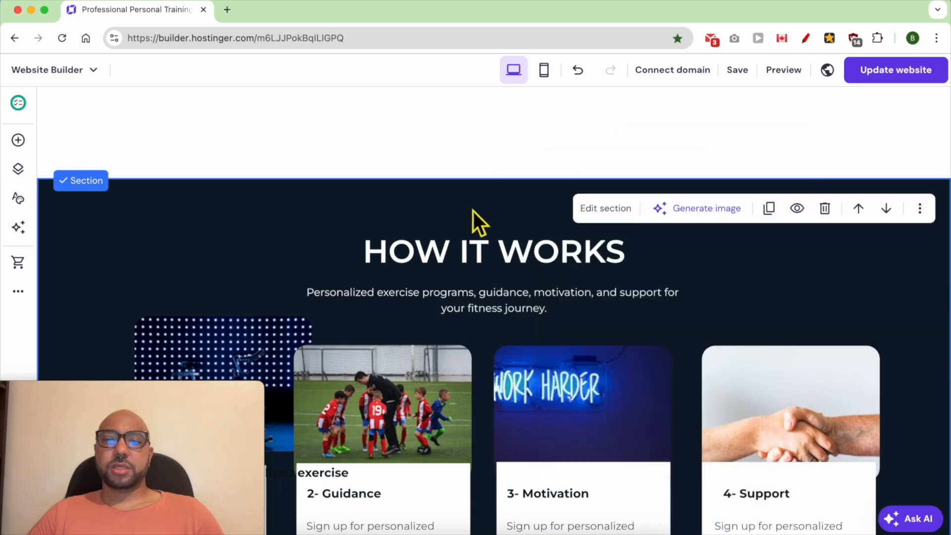
scroll(538, 176, "up", 5)
scroll(468, 250, "up", 1)
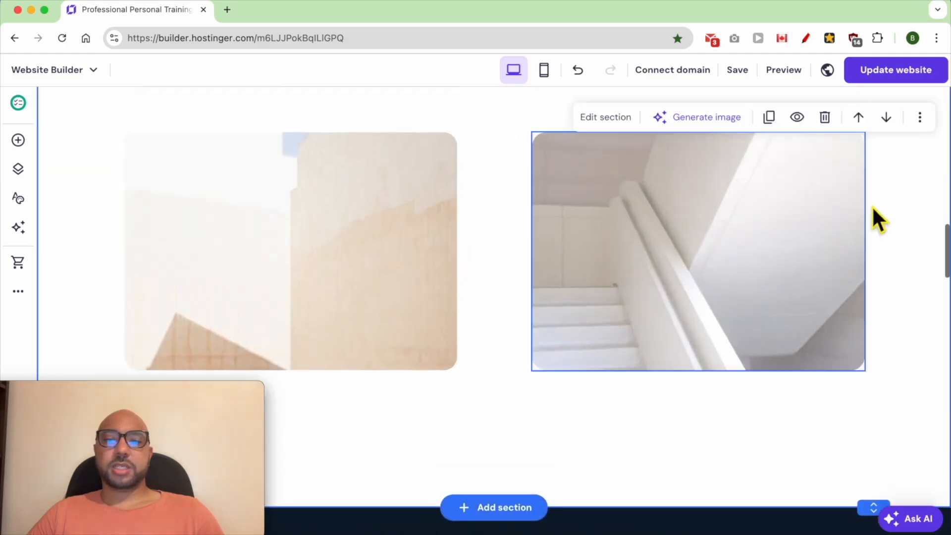
Step: Set the new projects section's background from #ffffff to #0d1b2b
left_click(607, 119)
left_click(916, 224)
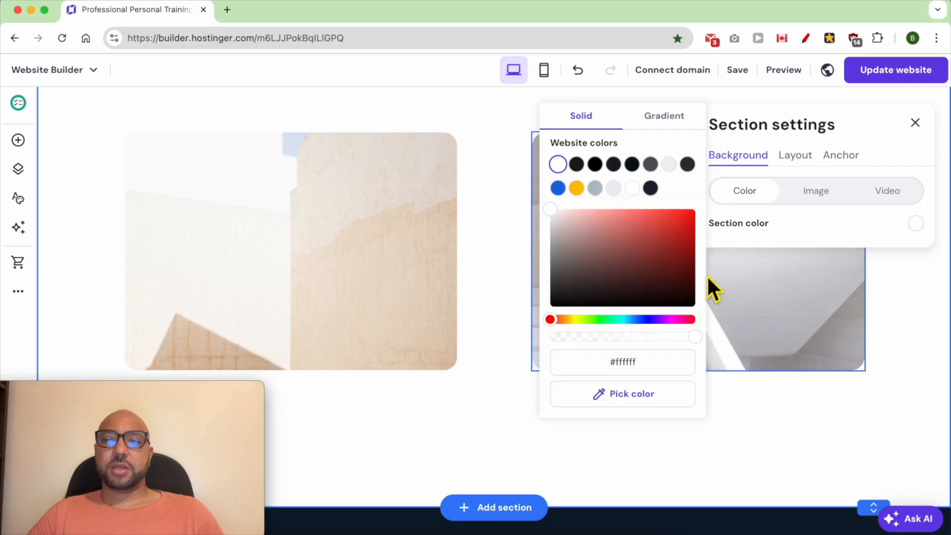
right_click(639, 369)
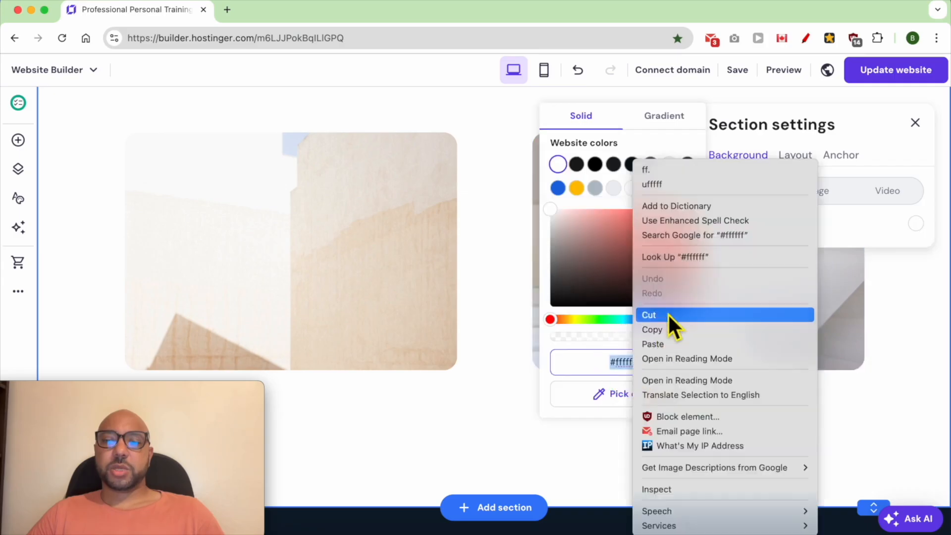
left_click(664, 343)
key("Return")
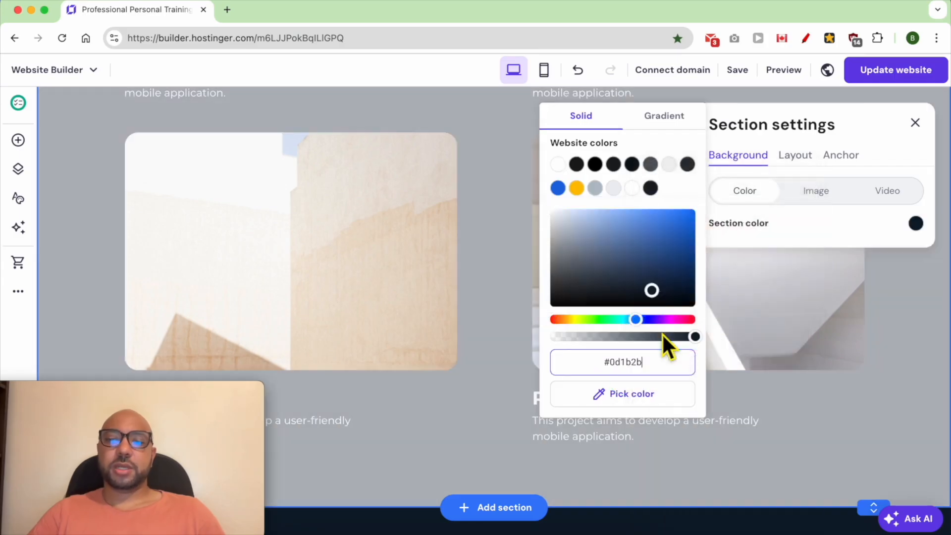
scroll(940, 334, "up", 1)
left_click(942, 342)
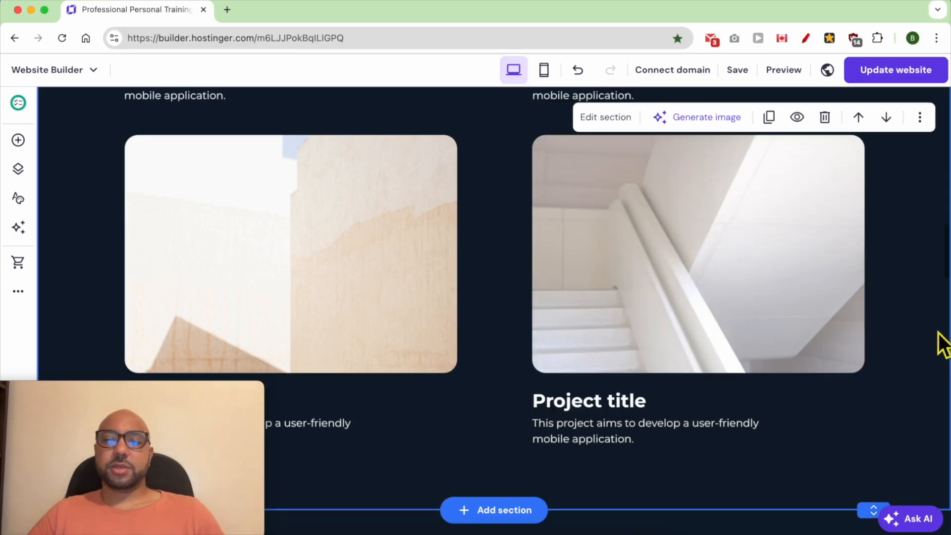
scroll(713, 397, "down", 8)
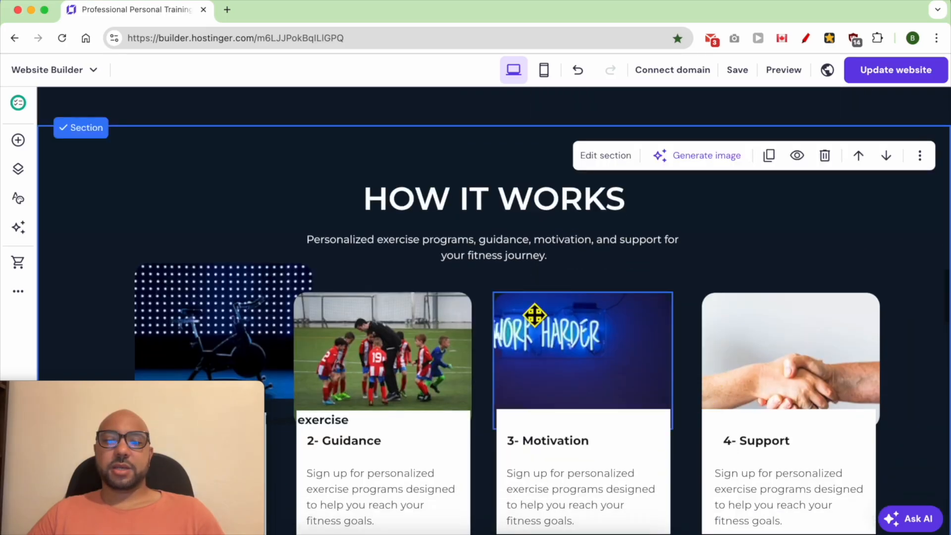
left_click(468, 249)
Step: Copy the existing HOW IT WORKS paragraph text
triple_click(471, 245)
right_click(471, 246)
left_click(433, 252)
triple_click(485, 256)
right_click(488, 258)
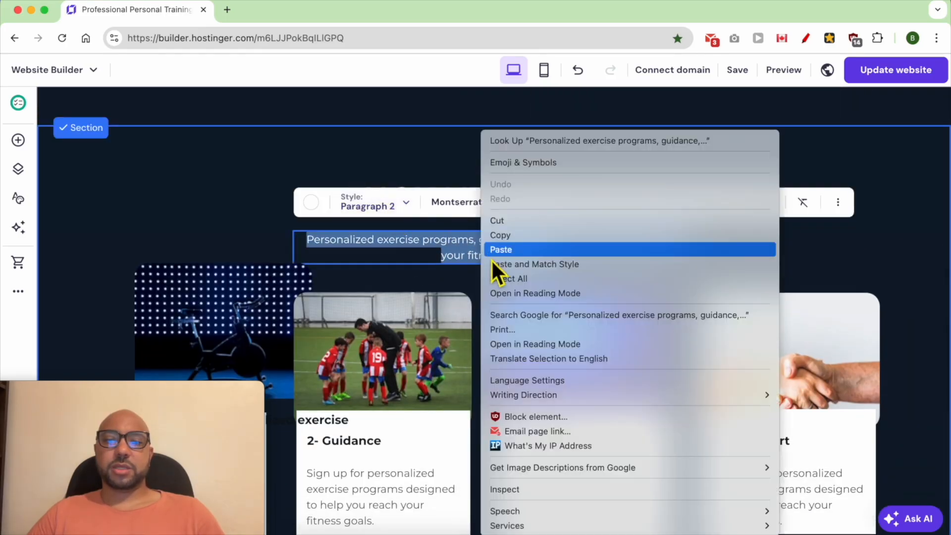
left_click(491, 234)
scroll(474, 248, "down", 10)
scroll(474, 248, "up", 6)
Step: Paste the personalized training summary into the new section's paragraph and colour it white (#fffefe)
left_click(483, 339)
left_click(491, 391)
triple_click(488, 389)
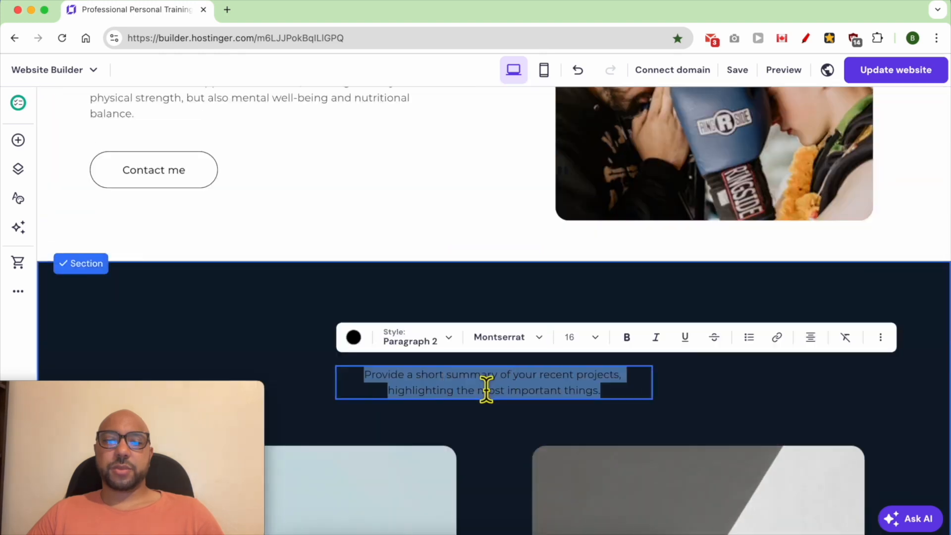
right_click(487, 389)
left_click(522, 251)
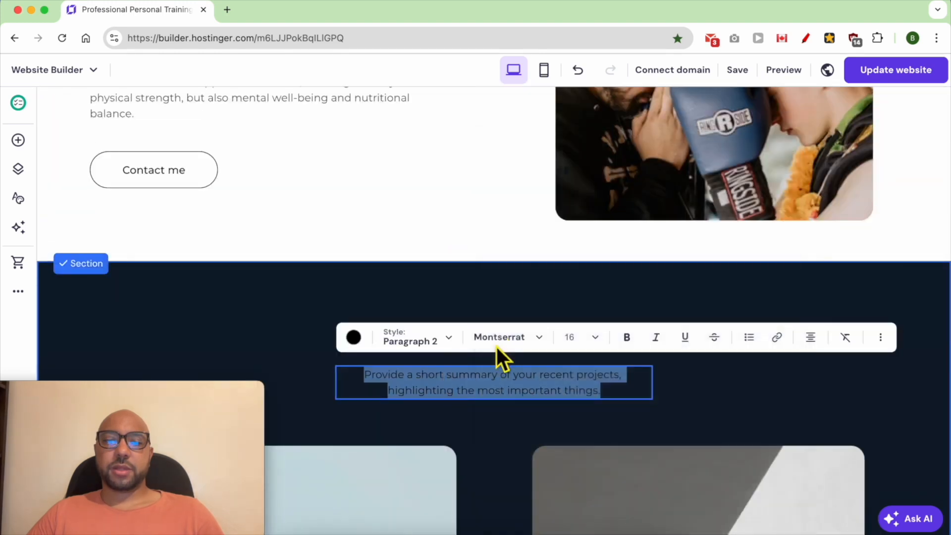
triple_click(458, 382)
left_click(354, 338)
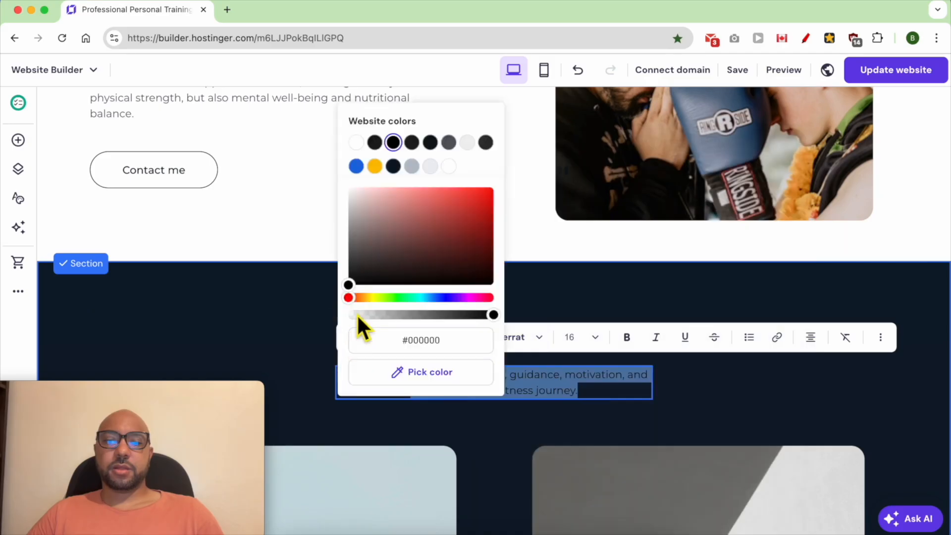
left_click_drag(369, 225, 346, 158)
left_click(681, 393)
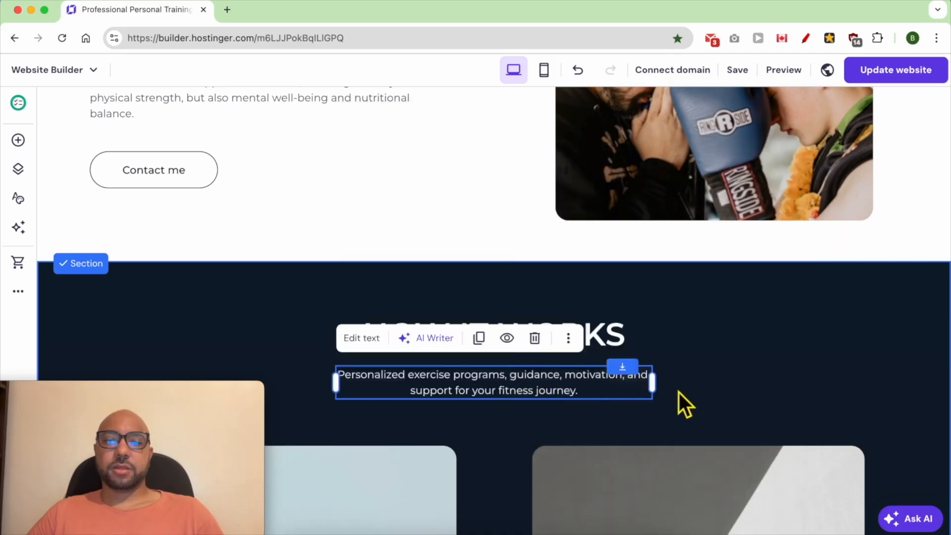
left_click(788, 355)
scroll(759, 420, "down", 6)
scroll(759, 420, "down", 15)
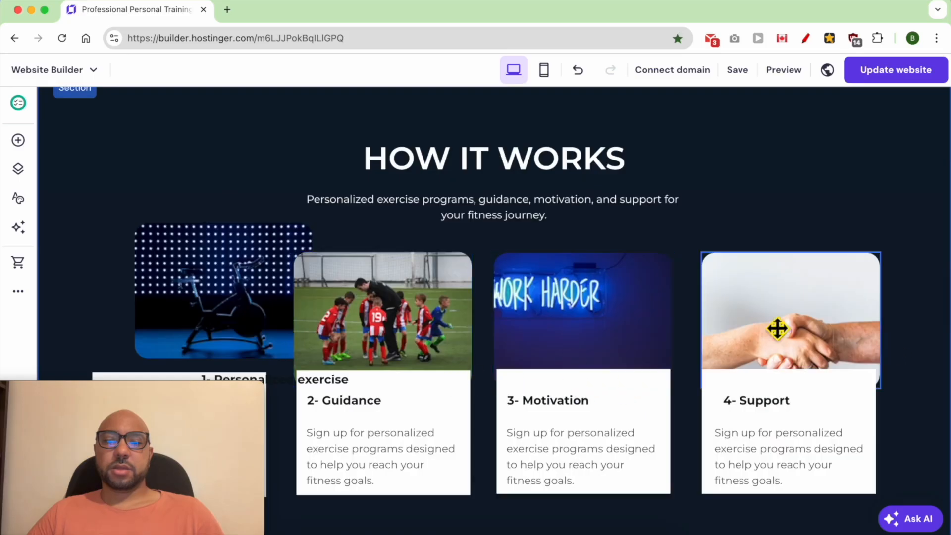
Step: Remove the old four-card HOW IT WORKS section, leaving the new navy section in its place
left_click(278, 310)
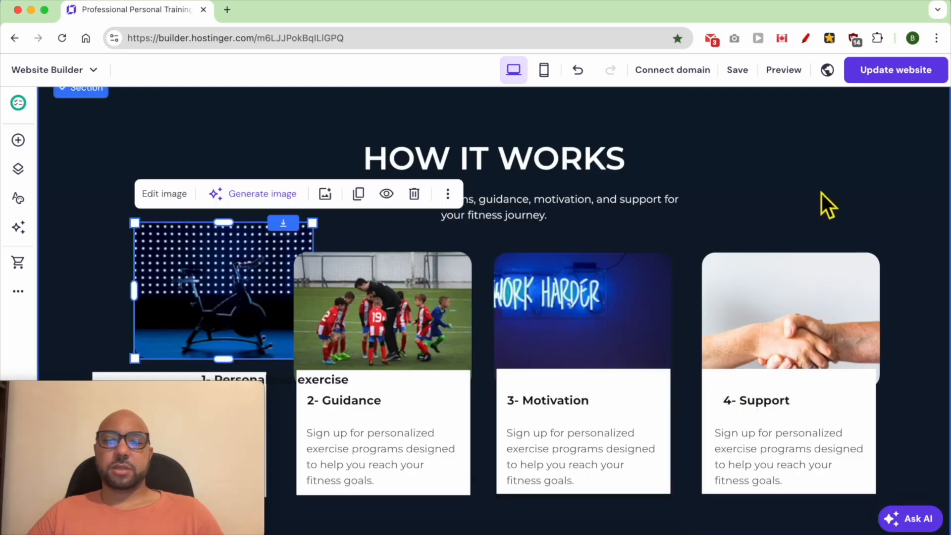
left_click(838, 176)
scroll(891, 272, "up", 4)
left_click(924, 319)
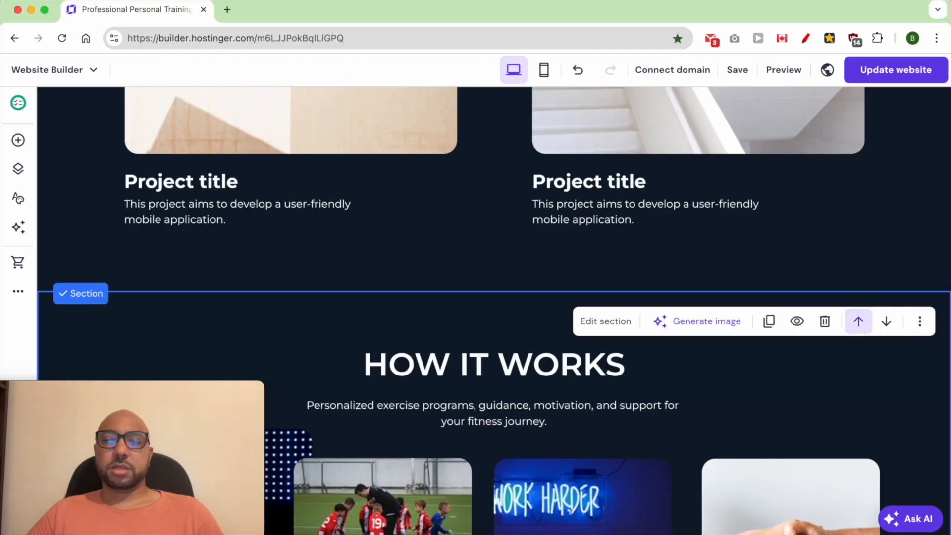
left_click(920, 322)
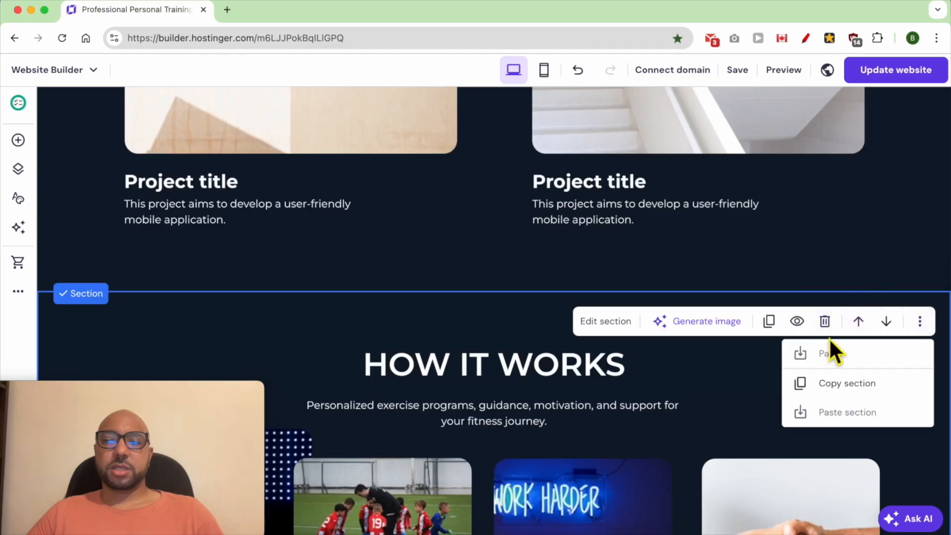
left_click(826, 321)
scroll(688, 345, "up", 6)
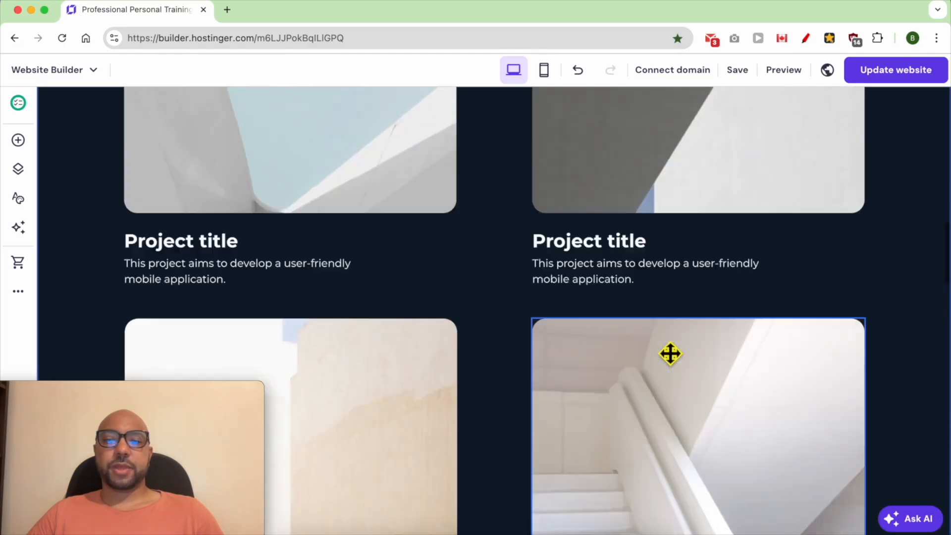
scroll(325, 325, "down", 3)
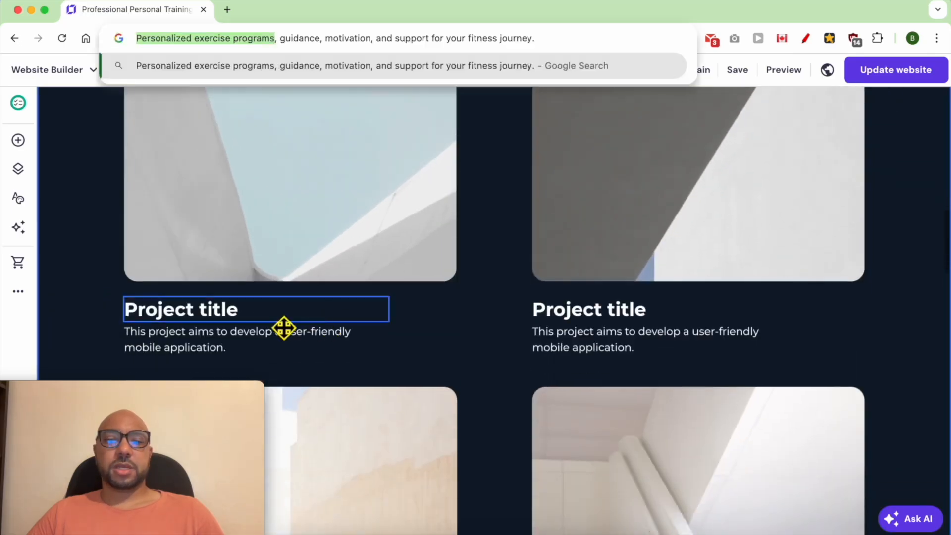
double_click(217, 321)
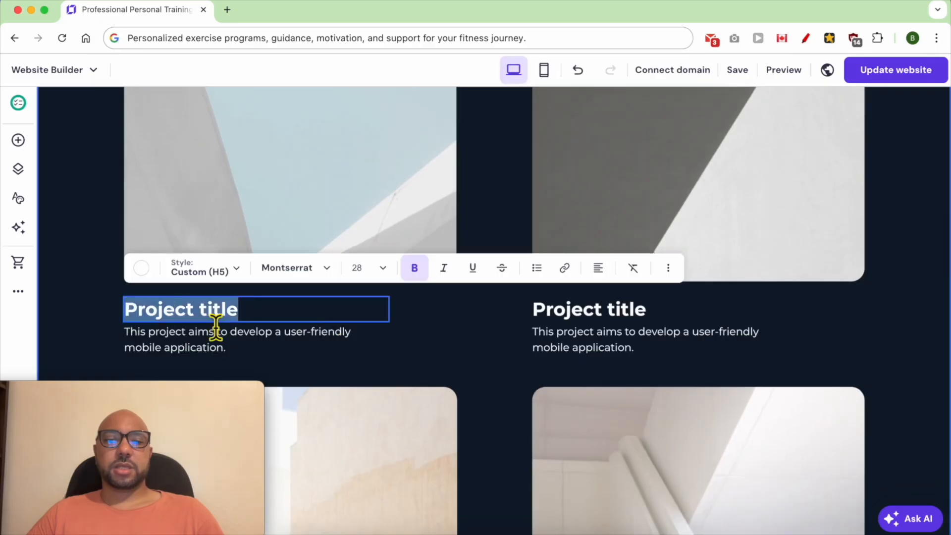
Step: Paste 'Personalized exercise programs' as the first card's title and move on to the next card title
key("super+v")
left_click(280, 45)
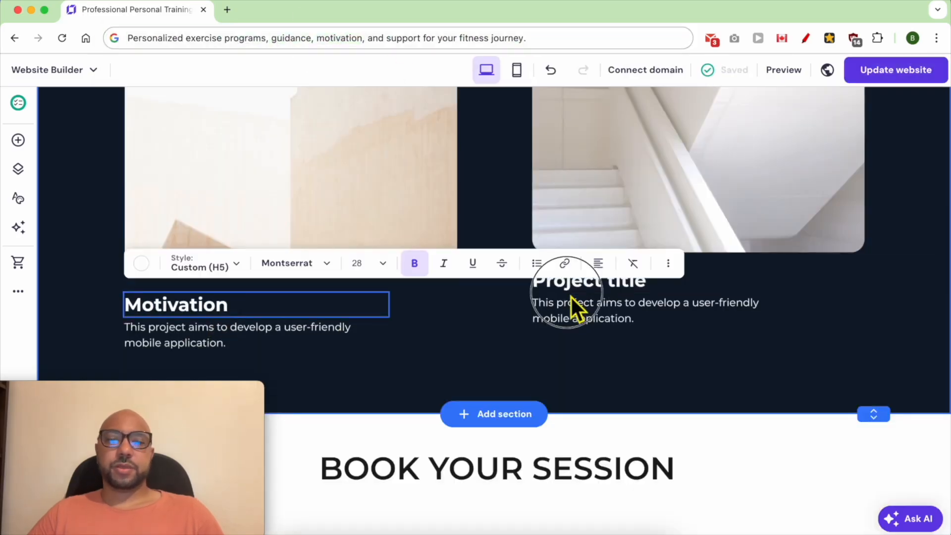
scroll(570, 312, "up", 5)
left_click(432, 332)
Step: Replace the first card's placeholder image with a fitness photo, then switch to the mobile preview
left_click(361, 206)
left_click(154, 117)
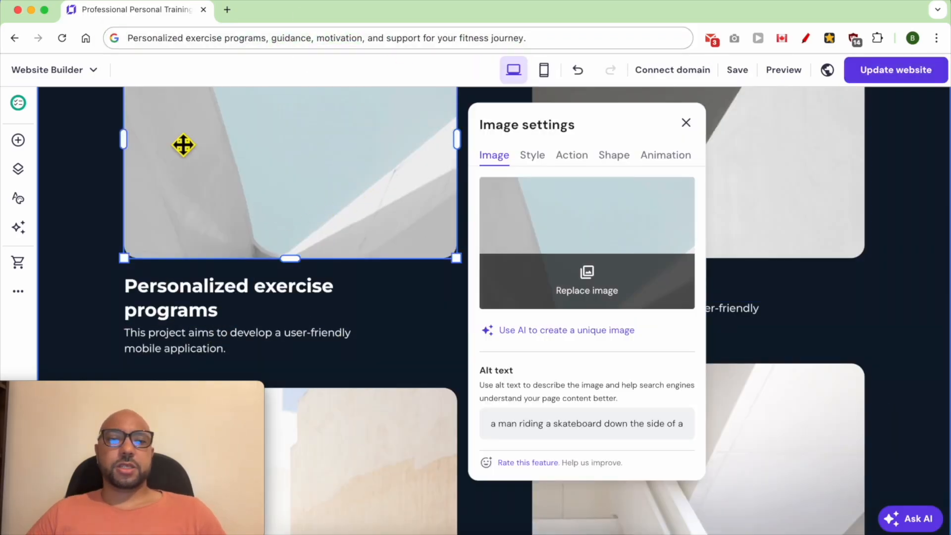
left_click(605, 288)
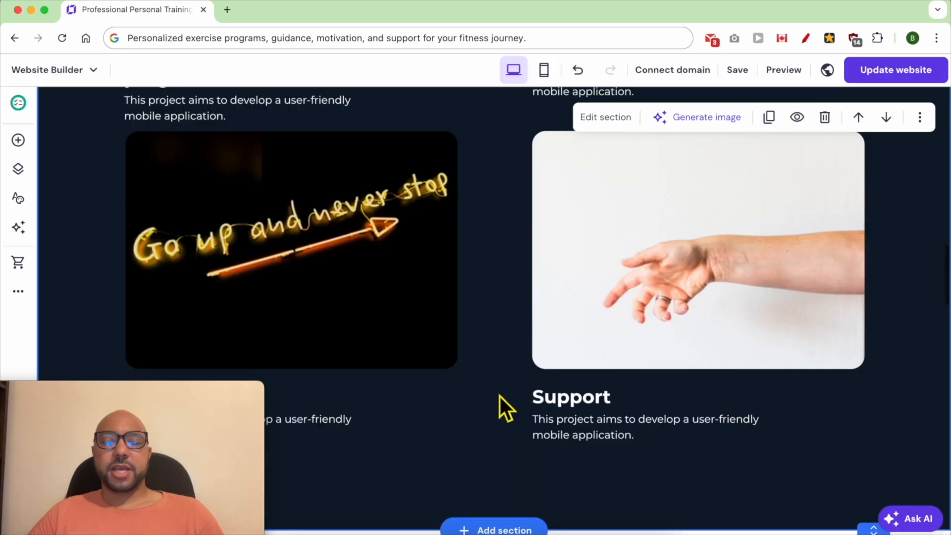
scroll(500, 396, "up", 10)
scroll(595, 373, "down", 5)
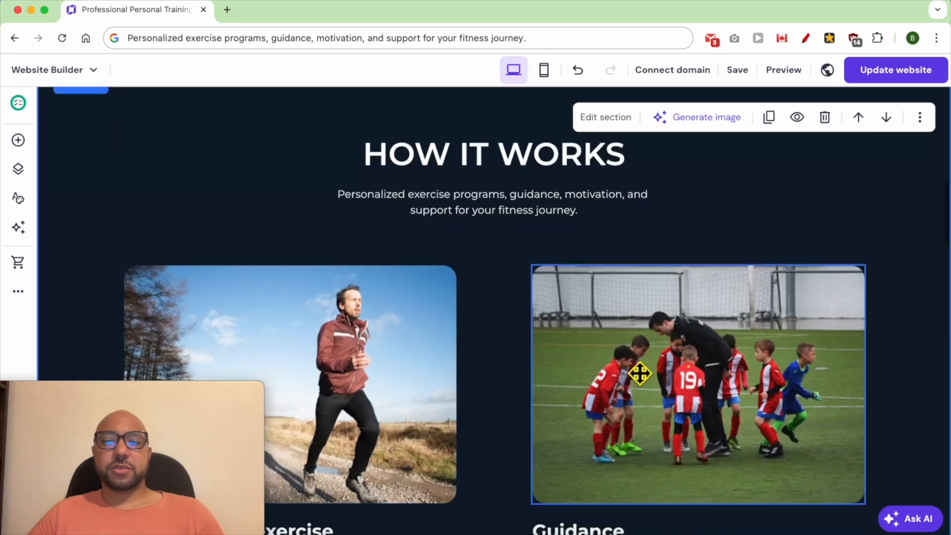
left_click(546, 74)
Step: In the mobile layout, nudge the BOOK YOUR SESSION heading slightly lower
scroll(670, 271, "up", 3)
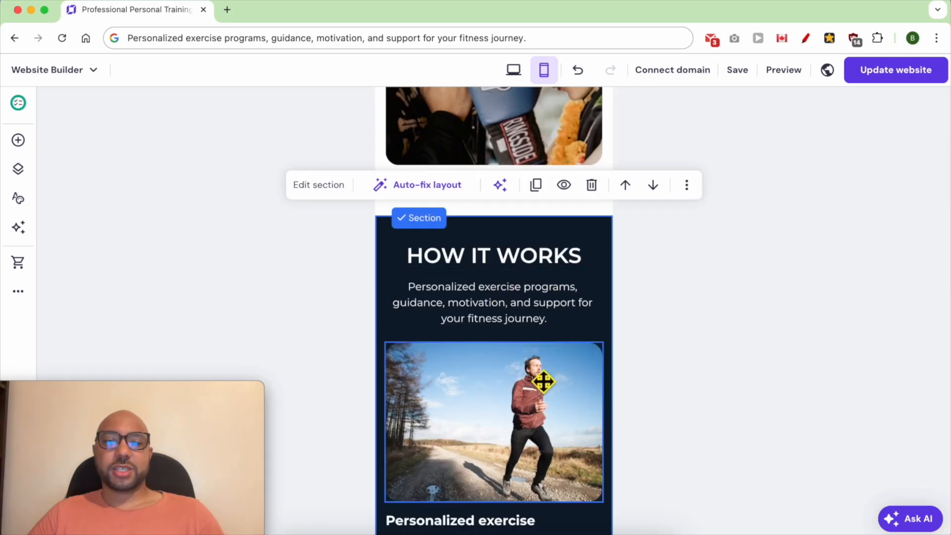
scroll(552, 386, "down", 2)
scroll(553, 369, "down", 12)
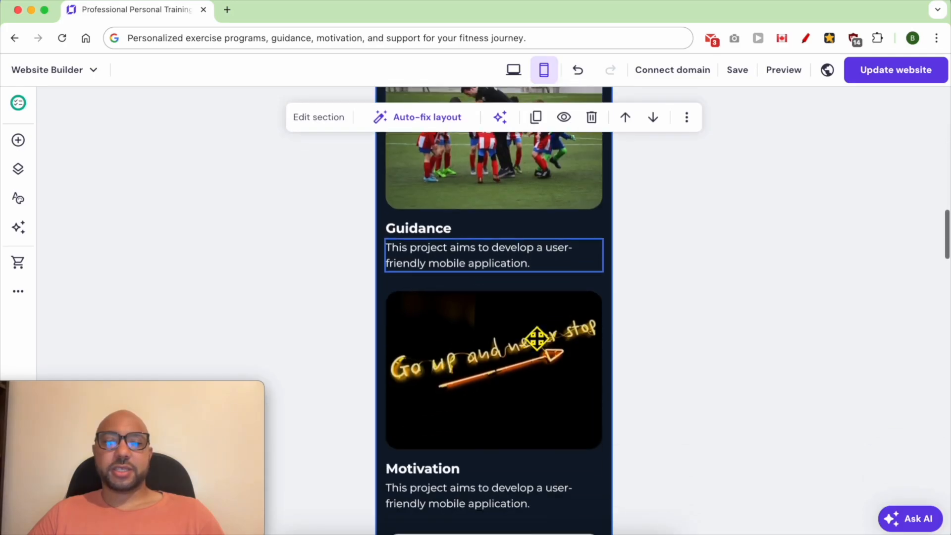
scroll(537, 338, "down", 10)
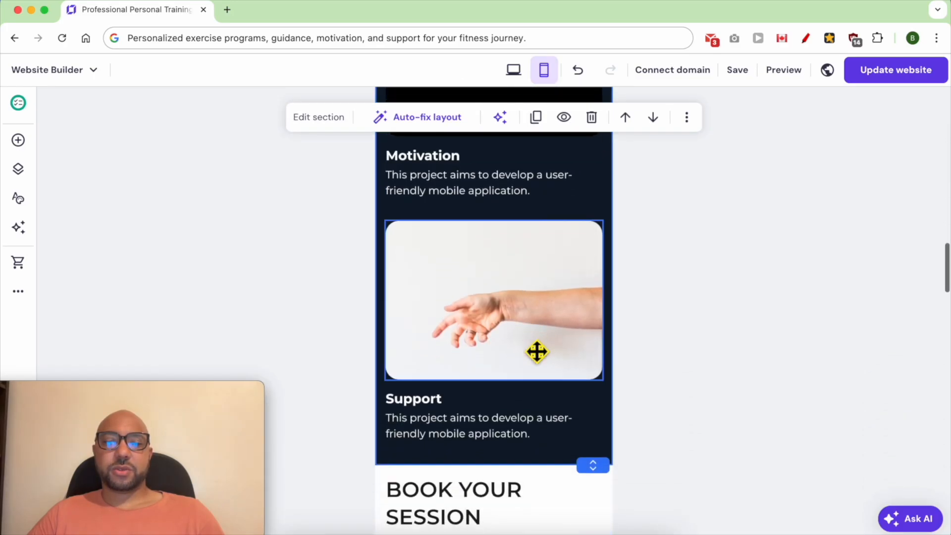
mouse_move(512, 364)
left_mouse_down()
mouse_move(589, 376)
mouse_move(504, 380)
mouse_move(518, 380)
left_mouse_up()
Step: Shorten the contact section above the footer by dragging its bottom edge up
scroll(529, 396, "down", 13)
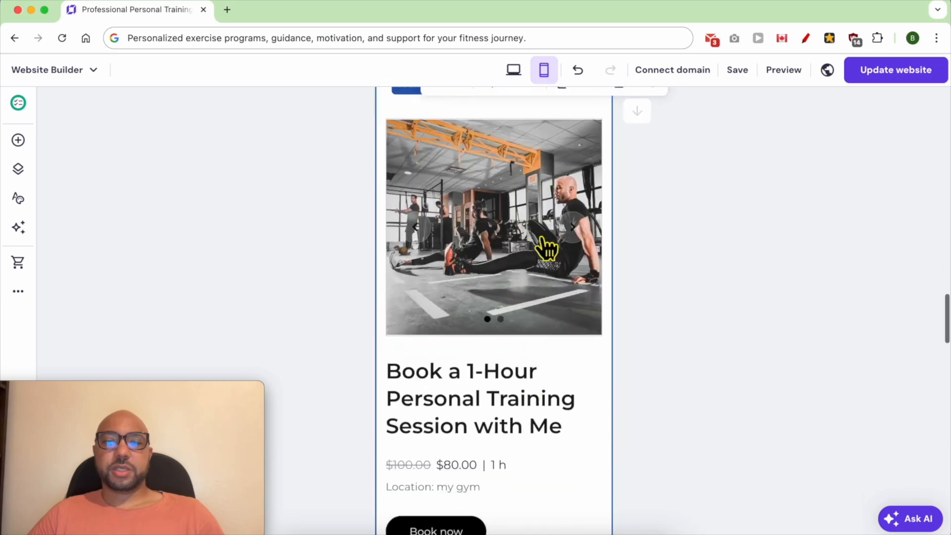
scroll(492, 406, "down", 5)
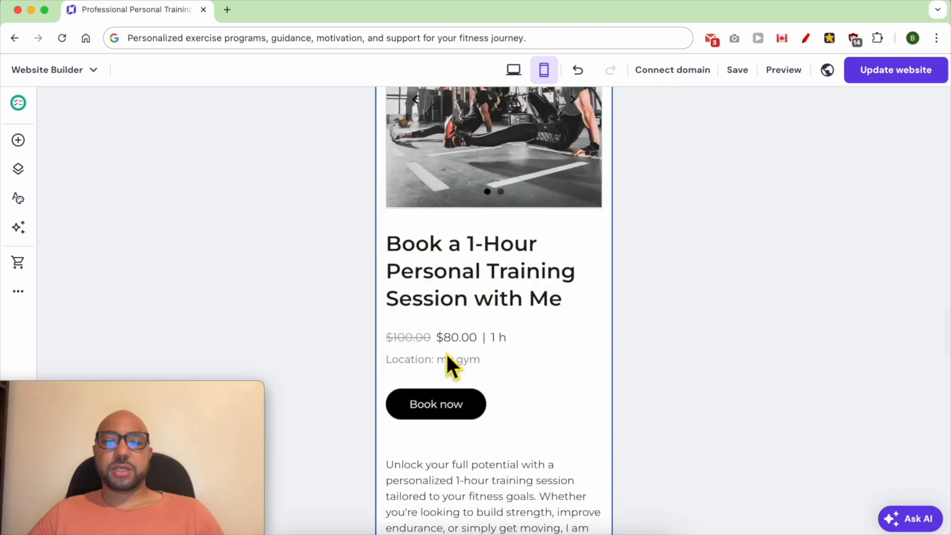
scroll(469, 411, "down", 8)
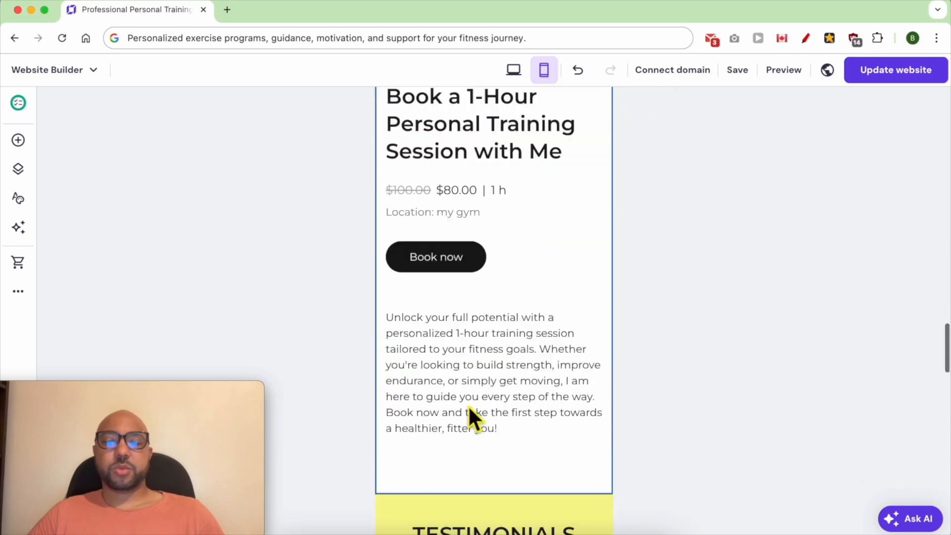
scroll(477, 380, "down", 11)
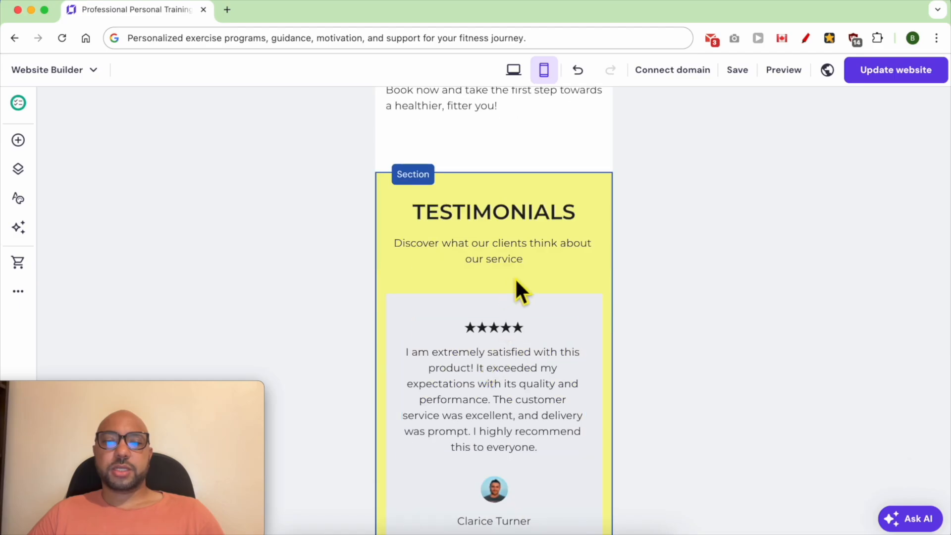
scroll(556, 319, "down", 20)
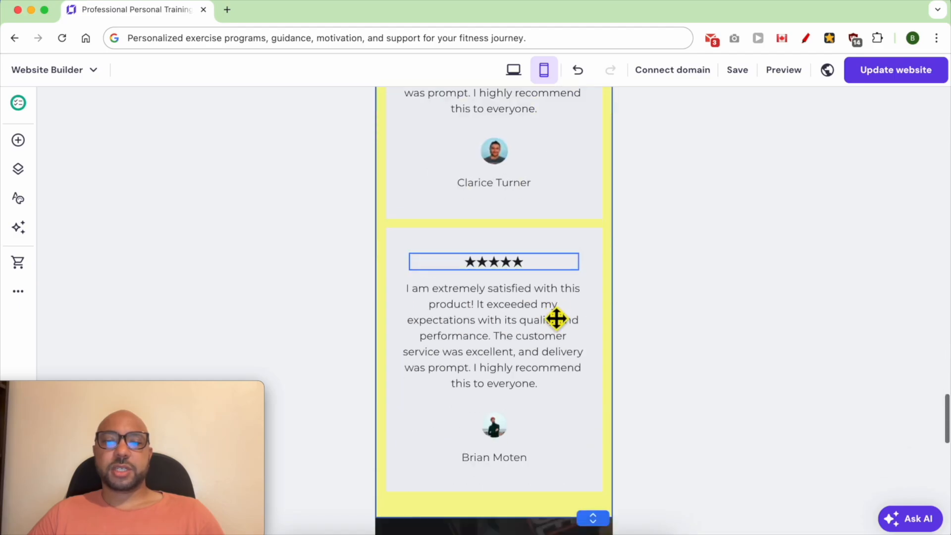
scroll(556, 318, "down", 6)
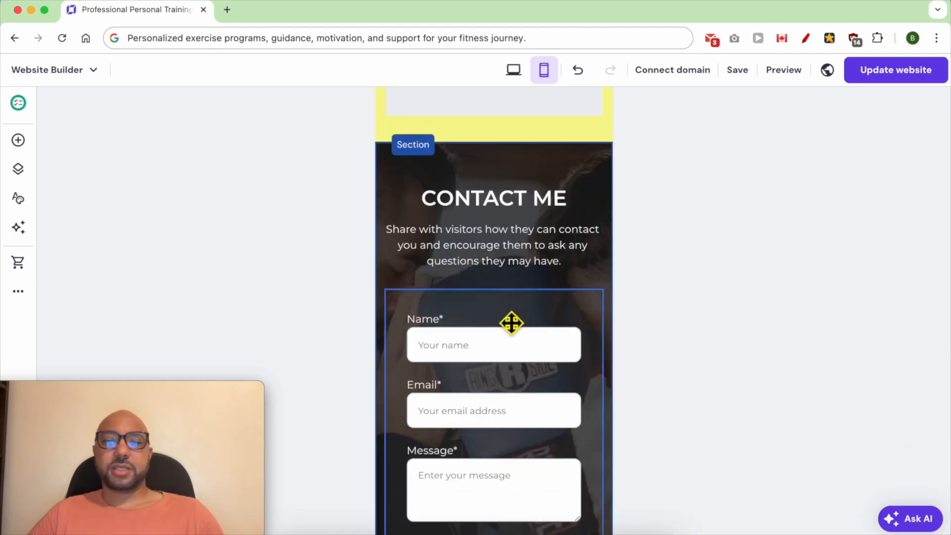
scroll(525, 324, "down", 8)
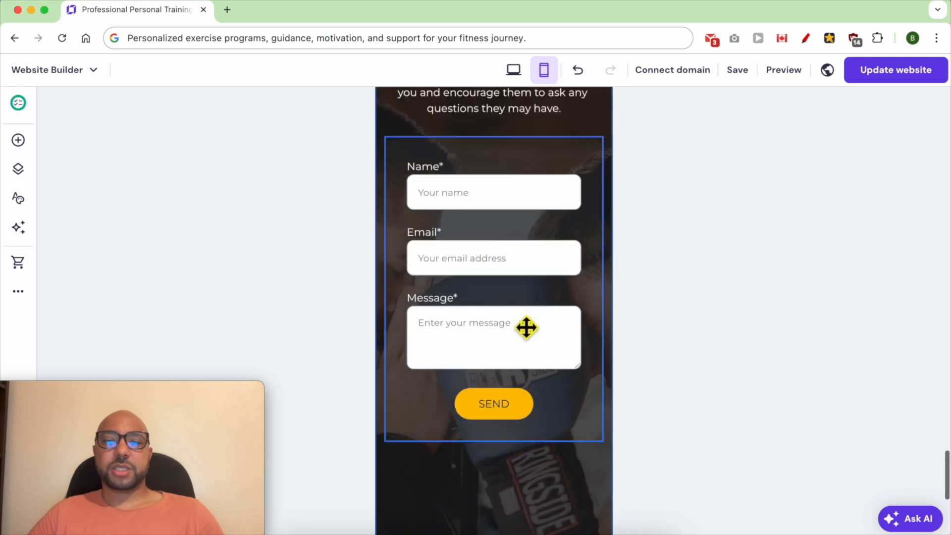
scroll(527, 327, "down", 9)
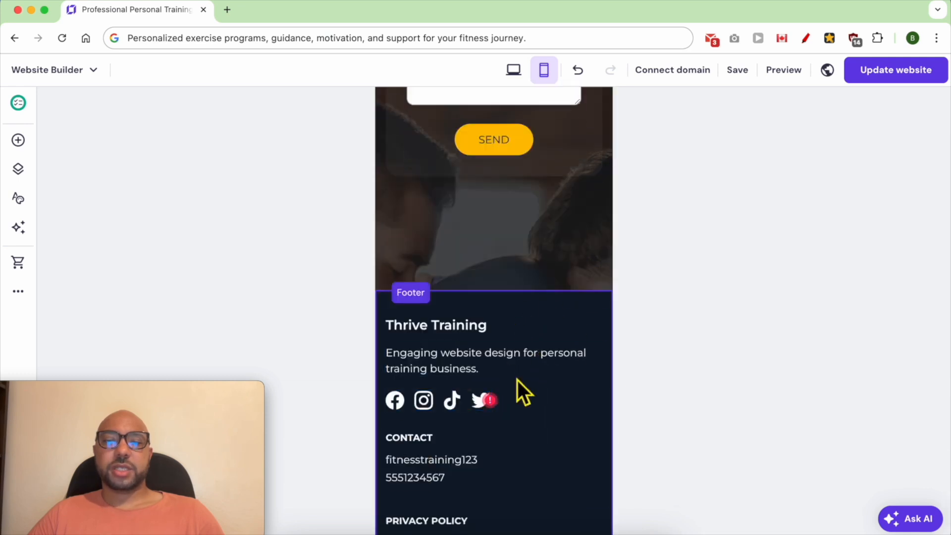
left_click_drag(591, 290, 591, 190)
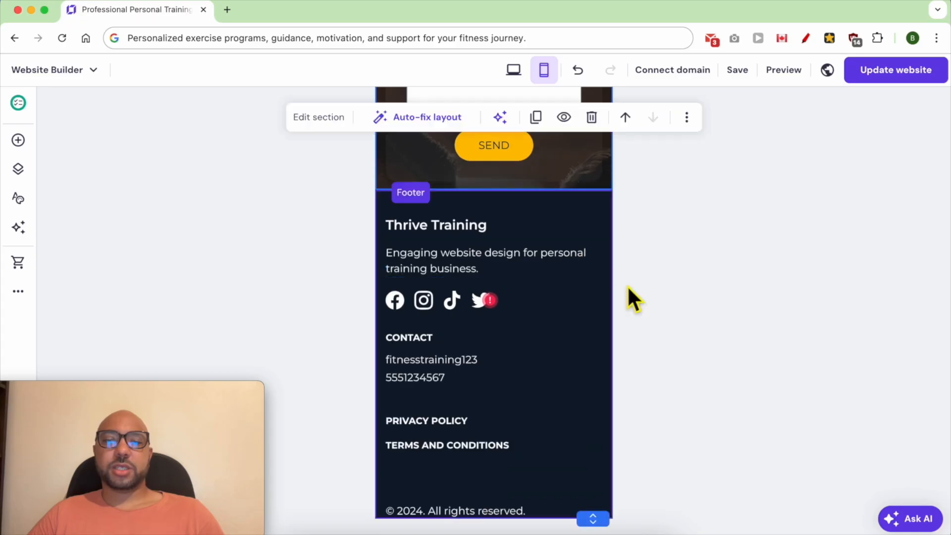
scroll(525, 312, "up", 20)
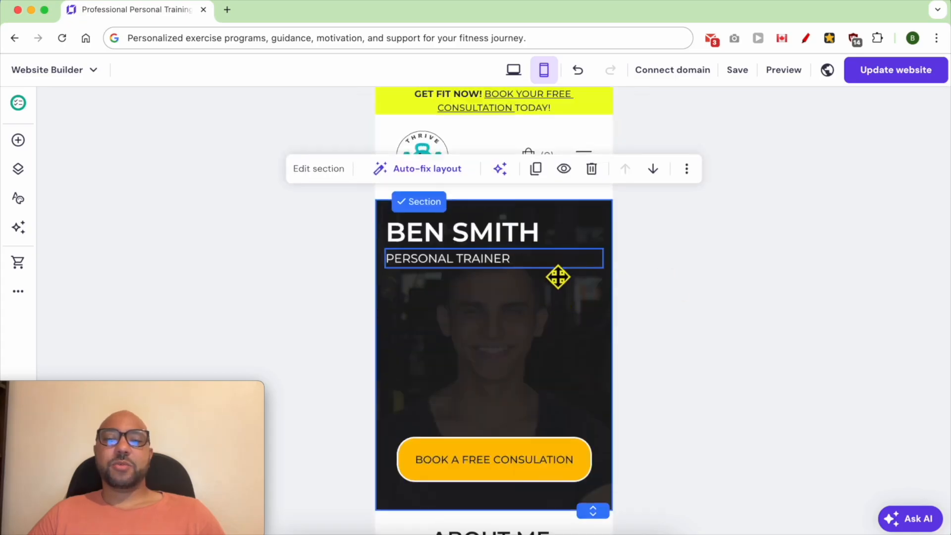
scroll(558, 277, "down", 9)
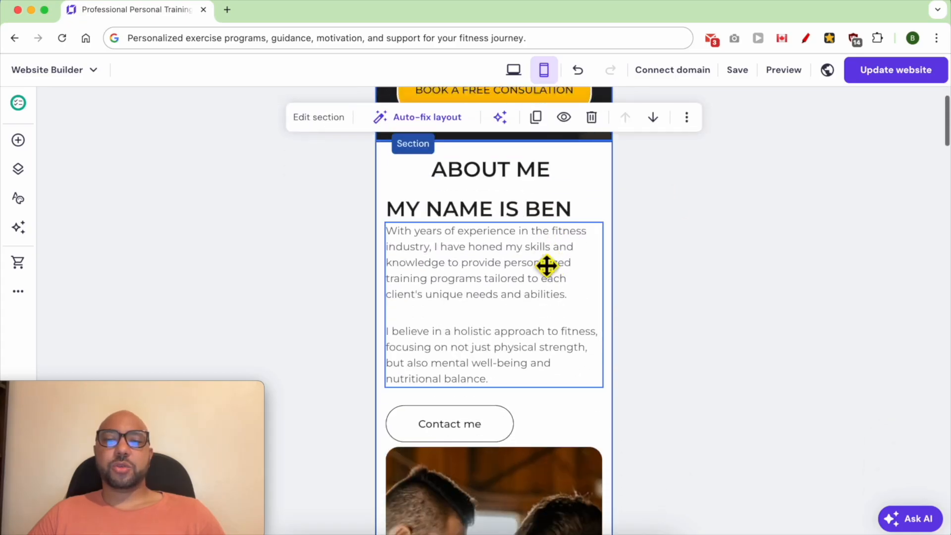
scroll(546, 267, "down", 7)
scroll(674, 282, "up", 20)
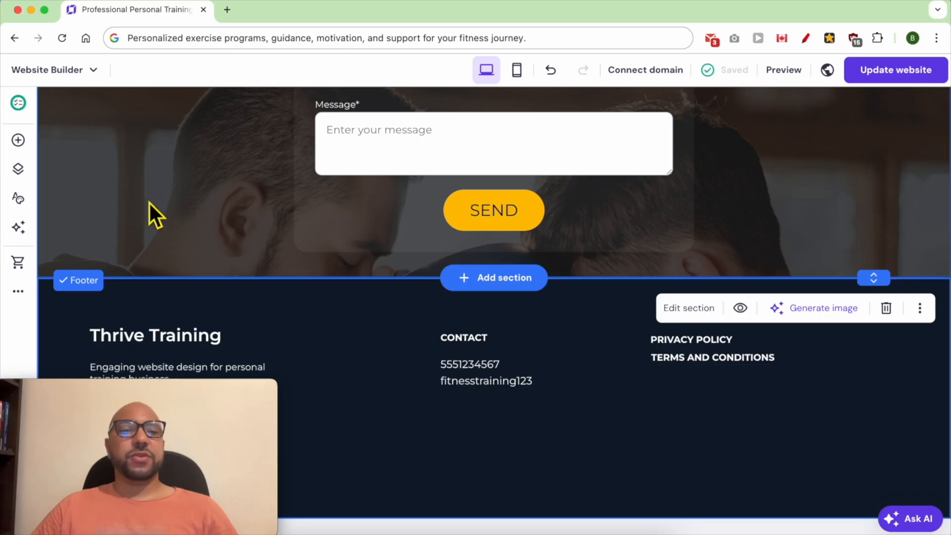
Step: Start a new page from the Privacy policy template in the site pages list
left_click(20, 170)
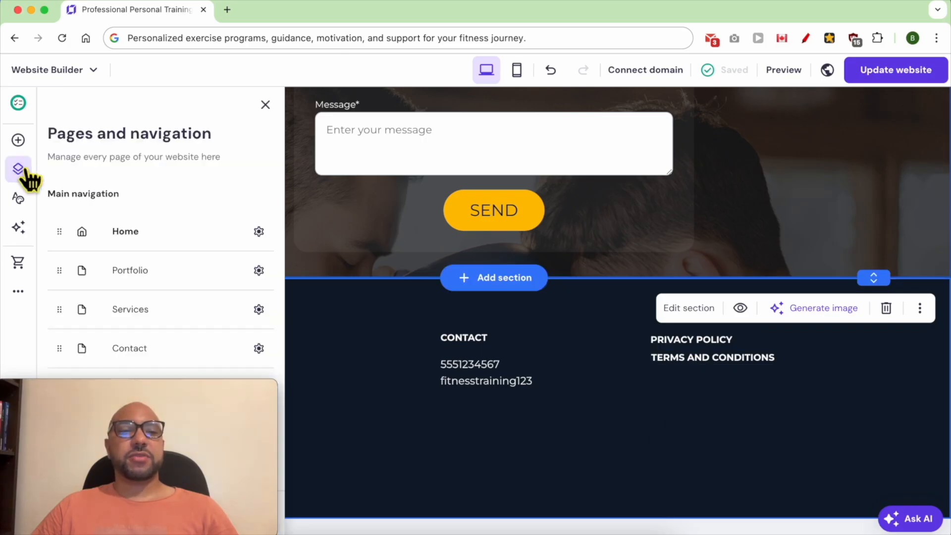
left_click_drag(163, 384, 431, 384)
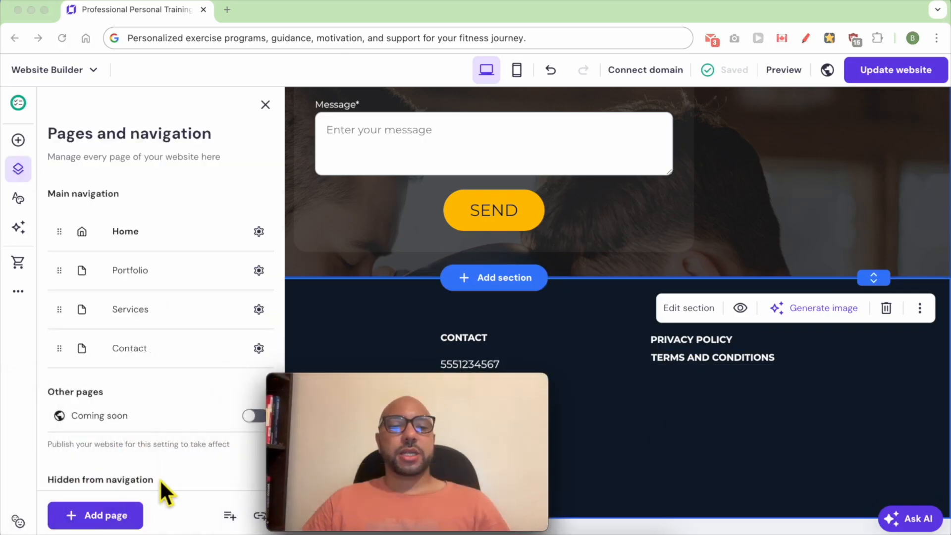
left_click(128, 516)
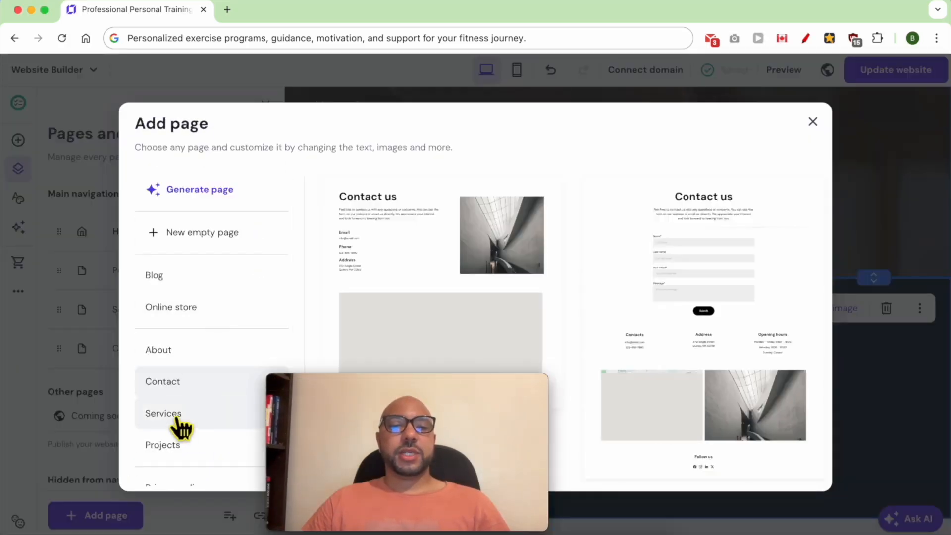
scroll(180, 428, "down", 3)
left_click(201, 418)
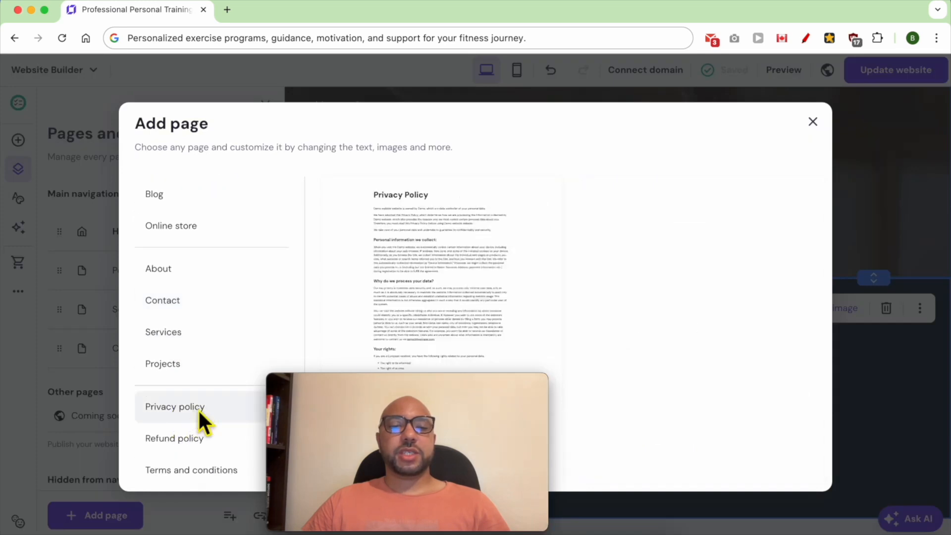
left_click(442, 250)
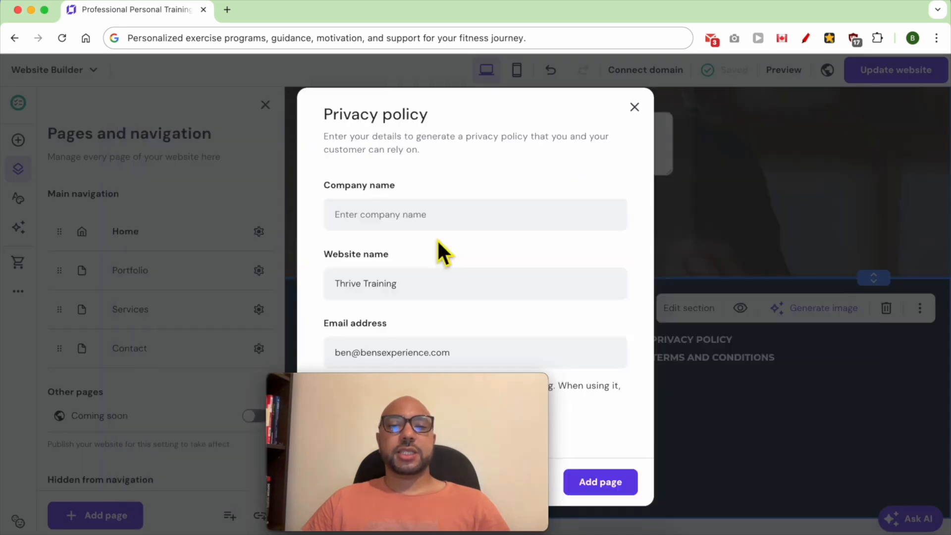
Step: Enter Thrive Training LLC as the company name and create the Privacy policy page
left_click(442, 227)
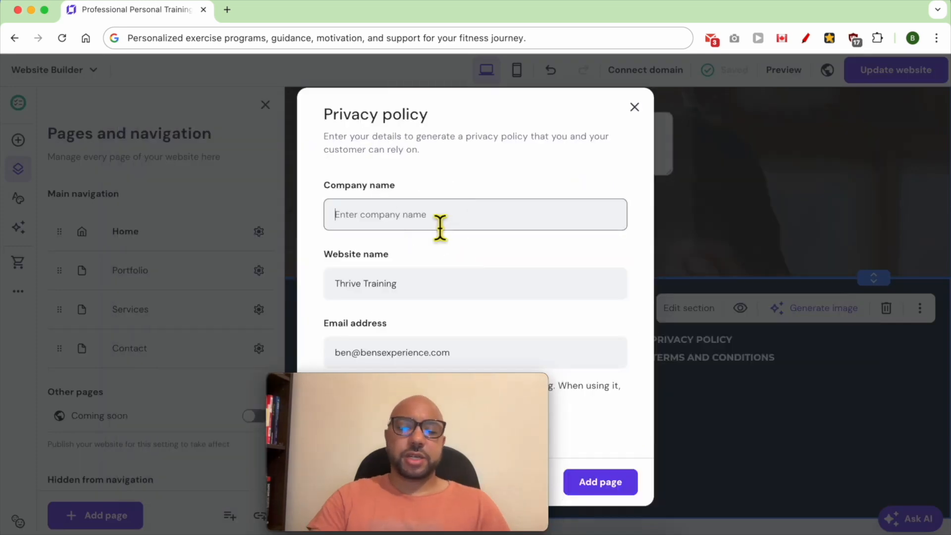
type("Thrive Training LLC")
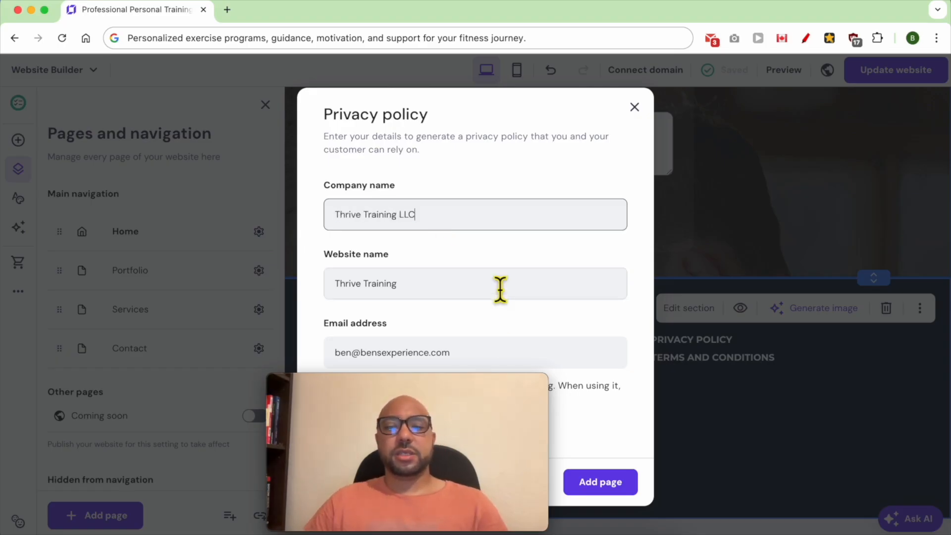
key("super+a")
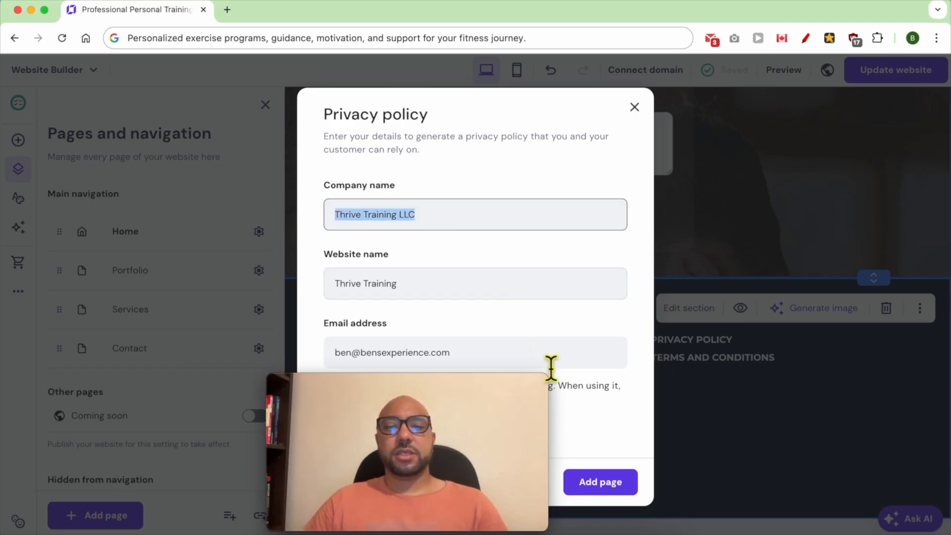
left_click(612, 488)
left_click(615, 365)
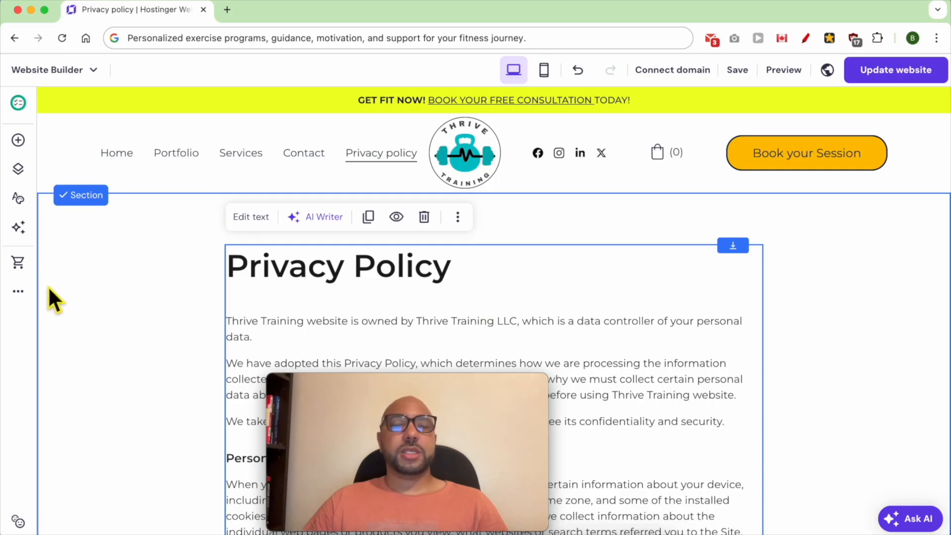
Step: Add a Terms and conditions page from its template with company name 'Thrive Training LLC'
left_click(20, 171)
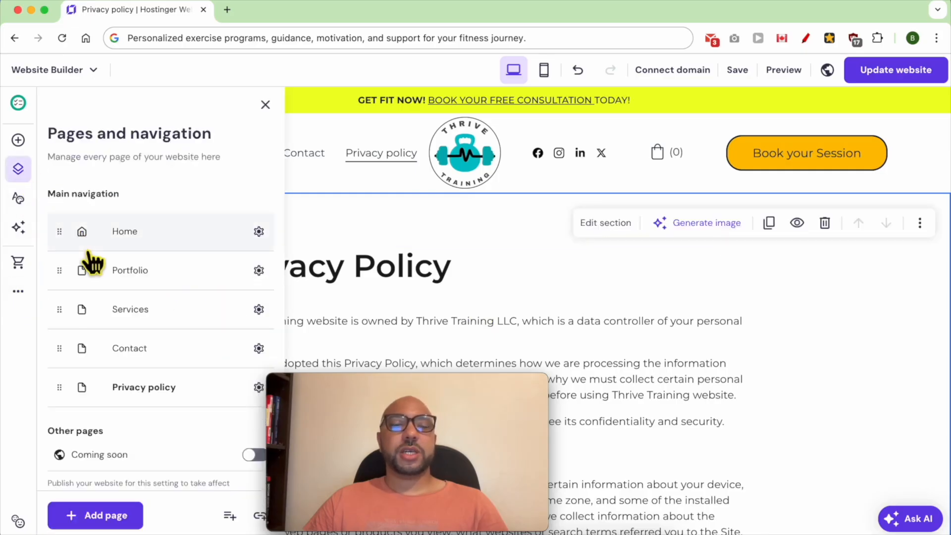
left_click(95, 516)
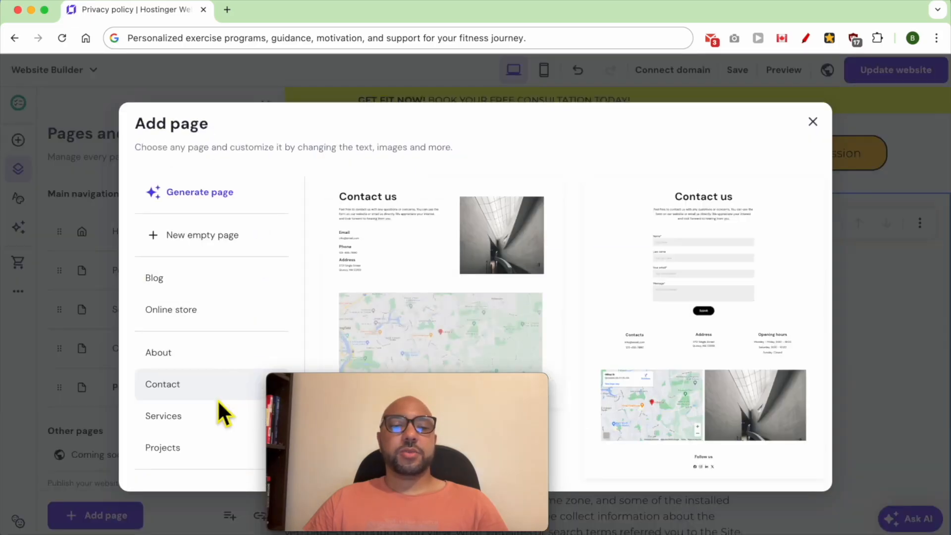
scroll(193, 448, "down", 3)
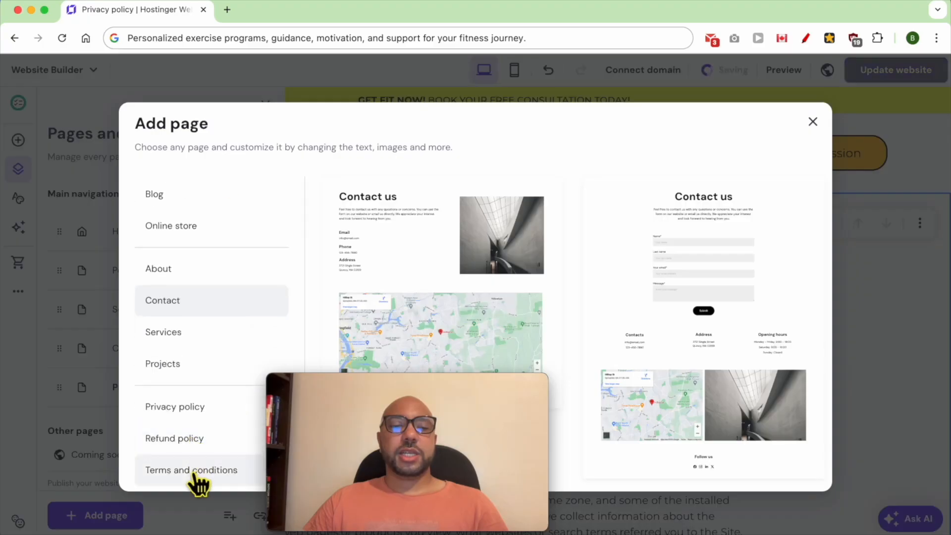
left_click(195, 473)
left_click(416, 221)
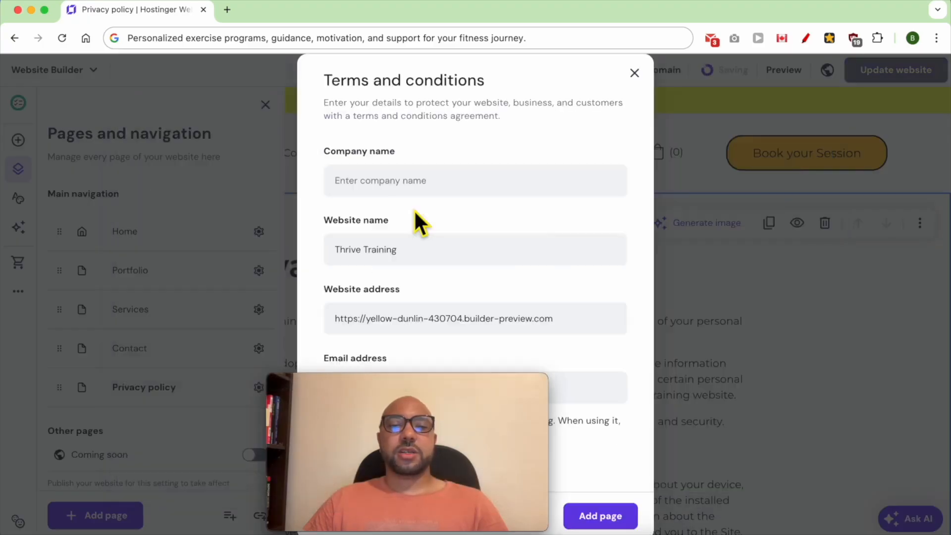
left_click(422, 189)
type("Thrive Training LLC")
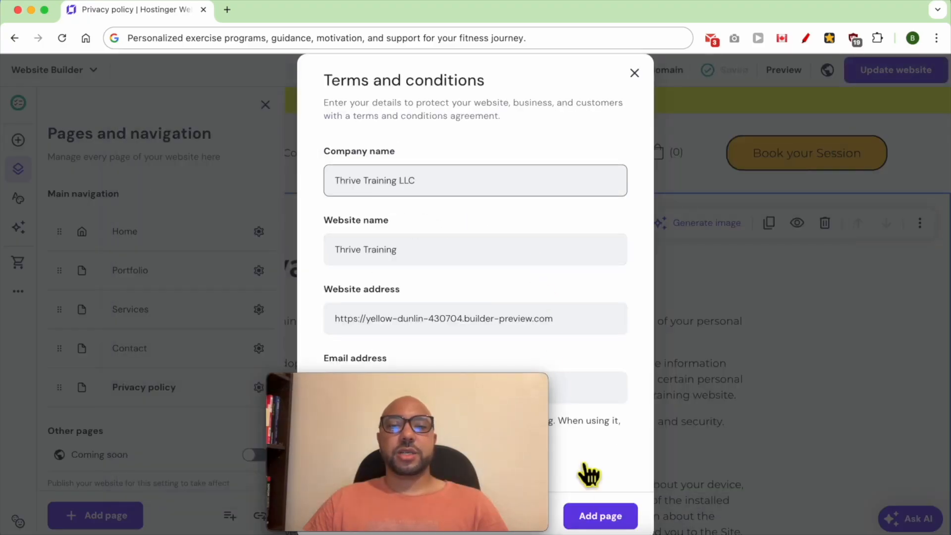
left_click(612, 518)
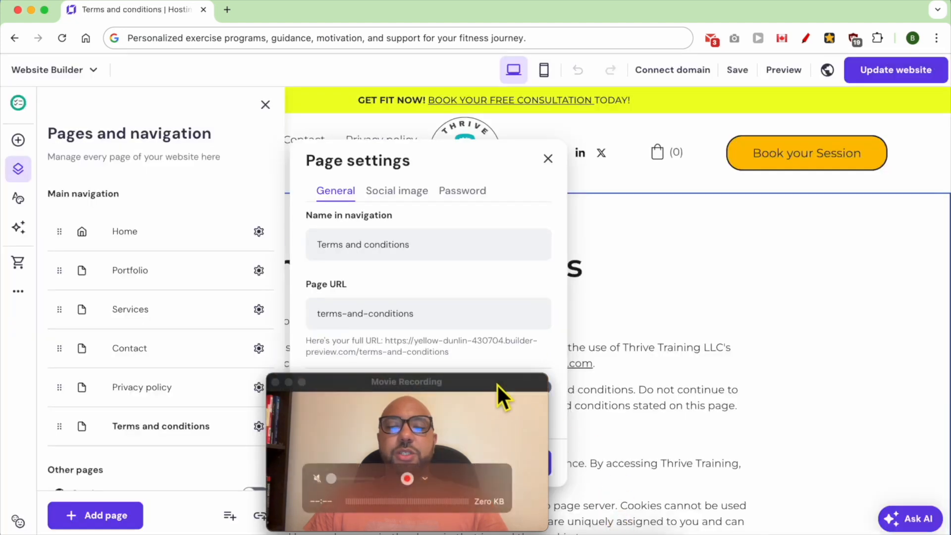
left_click_drag(660, 391, 877, 393)
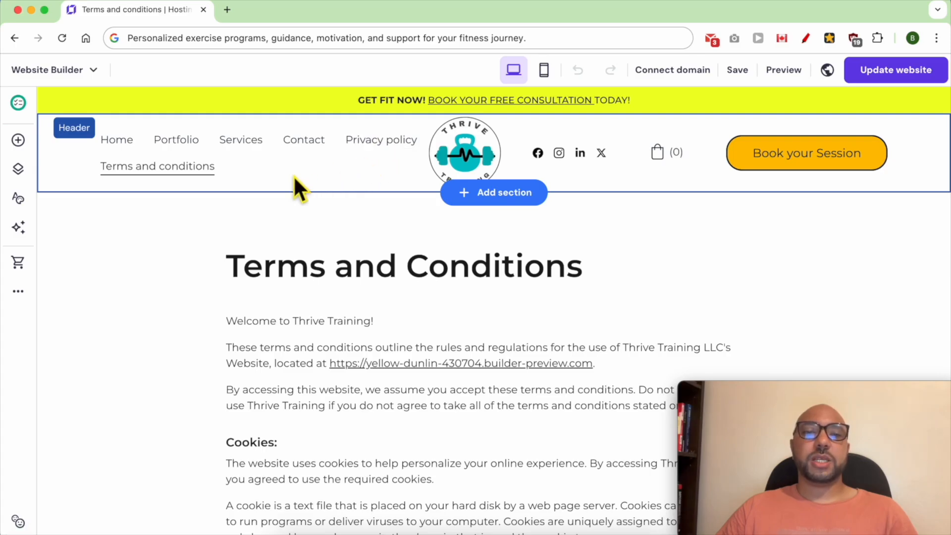
Step: Move Terms and conditions and Privacy policy under Hidden from navigation and close the pages panel
left_click(20, 170)
scroll(179, 429, "down", 2)
scroll(180, 429, "down", 3)
left_click_drag(67, 223, 71, 451)
triple_click(75, 389)
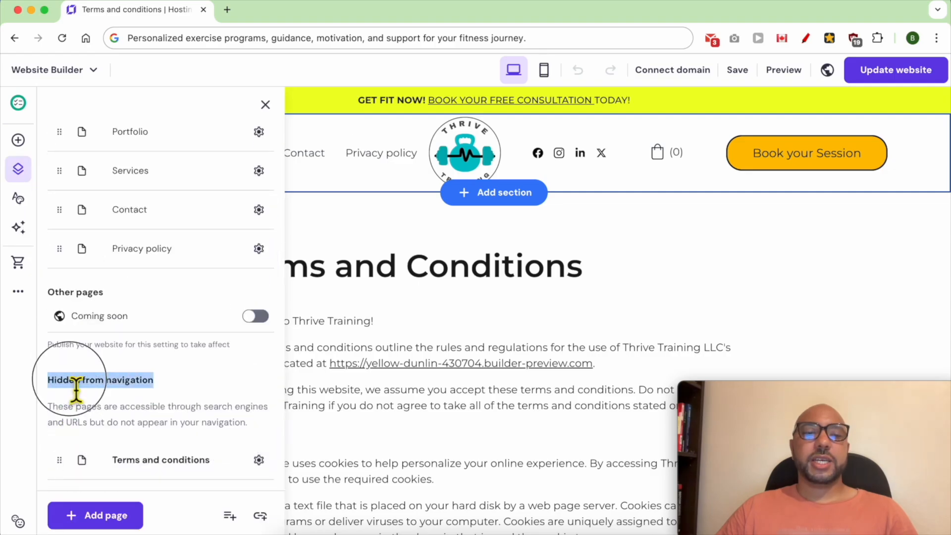
left_click(85, 289)
left_click_drag(71, 260, 65, 468)
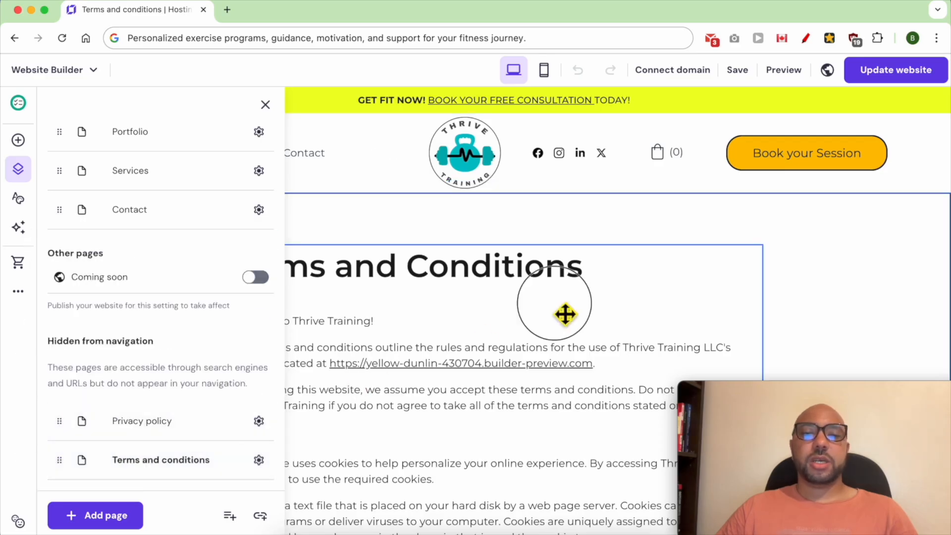
left_click(792, 316)
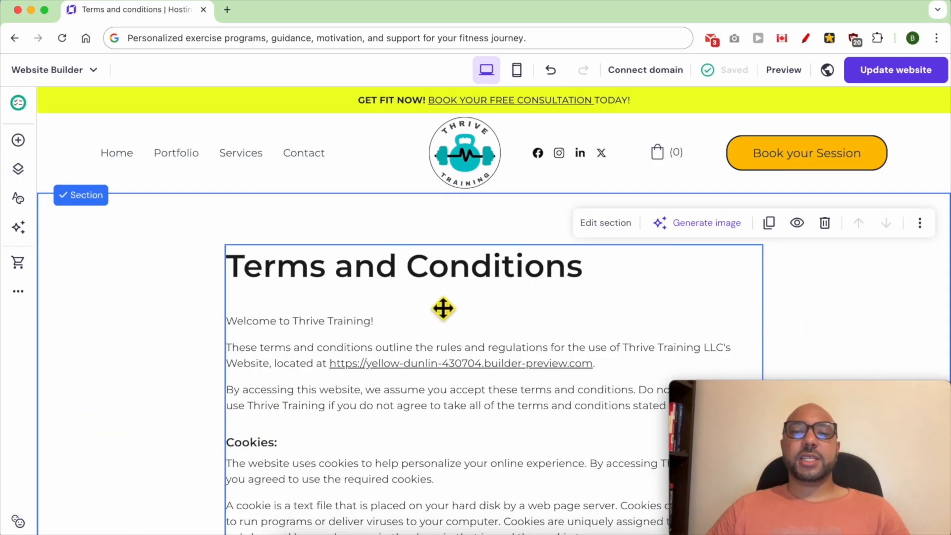
scroll(520, 322, "down", 20)
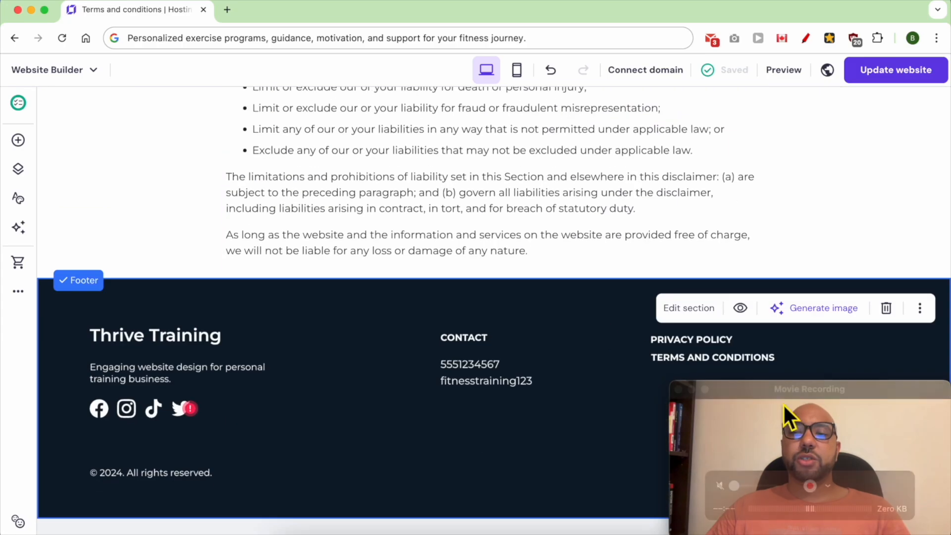
Step: Link the footer PRIVACY POLICY text to the Privacy policy page
left_click(696, 350)
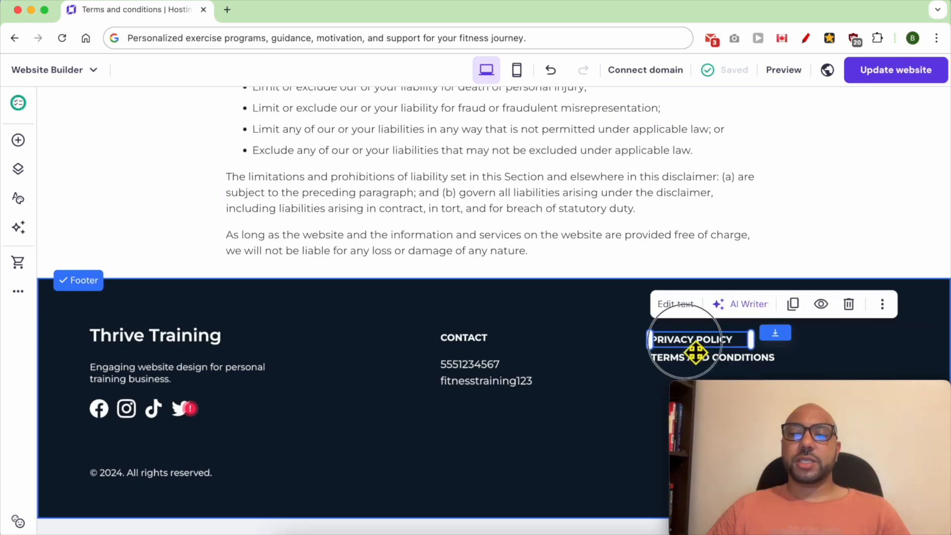
left_click(694, 349)
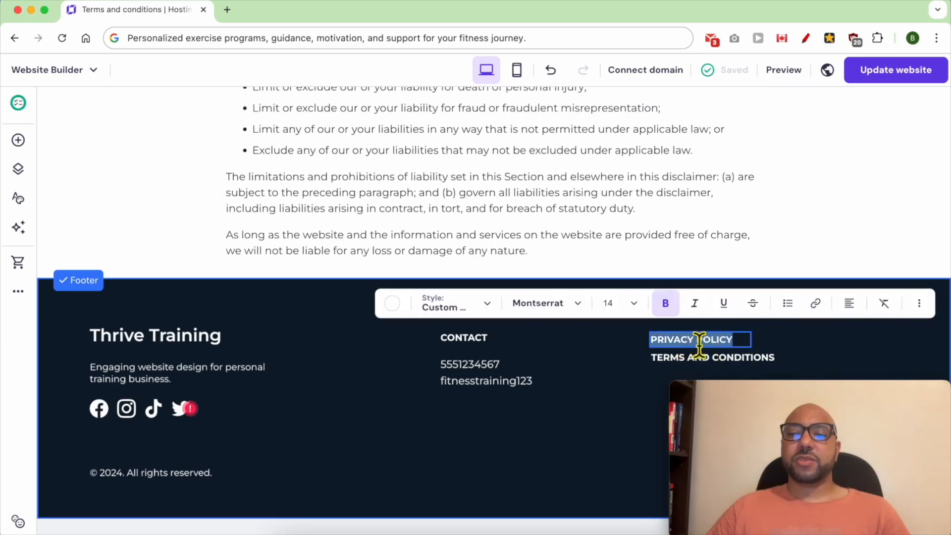
left_click(817, 305)
left_click_drag(706, 406, 165, 376)
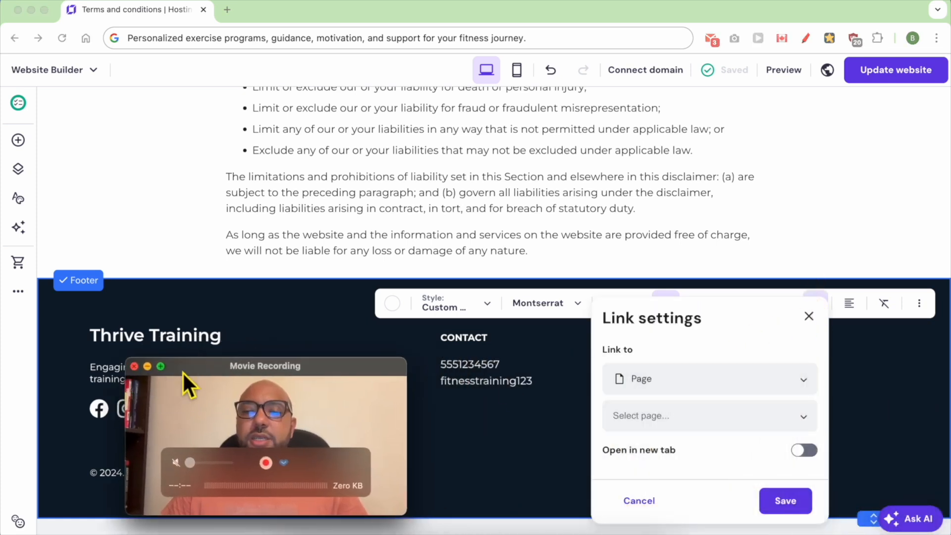
left_click(639, 382)
left_click(662, 411)
left_click(674, 419)
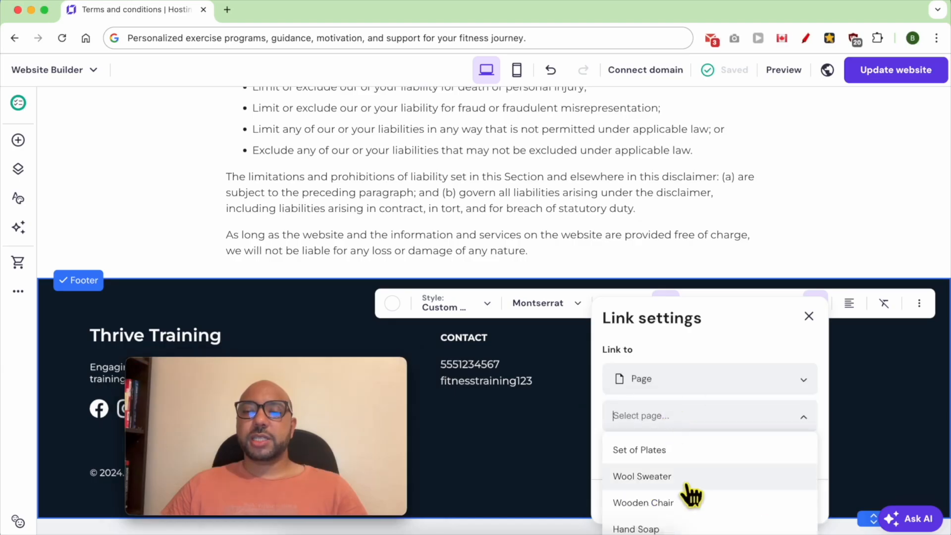
scroll(691, 496, "down", 3)
scroll(546, 422, "down", 5)
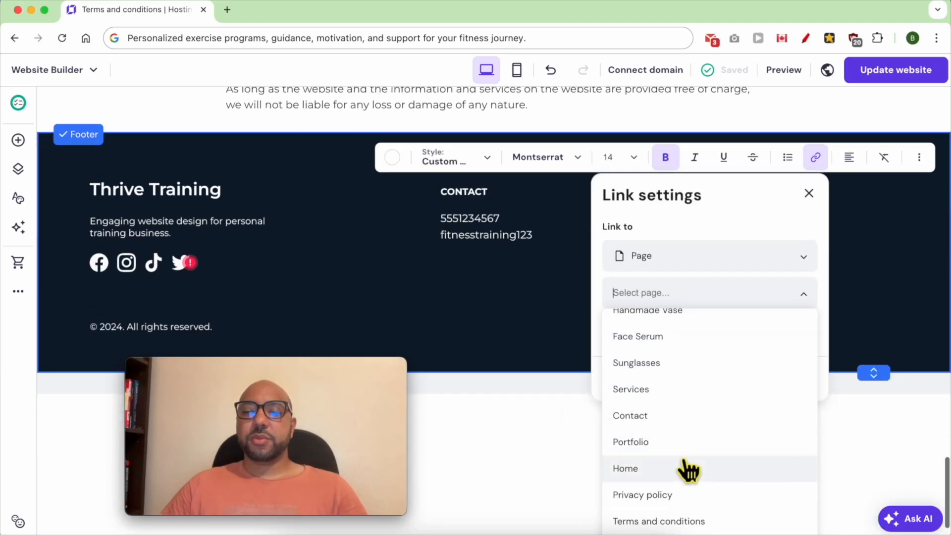
left_click(662, 493)
left_click(787, 502)
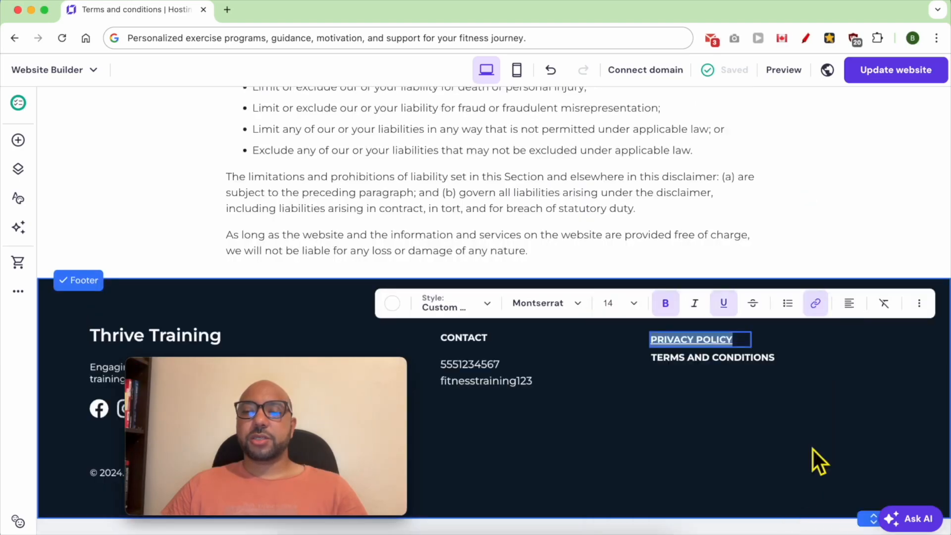
Step: Link the footer TERMS AND CONDITIONS text to its page, then update the website
left_click(711, 367)
left_click(707, 369)
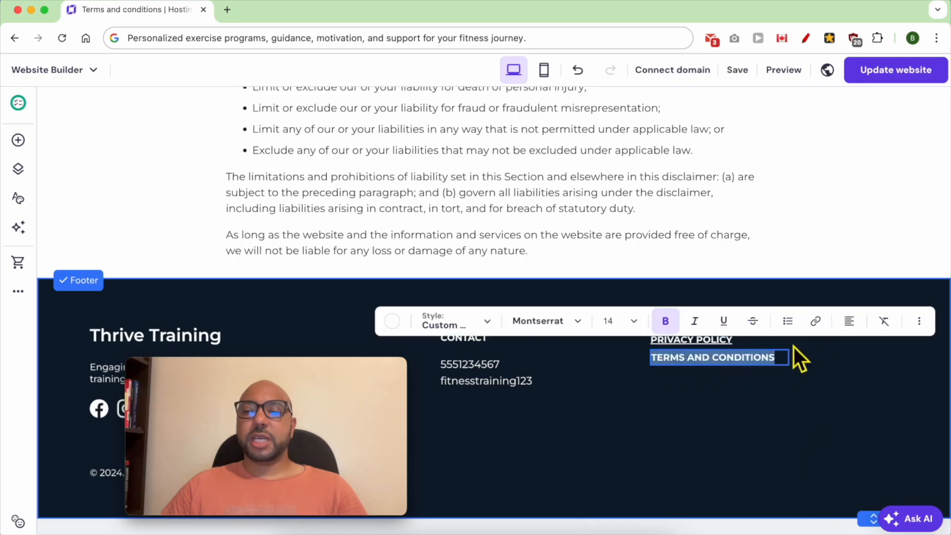
left_click(815, 322)
left_click(680, 223)
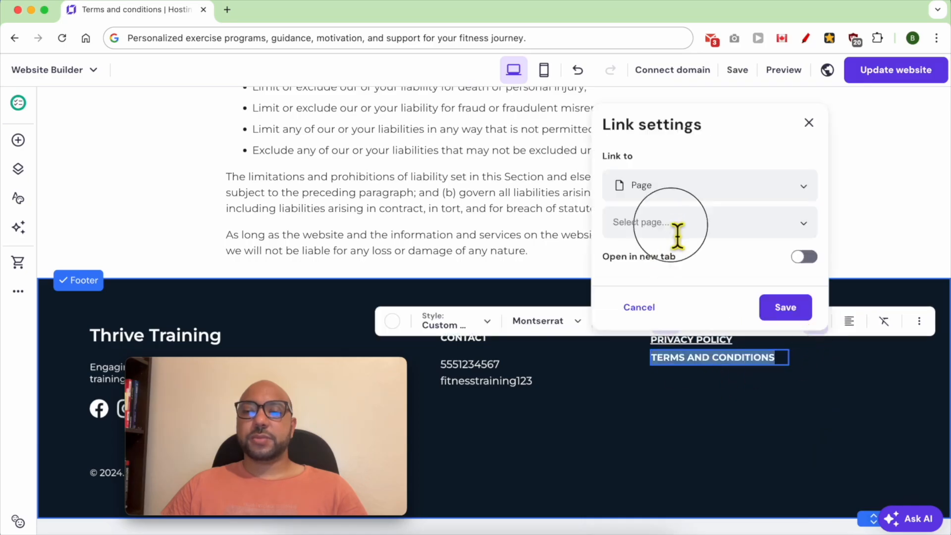
scroll(691, 456, "down", 3)
scroll(693, 463, "down", 2)
left_click(690, 451)
left_click(788, 318)
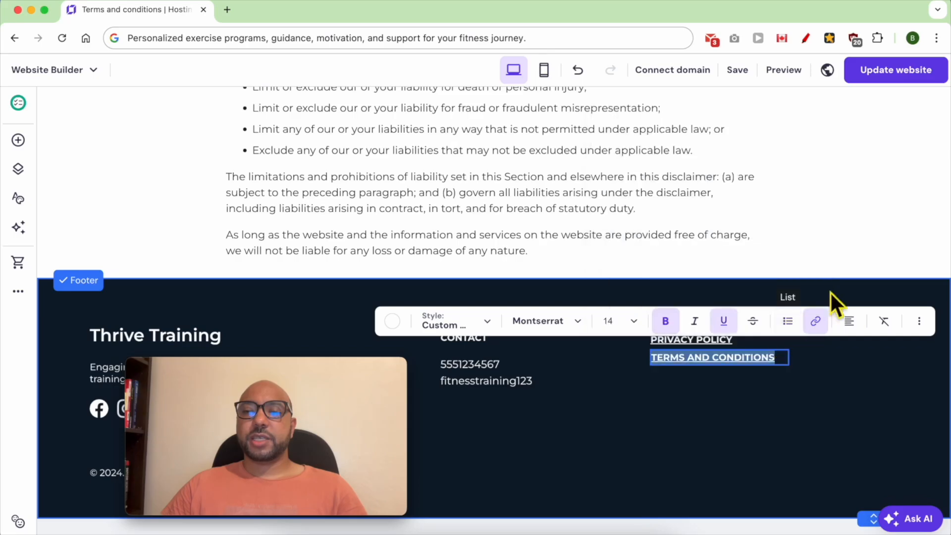
left_click(885, 74)
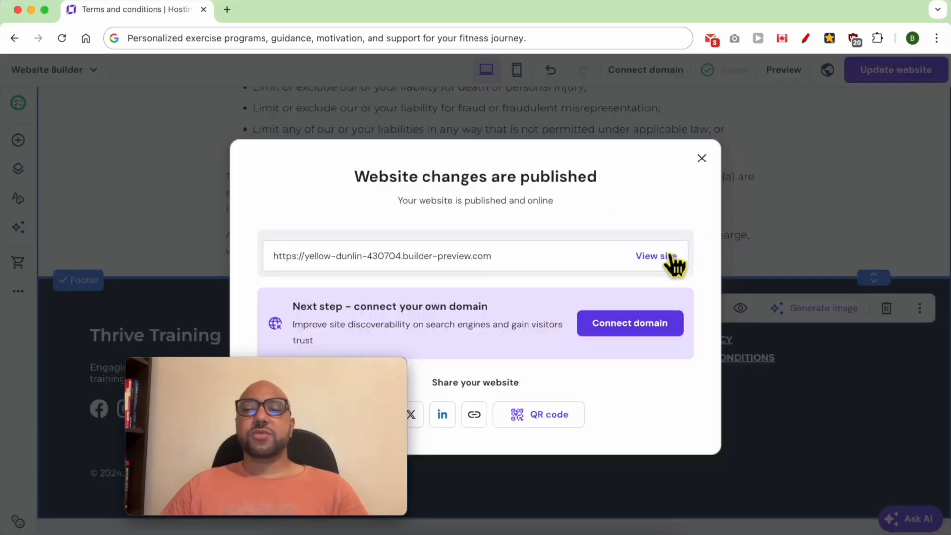
Step: Open the live site and test the footer Privacy Policy and Terms and Conditions links
left_click(673, 257)
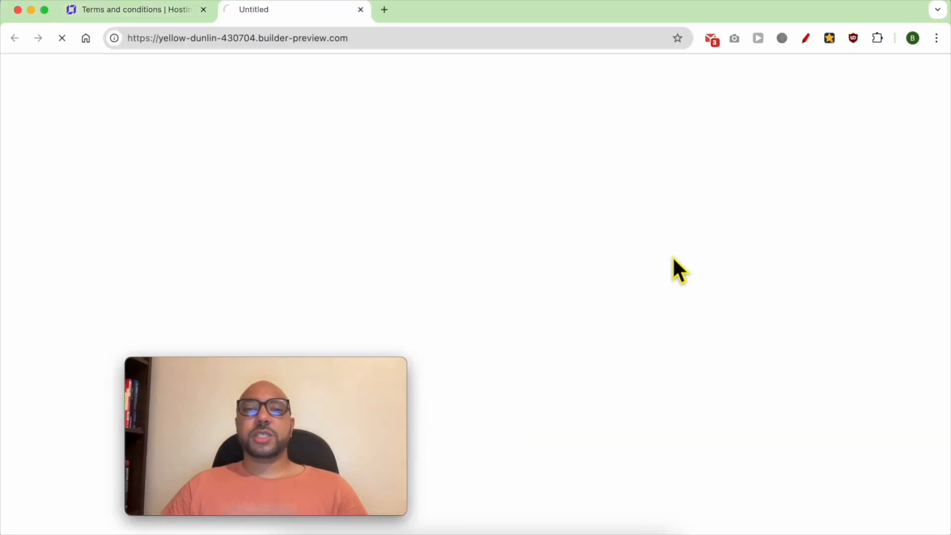
scroll(630, 283, "down", 20)
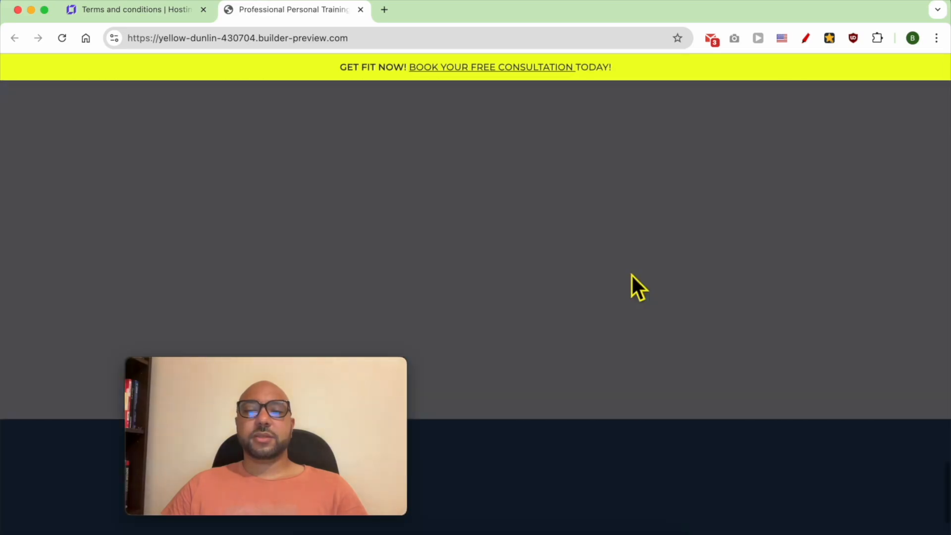
left_click(668, 362)
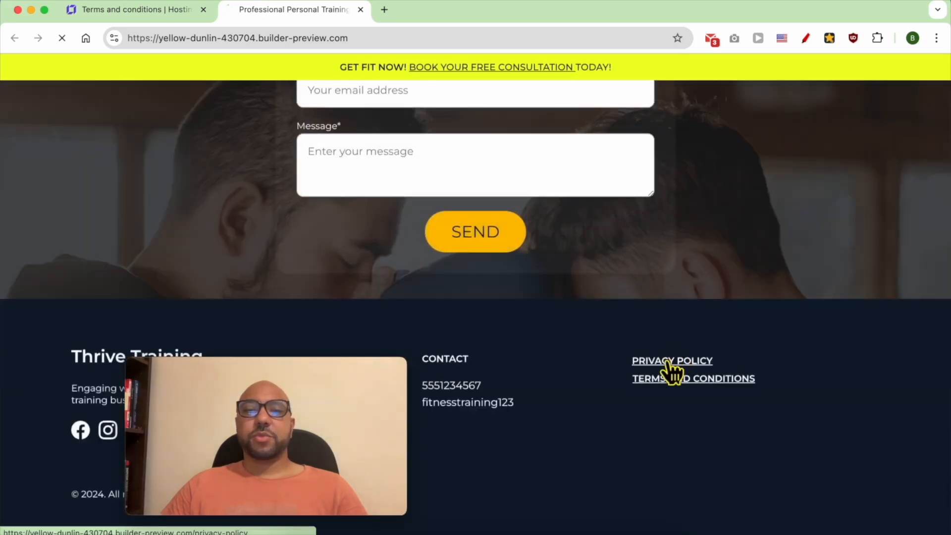
scroll(788, 327, "down", 20)
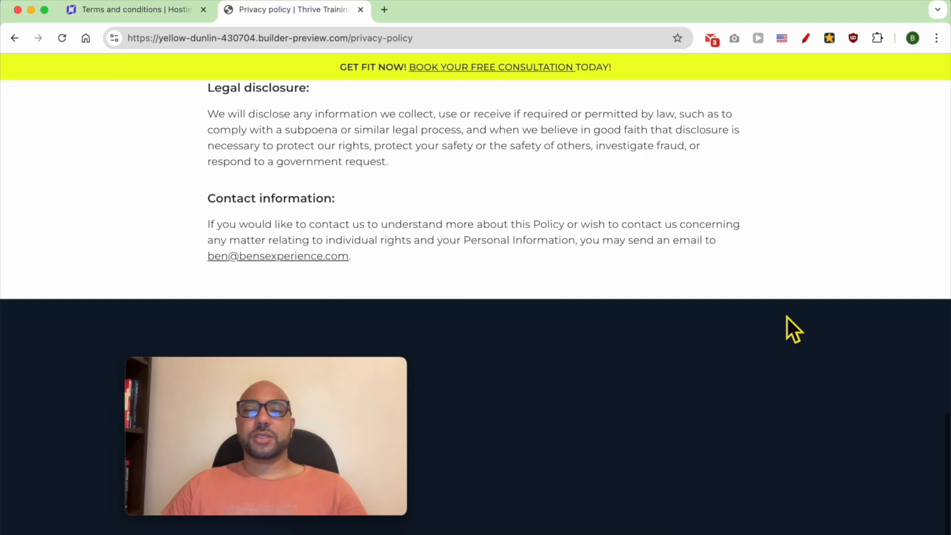
left_click(671, 379)
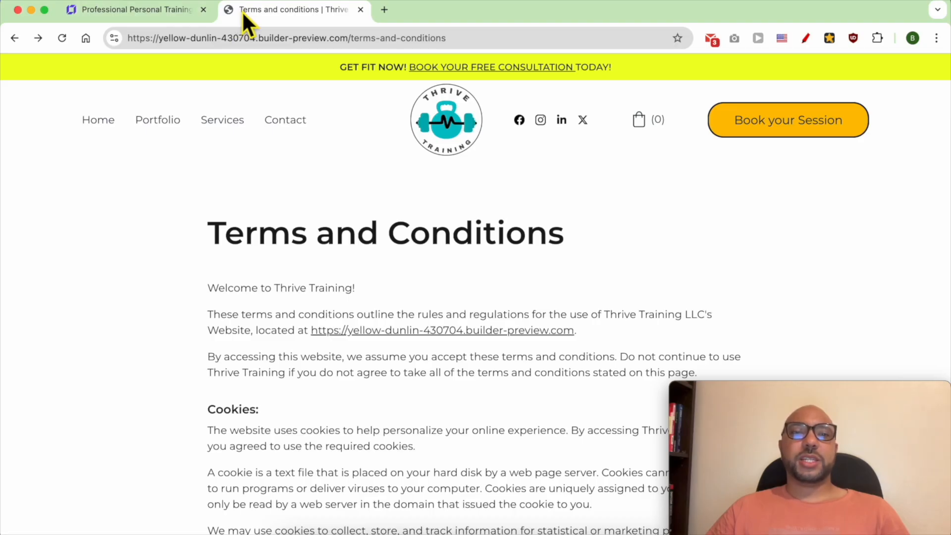
left_click(170, 12)
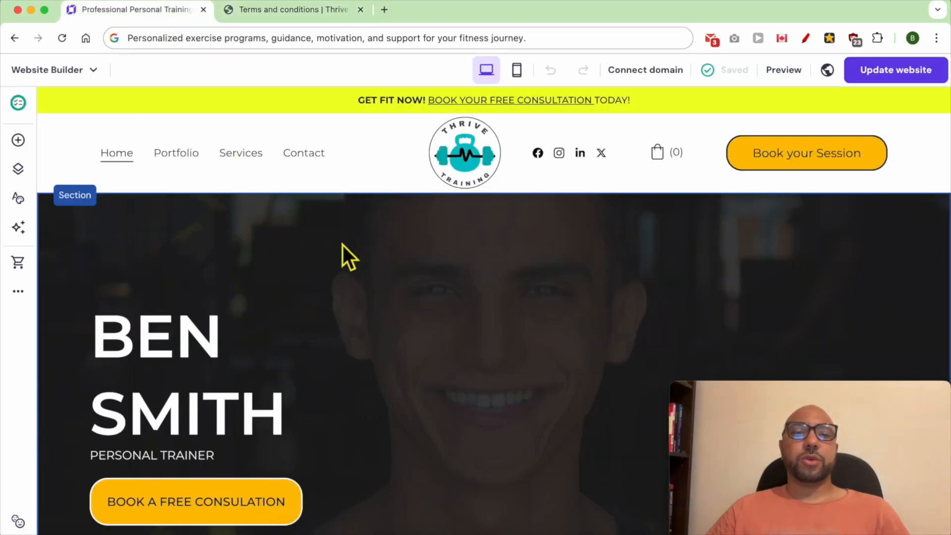
Step: Open General settings from the extra settings menu and expand the Favicon option
left_click(18, 294)
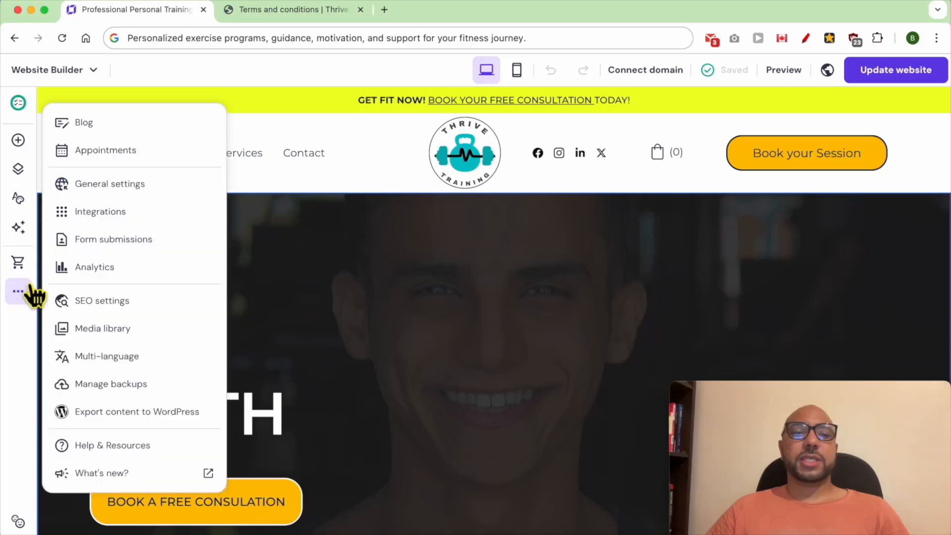
left_click(162, 186)
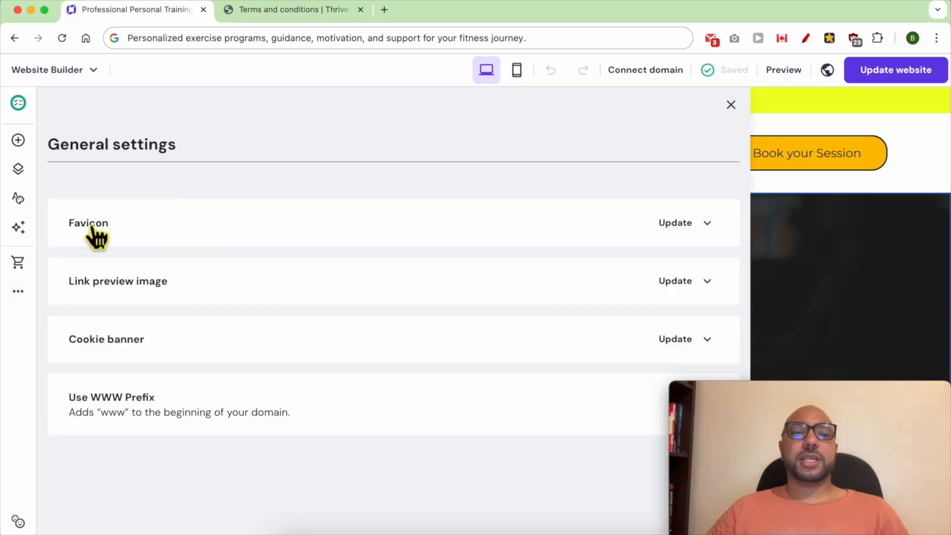
left_click(106, 229)
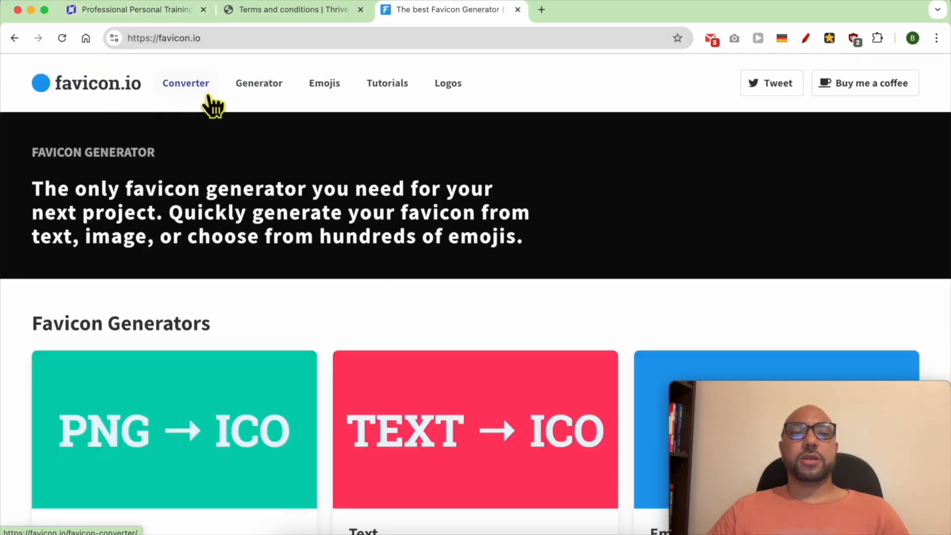
Step: Enter 'Tt' in the text favicon generator and try light yellow letters on a black background
left_click(264, 86)
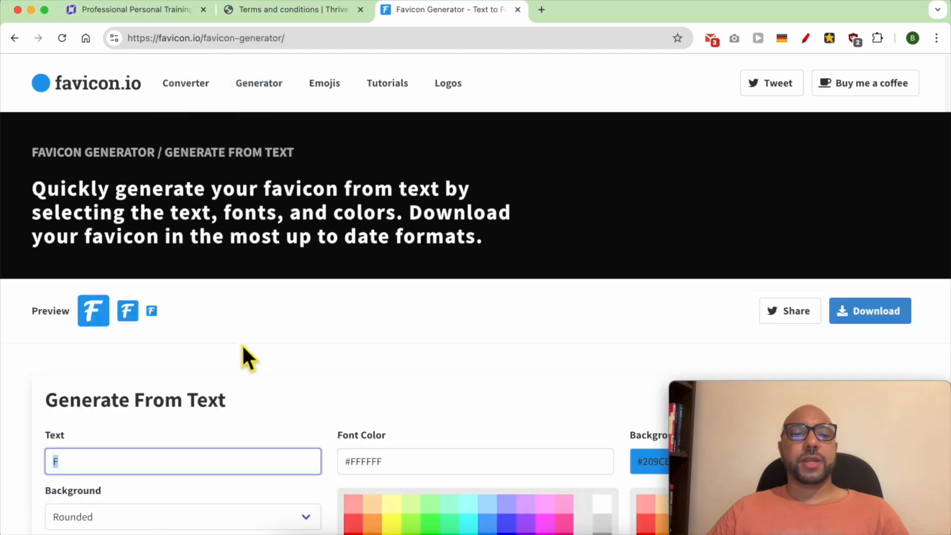
scroll(209, 322, "down", 4)
left_click(110, 277)
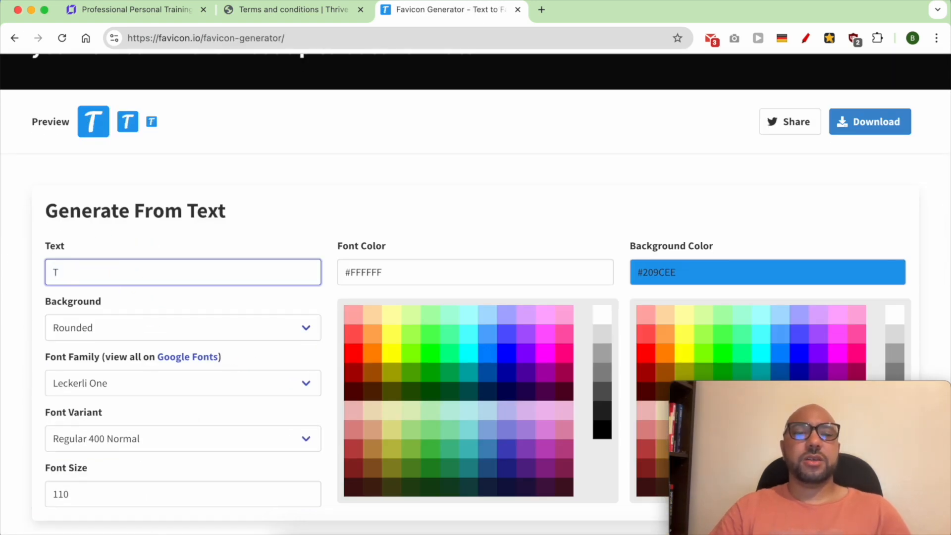
type("TT")
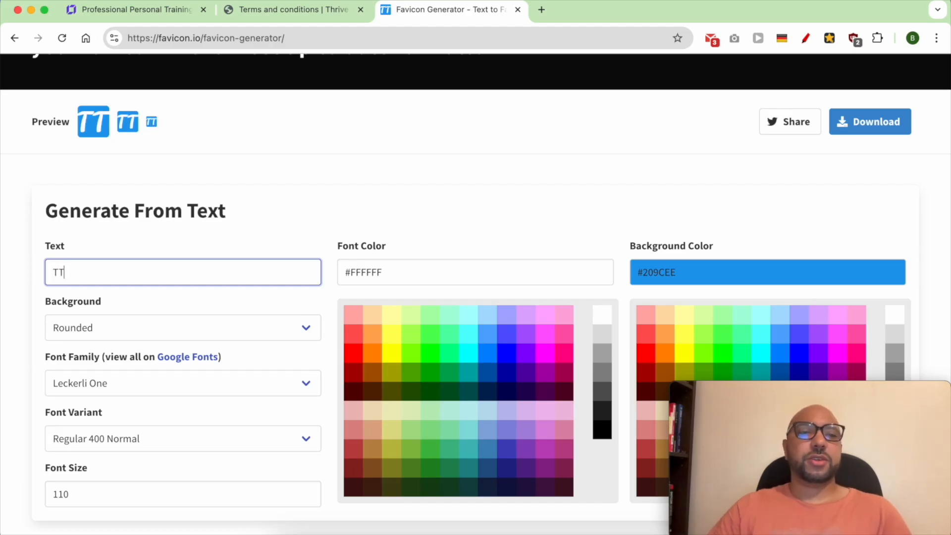
key("BackSpace")
type("t")
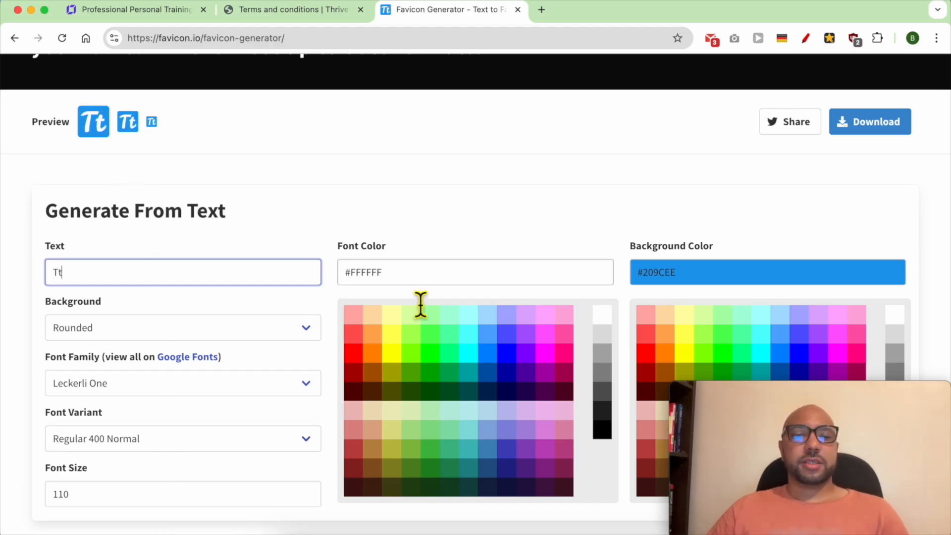
left_click(394, 315)
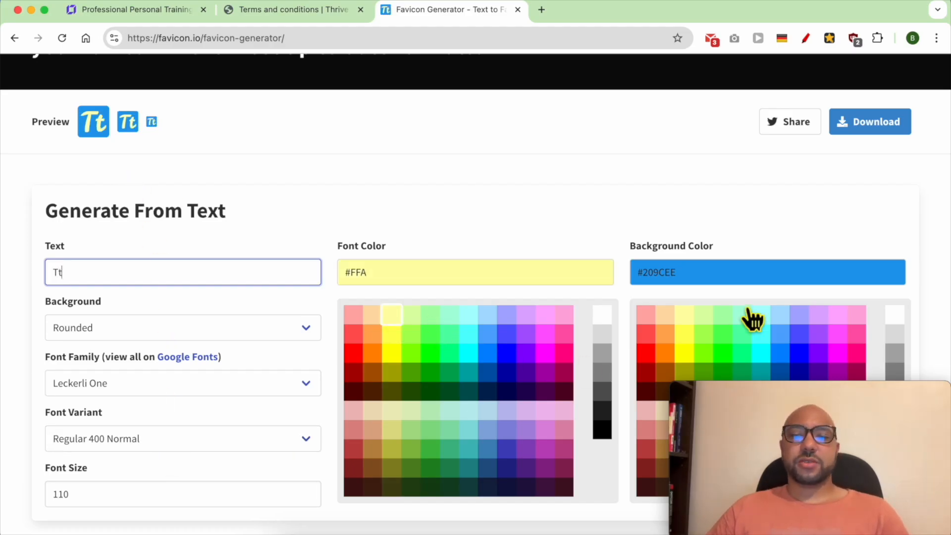
scroll(793, 317, "down", 3)
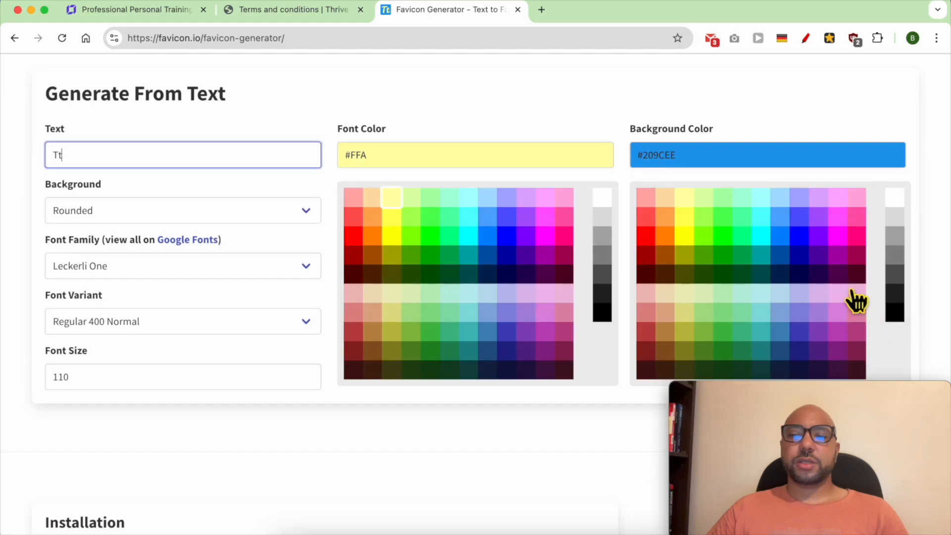
left_click(895, 313)
scroll(557, 340, "up", 5)
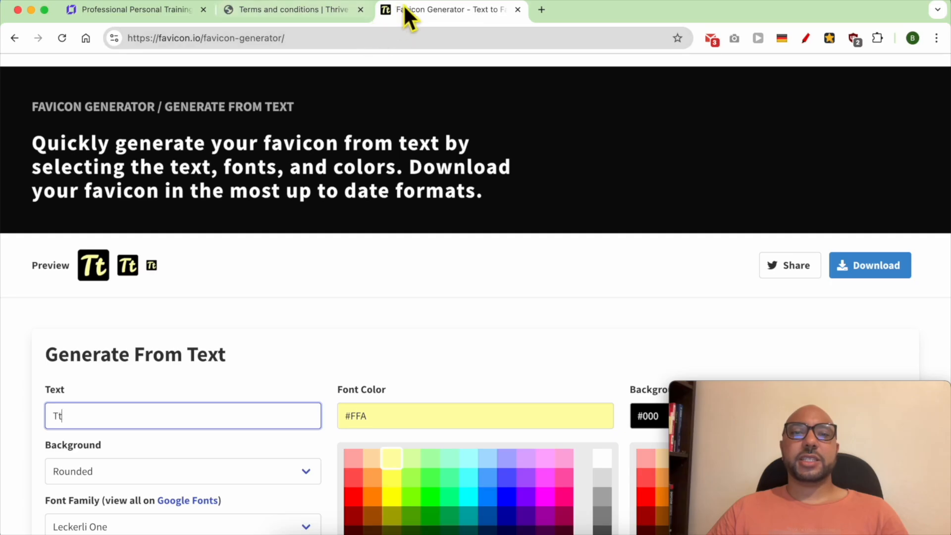
Step: Look over the site's Terms and conditions and home pages in the other browser tabs
left_click(318, 11)
left_click(159, 8)
left_click(299, 10)
left_click(98, 121)
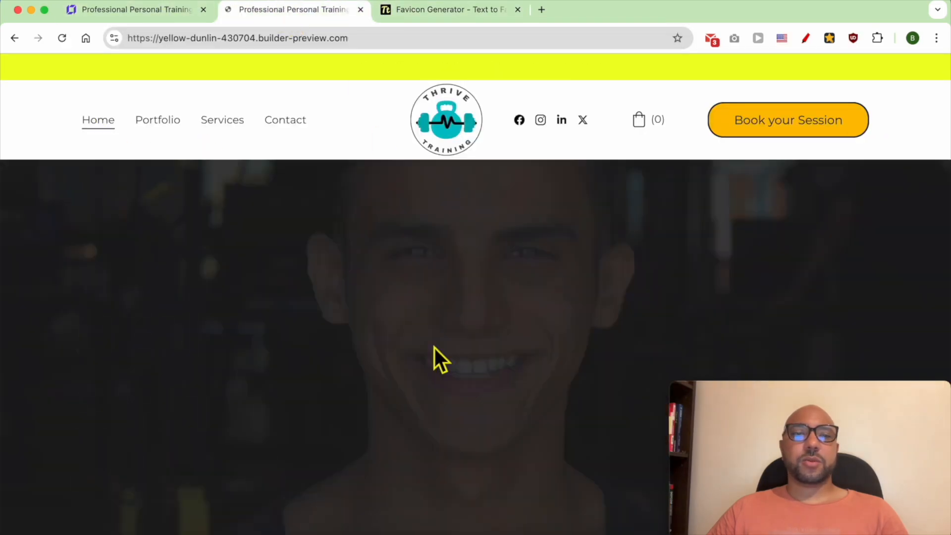
scroll(471, 377, "down", 10)
scroll(470, 370, "down", 10)
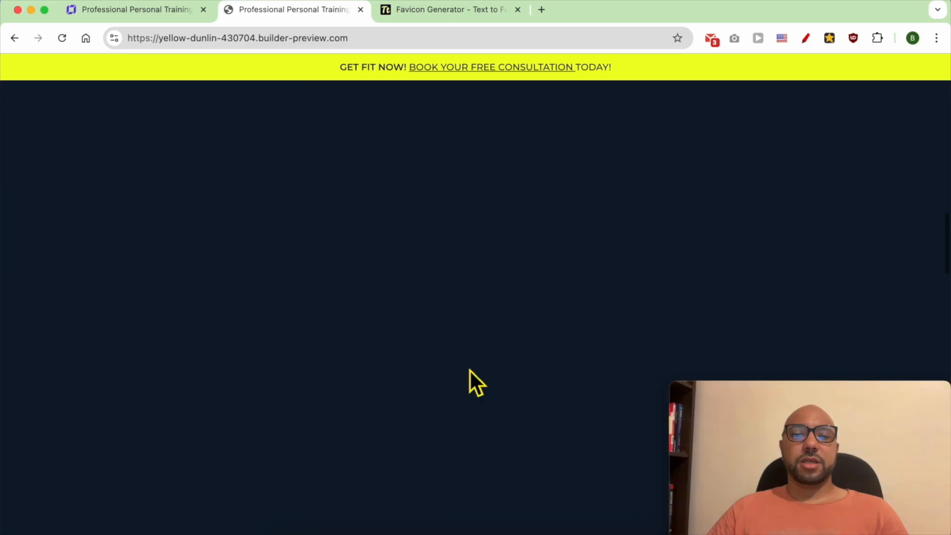
Step: Settle on navy favicon letters on a yellow background
left_click(450, 8)
left_click(391, 294)
scroll(687, 314, "down", 1)
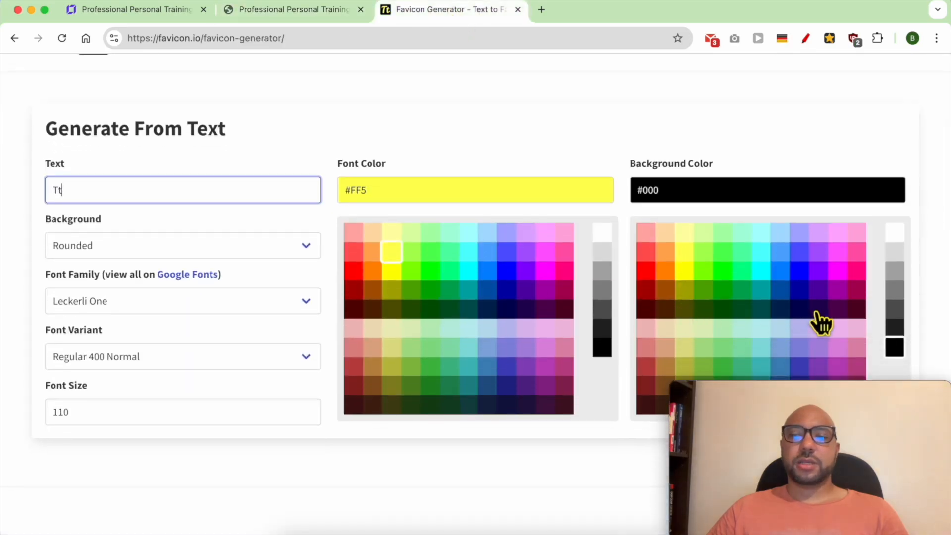
left_click(800, 311)
scroll(596, 267, "up", 5)
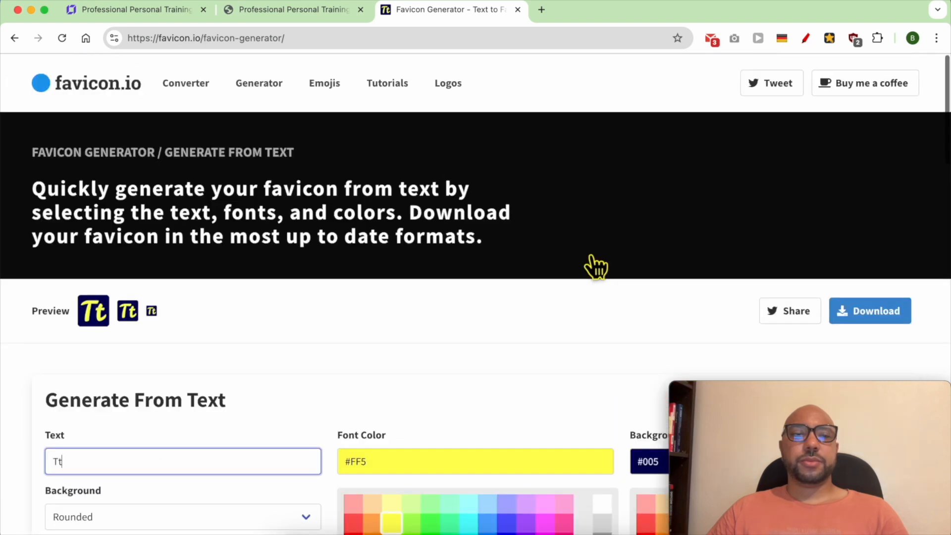
scroll(355, 365, "down", 8)
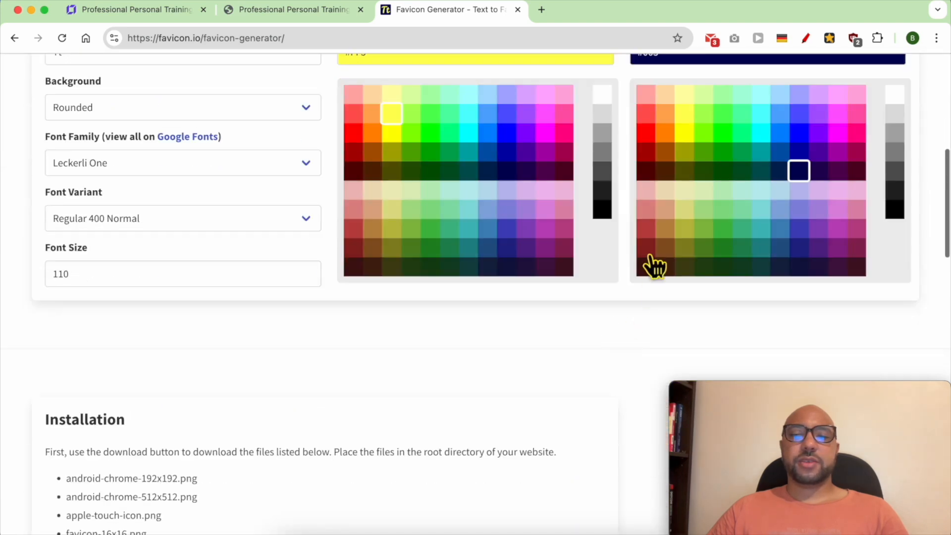
left_click(507, 171)
left_click(684, 114)
scroll(610, 258, "up", 8)
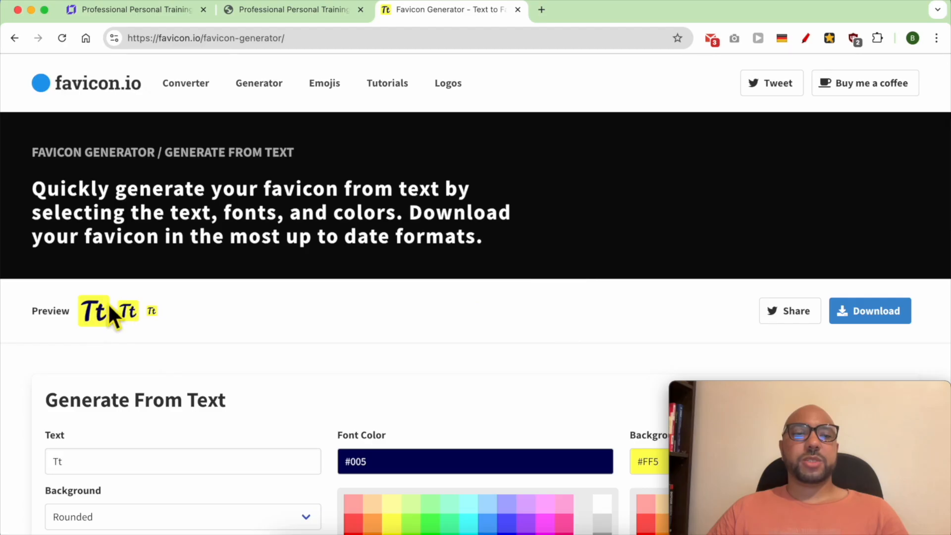
Step: Download and open the favicon zip package, then return to the website editor
left_click(868, 313)
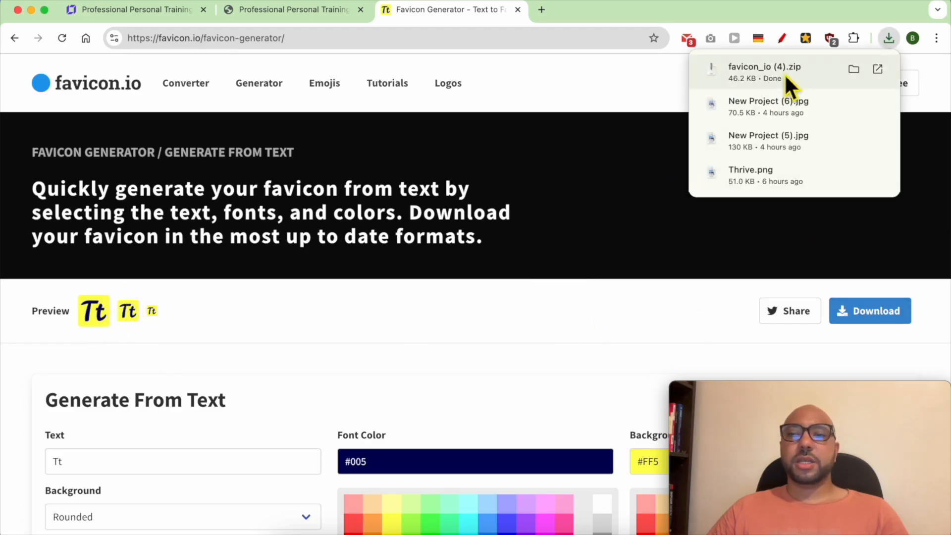
left_click(784, 73)
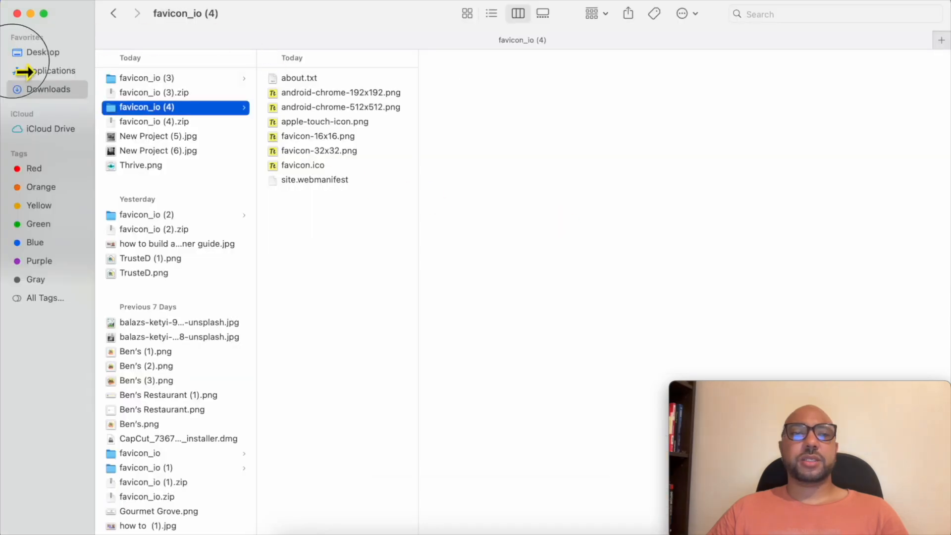
left_click(190, 35)
left_click(179, 10)
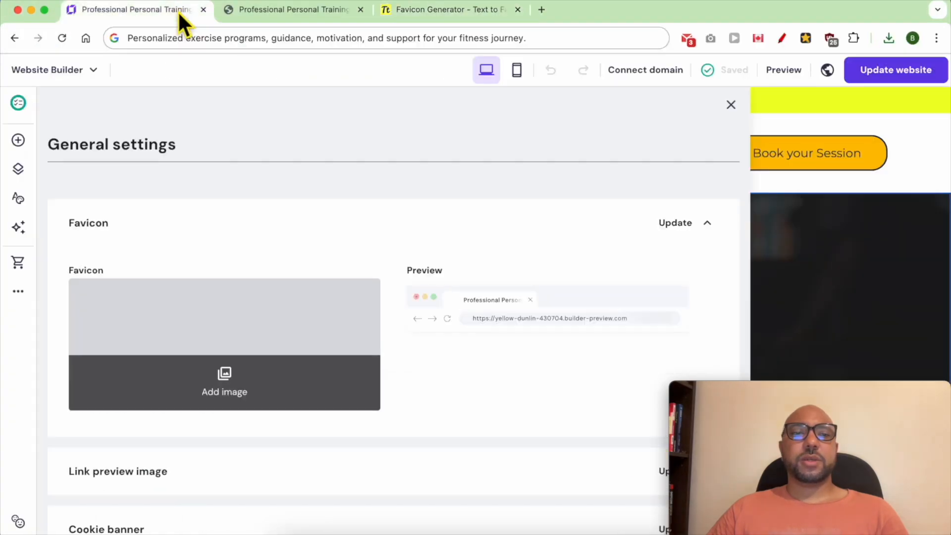
Step: Upload android-chrome-512x512.png from the favicon_io (4) folder to the media library
left_click(242, 390)
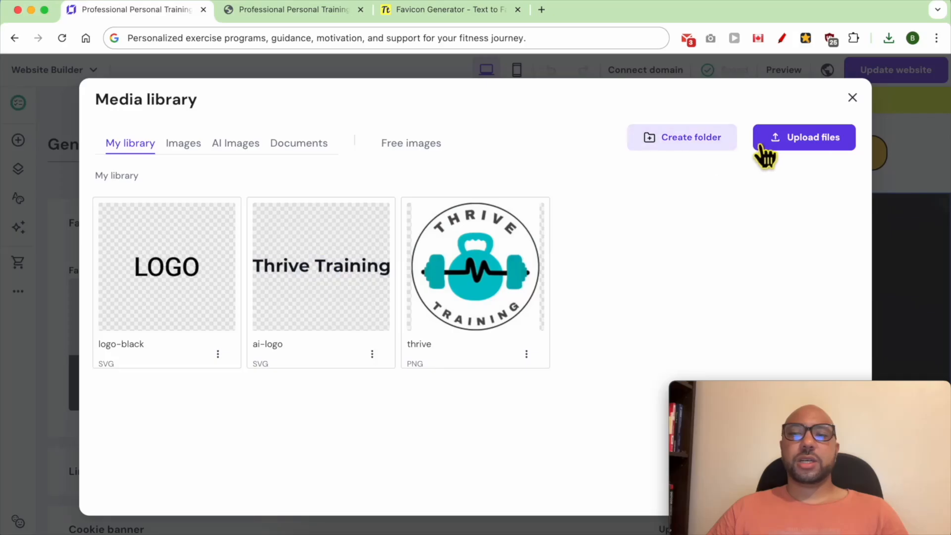
left_click(781, 156)
left_click(300, 151)
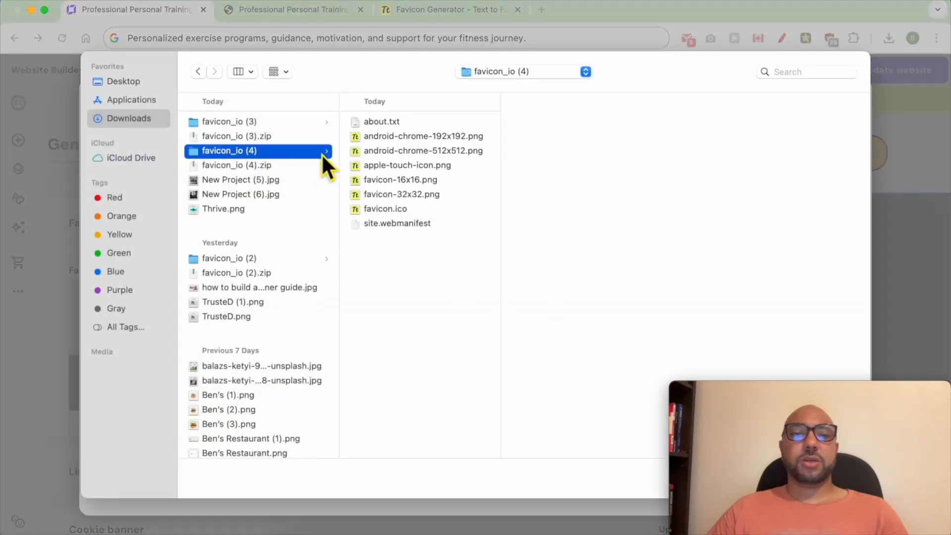
left_click(419, 150)
double_click(480, 154)
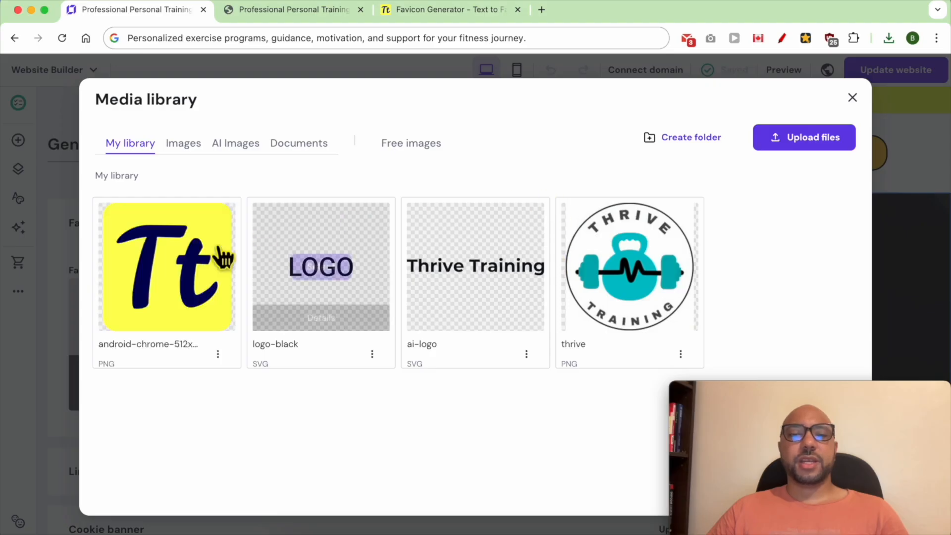
Step: Set the uploaded Tt image as the favicon, save, publish the update and open the live site
left_click(169, 275)
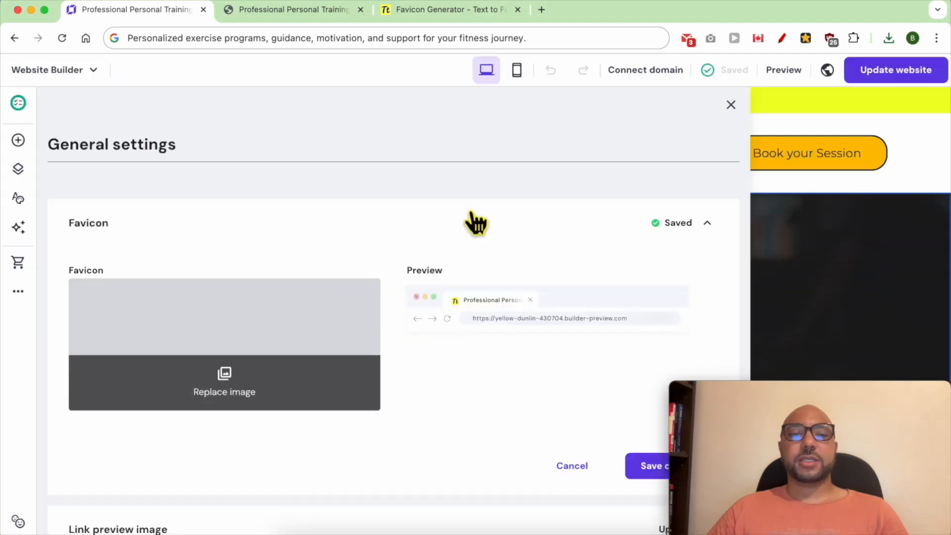
left_click(645, 466)
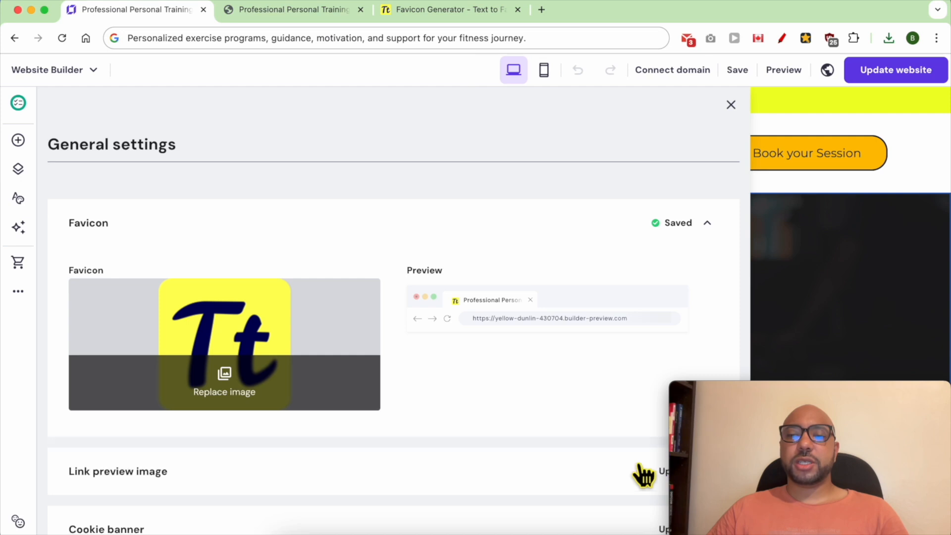
left_click(887, 75)
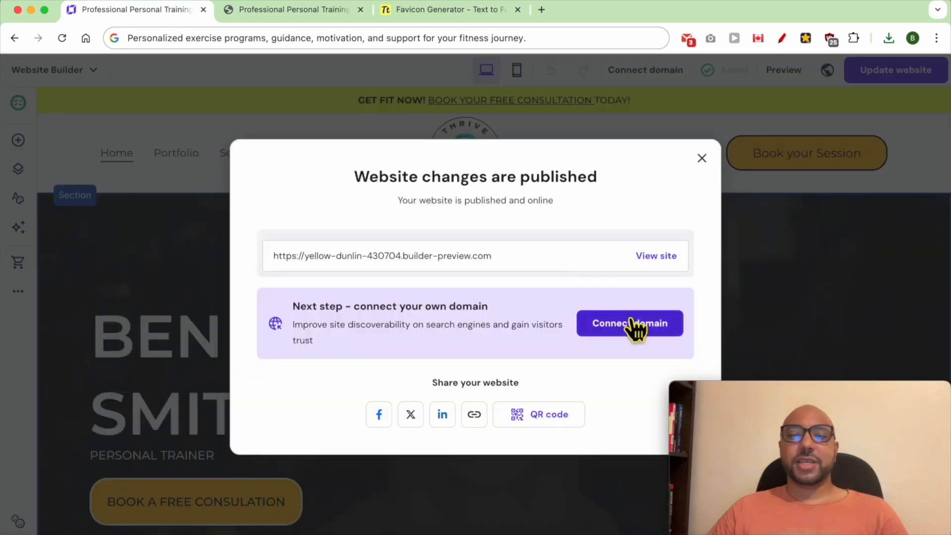
left_click(656, 259)
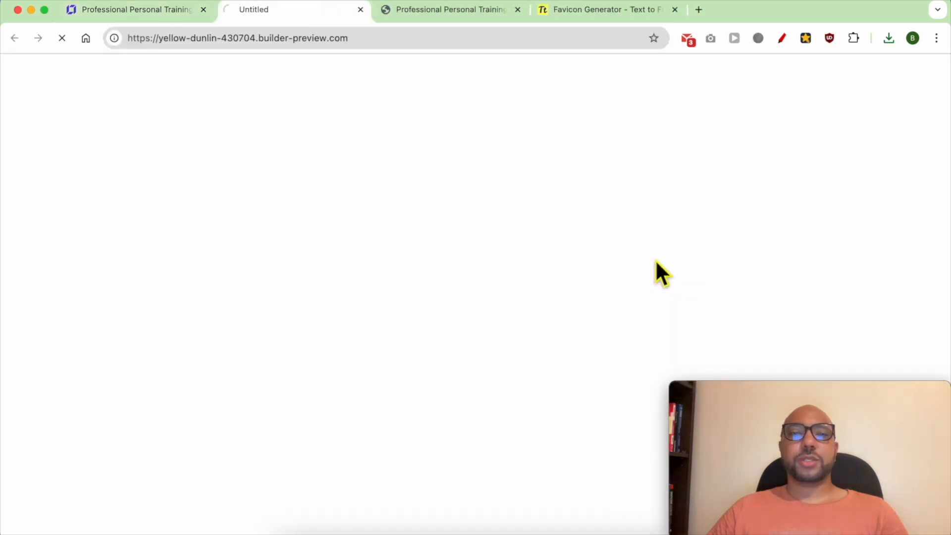